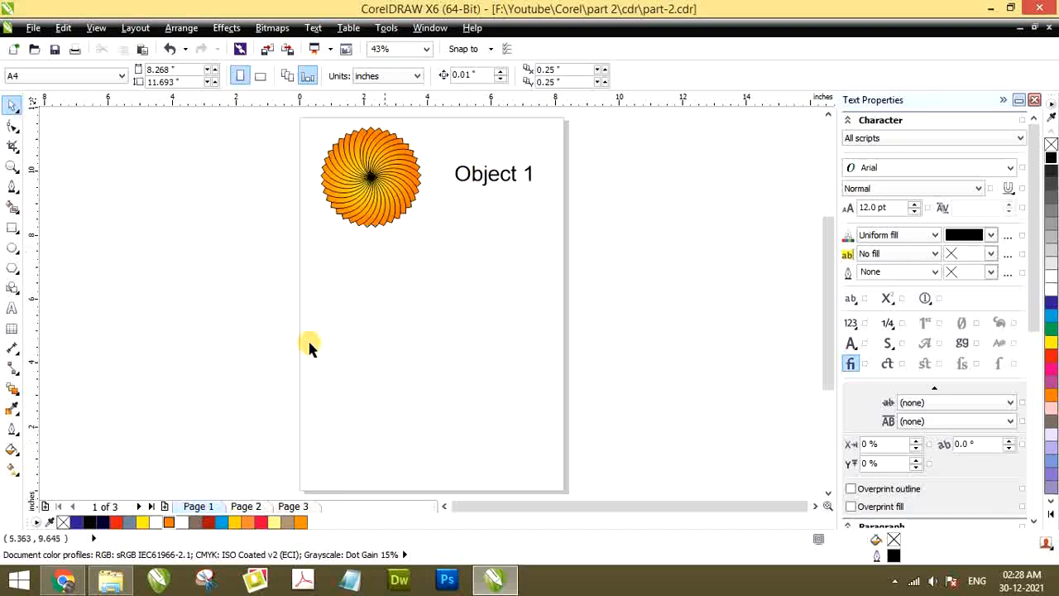
Examine the sample objects on pages 2 and 3, and return to page 1
click(244, 507)
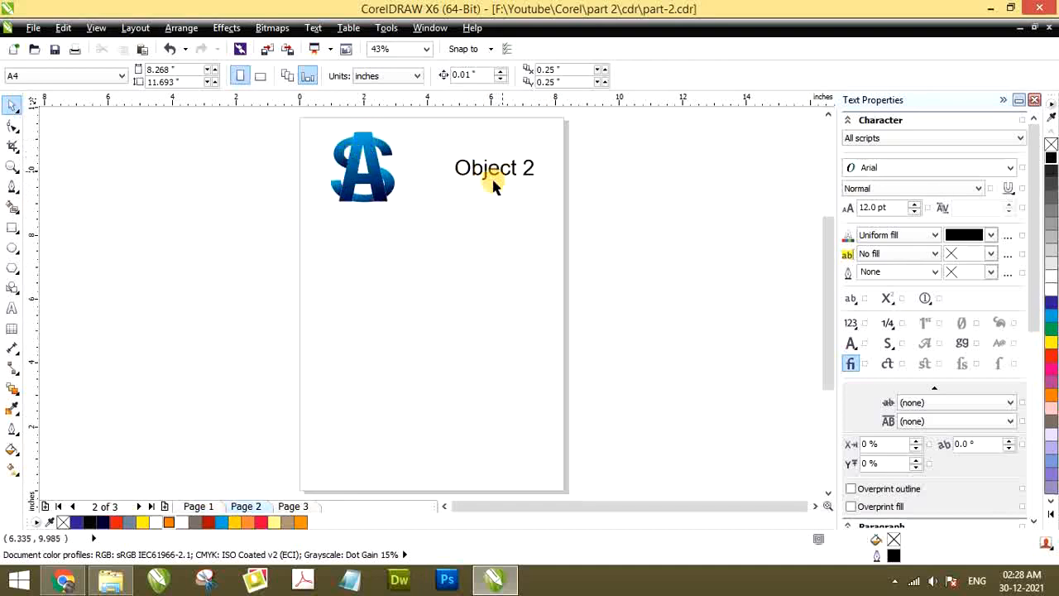
click(291, 507)
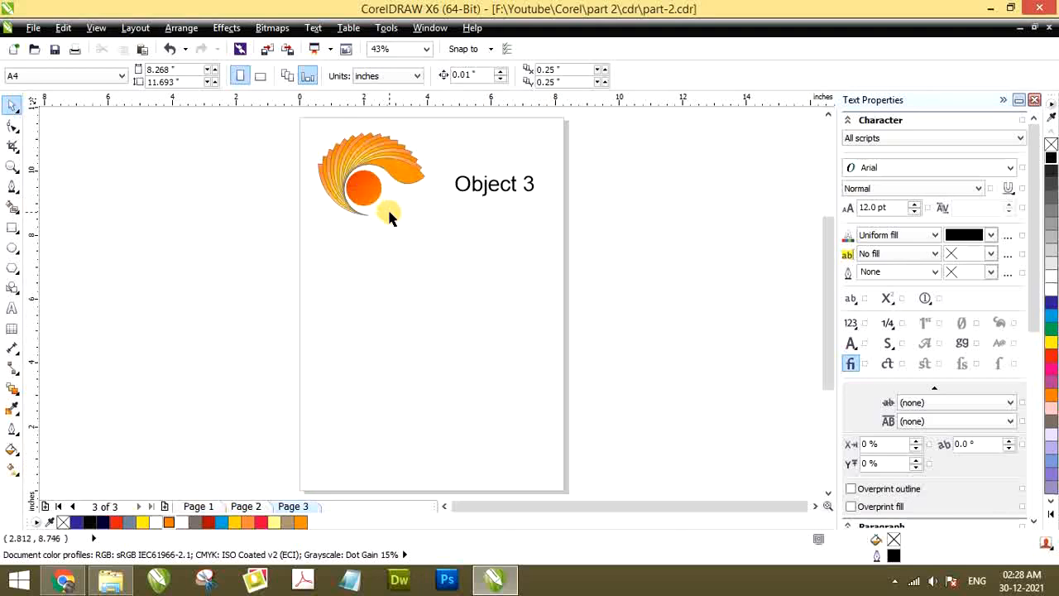
click(199, 507)
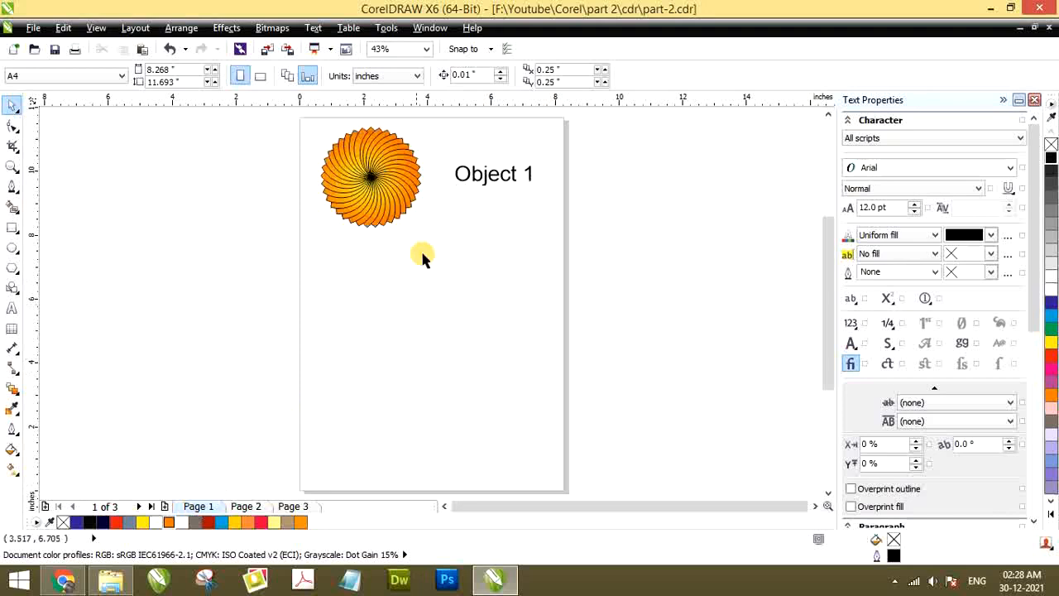
Draw a circle about 3.6 inches wide below the sample flower and place an overlapping copy about 2 inches to its right
click(13, 249)
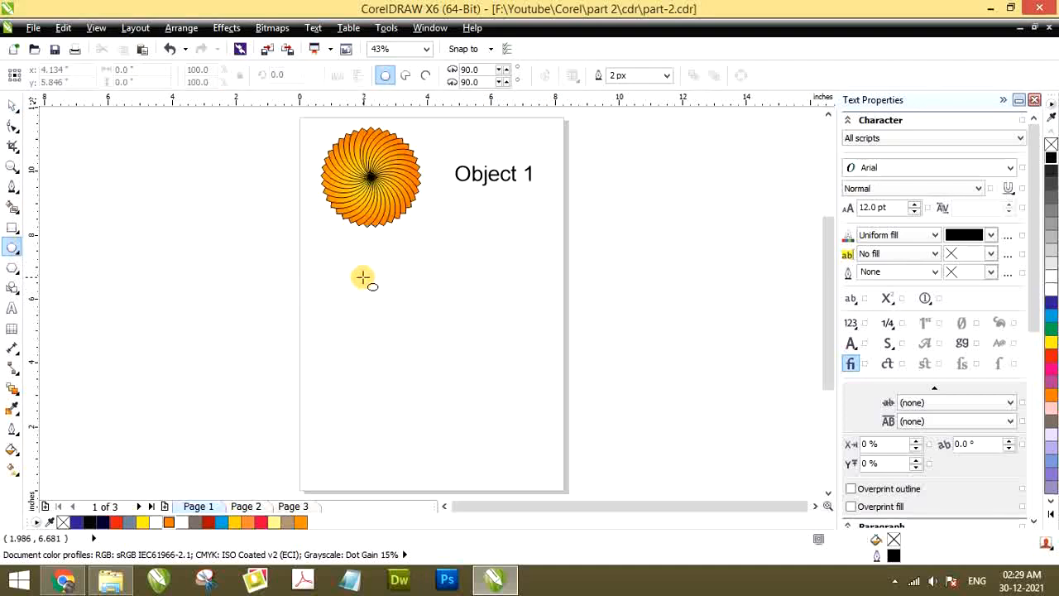
drag(348, 277, 463, 380)
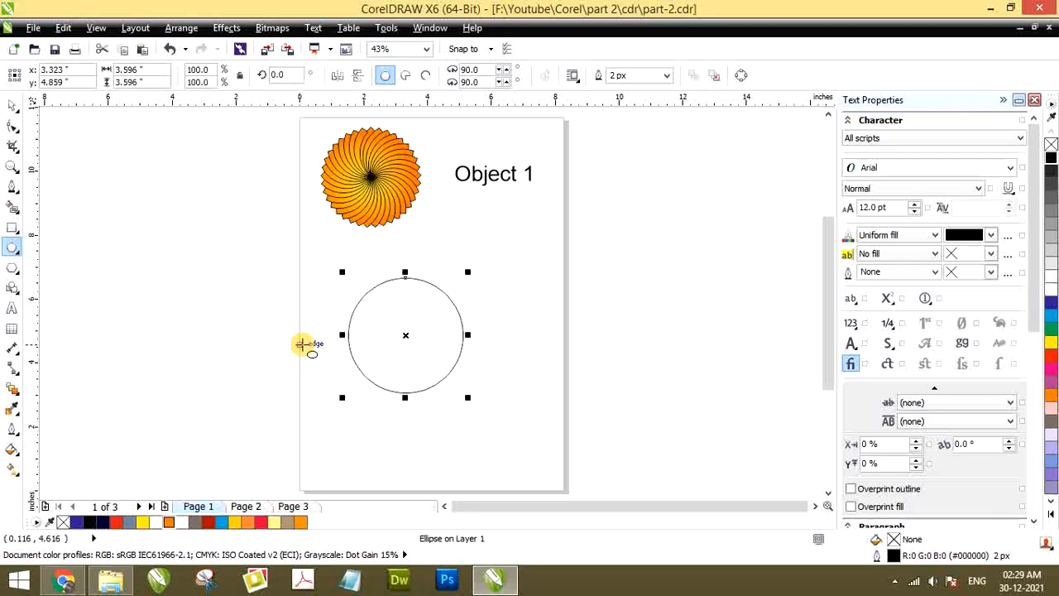
click(11, 108)
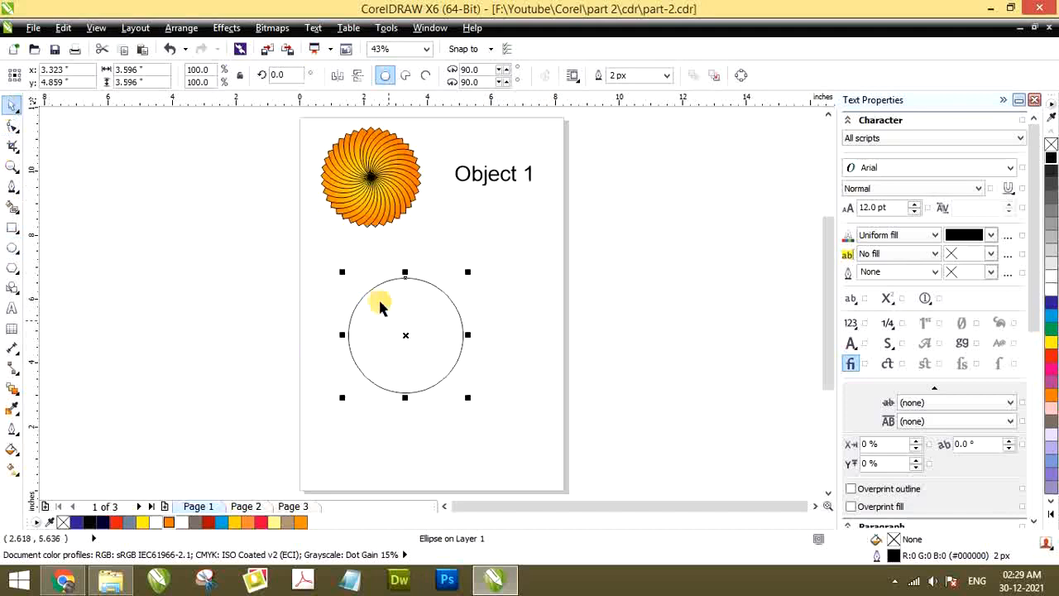
drag(370, 317, 434, 307)
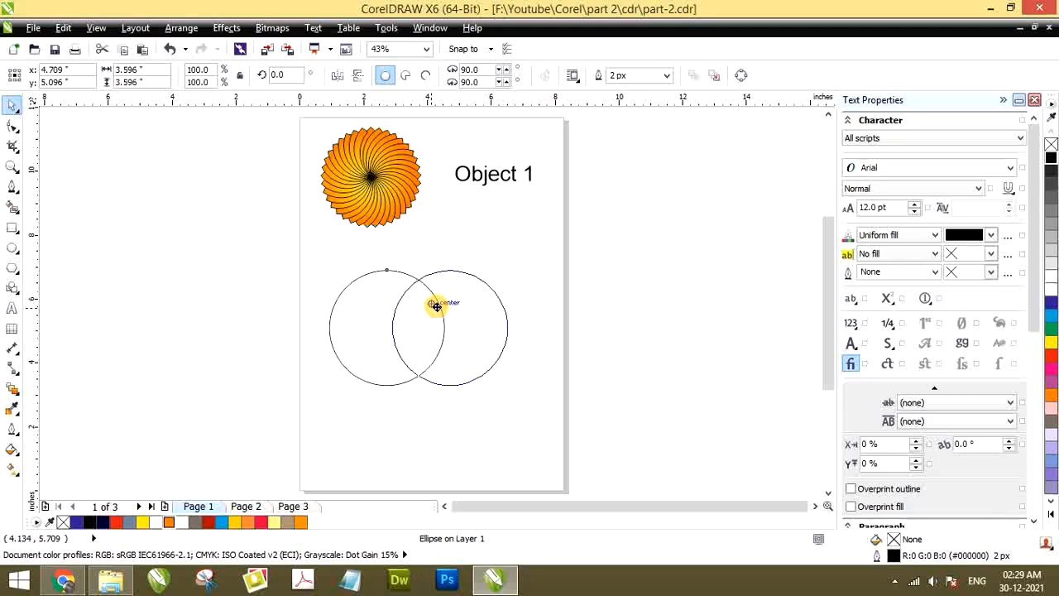
drag(437, 306, 436, 307)
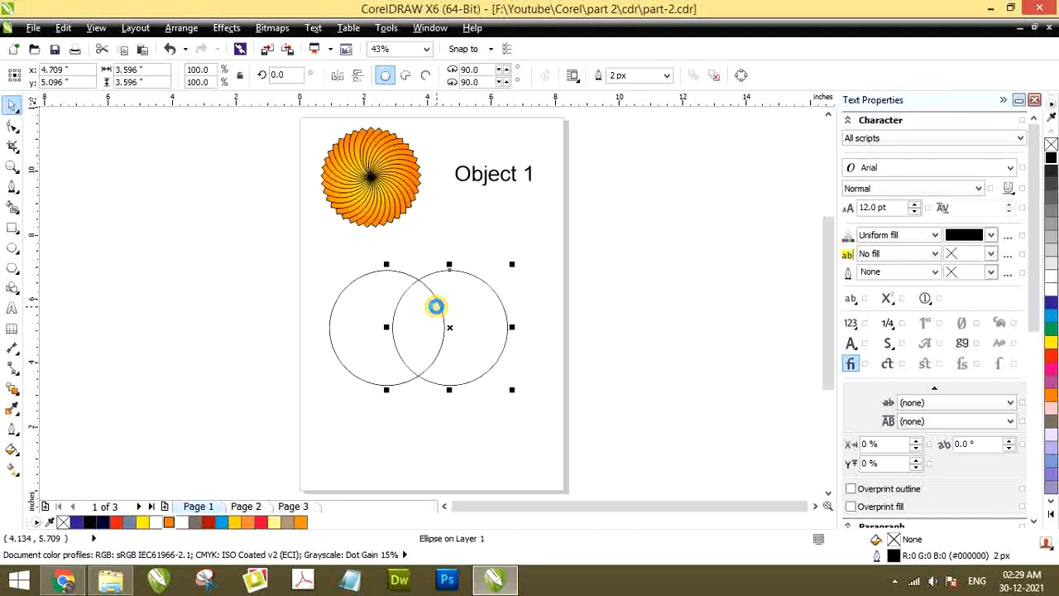
Try to trim the left circle with the right one, and undo the trim
shift+click(354, 303)
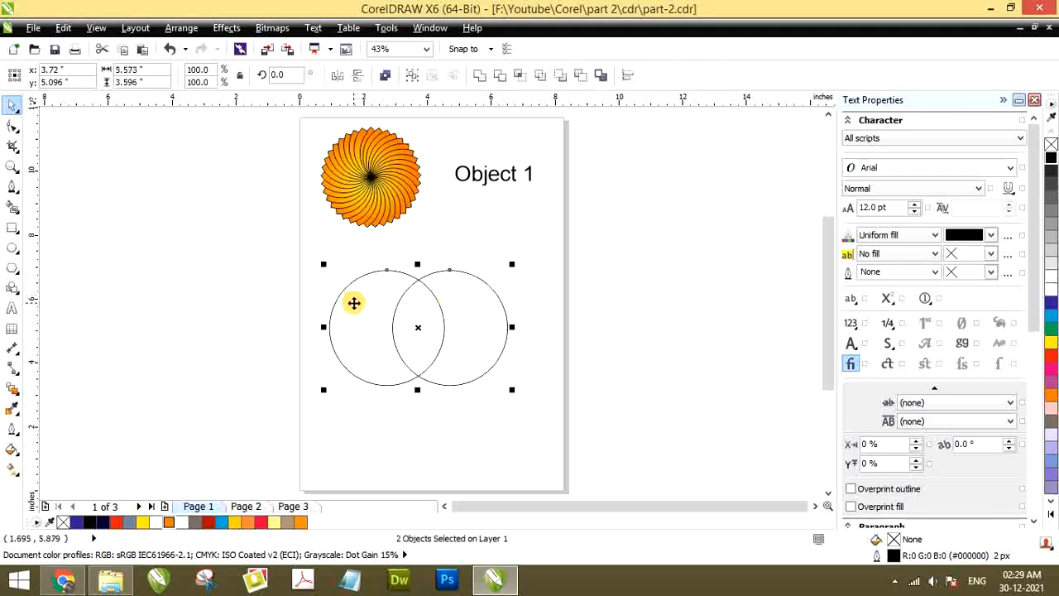
click(500, 78)
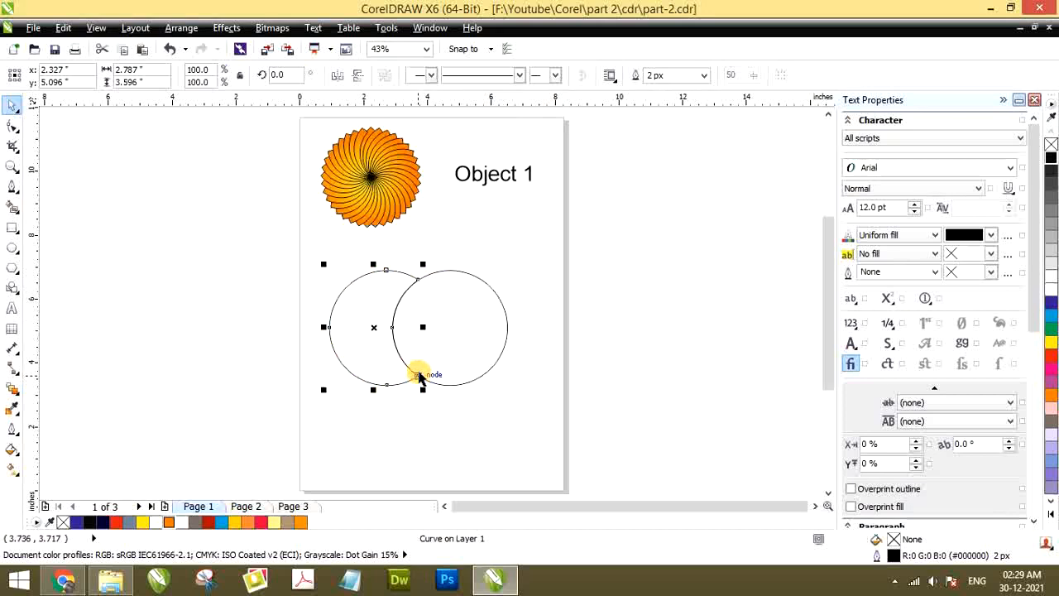
click(426, 342)
key(ctrl+z)
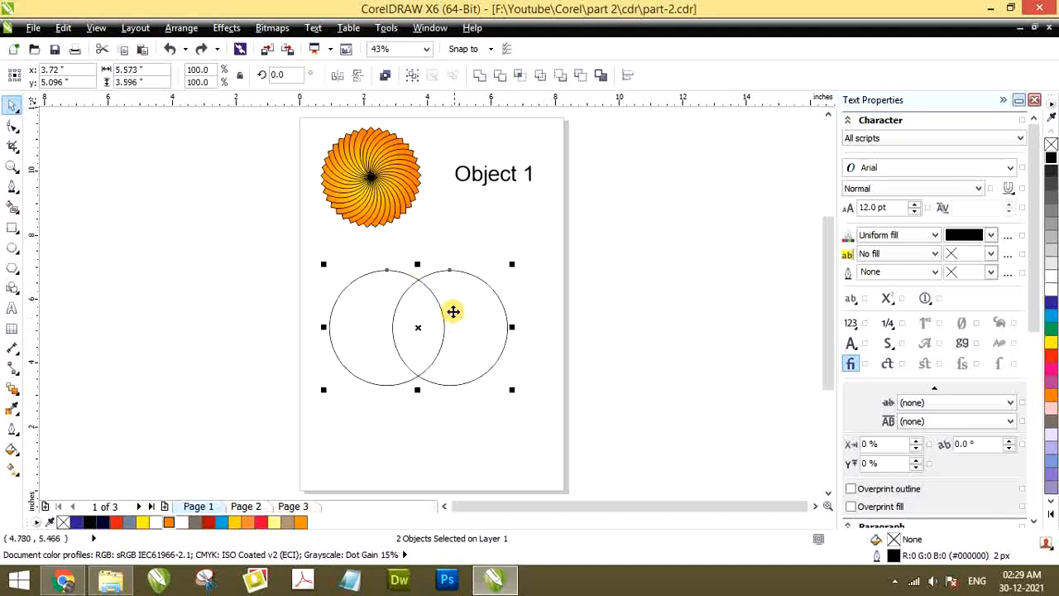
Intersect the two overlapping circles and delete both original circles, keeping only the petal shape
click(516, 75)
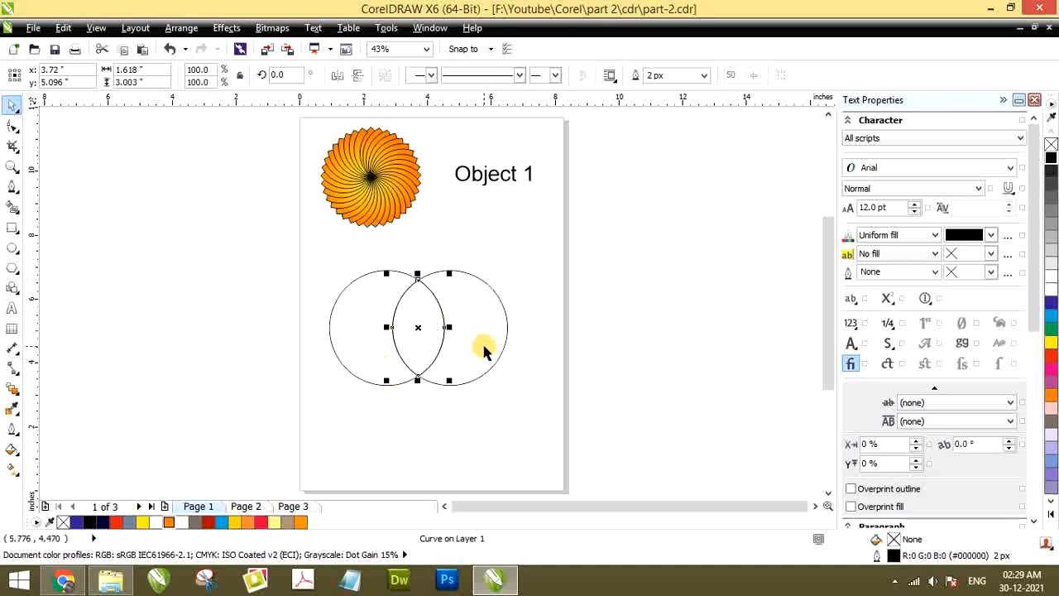
click(484, 316)
click(384, 337)
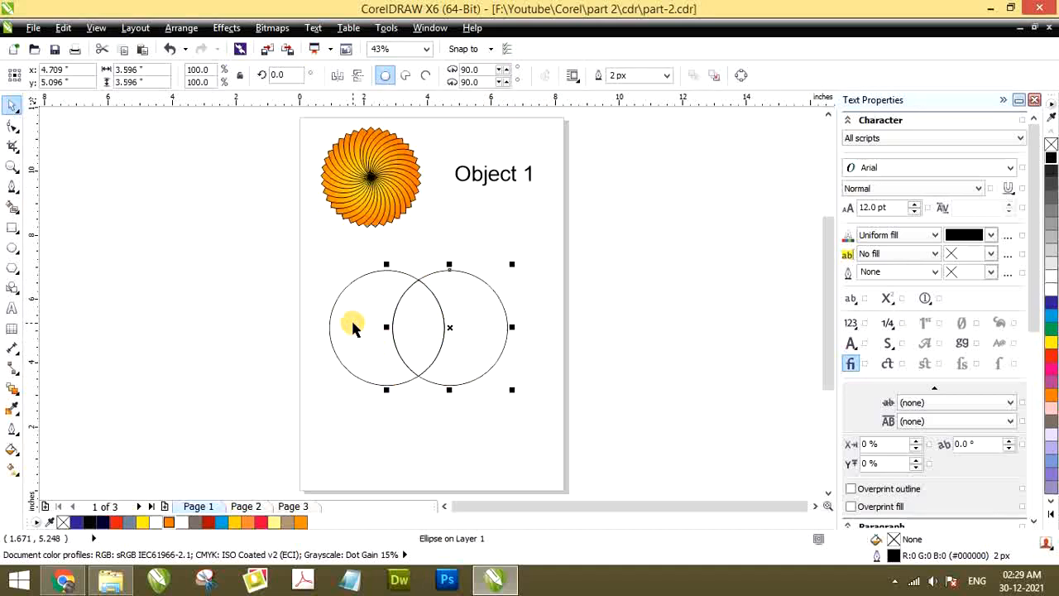
shift+click(353, 323)
key(Delete)
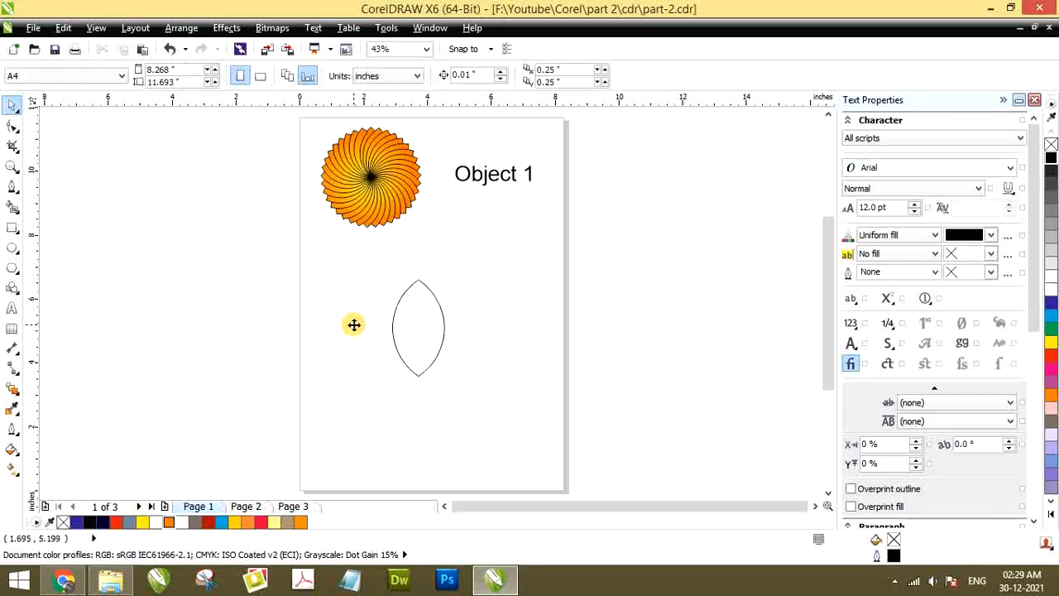
Make a copy of the petal rotated about 11° clockwise around its bottom tip
click(415, 305)
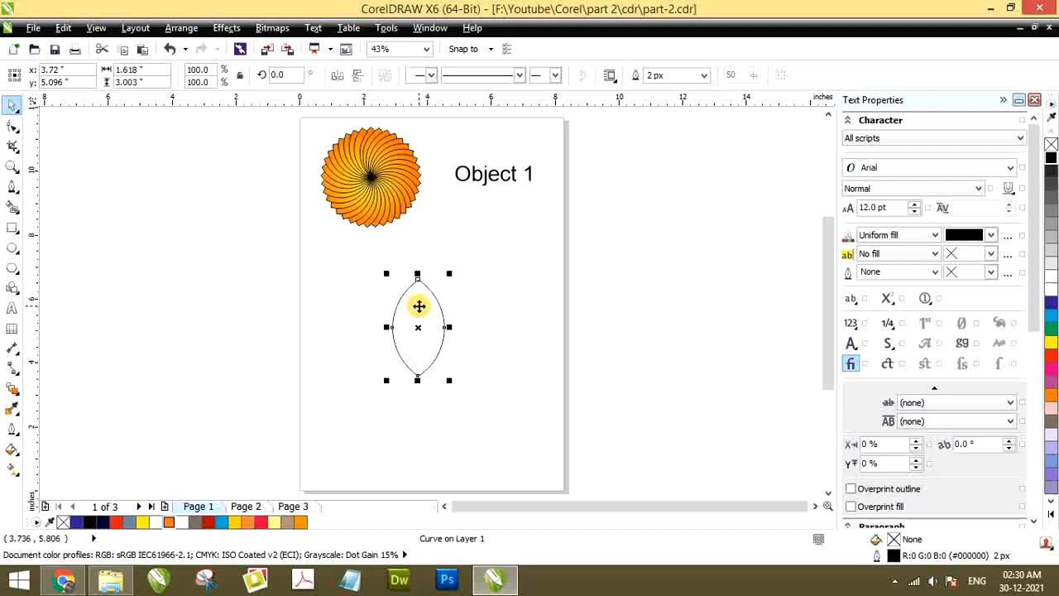
click(419, 306)
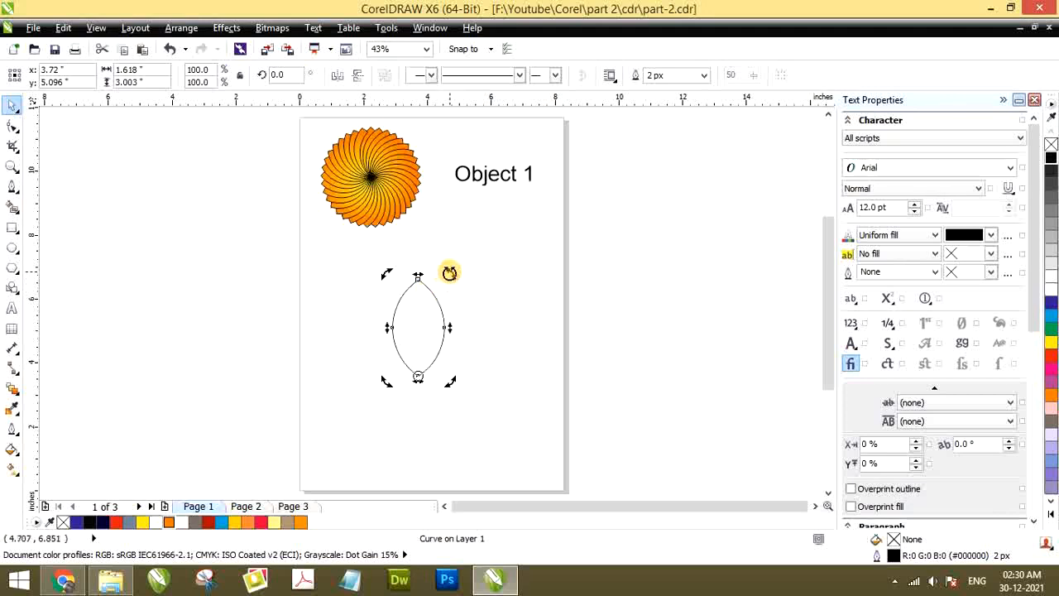
drag(449, 273, 470, 277)
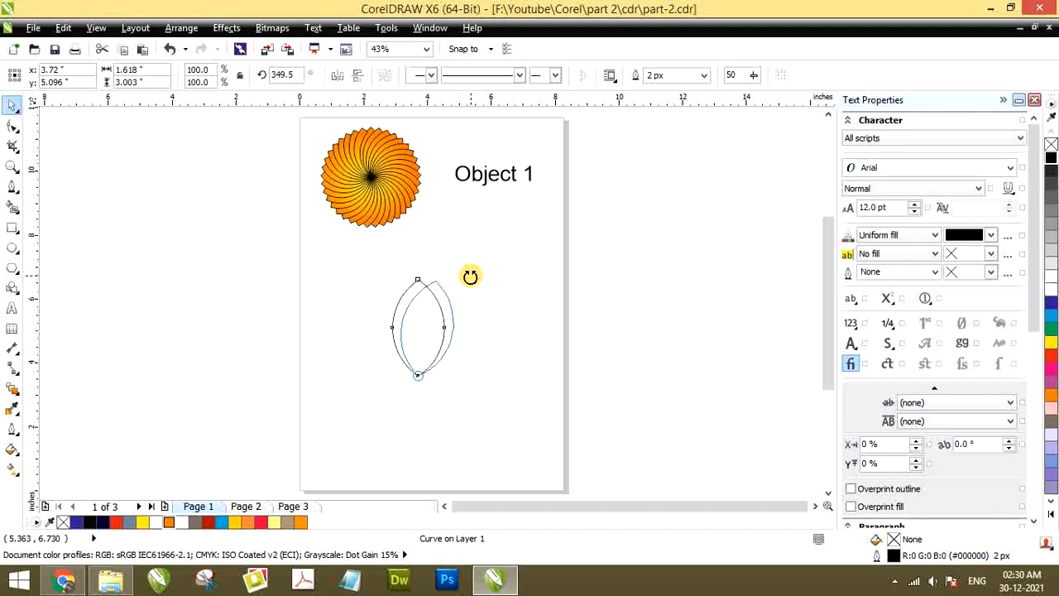
drag(470, 276, 469, 274)
Select both overlapping petals and trim the original petal with its rotated copy
scroll(412, 299, up, 2)
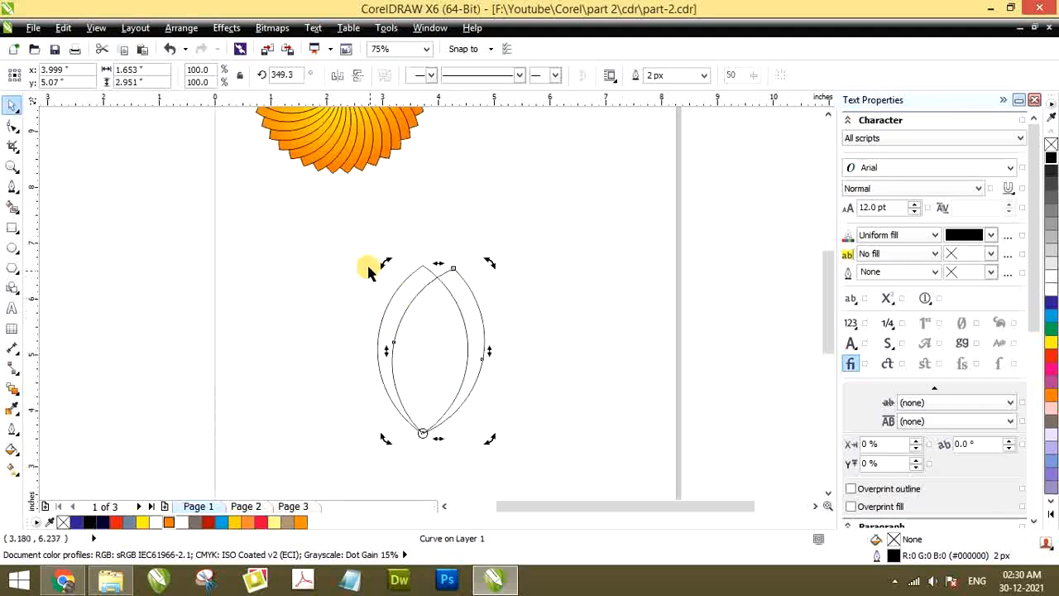
click(397, 279)
click(450, 296)
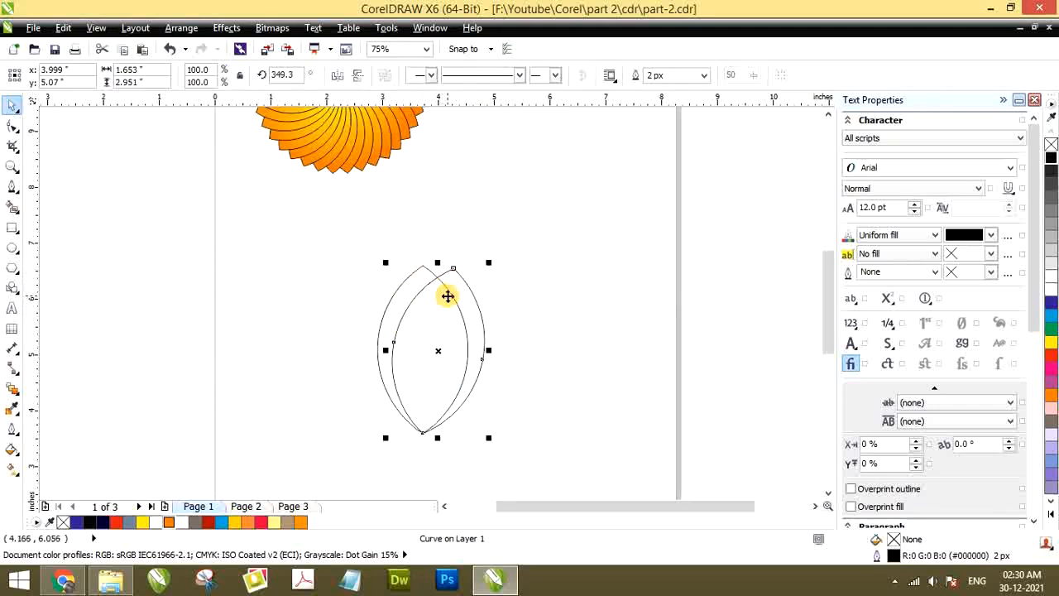
scroll(397, 284, down, 2)
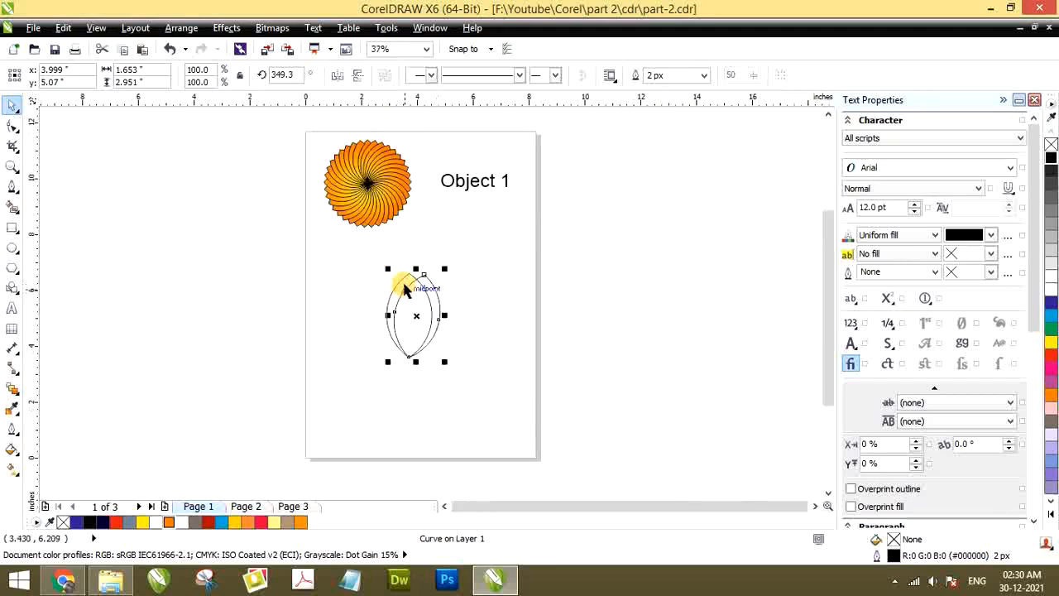
scroll(404, 288, up, 2)
shift+click(383, 273)
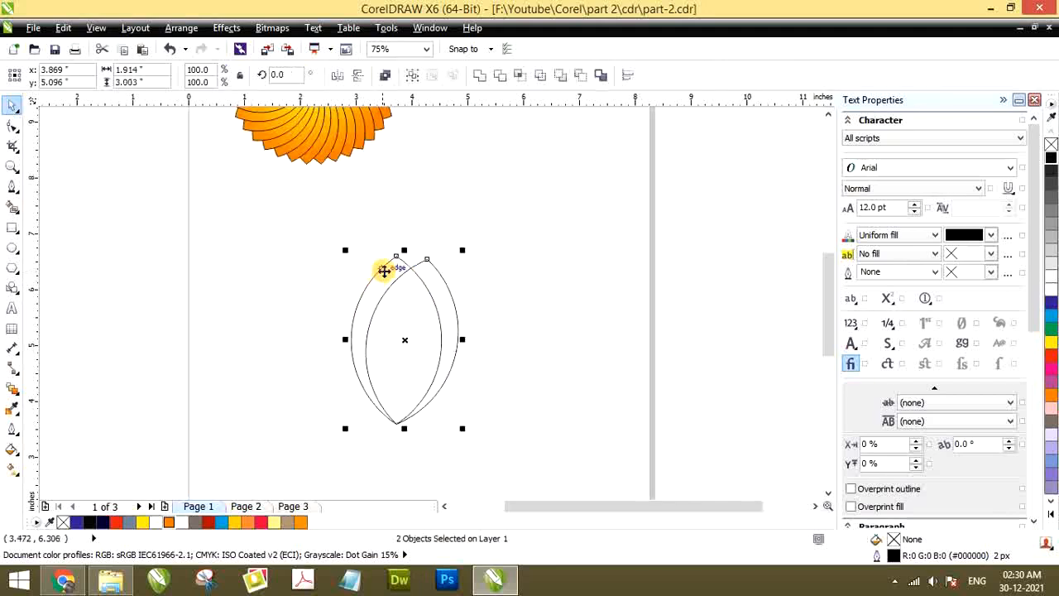
click(499, 77)
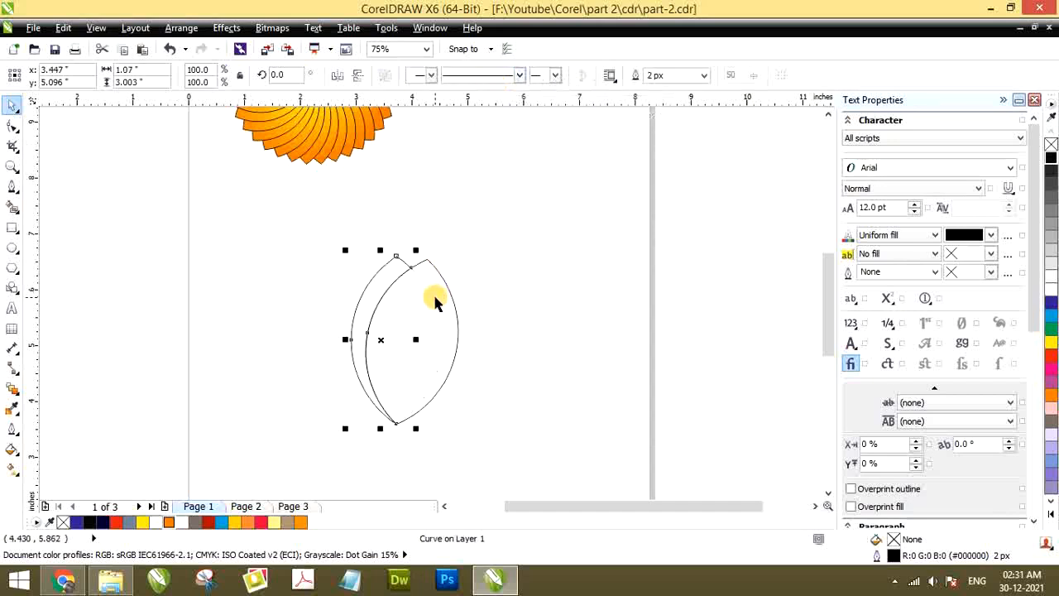
Move the rotated petal away from the trimmed crescent and delete it
click(516, 310)
click(428, 321)
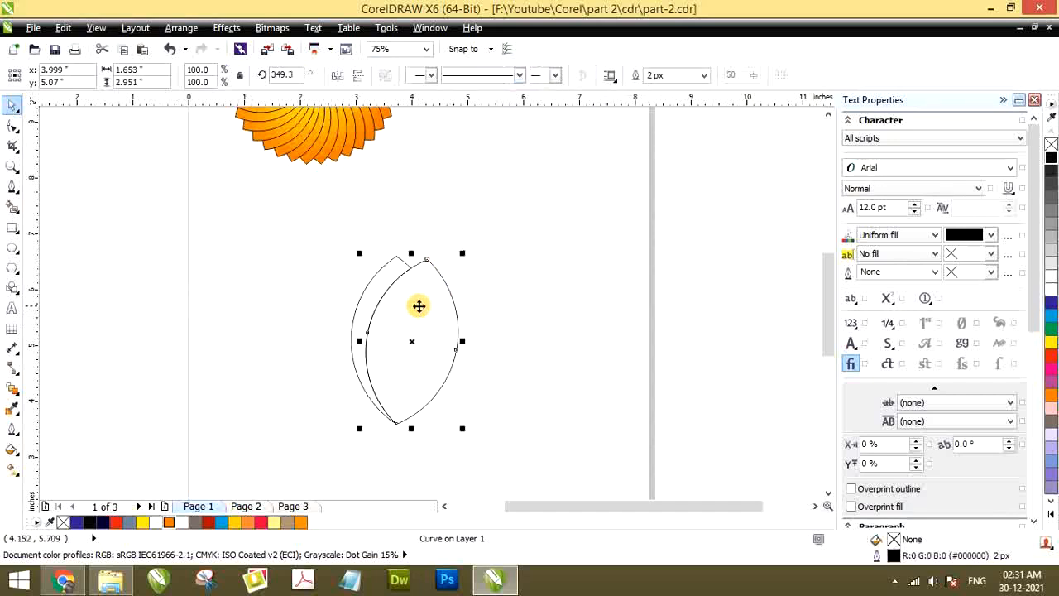
drag(419, 306, 536, 269)
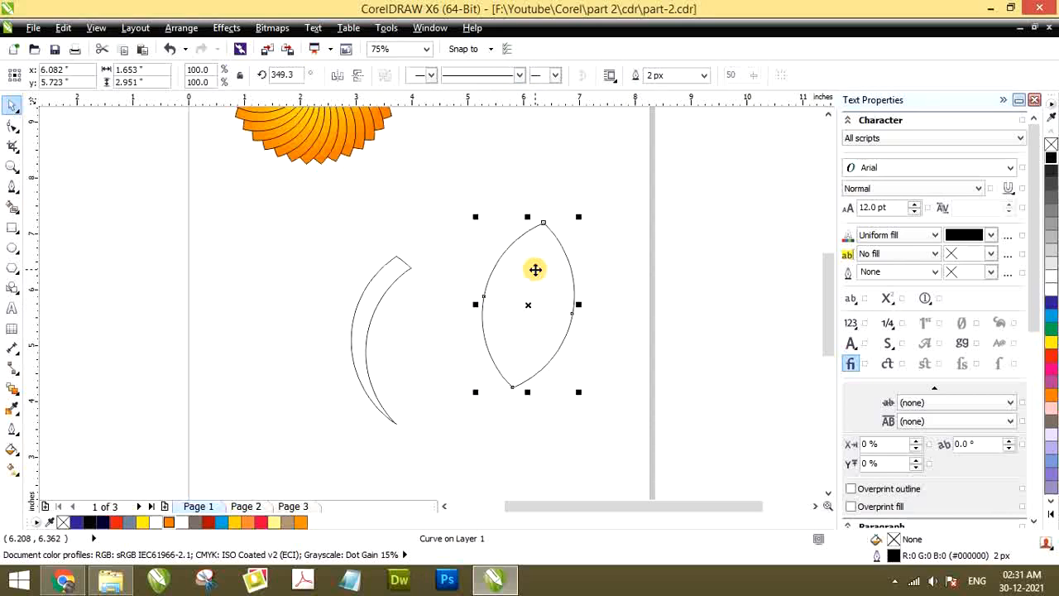
key(Delete)
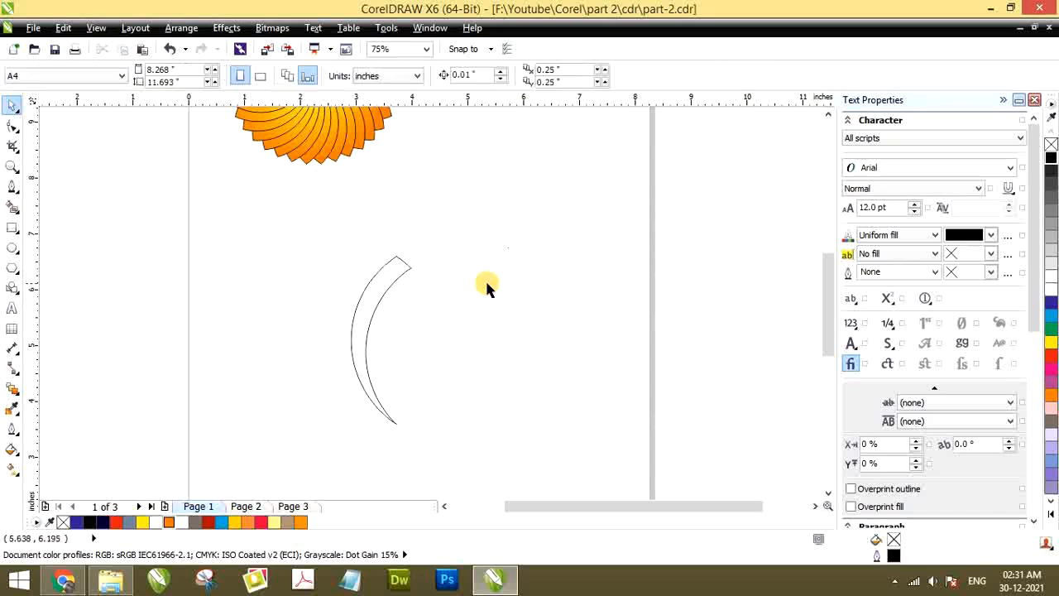
Move the crescent's rotation centre to its bottom tip and make a copy rotated about 6.3° clockwise around it
click(380, 288)
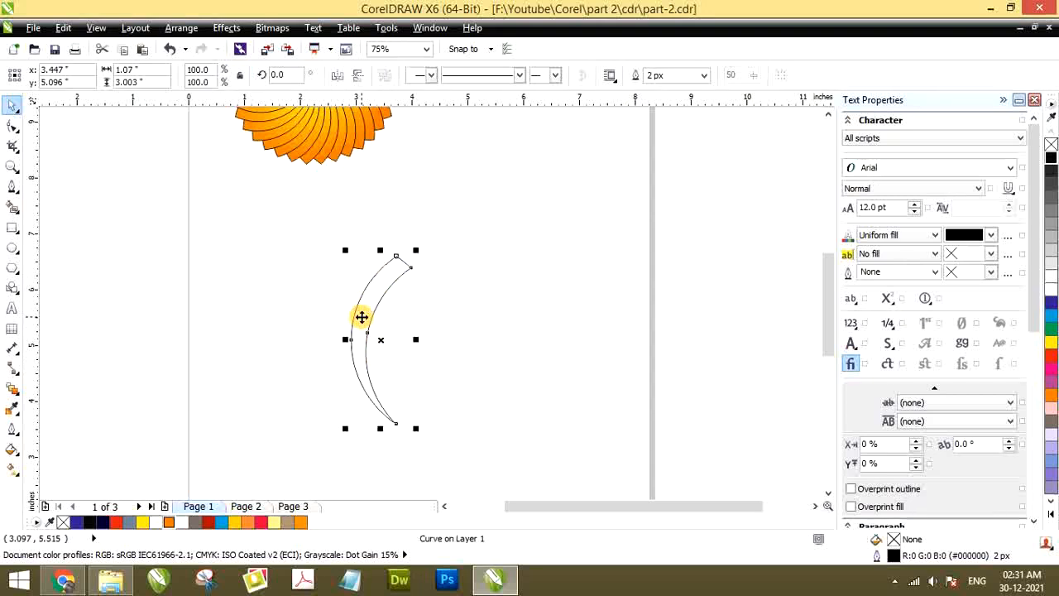
click(362, 317)
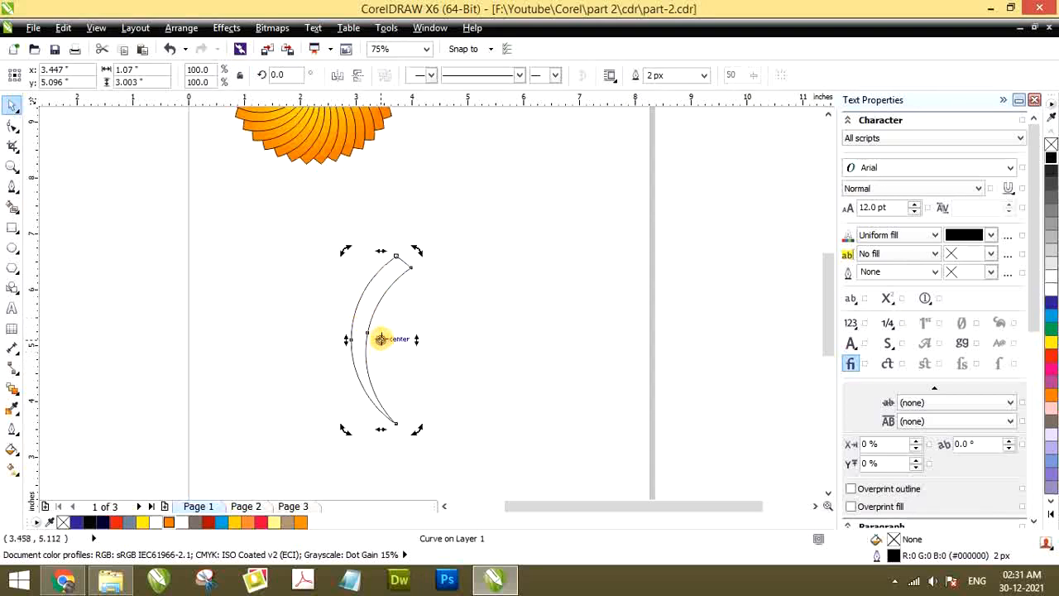
drag(384, 349, 398, 420)
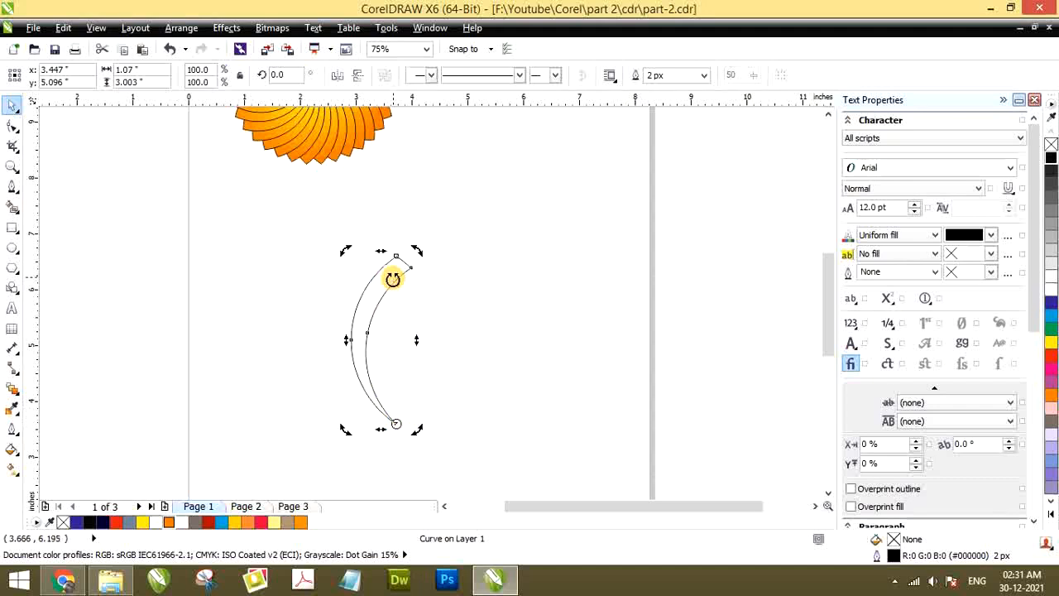
drag(417, 250, 434, 256)
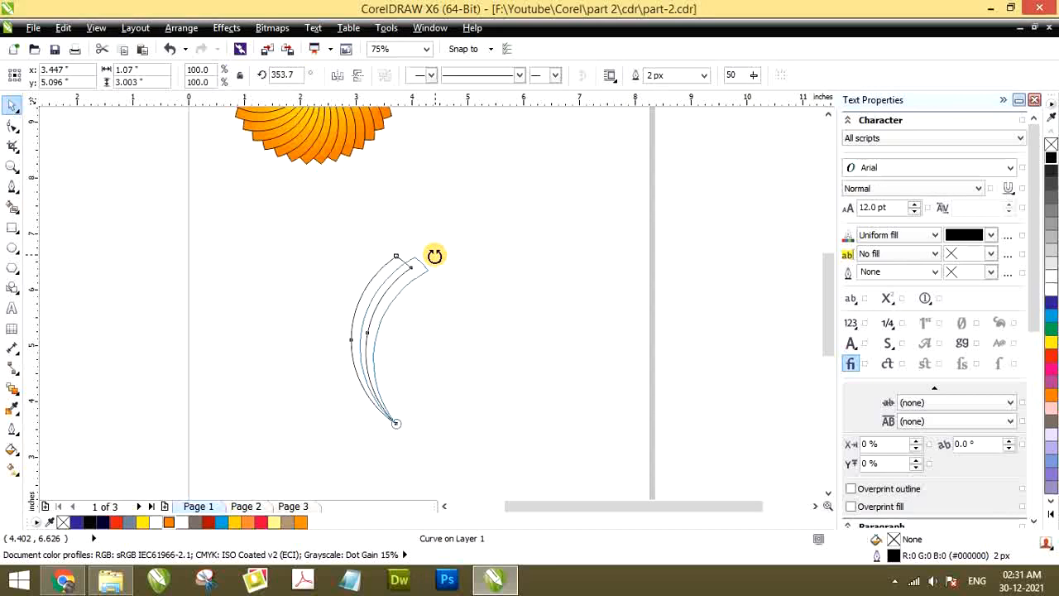
drag(435, 255, 434, 257)
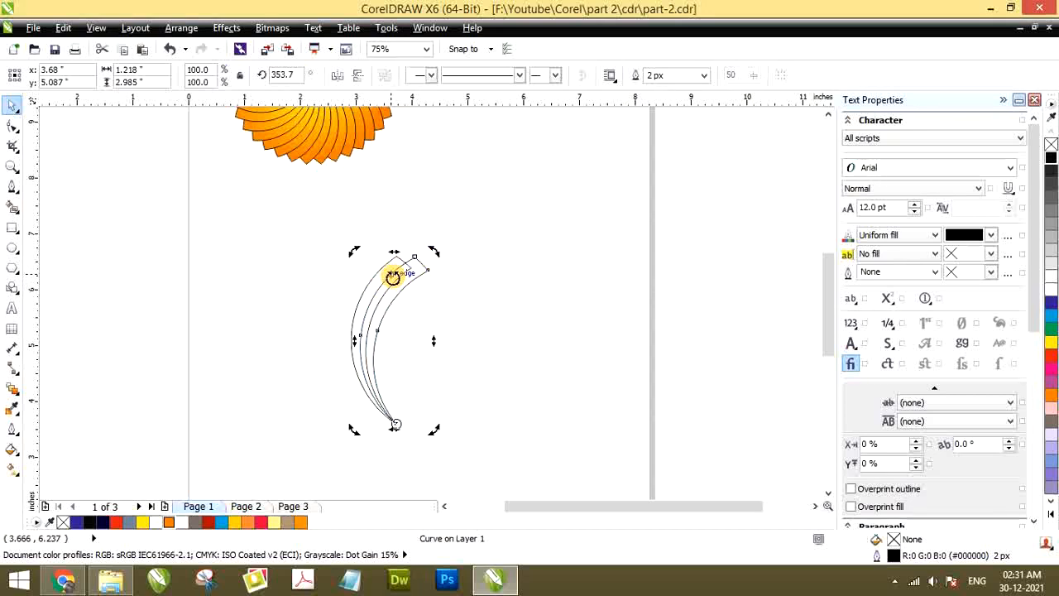
Repeat the rotated crescent duplication many times to build a fan around the bottom tip
key(ctrl+r)
key(ctrl+r)
key(ctrl+r)
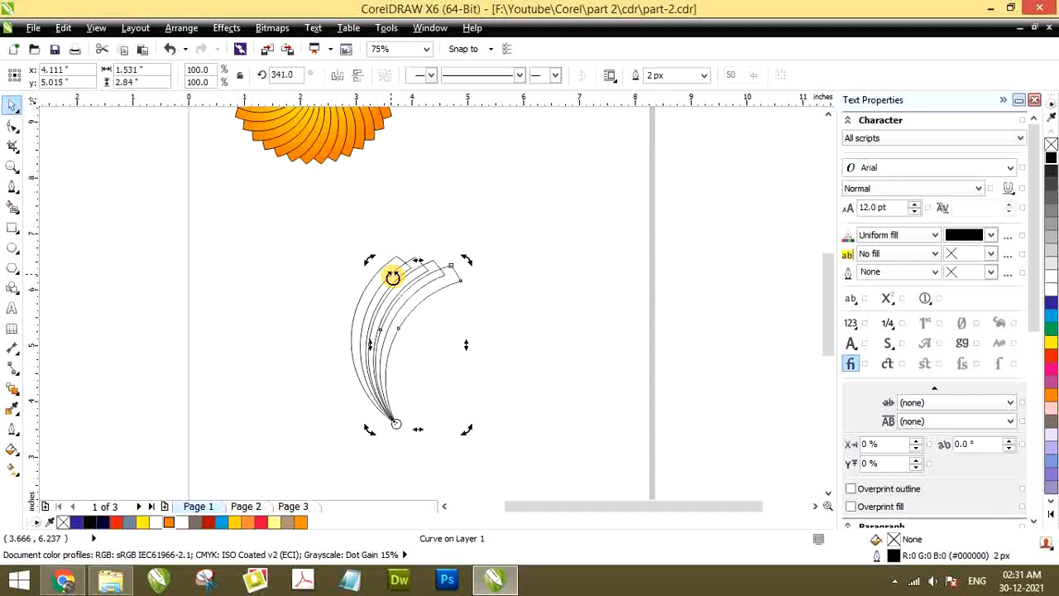
key(ctrl+r)
key(ctrl+r)
key(ctrl+r)
key(ctrl+r)
key(ctrl+r)
key(ctrl+r)
key(ctrl+r)
key(ctrl+r)
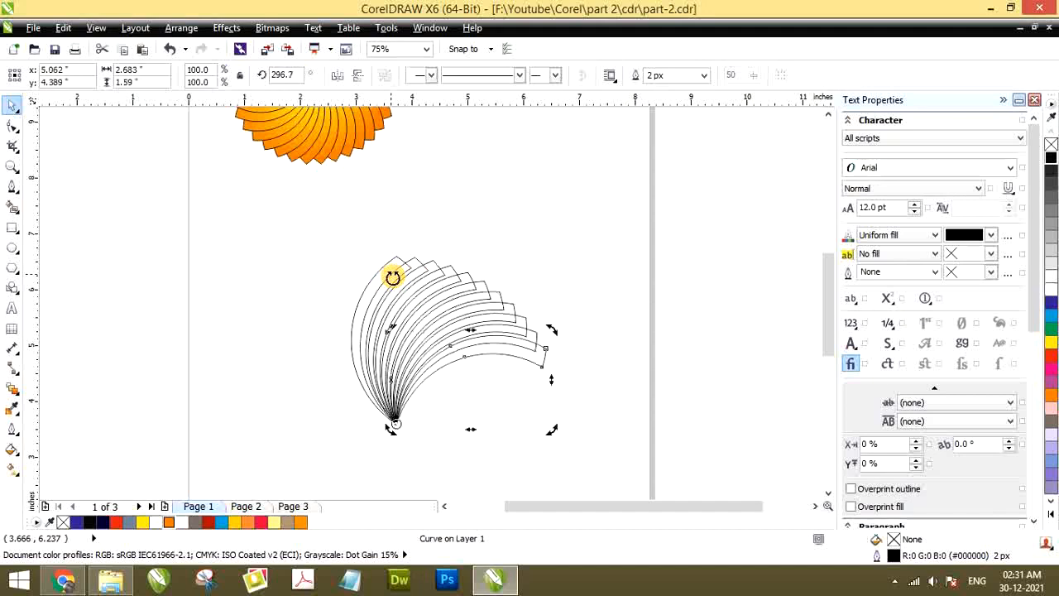
key(ctrl+r)
key(ctrl+r)
key(ctrl+r)
key(ctrl+r)
key(ctrl+r)
key(ctrl+r)
key(ctrl+r)
key(ctrl+r)
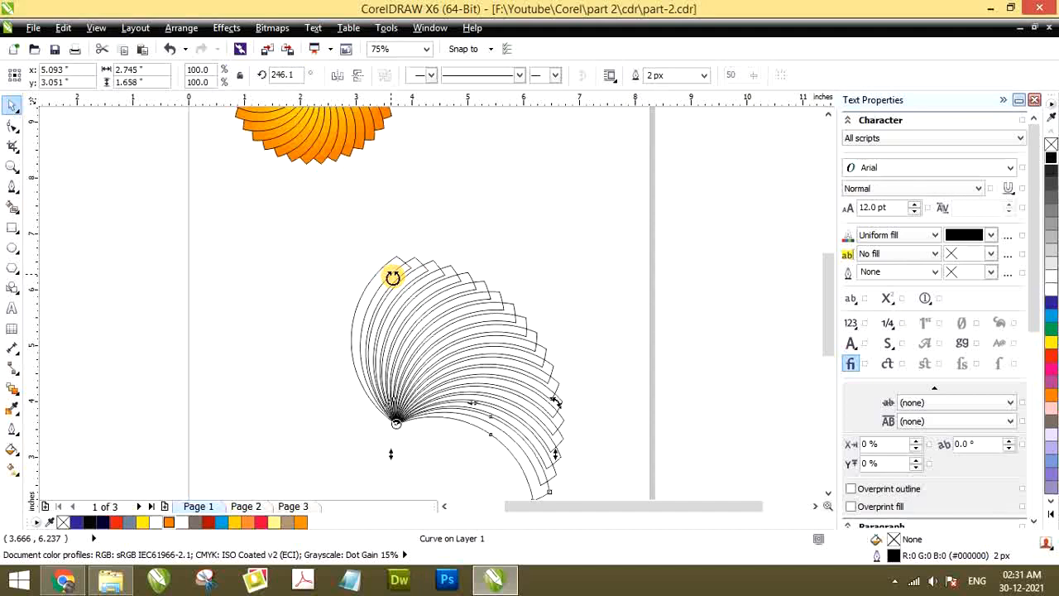
Undo the most recent repeated crescent copies in the fan
key(ctrl+z)
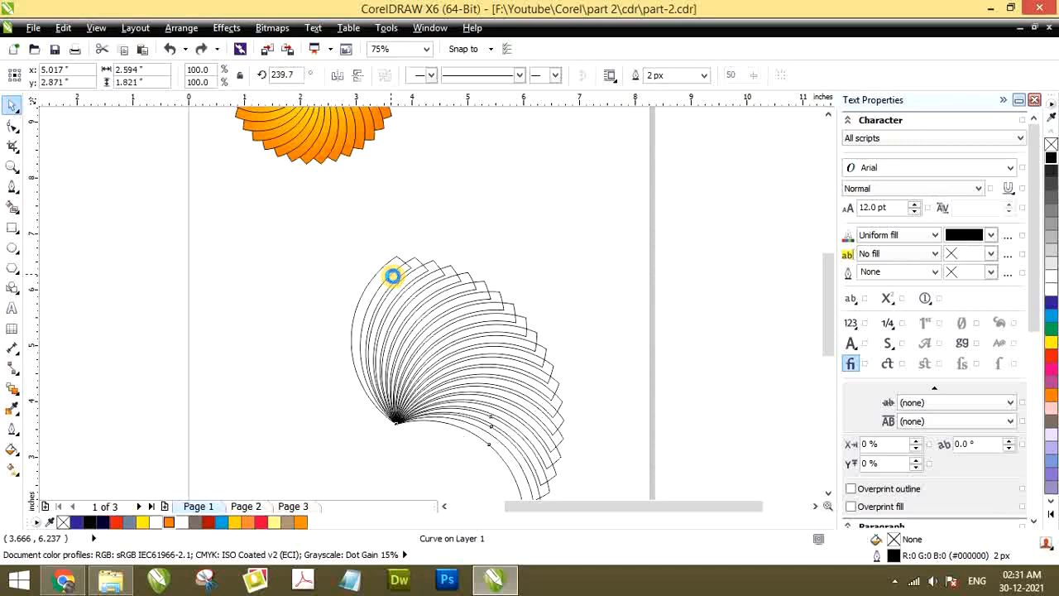
key(ctrl+z)
key(ctrl+z)
key(ctrl+z)
key(ctrl+z)
key(ctrl+z)
key(ctrl+z)
key(ctrl+z)
Undo the remaining rotated copies until only the original unfilled crescent is left
key(ctrl+z)
key(ctrl+z)
key(ctrl+z)
key(ctrl+z)
key(ctrl+z)
key(ctrl+z)
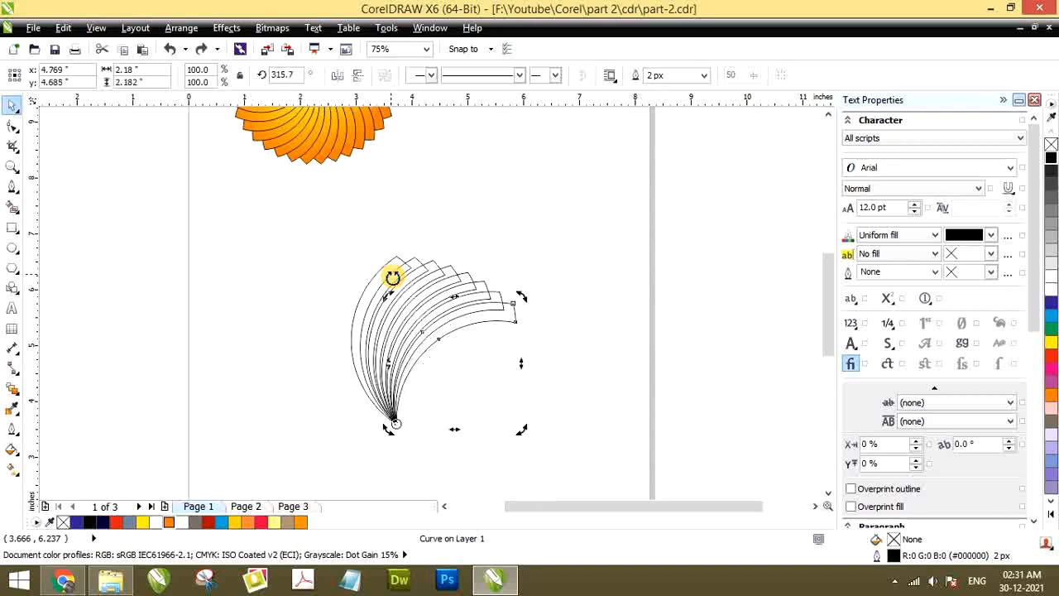
key(ctrl+z)
key(ctrl+z)
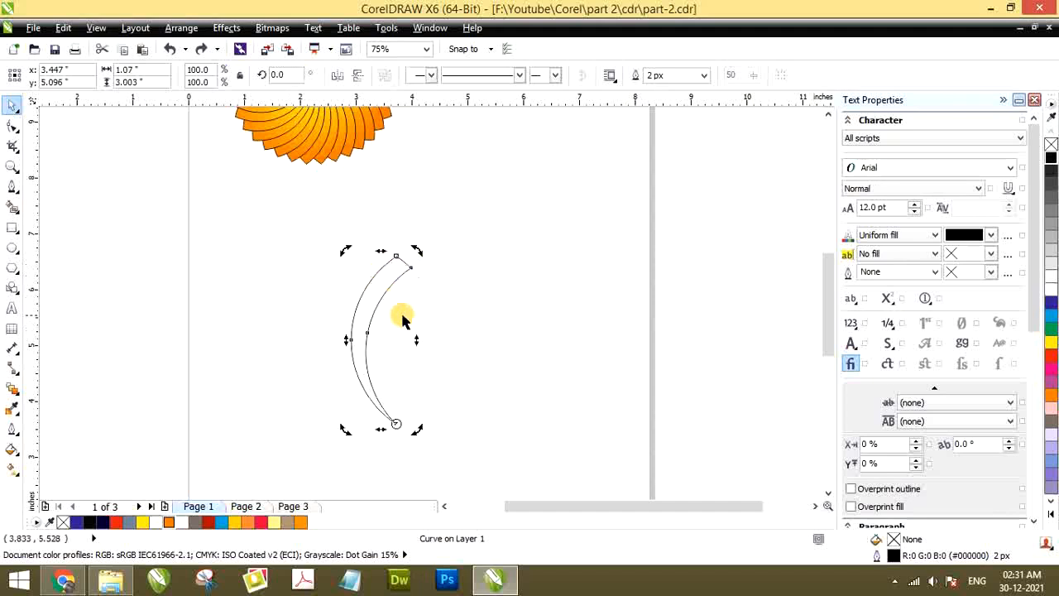
key(ctrl+z)
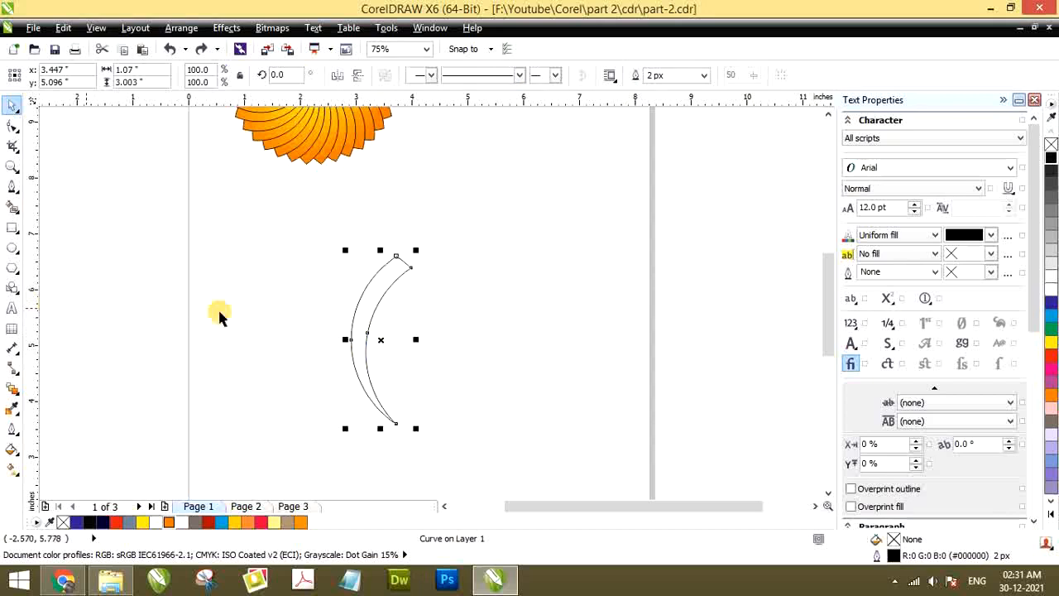
Pull one gradient-filled petal out of the Object 1 flower and place it beside the crescent as a colour reference
scroll(380, 285, down, 2)
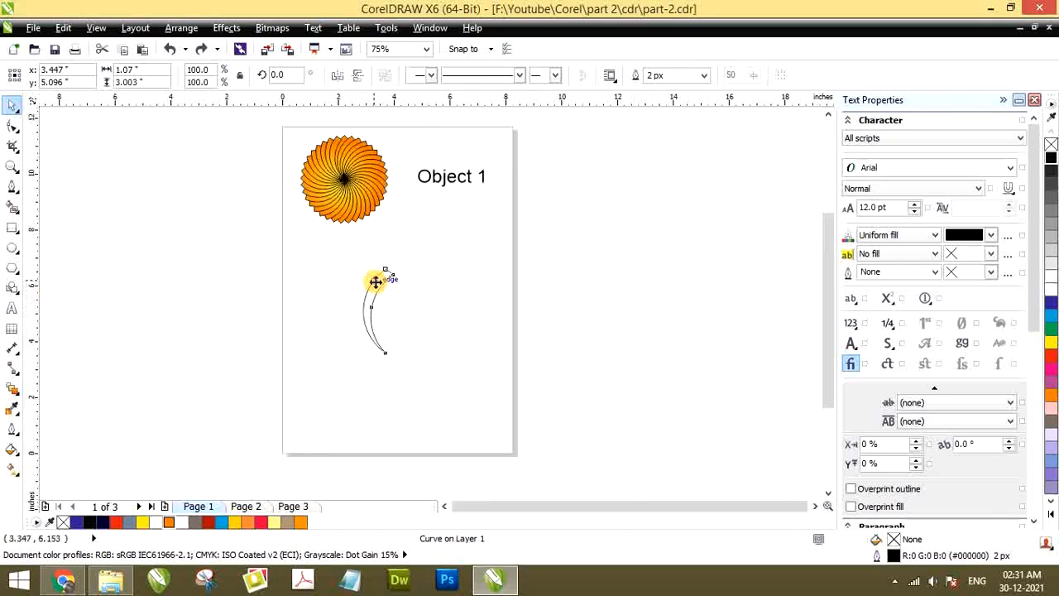
scroll(377, 207, up, 2)
drag(391, 207, 562, 362)
scroll(532, 347, up, 2)
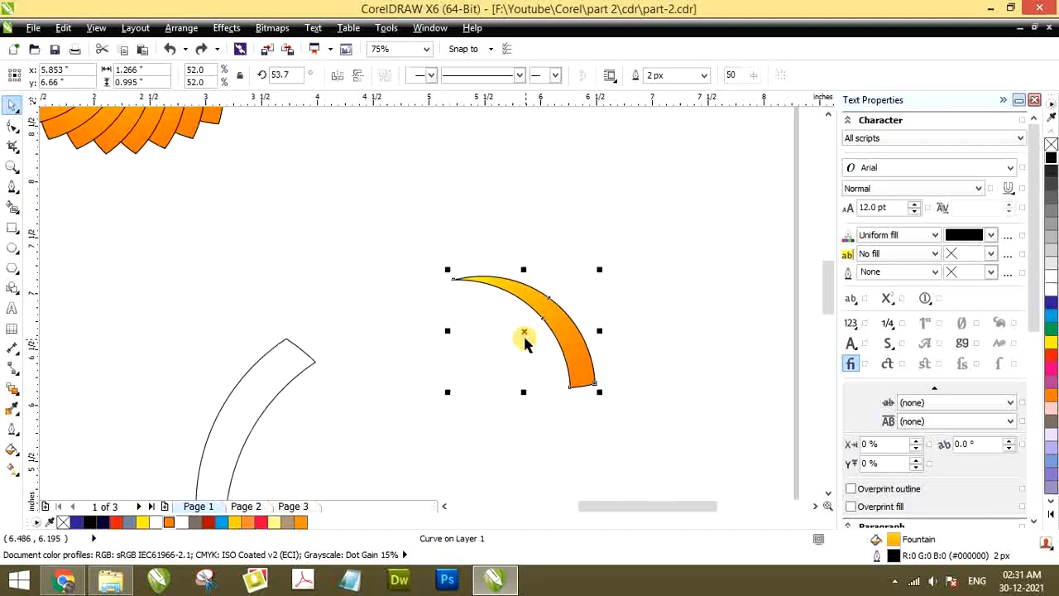
scroll(451, 289, down, 2)
drag(502, 308, 476, 325)
scroll(331, 339, down, 2)
scroll(331, 339, up, 2)
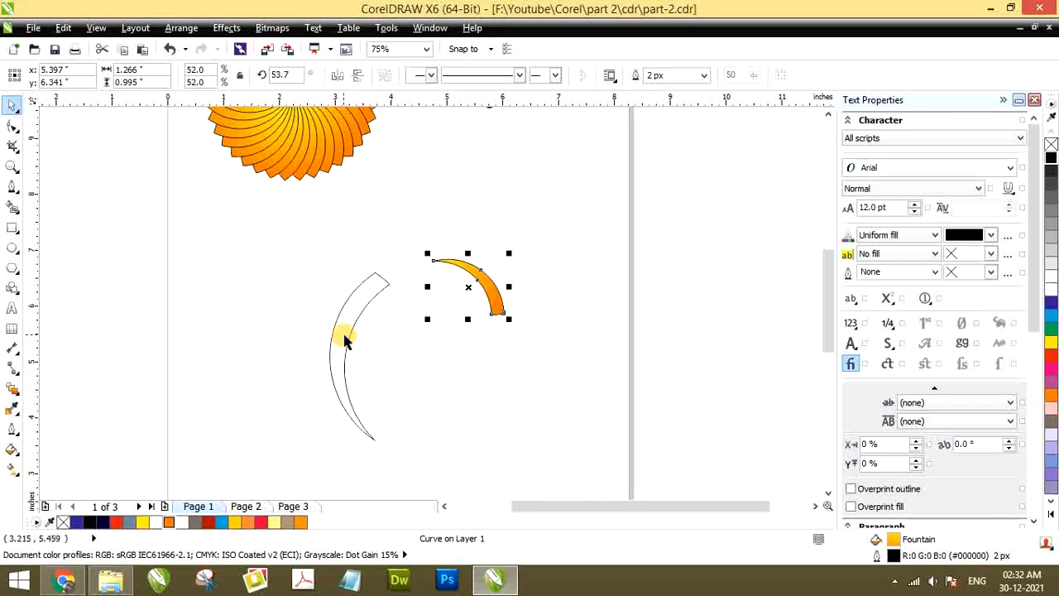
Fill the crescent with orange (C:0 M:60 Y:100 K:0)
click(344, 336)
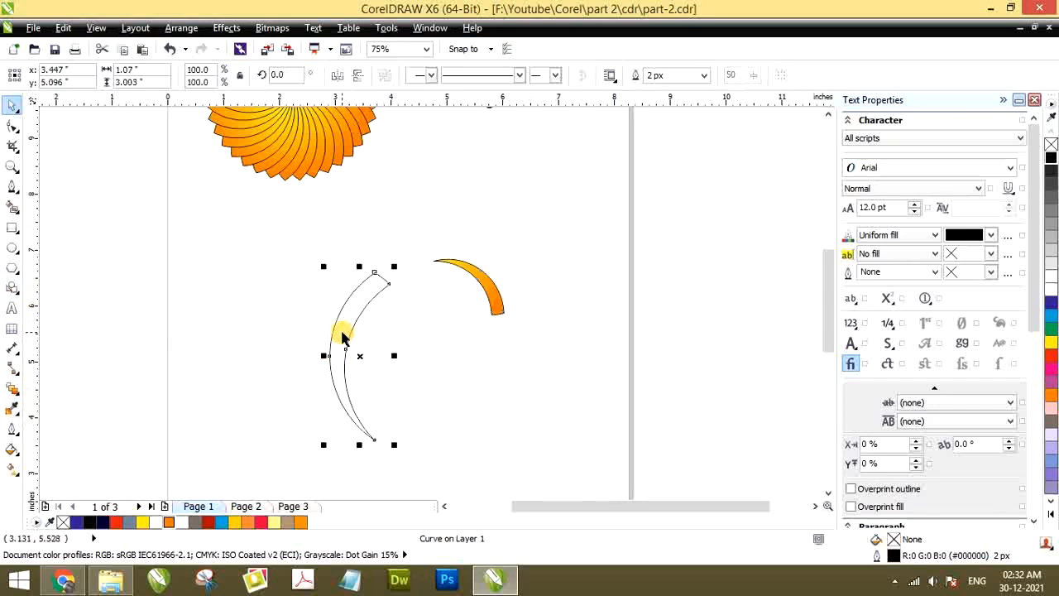
click(1052, 397)
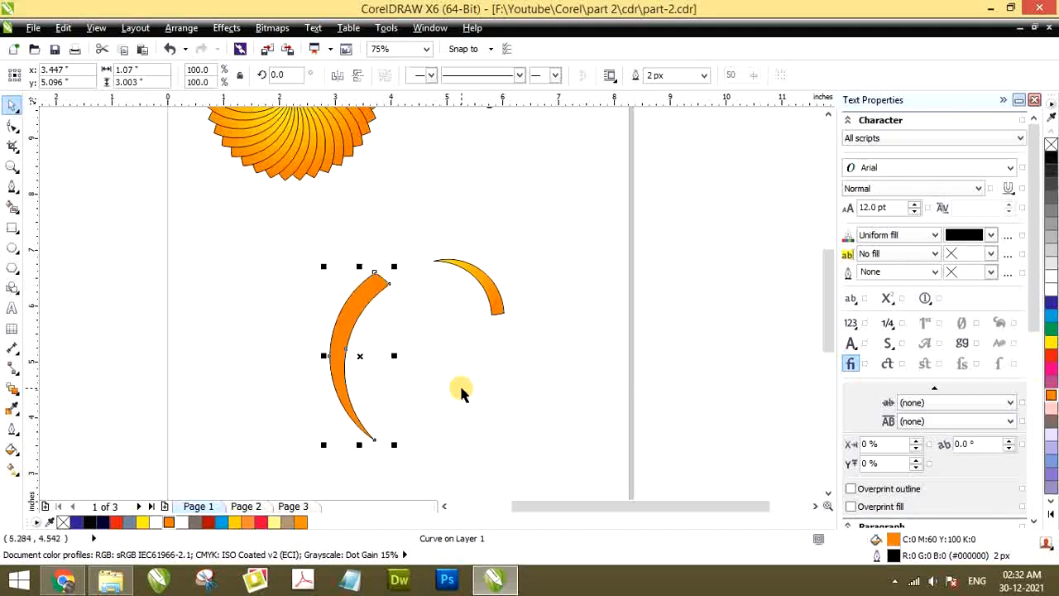
click(284, 307)
Give the crescent a linear fountain fill from orange near its middle to yellow at its wide upper end
click(345, 332)
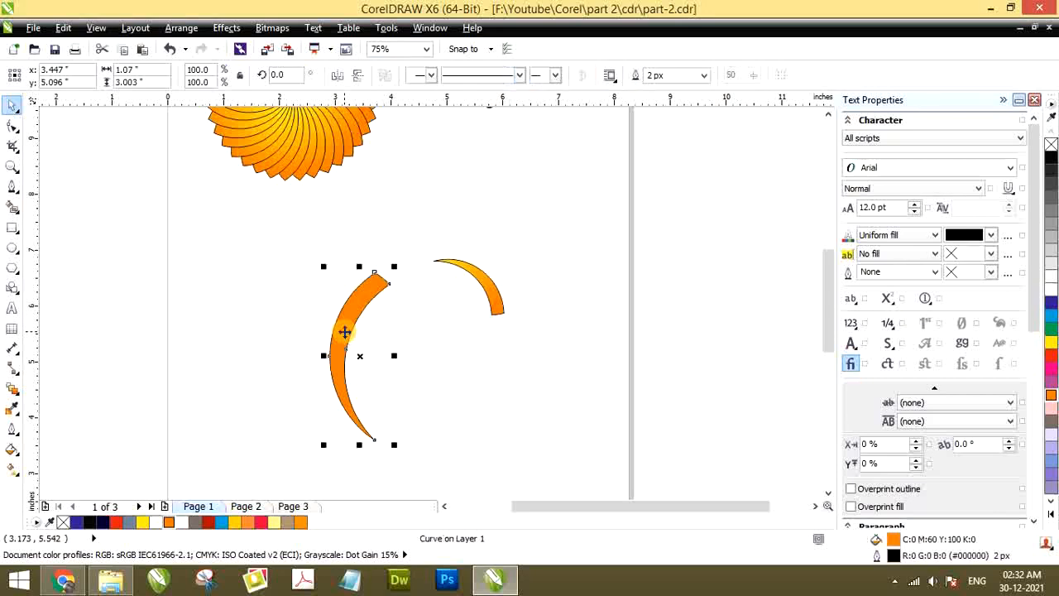
key(g)
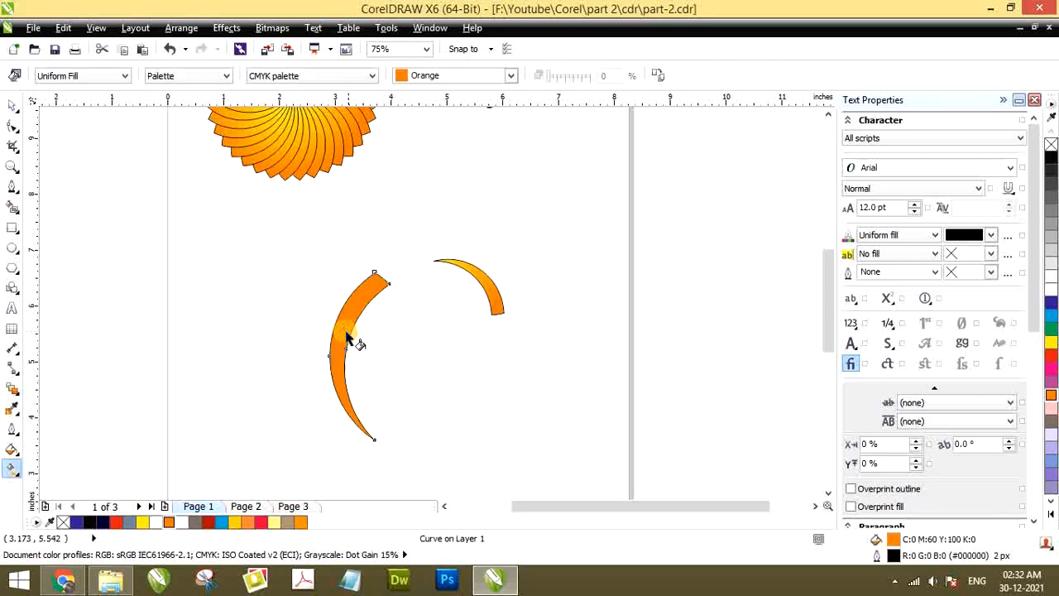
click(62, 81)
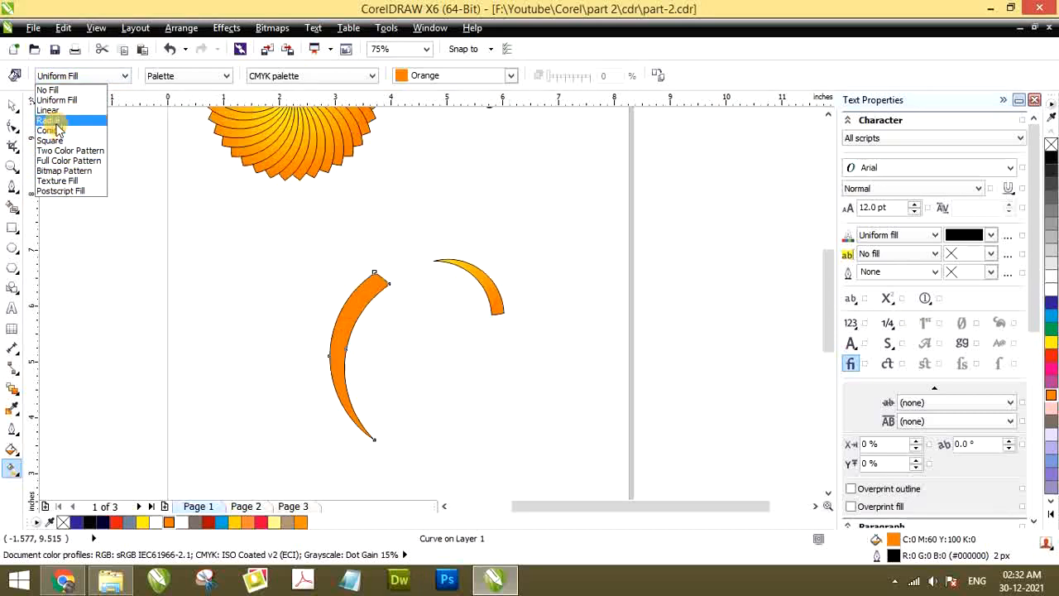
click(53, 110)
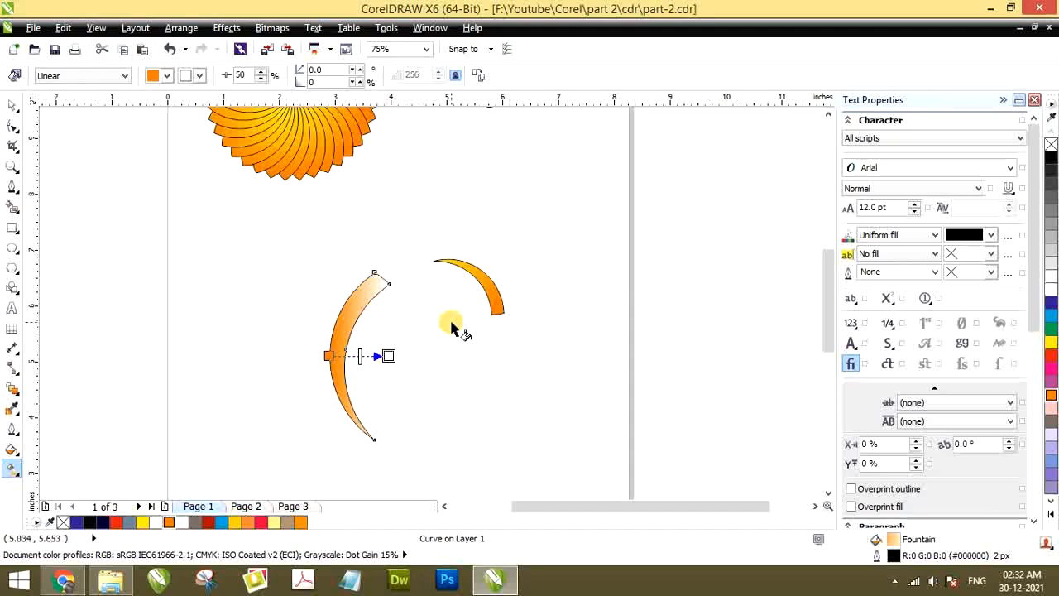
click(1053, 346)
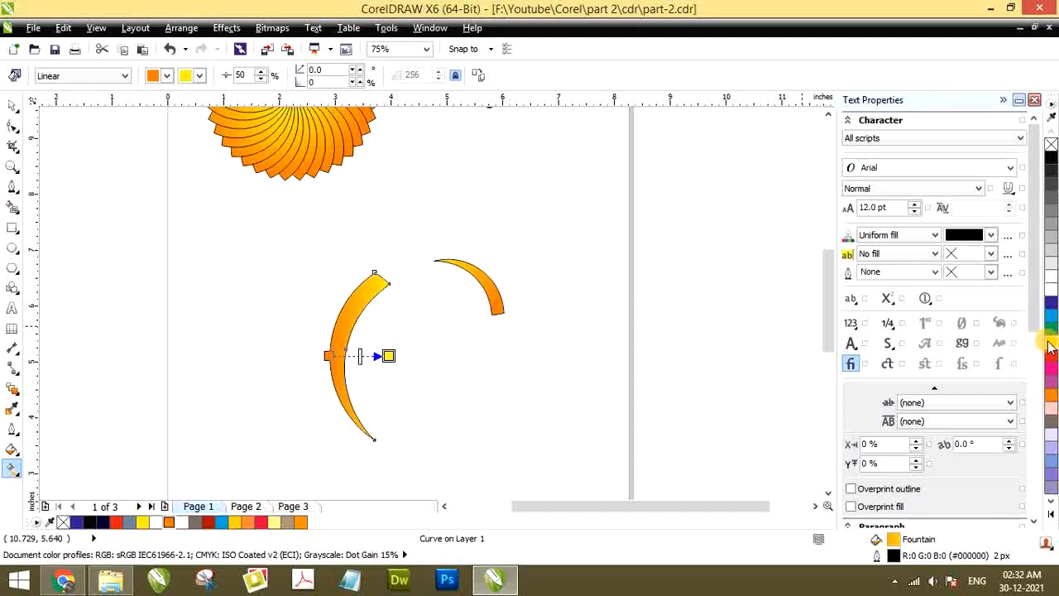
drag(388, 356, 379, 278)
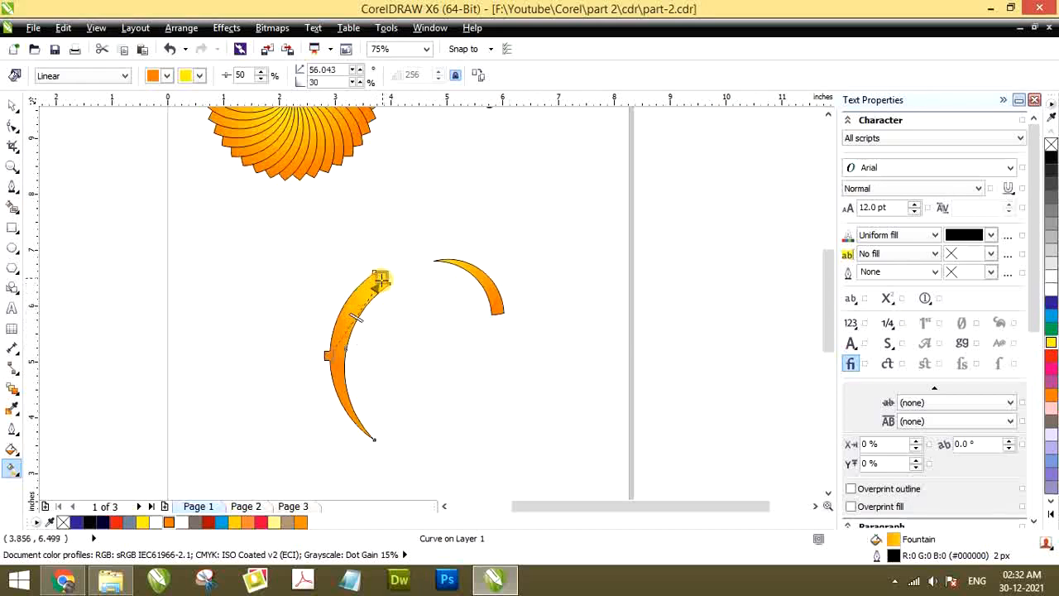
mouse_move(329, 357)
mouse_down()
mouse_move(373, 436)
mouse_move(342, 367)
mouse_up()
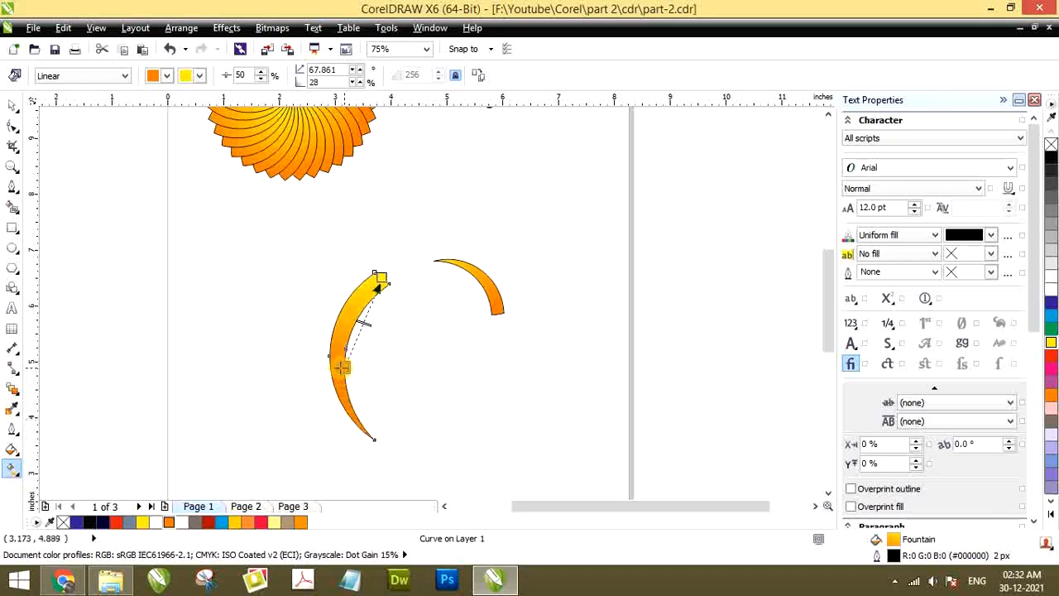
click(315, 313)
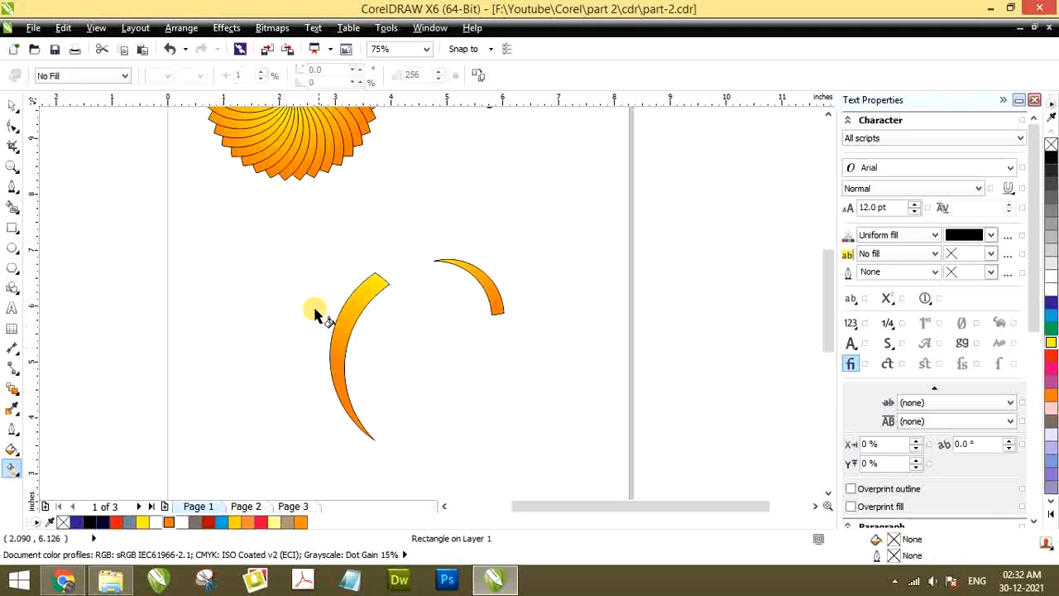
Delete the small reference petal beside the gradient-filled crescent
click(11, 106)
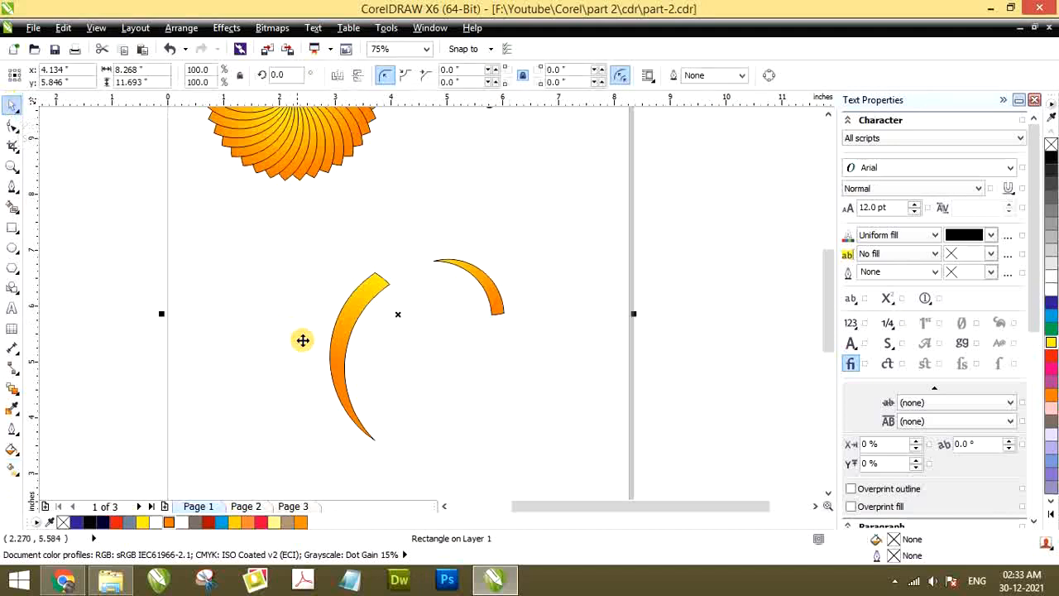
click(350, 322)
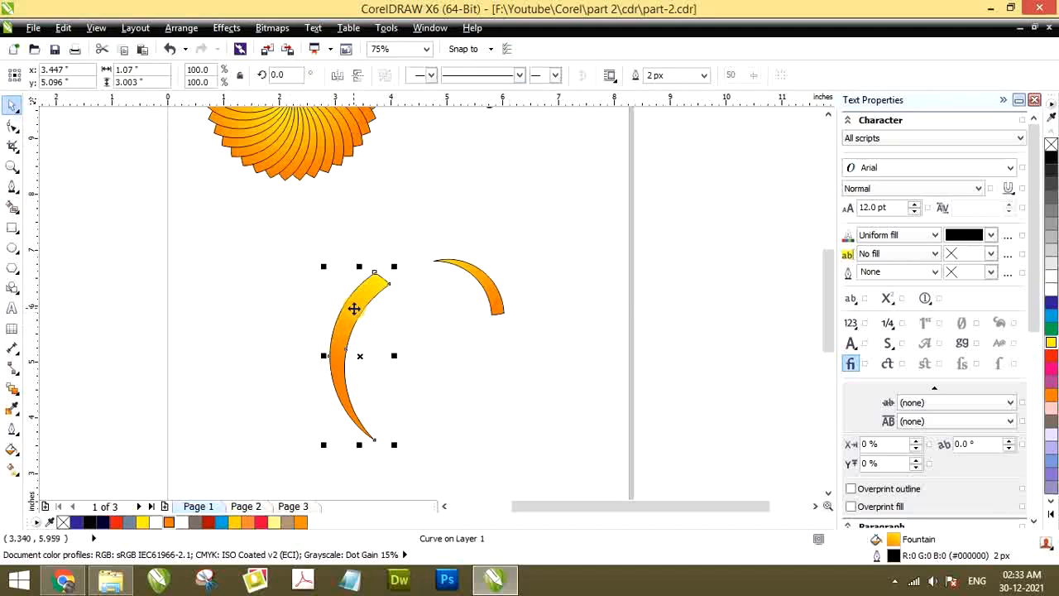
click(352, 305)
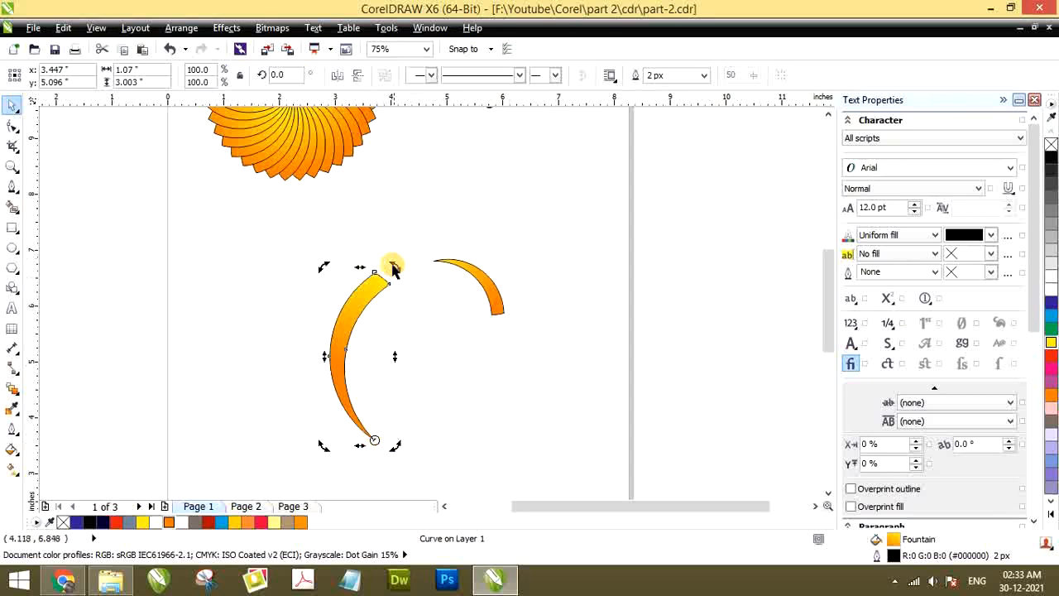
click(488, 290)
key(Delete)
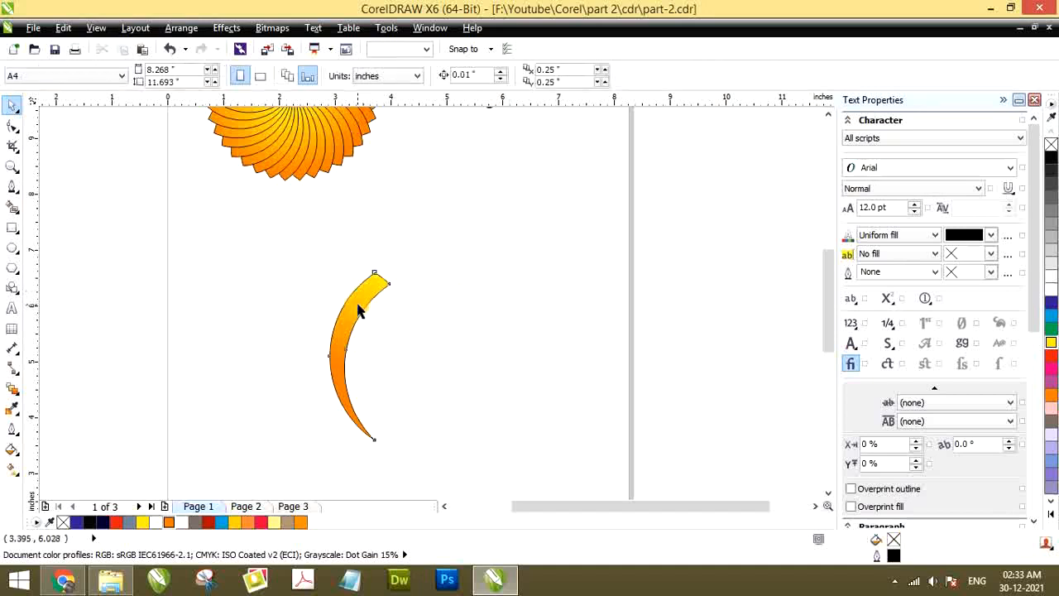
Make a copy of the gradient crescent rotated about 7.4° clockwise around its bottom tip
click(357, 308)
click(357, 304)
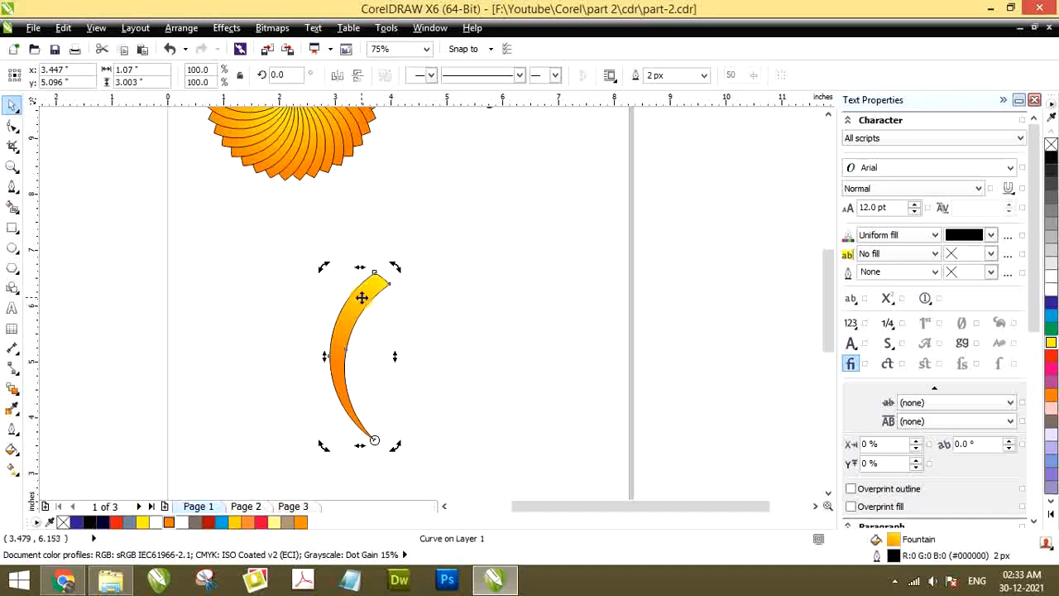
click(359, 297)
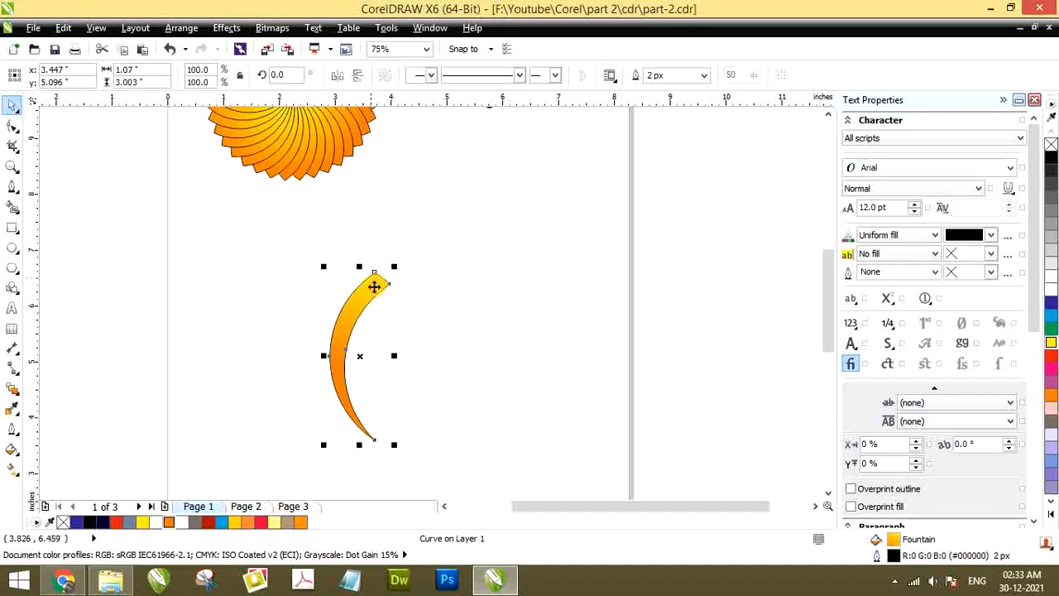
click(359, 297)
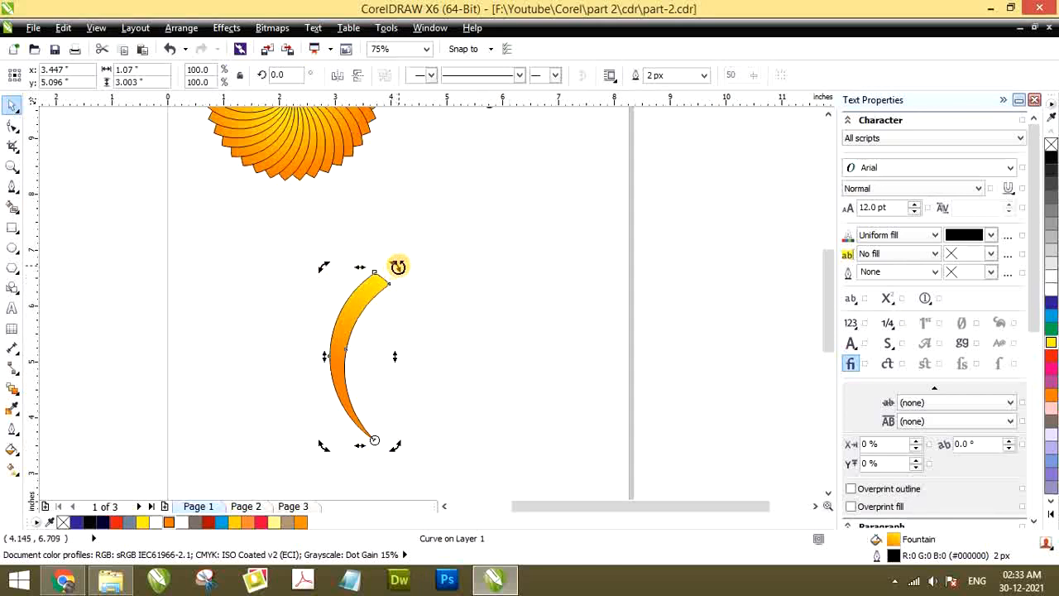
drag(395, 267, 424, 252)
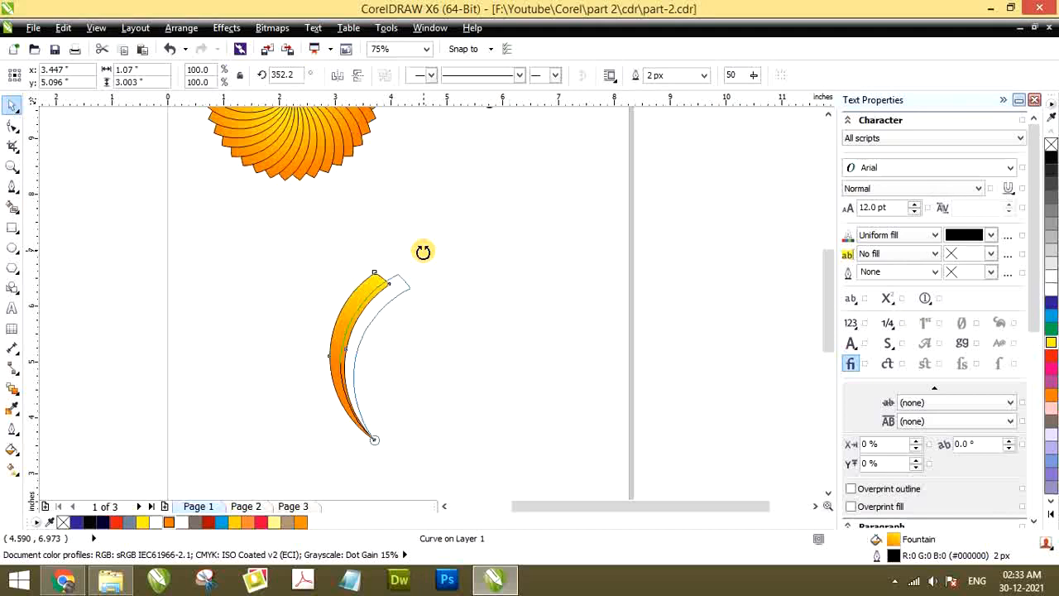
mouse_move(423, 251)
mouse_down()
mouse_move(439, 263)
mouse_move(417, 243)
mouse_move(422, 250)
mouse_up()
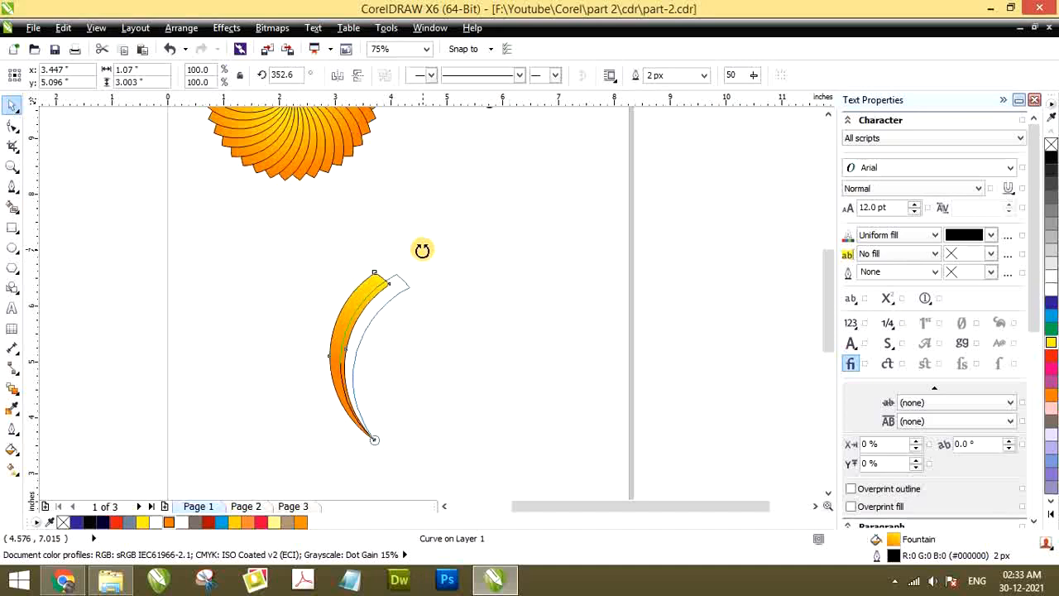
drag(422, 252, 417, 249)
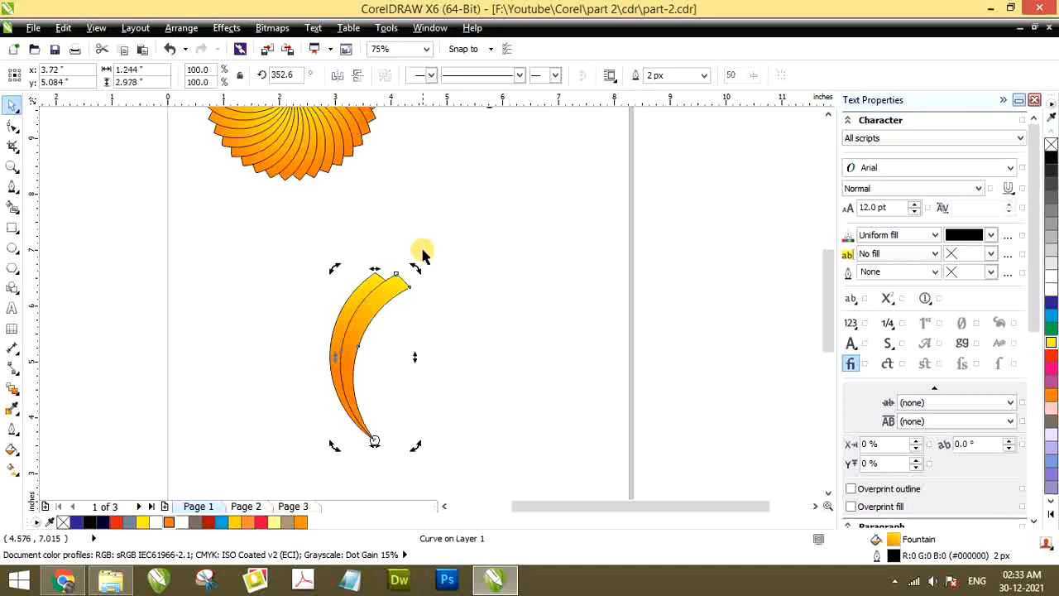
Repeat the rotated crescent duplication around the tip until the copies close a full circle, and deselect the finished flower
scroll(378, 248, down, 2)
scroll(327, 279, up, 2)
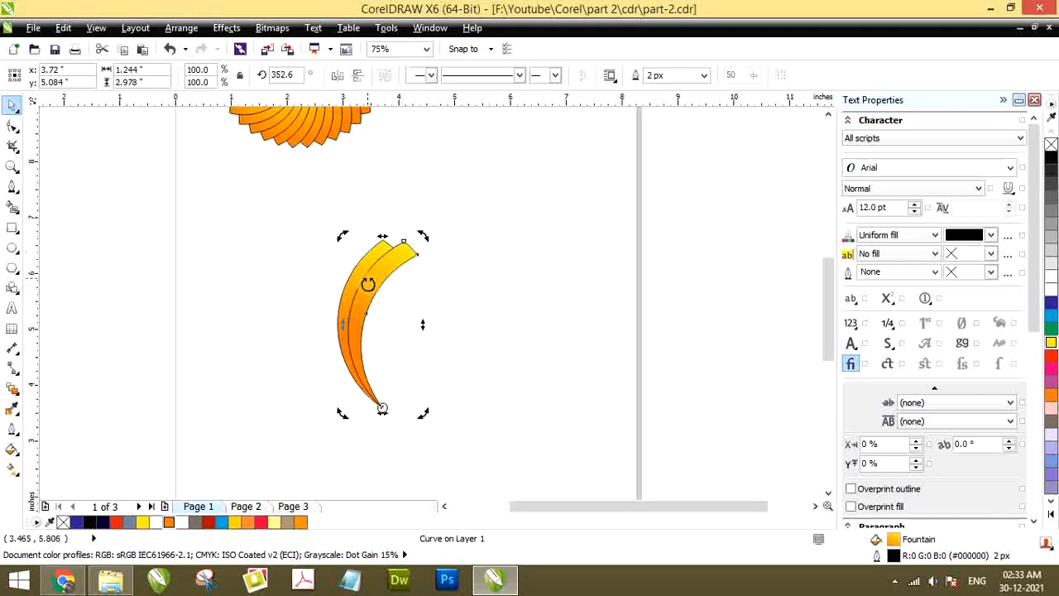
scroll(339, 314, down, 2)
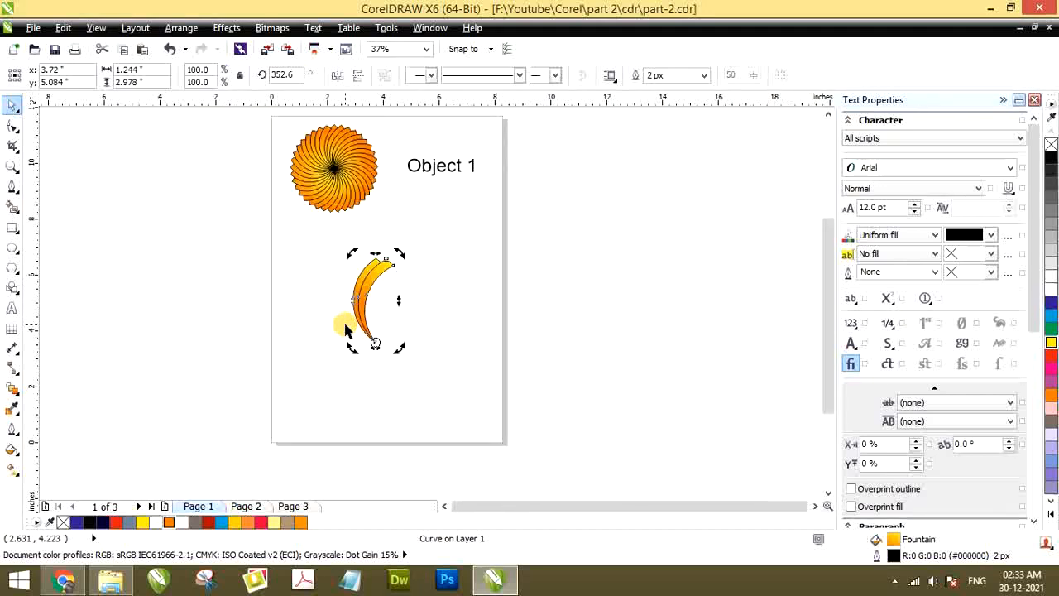
key(ctrl+r)
key(ctrl+r)
key(ctrl+r)
key(ctrl+r)
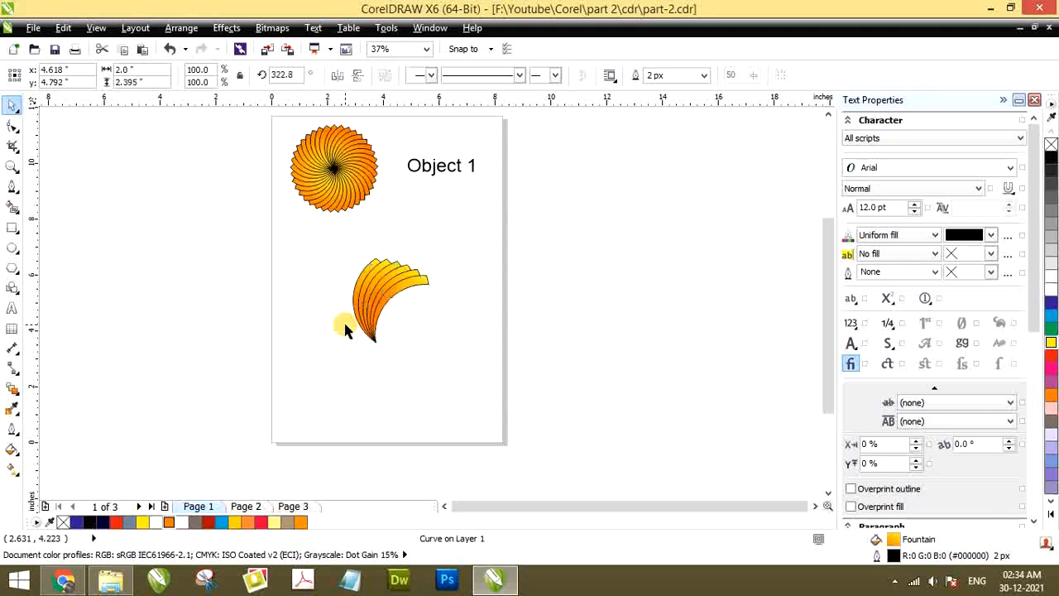
key(ctrl+r)
key(ctrl+r)
key(ctrl+r)
key(ctrl+r)
key(ctrl+r)
key(ctrl+r)
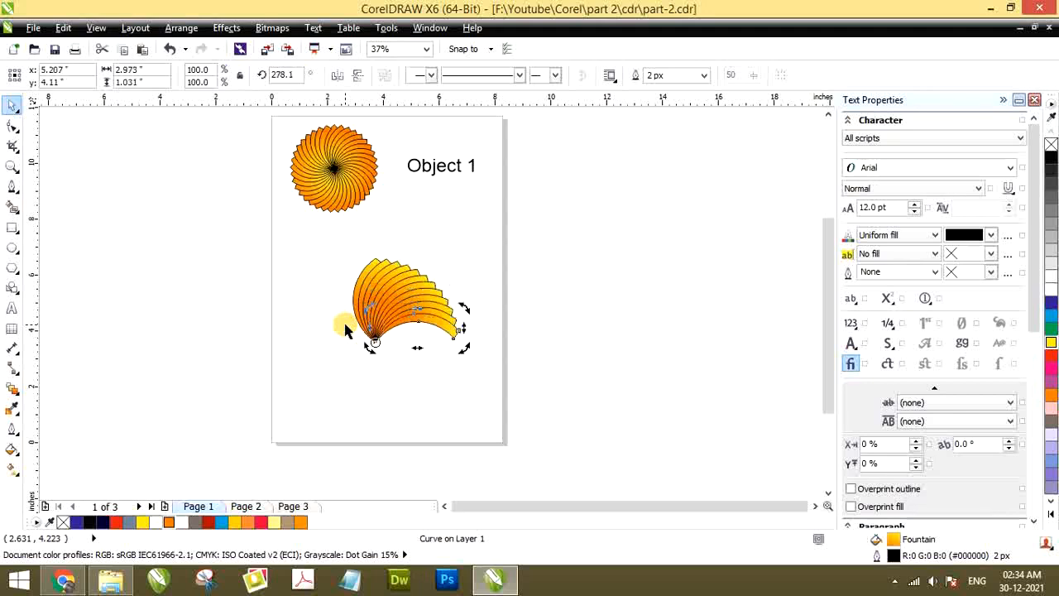
key(ctrl+r)
key(ctrl+r)
key(ctrl+r)
key(ctrl+r)
key(ctrl+r)
key(ctrl+r)
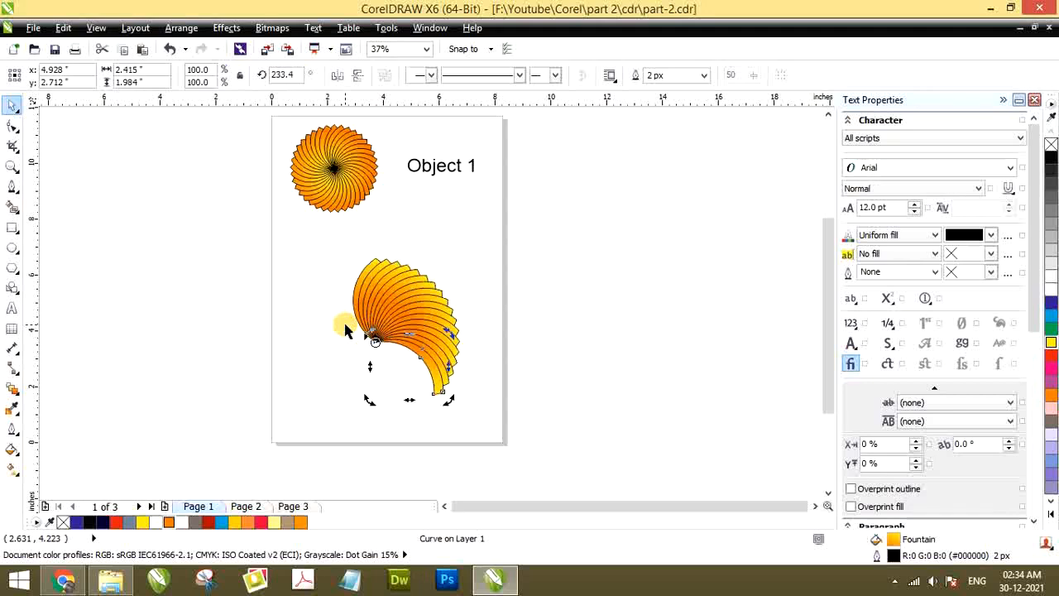
key(ctrl+r)
key(ctrl+r)
key(ctrl+r)
key(ctrl+r)
key(ctrl+r)
key(ctrl+r)
key(ctrl+r)
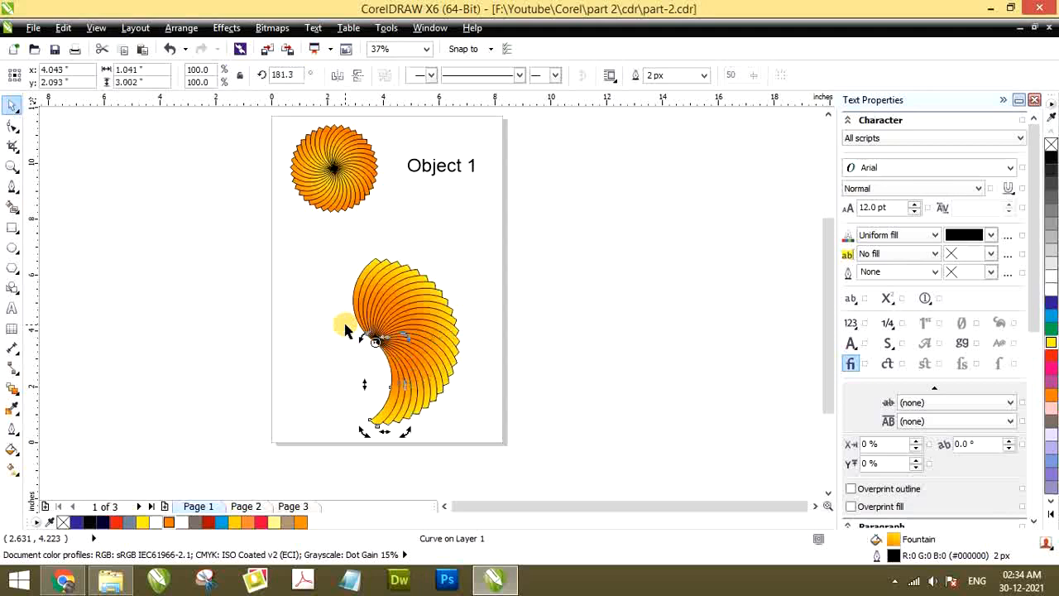
key(ctrl+r)
key(ctrl+r)
key(ctrl+r)
key(ctrl+r)
key(ctrl+r)
key(ctrl+r)
key(ctrl+r)
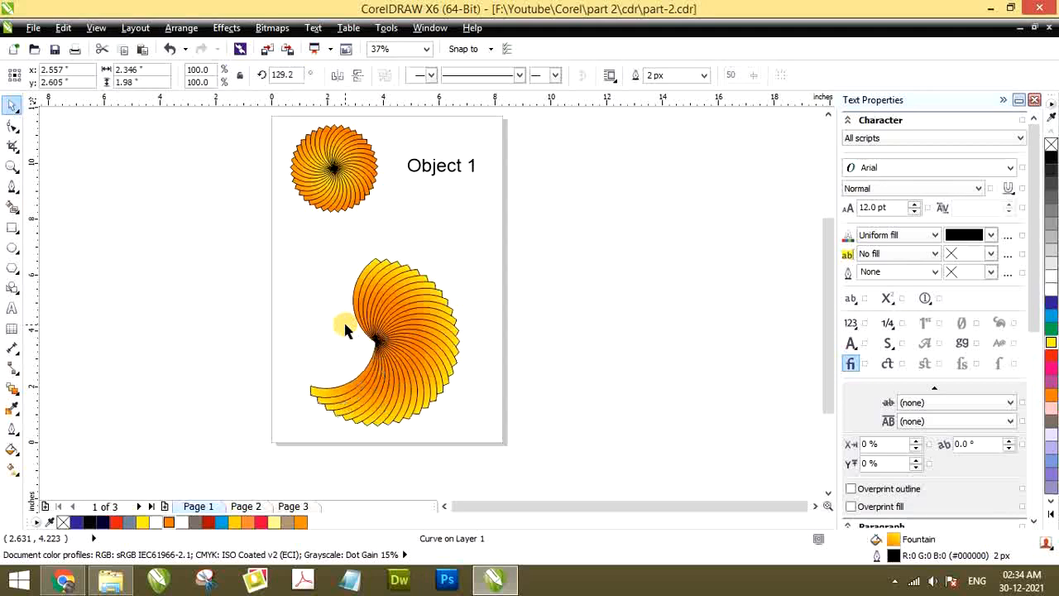
key(ctrl+r)
key(ctrl+r)
key(ctrl+r)
key(ctrl+r)
key(ctrl+r)
key(ctrl+r)
key(ctrl+r)
key(ctrl+r)
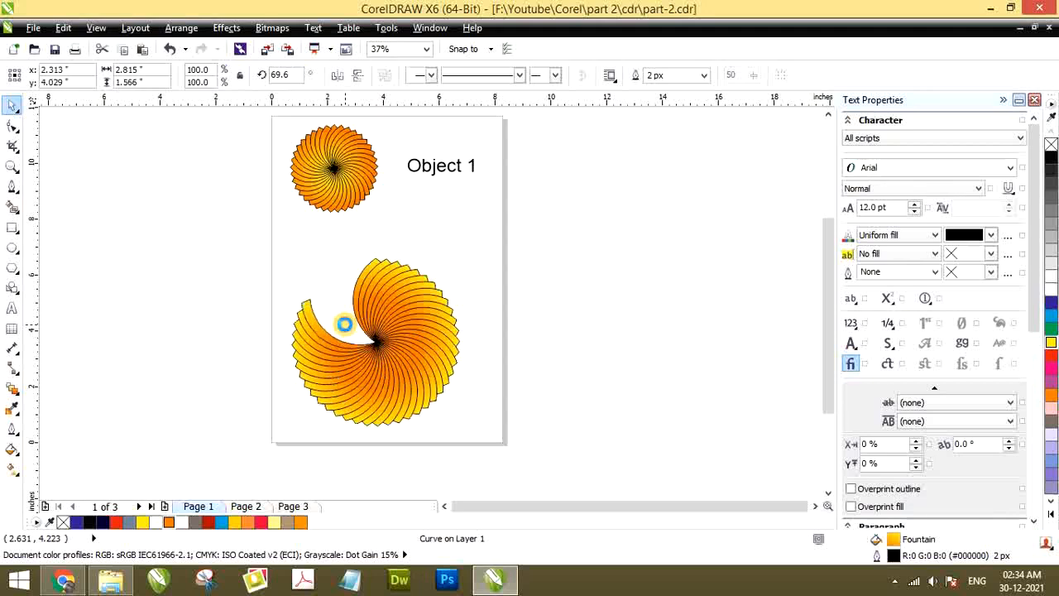
key(ctrl+r)
key(ctrl+r)
key(ctrl+r)
key(ctrl+r)
key(ctrl+r)
key(ctrl+r)
key(ctrl+r)
key(ctrl+r)
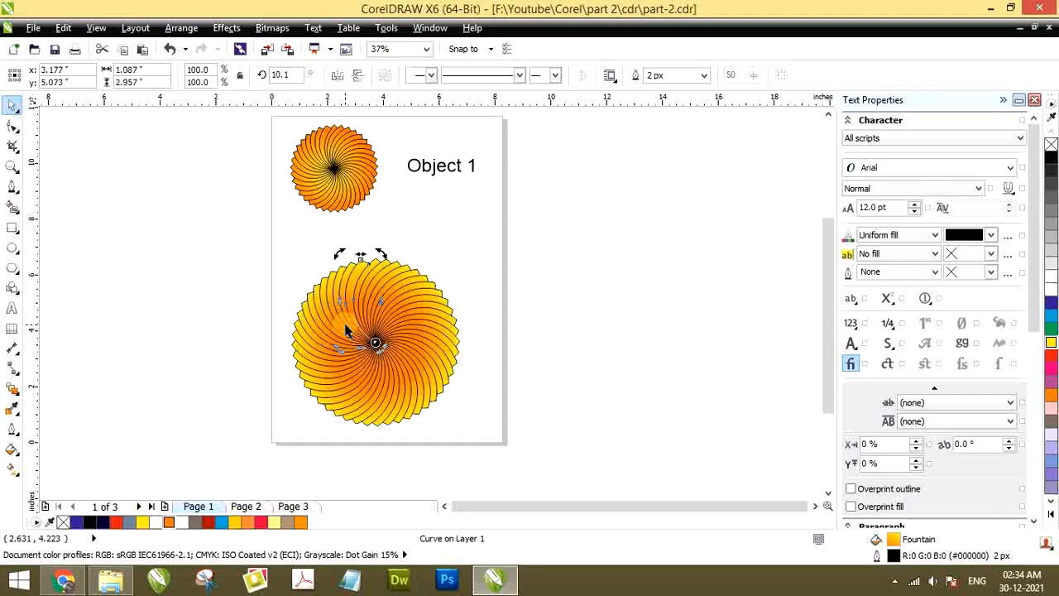
click(248, 265)
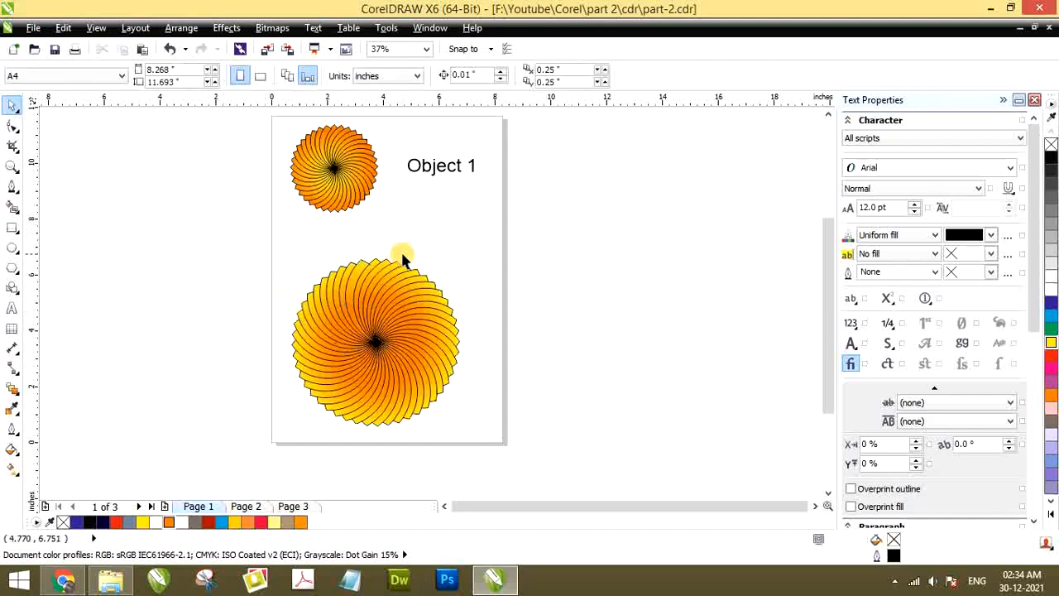
Select all the petals of the large flower and remove their outline
scroll(401, 249, up, 2)
scroll(397, 261, down, 2)
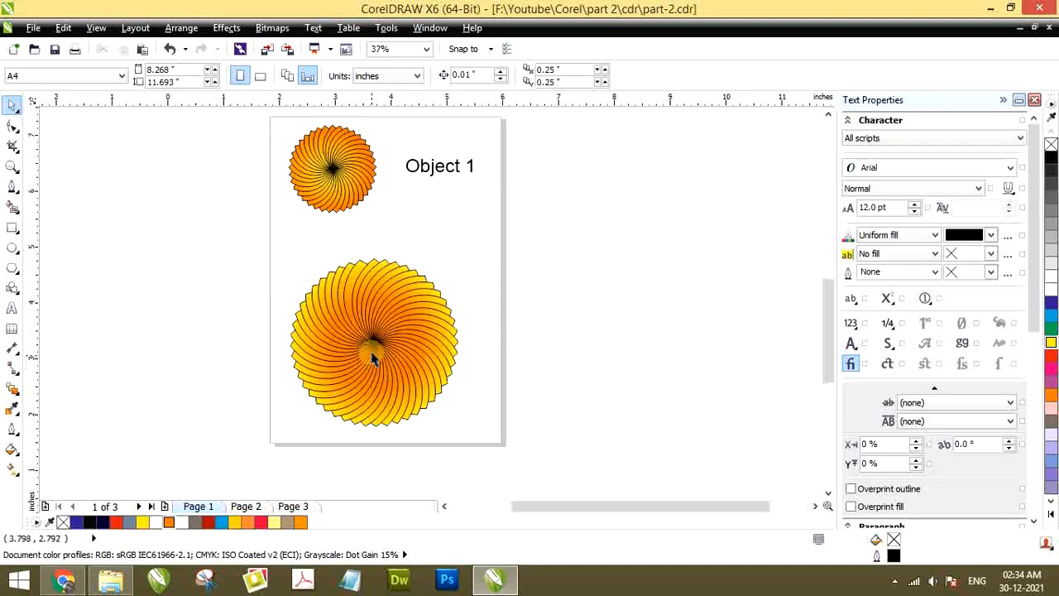
scroll(369, 354, up, 2)
scroll(369, 336, up, 2)
scroll(369, 335, down, 2)
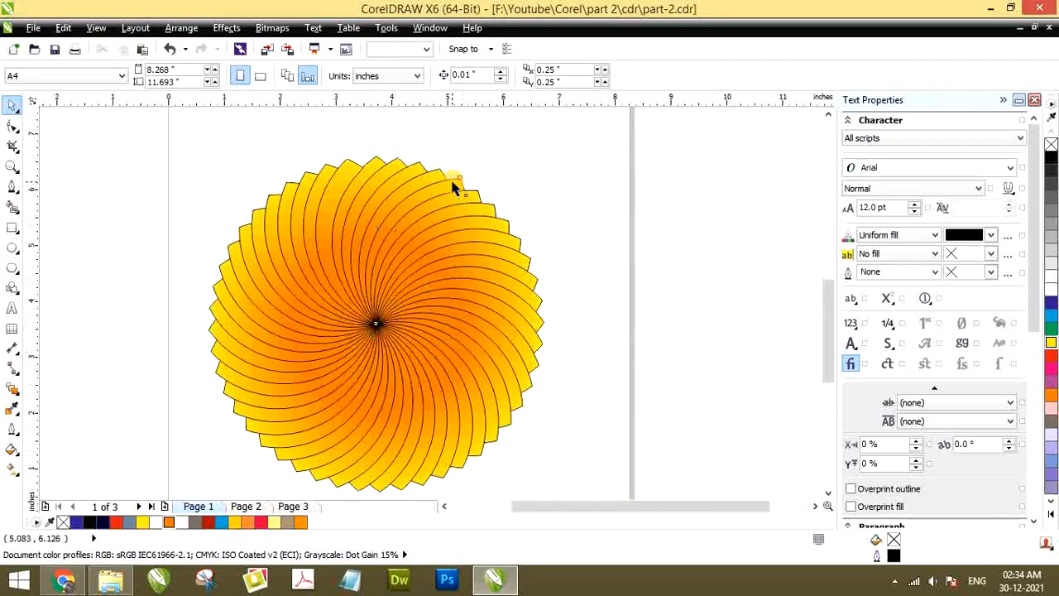
click(451, 177)
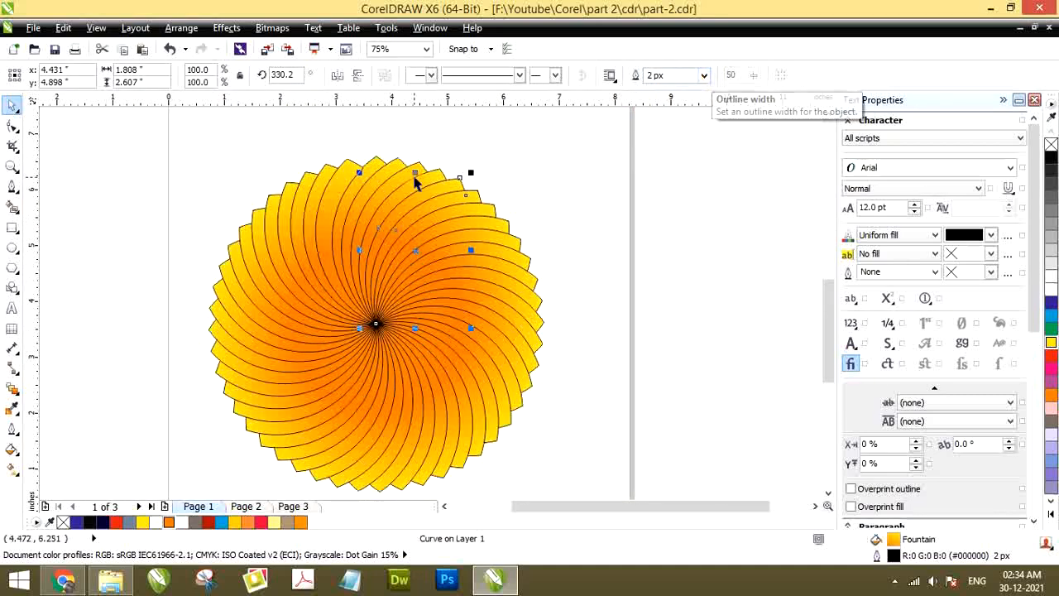
scroll(360, 195, down, 1)
drag(204, 157, 495, 370)
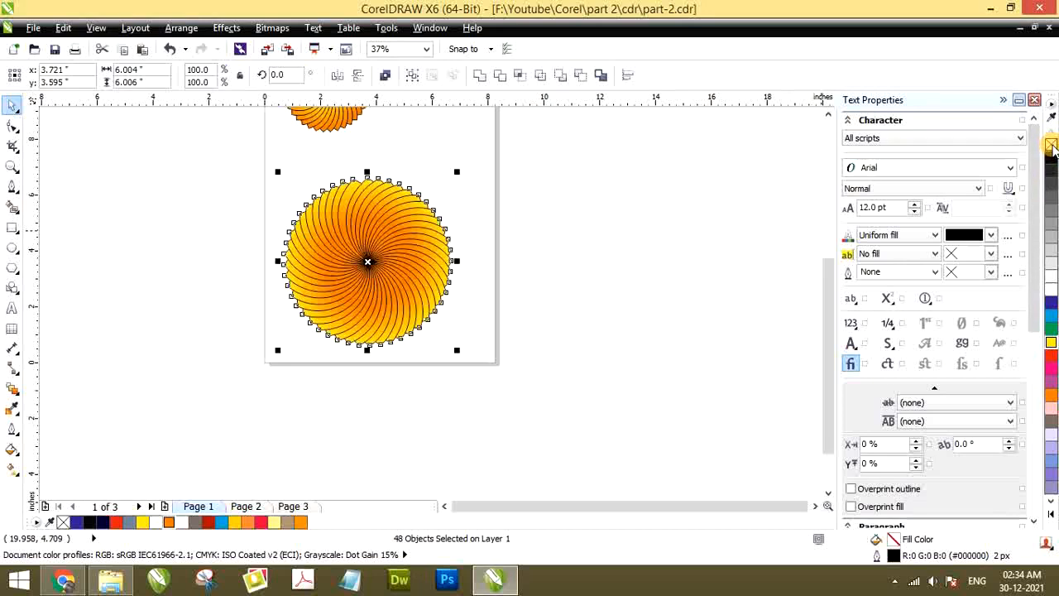
click(182, 217)
drag(218, 165, 525, 367)
right_click(1051, 145)
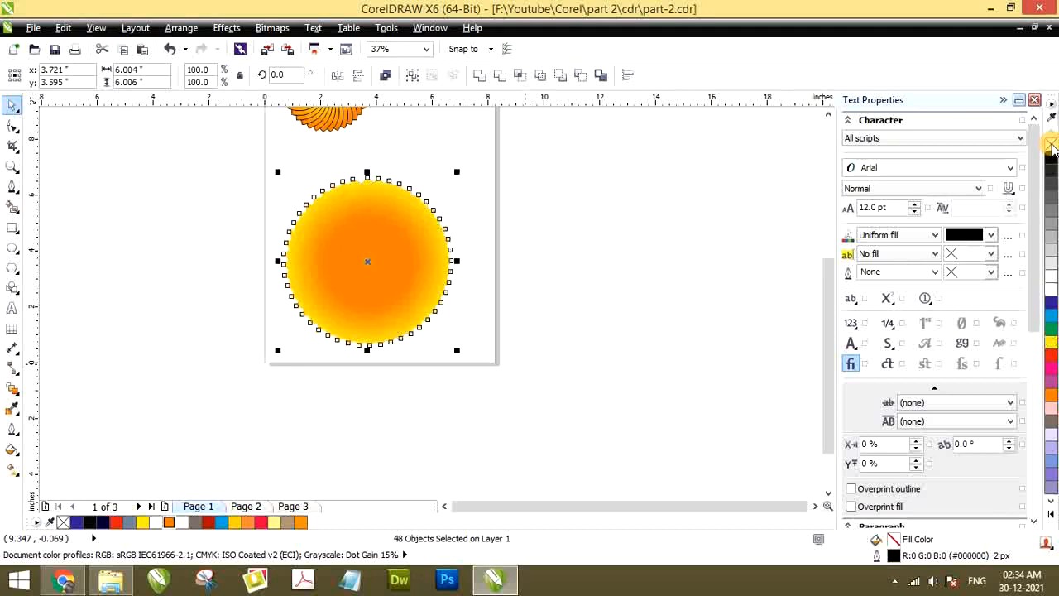
Inspect the outline-free flower up close and undo the outline removal
click(713, 223)
scroll(414, 234, up, 2)
scroll(425, 230, down, 2)
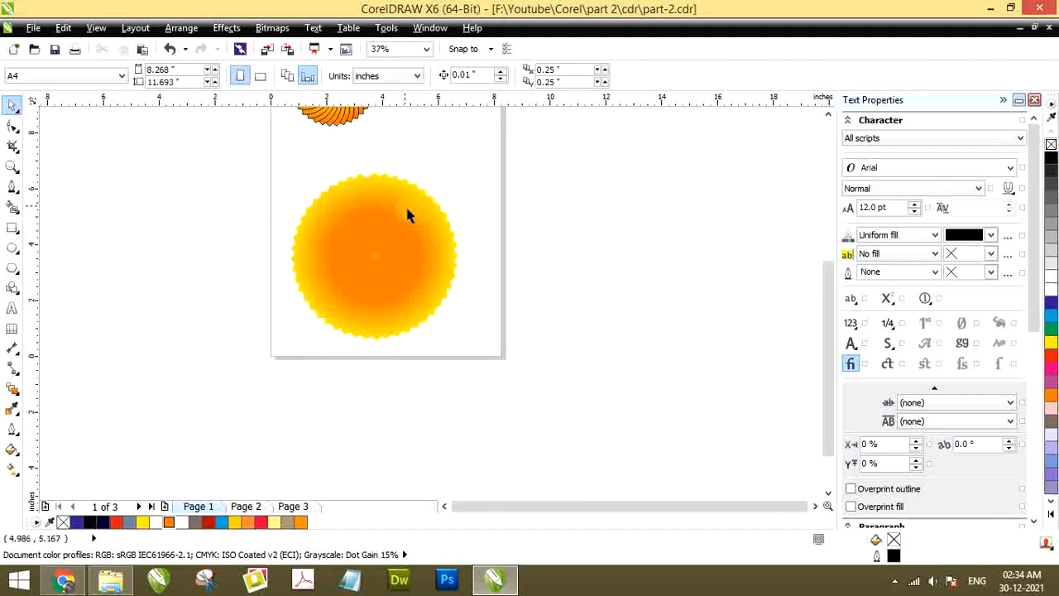
scroll(418, 202, up, 2)
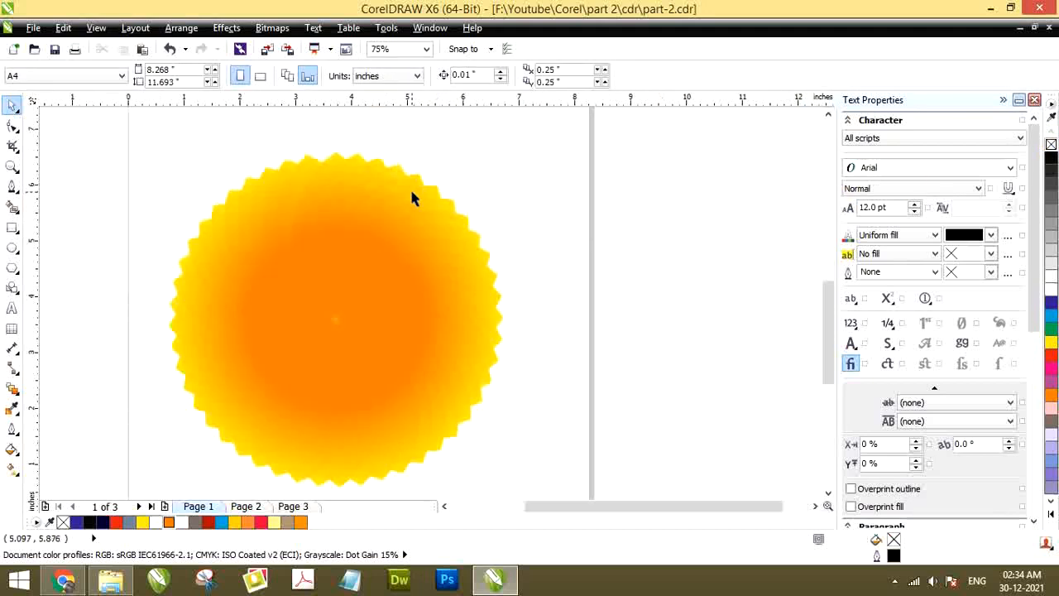
scroll(412, 196, down, 2)
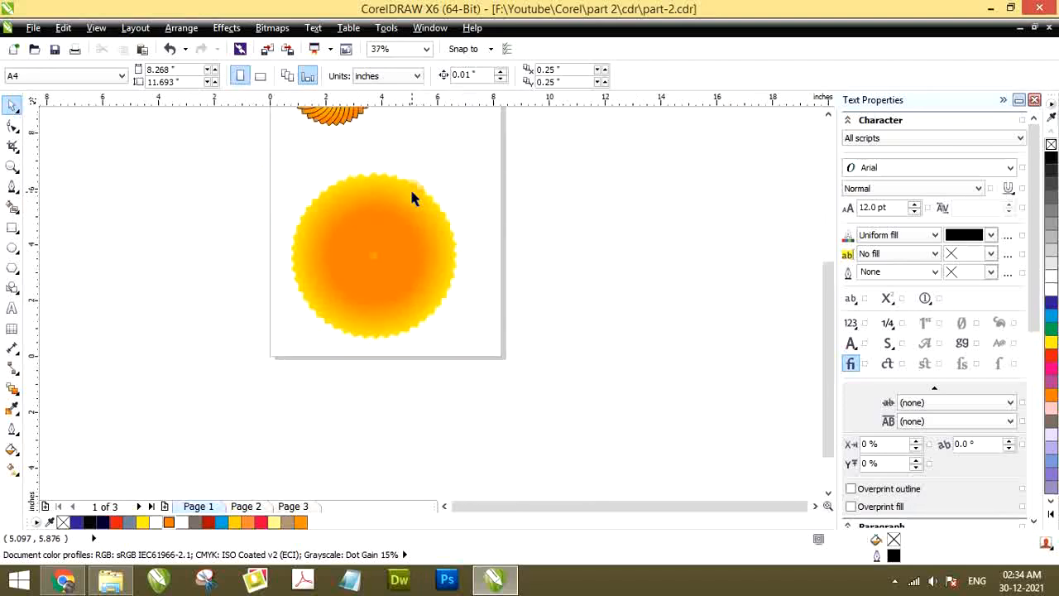
click(411, 192)
click(267, 208)
Give all the petals of the large flower a C100 M100 Y0 K0 blue outline
scroll(381, 288, up, 2)
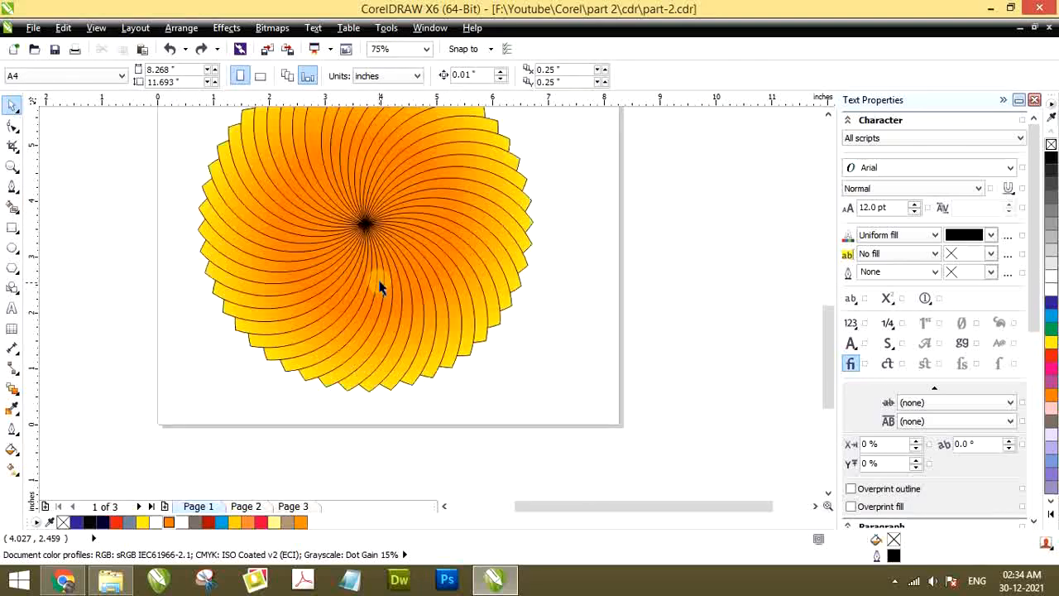
scroll(307, 224, down, 2)
drag(257, 161, 510, 348)
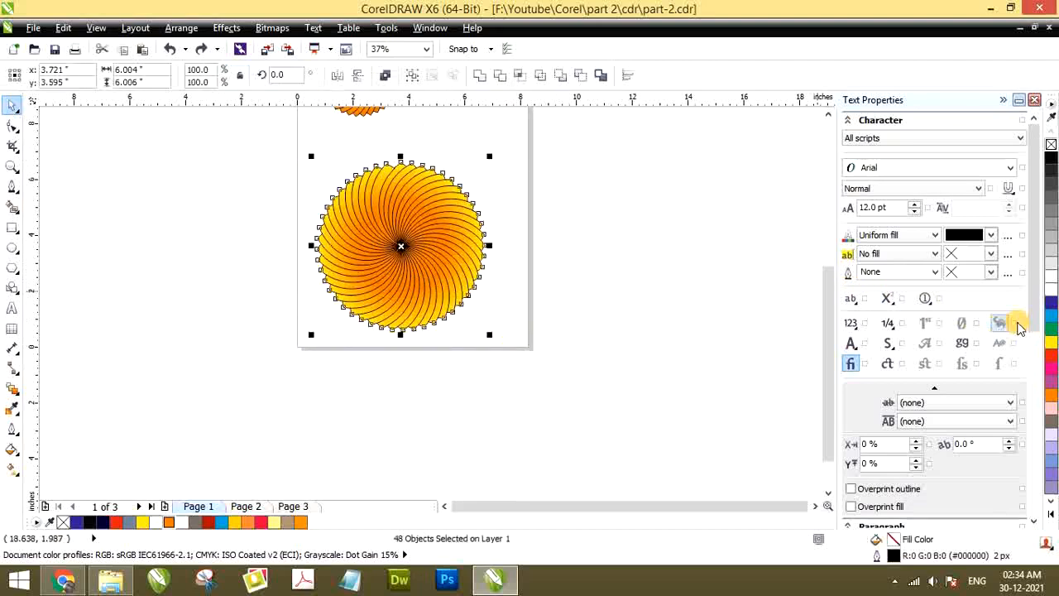
right_click(1050, 299)
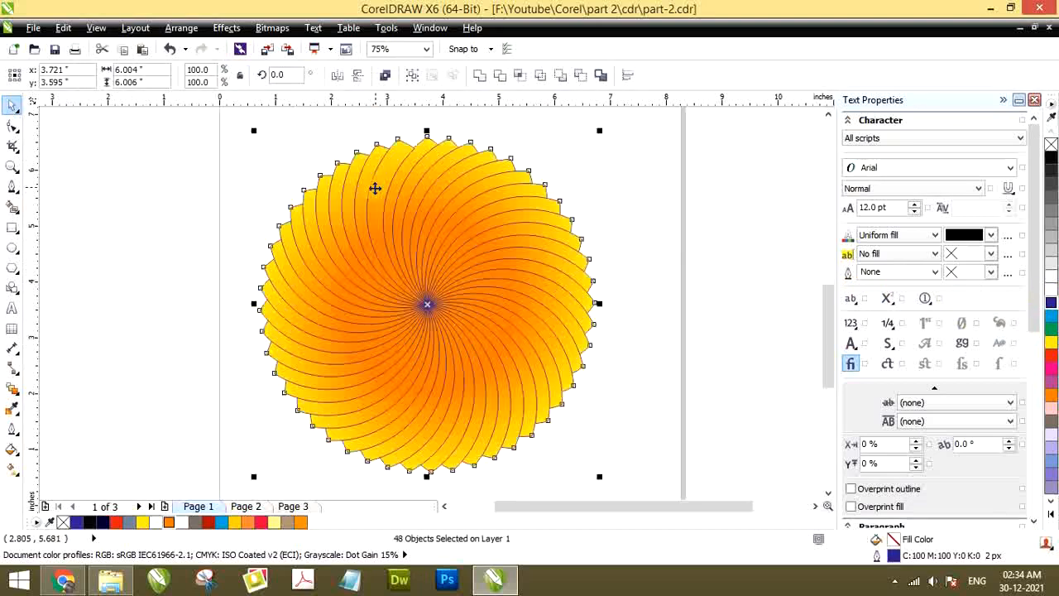
scroll(374, 185, up, 2)
scroll(383, 198, down, 2)
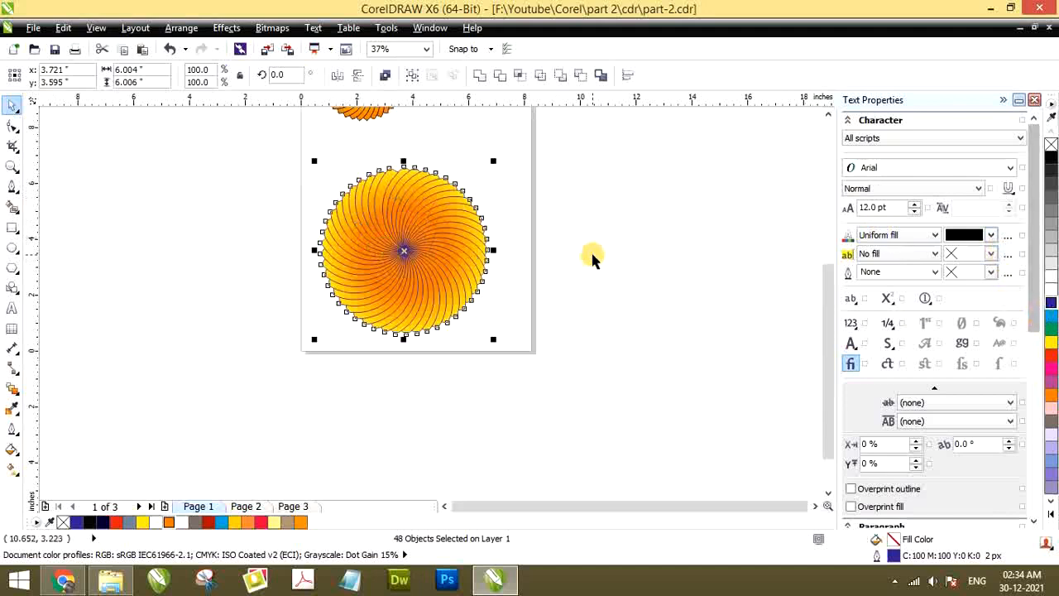
Recolour the outlines of all the large flower's petals to red (C0 M100 Y100 K0)
click(232, 199)
drag(241, 152, 594, 355)
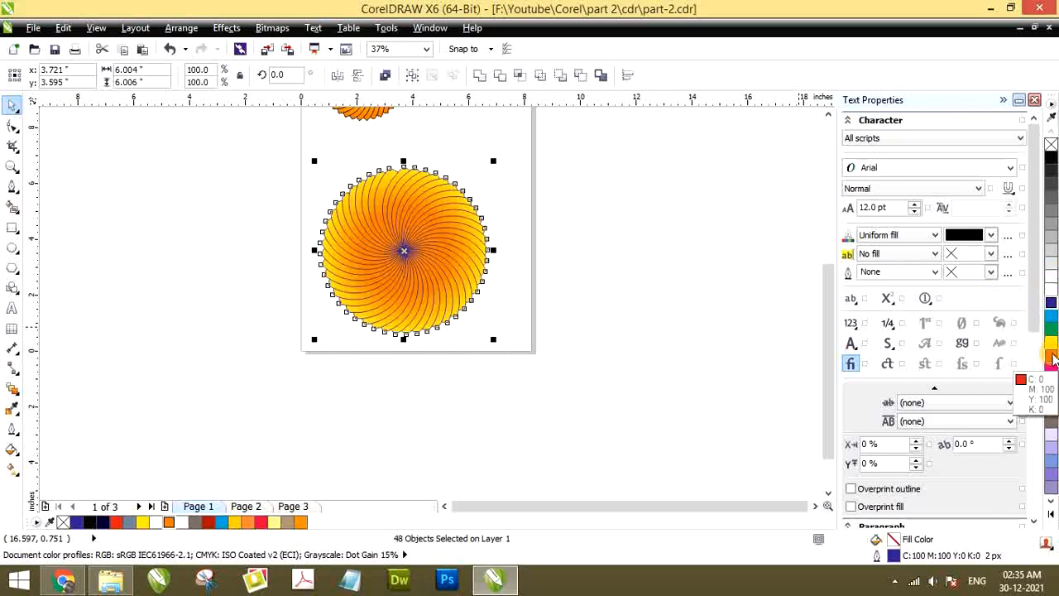
click(610, 283)
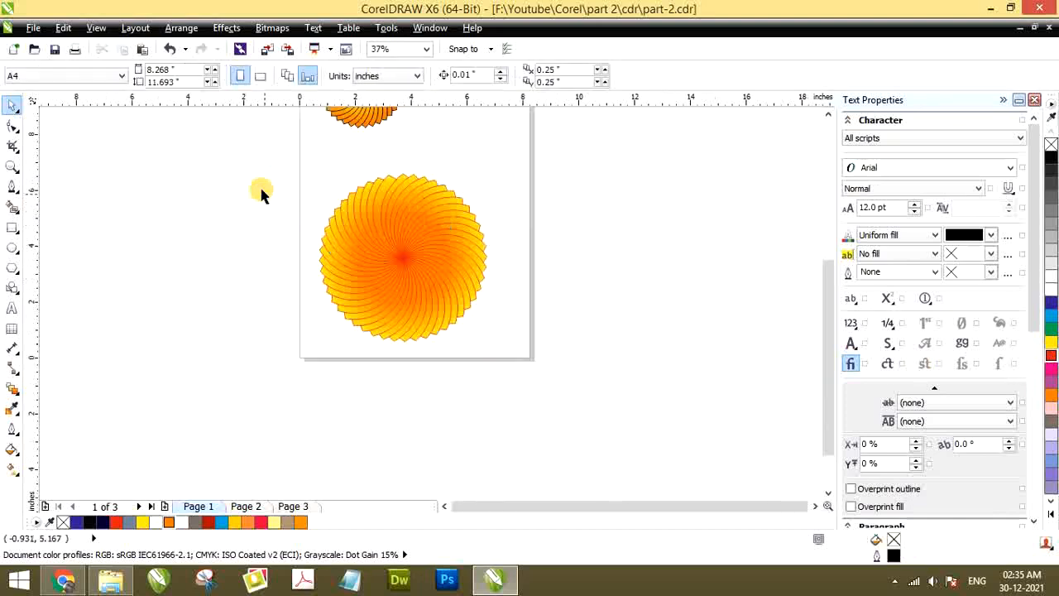
Set the outline pen colour of all the large flower's petals to pure blue (#0000FF) and deselect them
drag(431, 280, 536, 360)
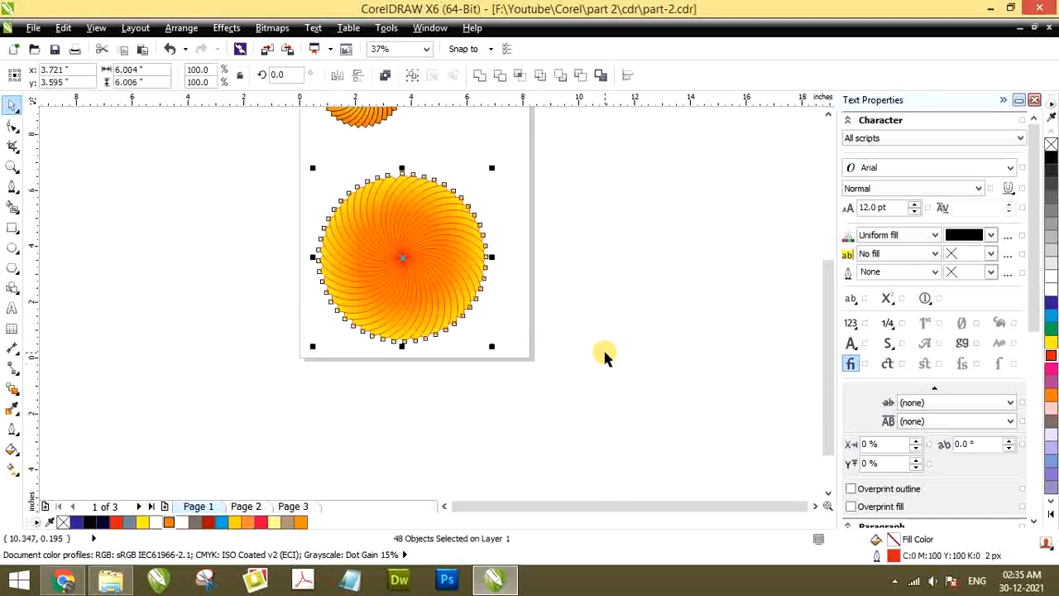
double_click(895, 558)
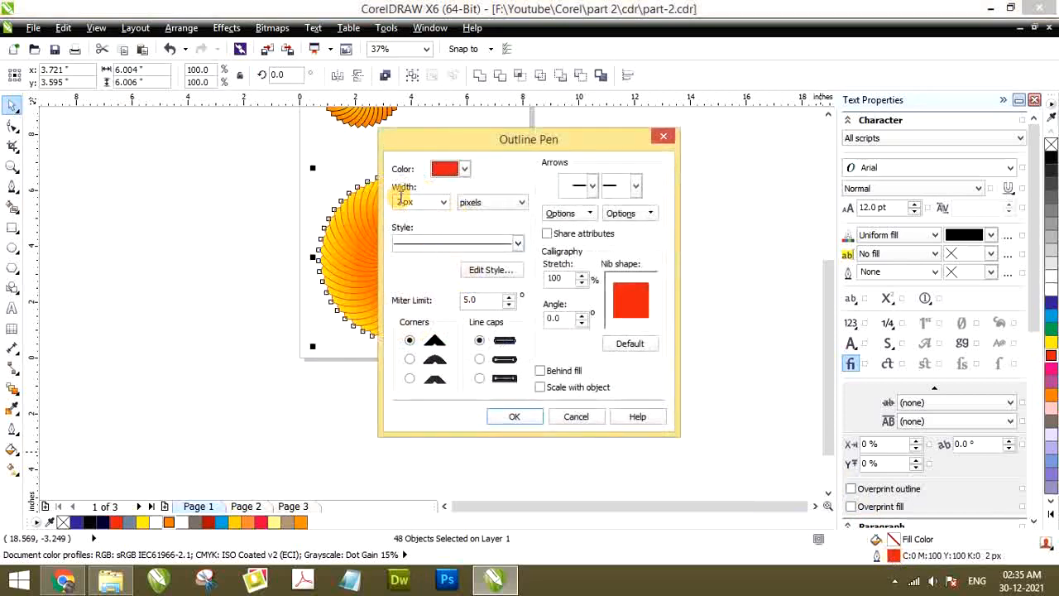
click(464, 169)
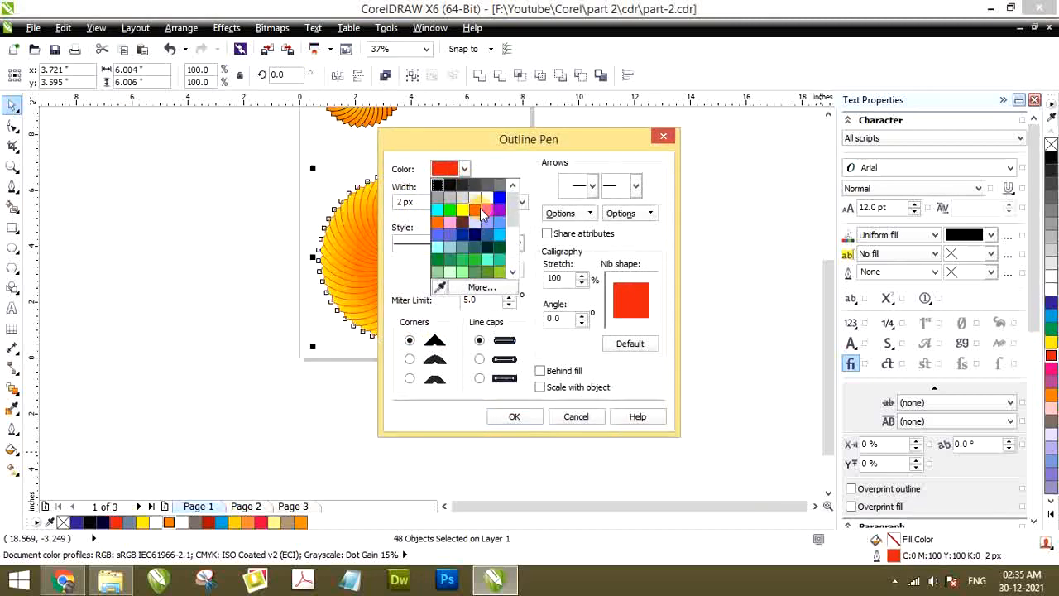
click(500, 197)
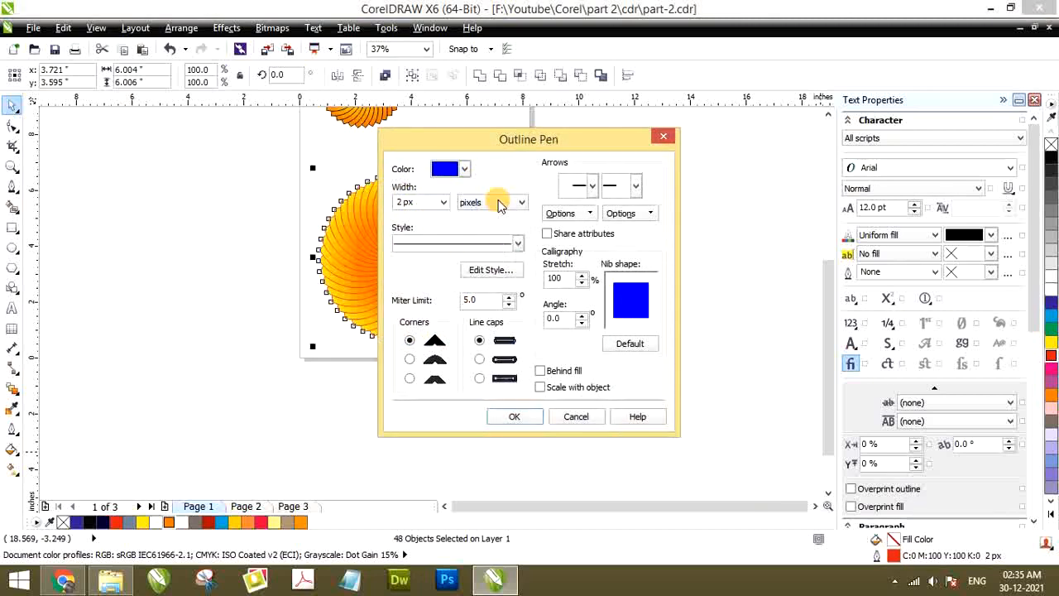
click(514, 417)
click(260, 222)
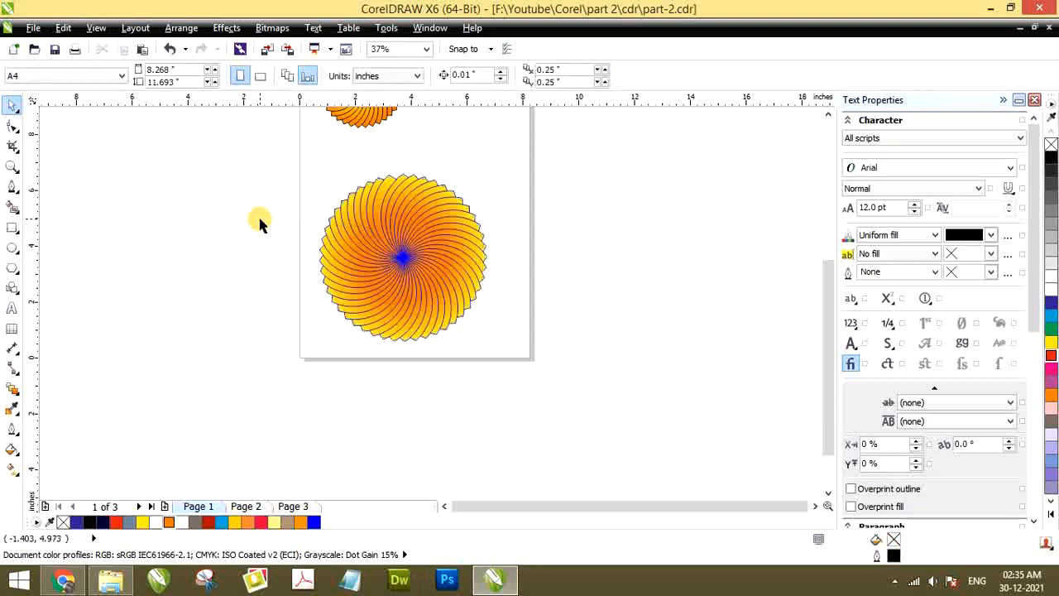
Draw an unfilled circle about 2.1 inches in diameter and place it over the large flower's centre
scroll(323, 187, down, 1)
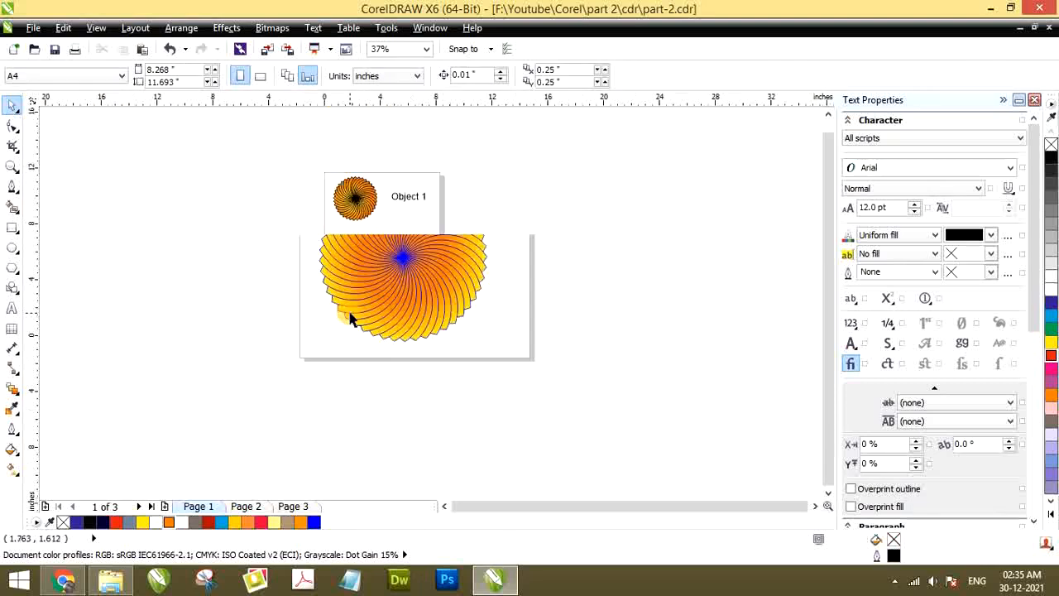
scroll(362, 273, up, 1)
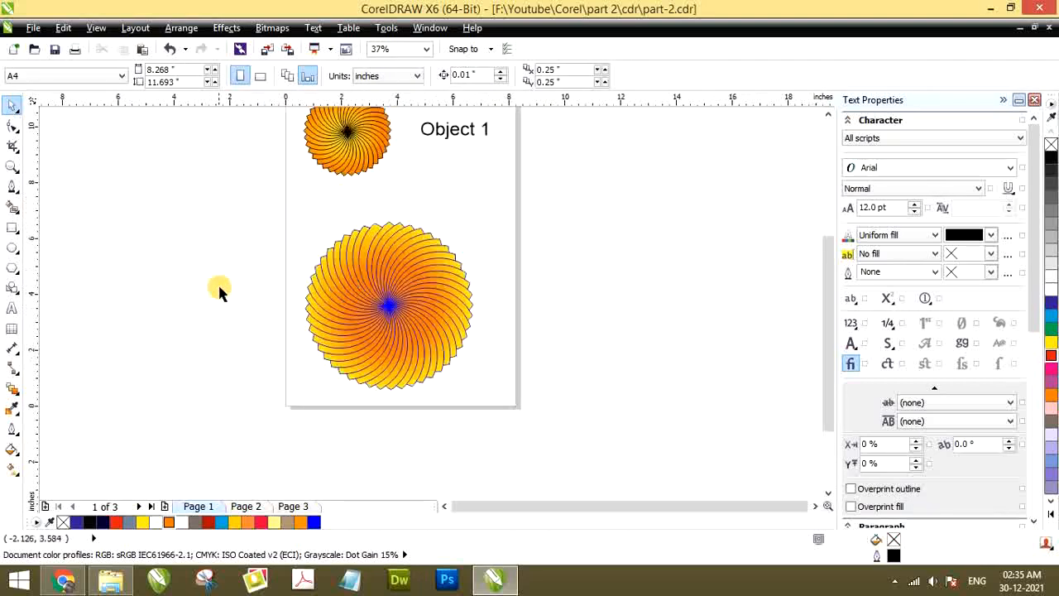
click(11, 247)
drag(197, 229, 392, 315)
click(12, 106)
click(162, 208)
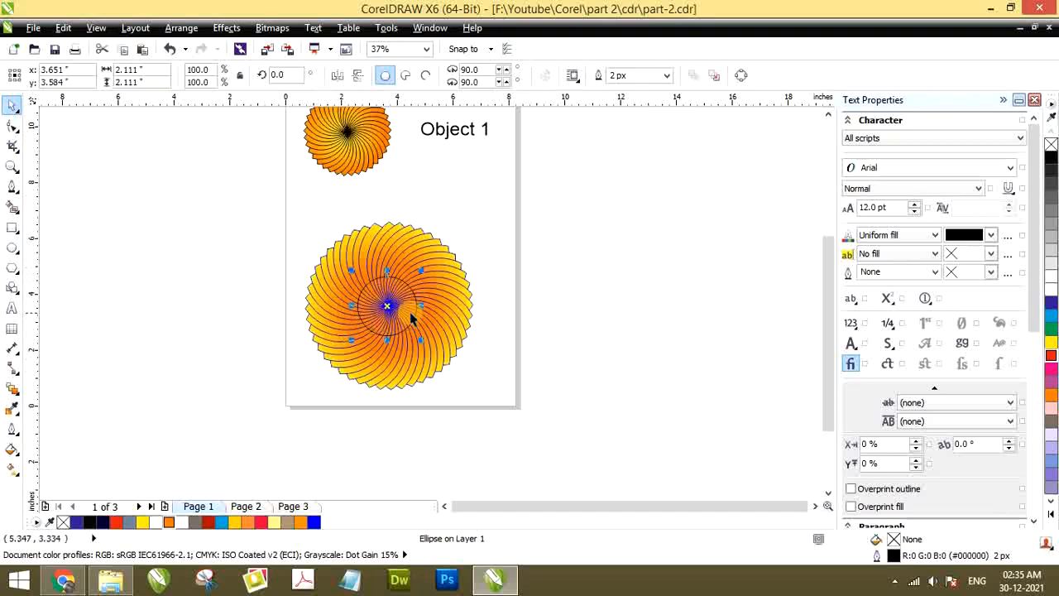
Move the circle off the flower to the empty area beside the page and delete it
click(273, 253)
click(322, 276)
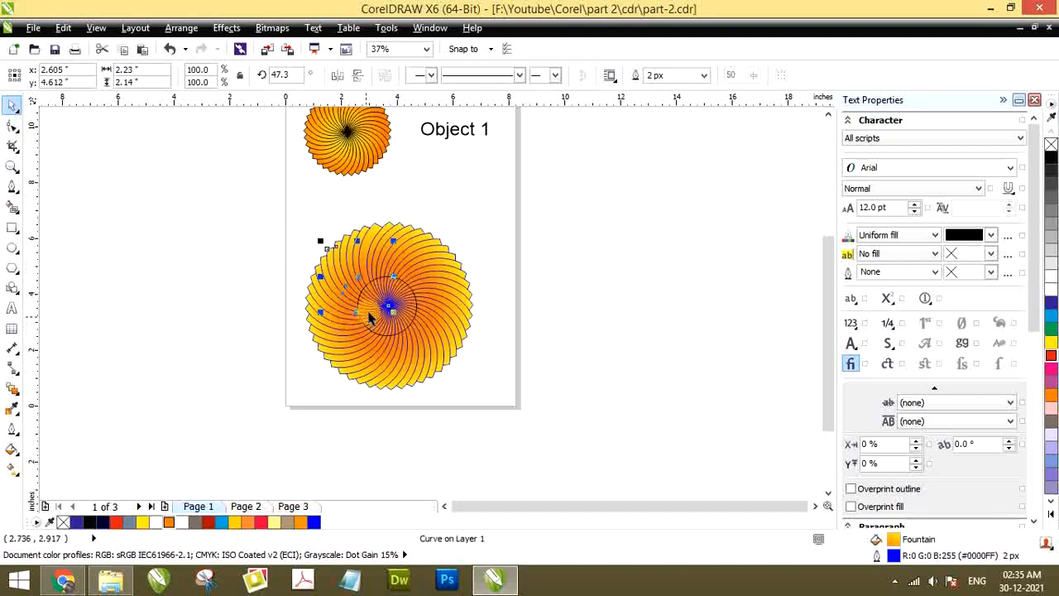
drag(372, 306, 189, 241)
click(298, 194)
click(290, 217)
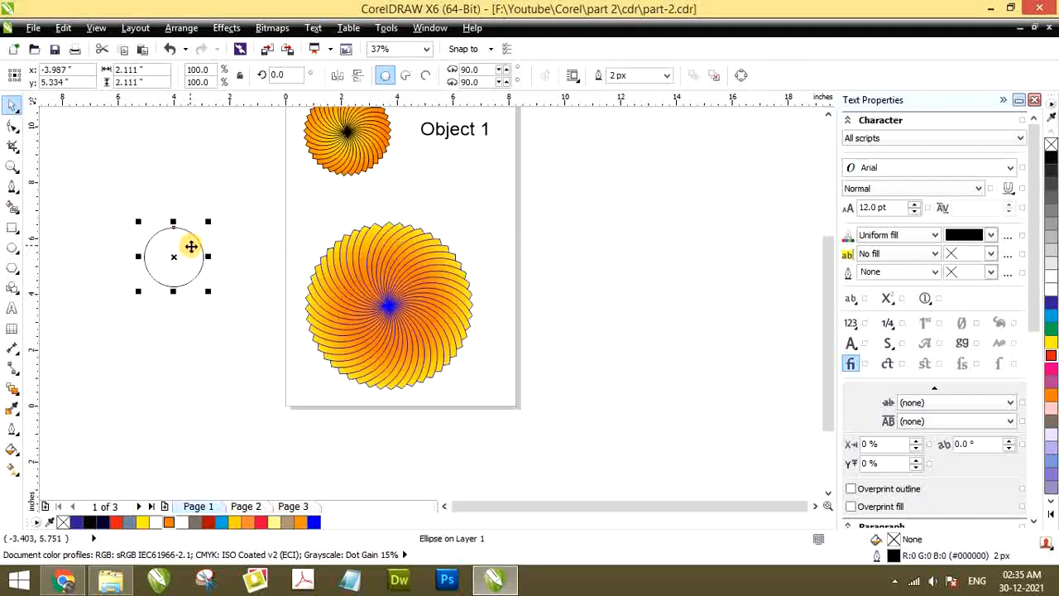
key(Delete)
Try grouping all the large flower's petals and moving them together, and undo both changes
drag(236, 205, 505, 407)
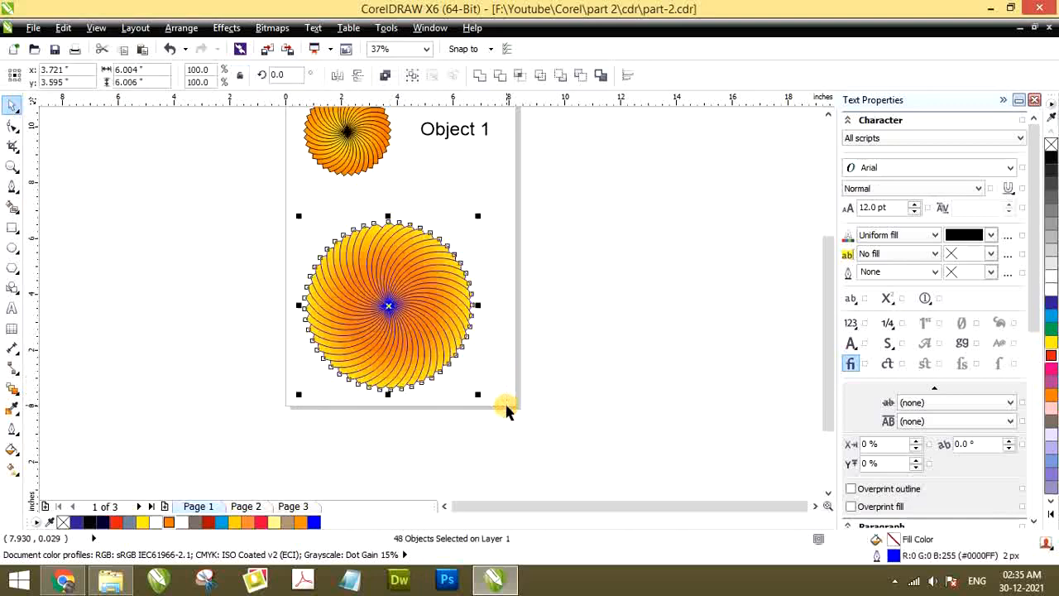
key(ctrl+g)
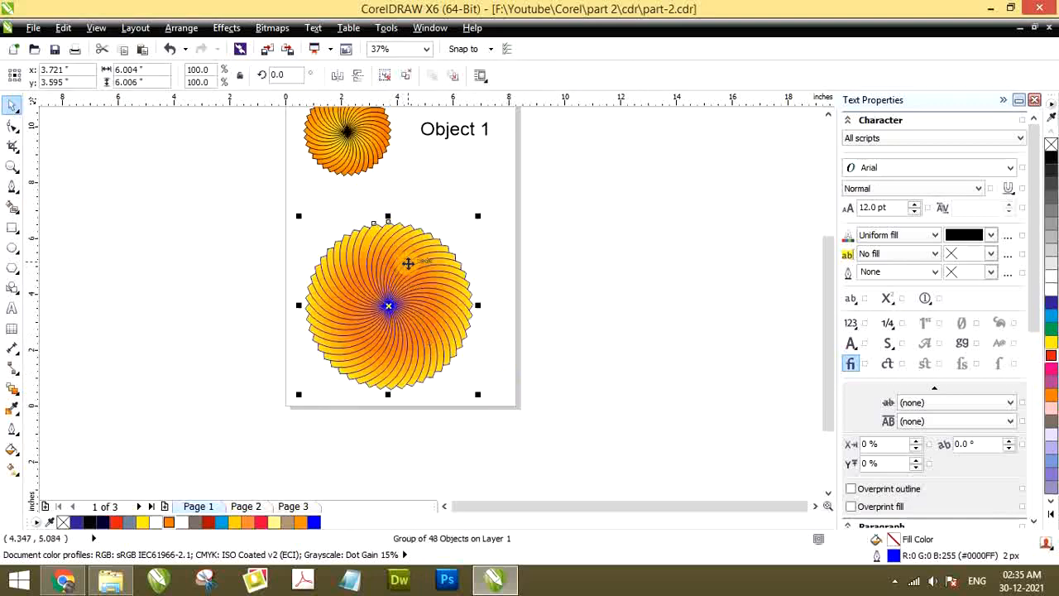
click(182, 300)
drag(402, 283, 303, 296)
key(ctrl+z)
Try moving a single ungrouped petal out of the flower and undo that move
key(ctrl+z)
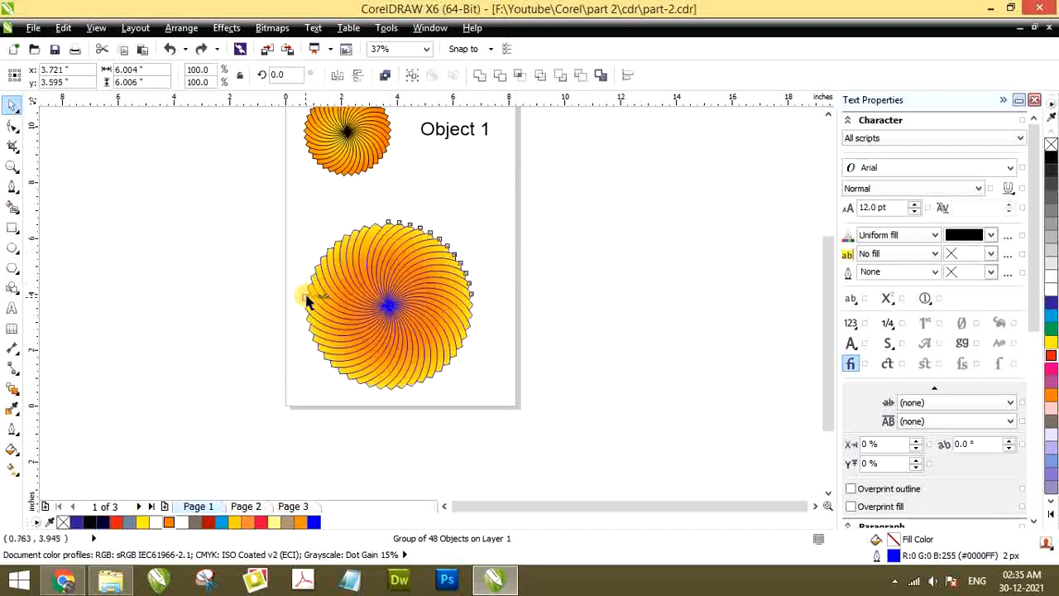
click(218, 279)
drag(336, 264, 197, 251)
key(ctrl+z)
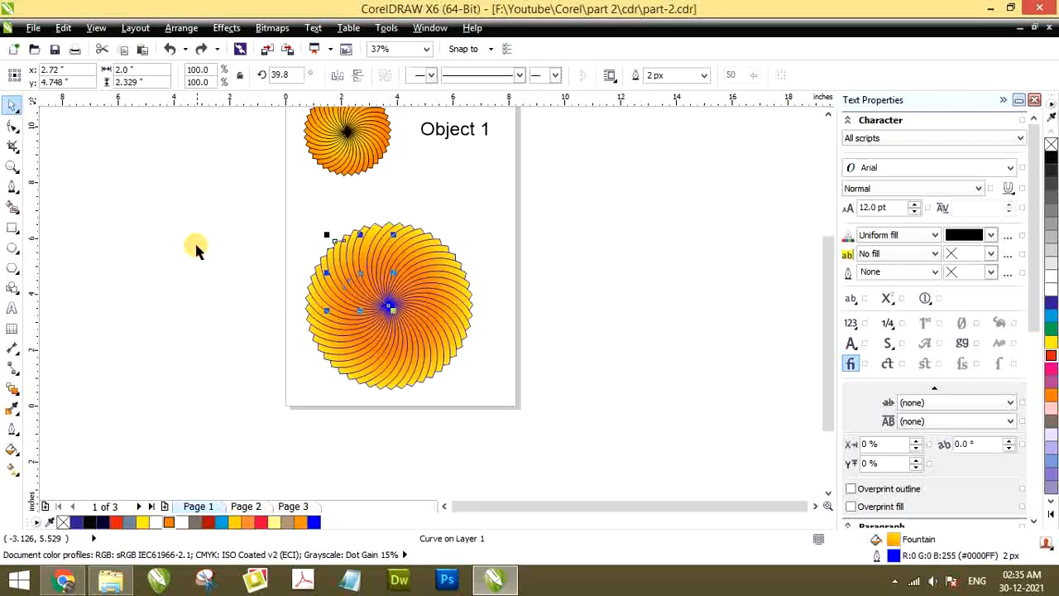
Select all the petals of the large flower, group them into one object and deselect it
drag(224, 213, 361, 284)
drag(533, 403, 519, 414)
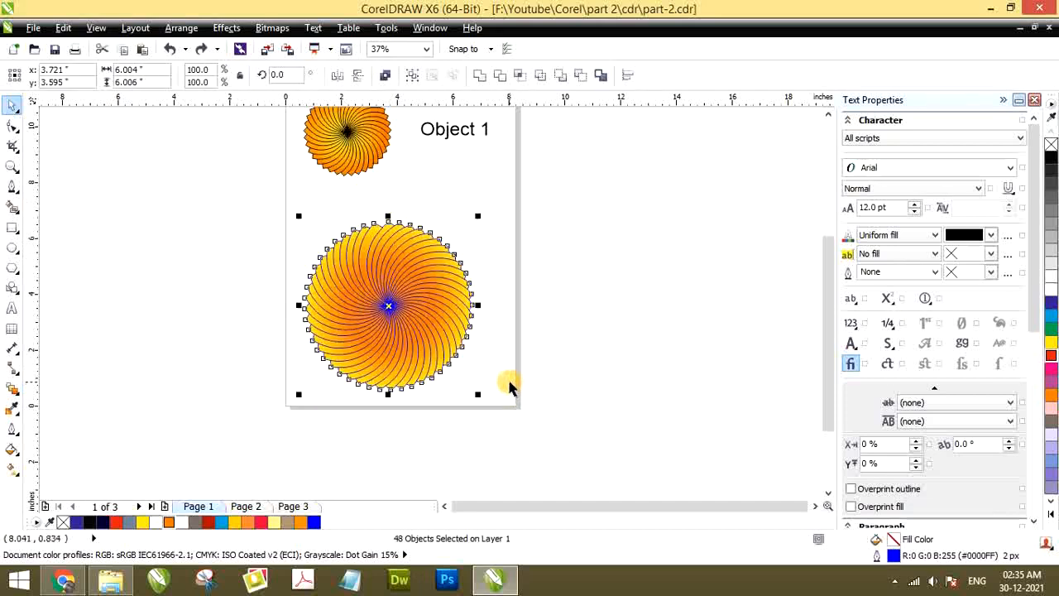
key(ctrl+g)
click(220, 284)
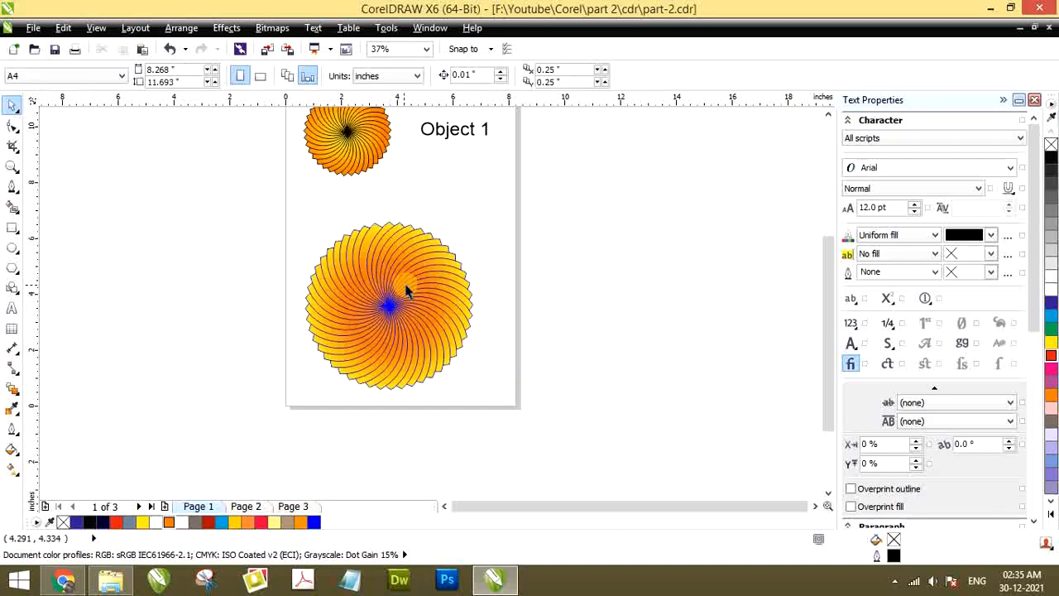
Move the grouped flower to about x 4.08", y 4.25" on the page, undoing a further move past the page's left edge
click(386, 274)
drag(424, 288, 295, 278)
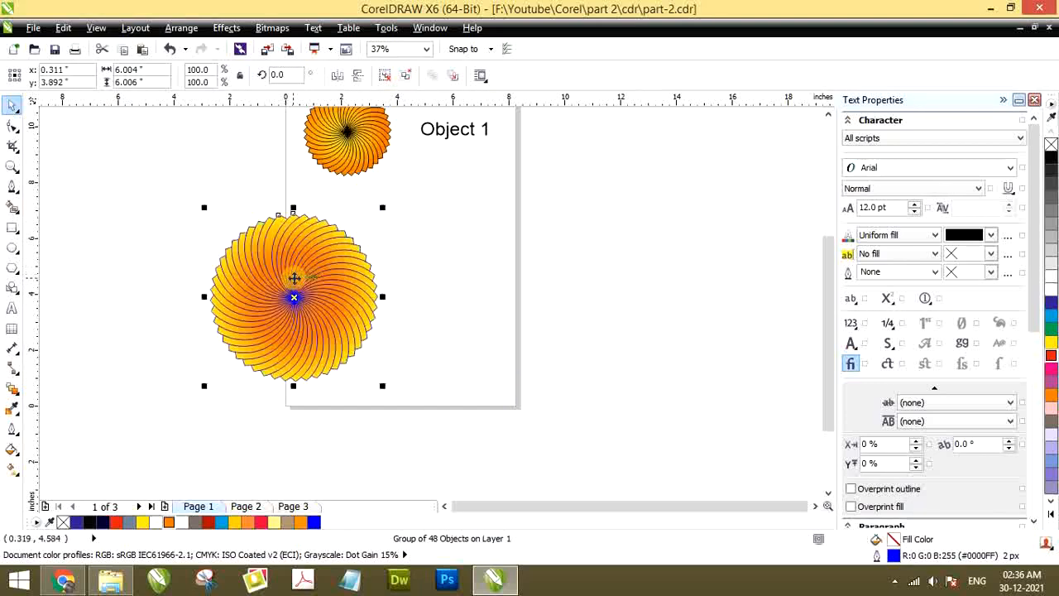
key(ctrl+z)
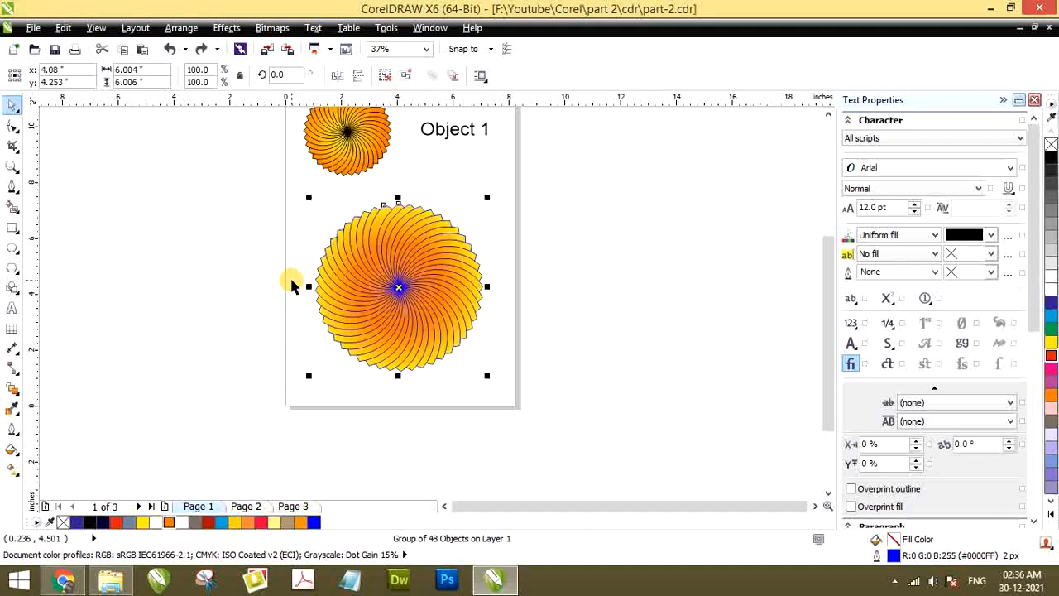
click(225, 272)
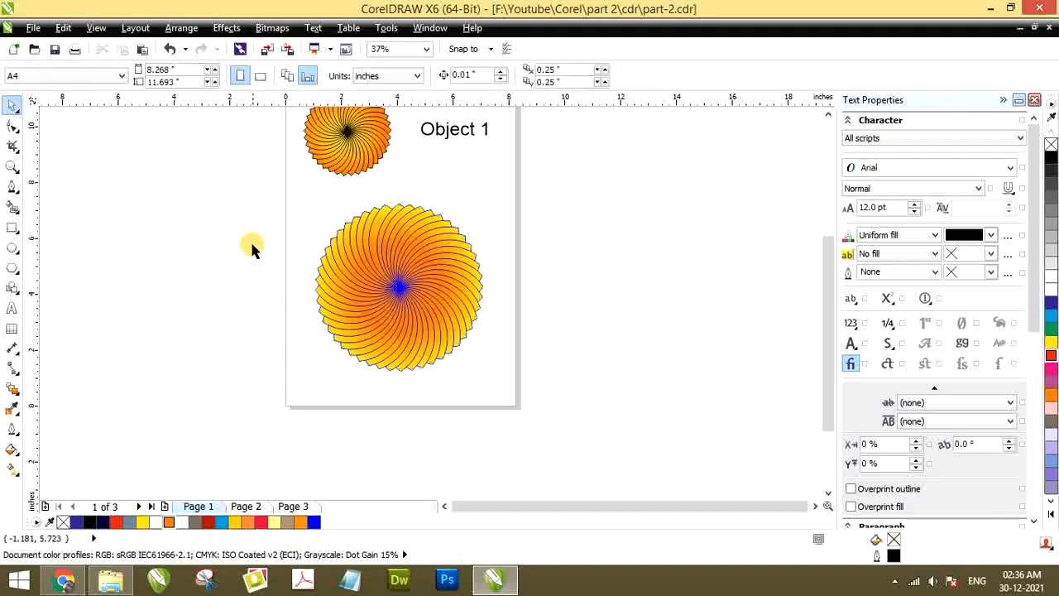
Group the flower's loose petals again, reselect the whole flower and ungroup it
drag(513, 379, 517, 382)
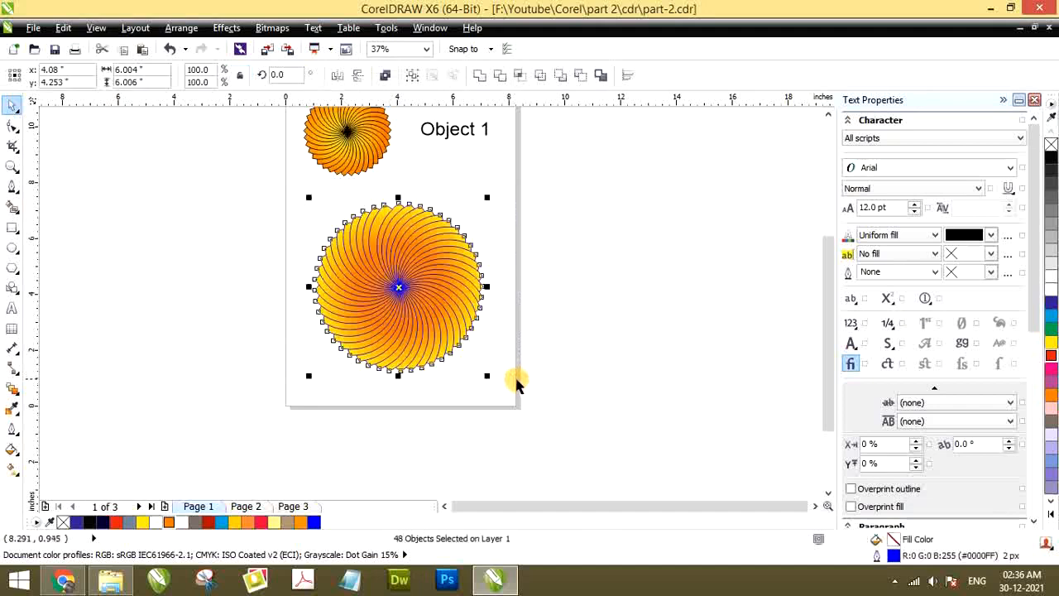
key(ctrl+g)
click(254, 210)
drag(252, 189, 546, 410)
key(ctrl+u)
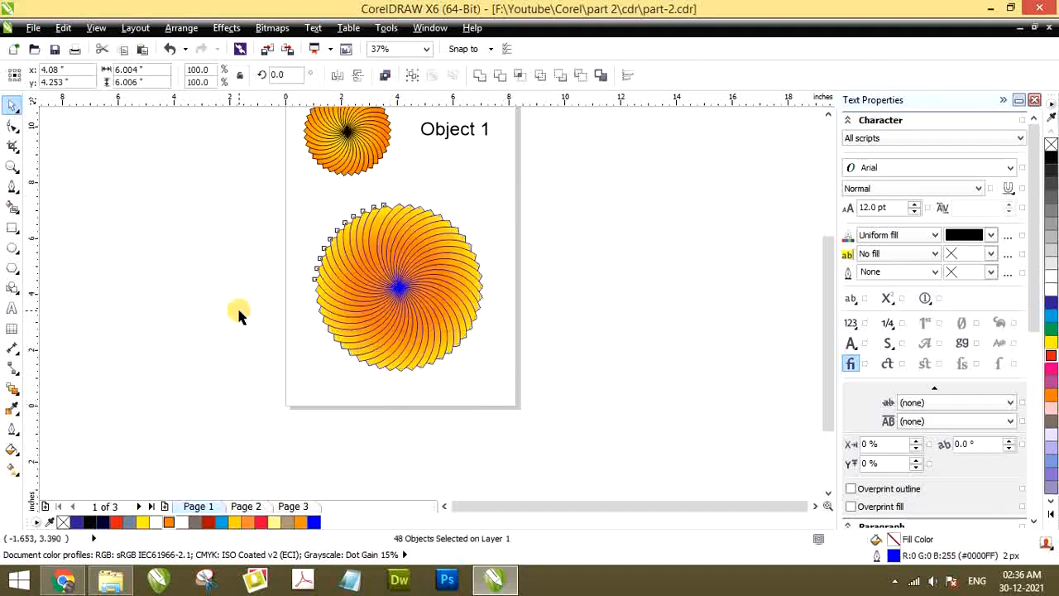
Select all the petals of the large flower and group them into one object
click(237, 312)
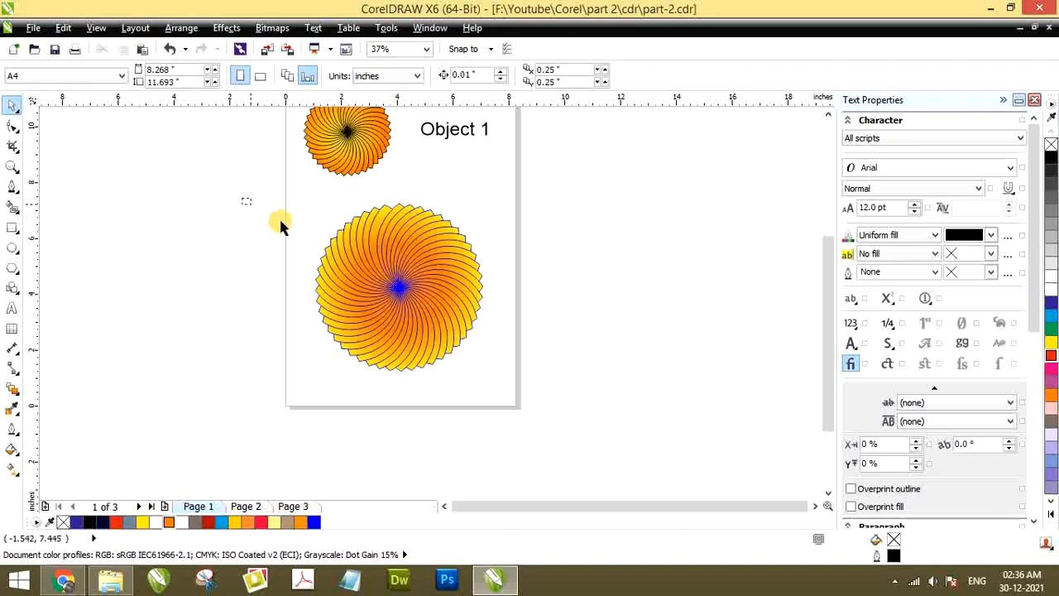
drag(282, 225, 538, 384)
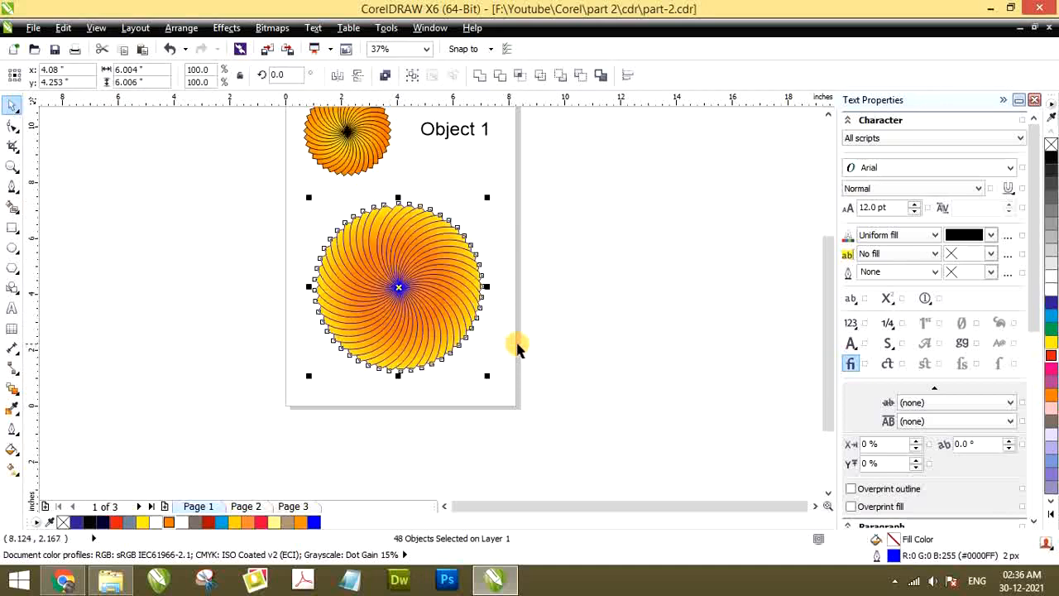
key(ctrl+g)
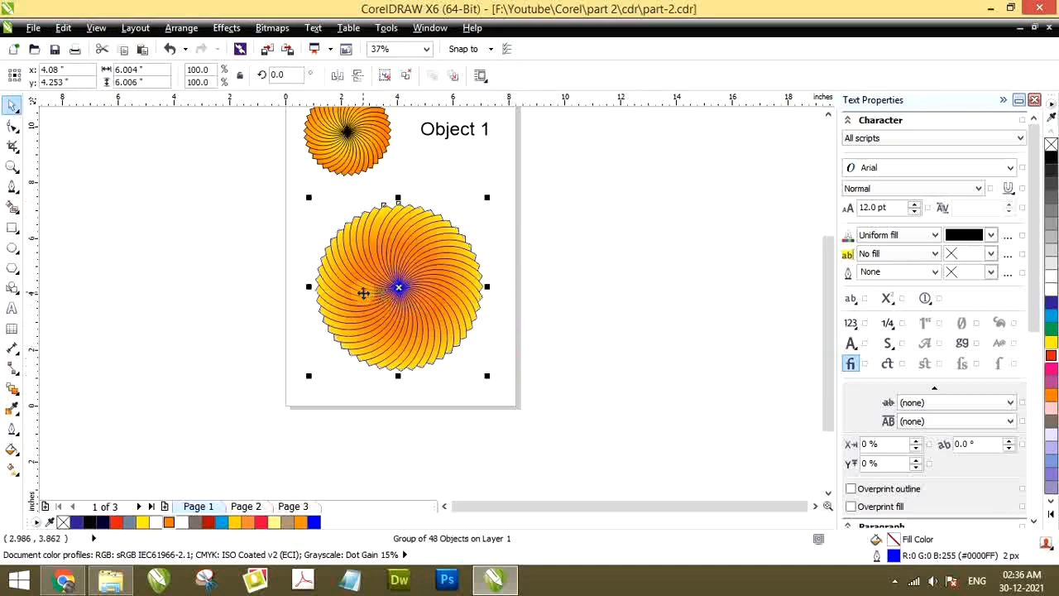
Draw a circle about 1.86" wide beside the page, reduce it to about 1.36" and place it over the large flower's centre
click(12, 248)
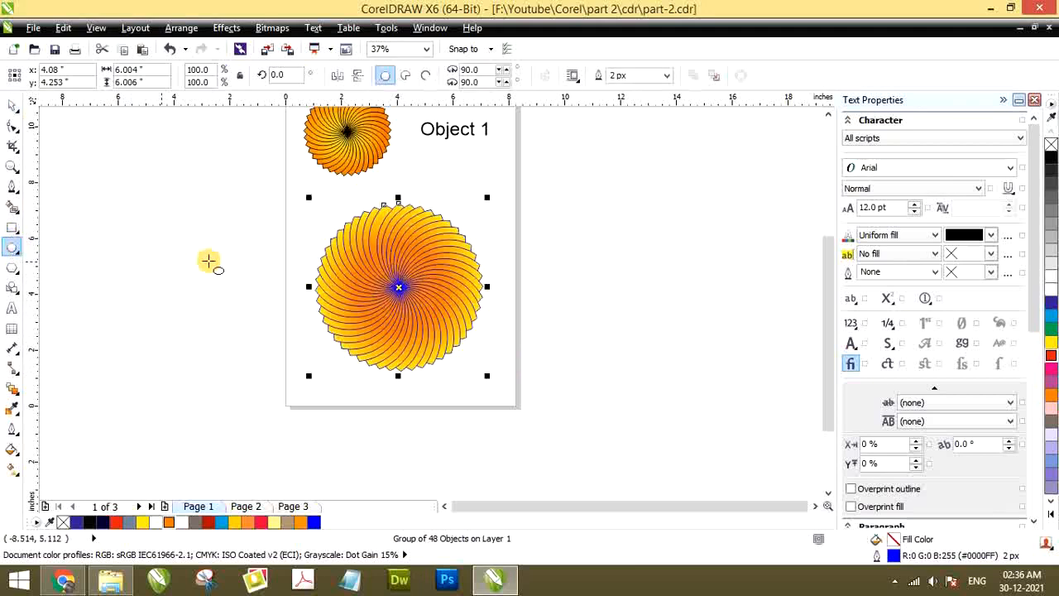
drag(202, 253, 252, 304)
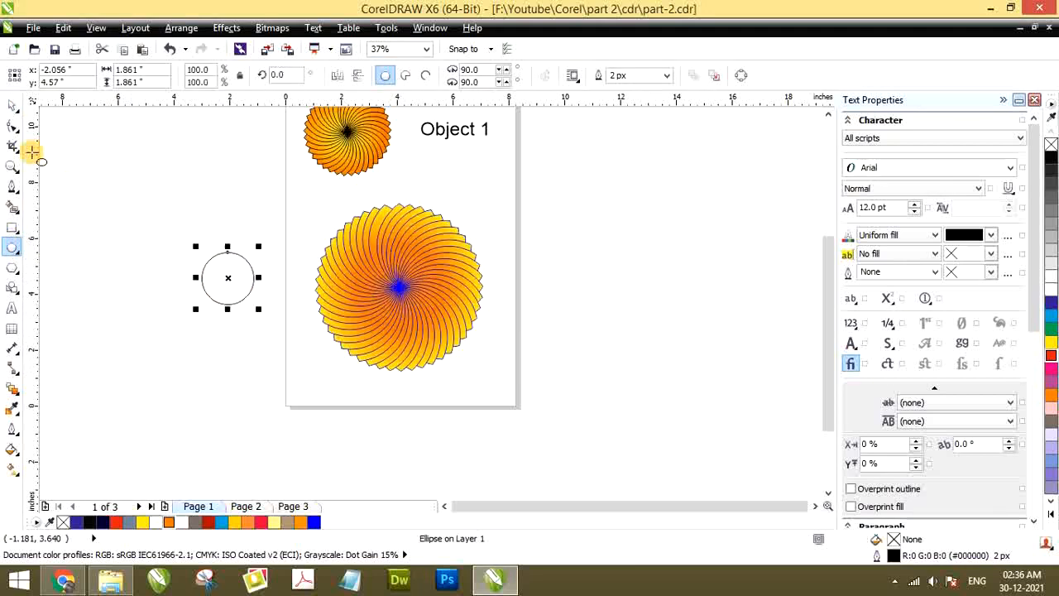
click(11, 106)
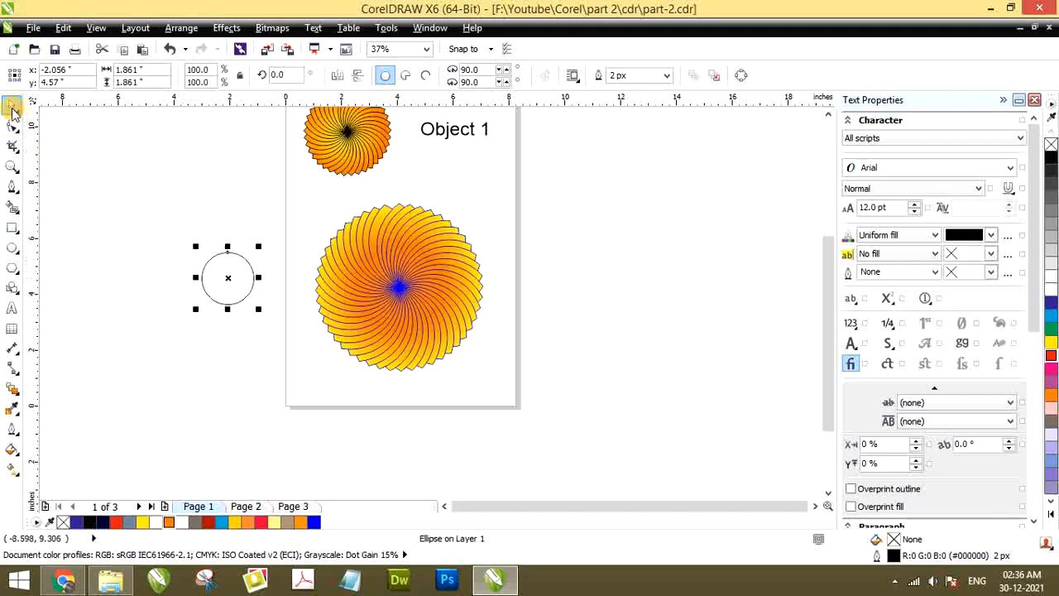
click(212, 295)
click(220, 274)
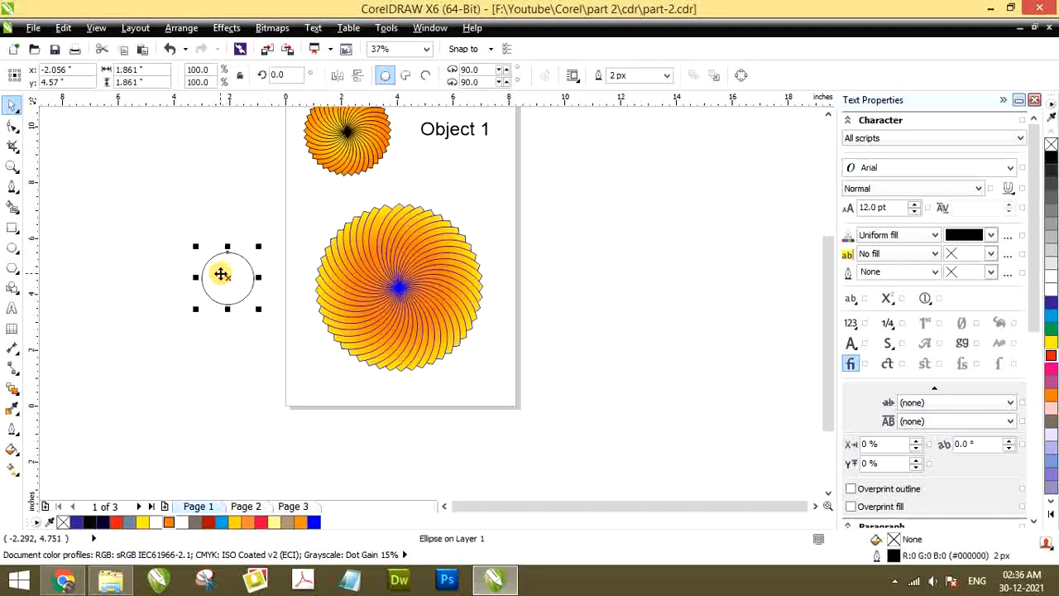
drag(196, 249, 390, 285)
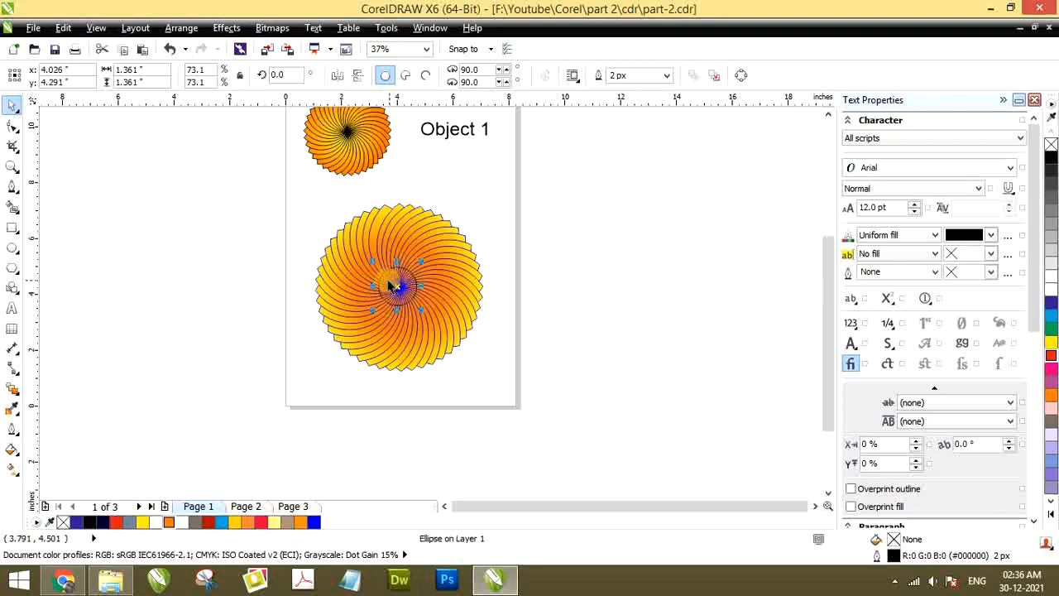
Enlarge the circle to 1.75" and align its centre with the flower's centre horizontally and vertically
scroll(388, 281, up, 2)
drag(362, 250, 351, 236)
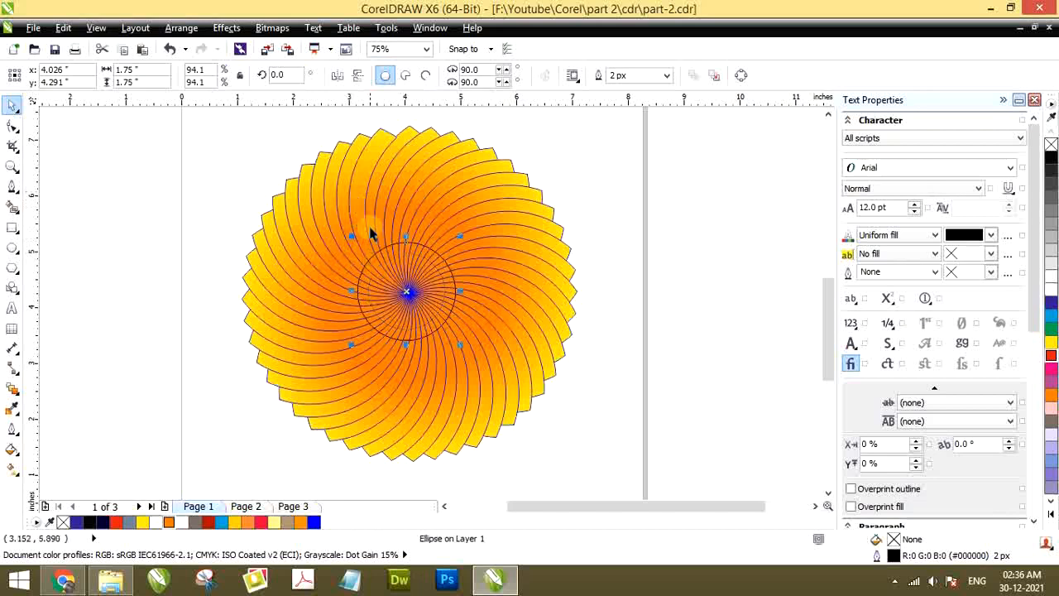
shift+click(362, 177)
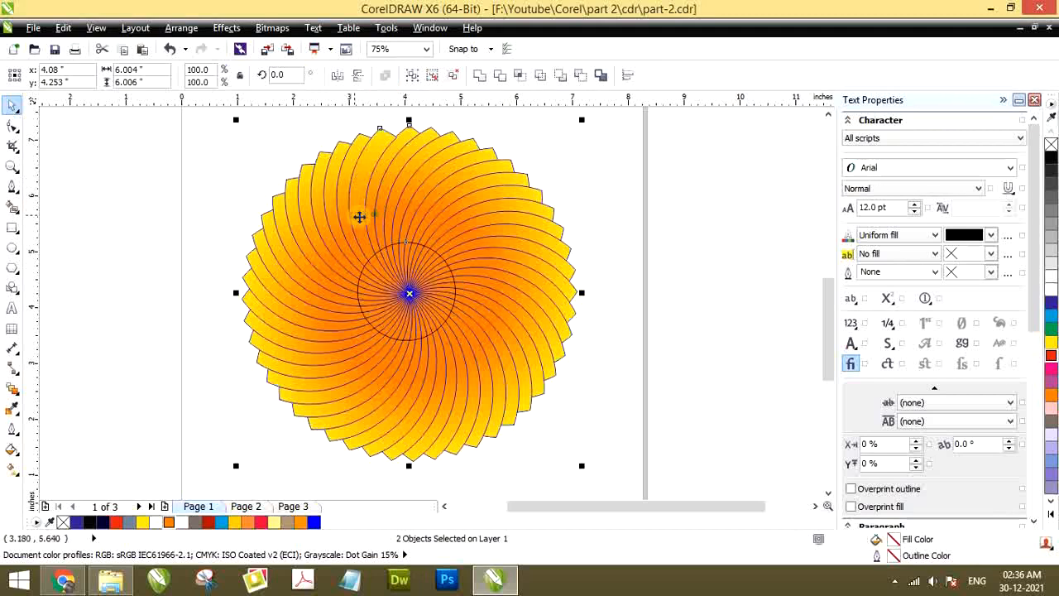
key(c)
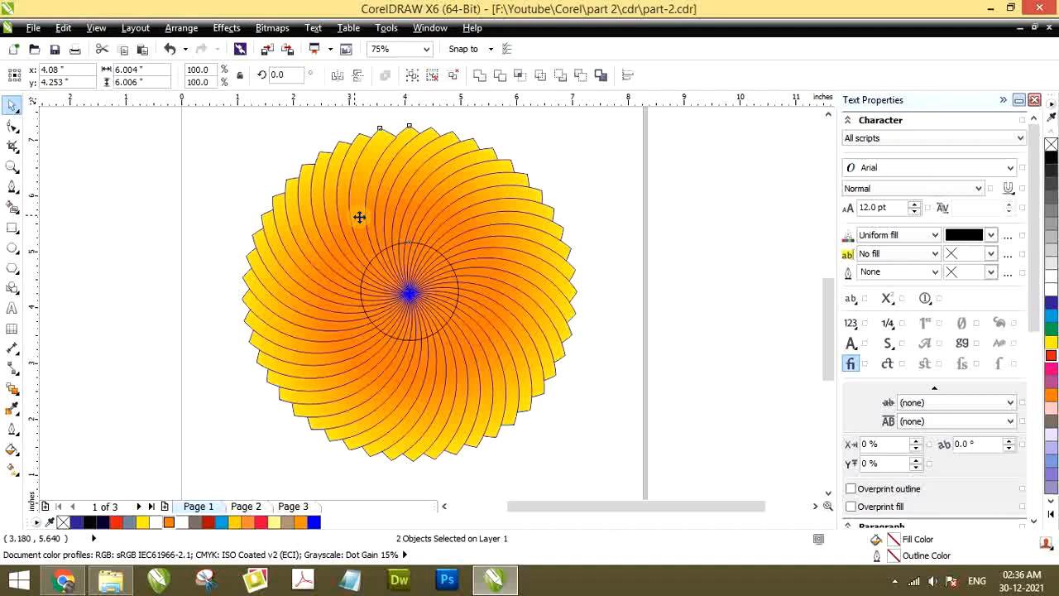
key(e)
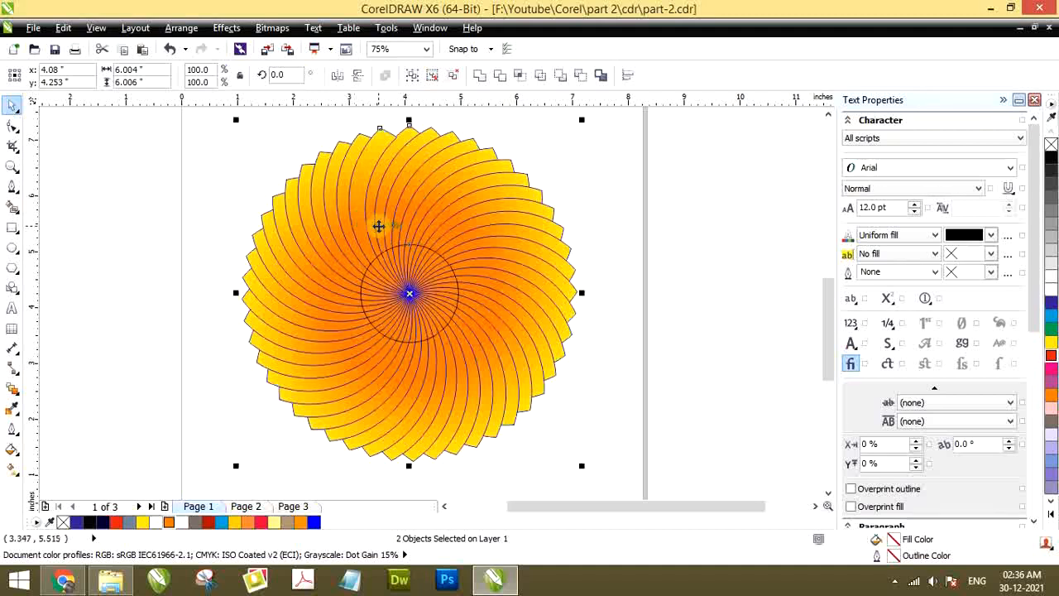
Undo the circle's centre alignment and its last enlargement
click(189, 246)
scroll(158, 260, down, 2)
click(280, 251)
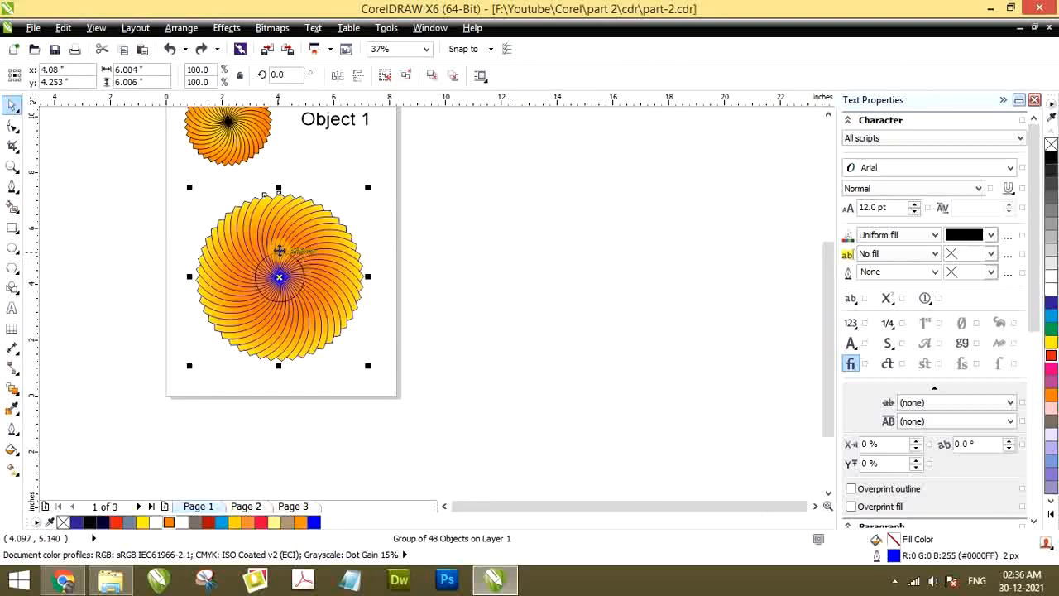
key(ctrl+z)
key(ctrl+z)
key(ctrl+z)
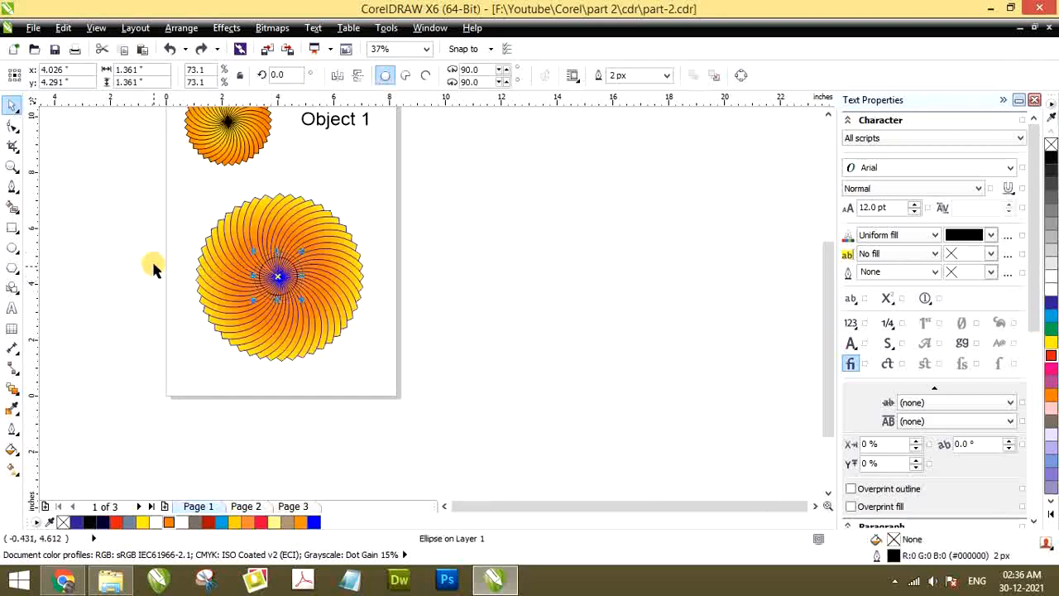
Select the circle together with the flower and align both by their centres, horizontally and vertically, with Align and Distribute
click(154, 268)
click(259, 270)
scroll(261, 269, up, 1)
shift+click(262, 211)
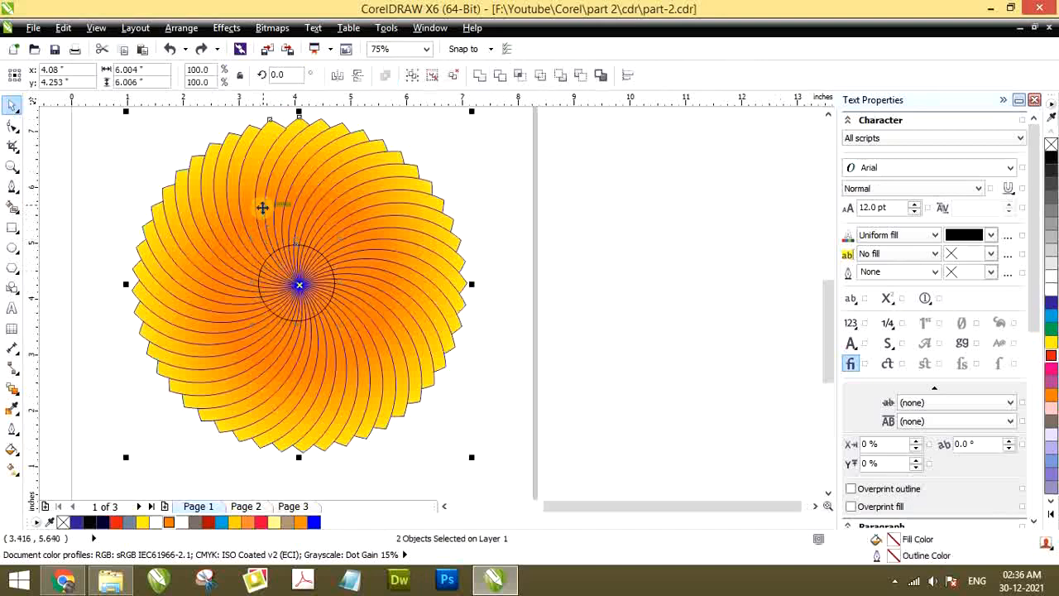
click(629, 76)
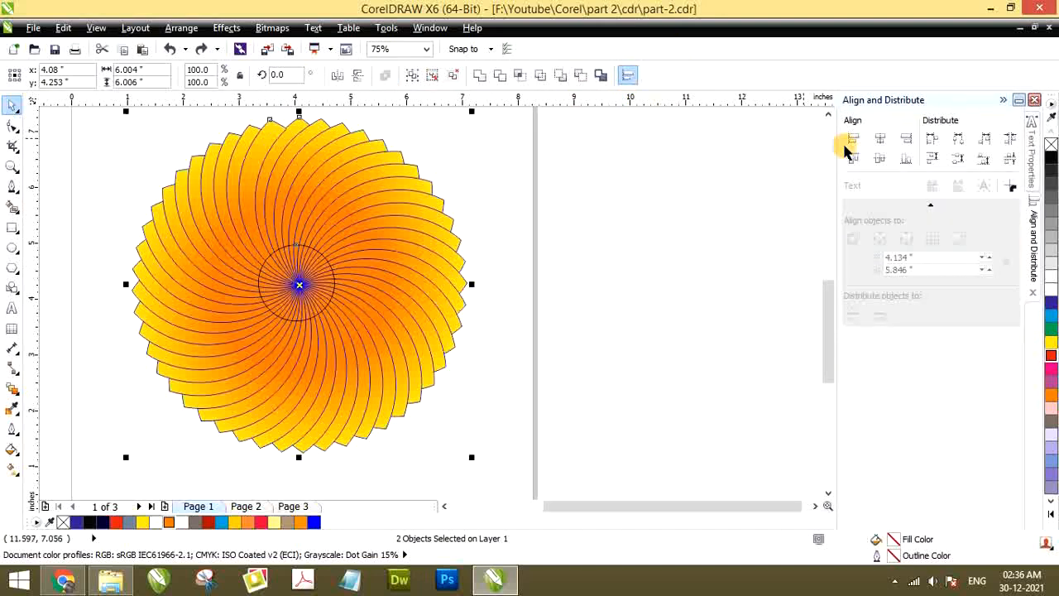
click(882, 139)
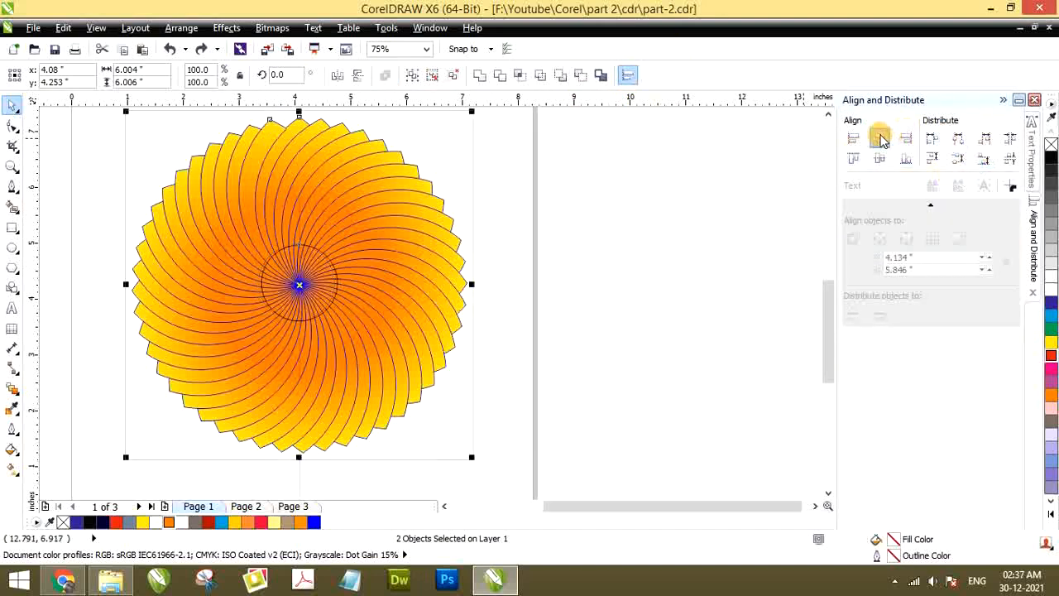
click(879, 159)
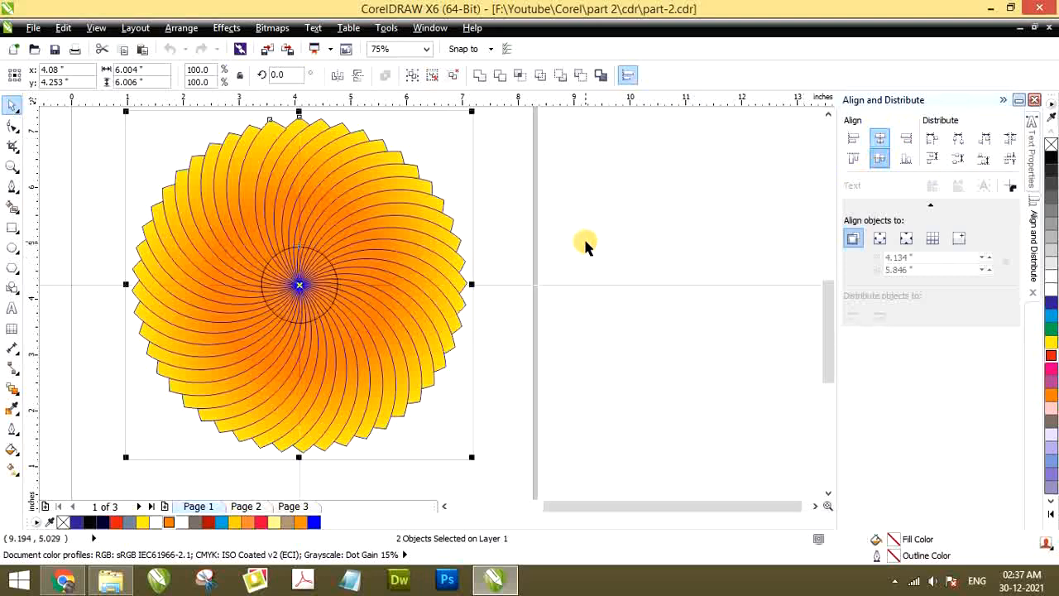
click(525, 253)
scroll(378, 290, down, 2)
scroll(407, 279, up, 2)
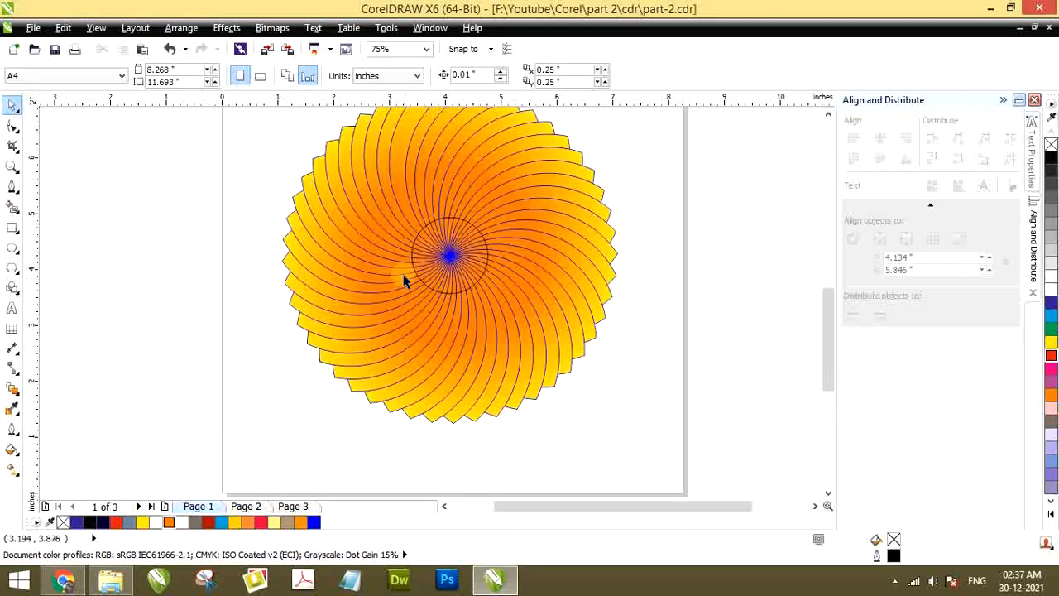
Select only the circle at the flower's centre and fill it with white
scroll(400, 279, down, 2)
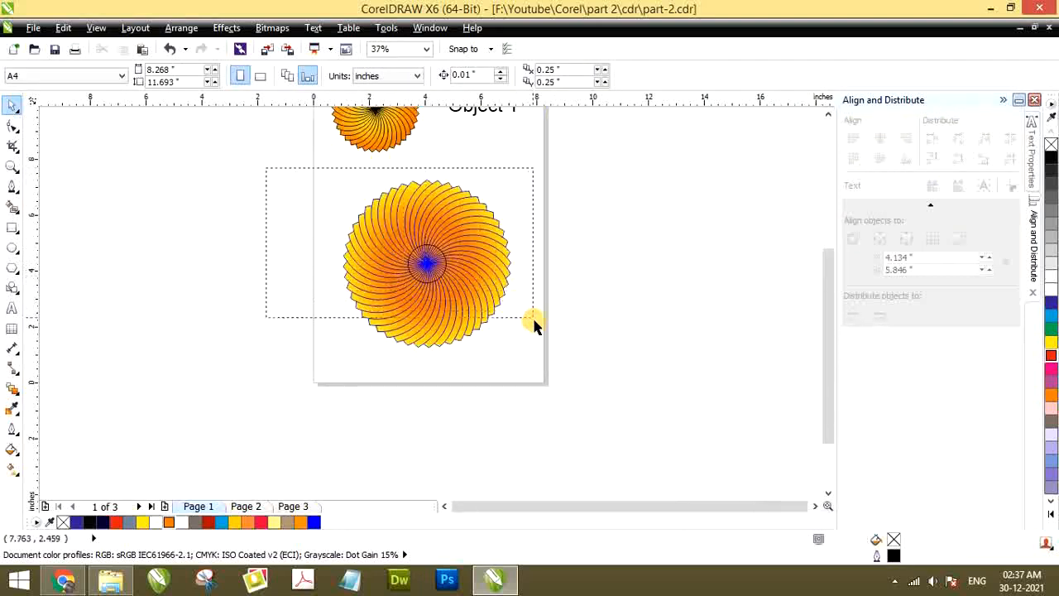
drag(534, 325, 523, 352)
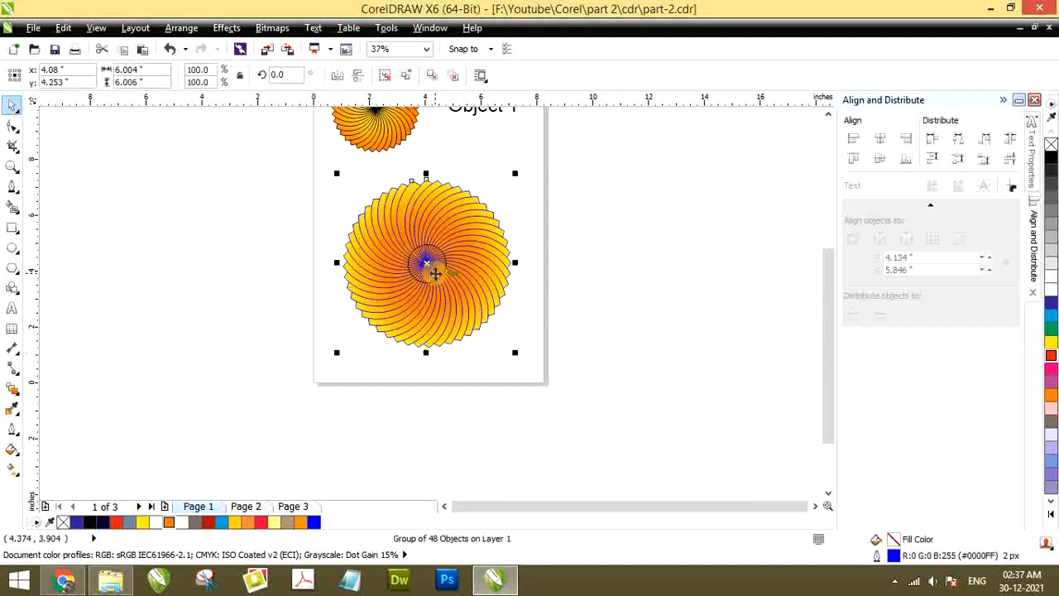
drag(278, 238, 486, 299)
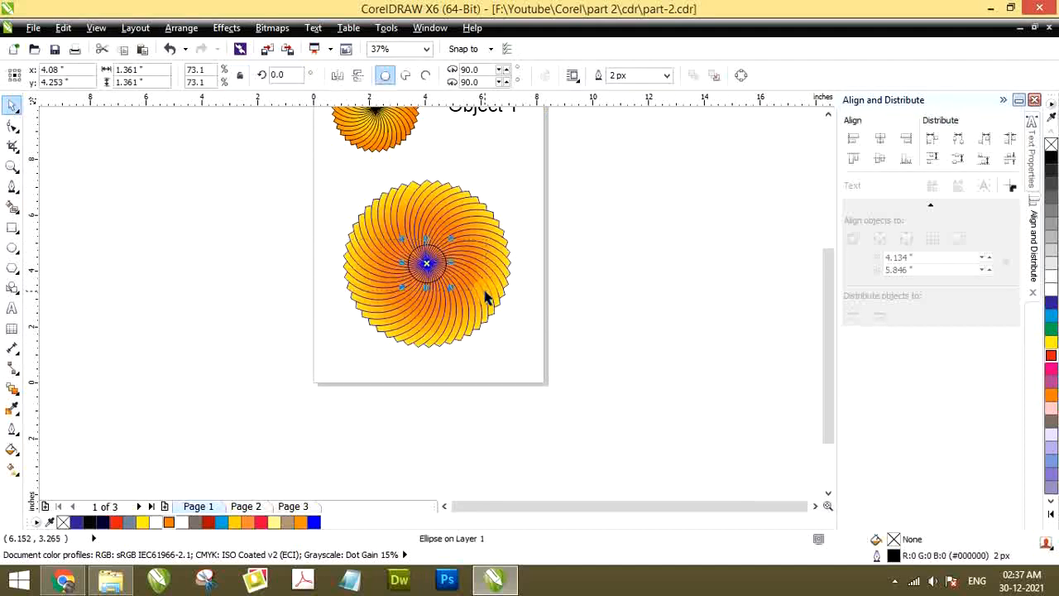
click(1053, 292)
click(688, 264)
scroll(426, 284, up, 2)
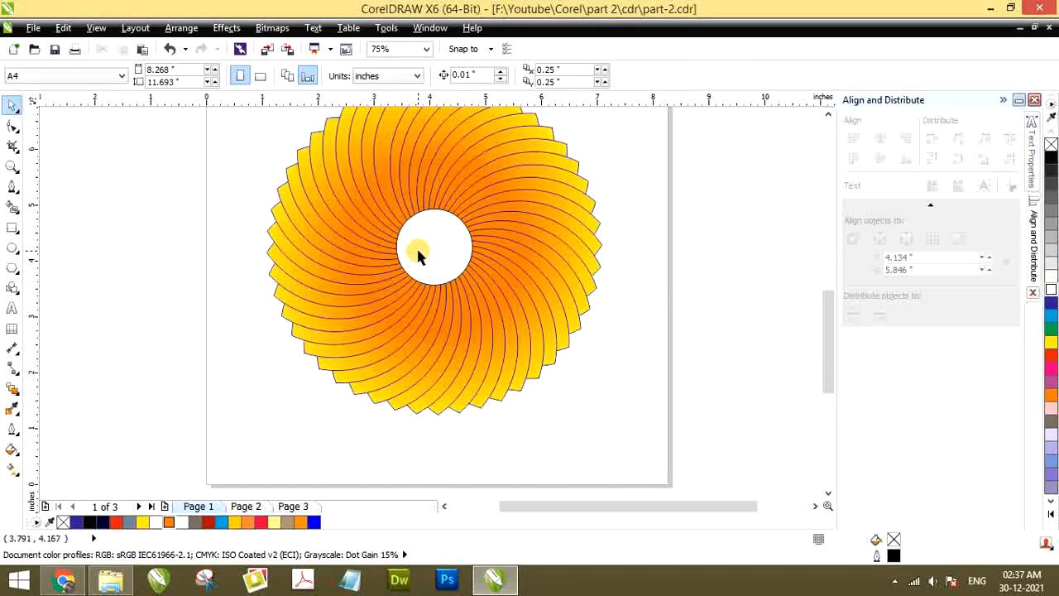
Set the white circle's outline width to None
click(417, 245)
click(668, 76)
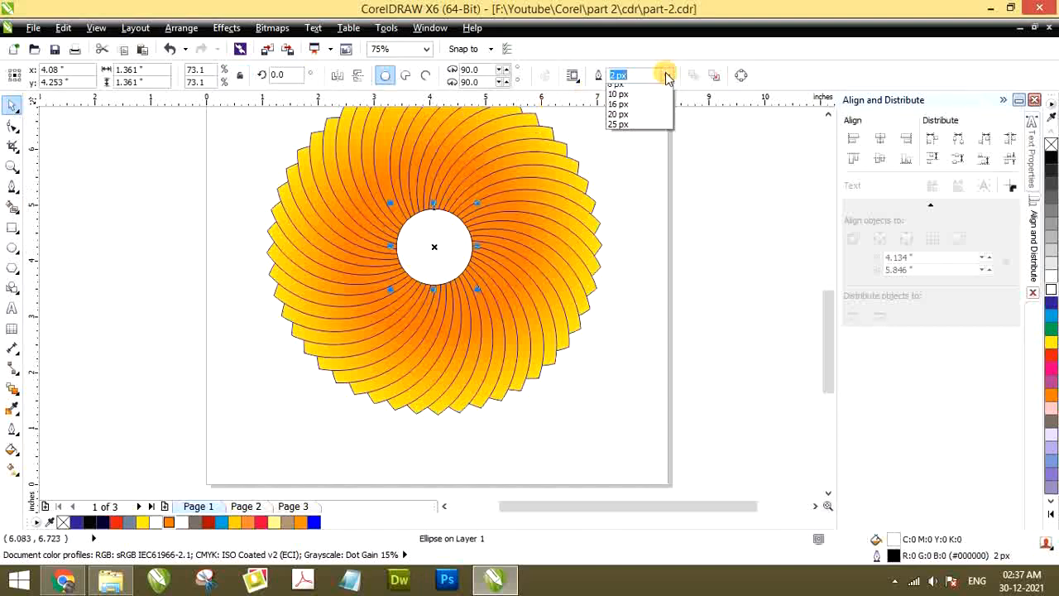
click(625, 85)
scroll(441, 204, up, 2)
scroll(416, 221, down, 4)
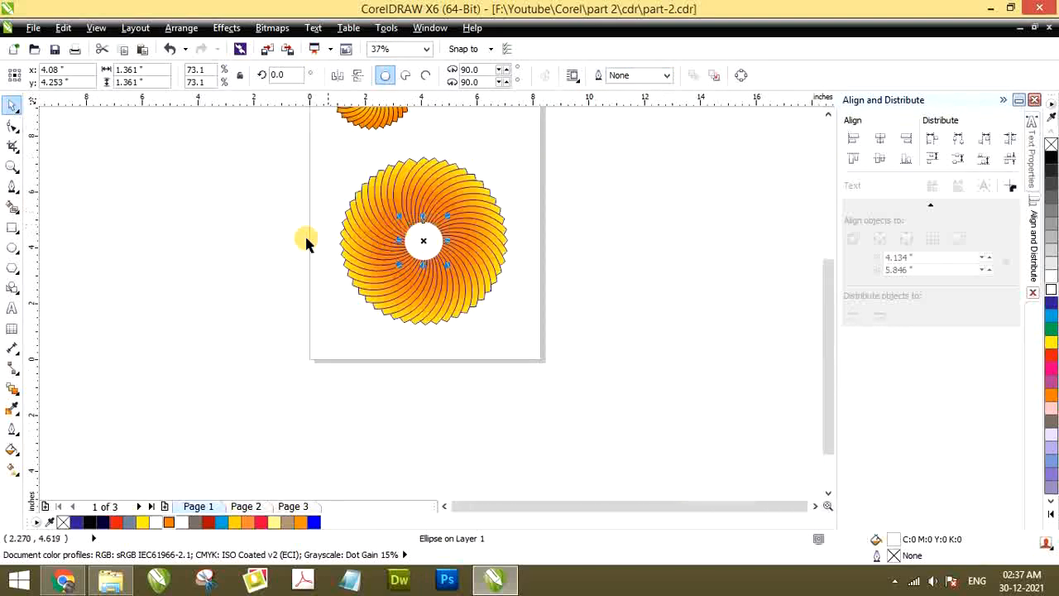
click(282, 230)
drag(267, 157, 544, 345)
scroll(414, 271, up, 2)
scroll(414, 271, down, 2)
scroll(411, 338, up, 2)
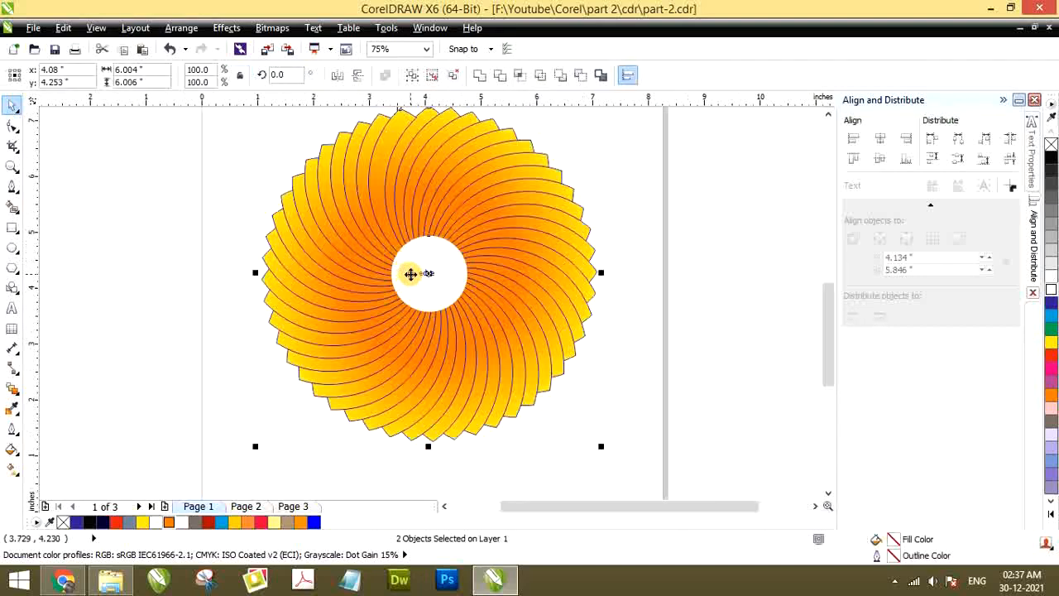
click(182, 224)
Enlarge the white circle about its centre until only an outer ring of petals shows, and deselect everything
click(408, 291)
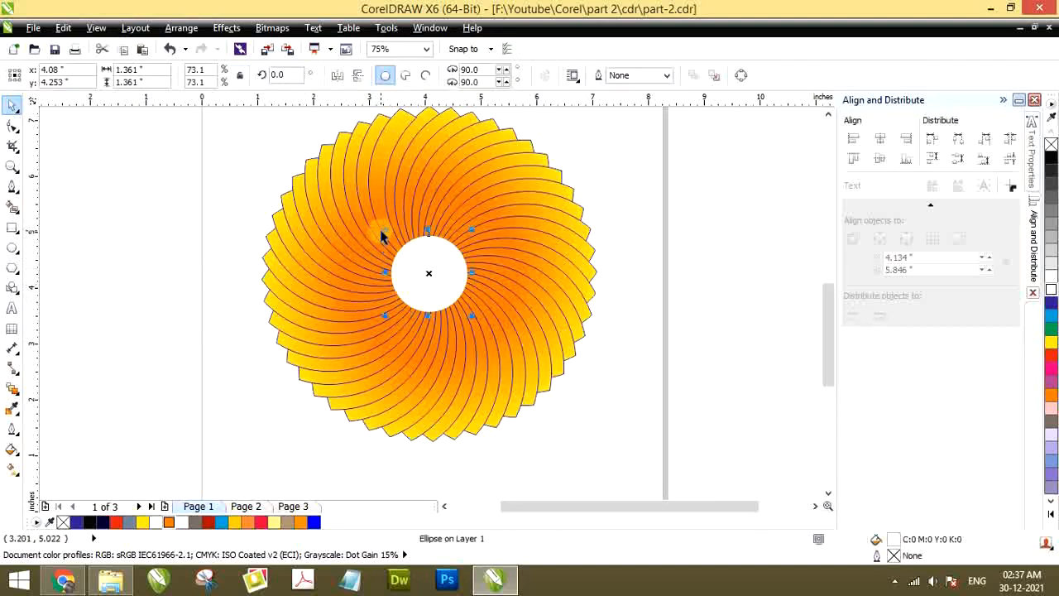
drag(383, 231, 252, 148)
click(237, 161)
scroll(599, 226, down, 2)
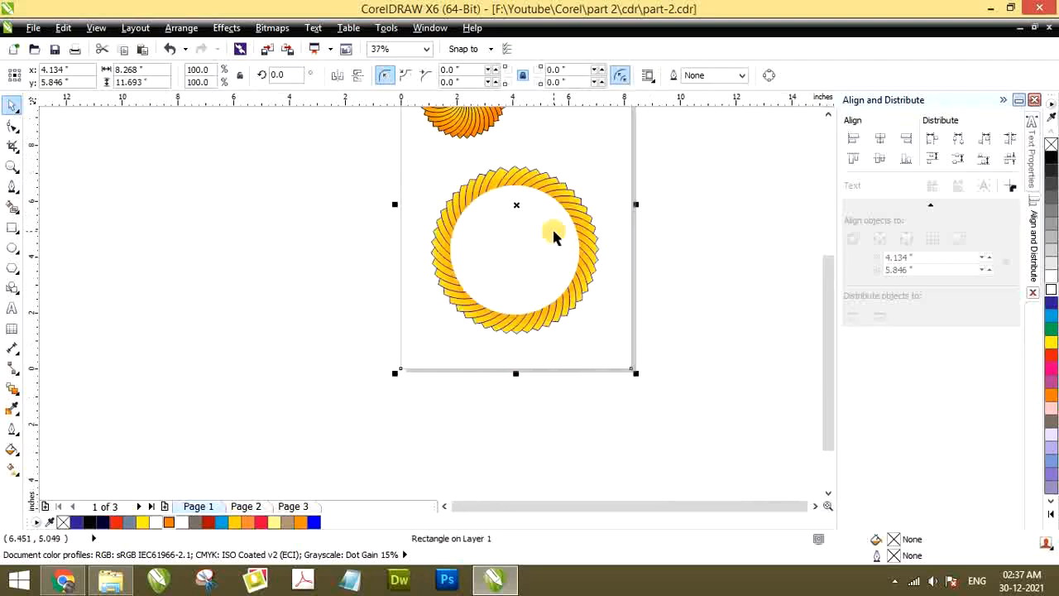
click(343, 240)
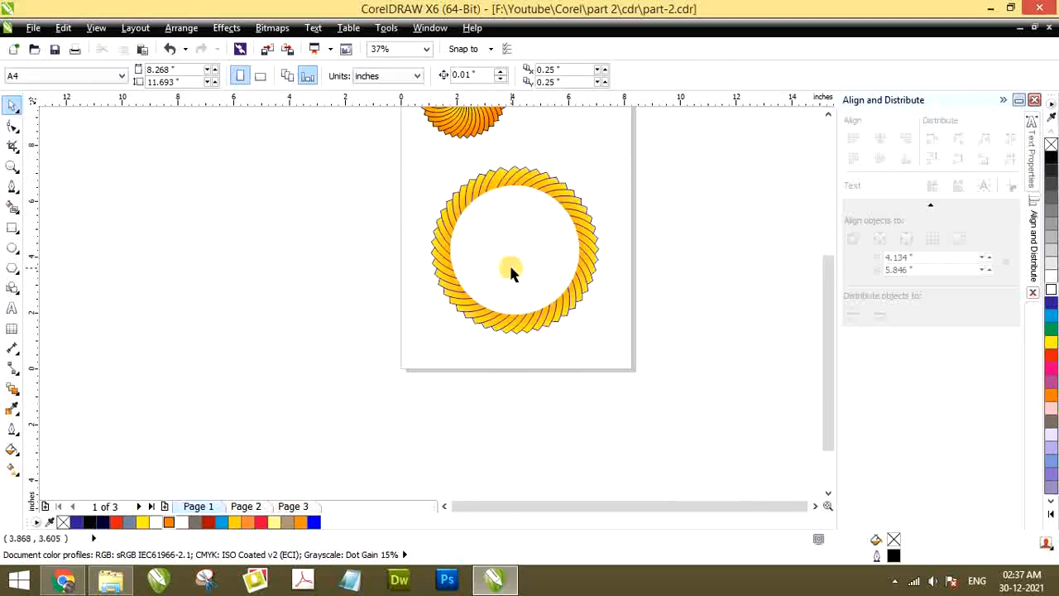
Add the artistic text "Hurry up" in 24 pt Arial on the empty area beside the page
click(12, 309)
click(281, 235)
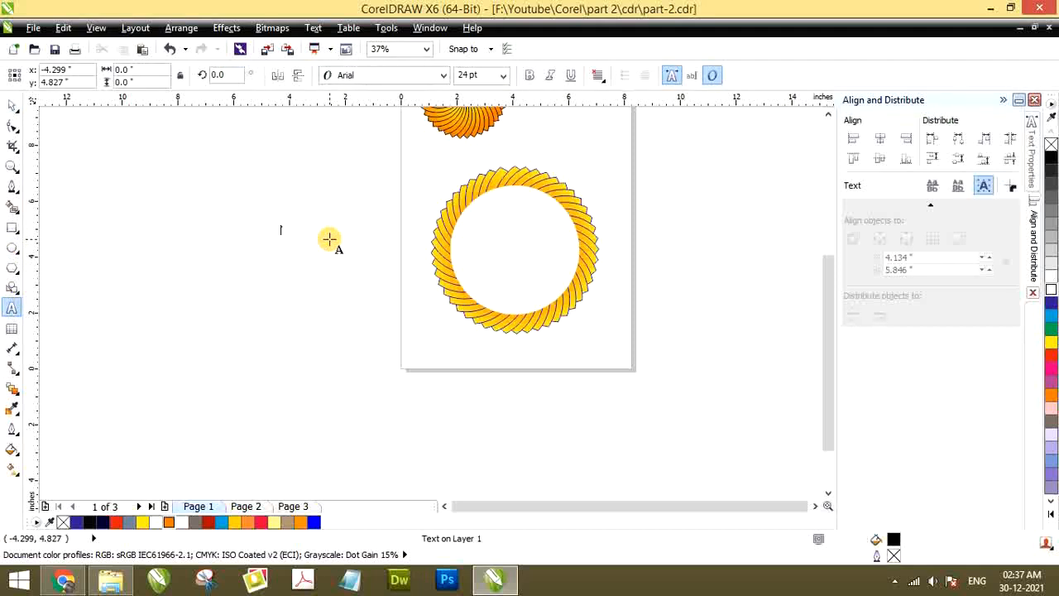
text(Hurry)
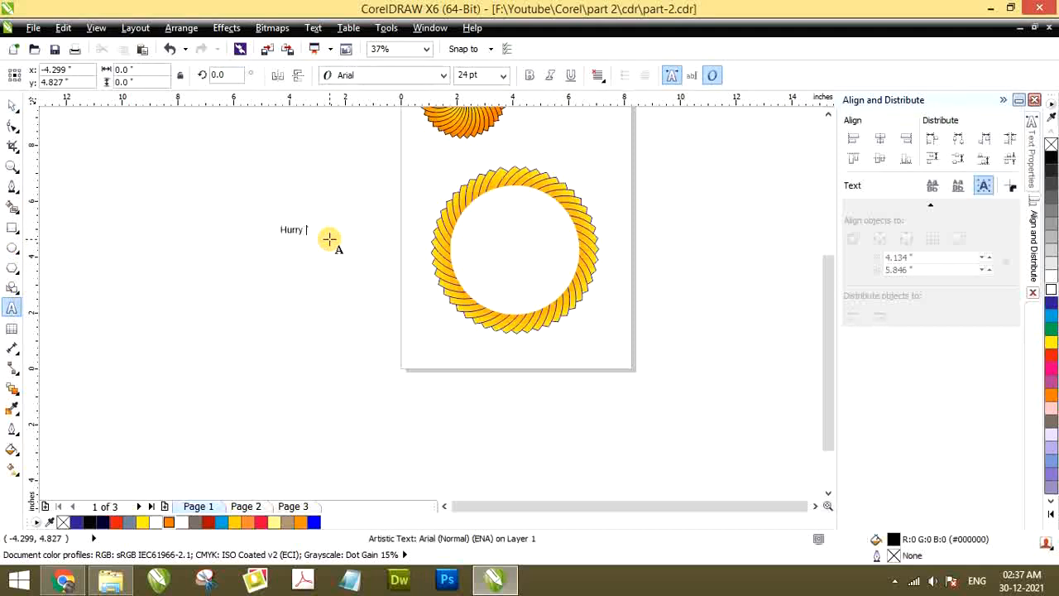
text( up)
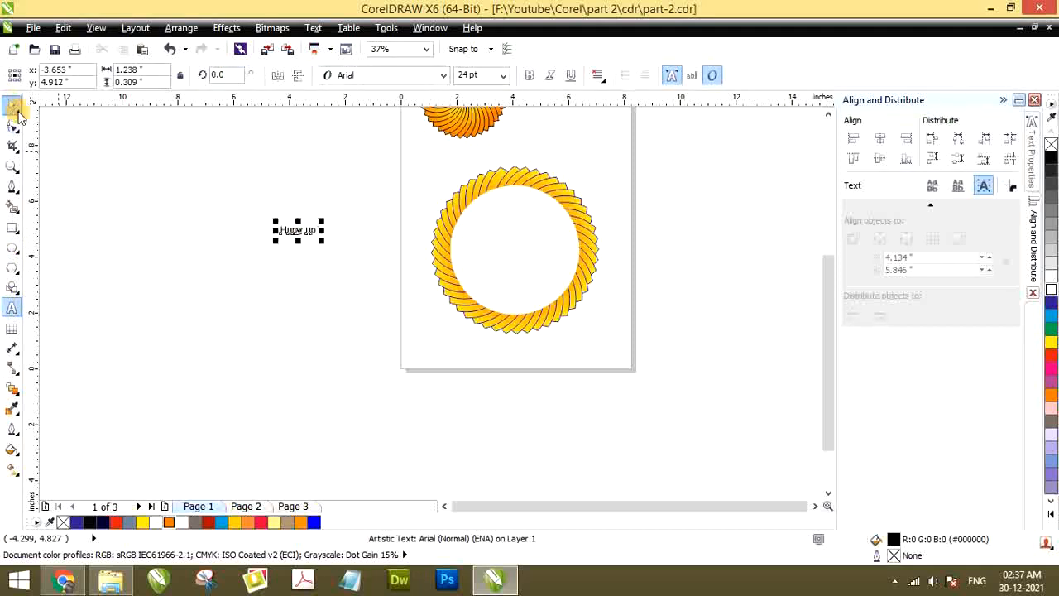
Move the "Hurry up" text into the white circle, enlarge it to about 80 pt and set its font to Swis721 Cn BT
click(15, 108)
drag(298, 232, 454, 224)
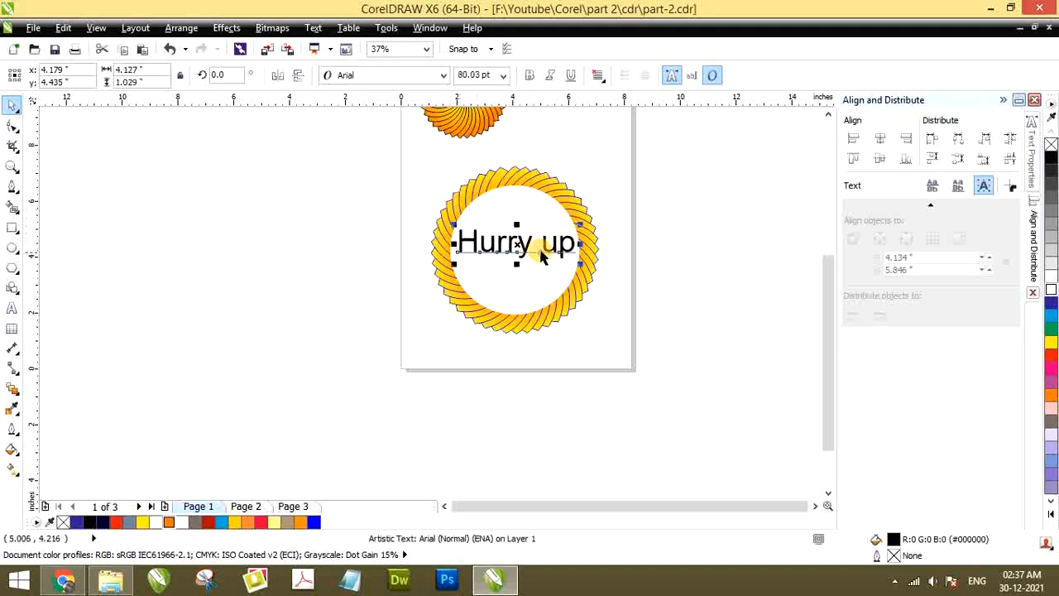
click(386, 74)
click(364, 107)
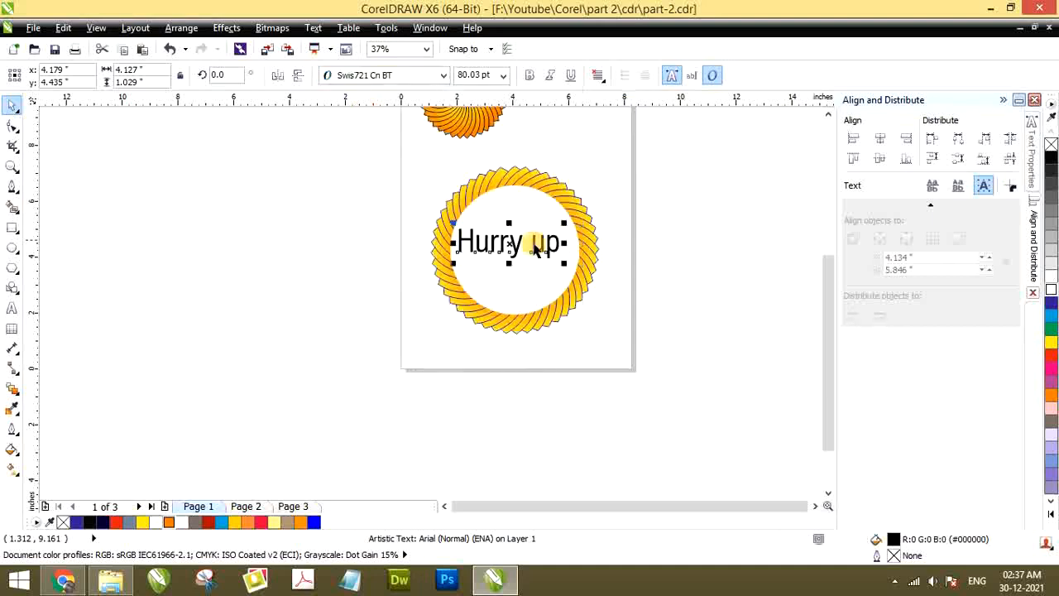
Delete the "Hurry up" text from the white circle and leave nothing selected
scroll(537, 249, up, 2)
double_click(531, 227)
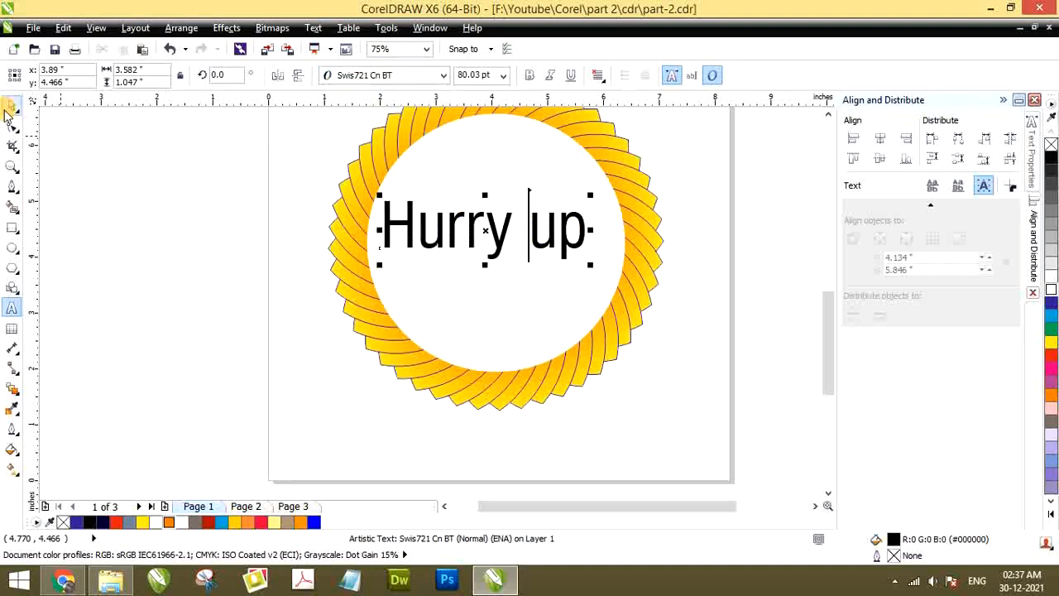
scroll(403, 227, down, 2)
key(Escape)
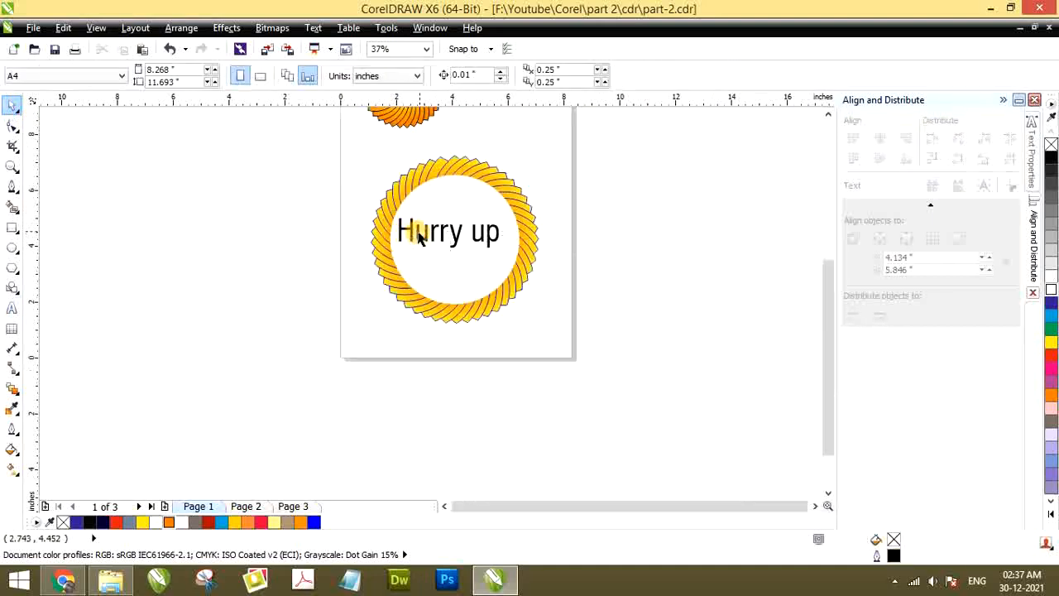
click(411, 235)
key(Delete)
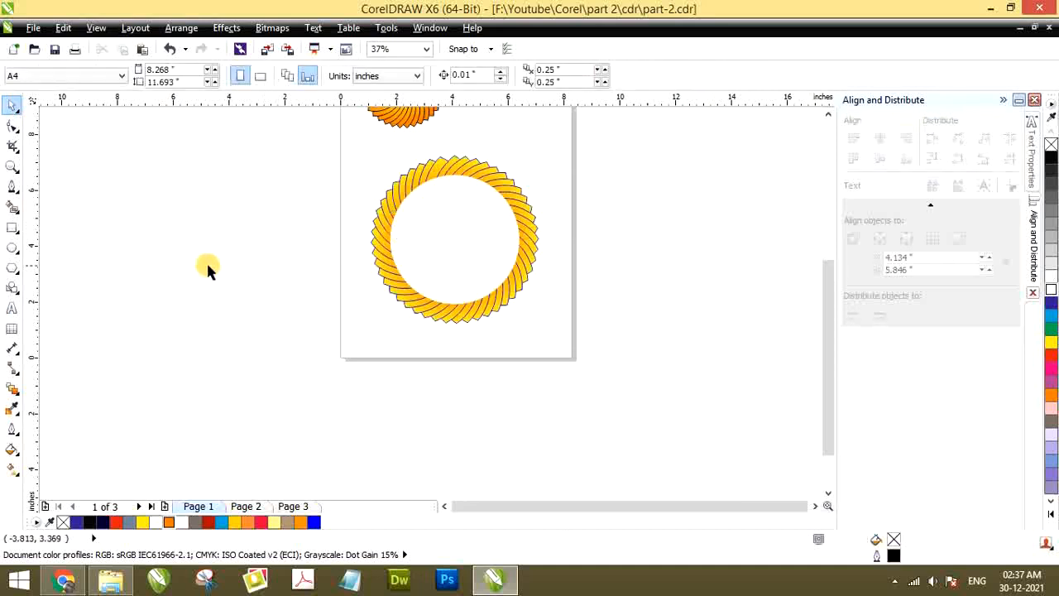
click(455, 207)
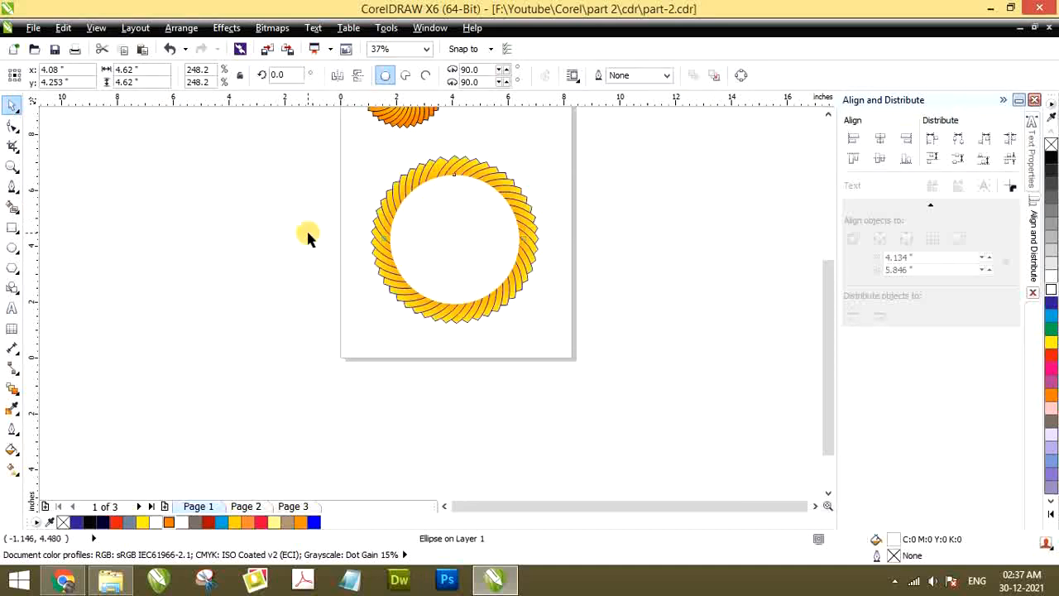
scroll(308, 235, down, 1)
scroll(360, 154, up, 1)
click(257, 430)
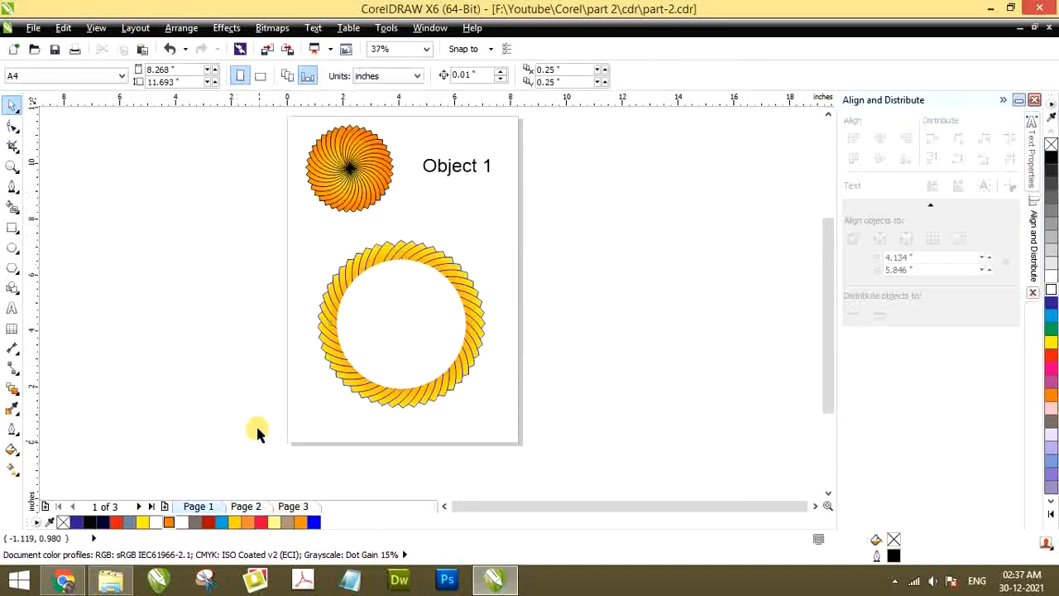
On page 2, draw a rectangle about 4.83 in wide and 2.33 in high below the Object 2 logo
click(246, 507)
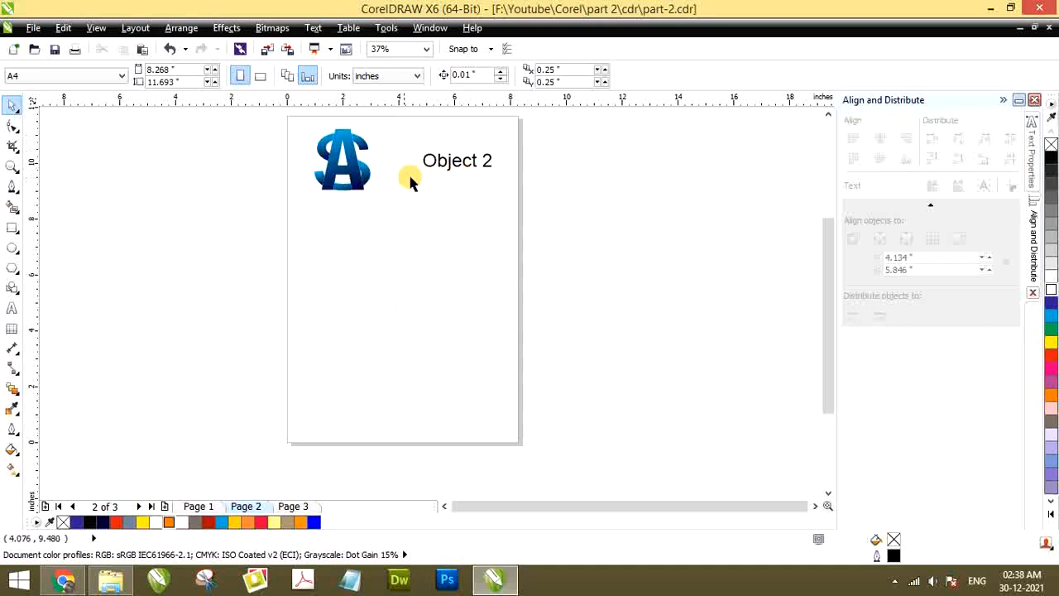
scroll(319, 178, up, 1)
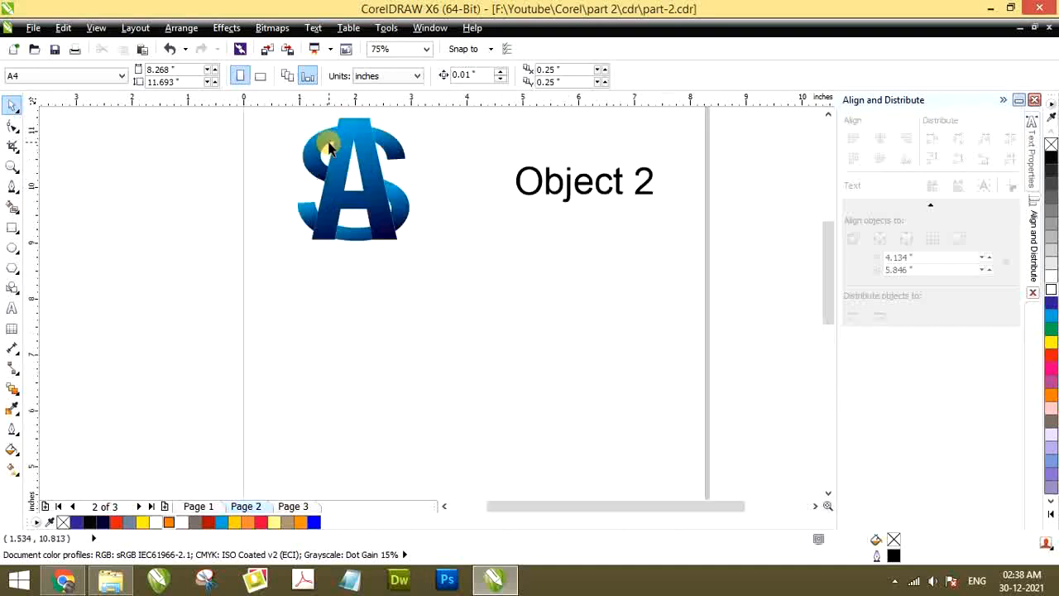
scroll(308, 239, down, 1)
scroll(308, 238, up, 1)
scroll(347, 198, down, 1)
scroll(356, 192, up, 1)
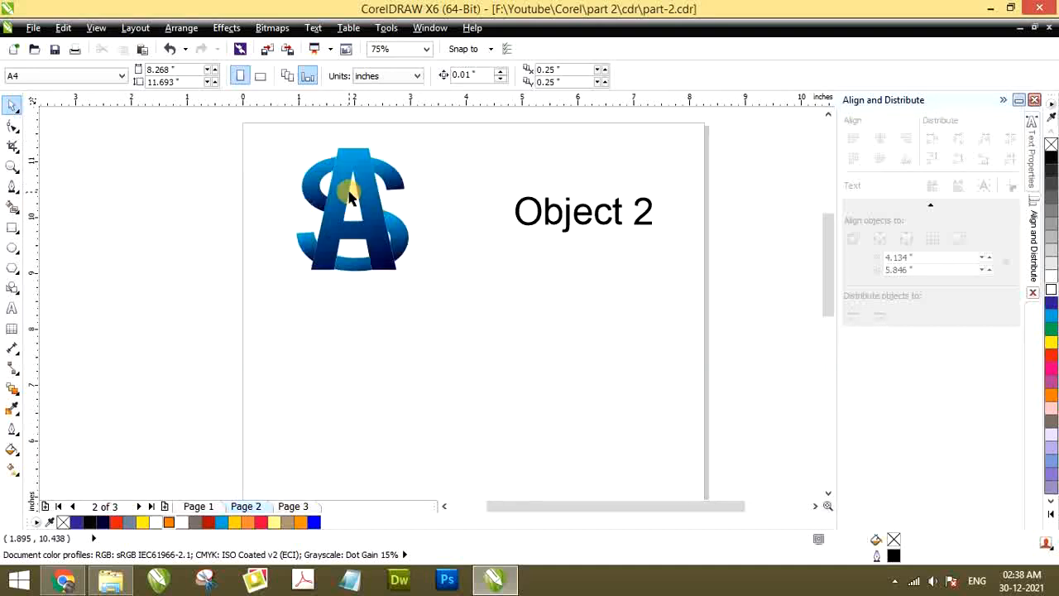
scroll(370, 192, down, 1)
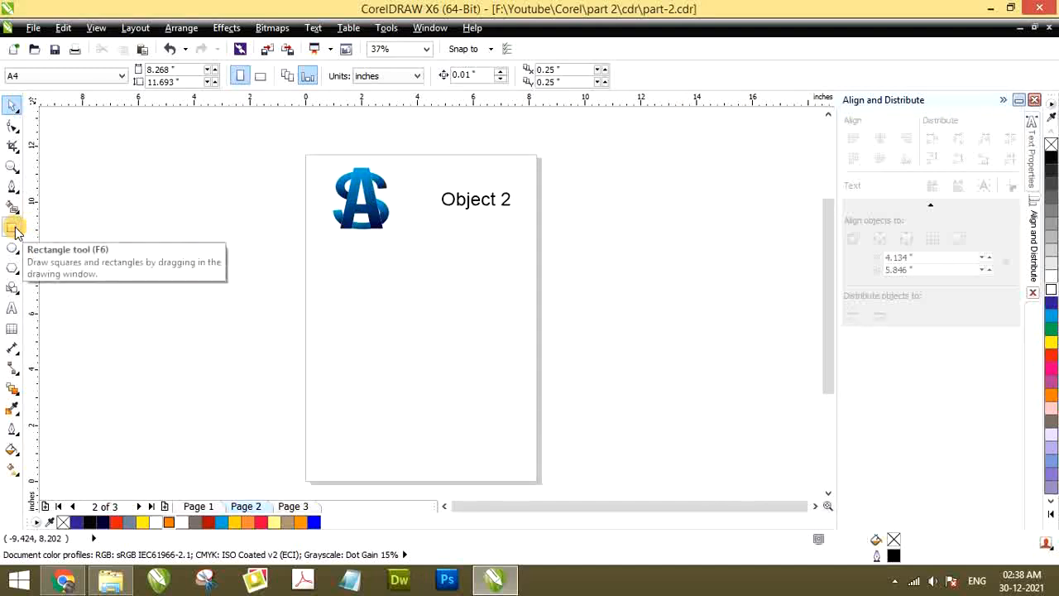
drag(15, 230, 52, 229)
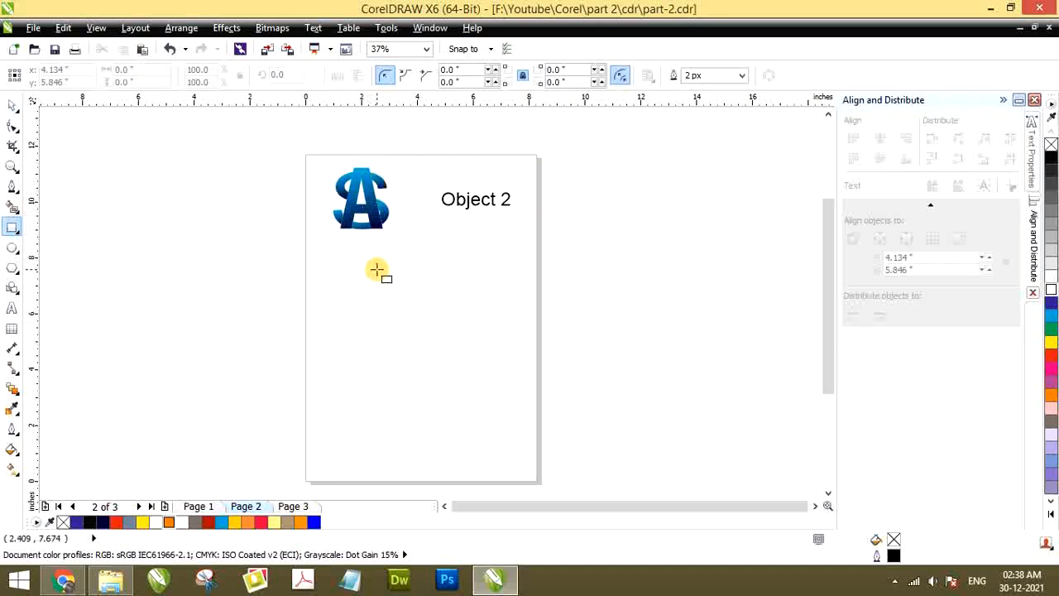
mouse_move(353, 274)
mouse_down()
mouse_move(447, 331)
mouse_move(489, 340)
mouse_up()
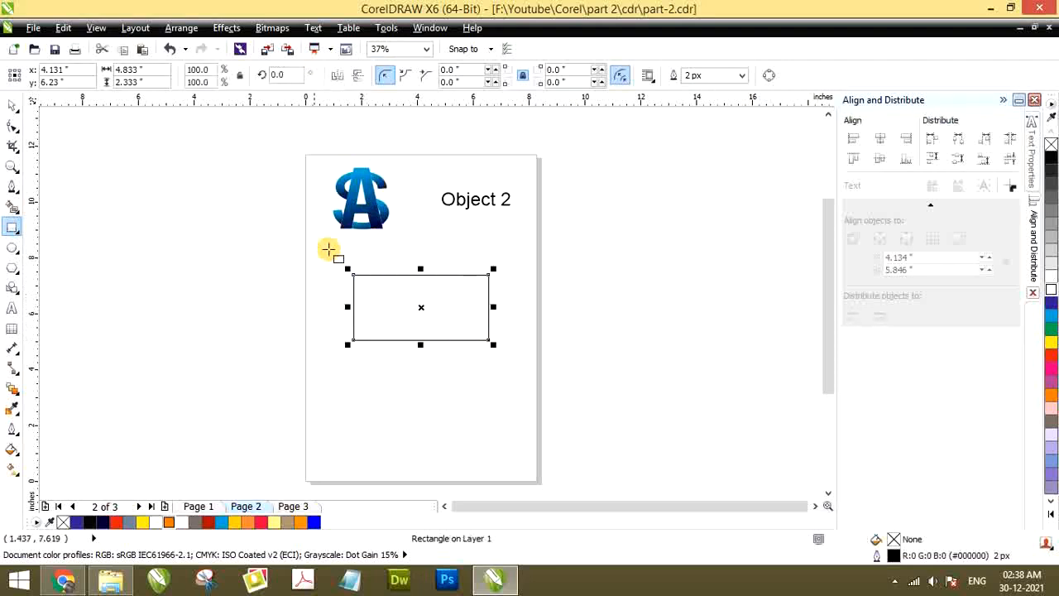
Round all four corners of the rectangle with the Shape tool to the full 1.167 in radius, using the Round corner style
click(12, 128)
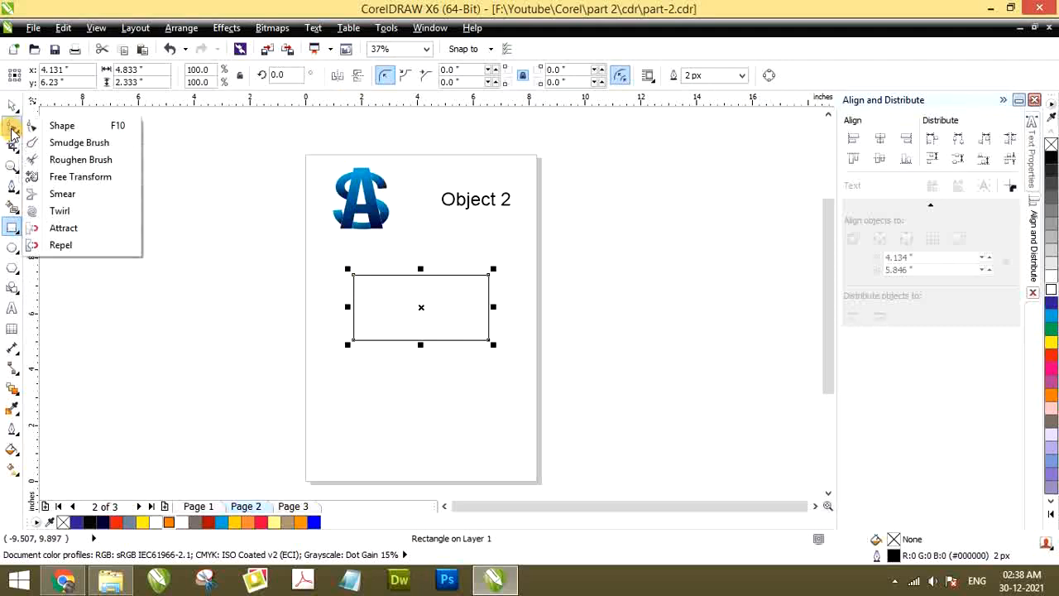
mouse_move(4, 142)
click(12, 124)
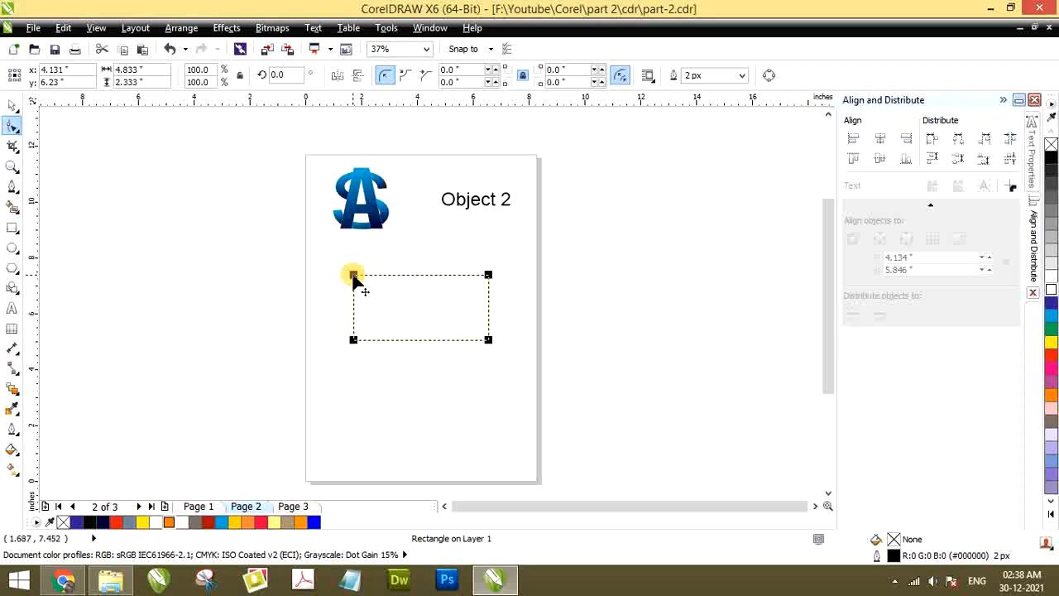
click(385, 76)
drag(353, 277, 412, 273)
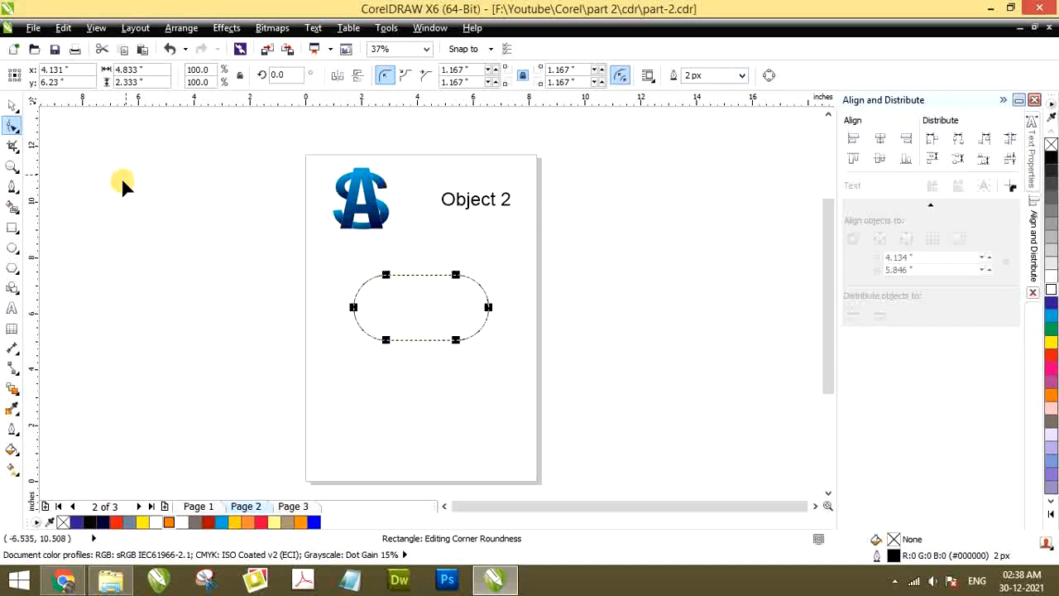
Set the rounded rectangle's outline width first to 25 px and finally to 150 px, and deselect it
click(743, 76)
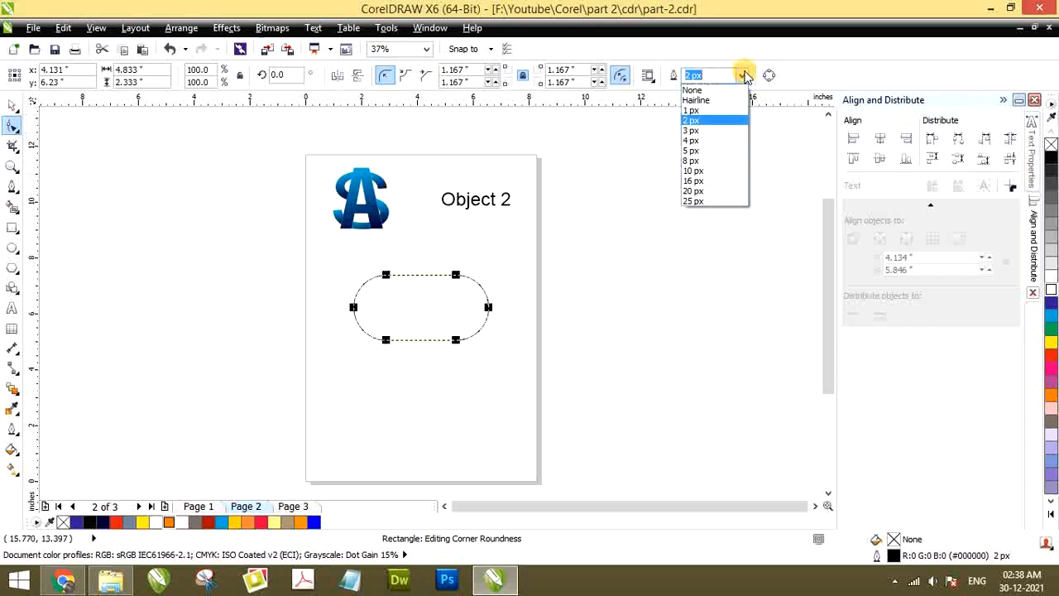
click(698, 202)
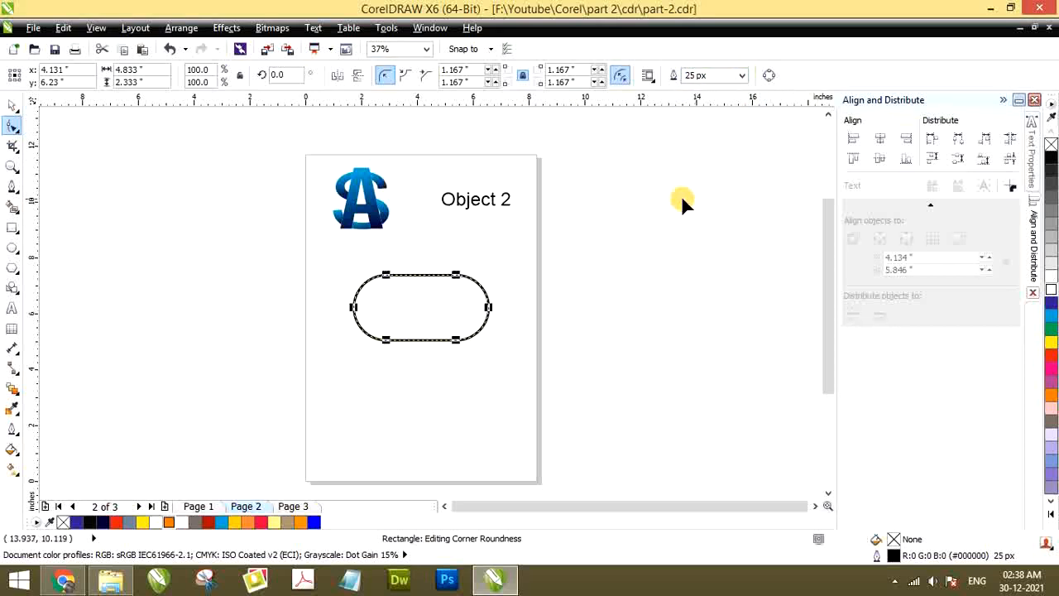
click(14, 106)
click(416, 308)
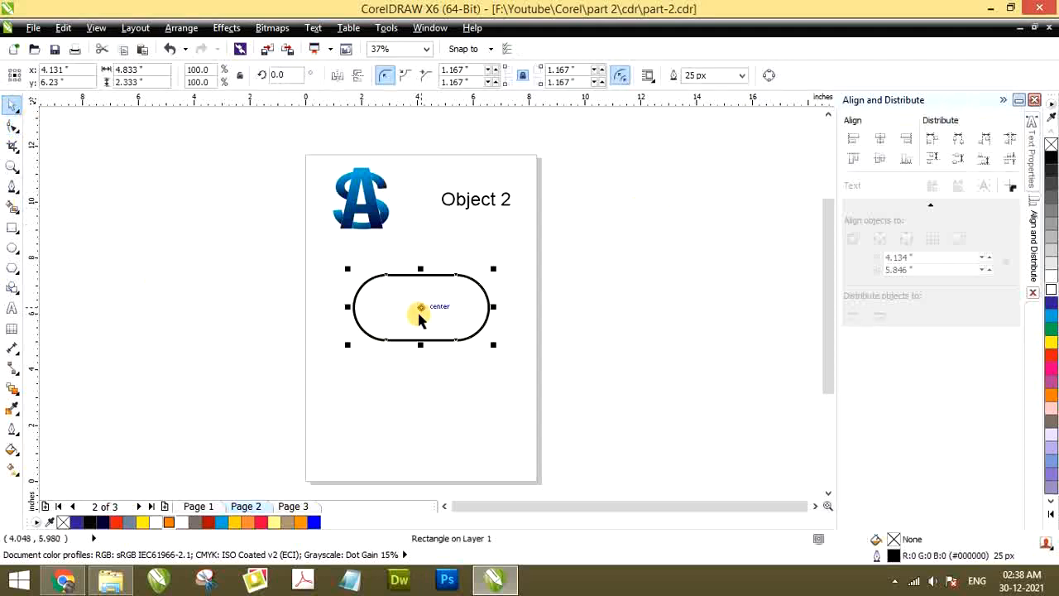
click(697, 75)
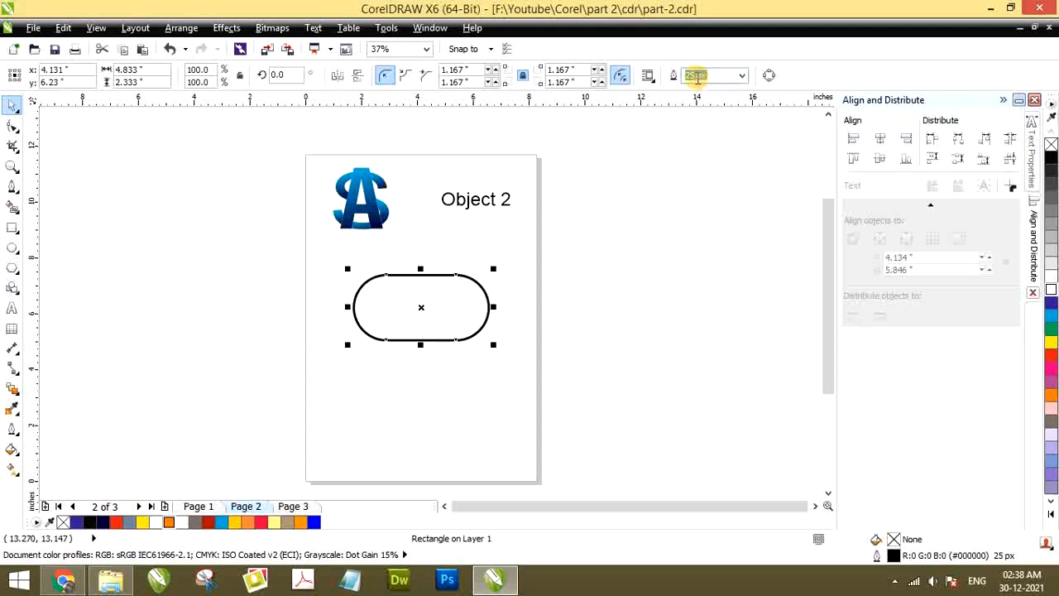
text(150)
key(Return)
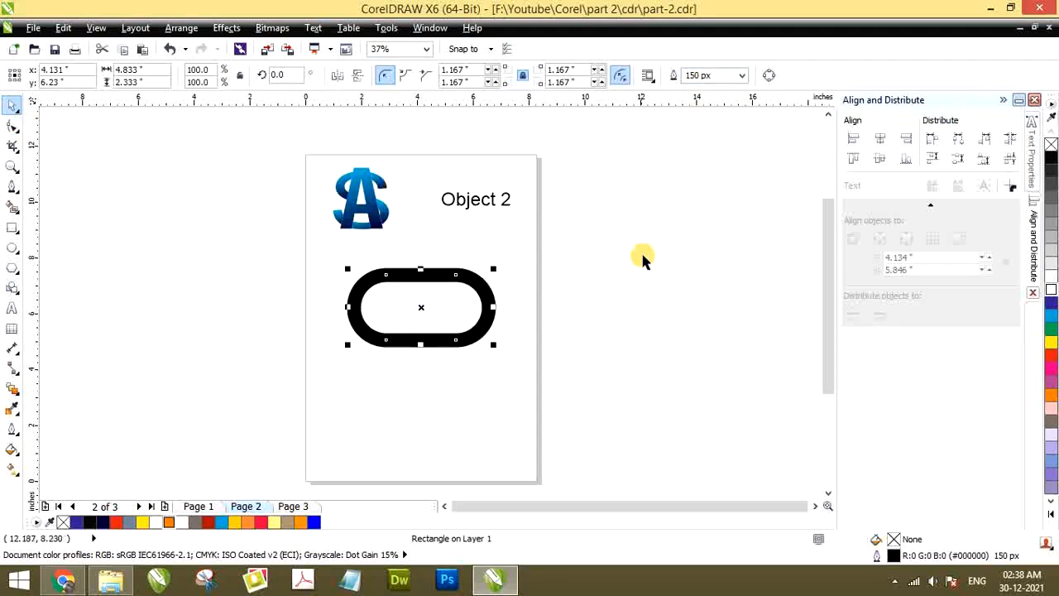
click(643, 257)
click(488, 318)
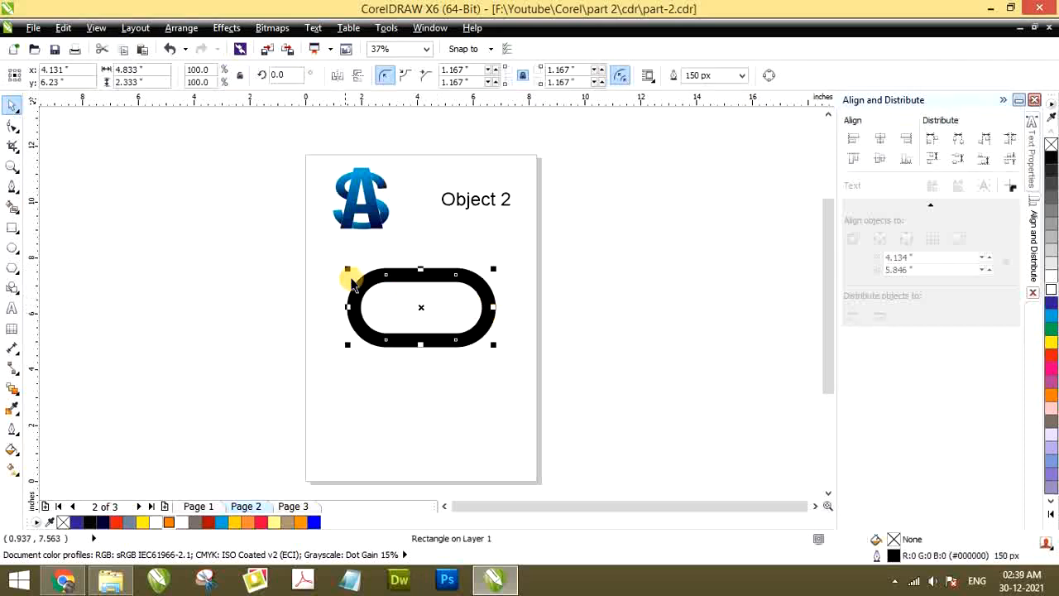
drag(358, 305, 303, 317)
key(ctrl+z)
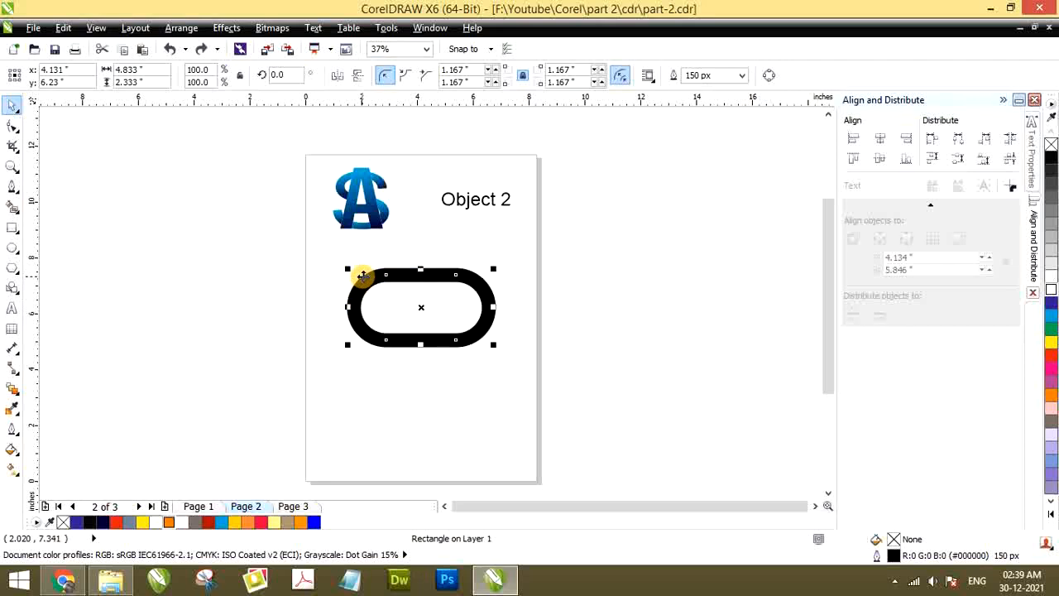
Try converting the rounded rectangle's thick outline to an object, and undo the conversion
click(224, 29)
mouse_move(181, 28)
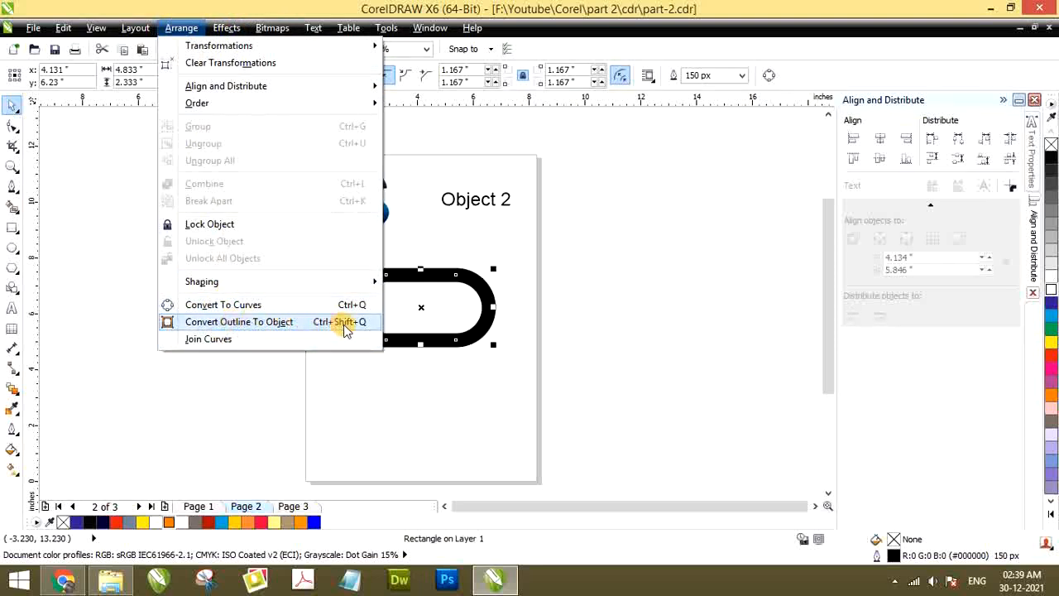
click(274, 324)
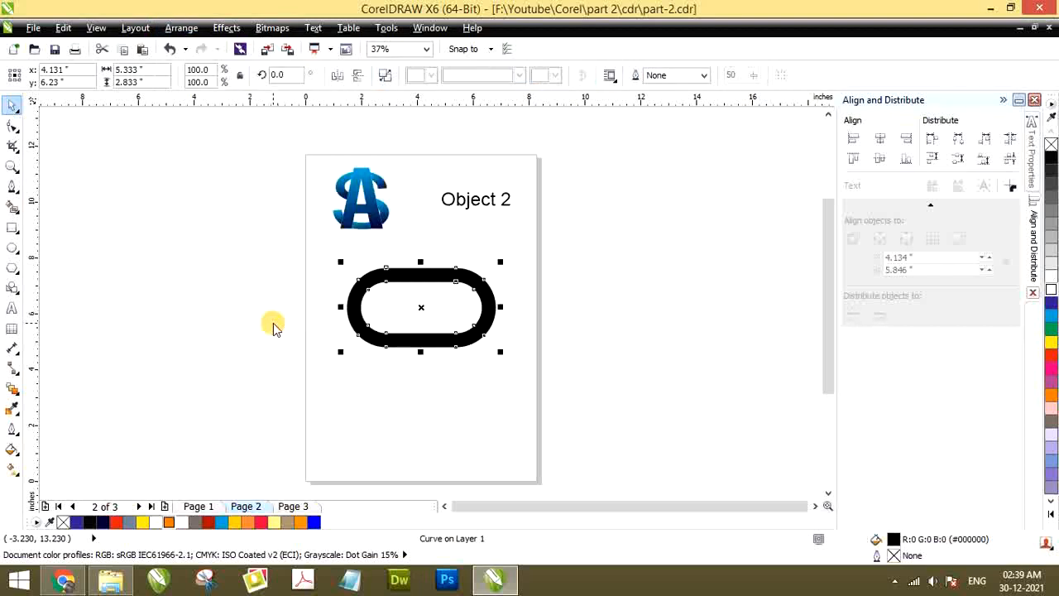
click(301, 315)
scroll(368, 287, up, 2)
click(356, 260)
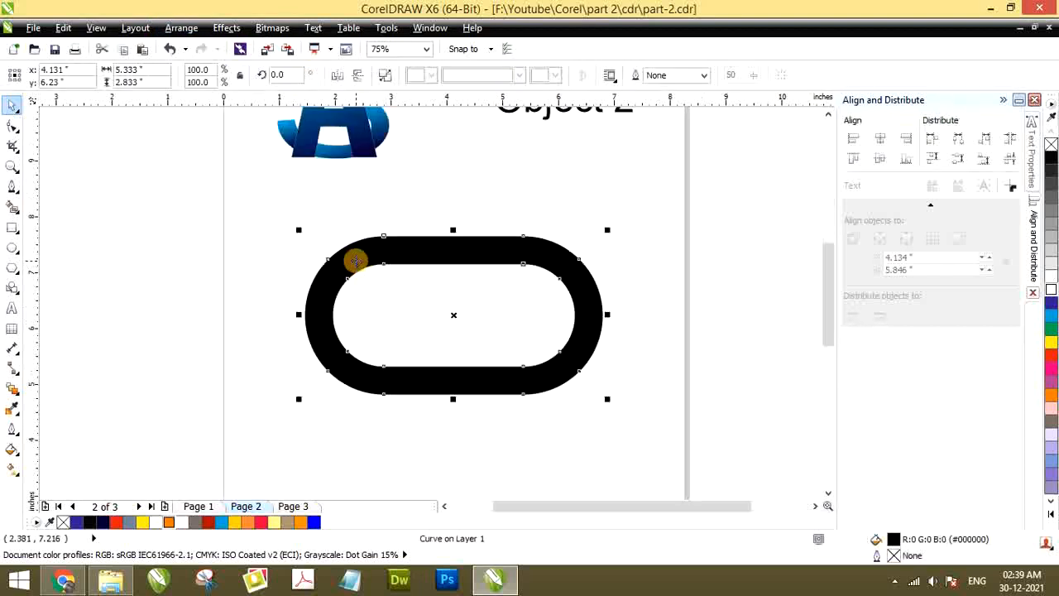
key(ctrl+z)
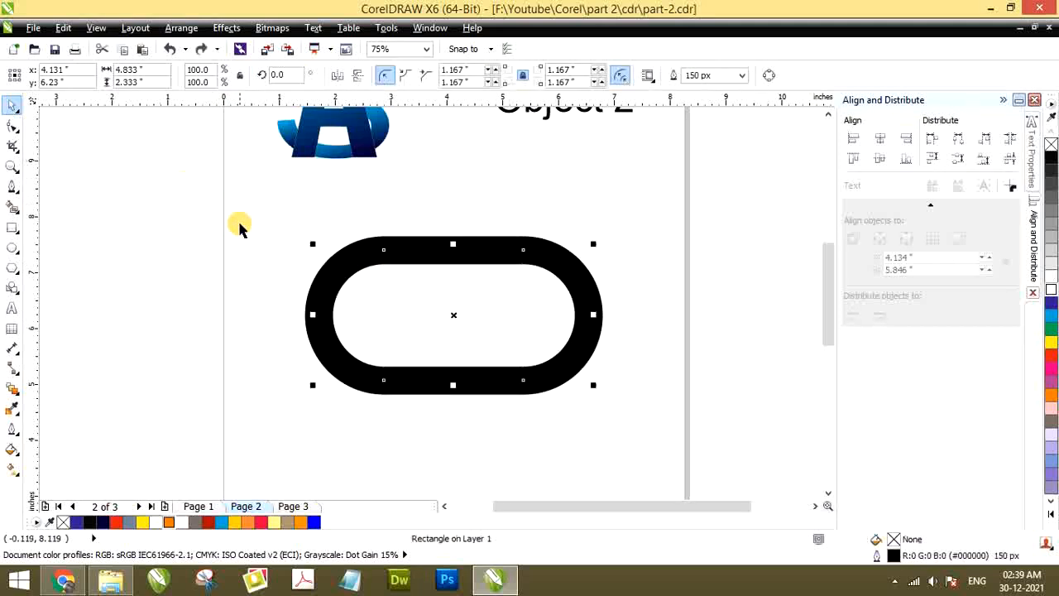
Try adjusting the corner roundness with the Shape tool, and convert the rounded rectangle's outline to an object
click(13, 125)
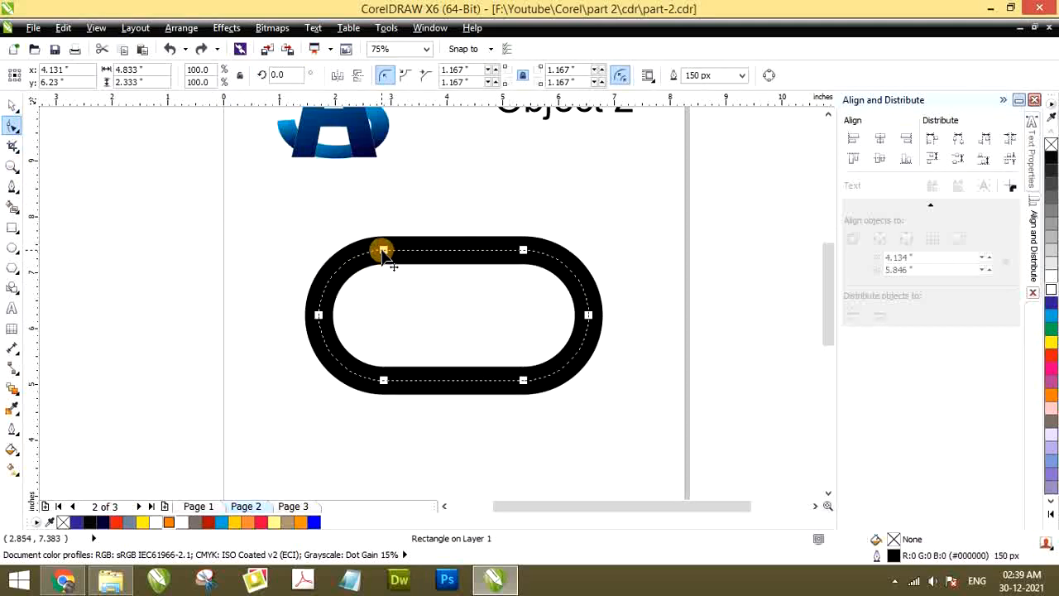
drag(383, 250, 453, 251)
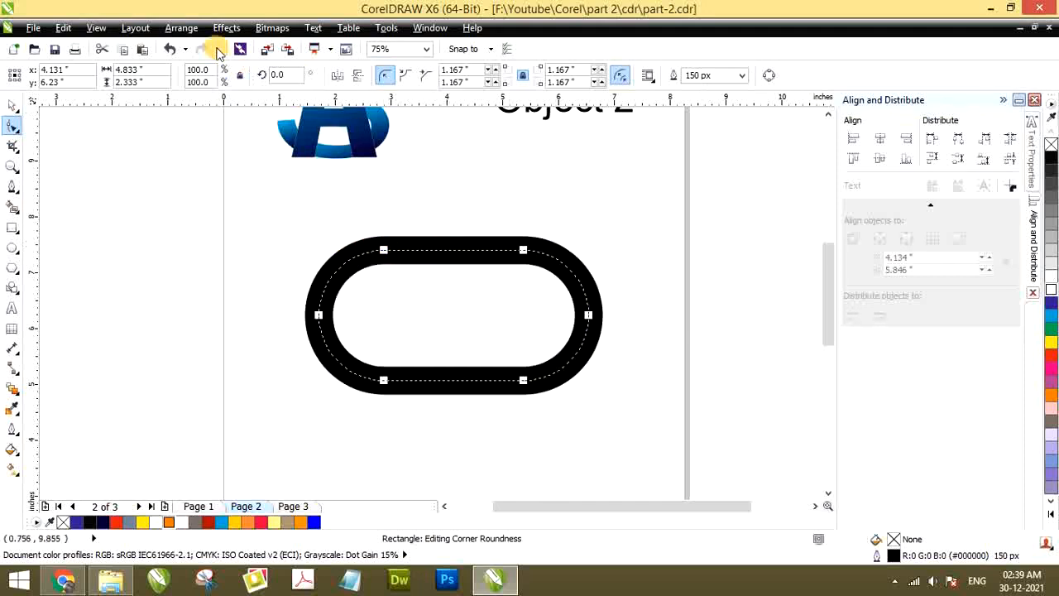
click(135, 28)
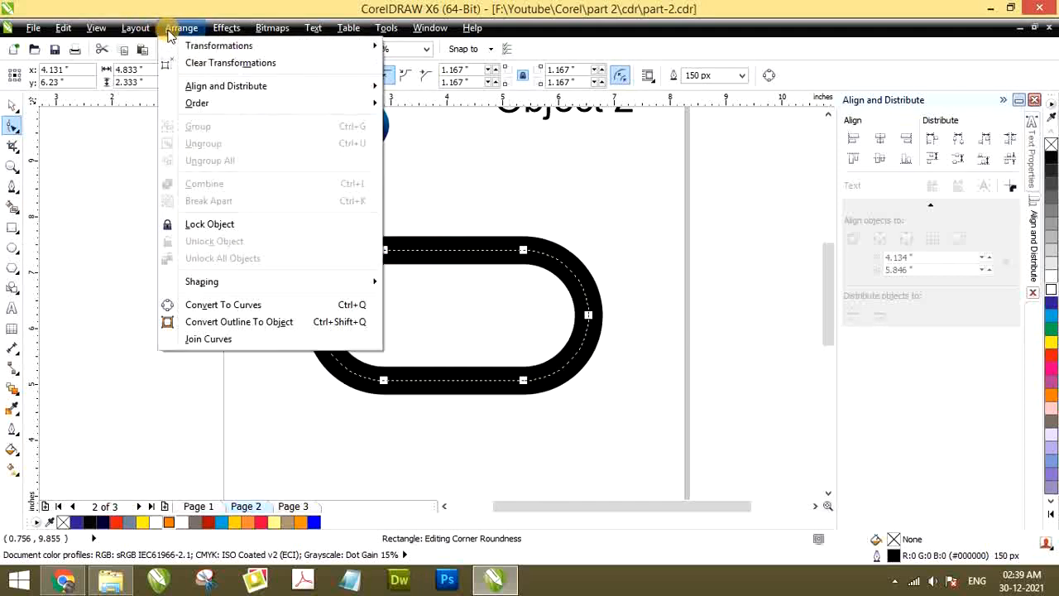
click(207, 322)
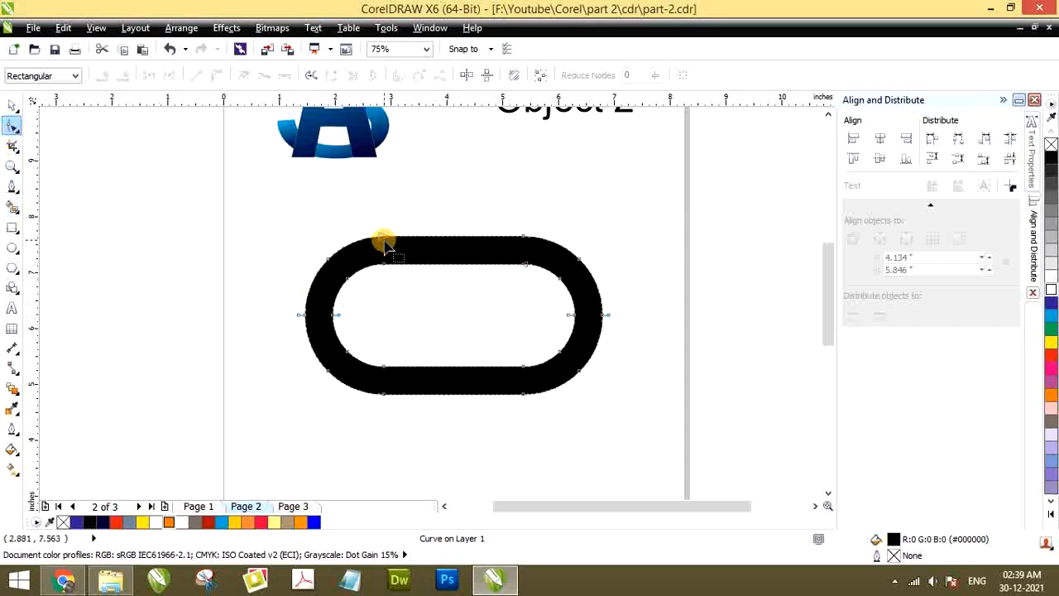
Try moving an outer and an inner node on the upper-left curve of the converted ring, and undo the node edits
drag(385, 245, 355, 208)
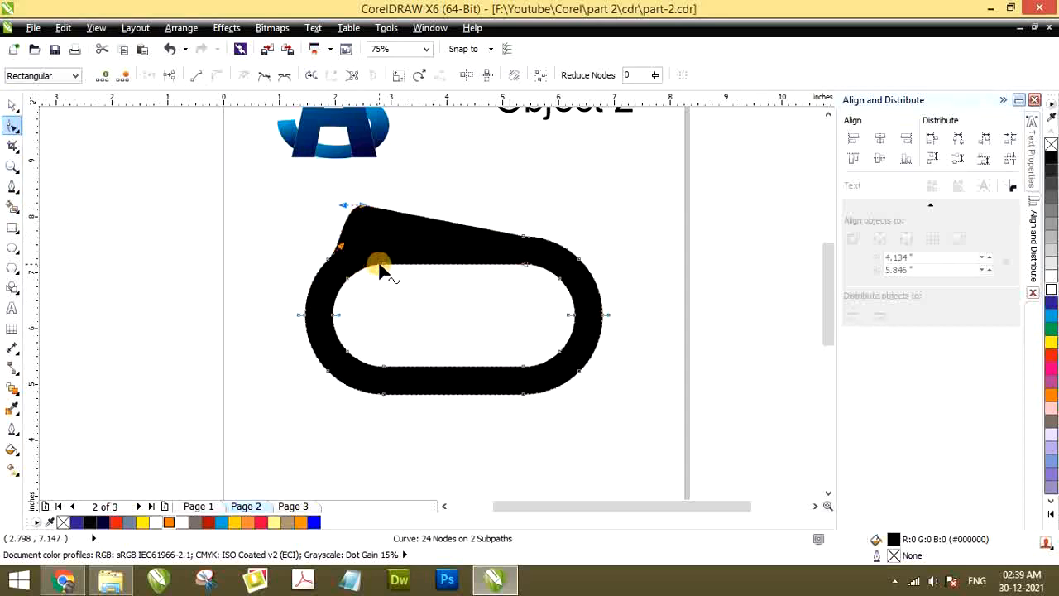
drag(384, 272, 405, 290)
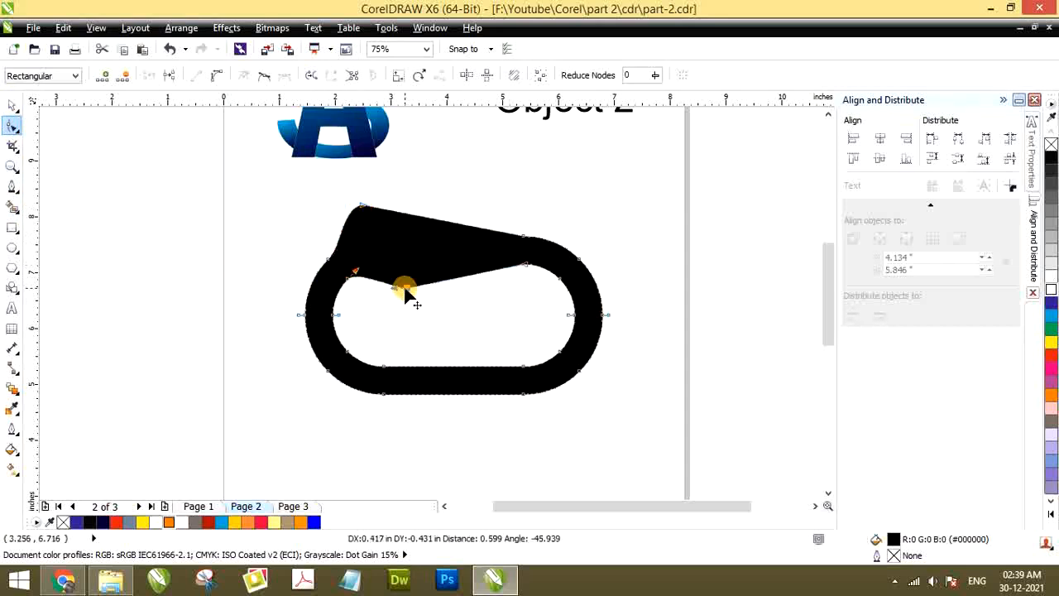
click(355, 276)
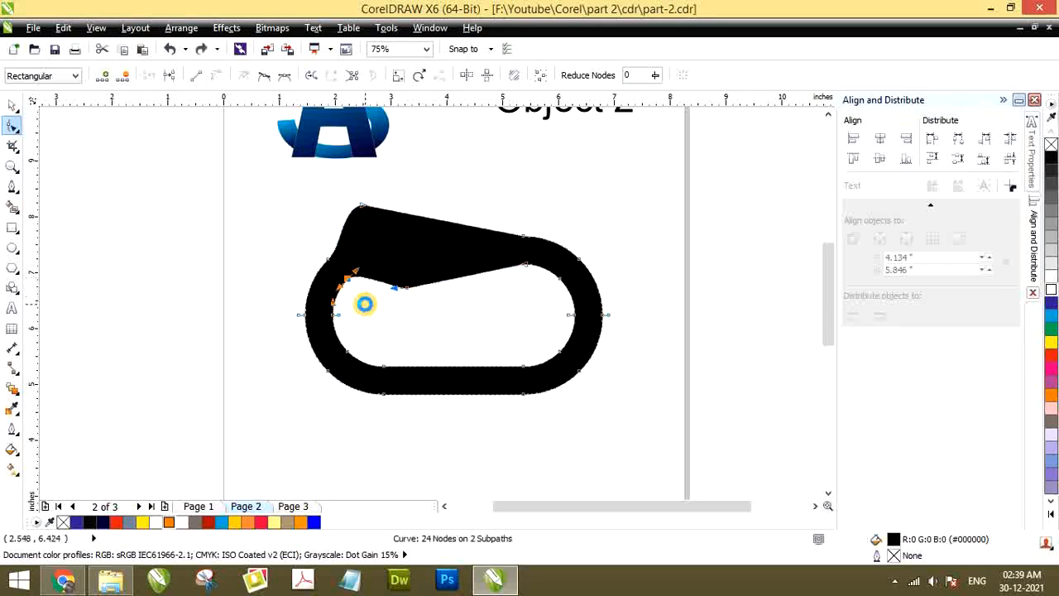
key(ctrl+z)
key(ctrl+z)
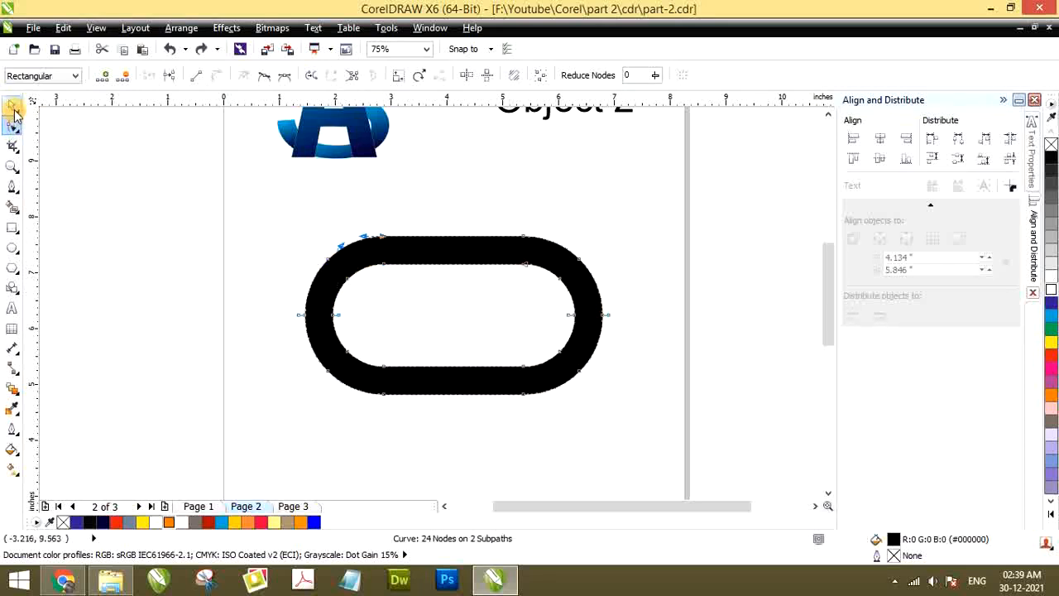
Draw a rectangle about 4.0 by 3.8 inches covering the left half of the black rounded ring
click(11, 227)
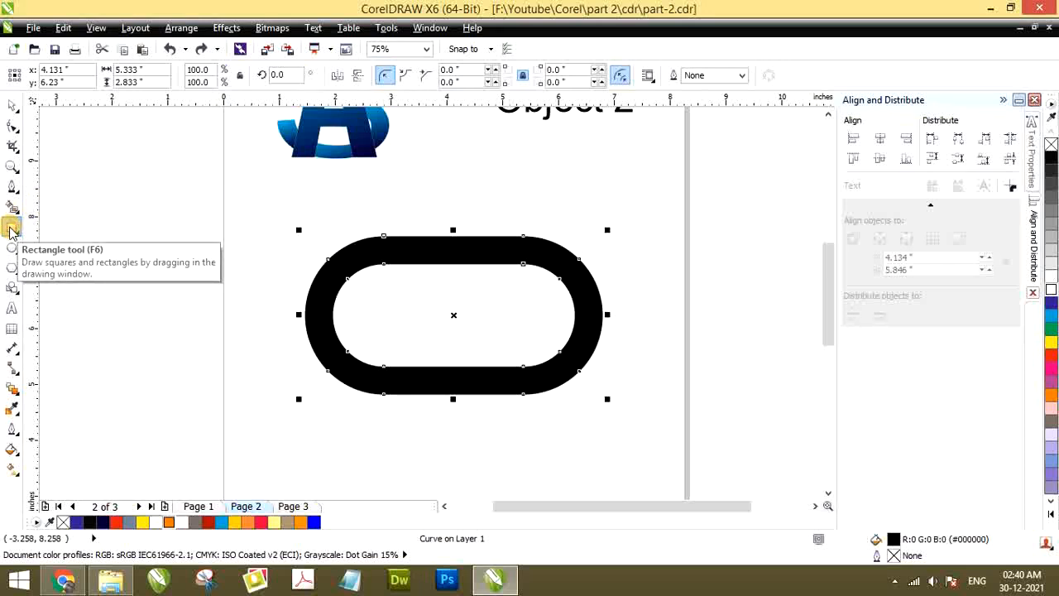
click(11, 229)
drag(236, 208, 460, 421)
click(12, 106)
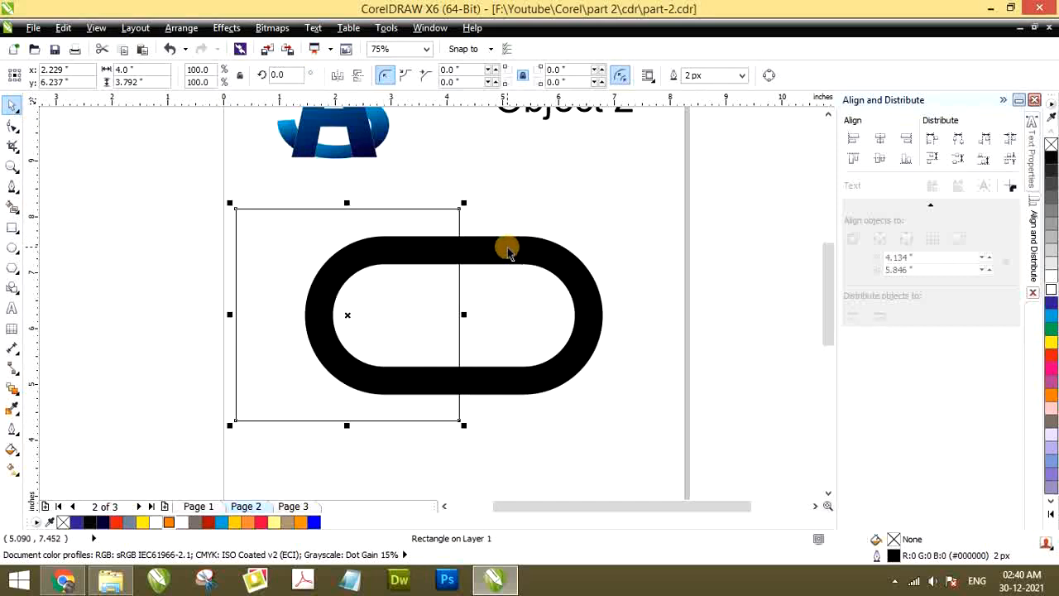
Trim the left half off the ring using the rectangle as the cutter, and delete the rectangle
shift+click(530, 255)
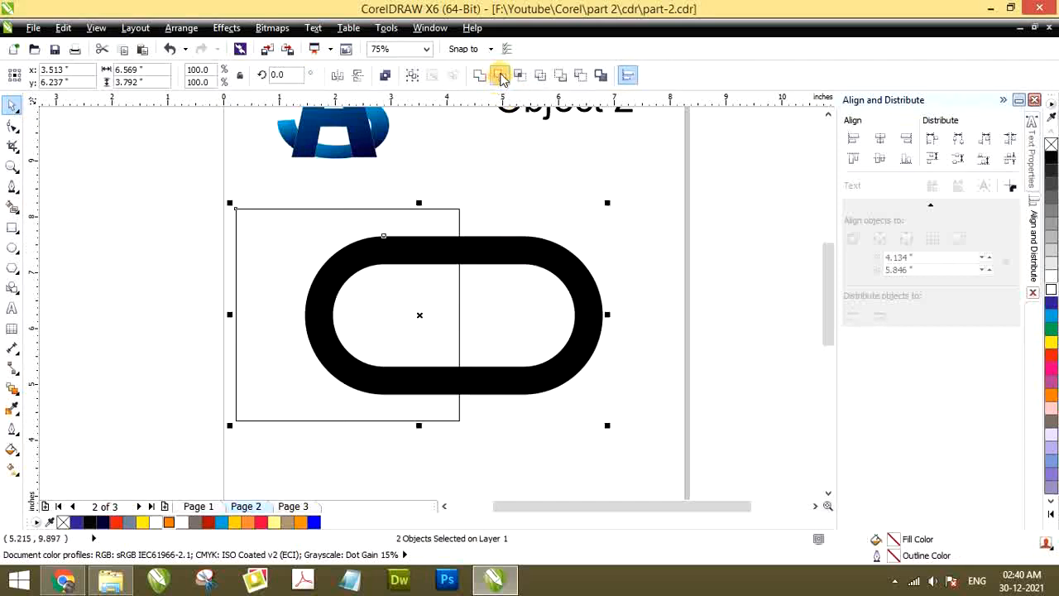
click(500, 76)
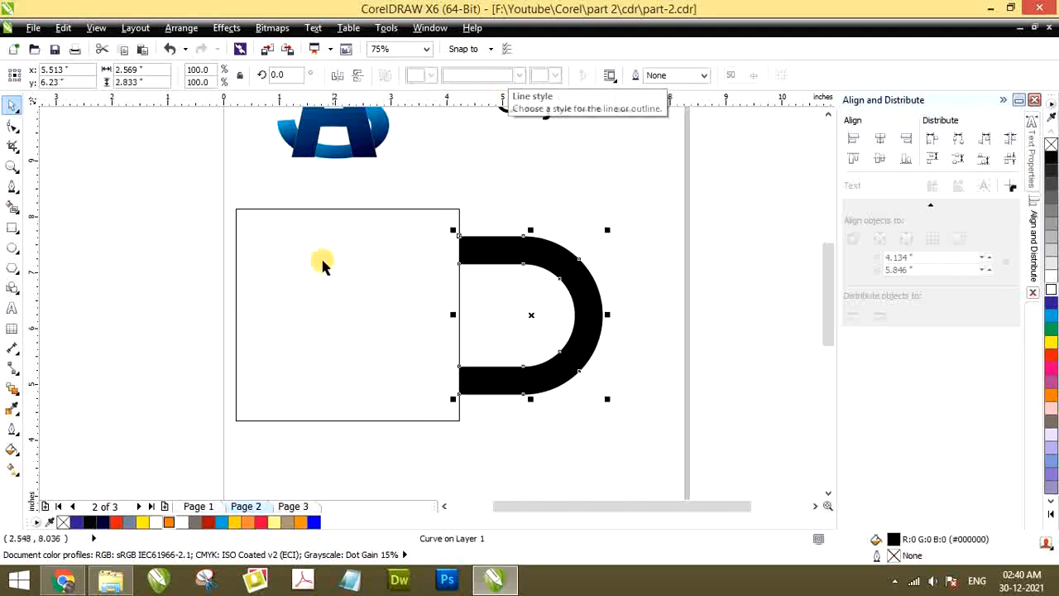
click(315, 281)
drag(317, 276, 348, 251)
key(Delete)
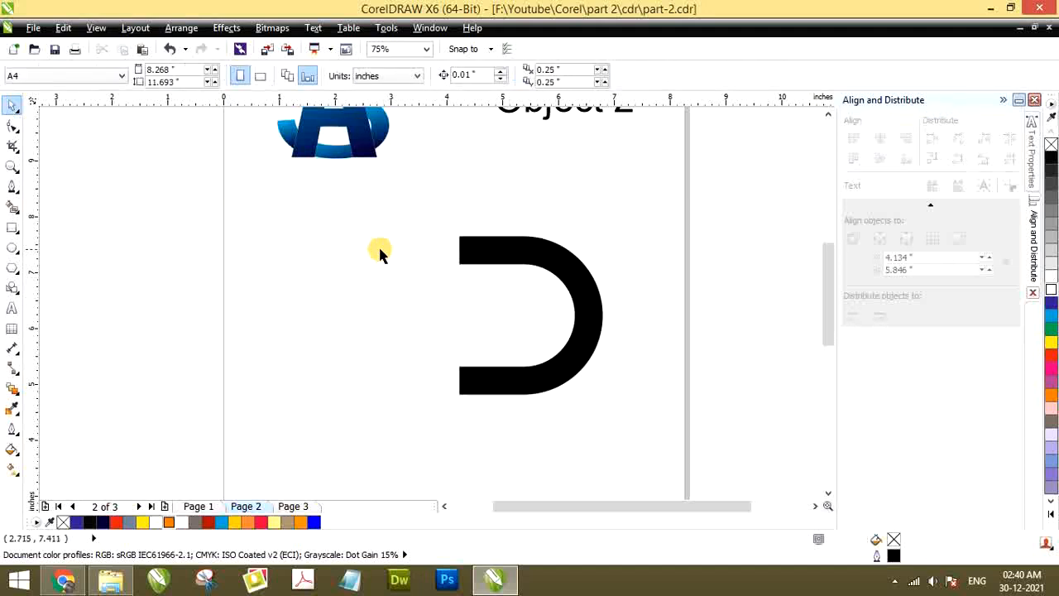
Move the outer corner node of the half ring's upper arm inward along its top edge to slant the end
click(480, 246)
scroll(503, 267, up, 2)
scroll(502, 267, down, 2)
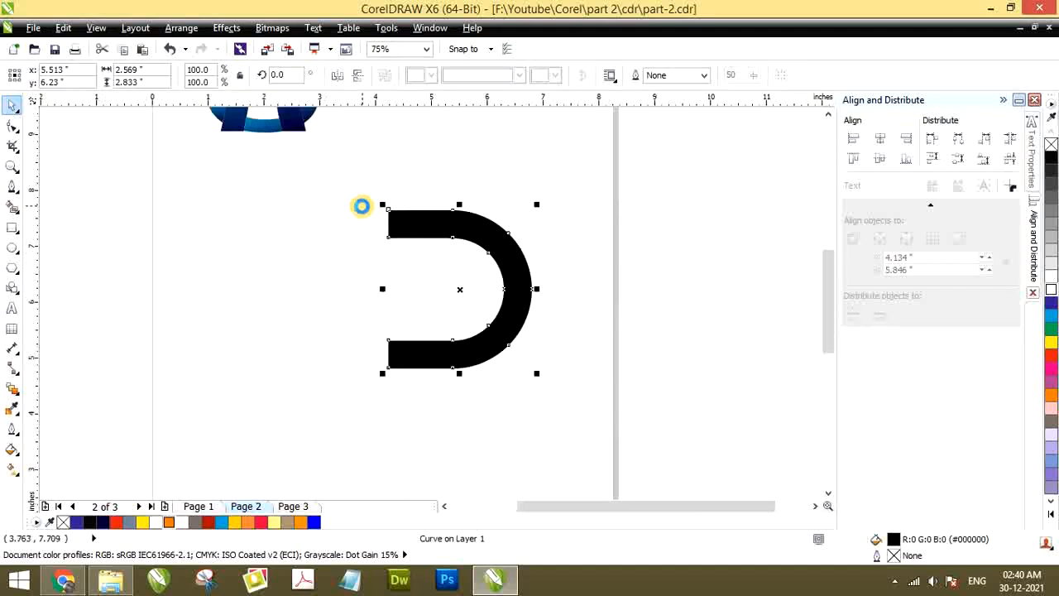
click(12, 129)
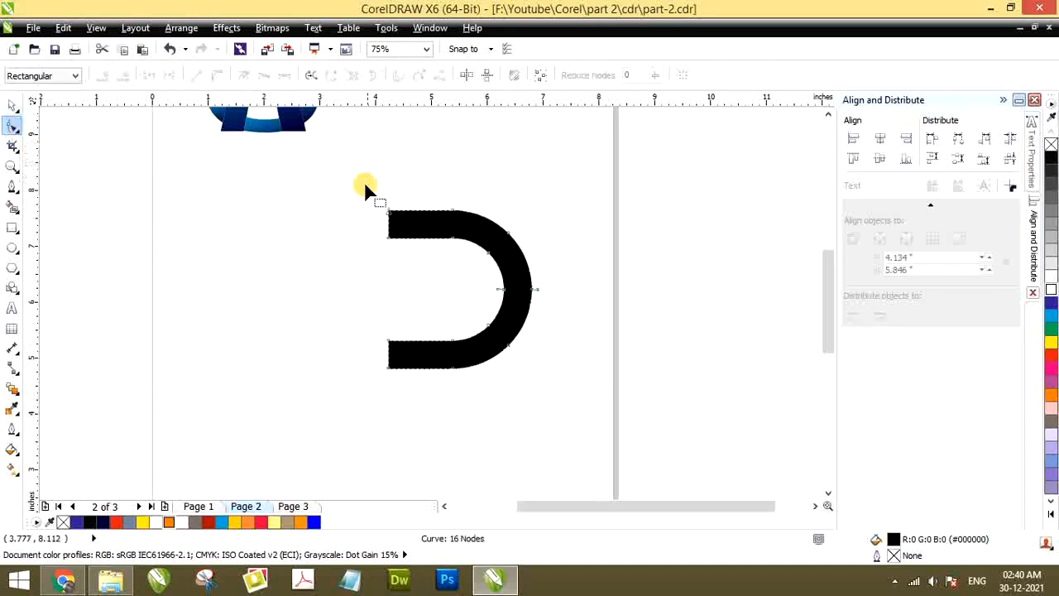
scroll(389, 209, up, 2)
click(389, 191)
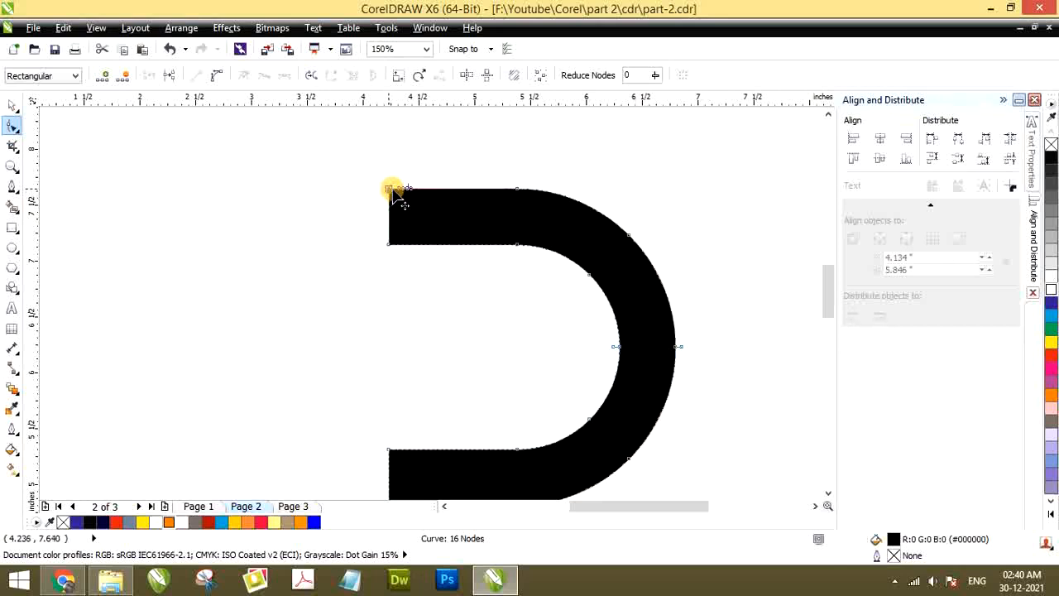
drag(394, 193, 433, 197)
Move the inner corner node of the half ring's lower arm inward along its top edge to match the upper slant
scroll(413, 301, down, 2)
scroll(400, 340, up, 2)
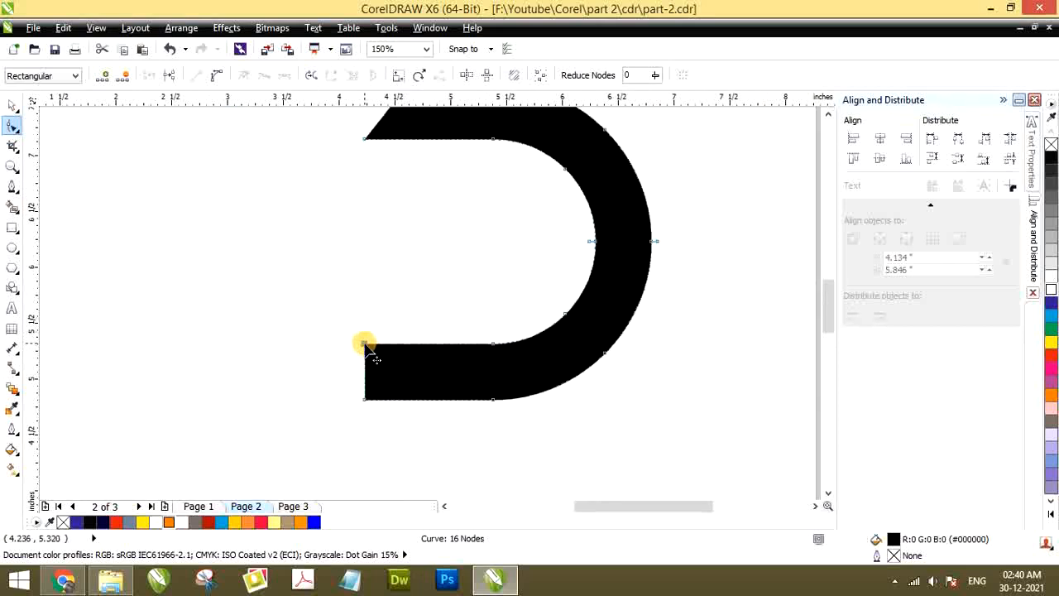
drag(364, 344, 402, 346)
scroll(393, 343, down, 2)
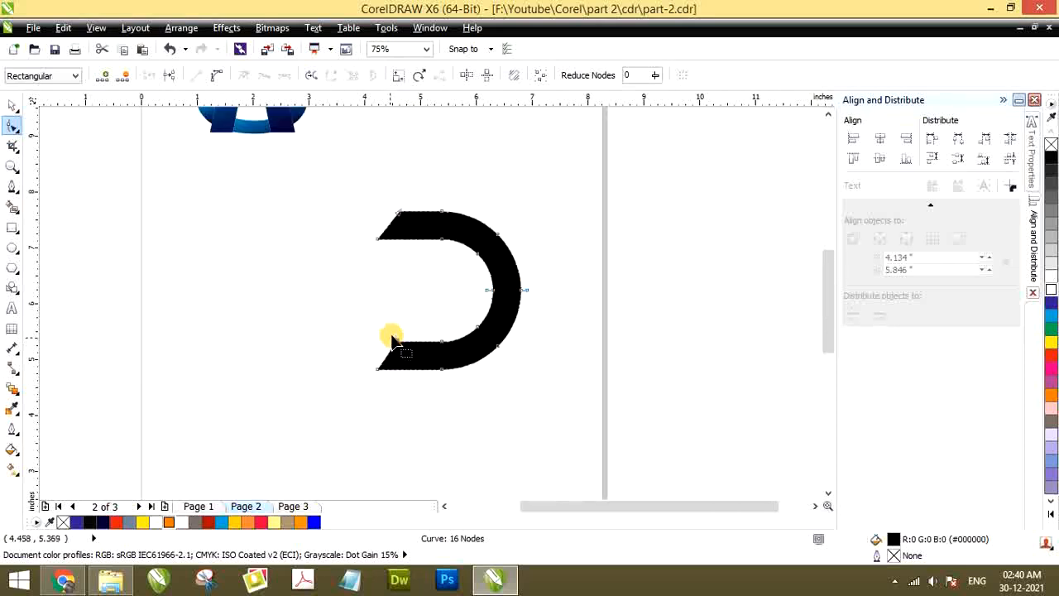
scroll(405, 228, up, 2)
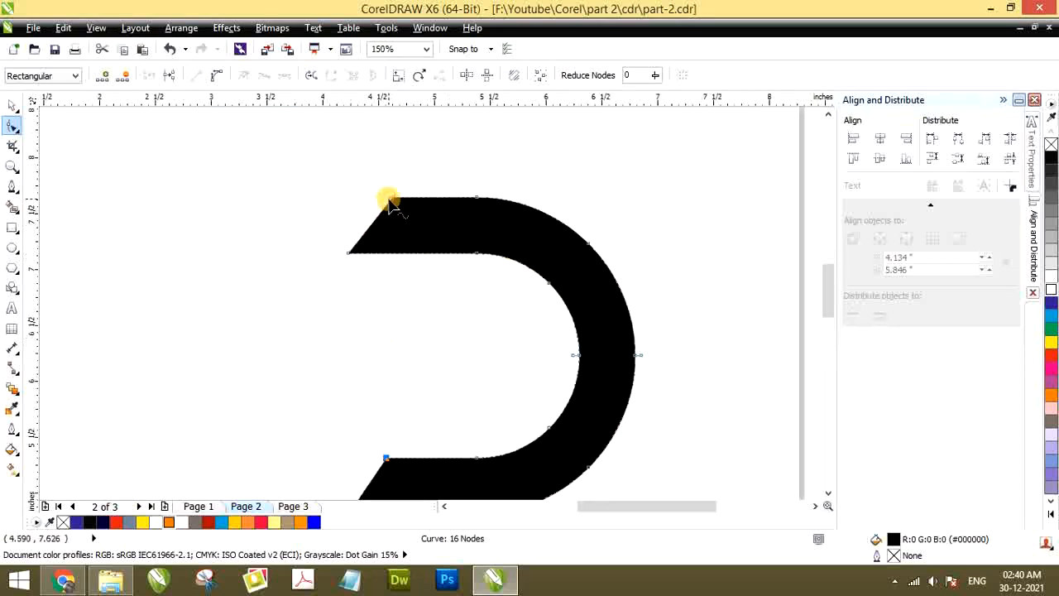
scroll(392, 205, down, 2)
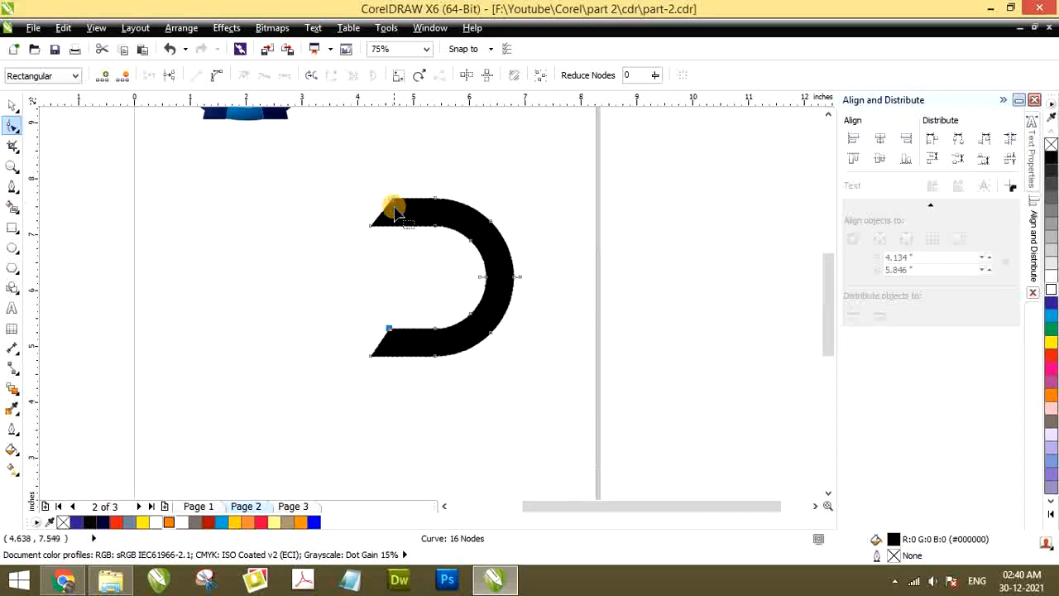
click(12, 227)
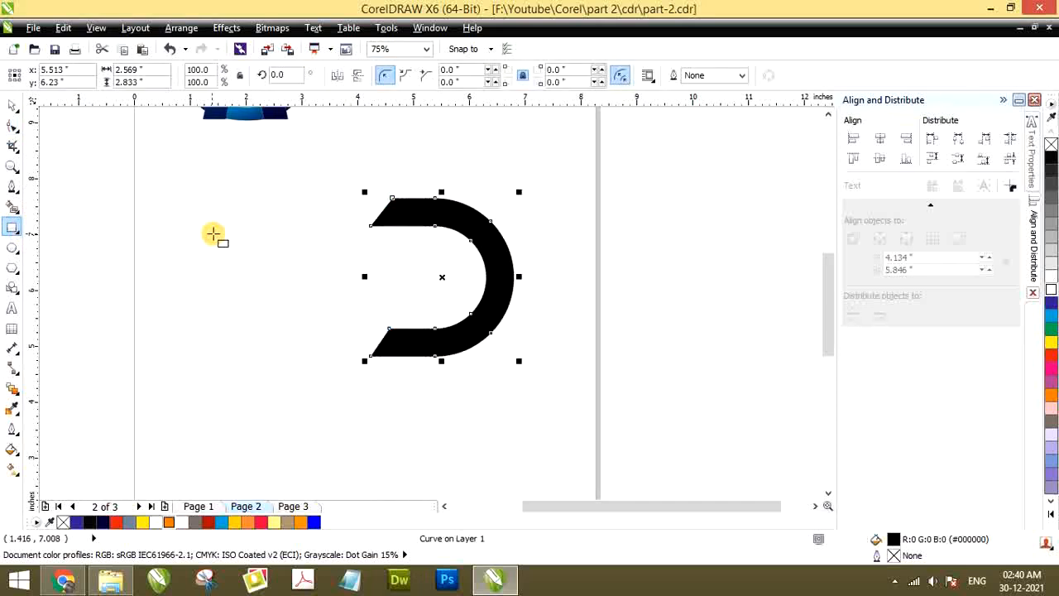
scroll(214, 240, down, 2)
scroll(298, 280, up, 2)
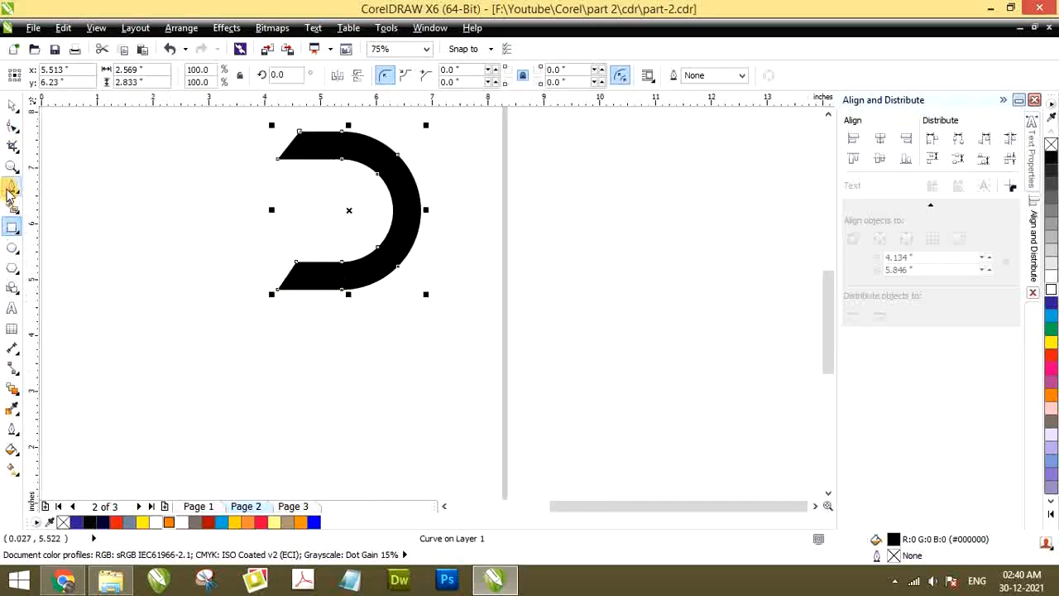
scroll(349, 252, down, 2)
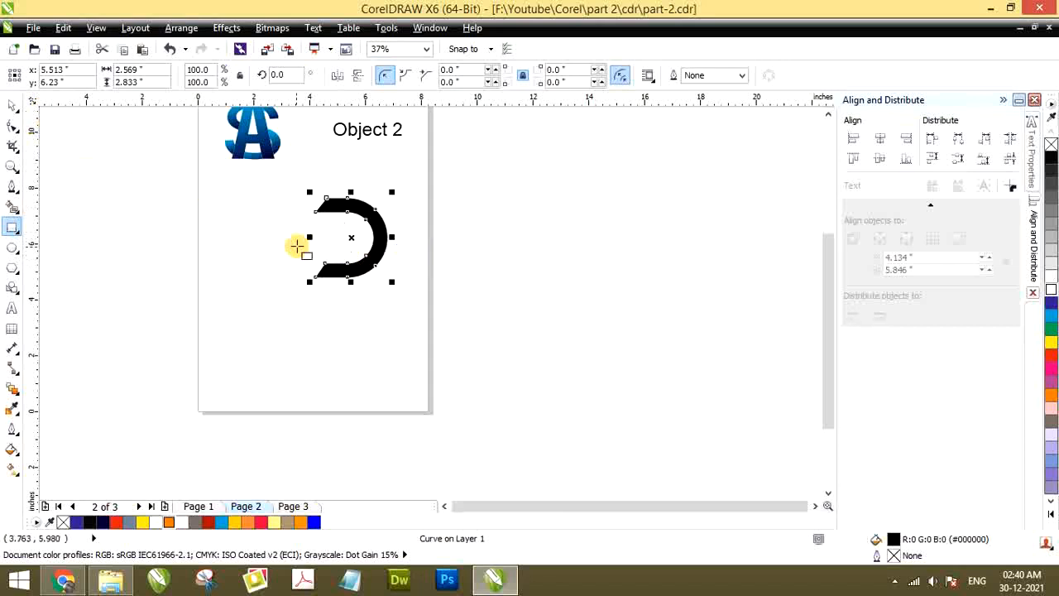
scroll(295, 247, up, 2)
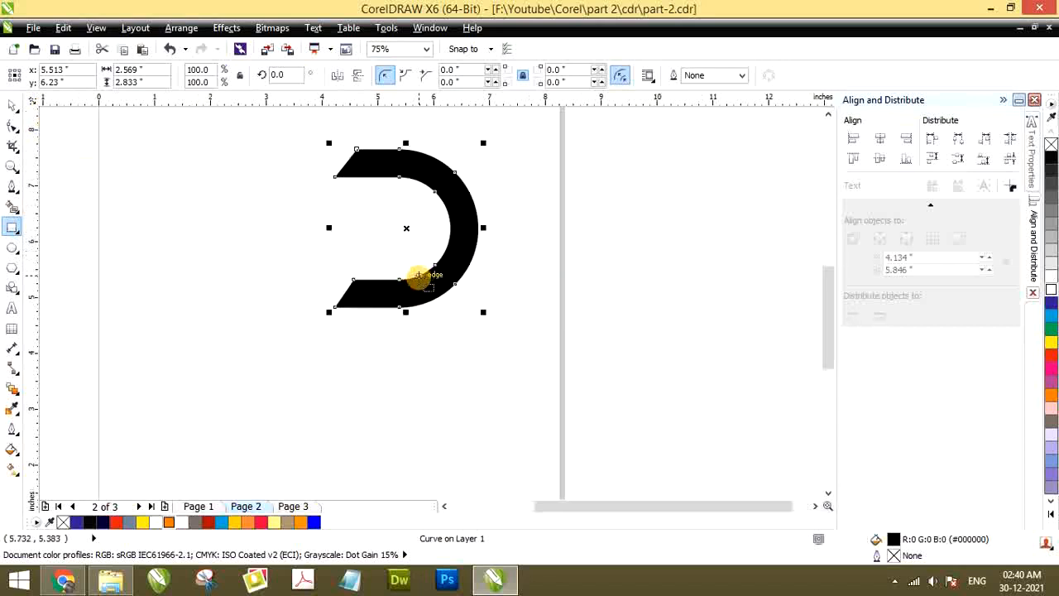
click(11, 187)
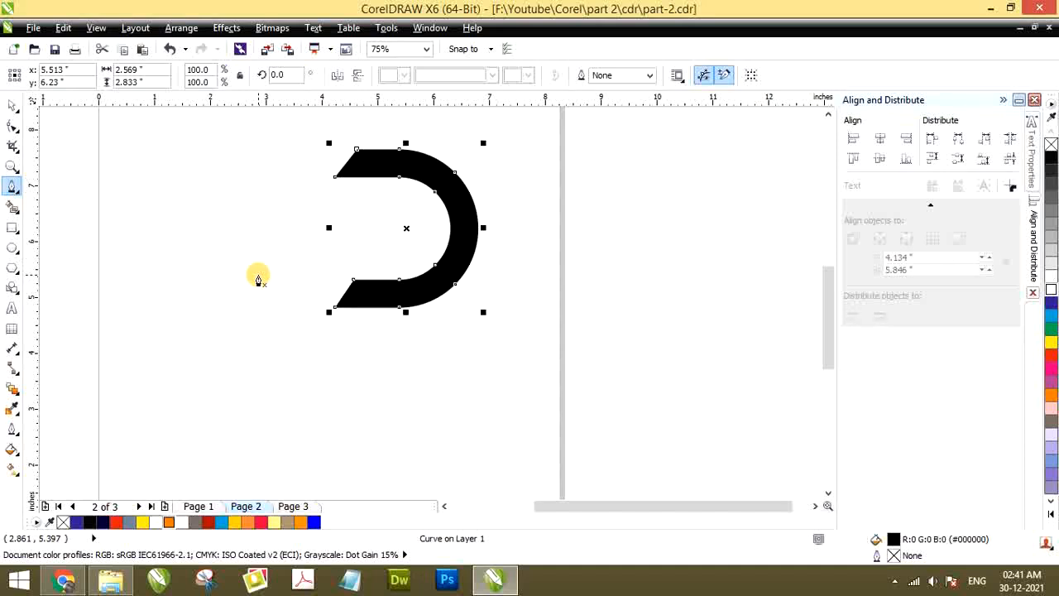
scroll(366, 326, up, 2)
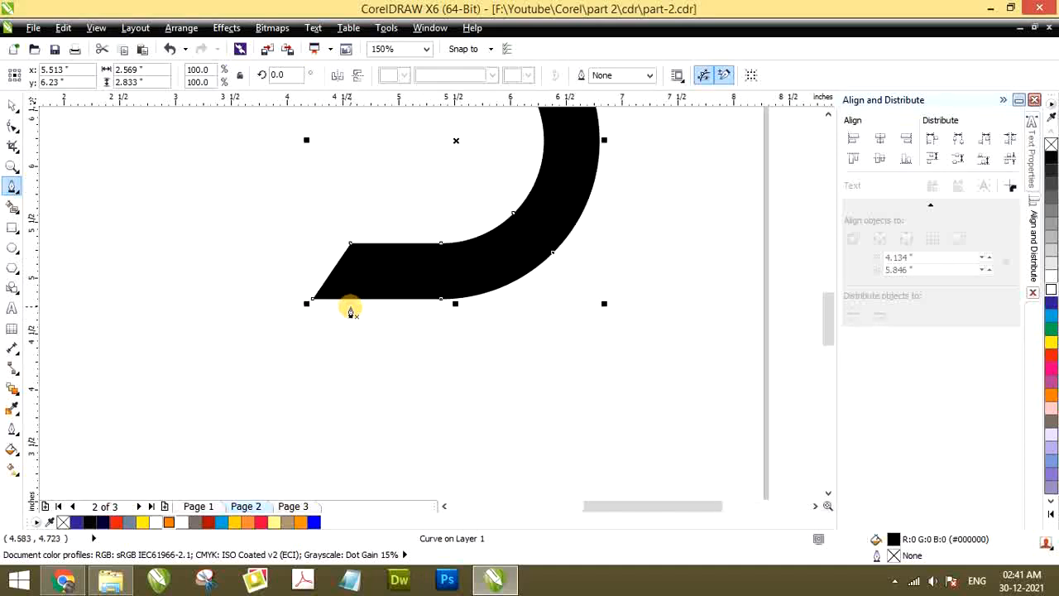
scroll(336, 270, down, 2)
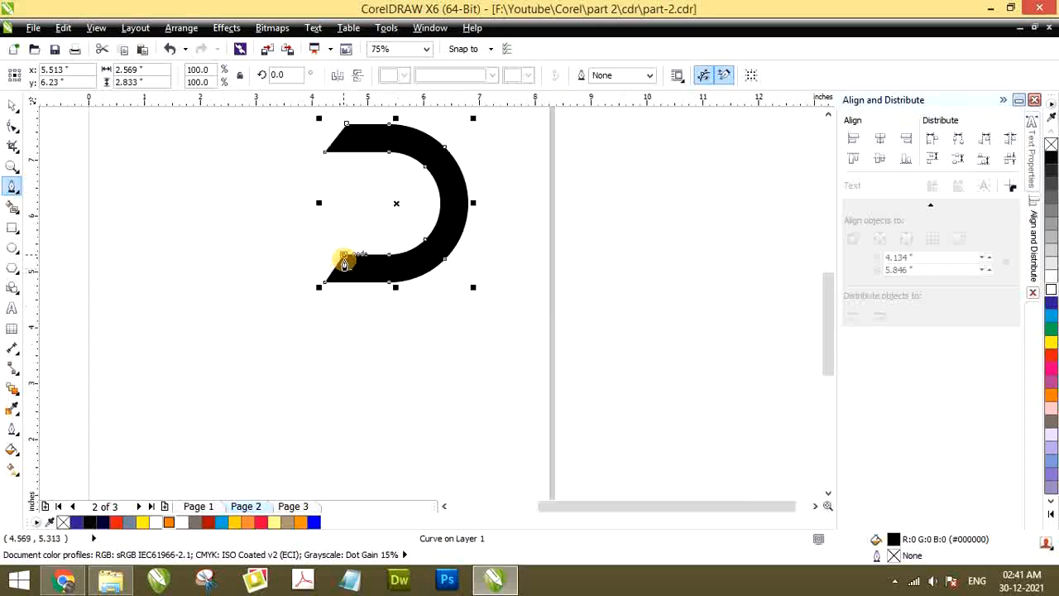
scroll(344, 264, up, 2)
scroll(343, 261, down, 2)
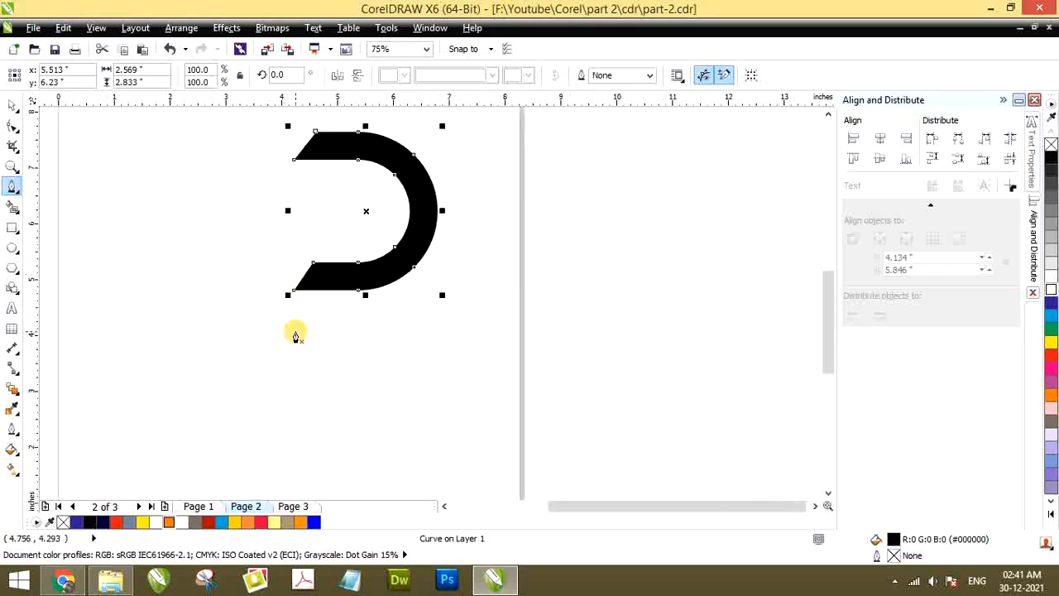
Draw a narrow upright rectangle about 0.46 by 2.35 inches below and left of the half ring, and select it
click(13, 227)
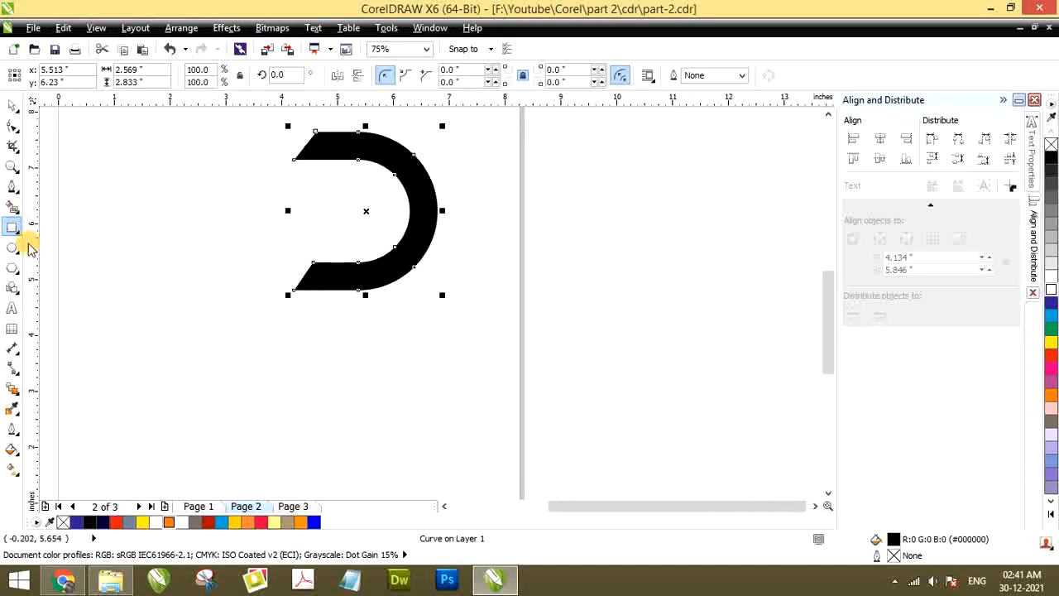
drag(211, 236, 237, 368)
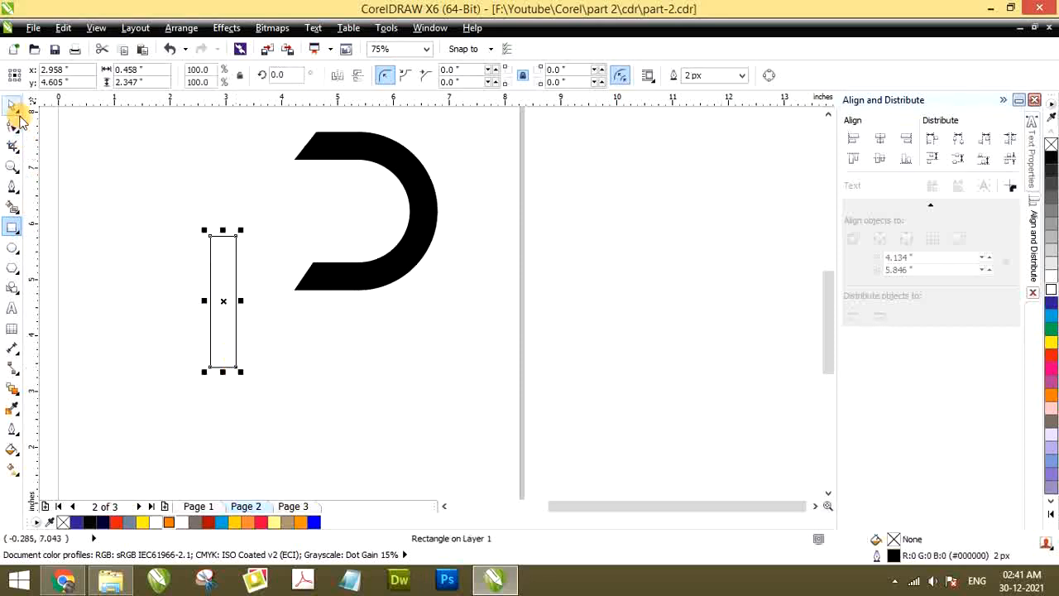
click(12, 108)
click(229, 253)
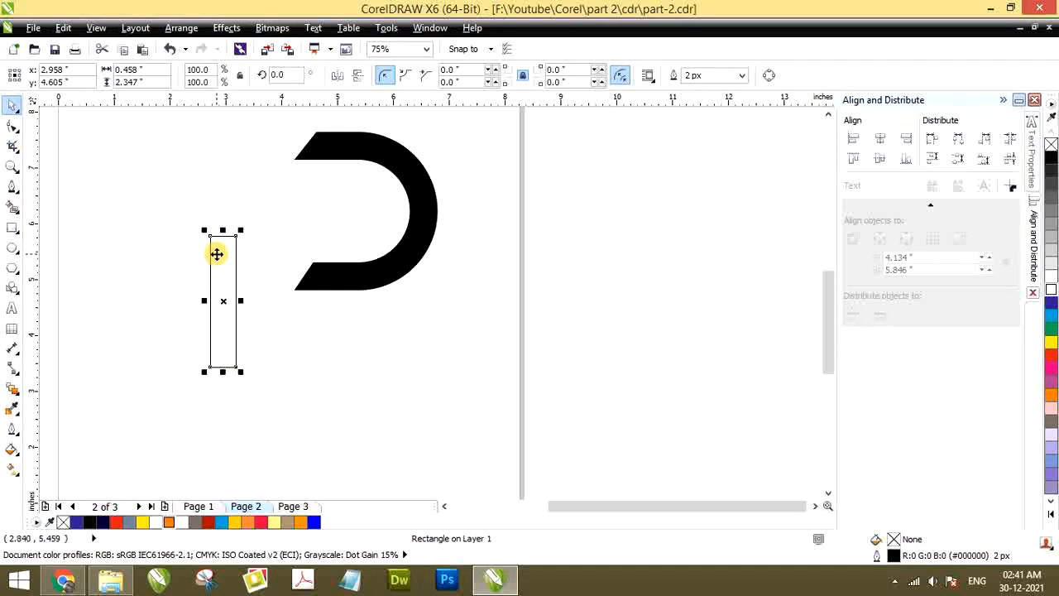
Try rotating the narrow rectangle by 30 degrees, and undo the rotation
double_click(292, 75)
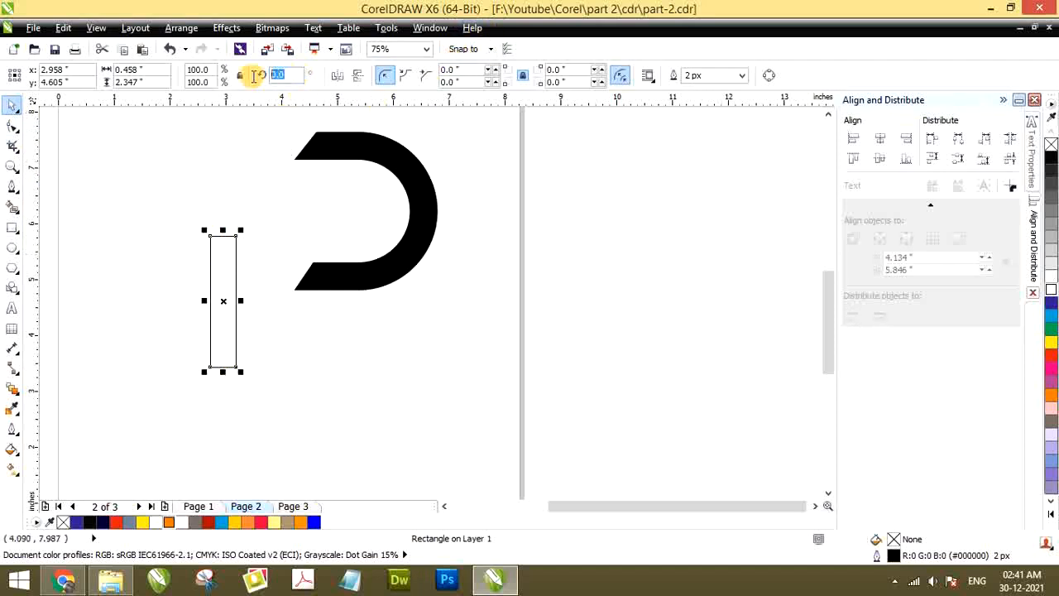
click(292, 74)
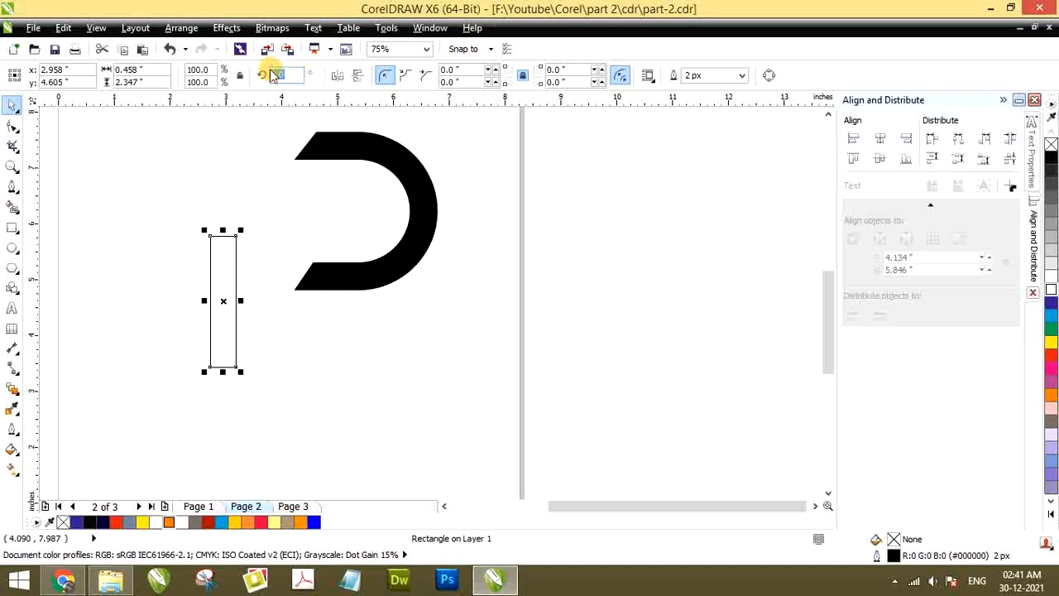
text(30)
key(Return)
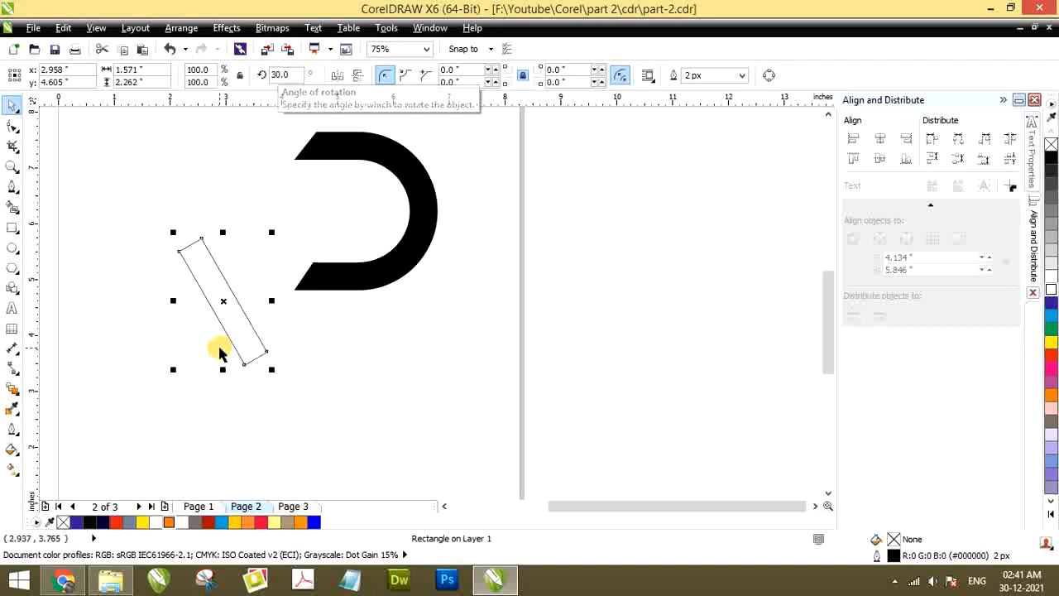
key(ctrl+z)
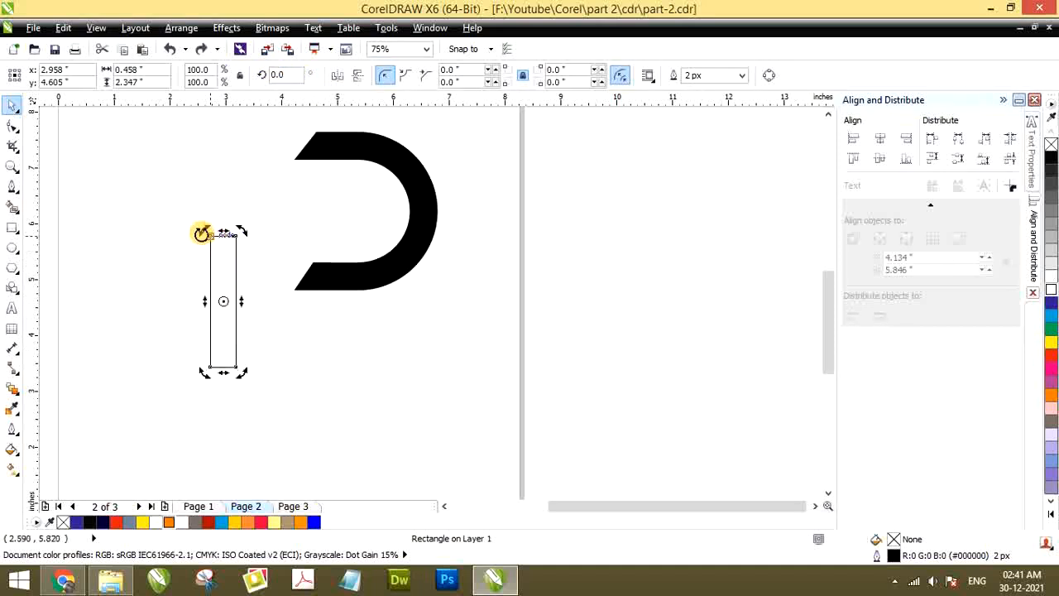
Rotate the narrow rectangle freehand to about 39.5 degrees and move it across the half ring's lower slanted end
drag(202, 231, 166, 261)
key(Escape)
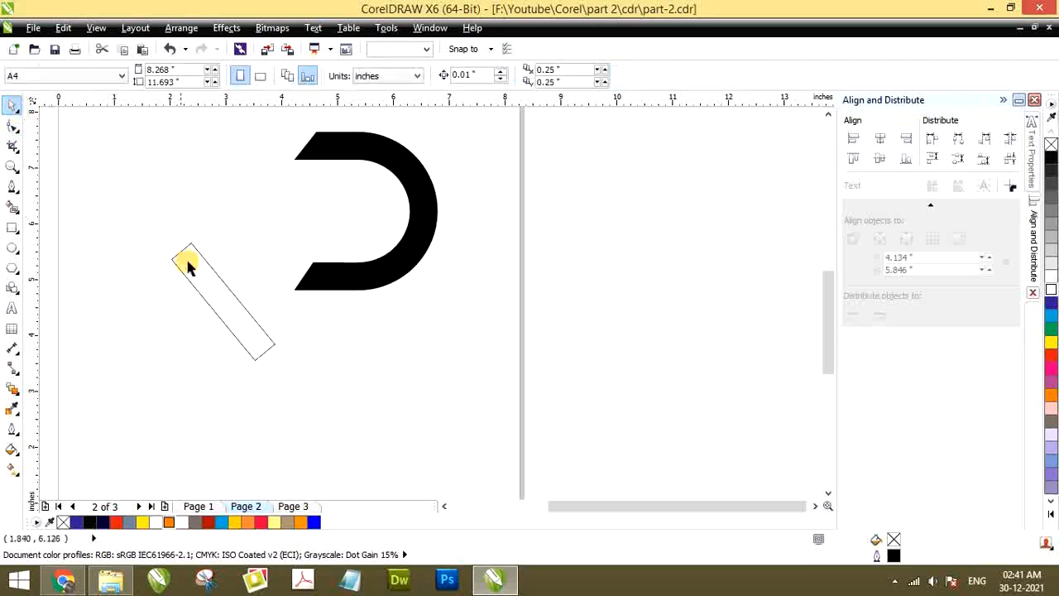
drag(190, 268, 318, 295)
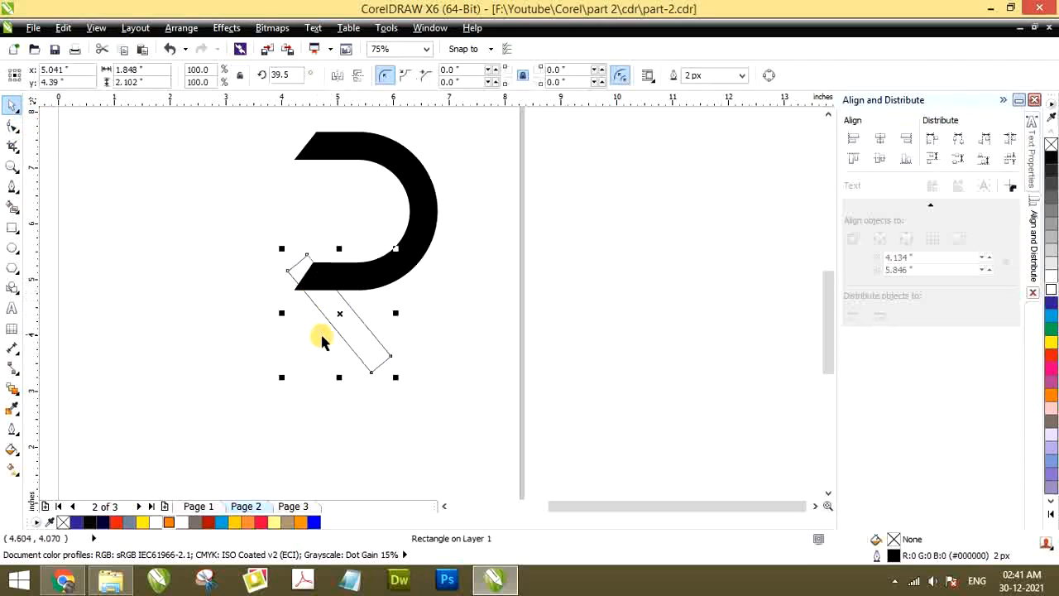
Enlarge the tilted rectangle proportionally to about 110% so its right edge meets the lower arm's inner corner
mouse_move(281, 377)
mouse_down()
mouse_move(274, 384)
mouse_move(279, 374)
mouse_up()
scroll(306, 259, up, 2)
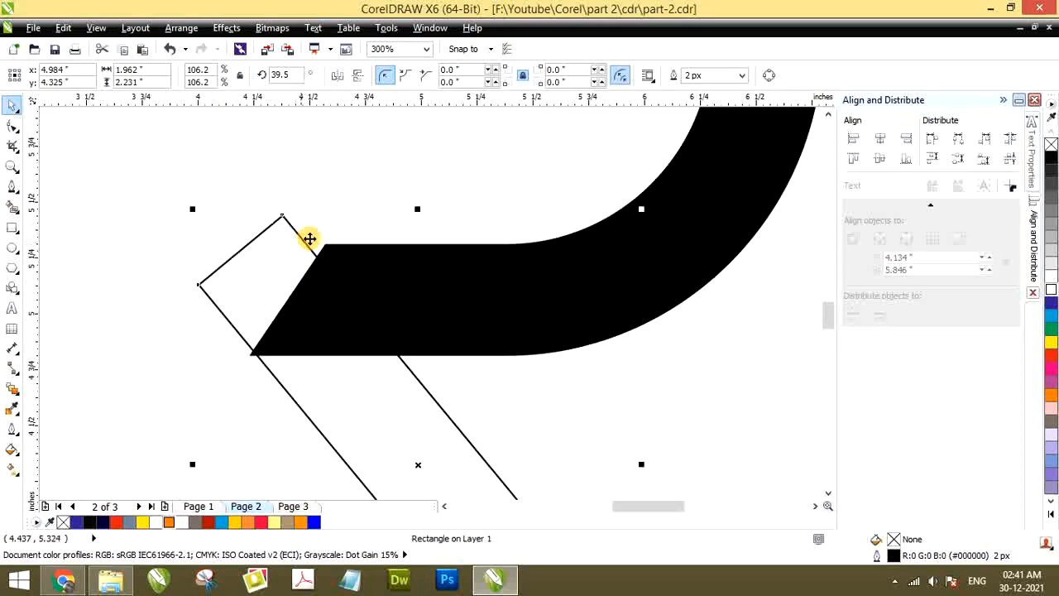
drag(639, 211, 655, 192)
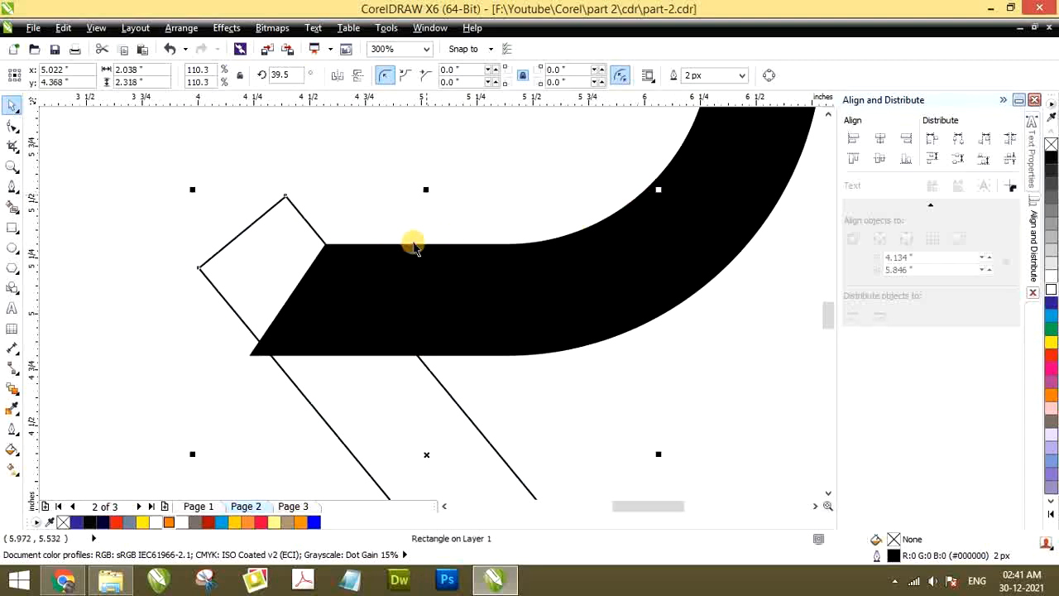
scroll(327, 243, up, 8)
scroll(370, 219, down, 8)
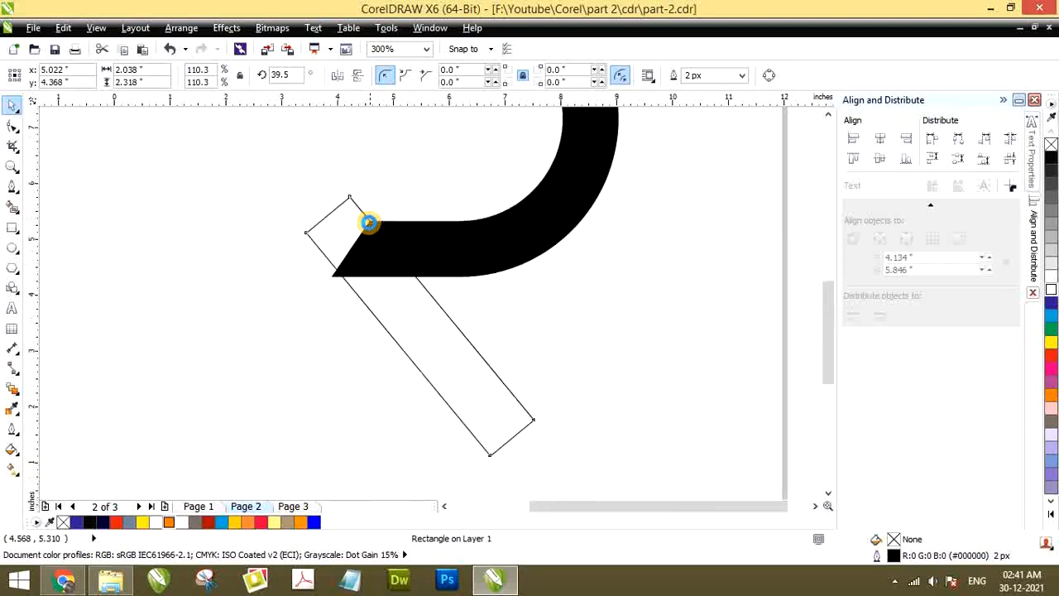
Stretch the tilted rectangle horizontally to about 2.16 inches wide so its left edge meets the lower arm's pointed tip
scroll(300, 335, up, 2)
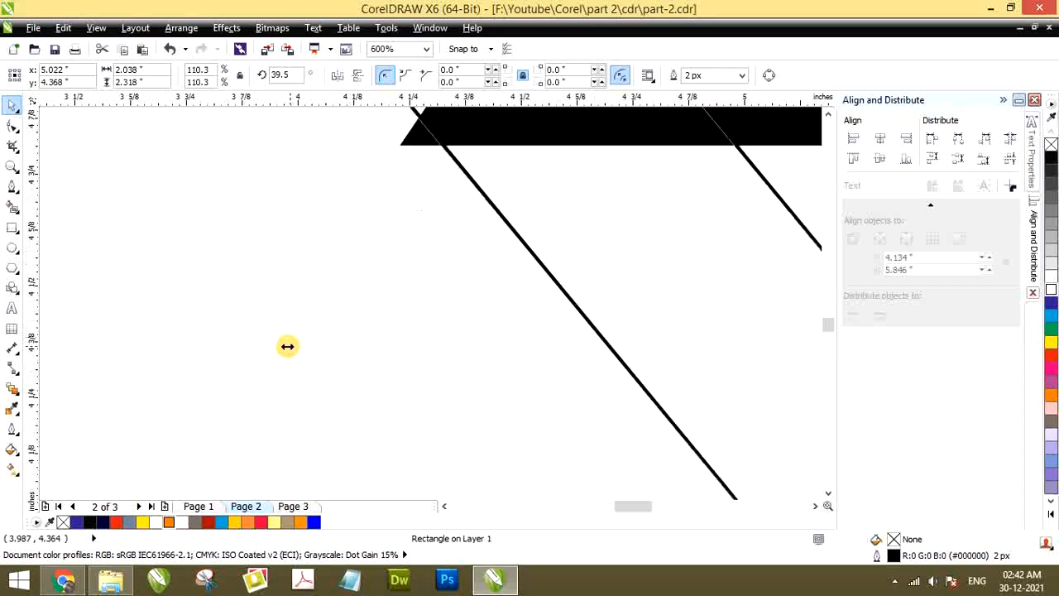
drag(287, 345, 226, 414)
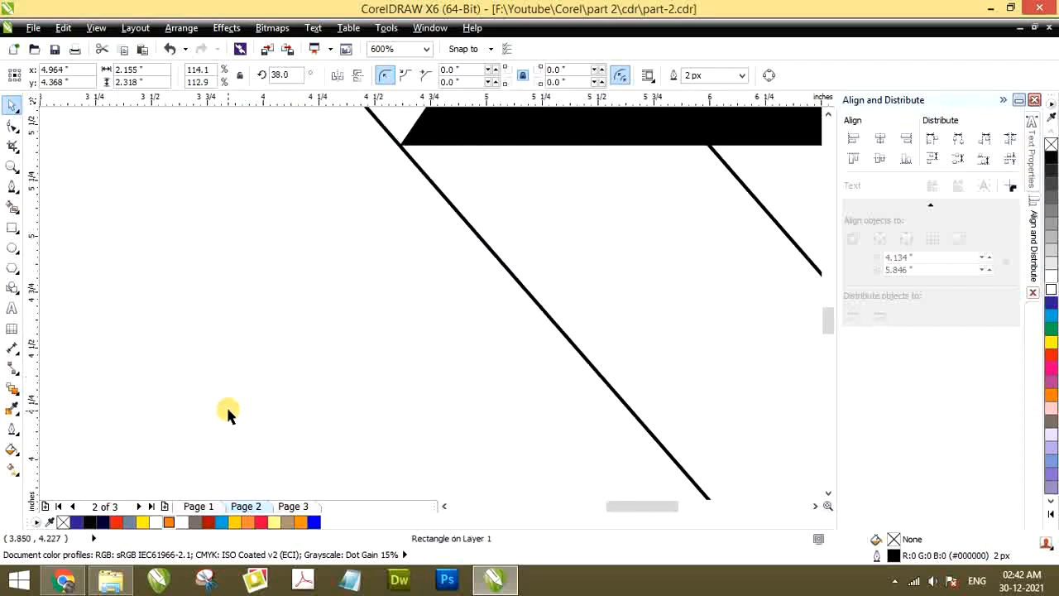
scroll(314, 305, down, 4)
scroll(309, 314, up, 2)
scroll(366, 274, down, 2)
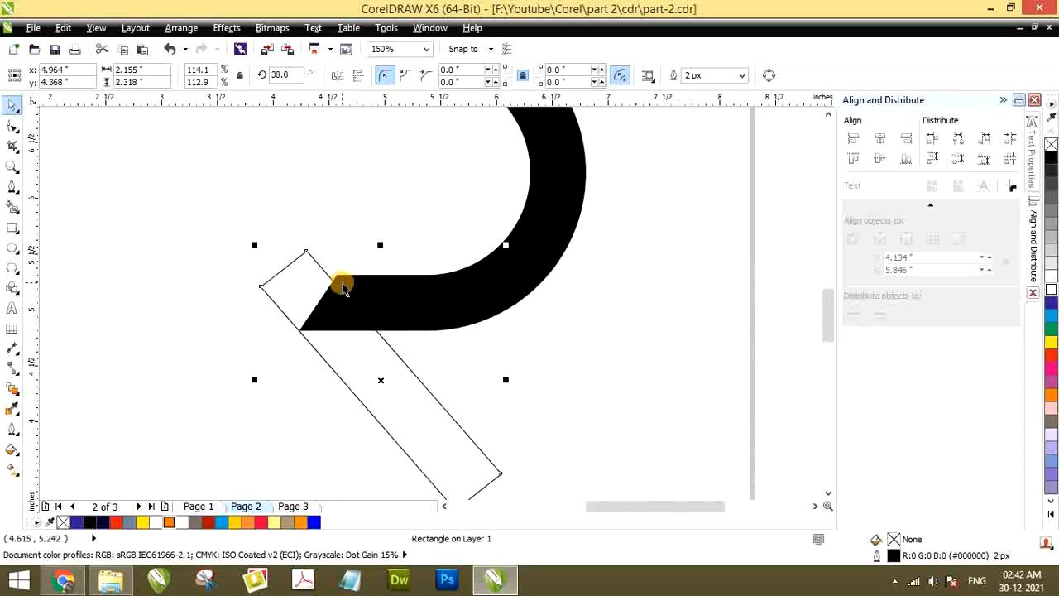
Stretch the tilted rectangle vertically to about 2.42 inches tall
scroll(381, 247, up, 2)
drag(378, 253, 385, 228)
scroll(354, 265, down, 2)
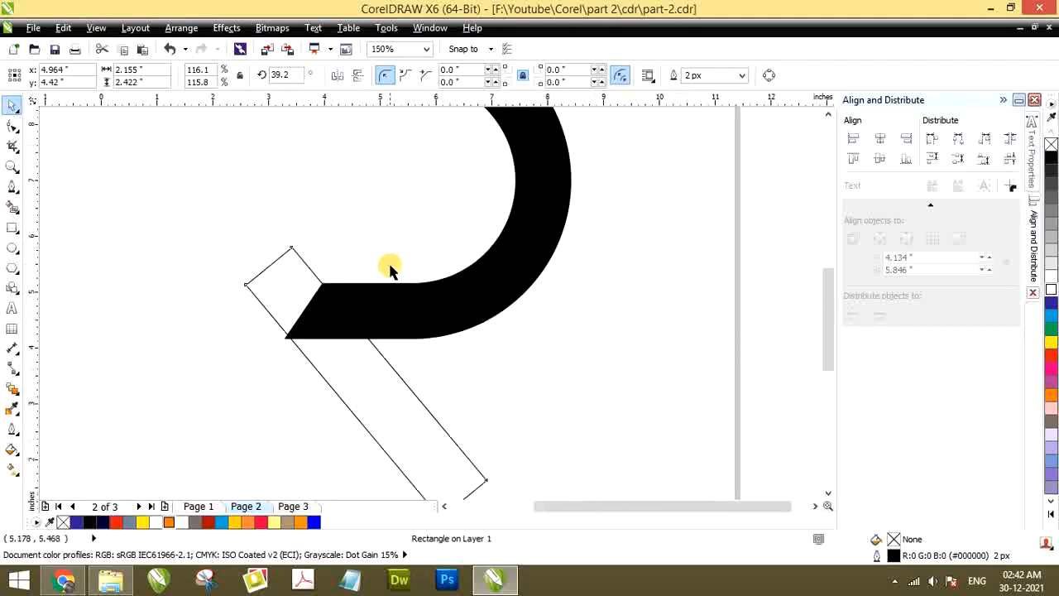
Move the tilted rectangle slightly down and right so its long edges meet the lower arm's inner corner and pointed tip
scroll(385, 334, down, 1)
scroll(374, 313, up, 1)
drag(374, 314, 383, 326)
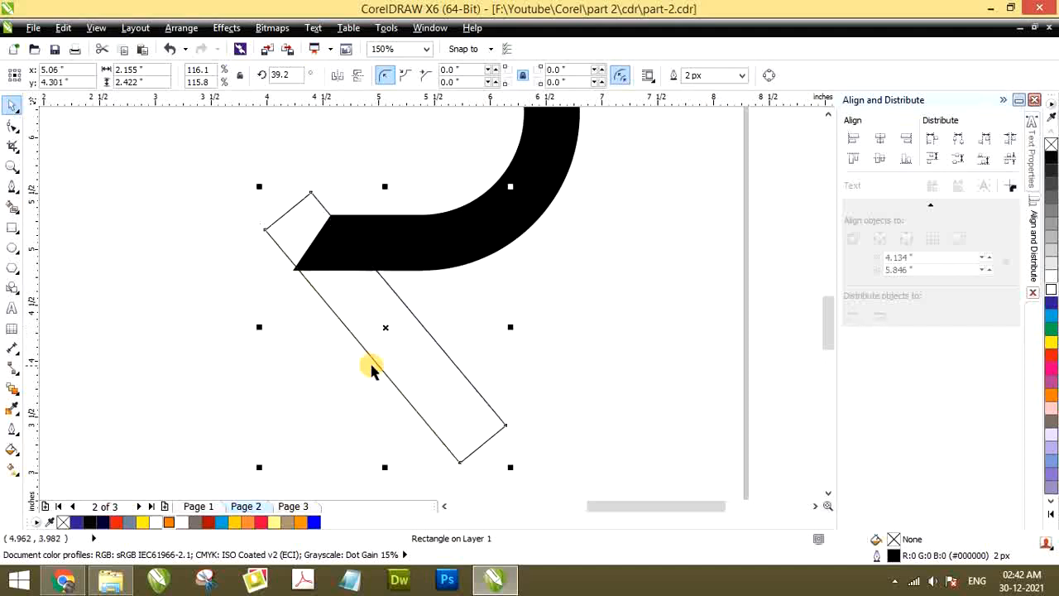
scroll(371, 298, down, 2)
scroll(351, 302, up, 2)
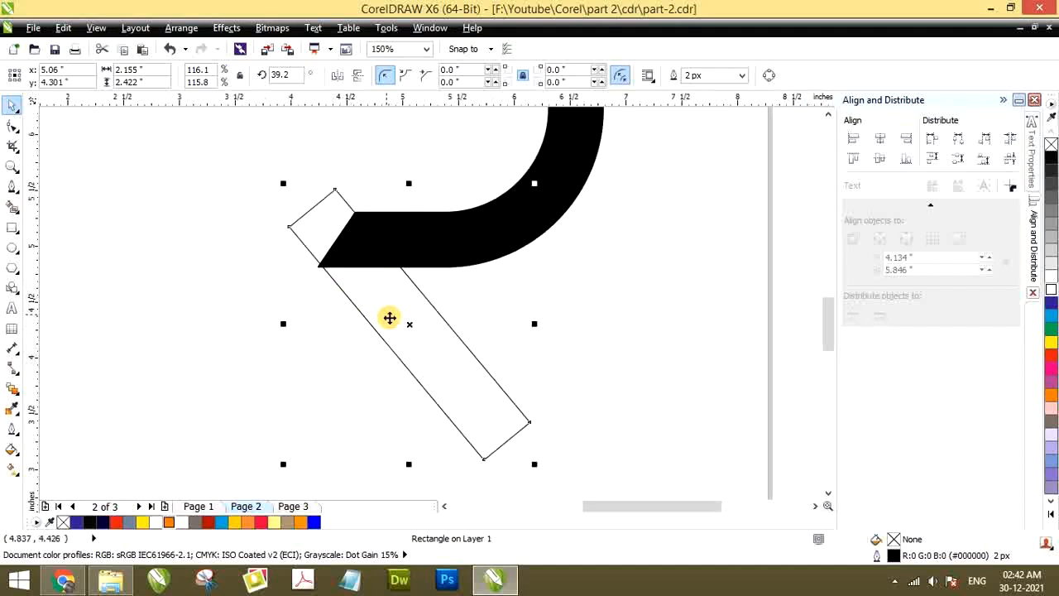
scroll(388, 312, down, 4)
scroll(385, 345, up, 2)
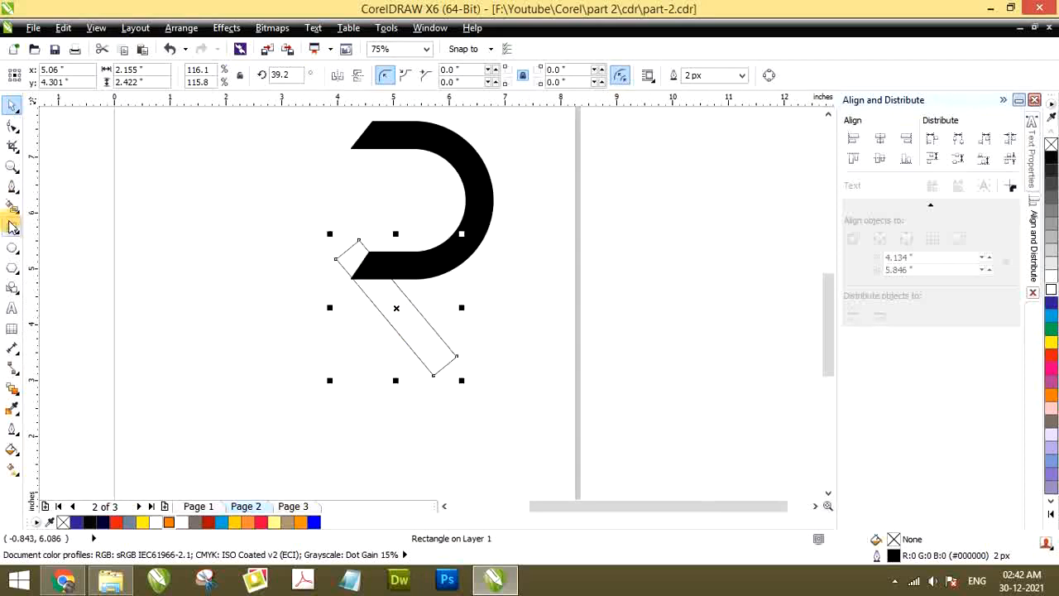
scroll(359, 232, up, 2)
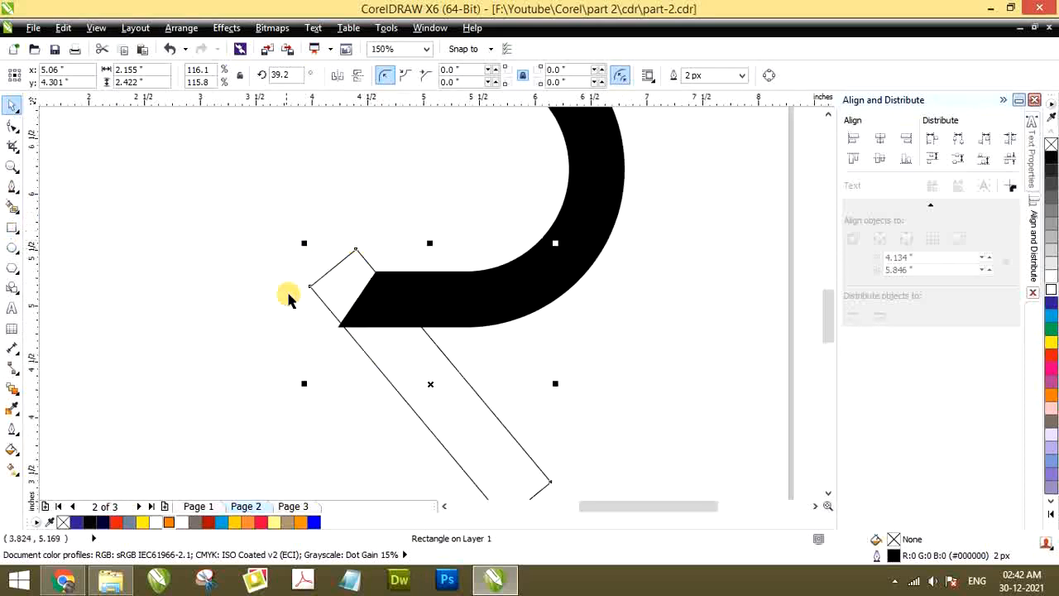
Convert the tilted rectangle to curves for node editing with the Shape tool
click(11, 132)
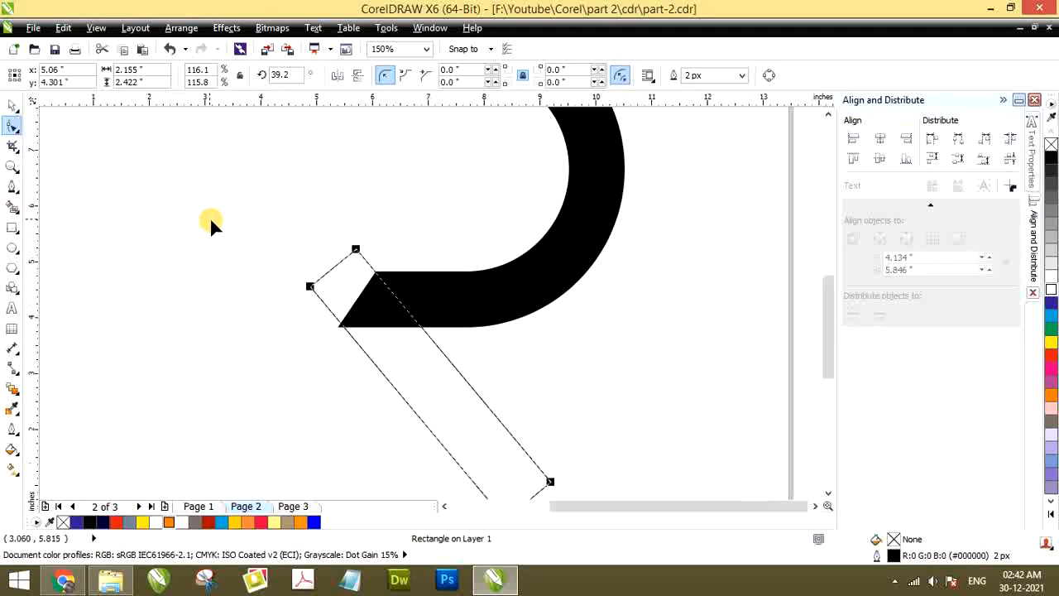
scroll(244, 255, down, 3)
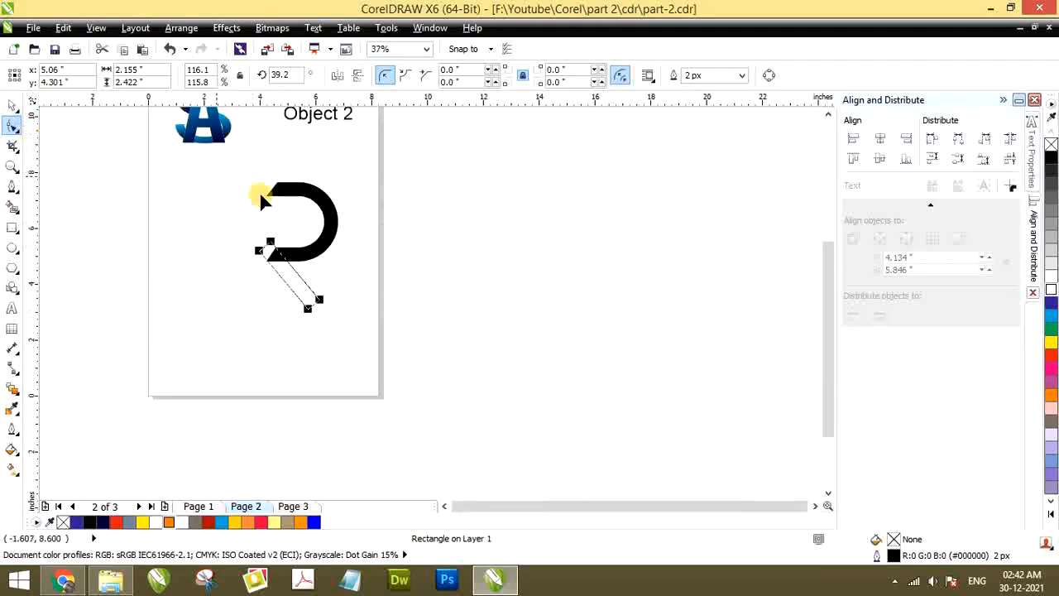
scroll(228, 265, up, 3)
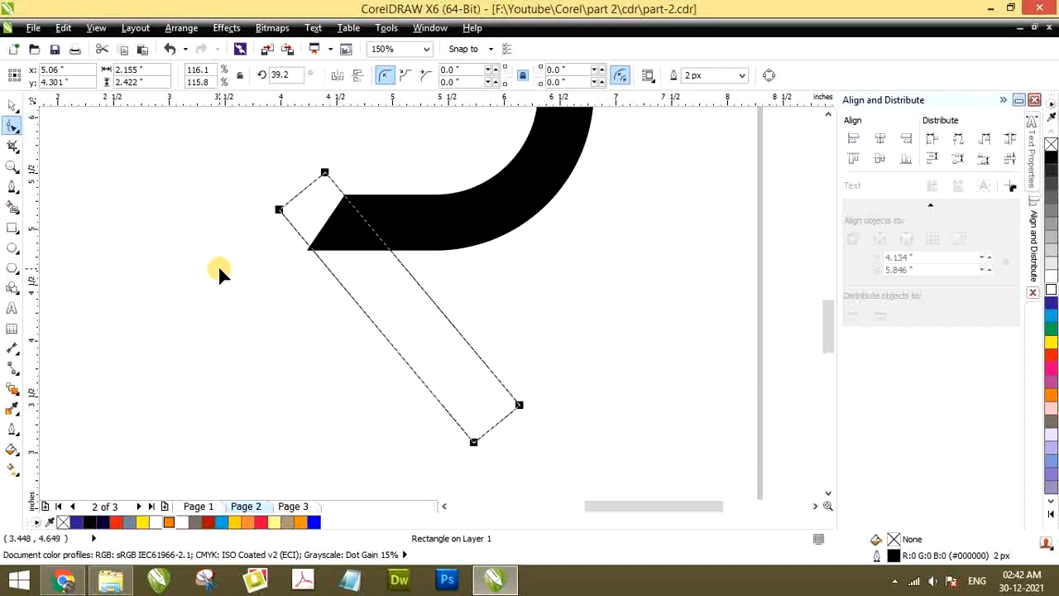
key(ctrl+q)
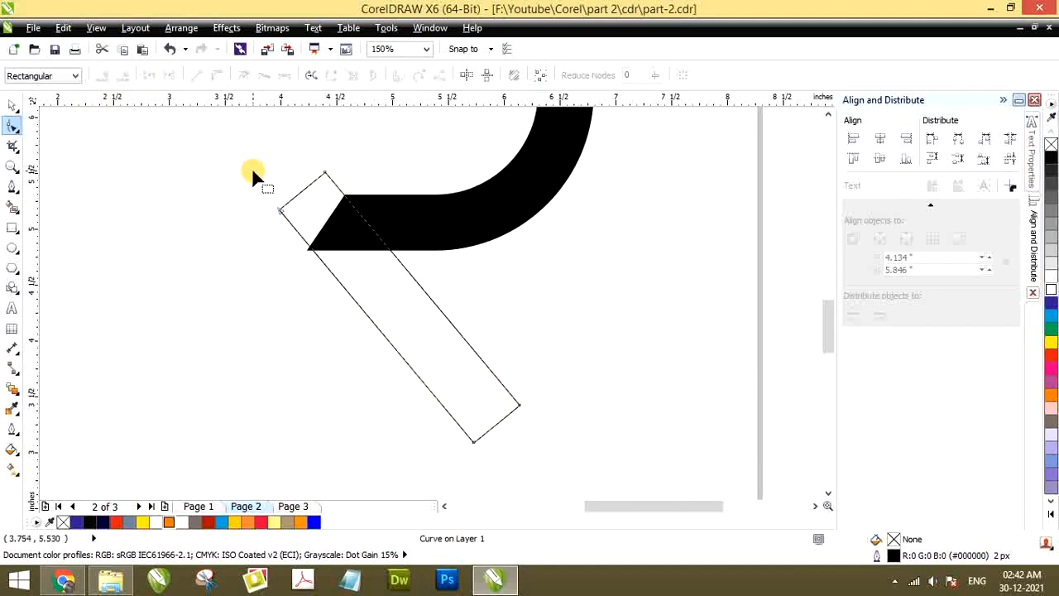
key(ctrl+z)
click(96, 28)
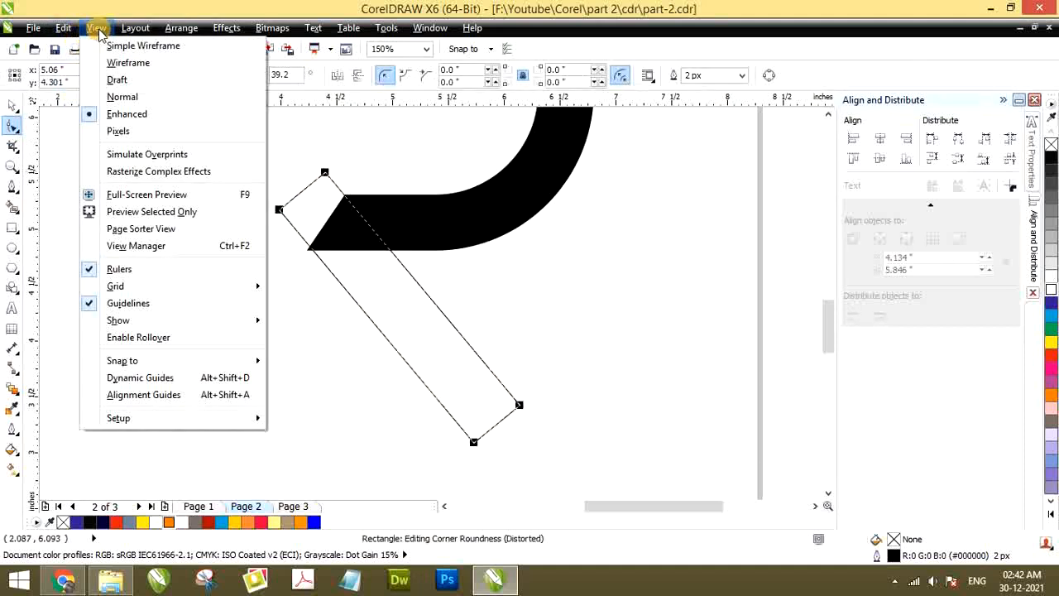
mouse_move(62, 32)
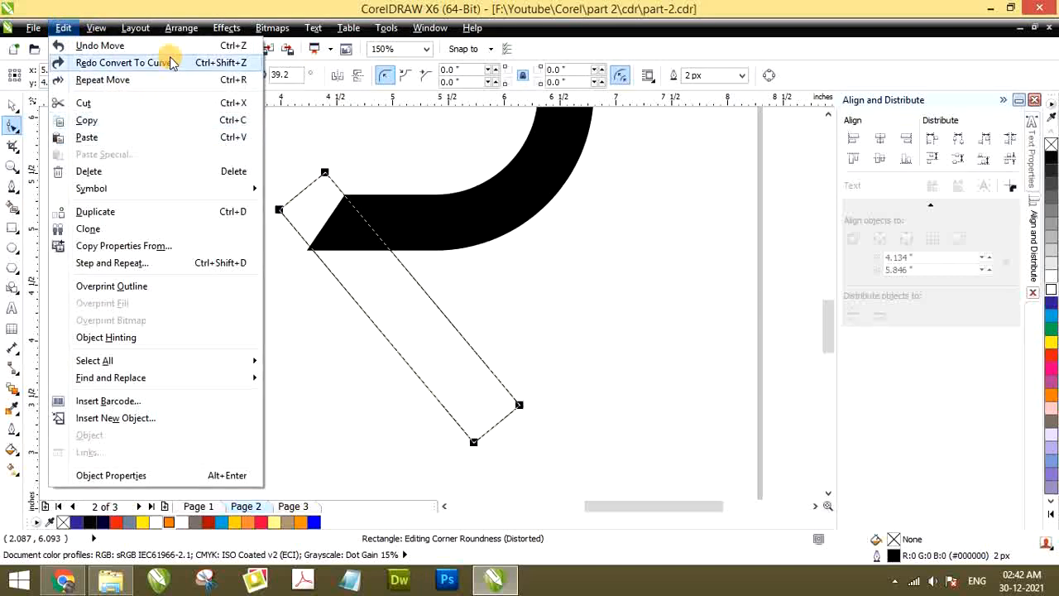
mouse_move(173, 31)
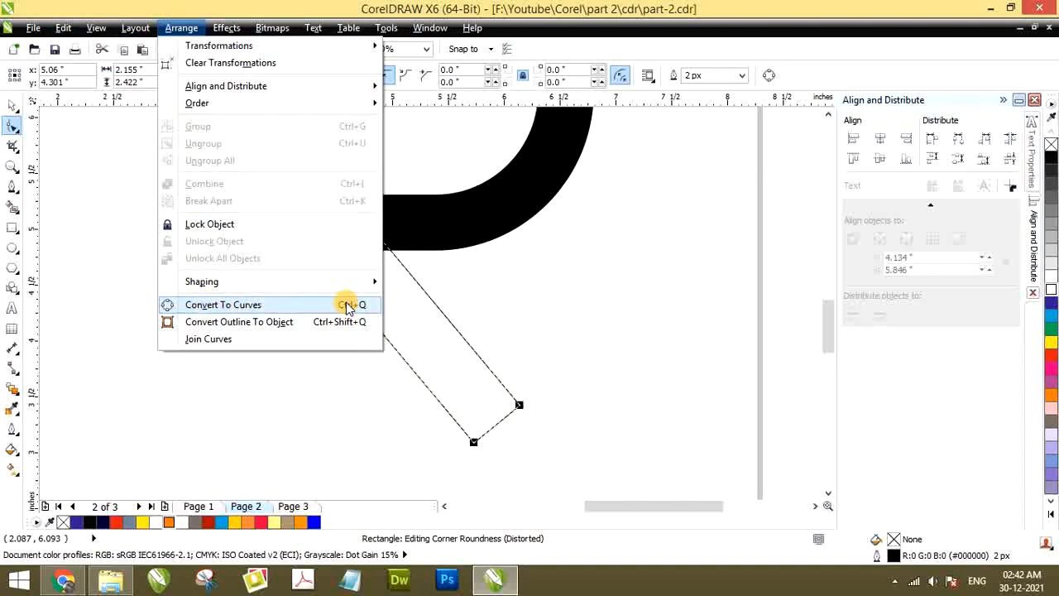
click(78, 220)
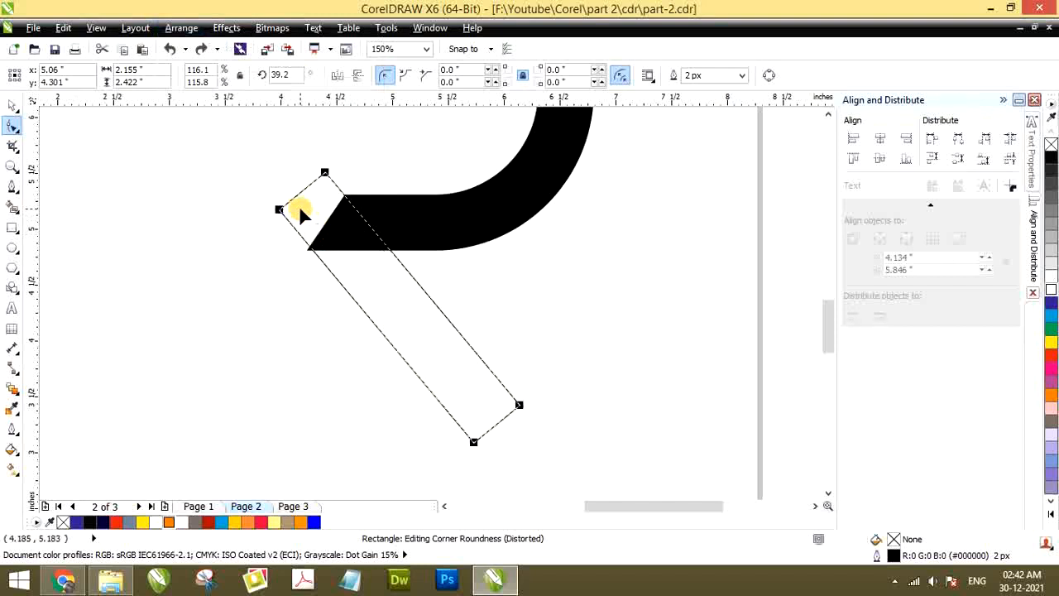
key(ctrl+q)
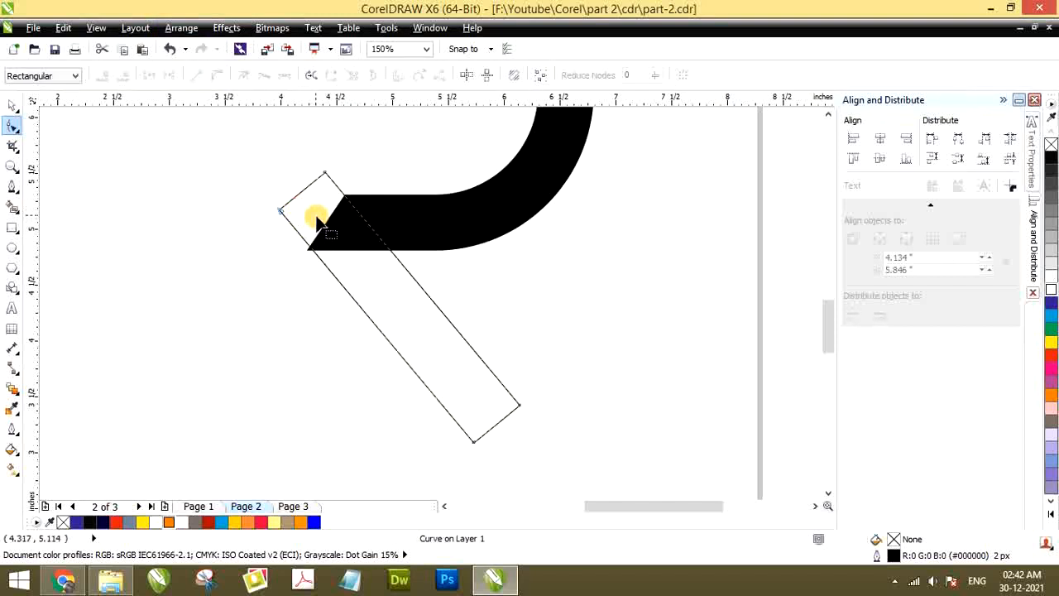
Try pulling the tilted bar's top node up and away from the arm's corner, and undo the move
click(325, 175)
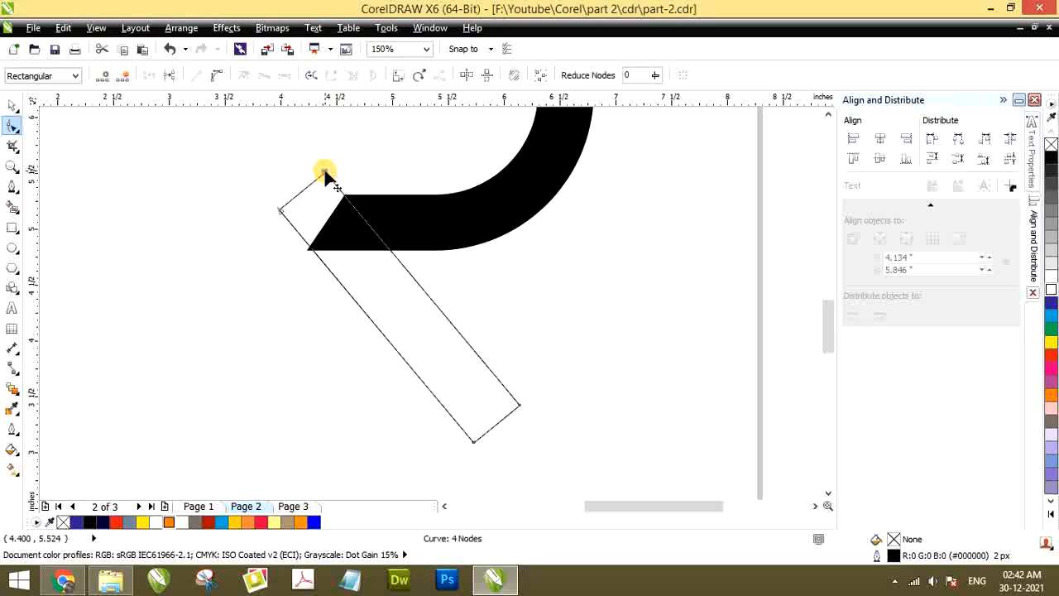
click(281, 212)
click(519, 405)
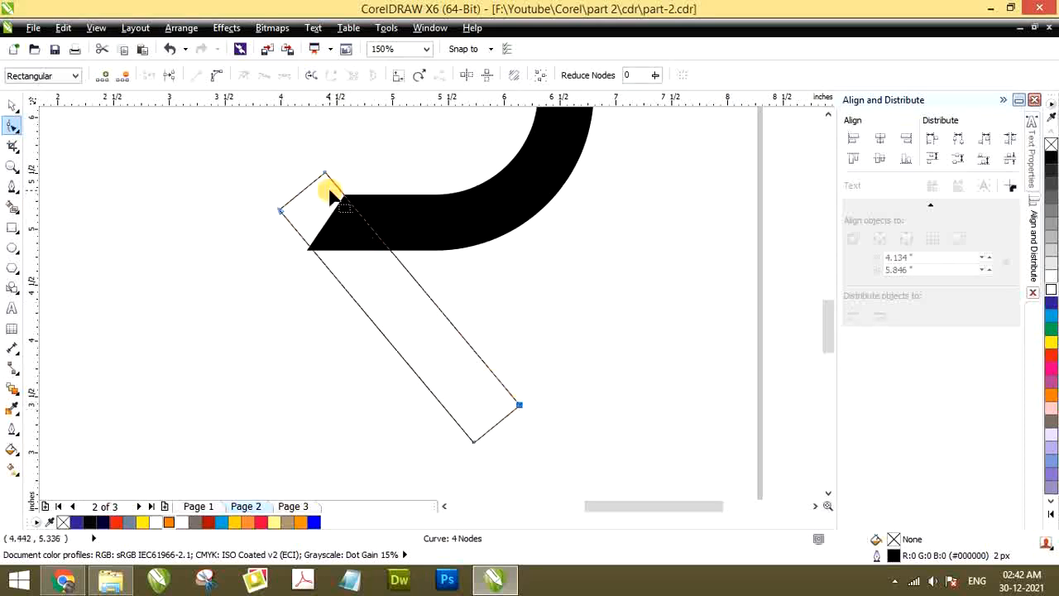
drag(325, 173, 382, 153)
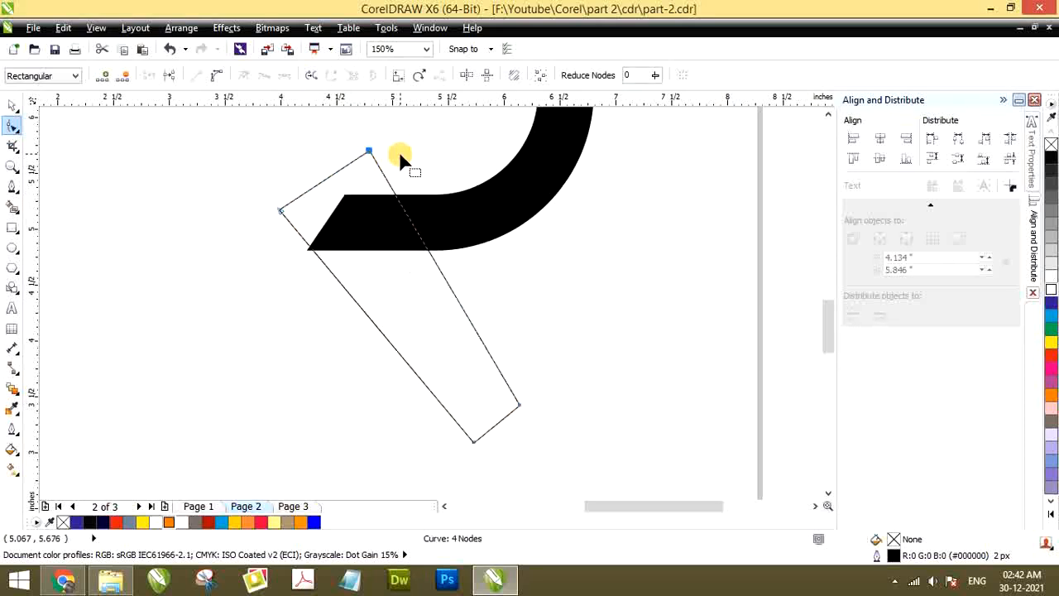
key(ctrl+z)
Move the tilted bar's two upper nodes onto the lower arm's inner corner and pointed tip
scroll(331, 177, up, 1)
scroll(315, 170, up, 1)
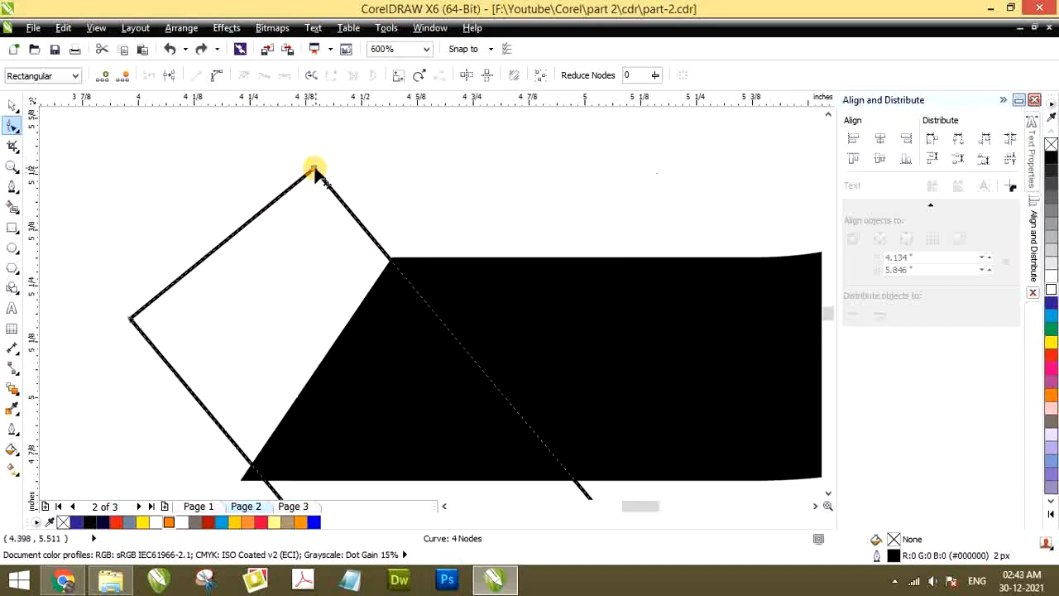
drag(315, 170, 389, 259)
scroll(382, 240, down, 3)
scroll(308, 236, up, 1)
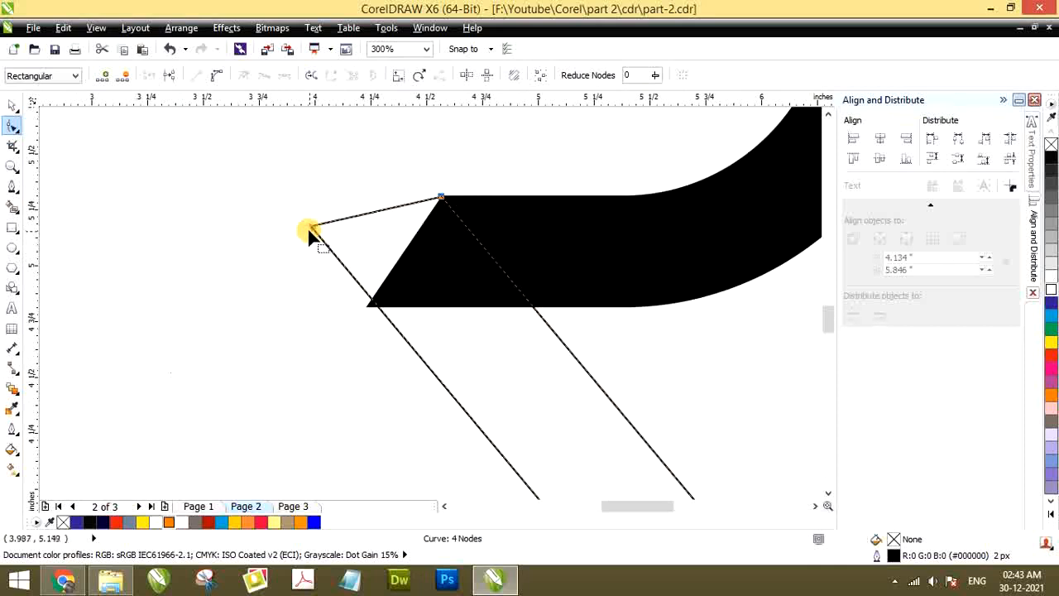
drag(309, 231, 357, 305)
scroll(356, 305, up, 2)
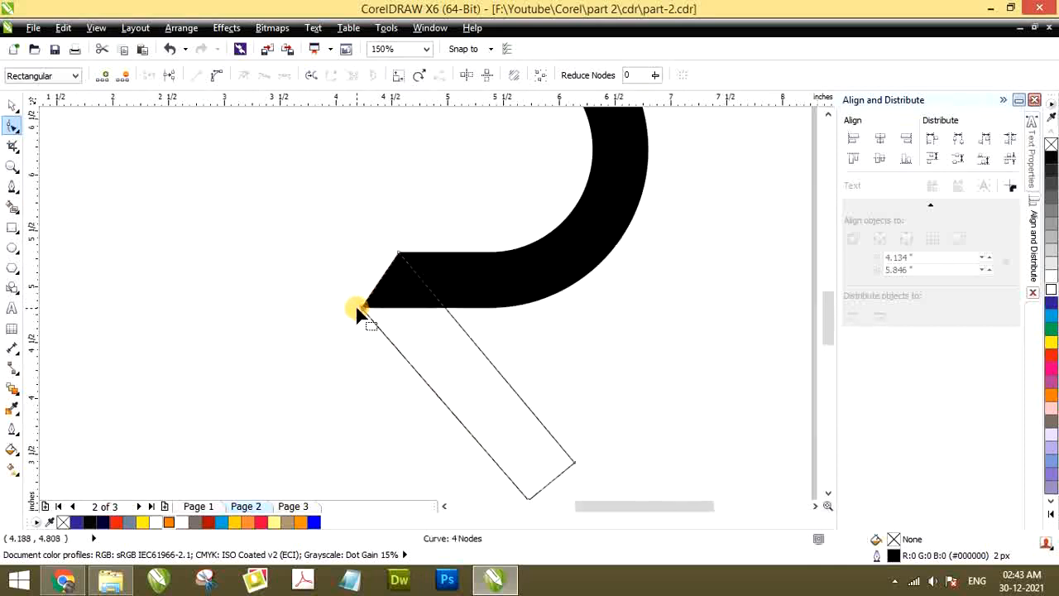
scroll(352, 310, up, 4)
scroll(344, 302, down, 6)
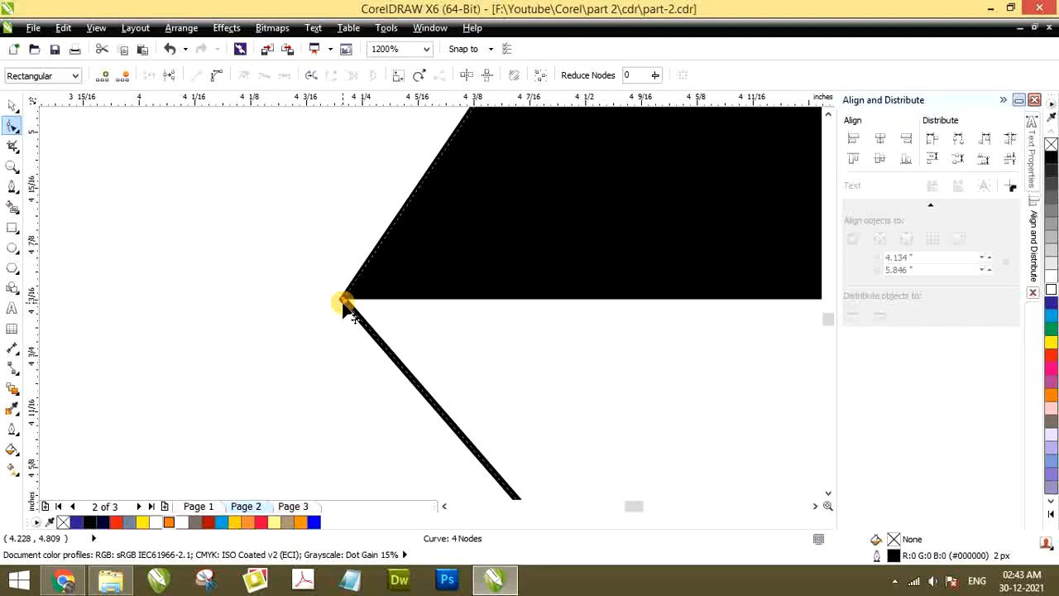
Fine-tune the tilted bar's top node so it sits exactly on the lower arm's inner corner
scroll(442, 203, up, 10)
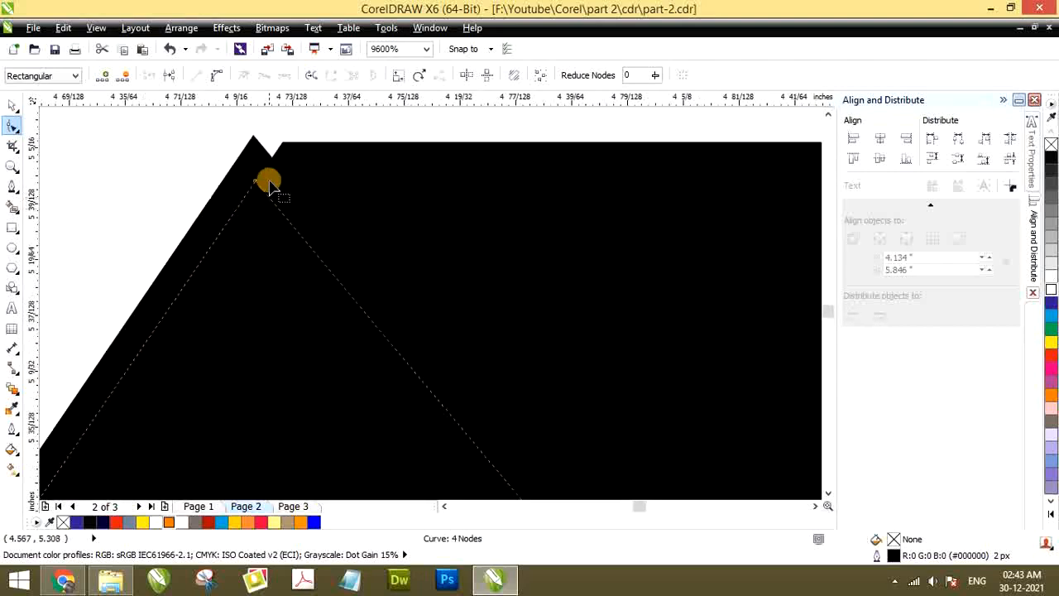
drag(255, 184, 284, 144)
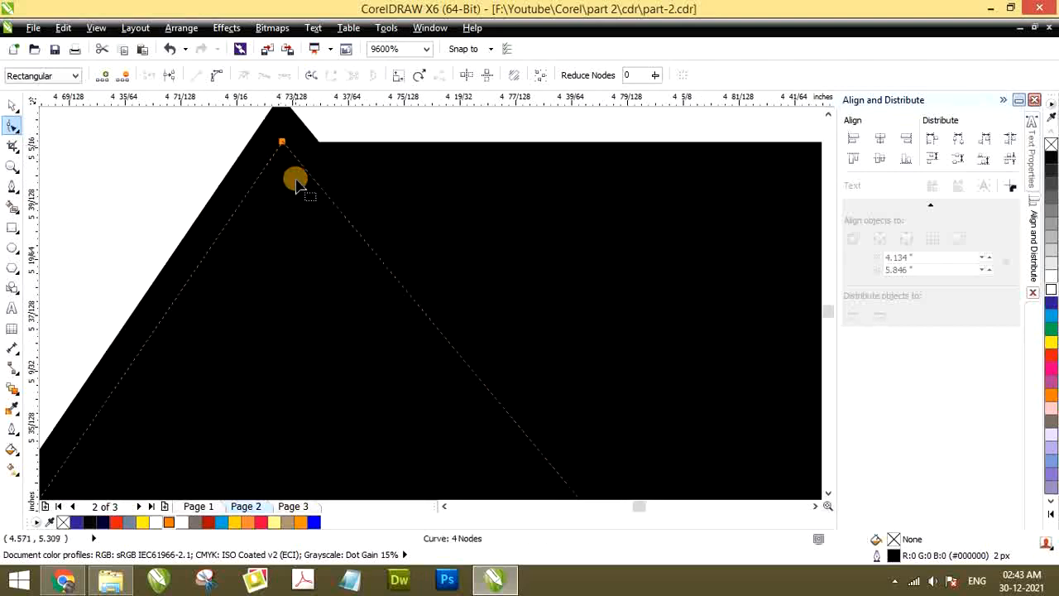
scroll(300, 186, down, 6)
scroll(303, 192, down, 3)
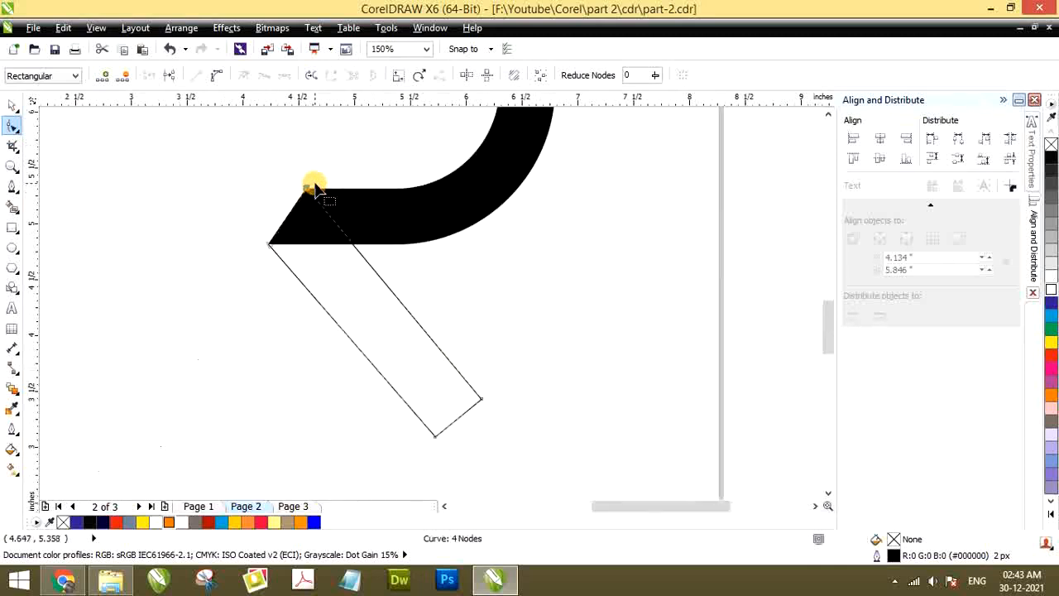
Fill the tilted bar with blue (C:100 M:100 Y:0 K:0) and set its outline width to None
click(12, 107)
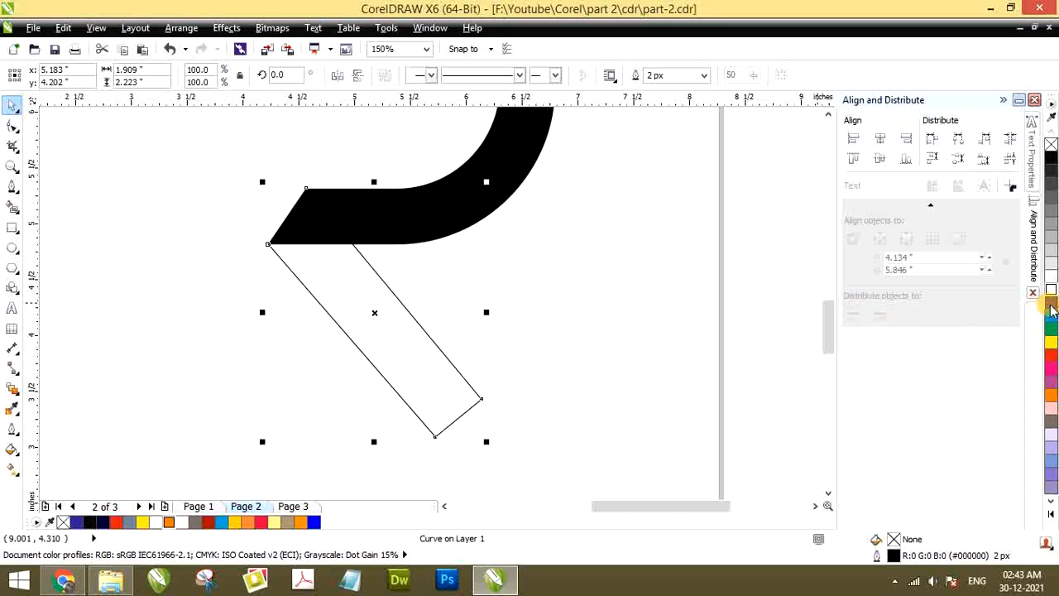
click(1052, 306)
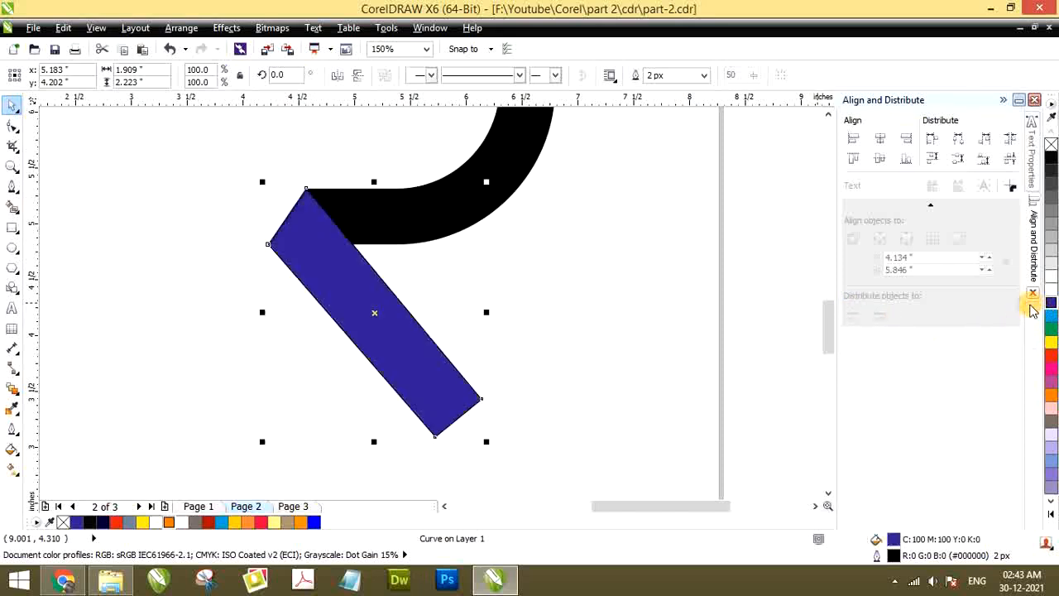
click(562, 319)
click(376, 364)
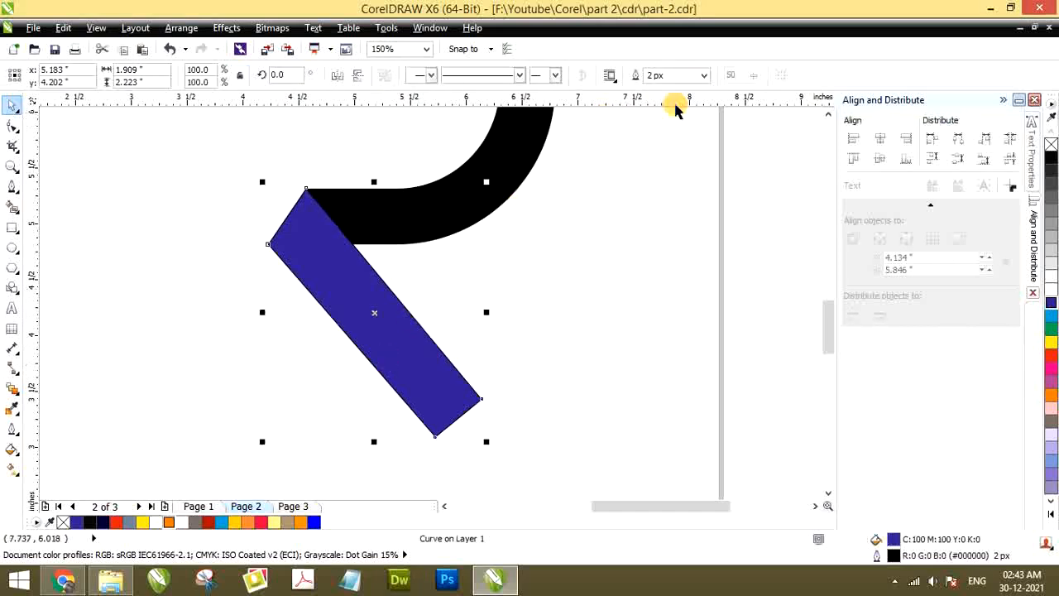
click(706, 76)
click(663, 89)
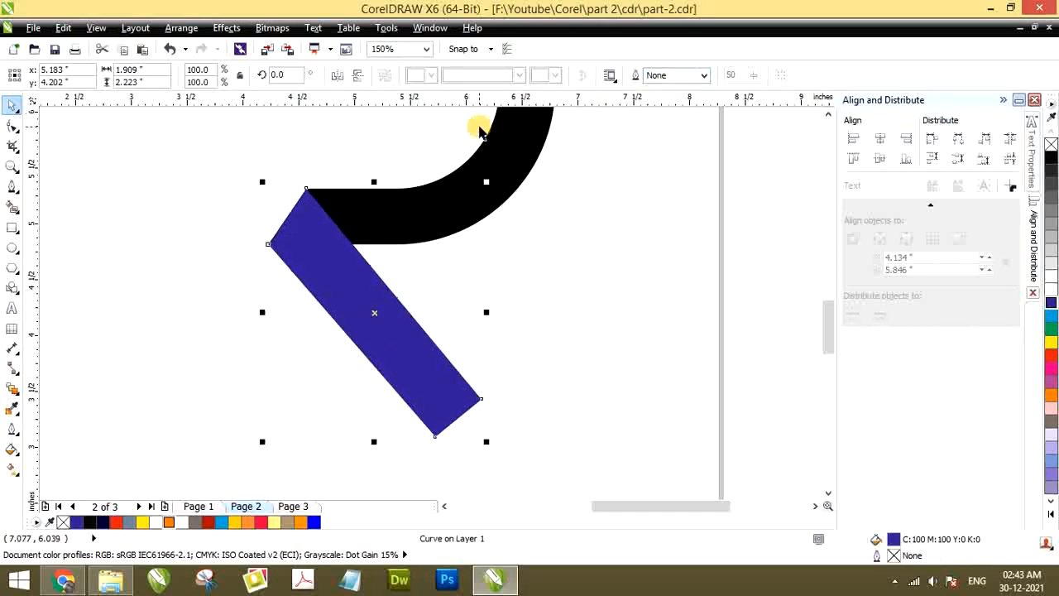
Examine closely how the blue bar's upper corners line up with the black half ring's lower arm
scroll(290, 173, up, 15)
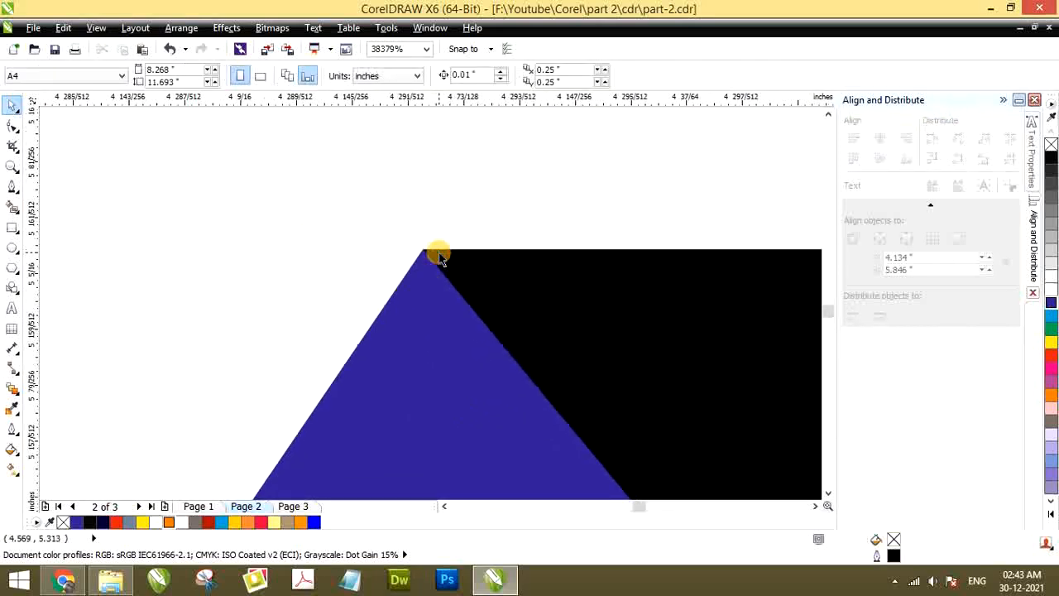
scroll(417, 262, down, 5)
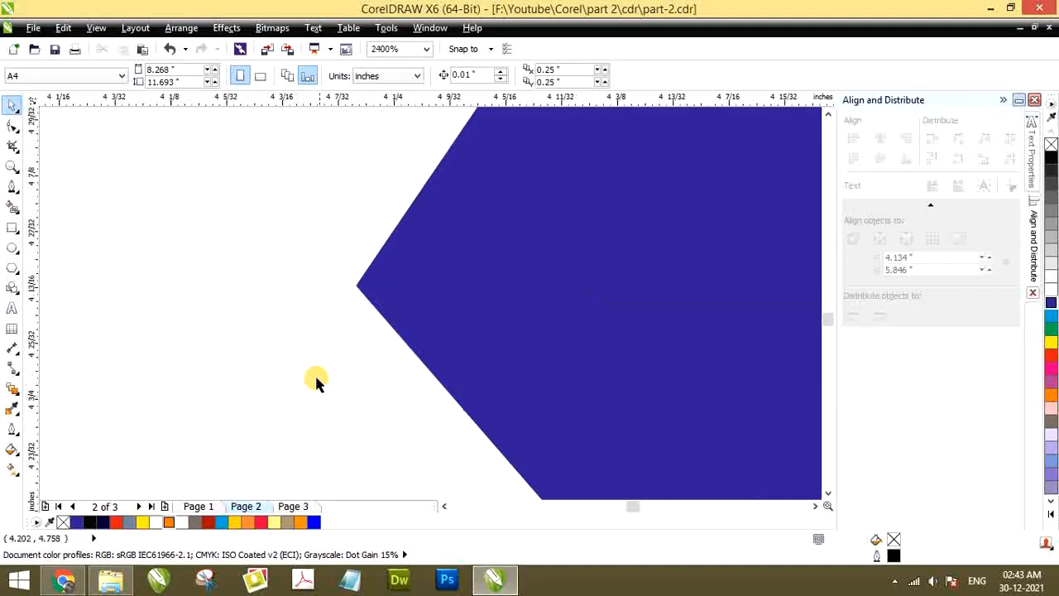
scroll(335, 314, down, 6)
scroll(331, 294, up, 1)
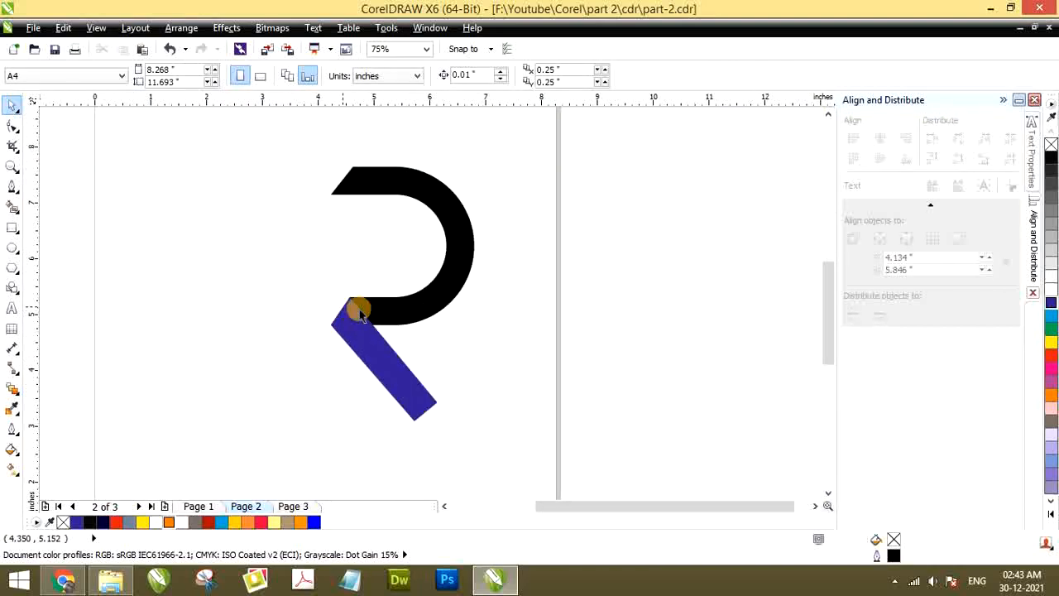
click(419, 315)
scroll(376, 307, down, 1)
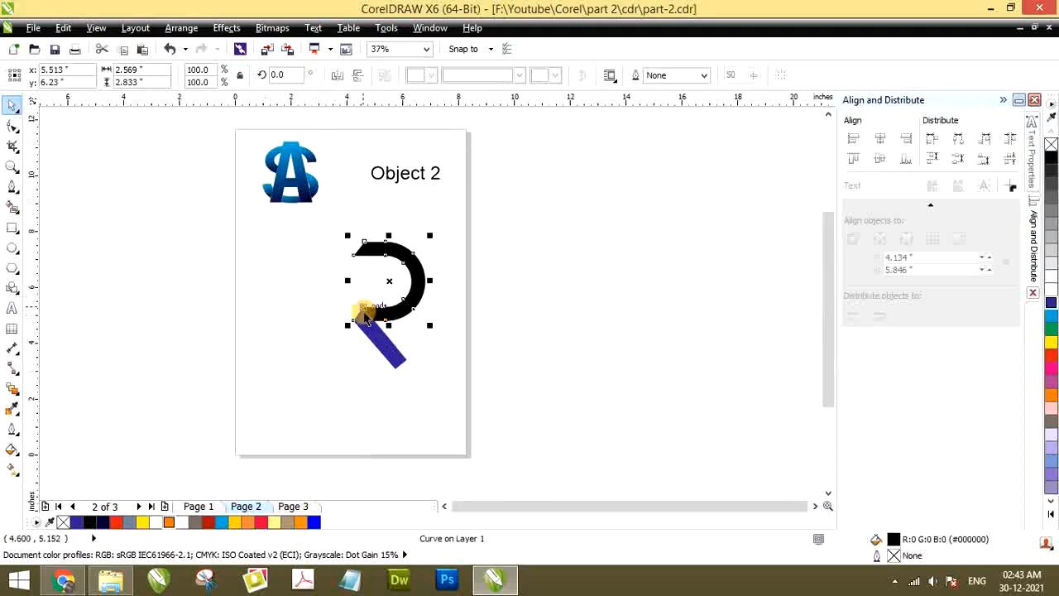
scroll(310, 307, up, 1)
scroll(310, 307, up, 1)
key(Escape)
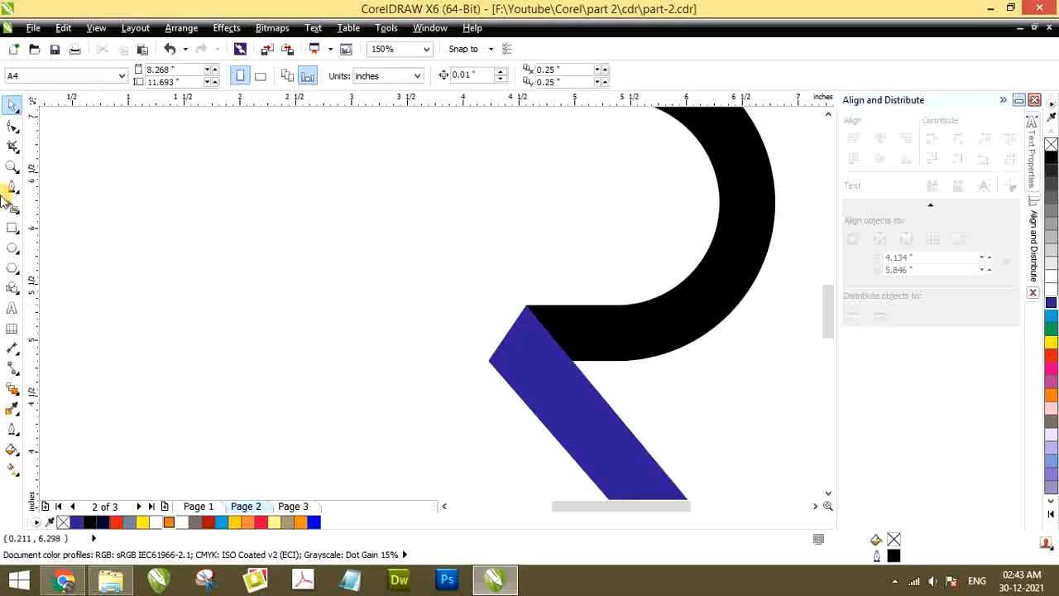
Trace a closed four-corner Pen outline around the blue bar, about 1.98 by 2.27 inches
click(17, 188)
scroll(343, 243, down, 1)
scroll(428, 241, up, 1)
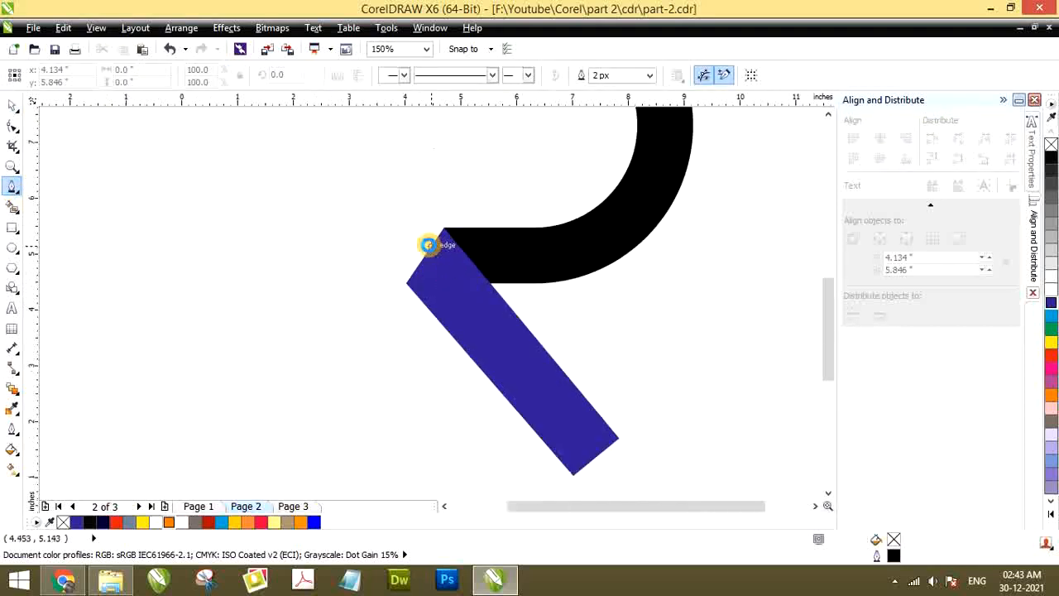
scroll(447, 244, down, 1)
scroll(476, 246, up, 1)
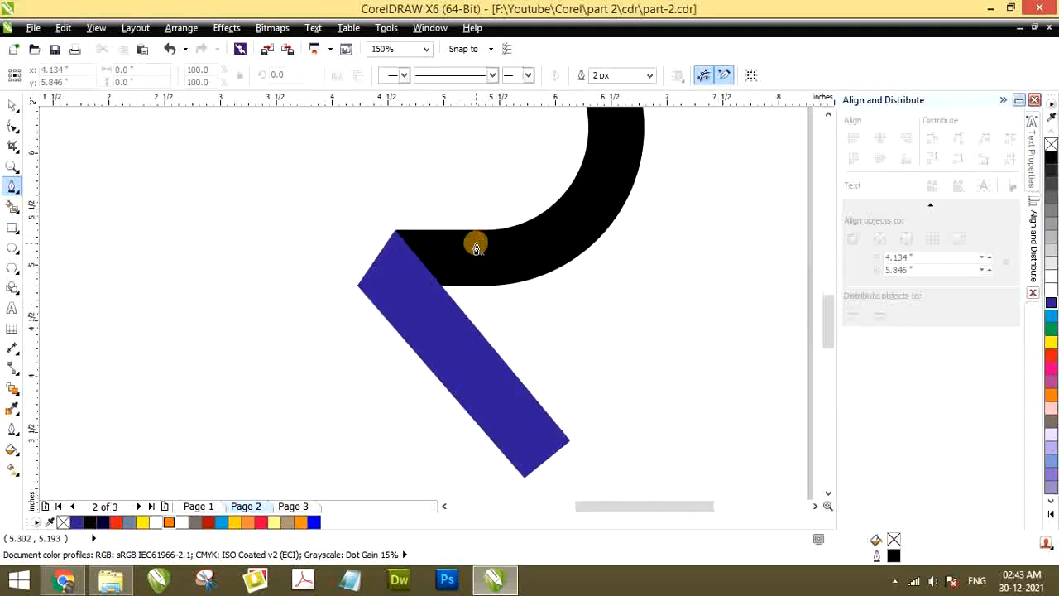
click(386, 226)
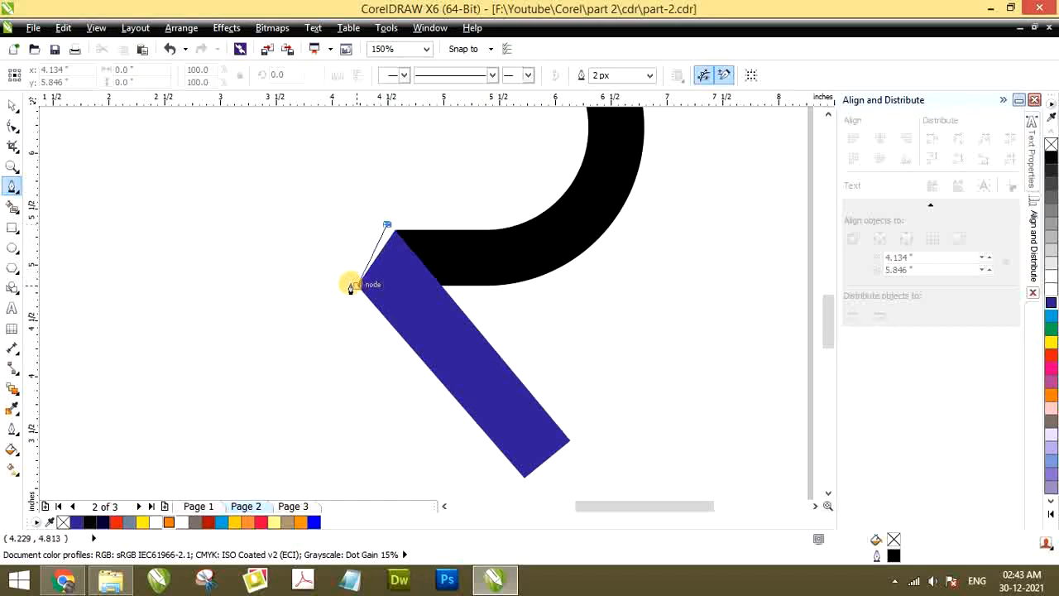
click(348, 285)
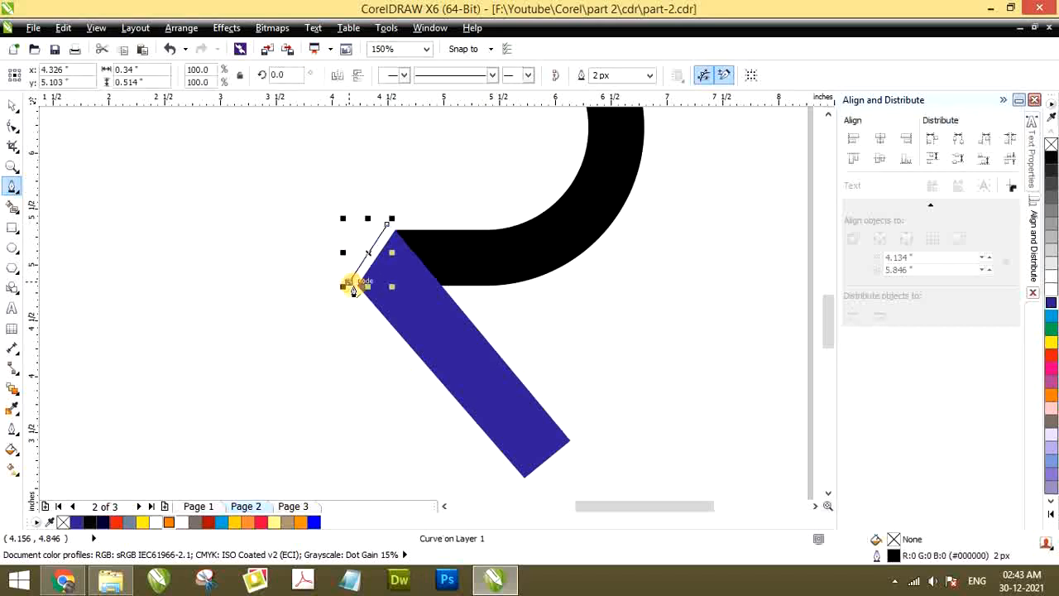
double_click(524, 480)
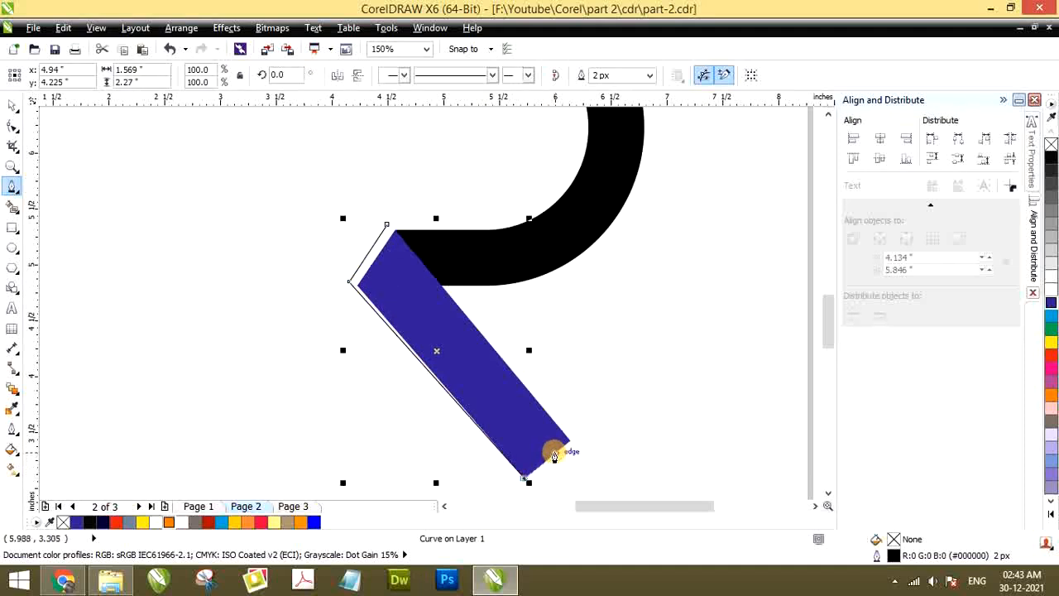
click(569, 441)
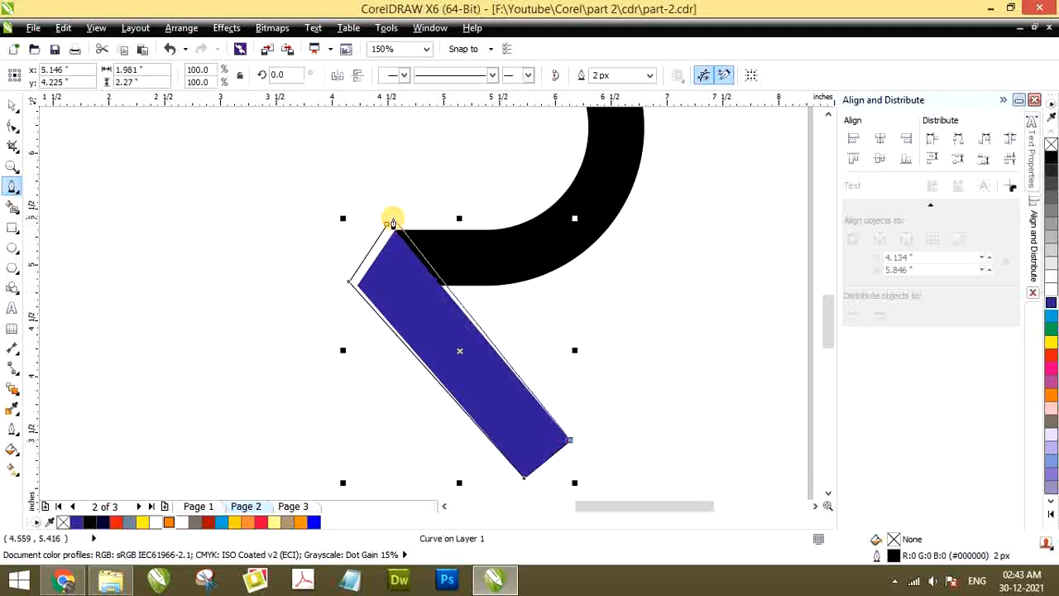
click(388, 228)
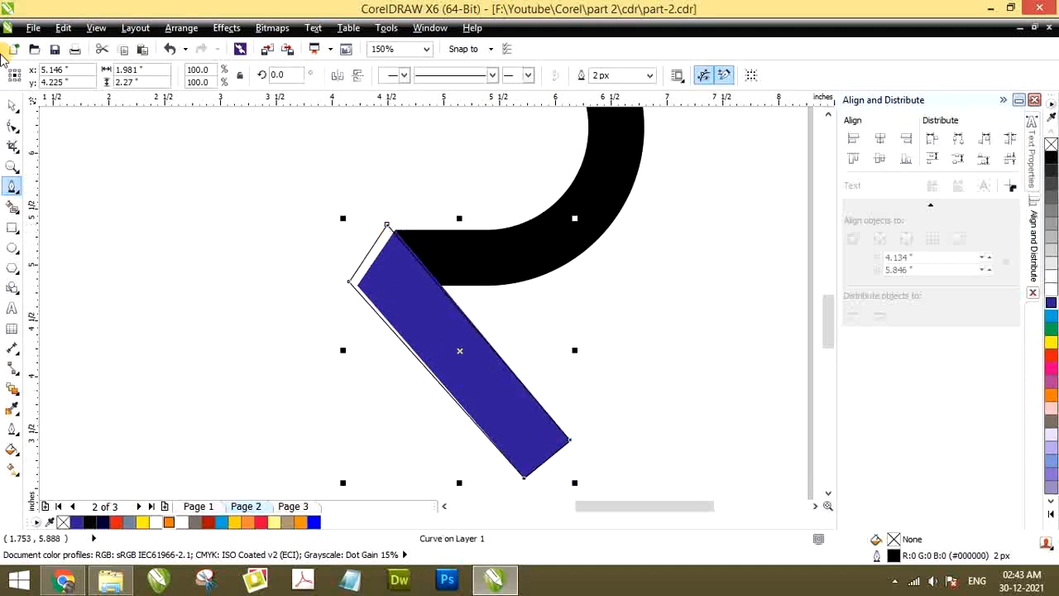
Move the traced outline clear of the blue bar and delete it
click(12, 108)
drag(361, 252, 162, 234)
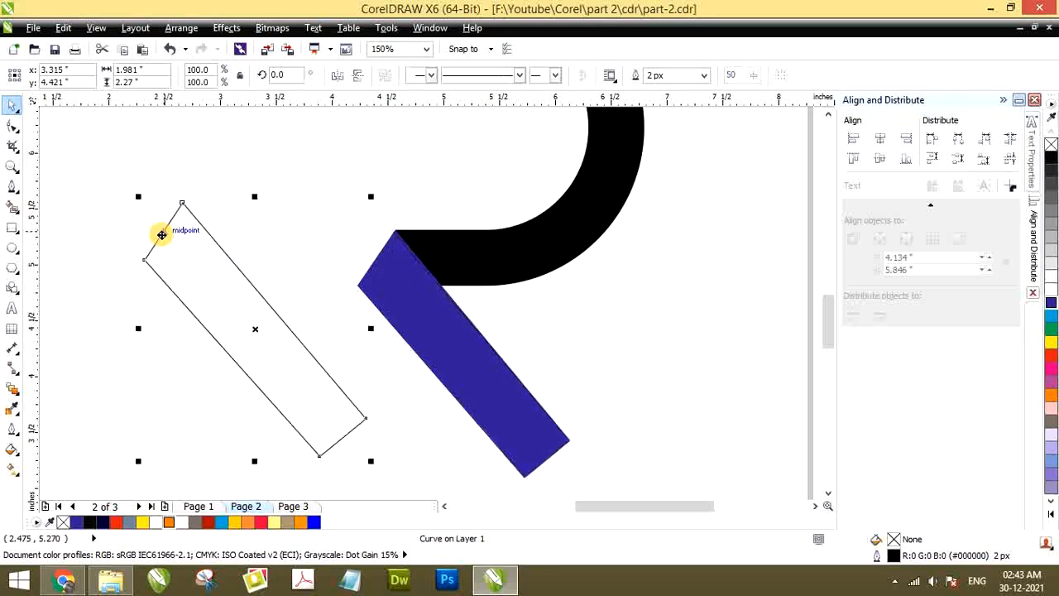
key(Delete)
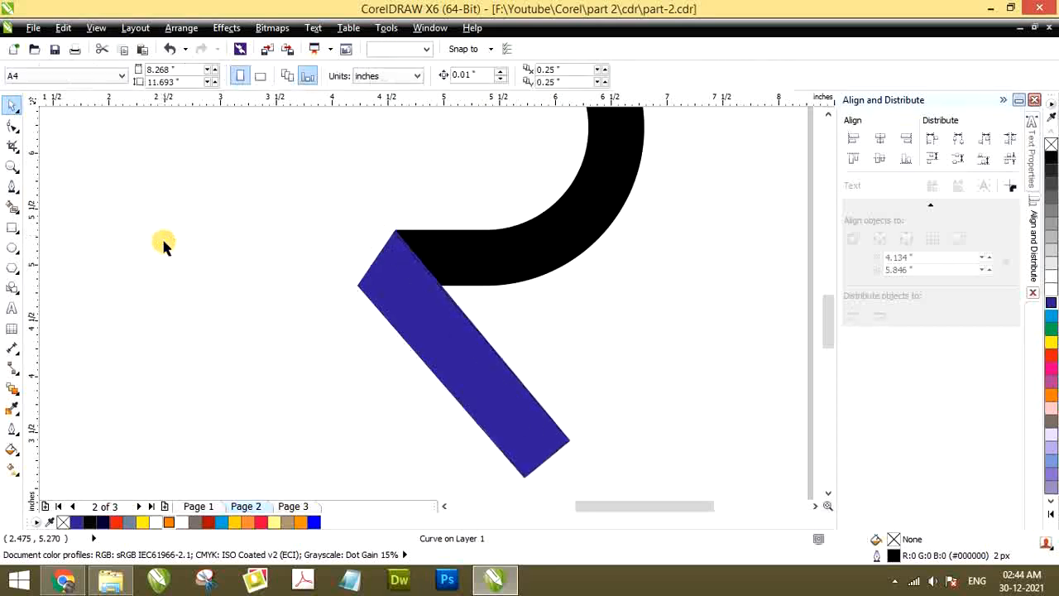
Review the blue bar and half ring beside the AS sample, and look at the finished flower ring on page 1
scroll(299, 280, down, 2)
scroll(298, 278, up, 1)
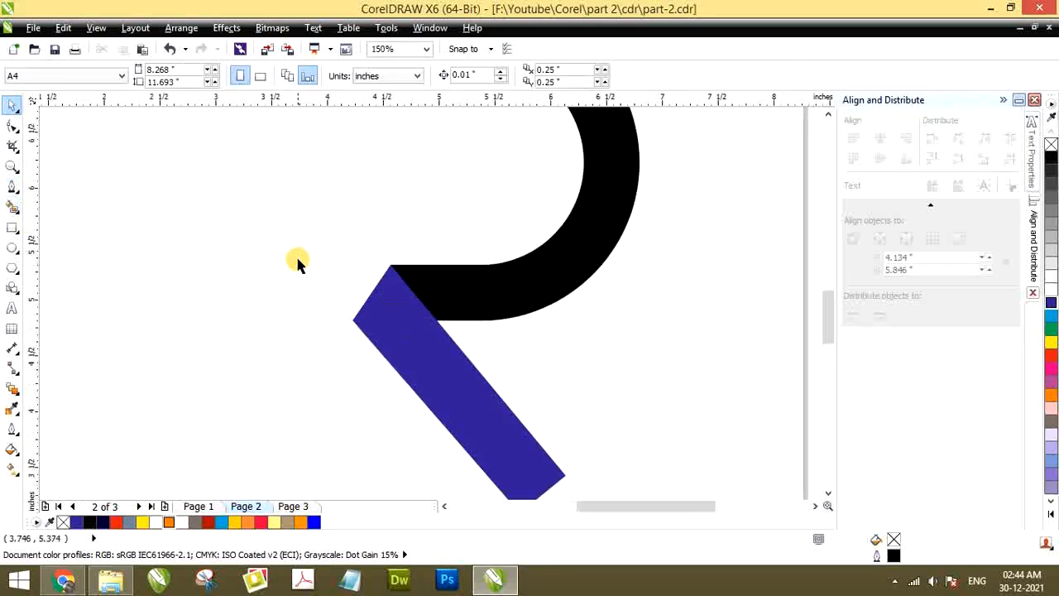
scroll(349, 280, up, 1)
click(352, 277)
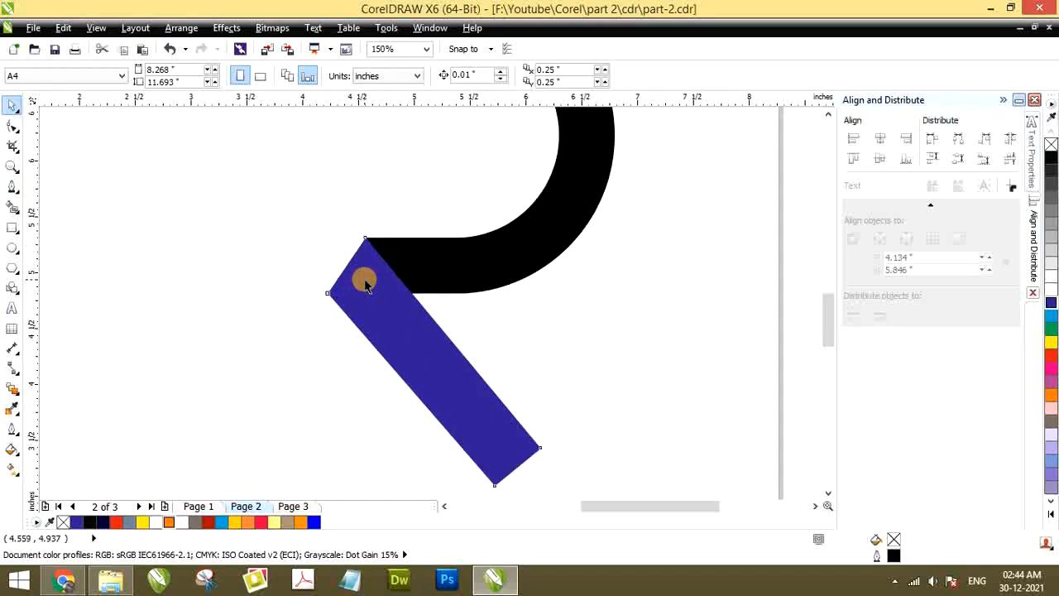
scroll(364, 290, up, 1)
scroll(377, 298, down, 1)
scroll(362, 286, down, 2)
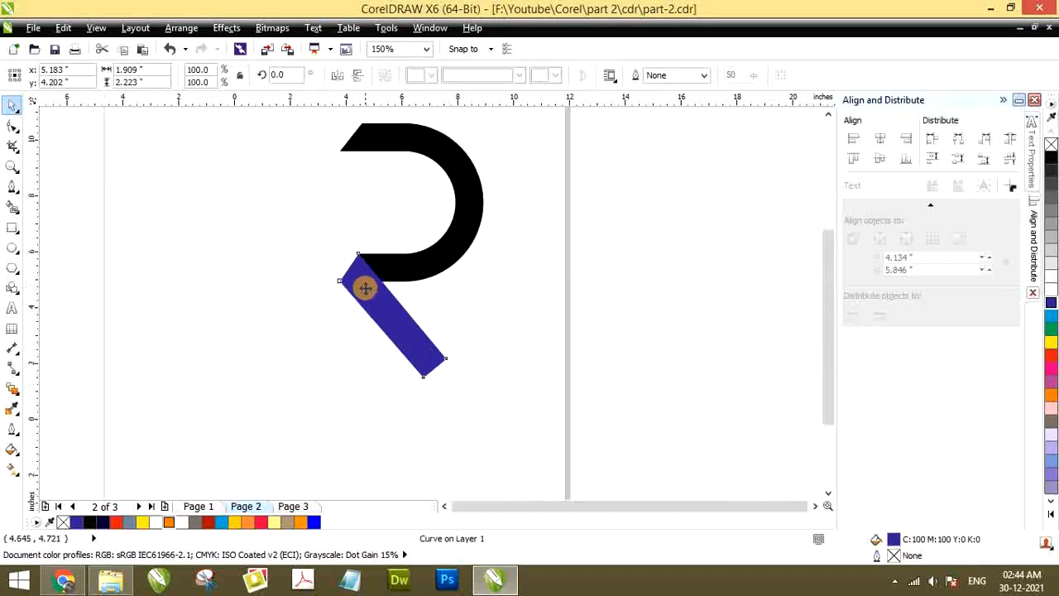
scroll(355, 246, up, 1)
scroll(350, 264, down, 1)
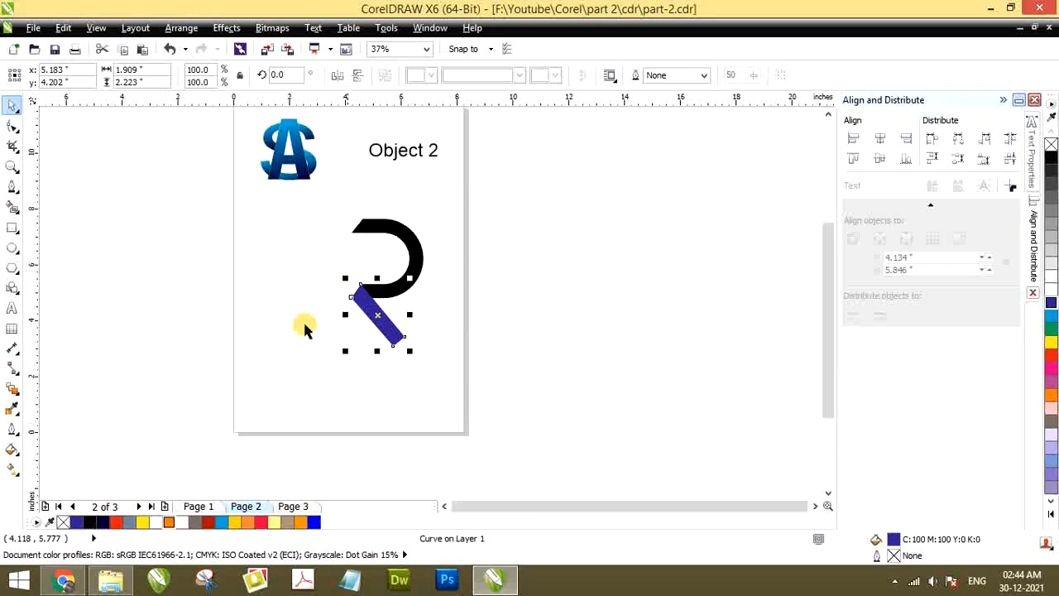
click(198, 506)
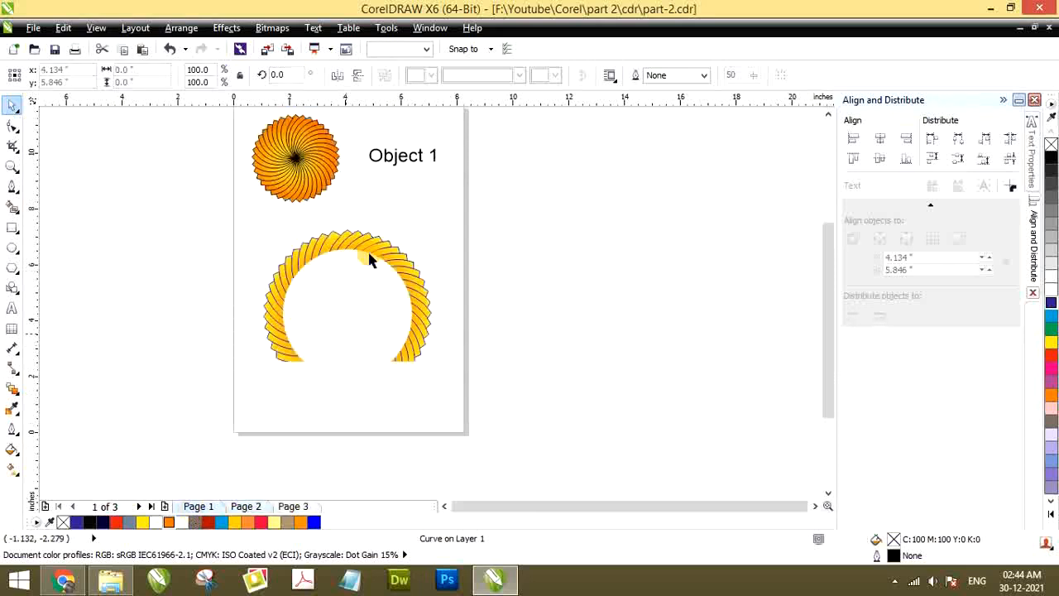
click(245, 506)
scroll(340, 286, up, 1)
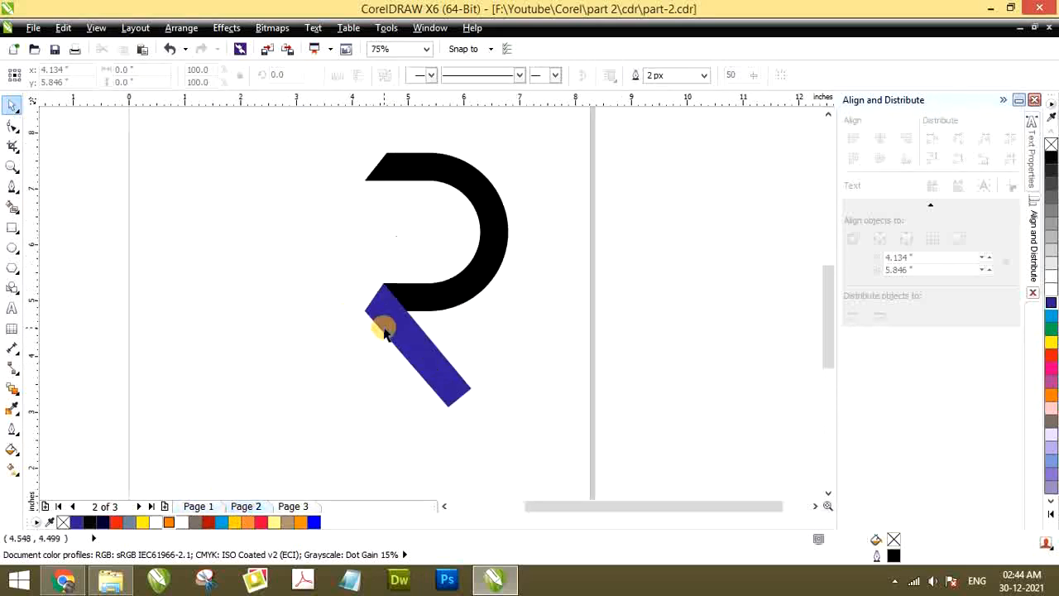
click(387, 317)
scroll(385, 315, up, 1)
scroll(397, 326, down, 1)
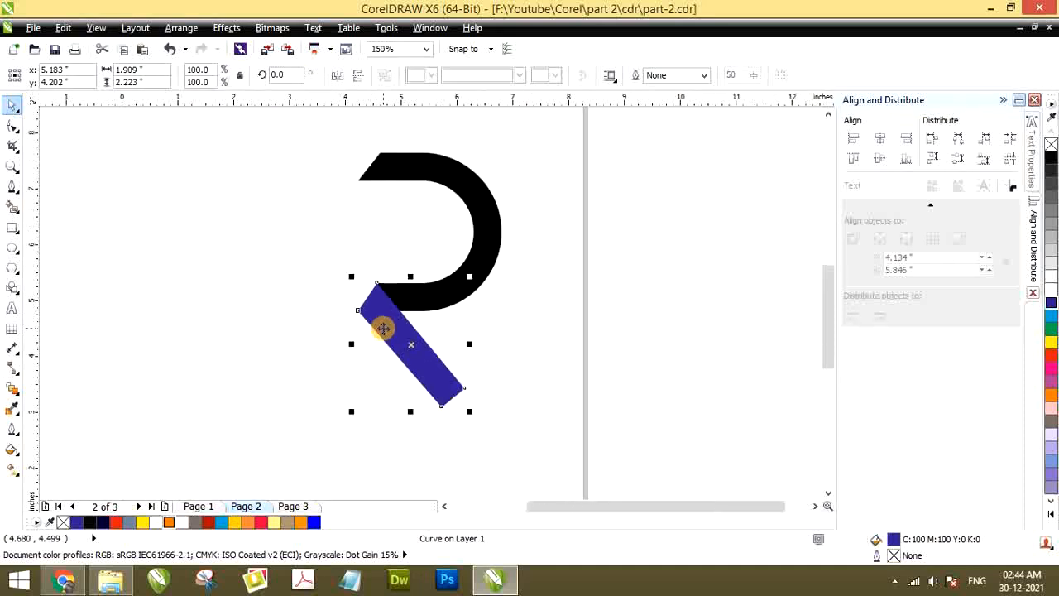
scroll(372, 331, up, 1)
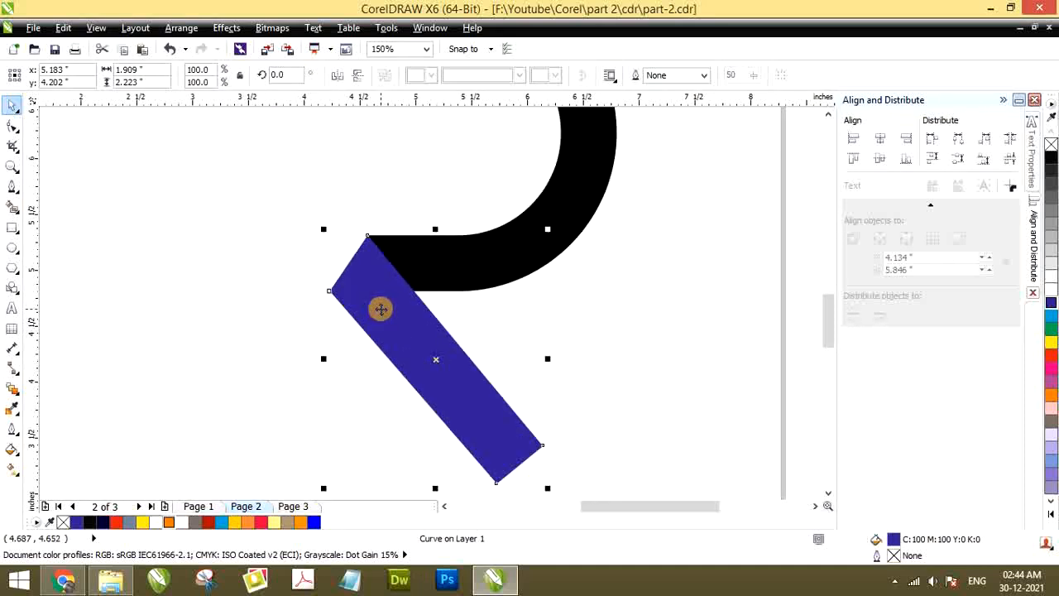
click(326, 289)
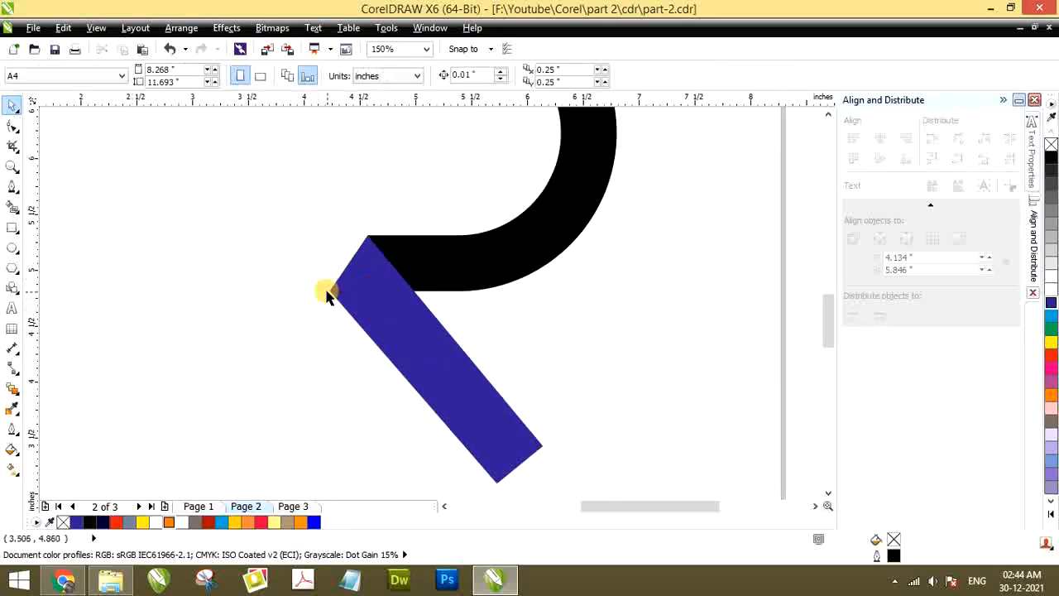
Apply a blue-to-white linear Interactive Fill along the bar, from its upper slanted edge to its lower end
click(390, 298)
key(g)
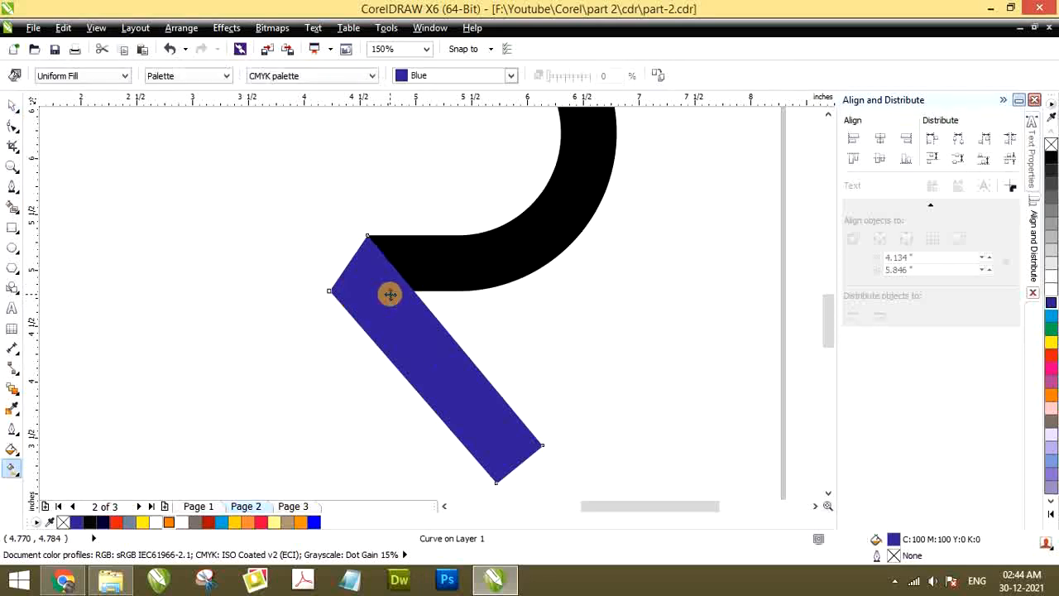
drag(352, 262, 523, 452)
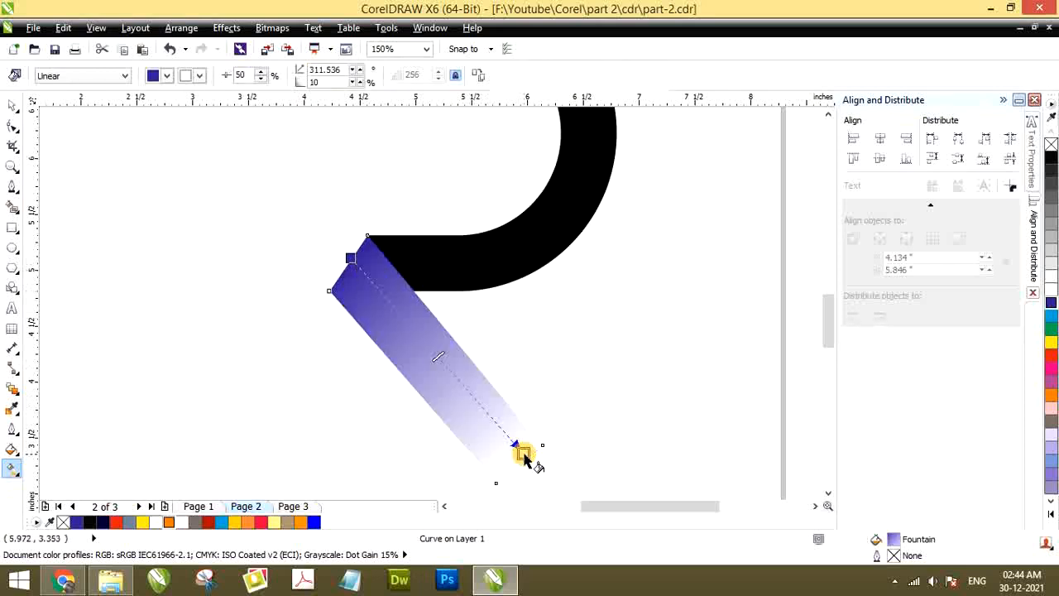
Try the Radial fill type on the bar, switch back to Linear, and undo back to the uniform blue fill
click(46, 79)
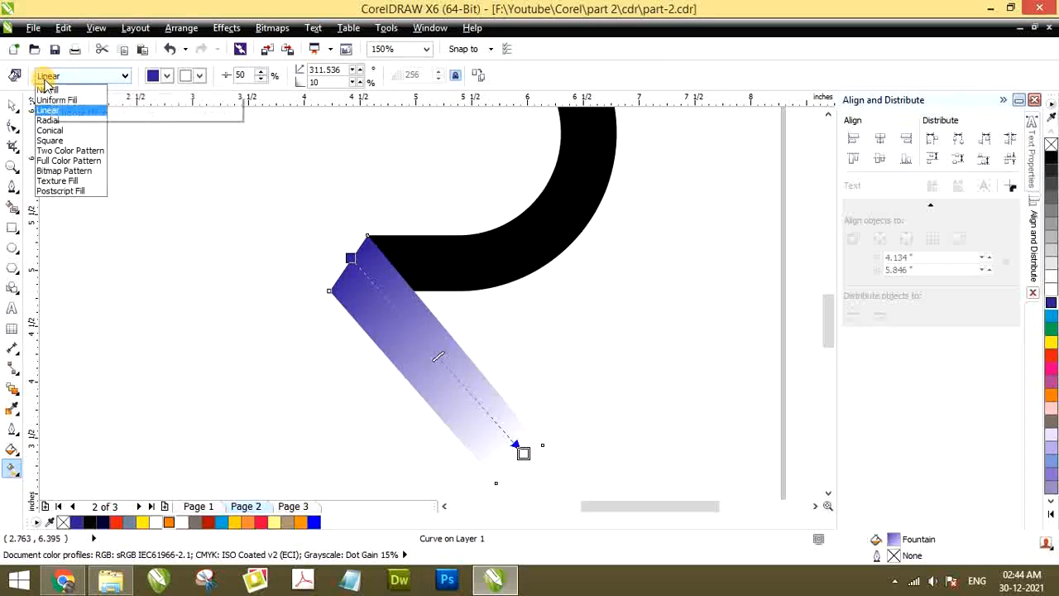
click(47, 121)
click(63, 75)
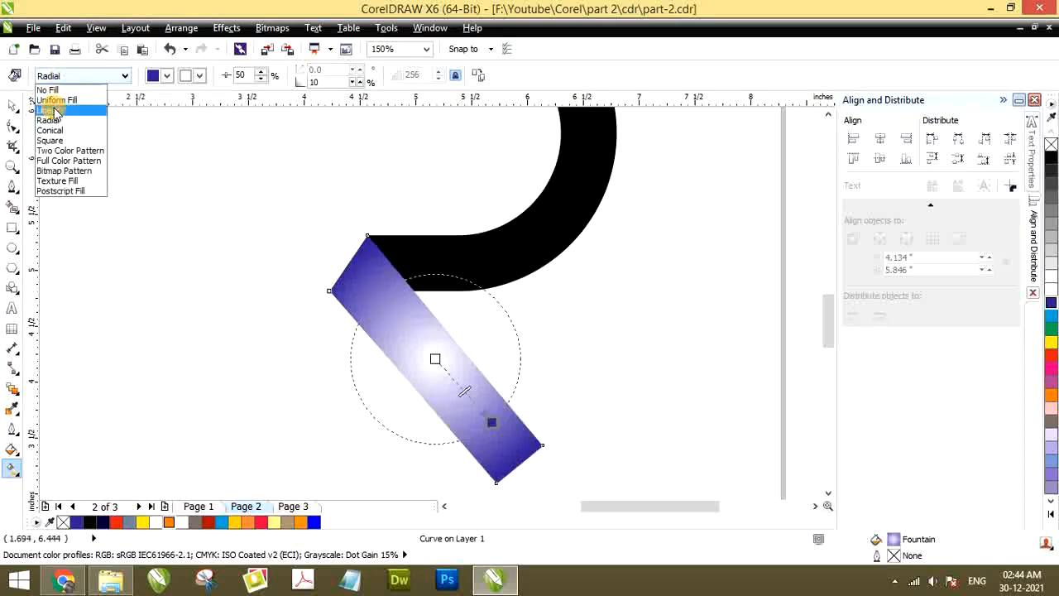
click(48, 111)
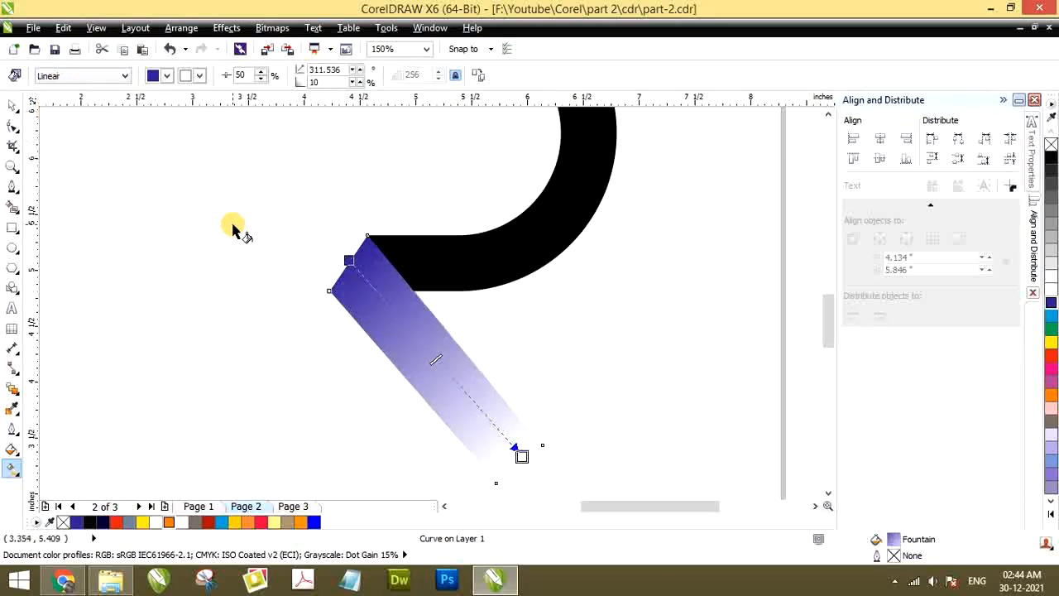
key(ctrl+z)
key(ctrl+z)
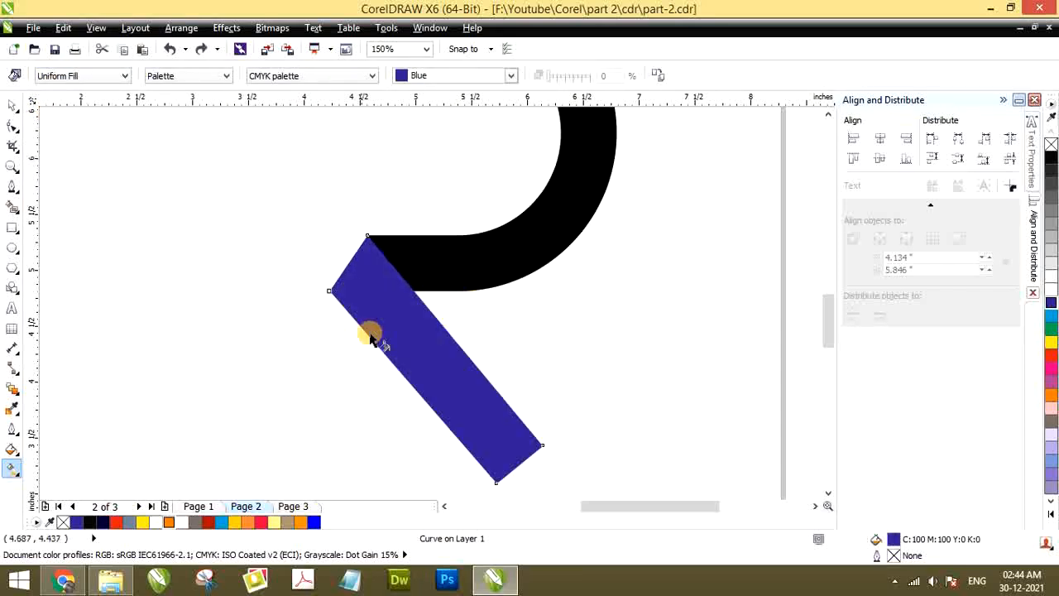
Apply a Linear blue-to-white fill to the bar, running from its upper slanted edge to its lower end at about 312°
click(78, 75)
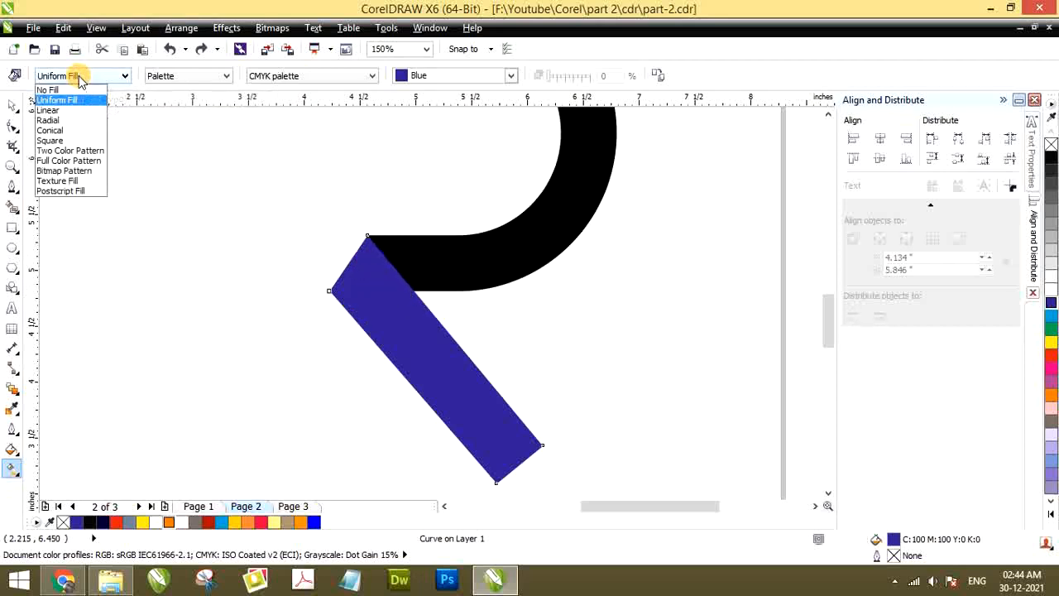
click(48, 111)
scroll(267, 254, down, 1)
scroll(301, 306, up, 1)
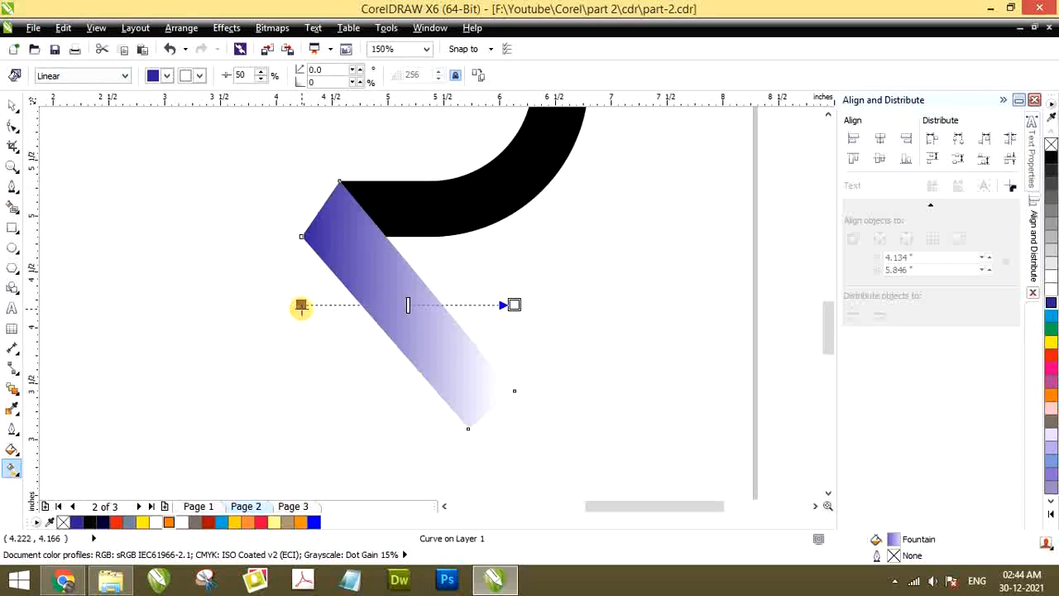
drag(296, 305, 312, 213)
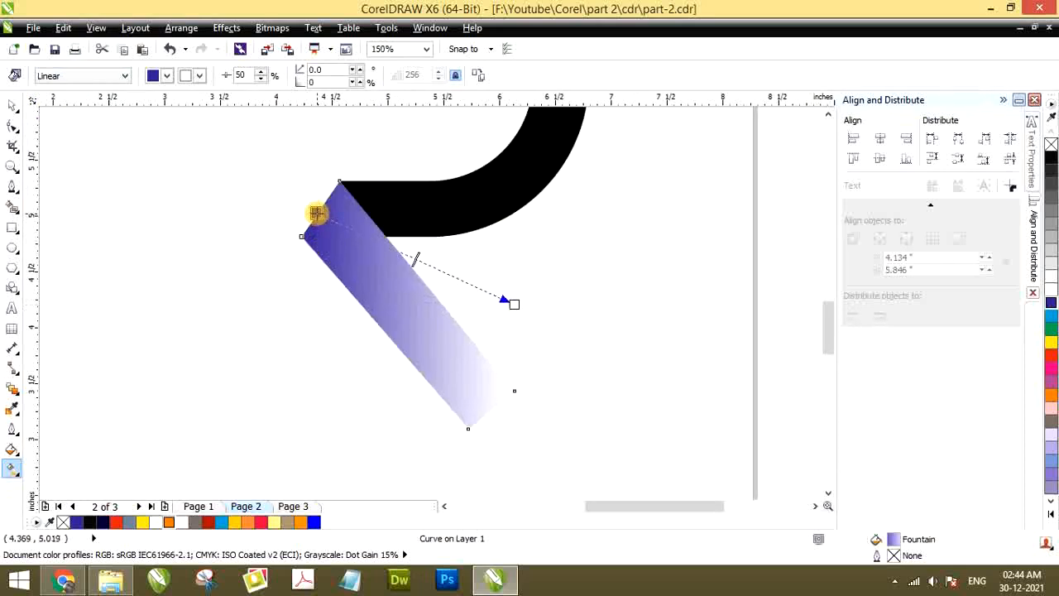
drag(514, 304, 488, 406)
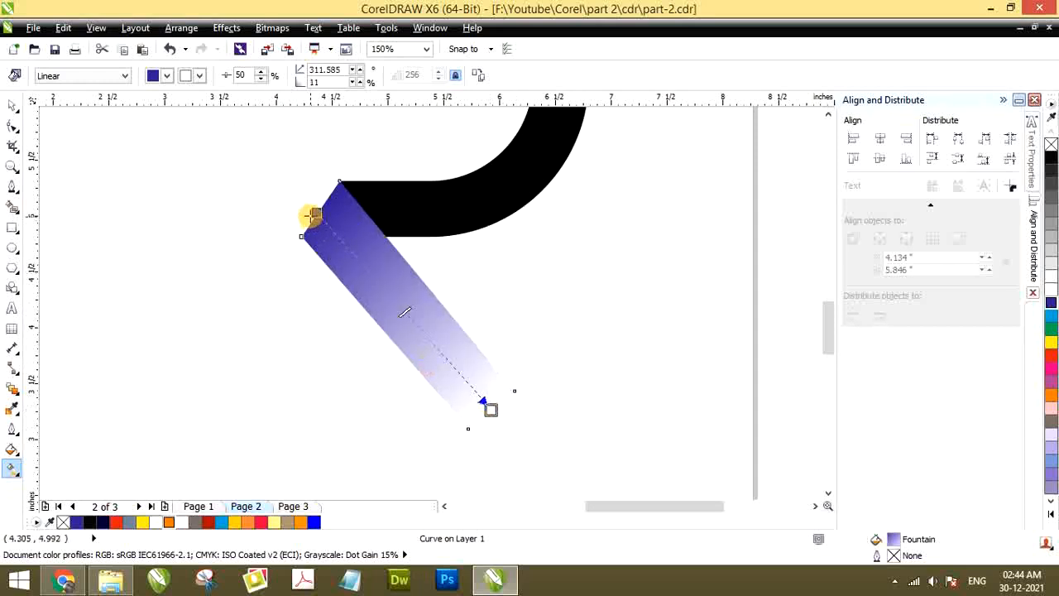
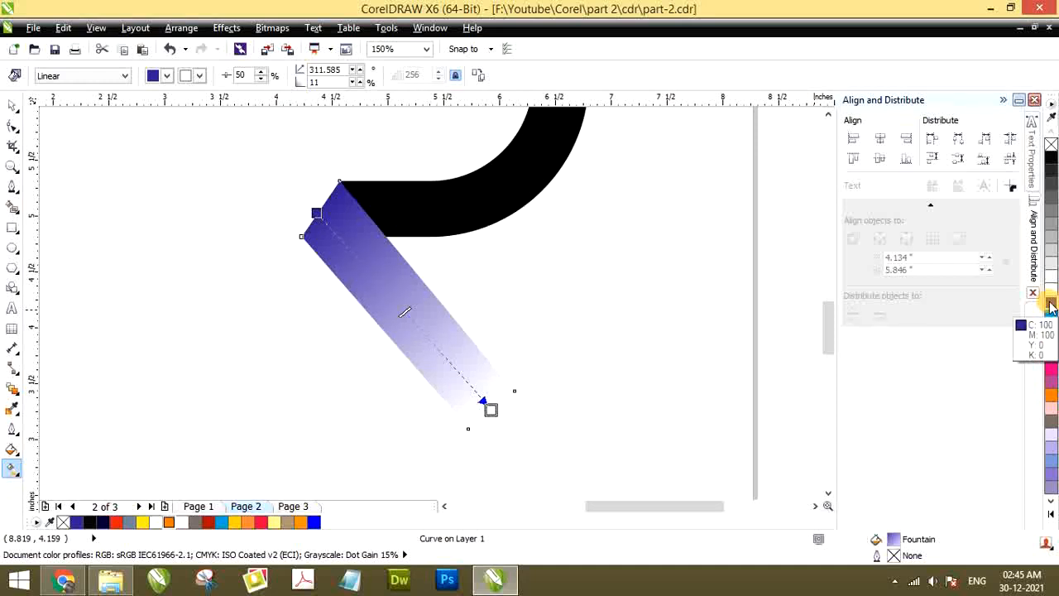
Set the end colour of the bar's linear gradient to a dark navy shade and adjust its end point to about 312.5°
click(1051, 307)
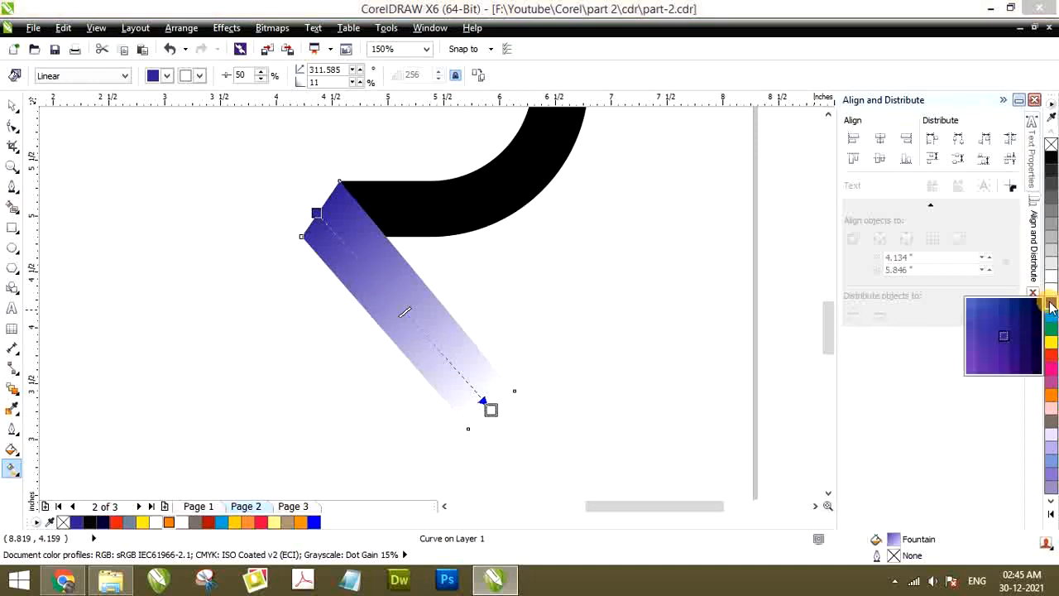
drag(1046, 304, 1036, 344)
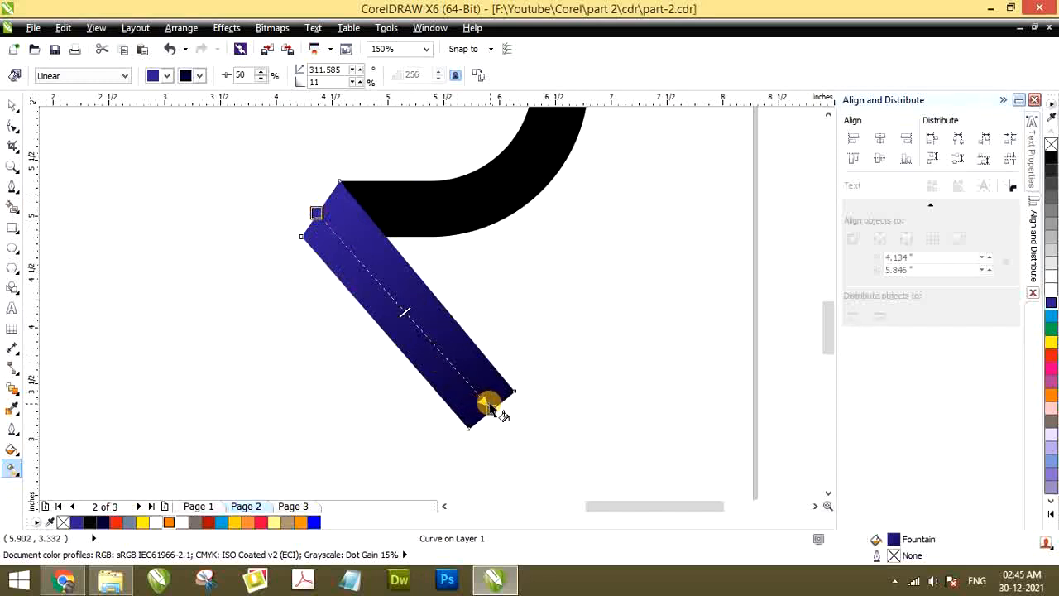
mouse_move(493, 412)
mouse_down()
mouse_move(444, 381)
mouse_move(375, 282)
mouse_move(494, 405)
mouse_up()
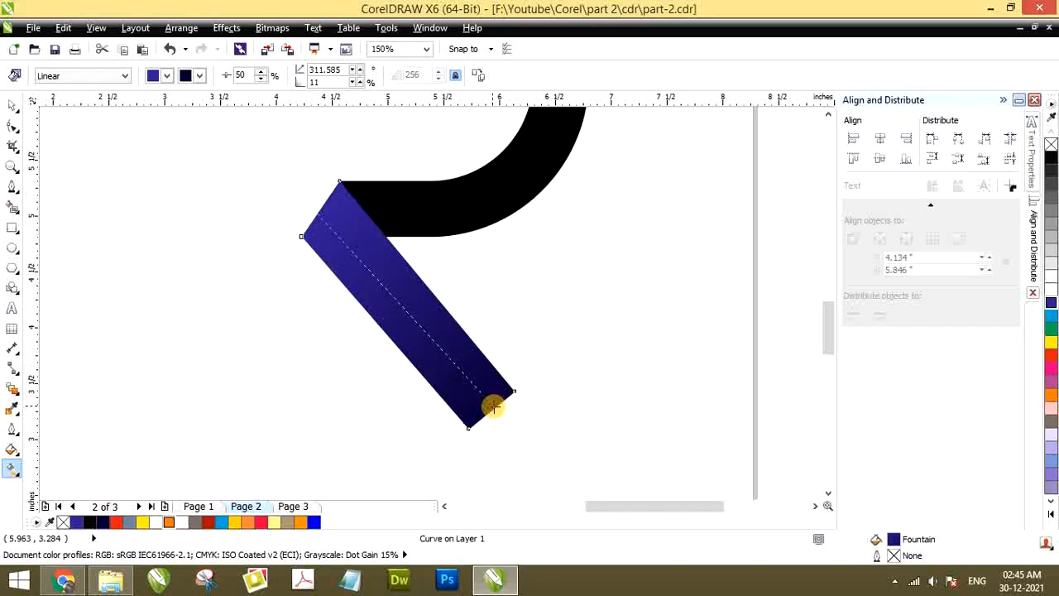
scroll(362, 285, down, 1)
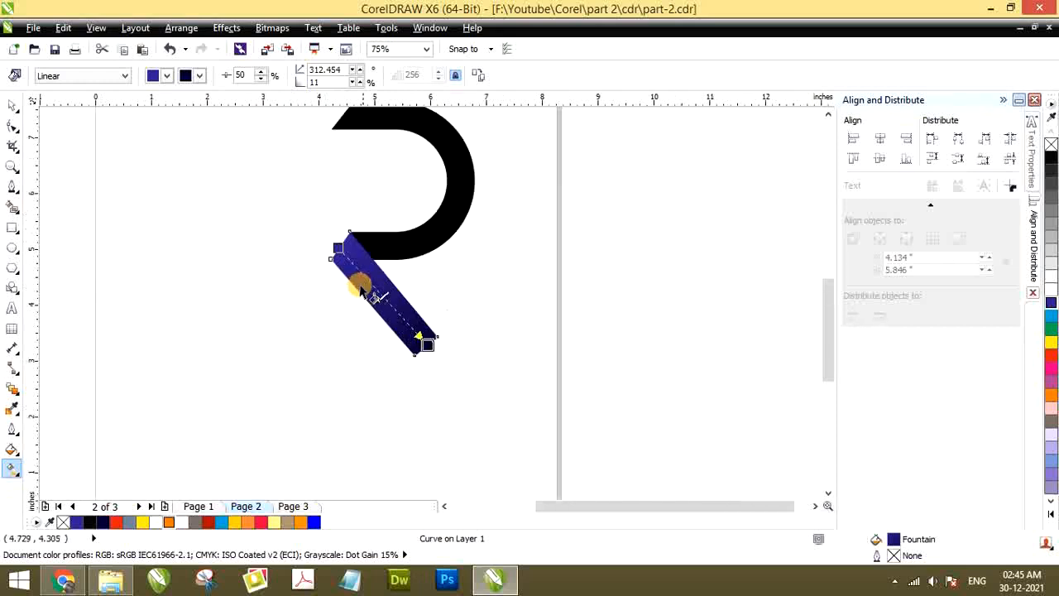
Examine the black half ring beside the gradient-filled bar, checking both objects' fills and the corner where they meet
scroll(361, 286, up, 1)
click(408, 238)
scroll(408, 238, down, 1)
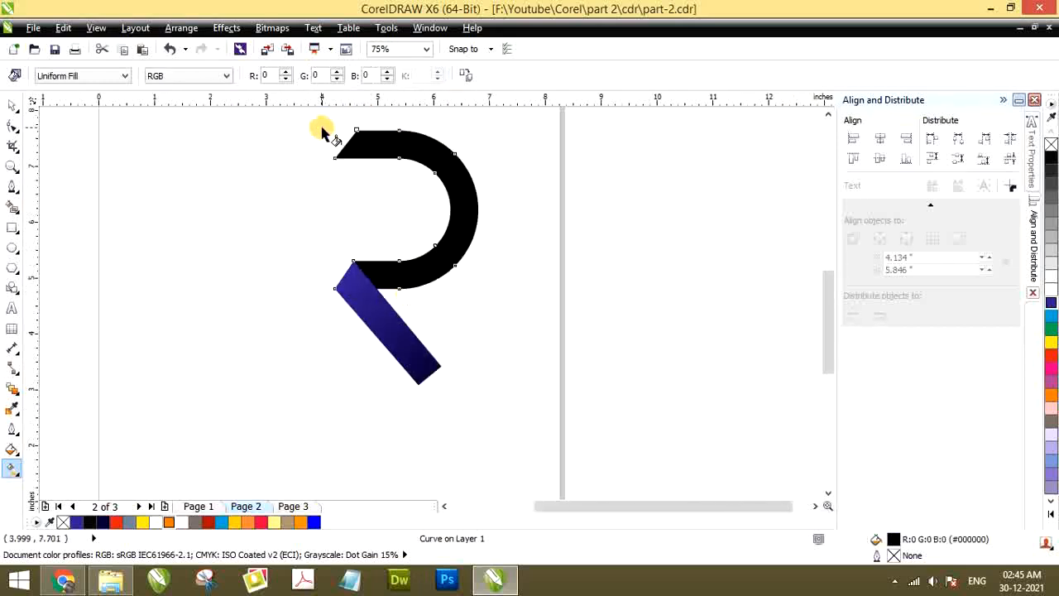
scroll(391, 282, up, 1)
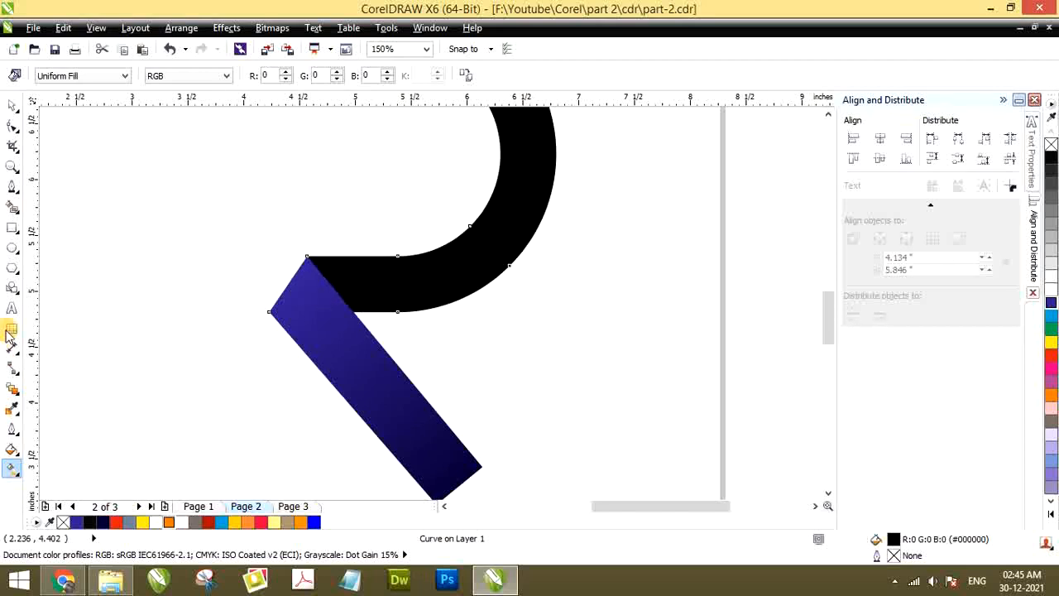
scroll(300, 354, down, 1)
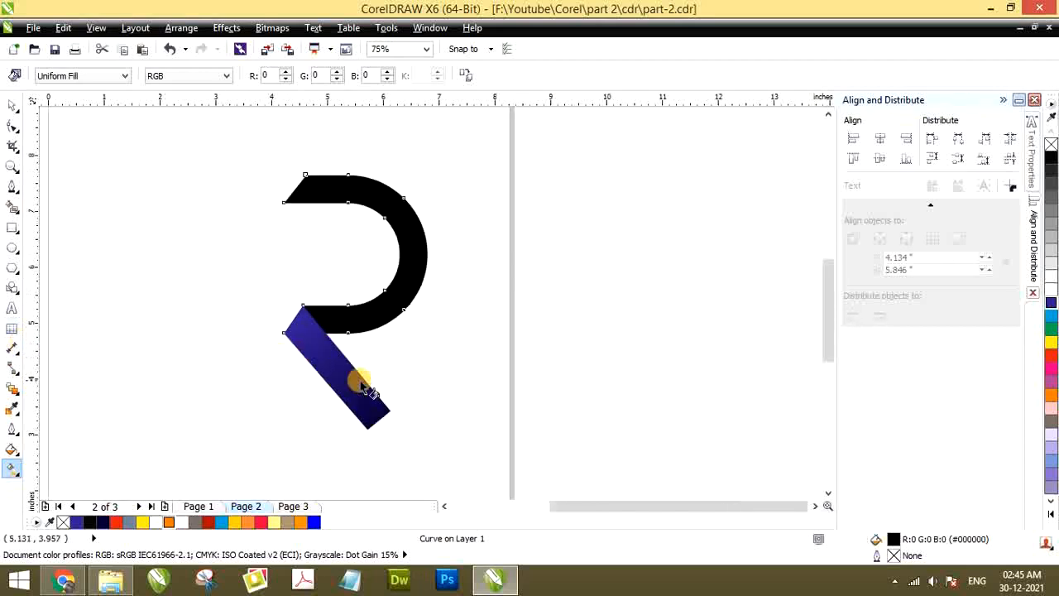
scroll(358, 378, up, 1)
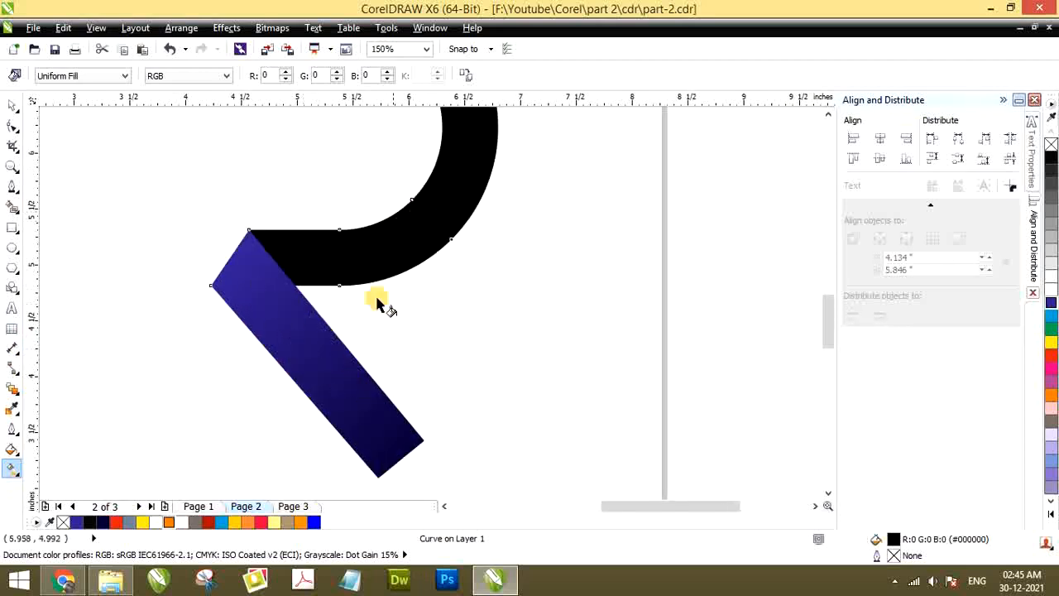
scroll(378, 301, down, 1)
click(312, 295)
scroll(320, 304, up, 1)
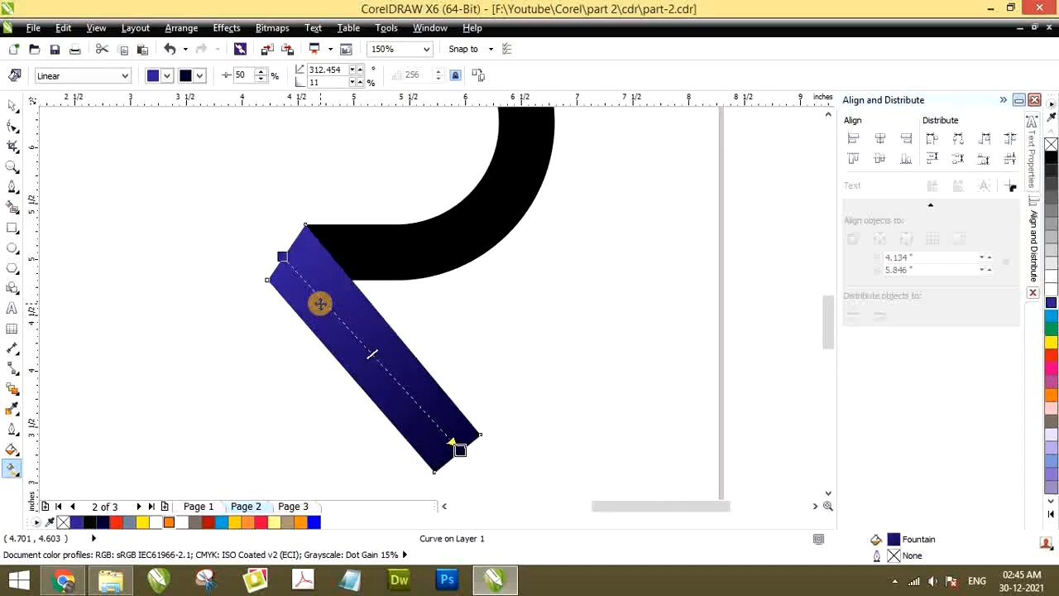
click(423, 240)
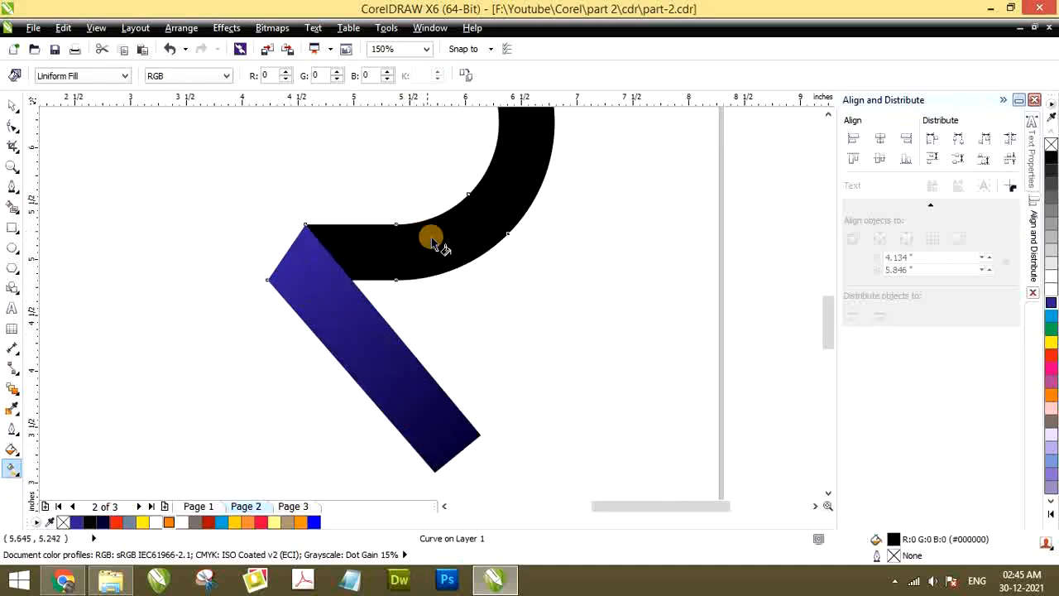
Copy the bar's blue-to-navy gradient onto the black half ring with the Attributes Eyedropper
scroll(439, 299, down, 1)
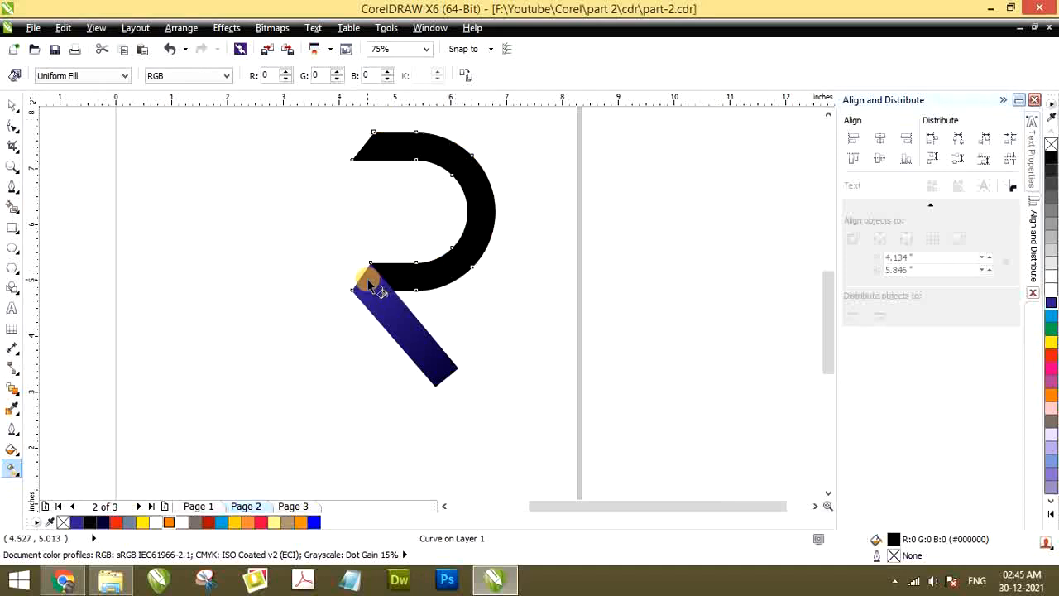
click(10, 411)
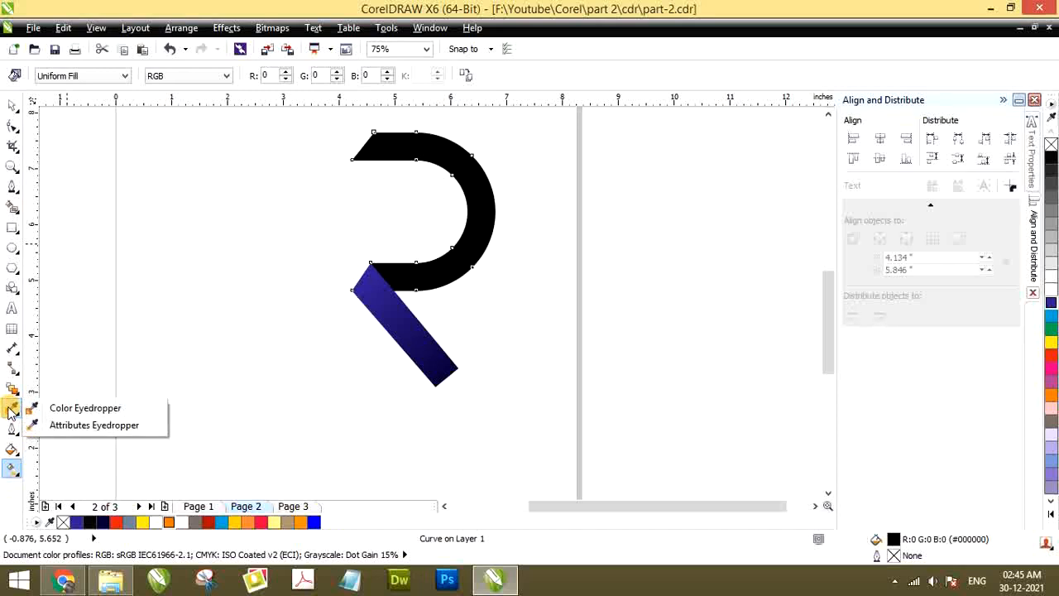
click(71, 429)
scroll(412, 315, up, 2)
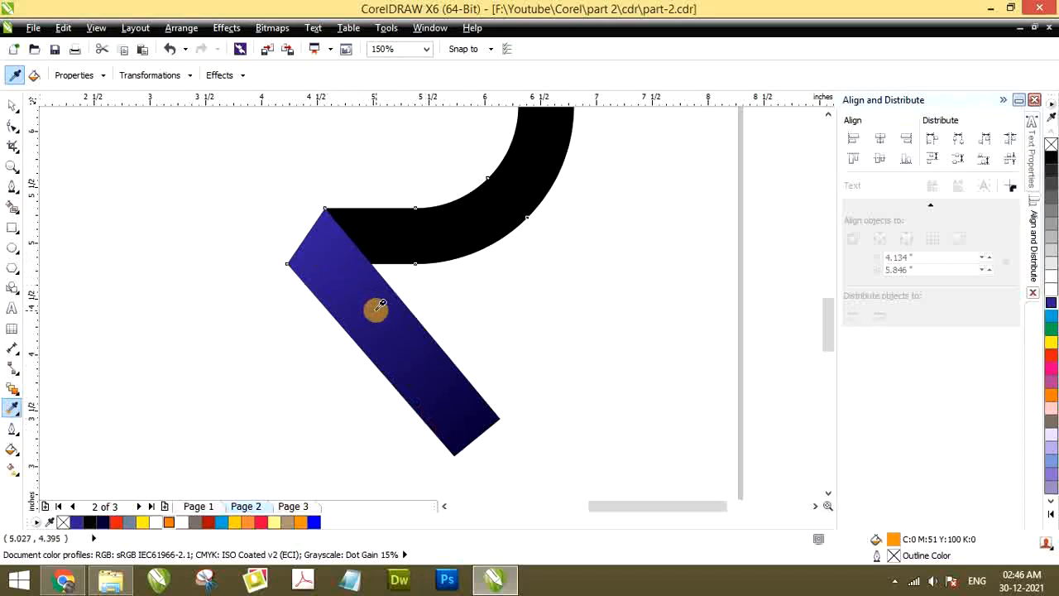
scroll(292, 374, down, 2)
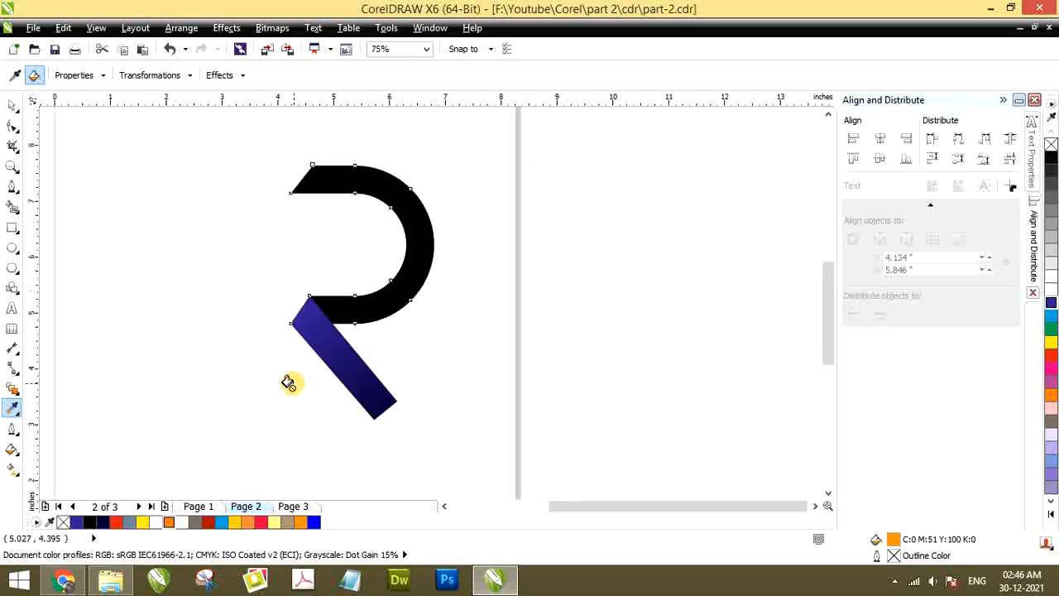
scroll(407, 240, up, 2)
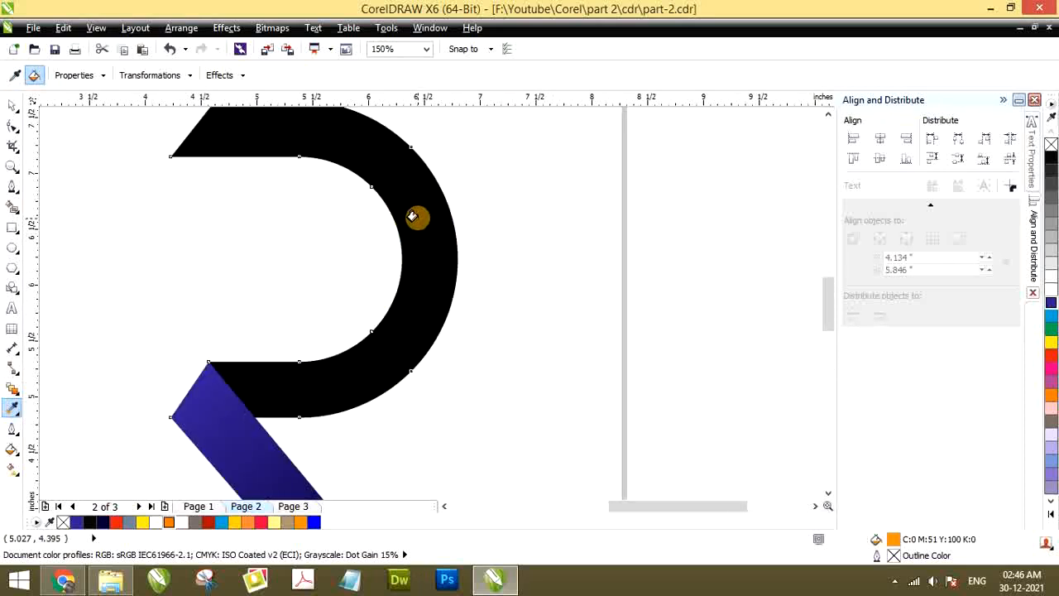
click(412, 217)
scroll(406, 251, down, 2)
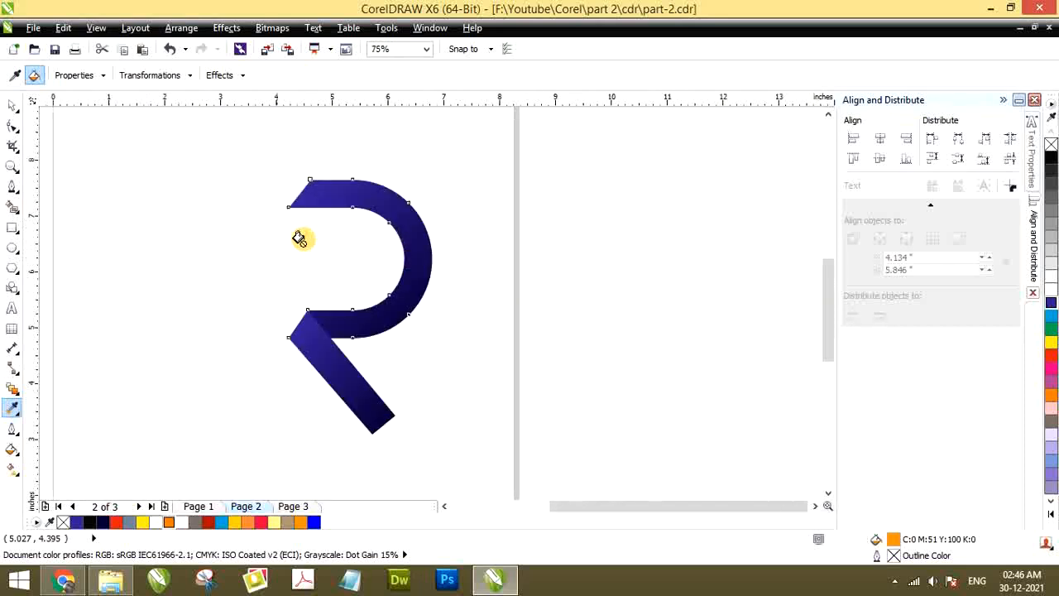
click(12, 108)
Redirect the half ring's gradient from its upper curve down to the lower arm beside the bar, at about 248°
scroll(341, 210, up, 2)
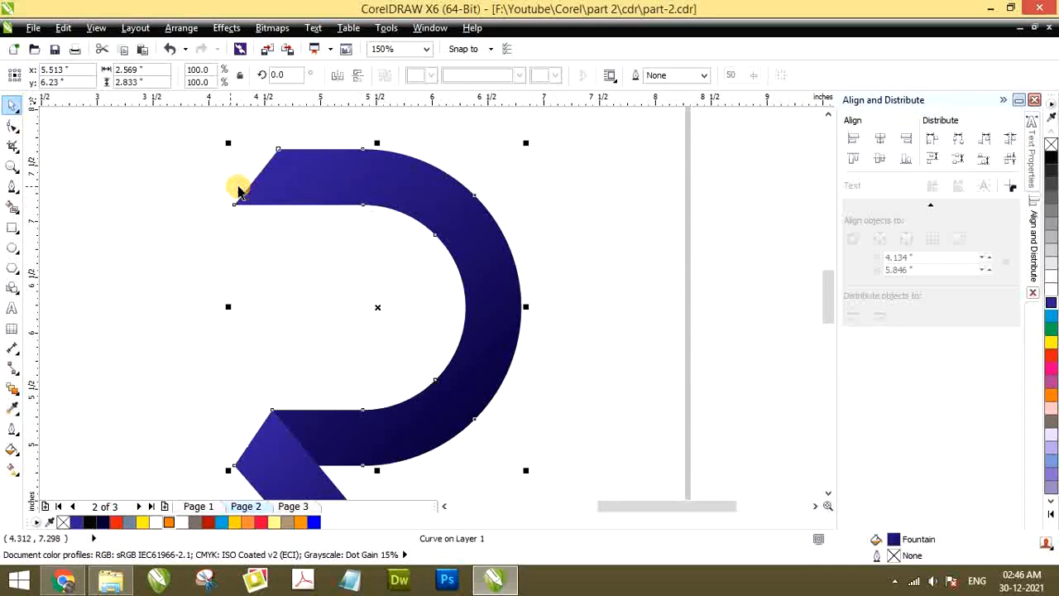
click(287, 175)
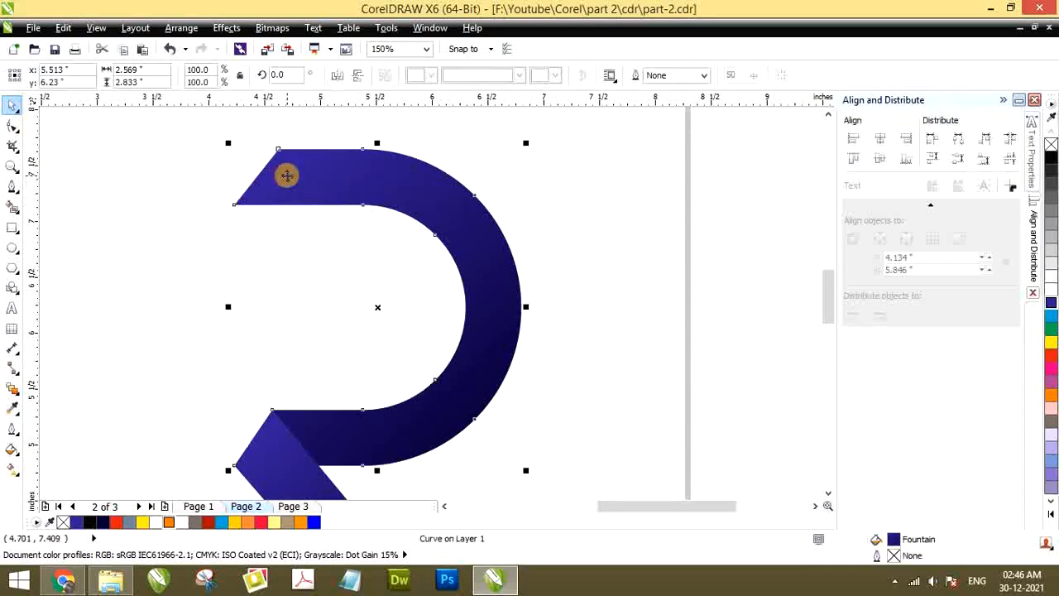
key(g)
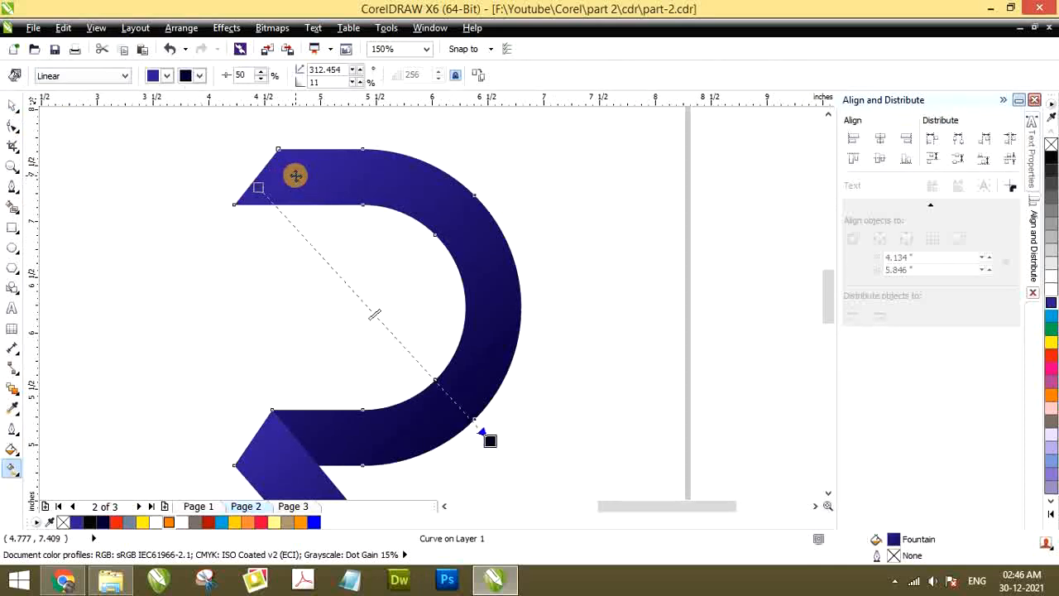
scroll(288, 196, down, 1)
scroll(340, 302, up, 1)
drag(438, 336, 251, 347)
scroll(256, 370, down, 1)
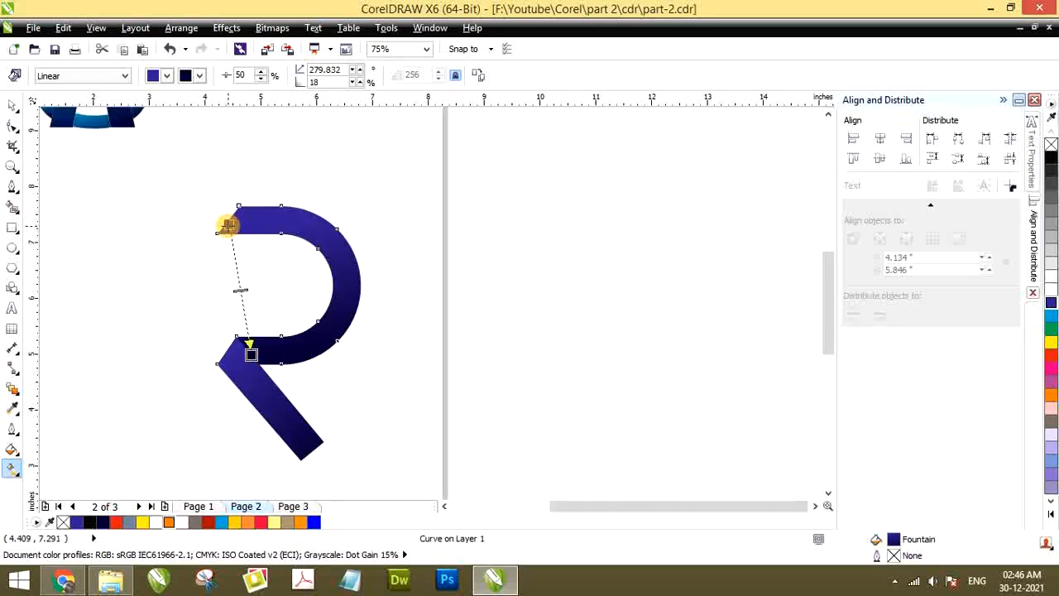
drag(228, 224, 307, 214)
scroll(251, 355, up, 1)
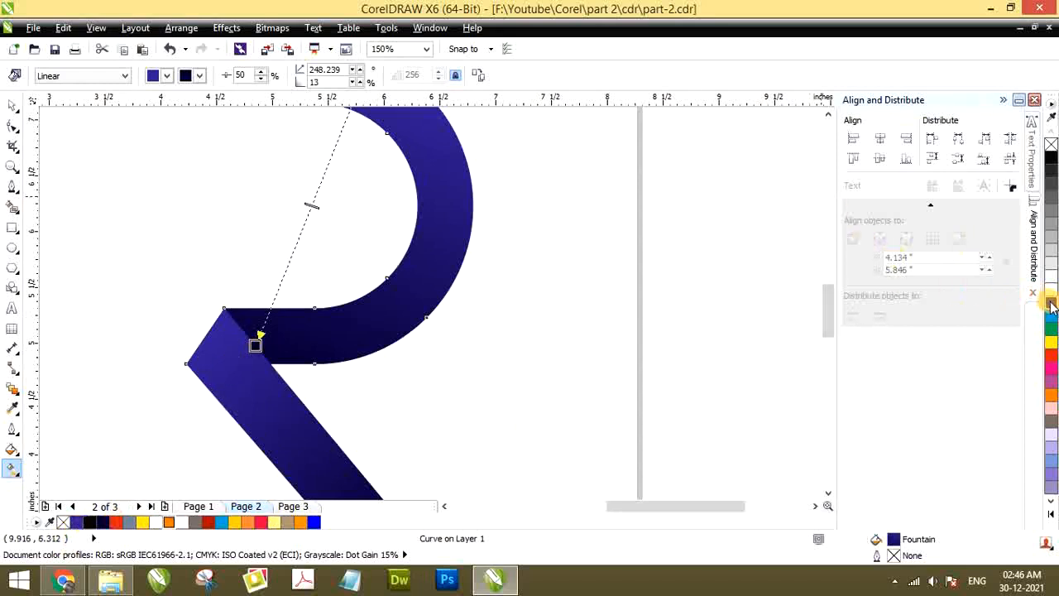
Try a dark navy end shade with a redrawn fill direction on the half ring, and undo the redrawn gradient
drag(1052, 307, 1004, 341)
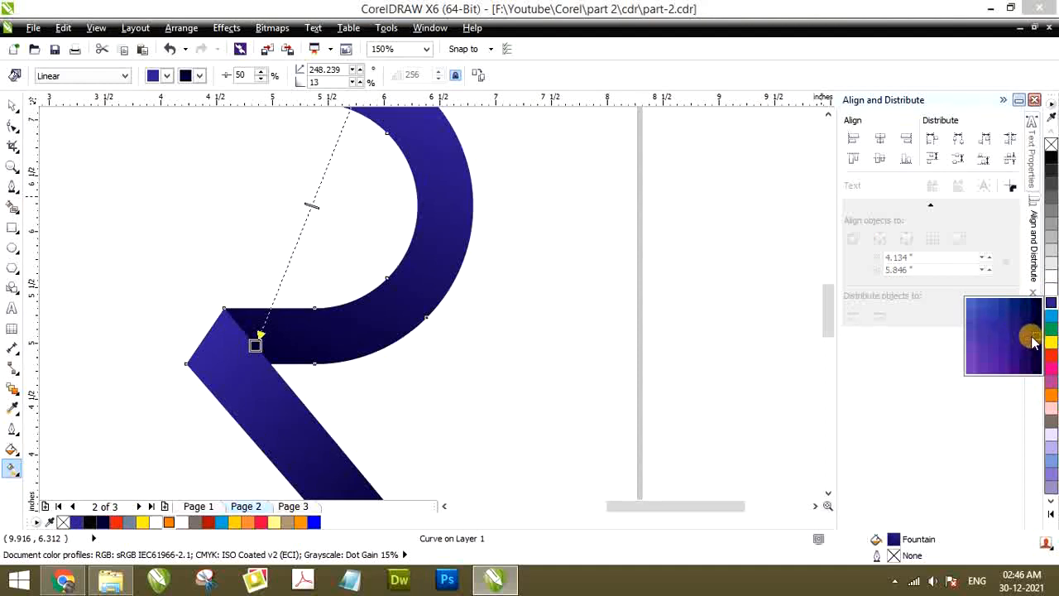
click(1032, 341)
drag(582, 387, 570, 383)
scroll(306, 352, up, 1)
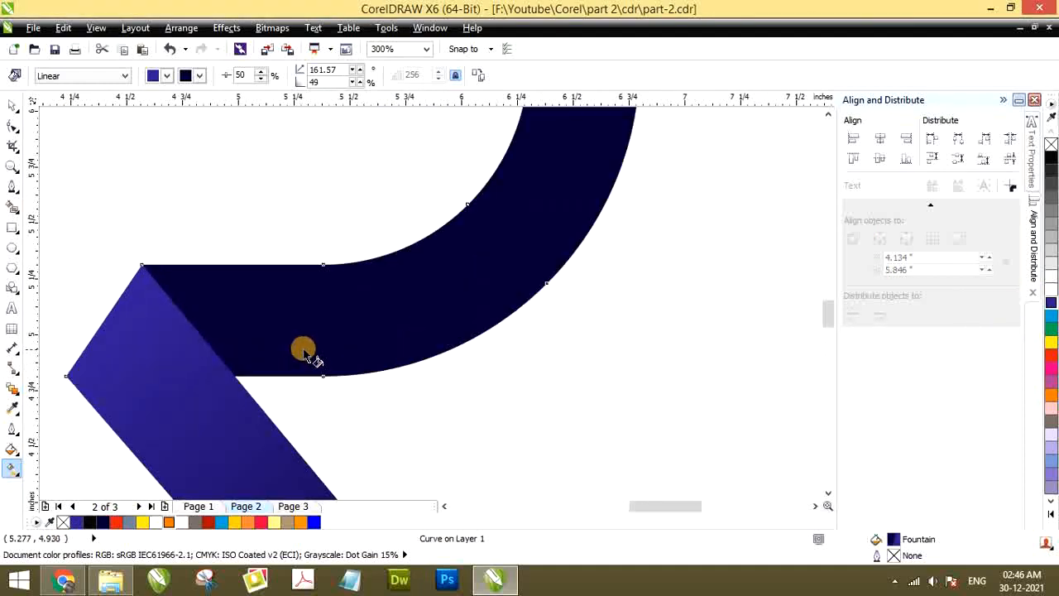
scroll(305, 352, down, 2)
drag(337, 347, 322, 350)
scroll(322, 350, up, 1)
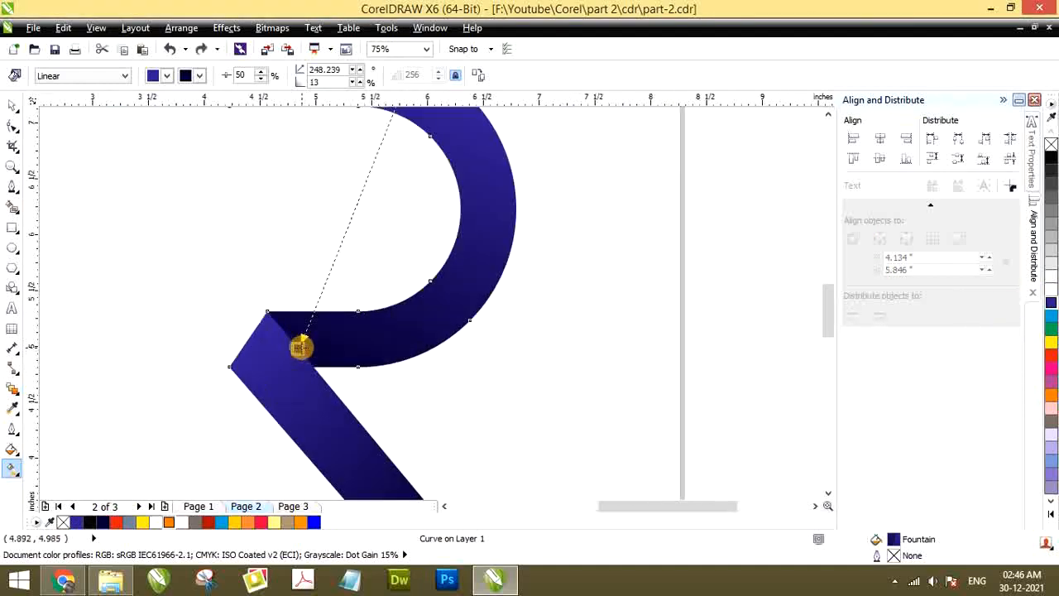
Review the shaded half ring and bar against the AS sample, and inspect the fold where they overlap
scroll(361, 269, down, 1)
scroll(367, 220, up, 2)
scroll(360, 244, down, 3)
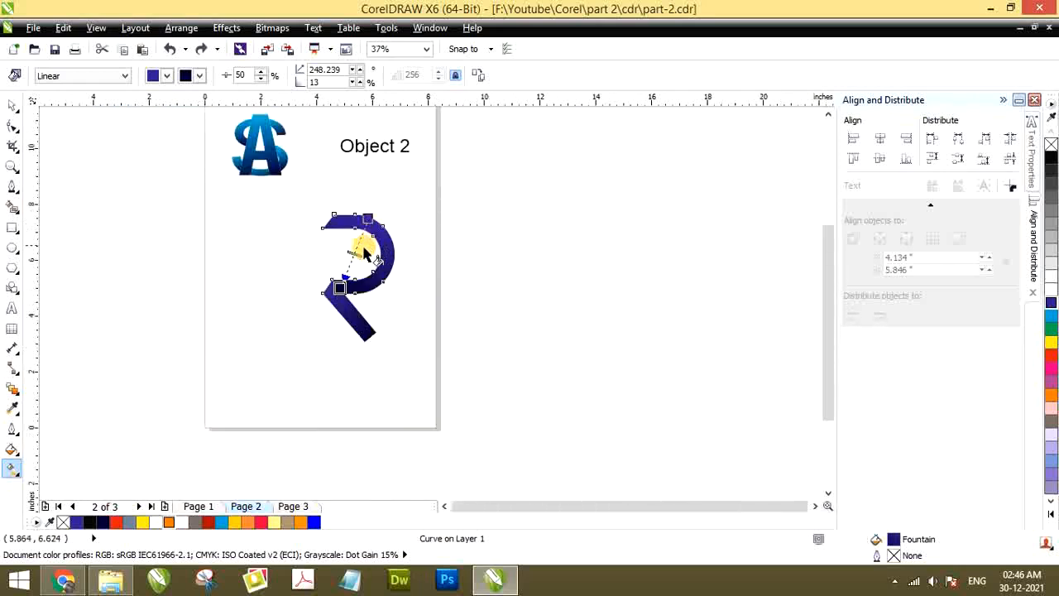
scroll(352, 331, up, 1)
click(11, 110)
click(276, 314)
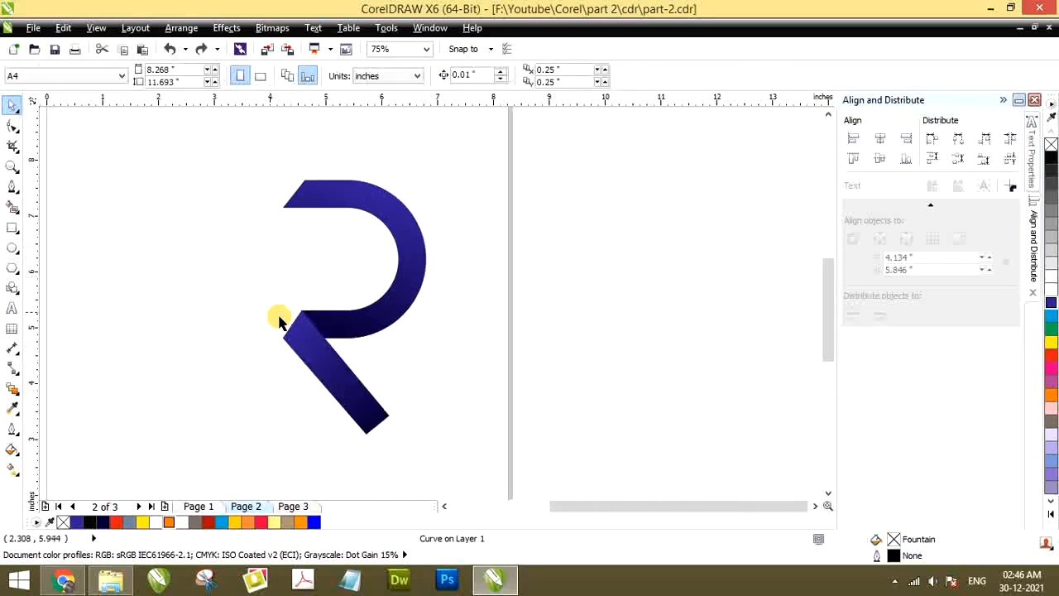
scroll(315, 307, up, 1)
scroll(308, 298, up, 1)
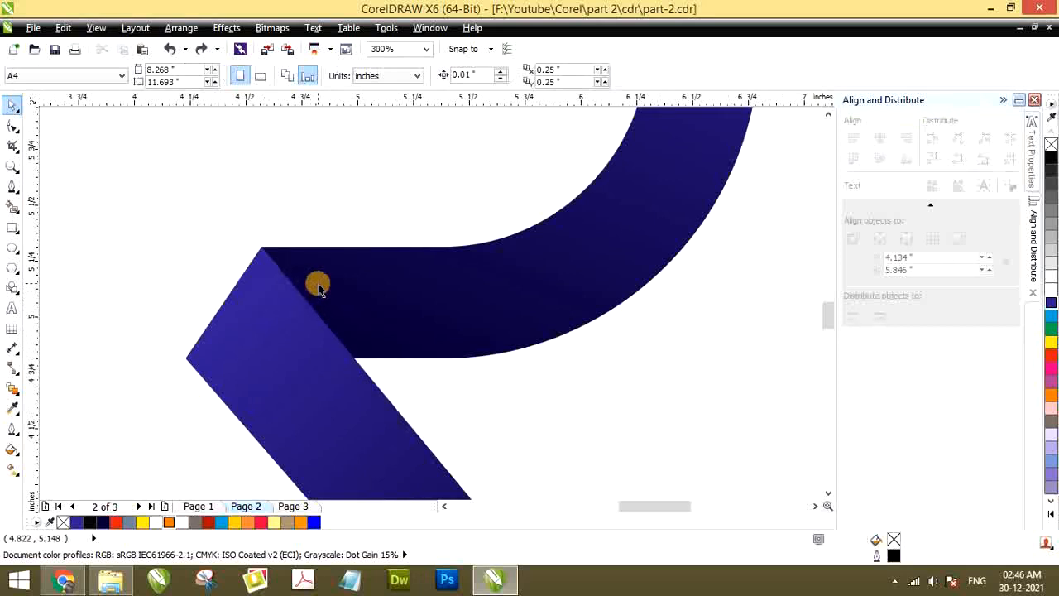
scroll(286, 277, down, 1)
Reverse the bar's gradient so navy starts at its upper slanted edge and blue ends at its lower end, at about 132.7°
click(301, 325)
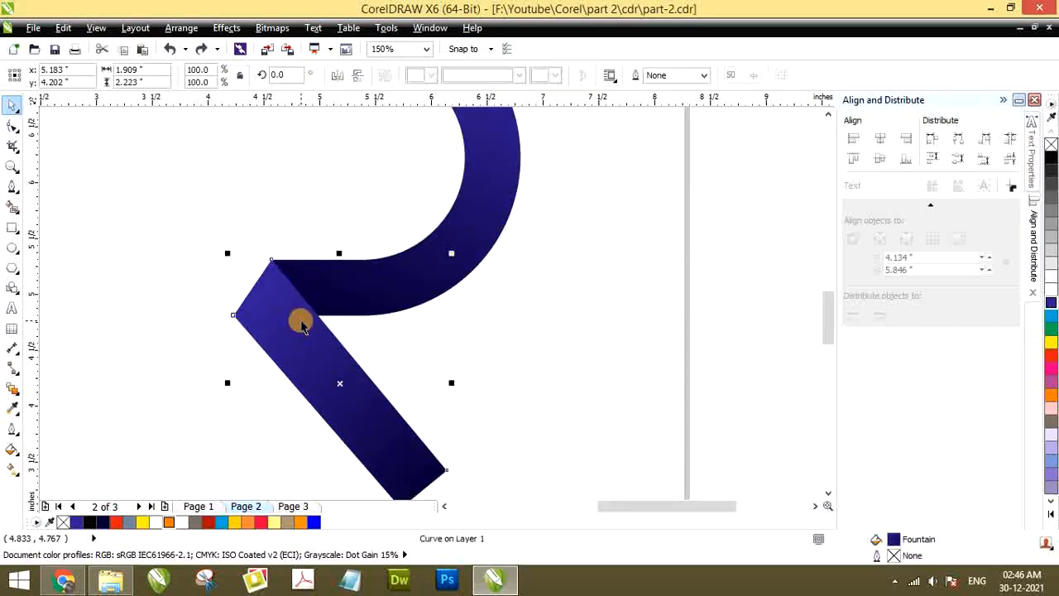
key(g)
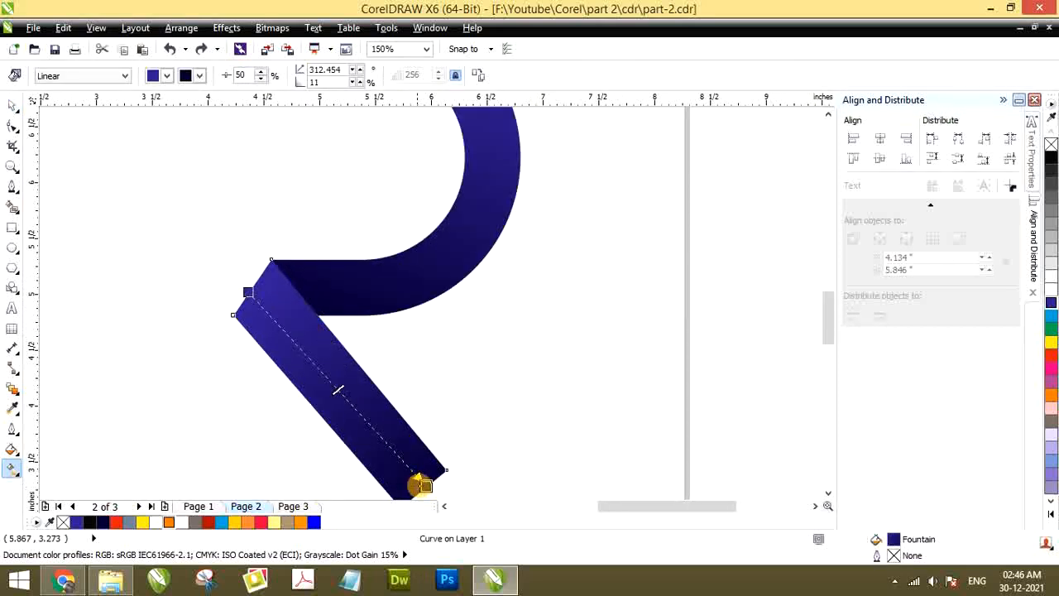
mouse_move(424, 486)
mouse_down()
mouse_move(408, 425)
mouse_move(276, 302)
mouse_move(265, 276)
mouse_move(431, 481)
mouse_up()
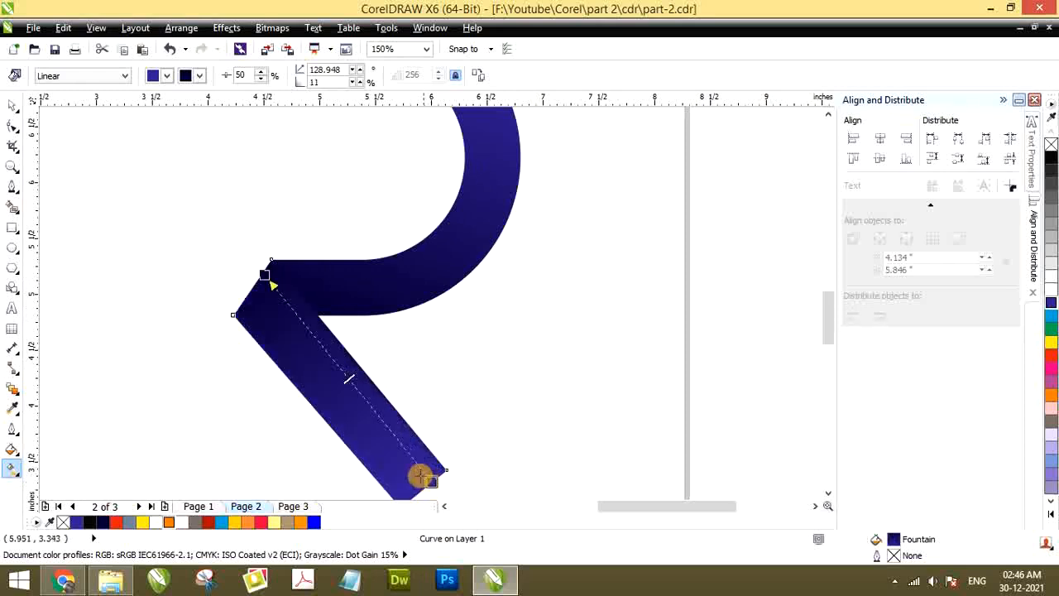
mouse_move(265, 276)
mouse_down()
mouse_move(261, 296)
mouse_move(251, 284)
mouse_up()
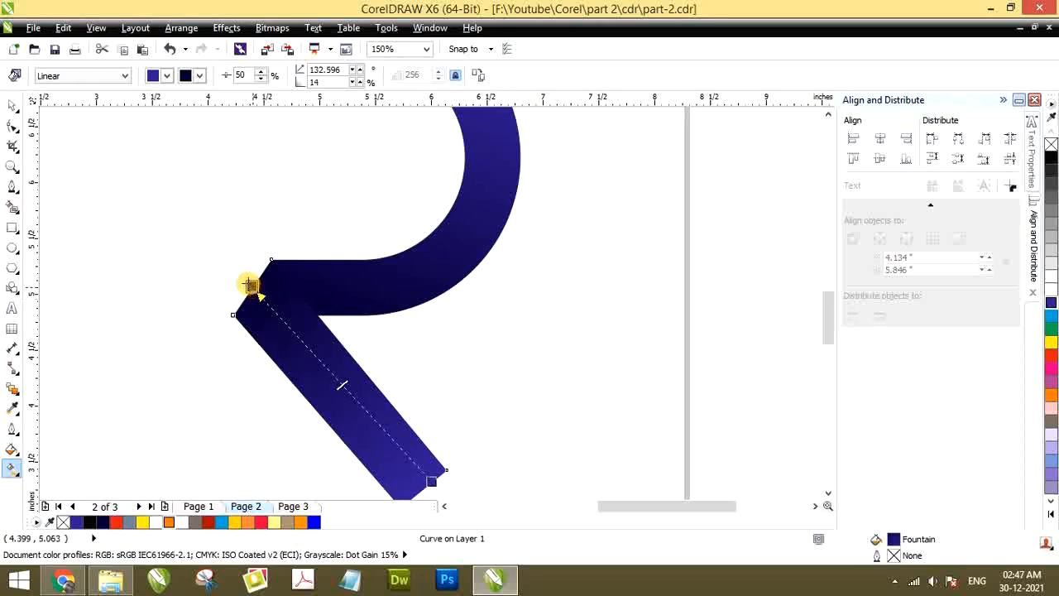
scroll(340, 319, down, 2)
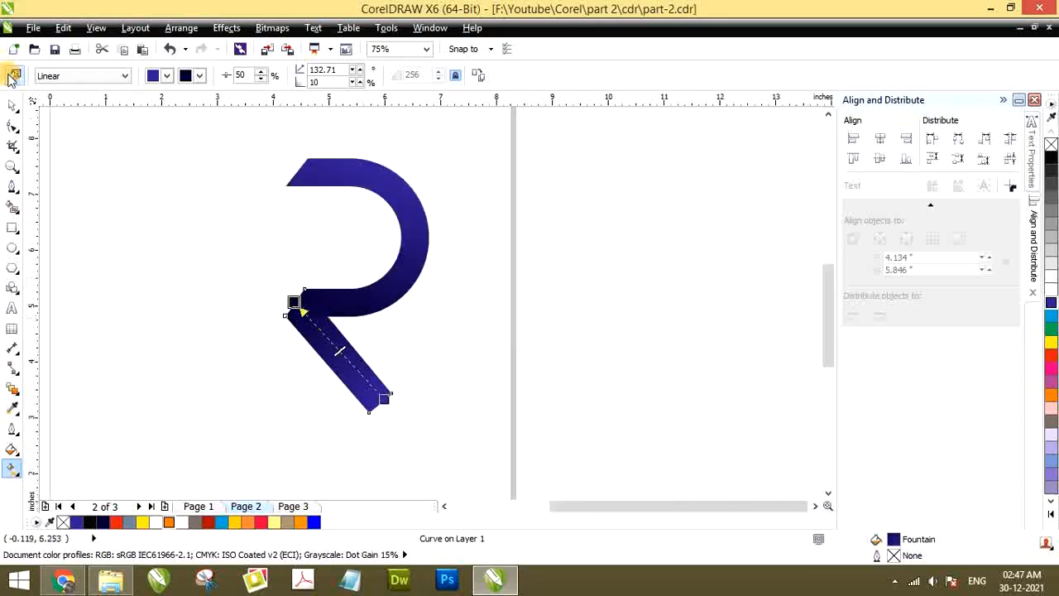
click(11, 105)
click(142, 207)
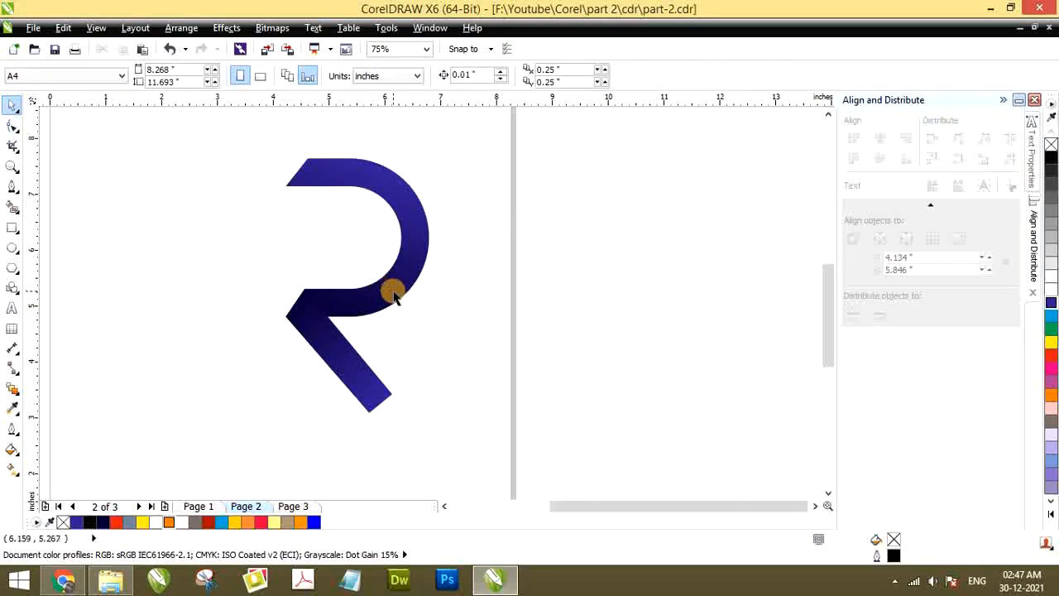
Change the blue start colour of the half ring's linear gradient to red, keeping the navy end colour
scroll(394, 298, down, 2)
scroll(371, 290, up, 2)
scroll(359, 293, down, 2)
click(360, 296)
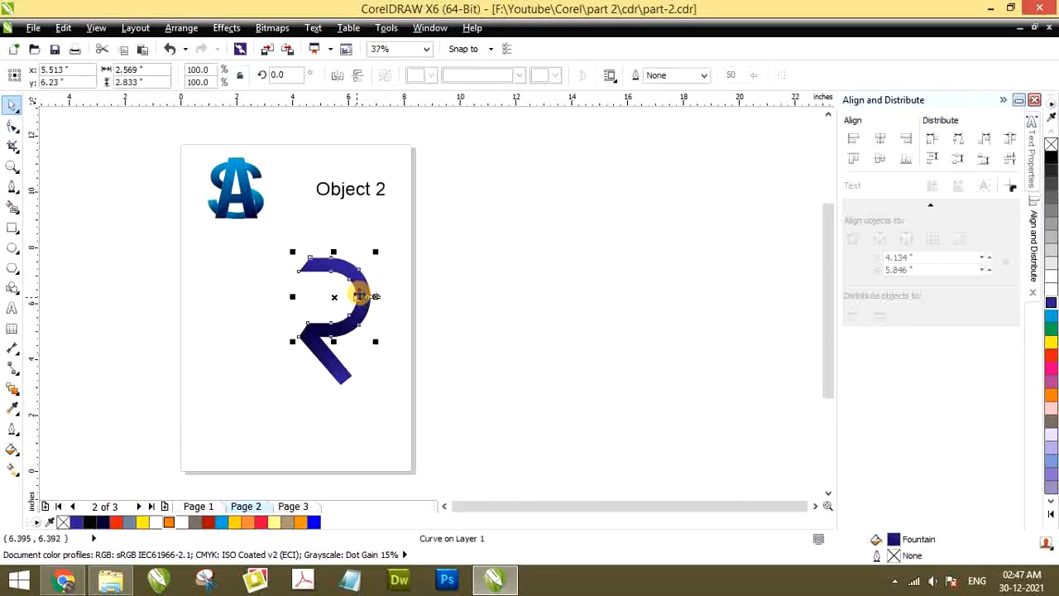
scroll(360, 295, up, 1)
key(g)
drag(293, 239, 325, 240)
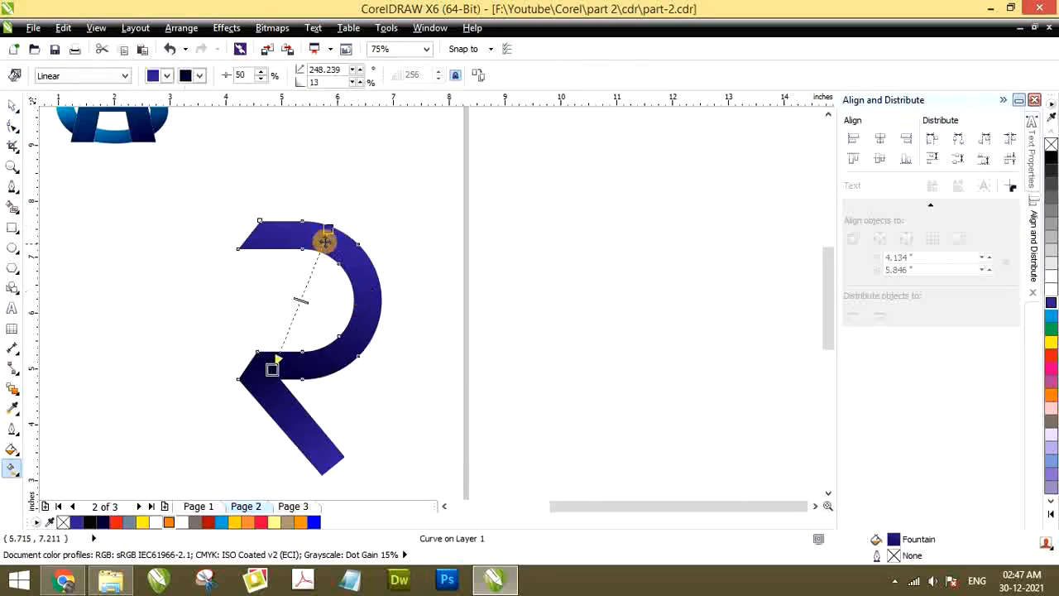
click(1051, 358)
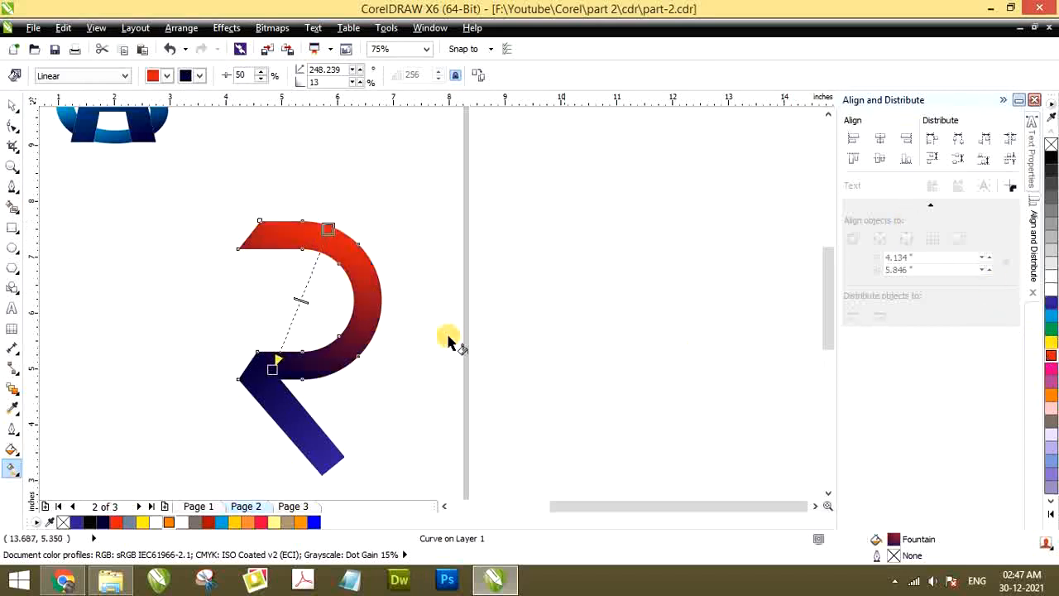
Change the blue colour at the lower end of the diagonal bar's gradient to red, and deselect the bar
click(249, 367)
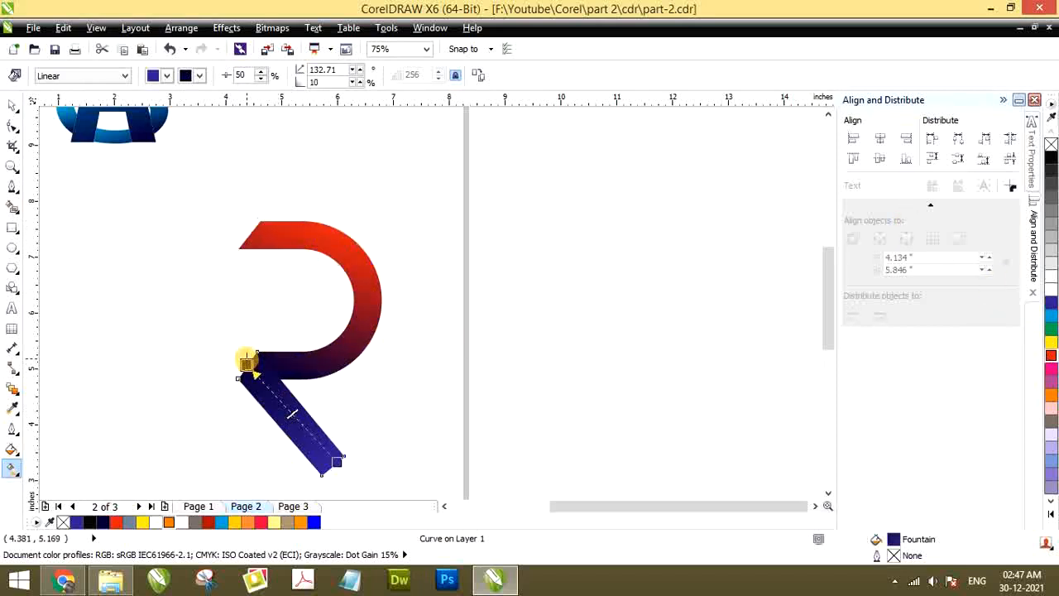
click(337, 461)
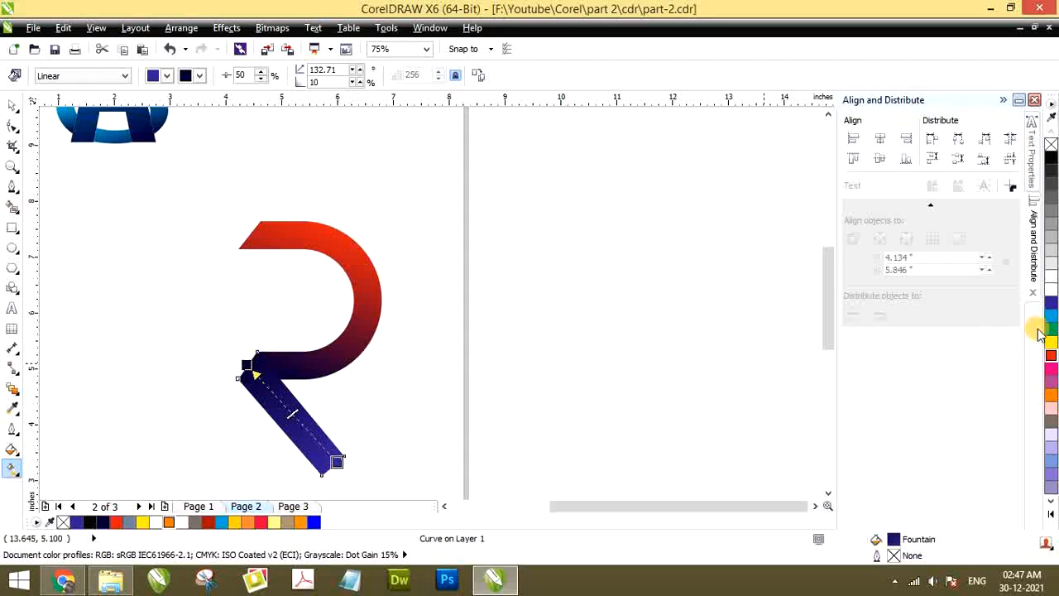
click(1051, 356)
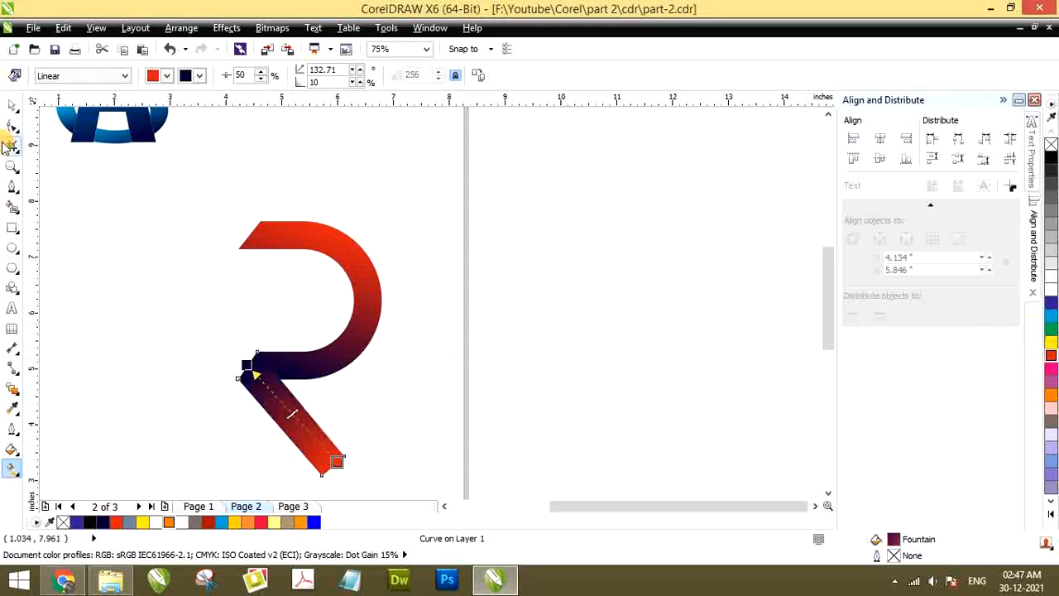
click(12, 107)
click(126, 364)
Examine the red-to-navy shading of the R logo up close and at full-page view, comparing the half ring and bar
scroll(256, 296, down, 1)
scroll(247, 318, up, 1)
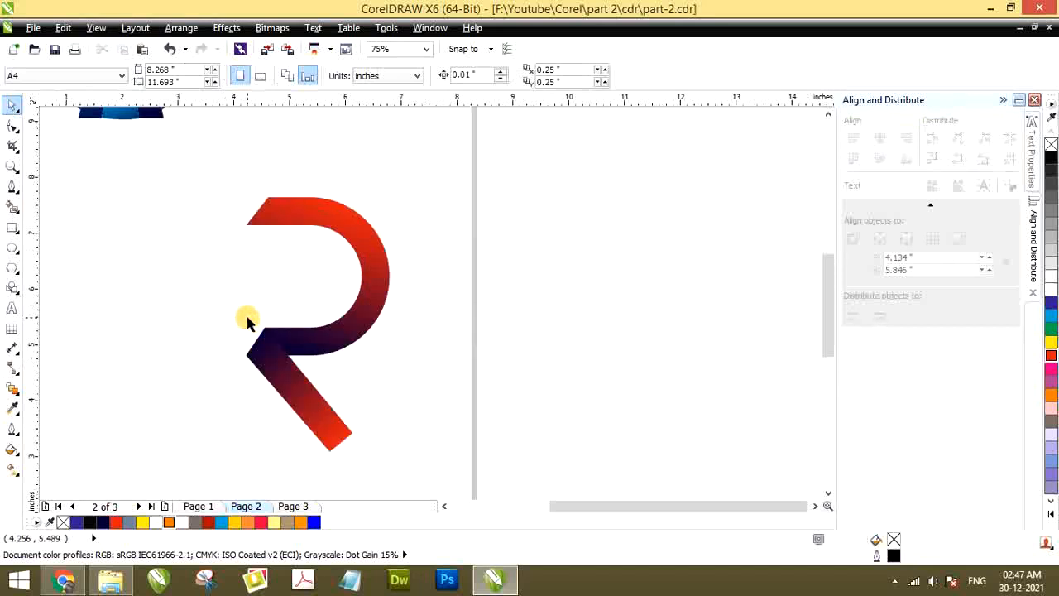
scroll(236, 277, down, 1)
scroll(178, 254, up, 1)
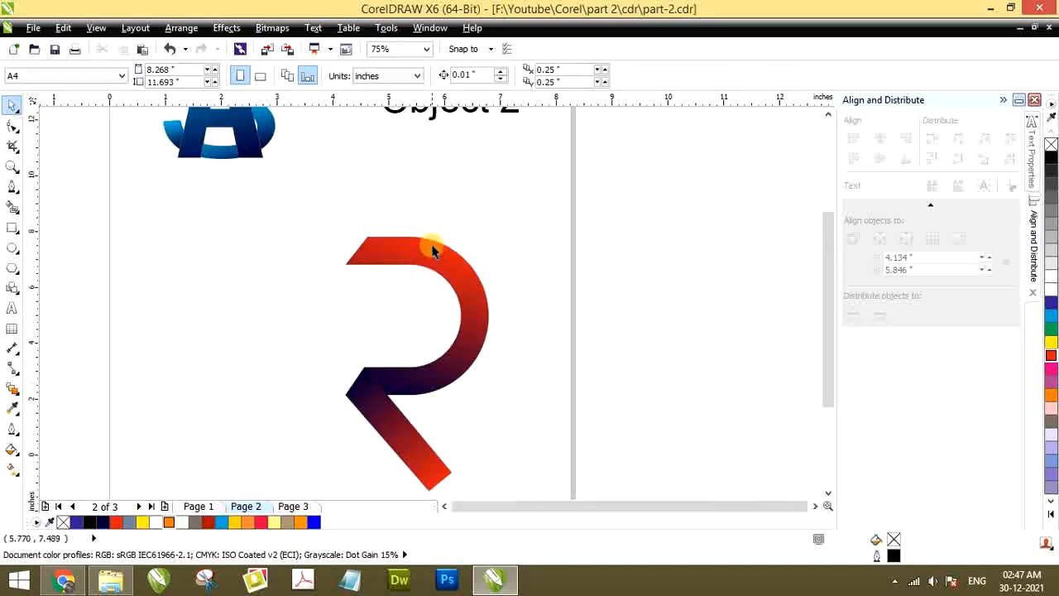
scroll(432, 250, down, 1)
scroll(399, 306, up, 1)
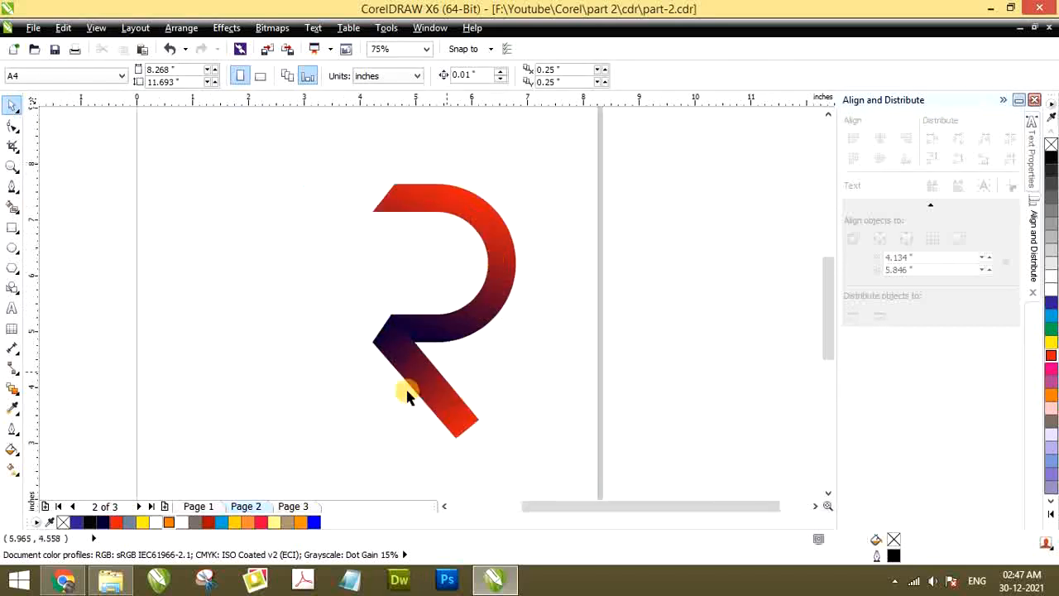
scroll(425, 331, down, 1)
scroll(440, 293, up, 1)
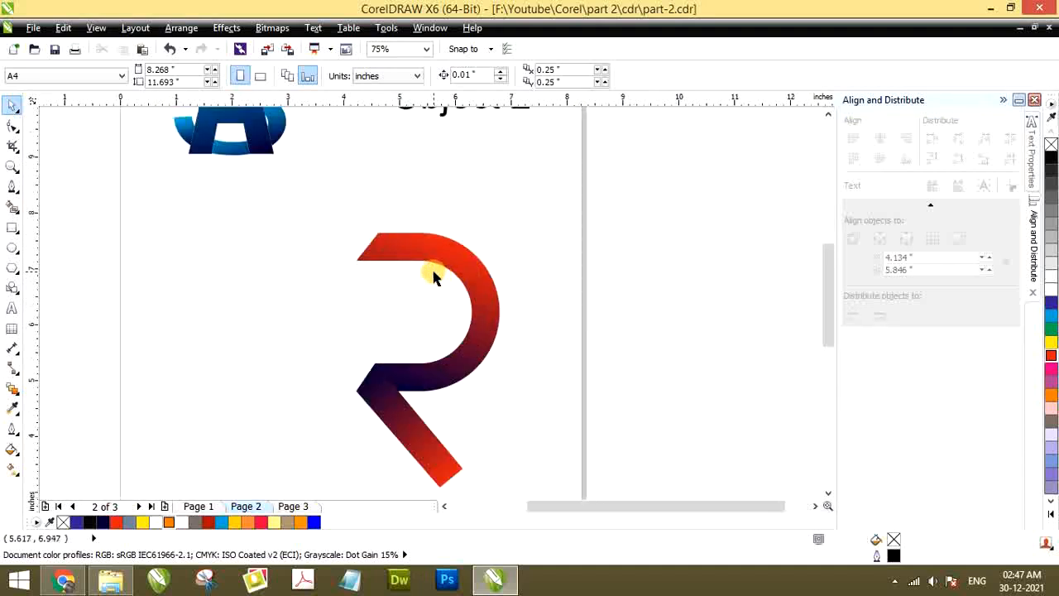
scroll(435, 278, down, 1)
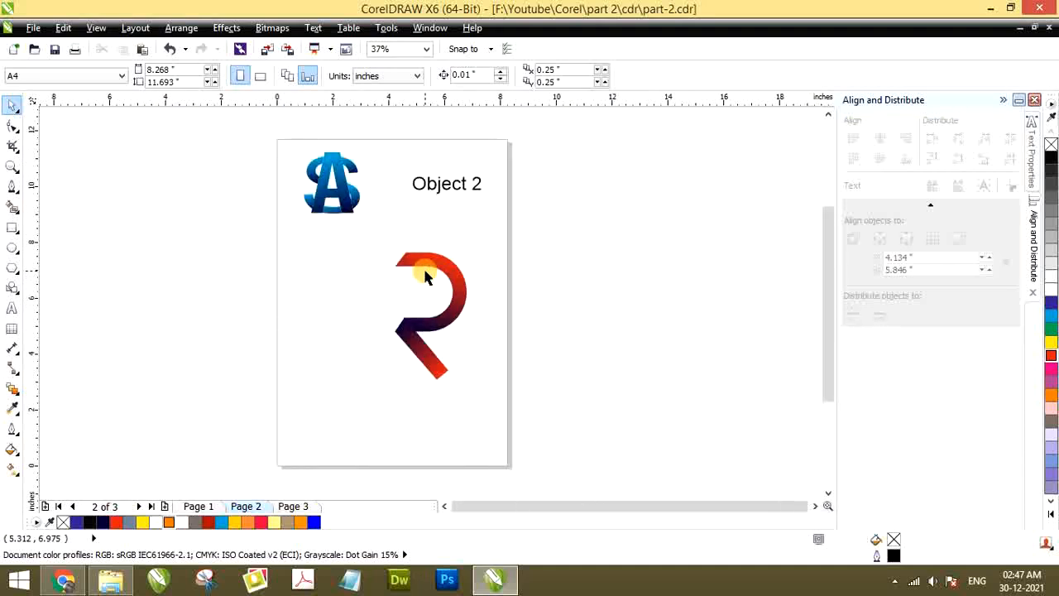
scroll(414, 283, up, 1)
scroll(398, 289, up, 1)
scroll(401, 298, down, 1)
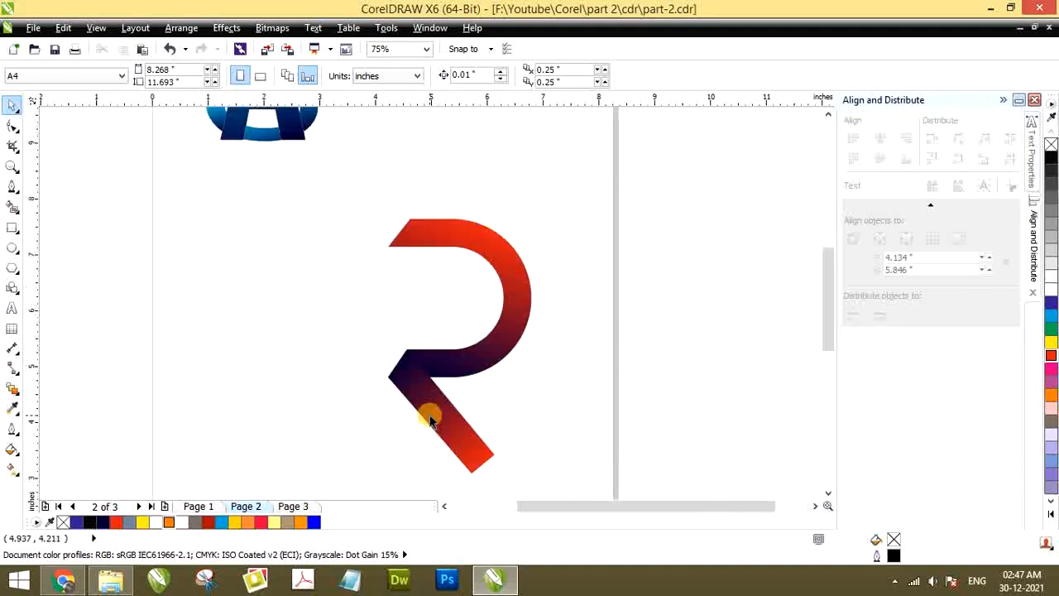
scroll(470, 325, down, 1)
scroll(456, 355, up, 1)
scroll(457, 331, down, 1)
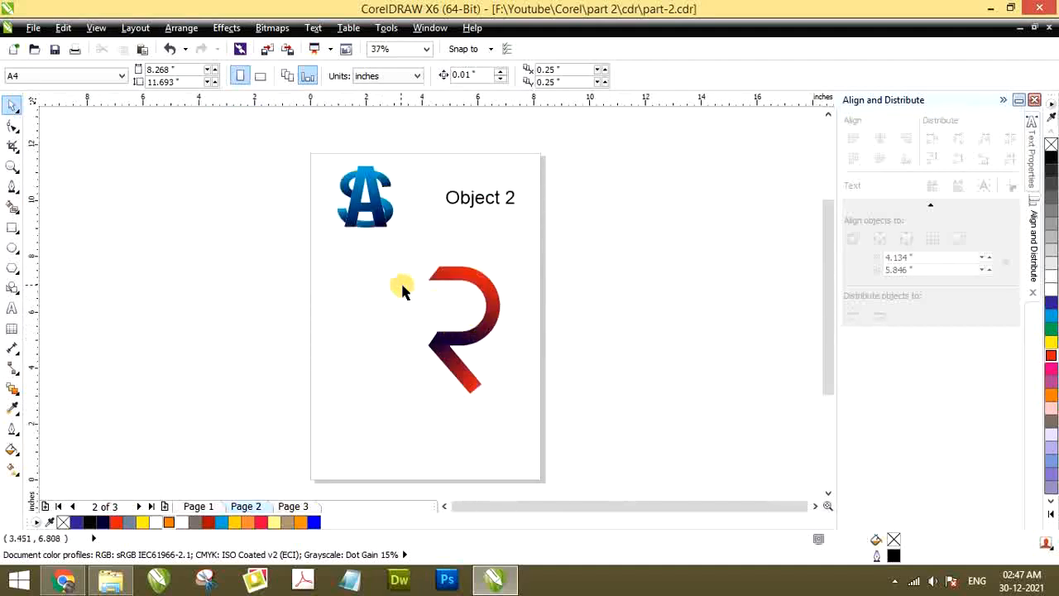
Scale the half ring and bar together about their centre to about 1.78 by 3.15 inches
drag(392, 254, 519, 365)
drag(540, 421, 540, 420)
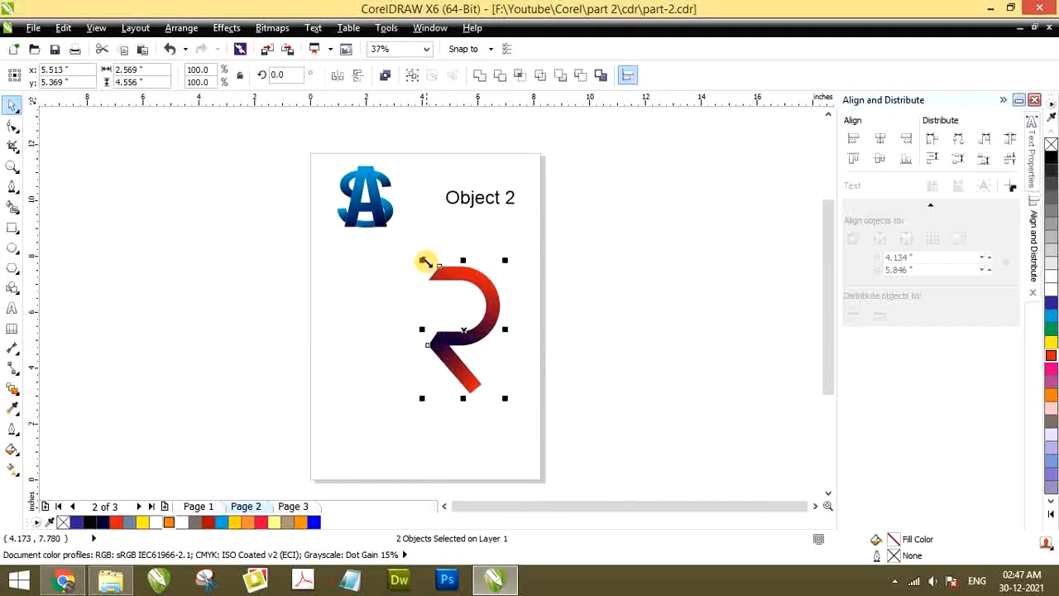
drag(423, 260, 428, 260)
scroll(482, 320, up, 1)
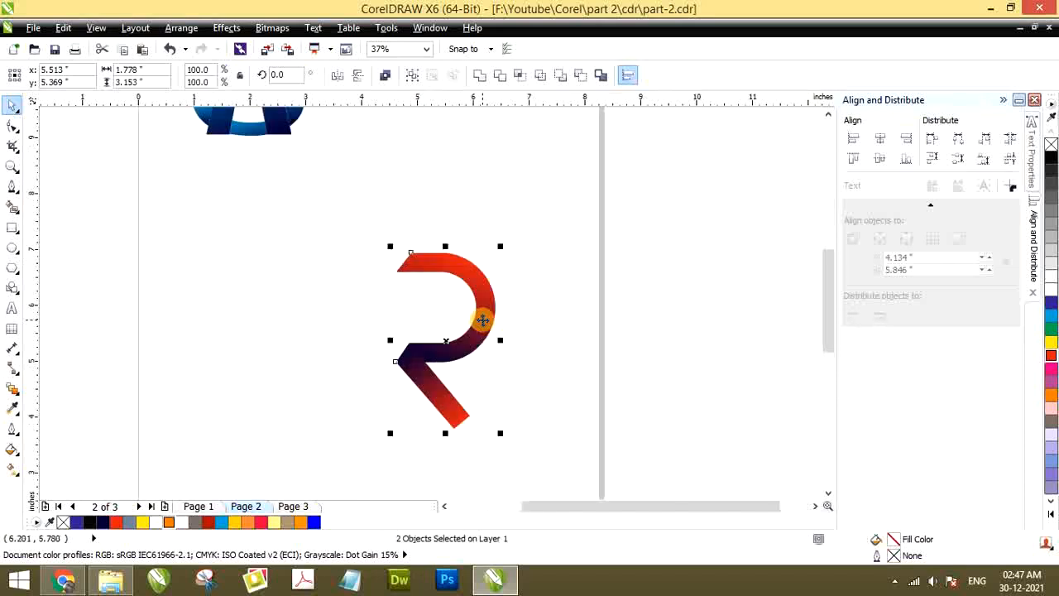
scroll(481, 320, down, 1)
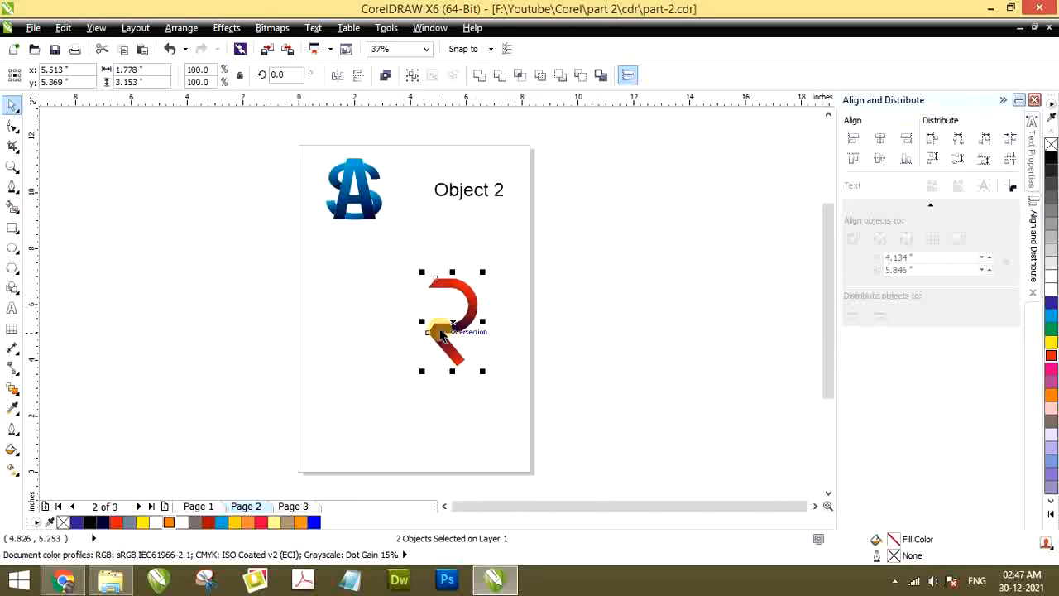
Move the scaled R logo up to just below the Object 2 title near the page's edge, and deselect it
drag(379, 254, 501, 377)
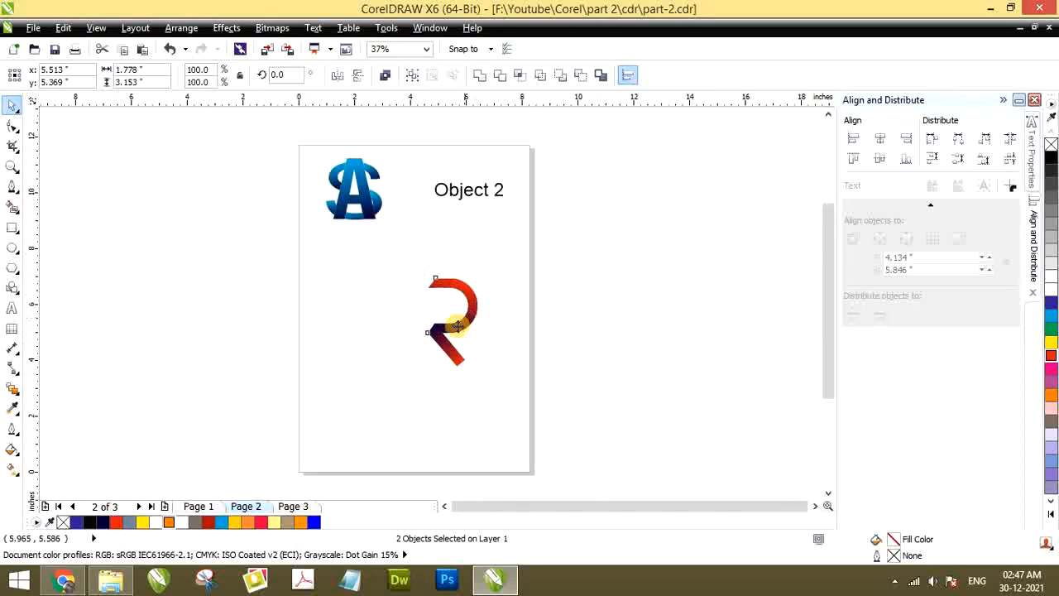
drag(460, 318, 514, 257)
click(260, 310)
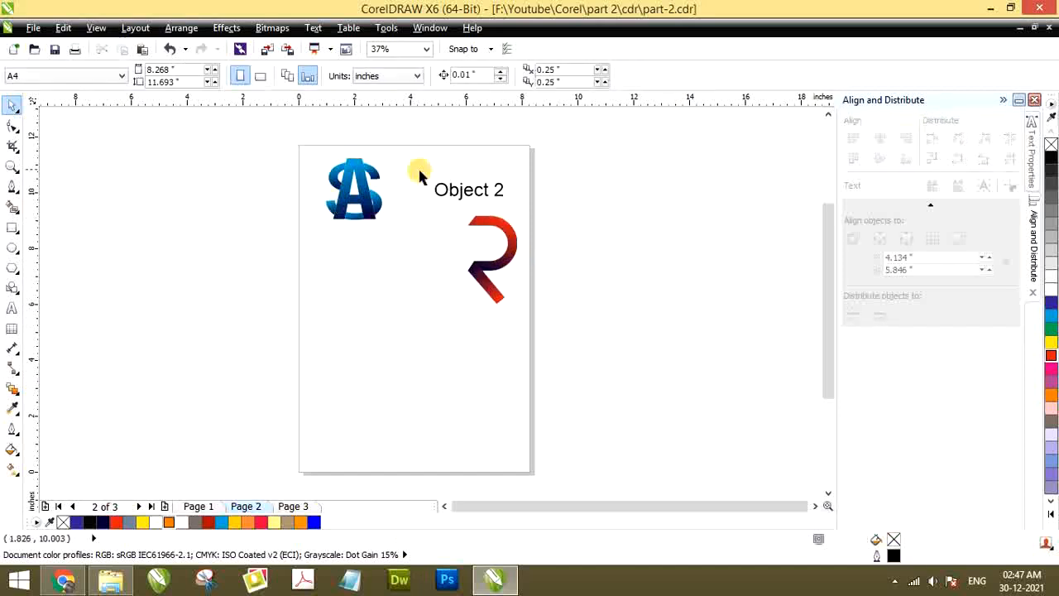
Add the artistic text "AS" in the empty lower part of page 2, using 24 pt Arial
scroll(346, 182, up, 4)
scroll(315, 195, down, 4)
scroll(323, 248, up, 4)
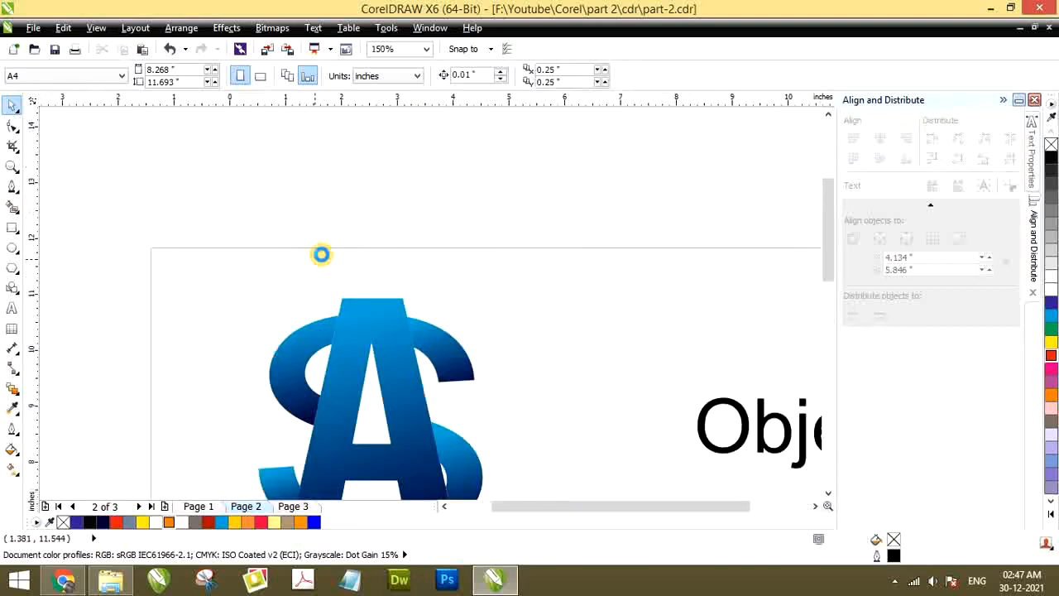
scroll(322, 253, down, 4)
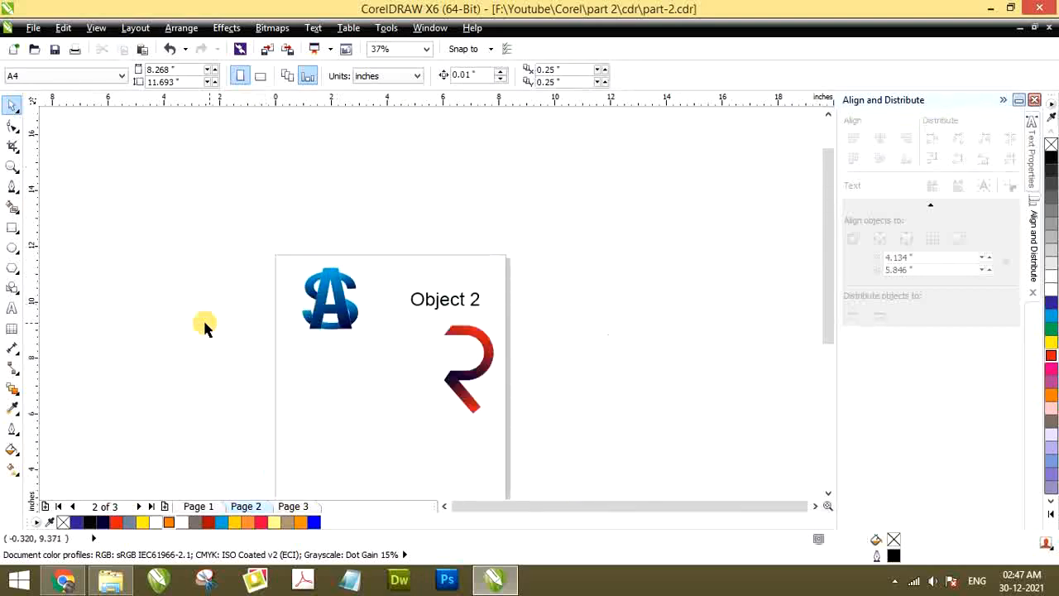
click(12, 308)
scroll(315, 279, down, 2)
scroll(309, 271, up, 4)
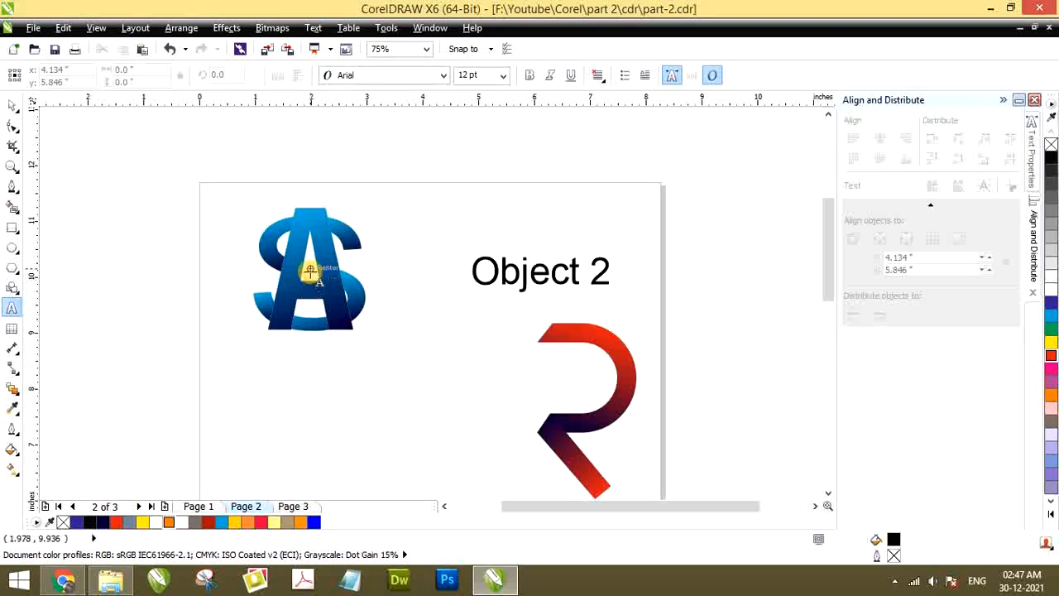
scroll(306, 267, down, 2)
scroll(296, 328, up, 2)
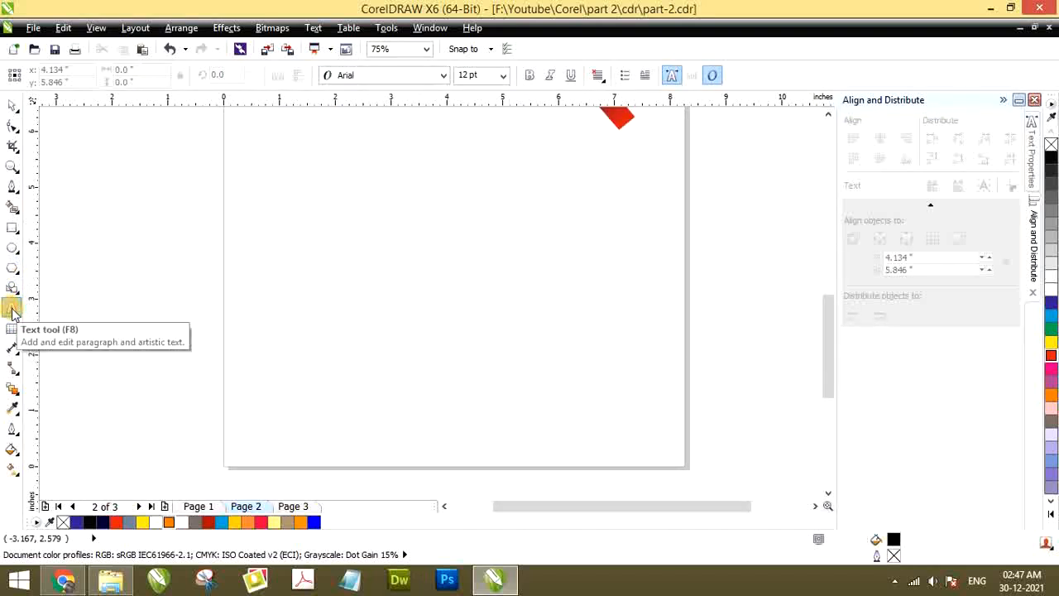
click(326, 233)
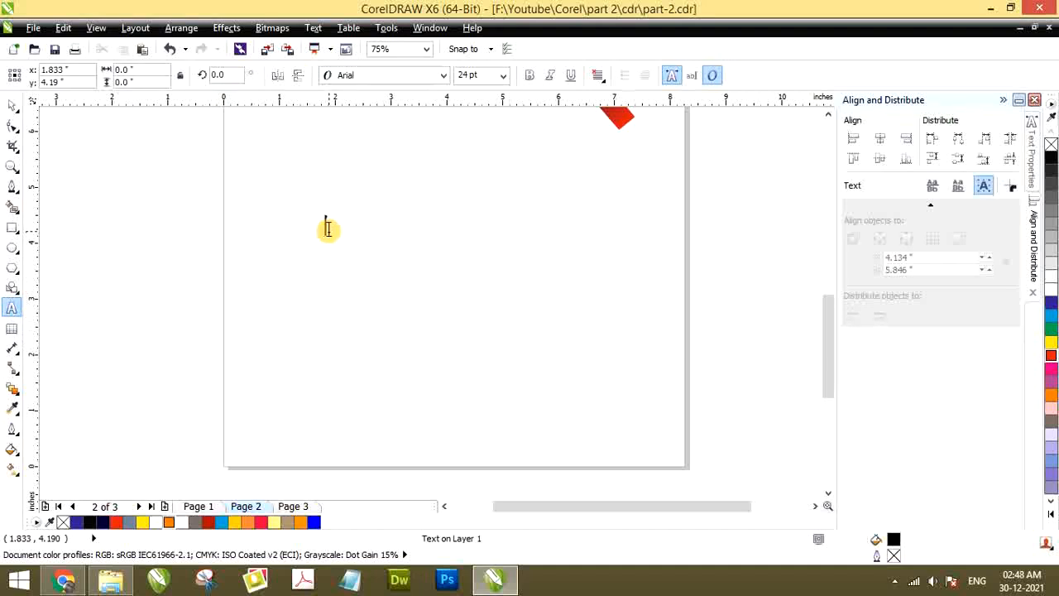
text(AS)
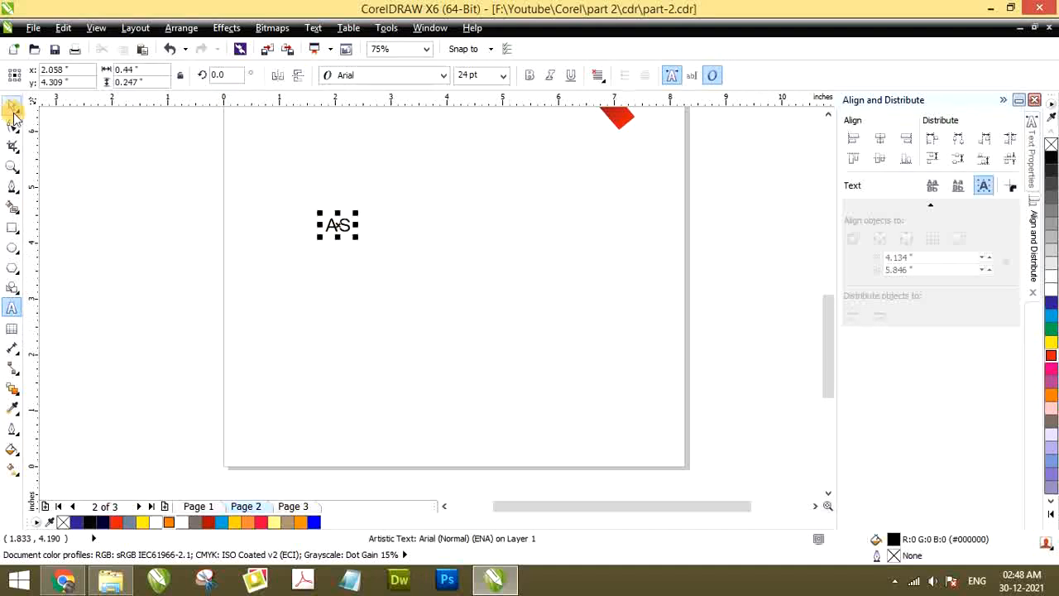
Enlarge the AS text about its centre to about 3.42 by 1.92 inches and shift it slightly toward the page's middle
click(12, 110)
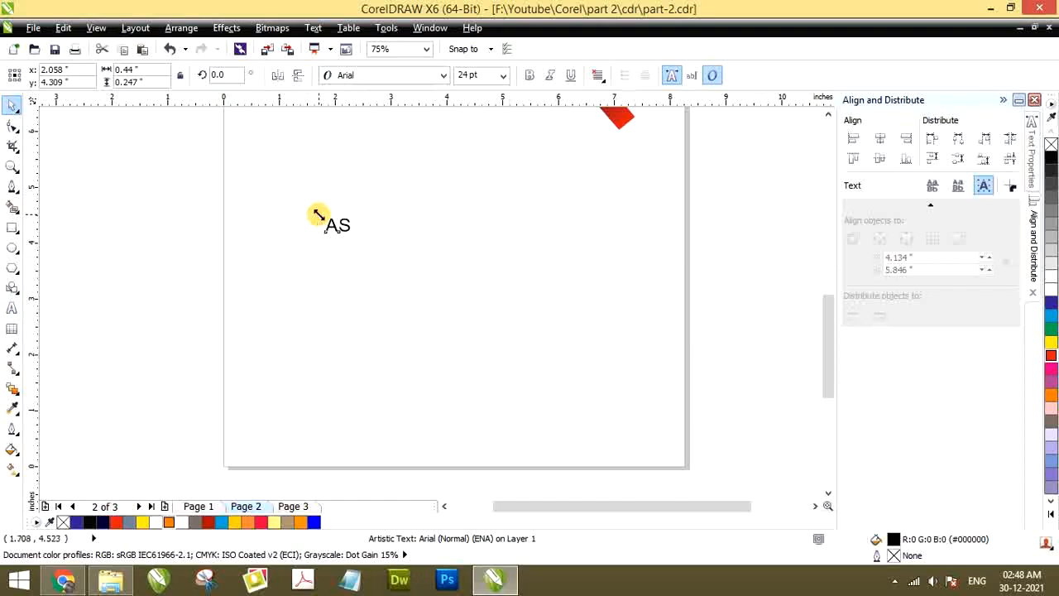
drag(319, 215, 240, 170)
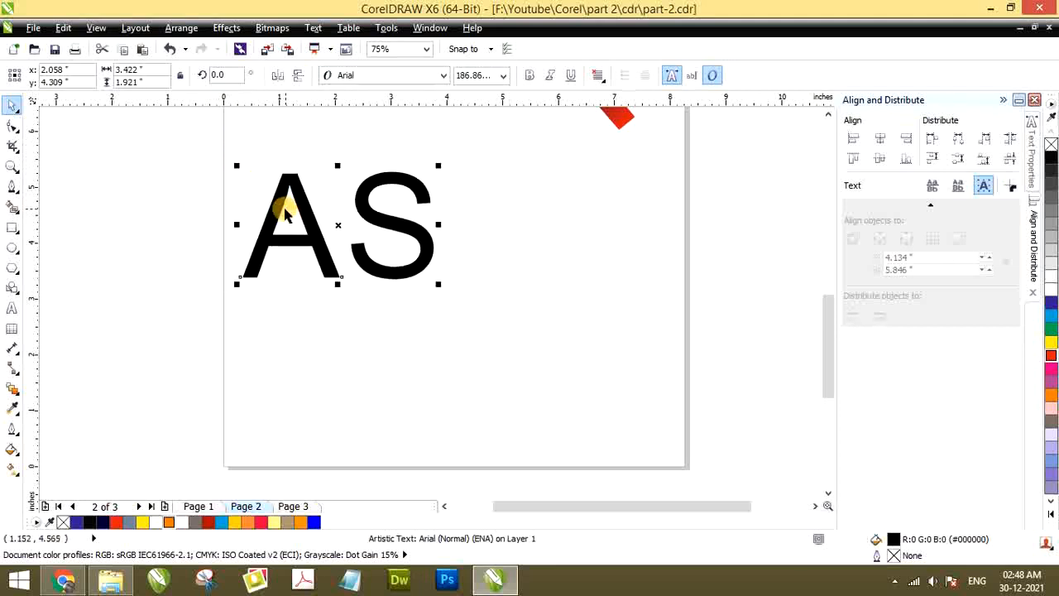
drag(281, 205, 320, 213)
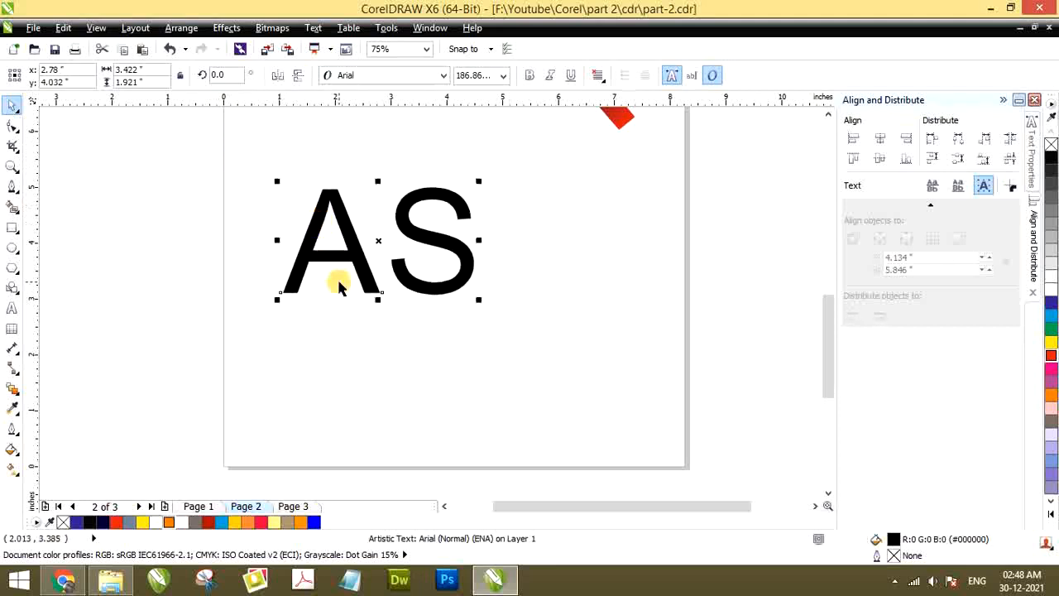
Change the AS text's font to Swis721 Cn BT
scroll(341, 278, down, 3)
scroll(348, 267, up, 2)
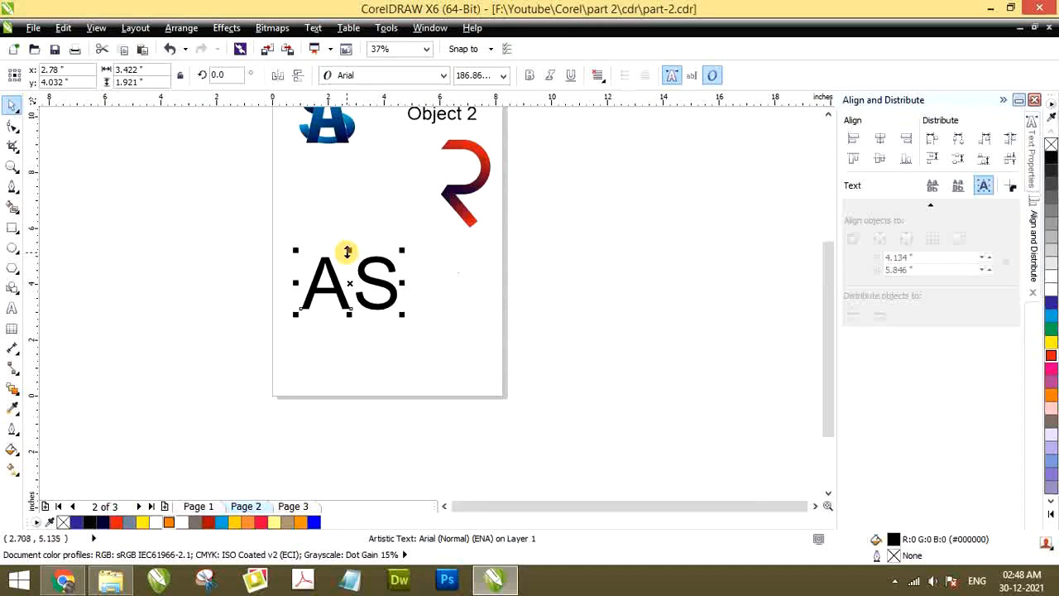
click(358, 76)
click(368, 108)
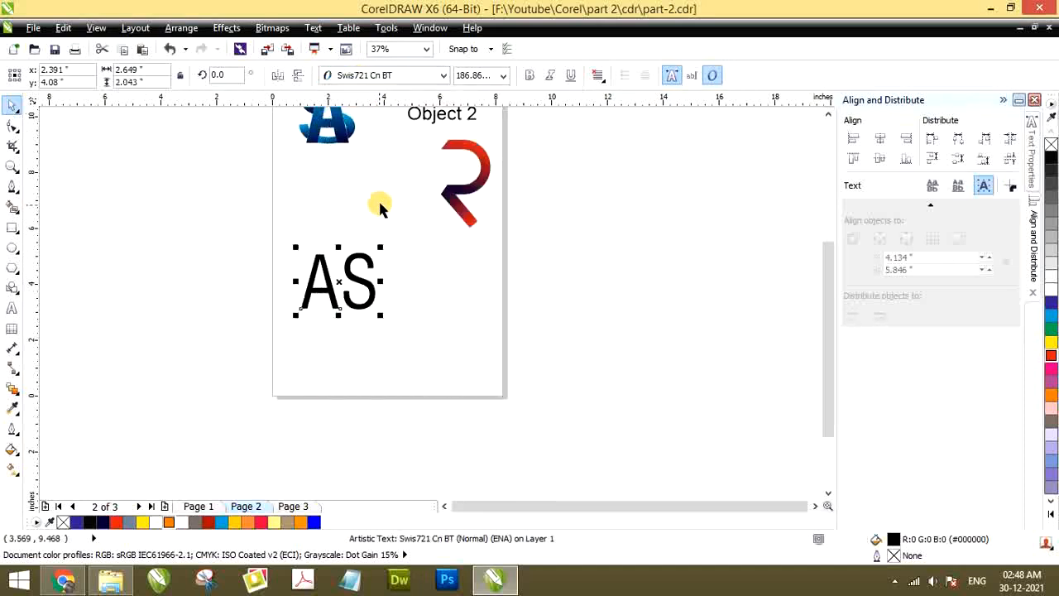
click(378, 221)
click(350, 281)
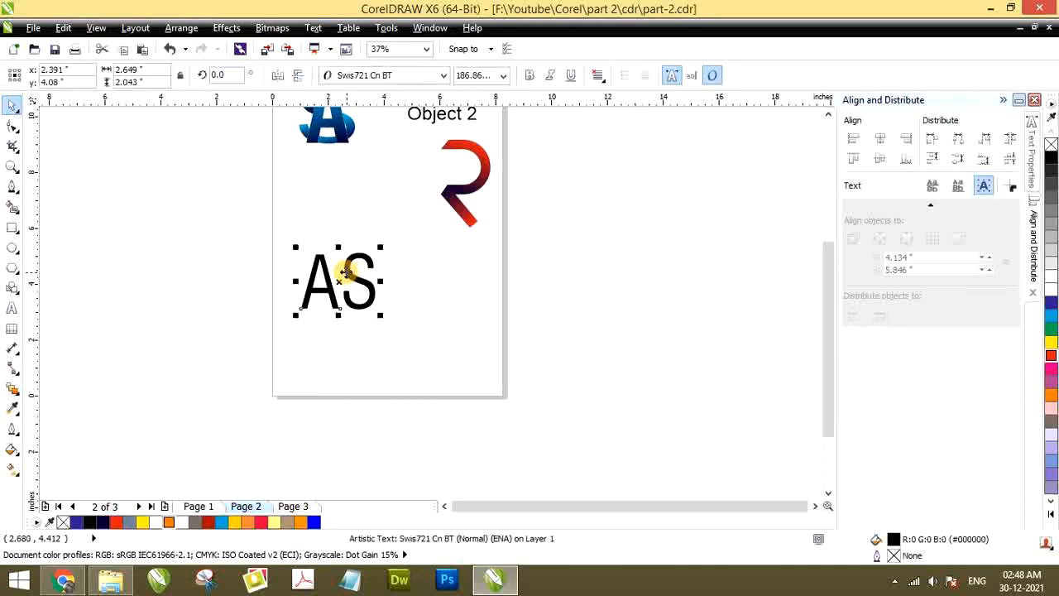
double_click(346, 272)
text(sdfdfd)
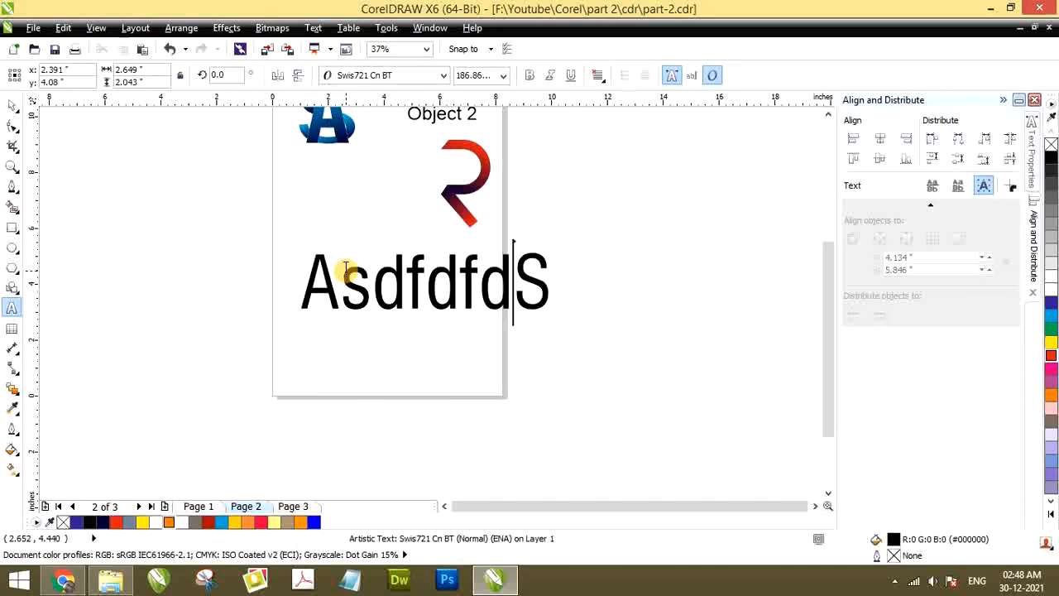
key(BackSpace)
key(BackSpace)
key(BackSpace)
key(BackSpace)
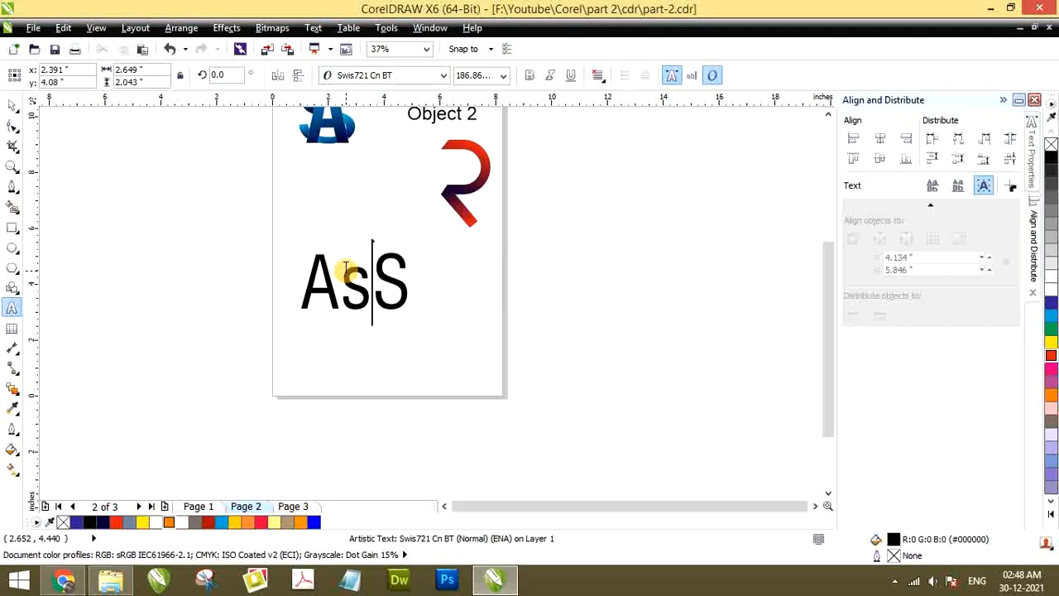
key(Escape)
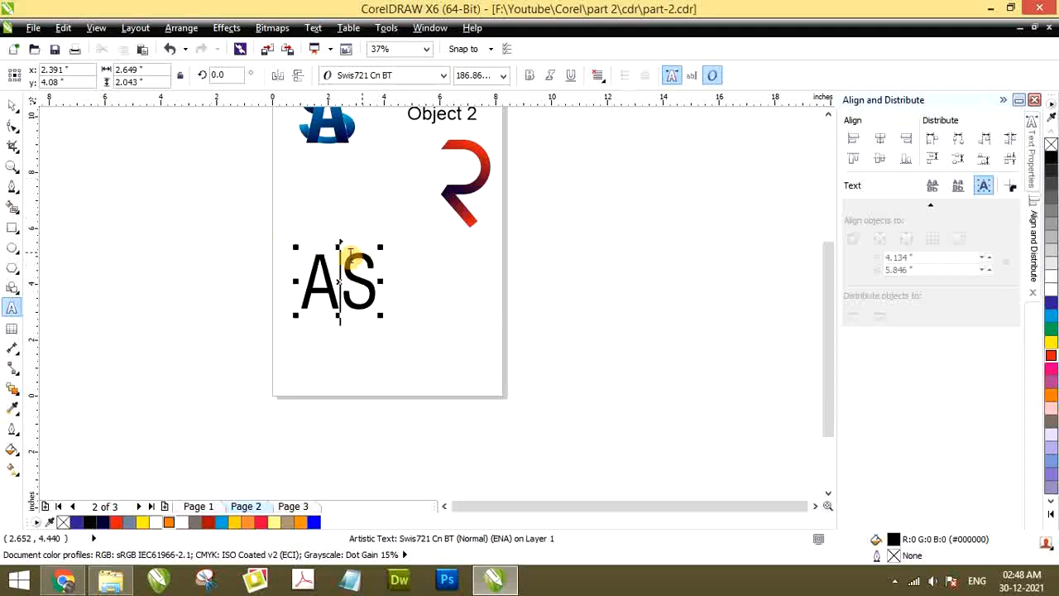
click(10, 106)
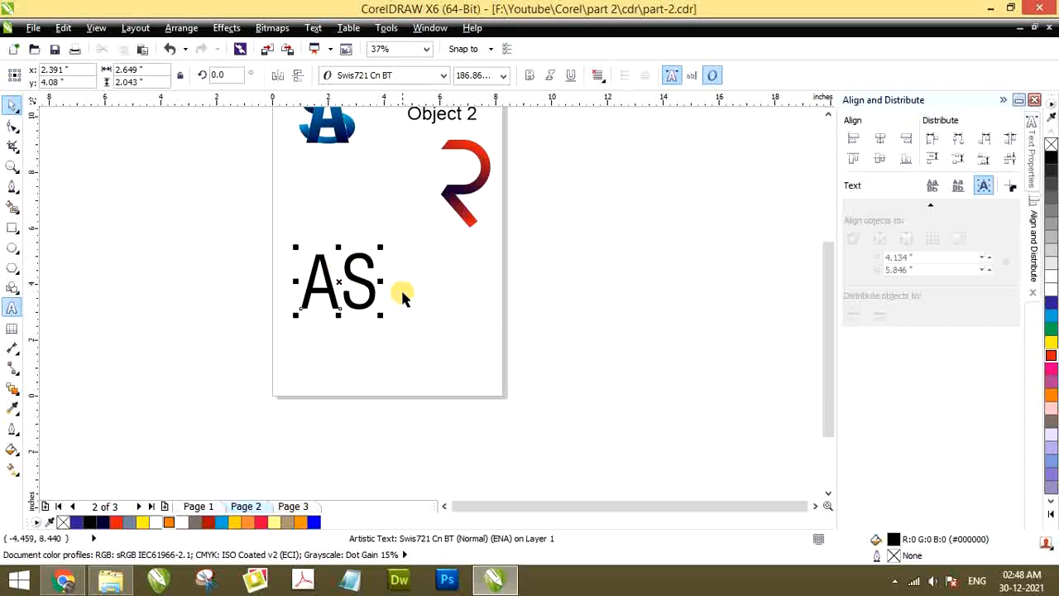
click(436, 298)
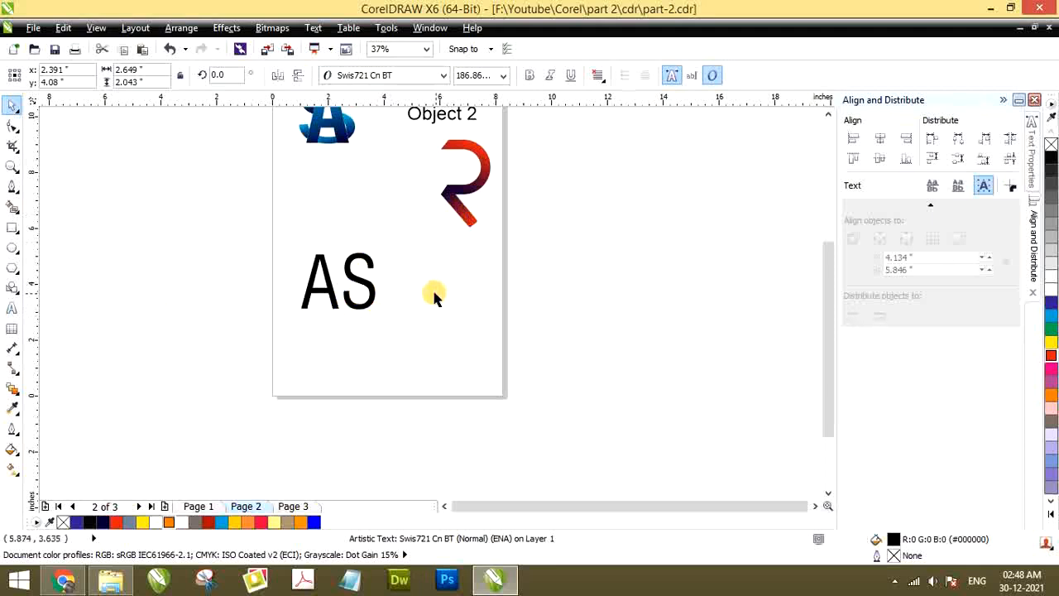
Try separating the S from the AS text, undo the separation, and return the whole text to its place
click(354, 282)
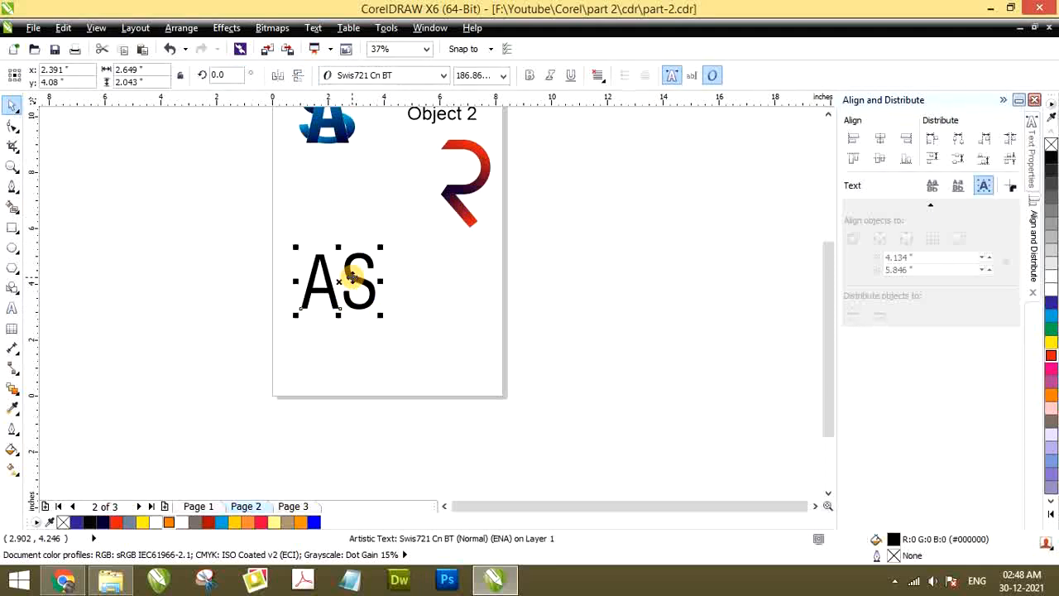
click(432, 274)
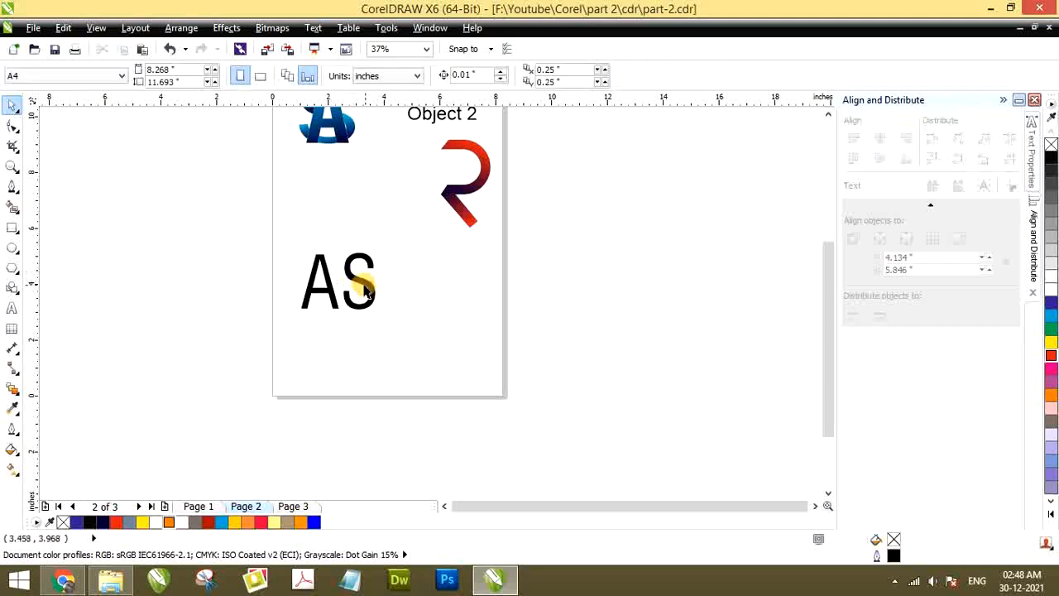
drag(361, 287, 453, 282)
click(256, 300)
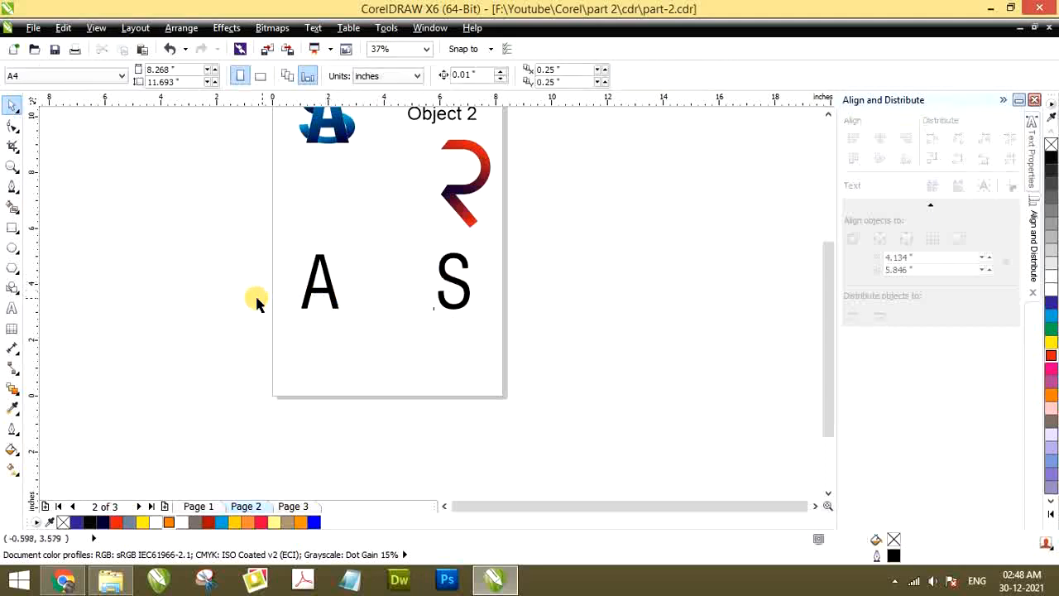
key(ctrl+z)
click(331, 237)
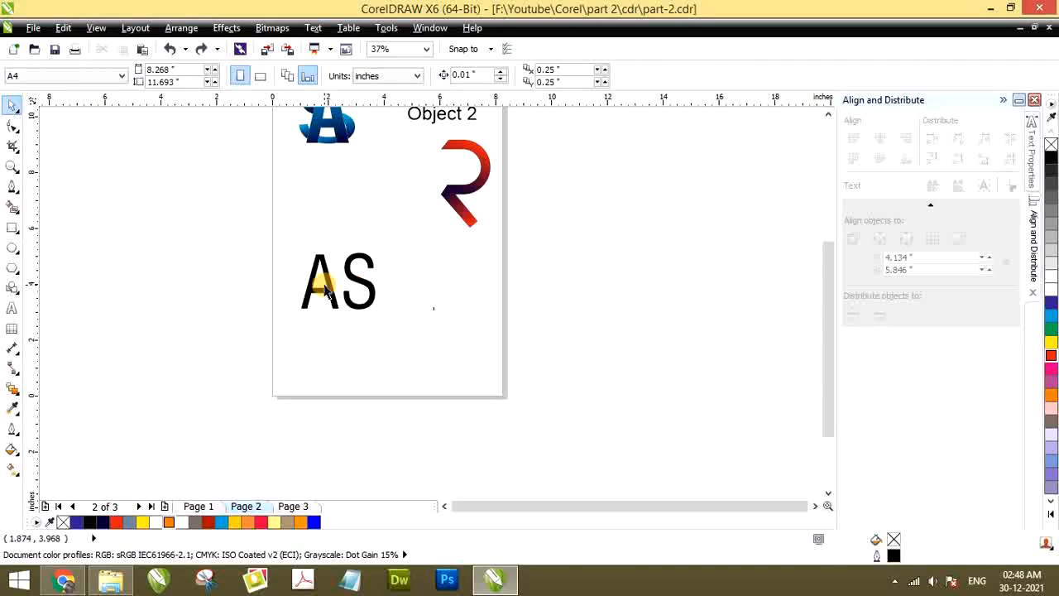
drag(370, 285, 467, 283)
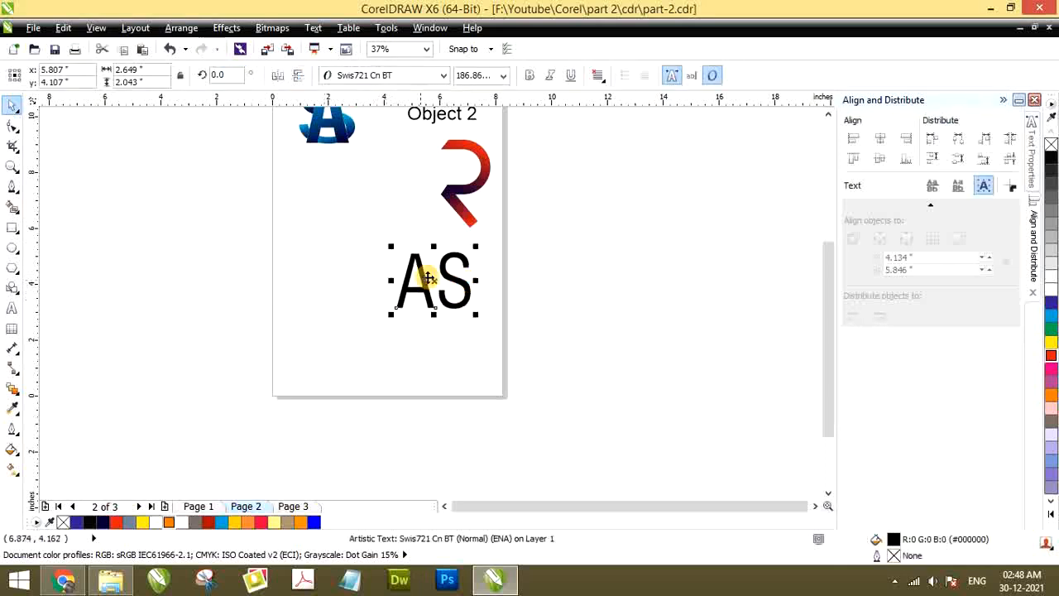
drag(412, 263, 318, 265)
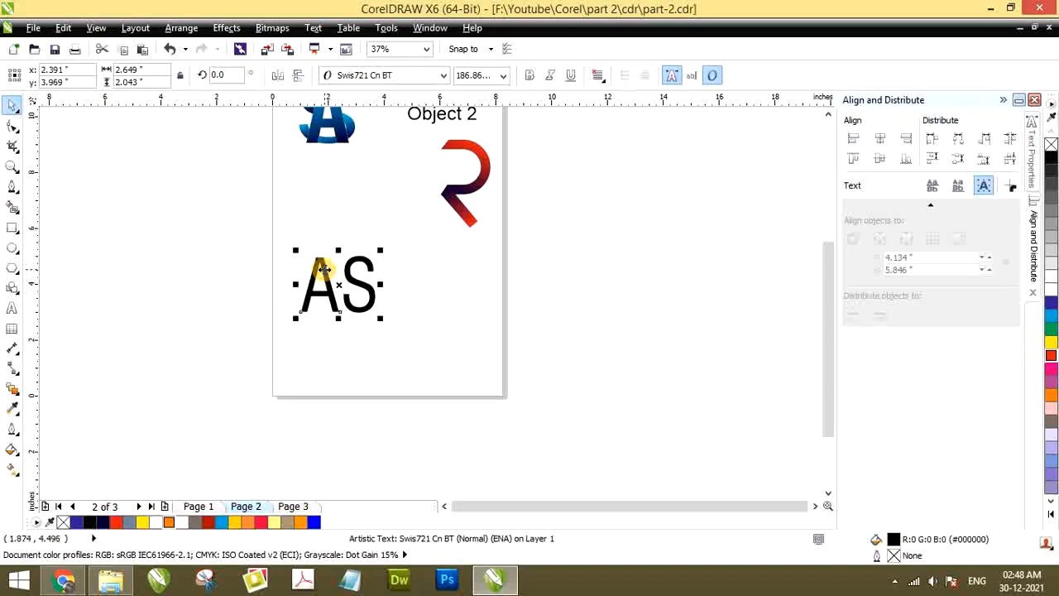
double_click(338, 269)
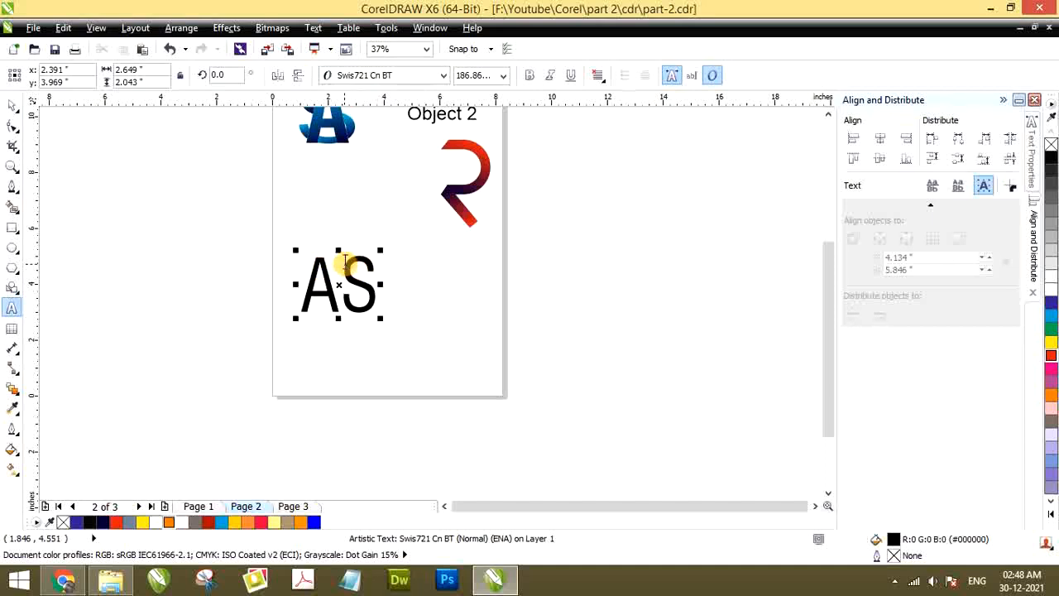
text(ff)
key(BackSpace)
key(BackSpace)
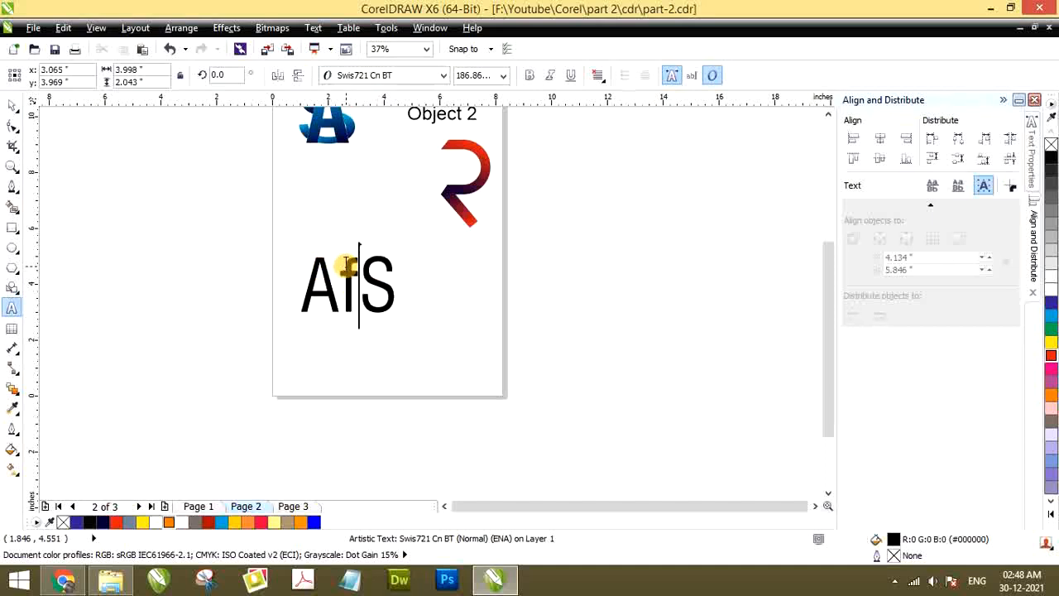
click(12, 111)
click(397, 282)
Break the AS text apart into separate letters and undo the trial moves of the S and the A
click(355, 280)
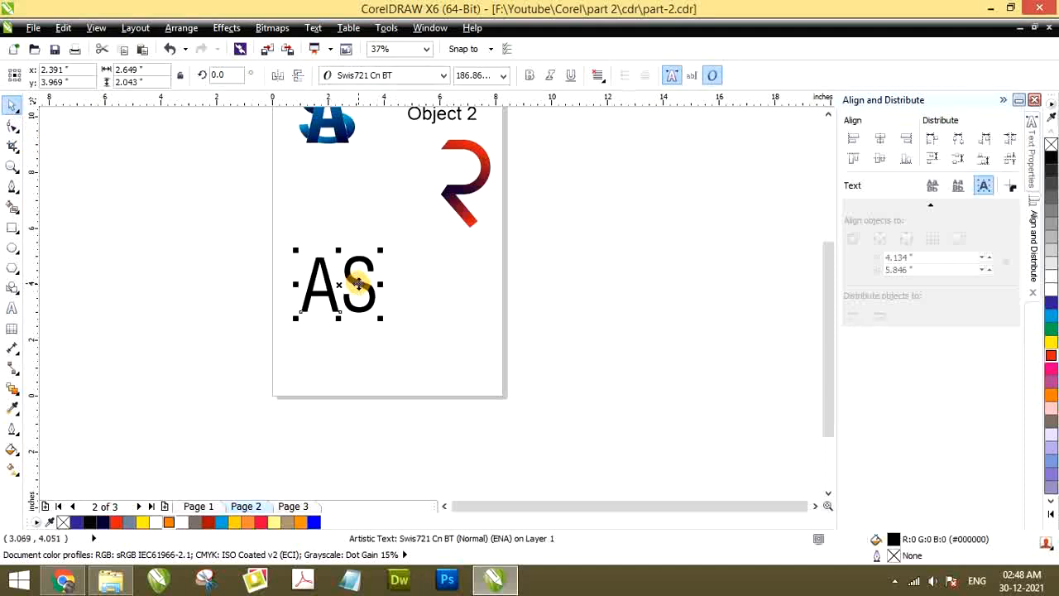
key(ctrl+k)
click(446, 285)
drag(354, 281, 409, 288)
click(318, 294)
drag(317, 288, 296, 280)
key(ctrl+z)
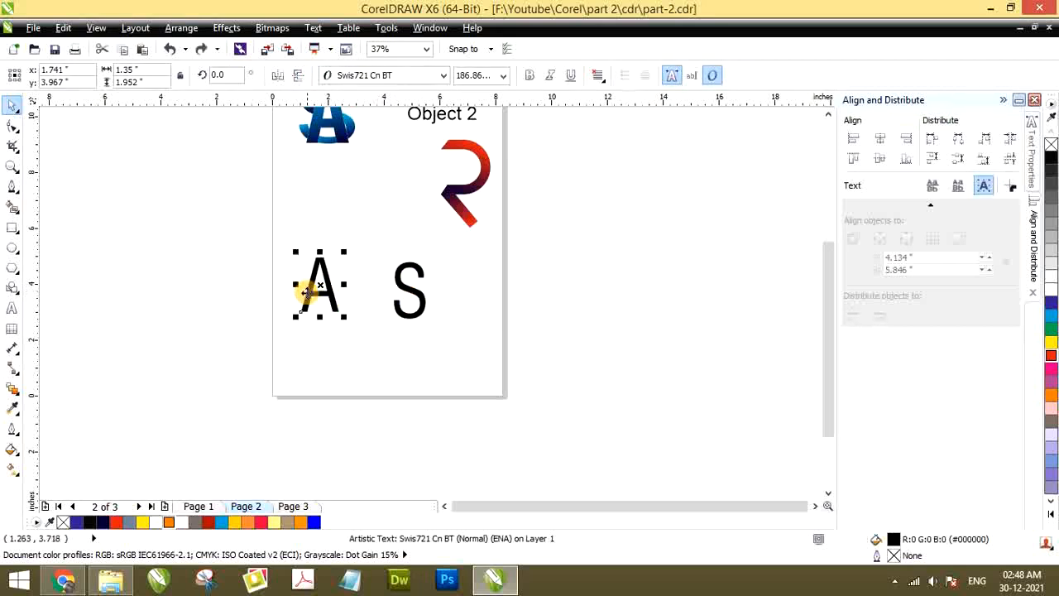
key(ctrl+z)
click(440, 255)
Change the font of the separate S to Arial
click(365, 281)
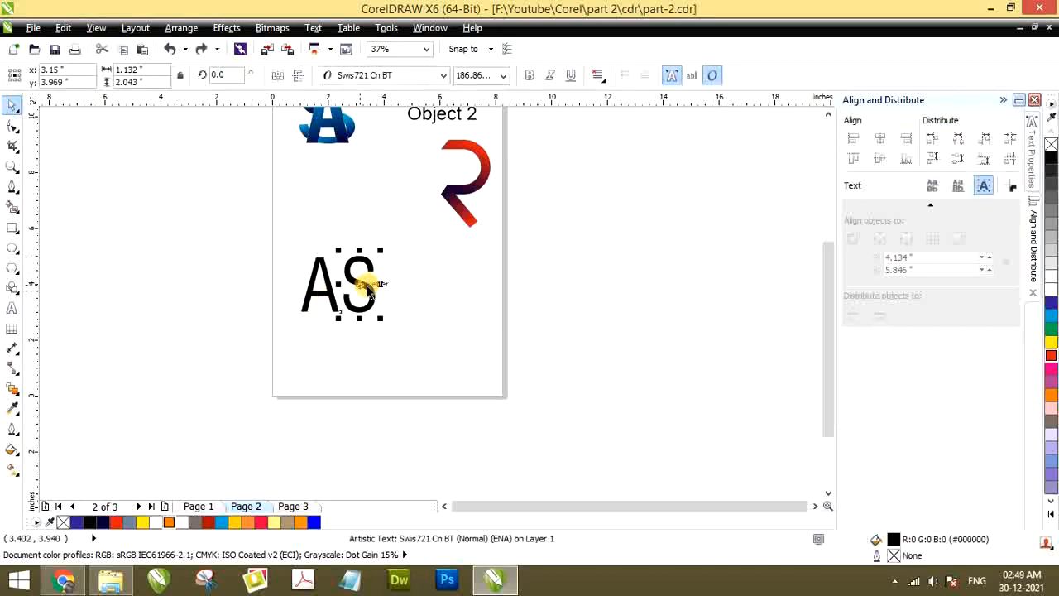
click(345, 76)
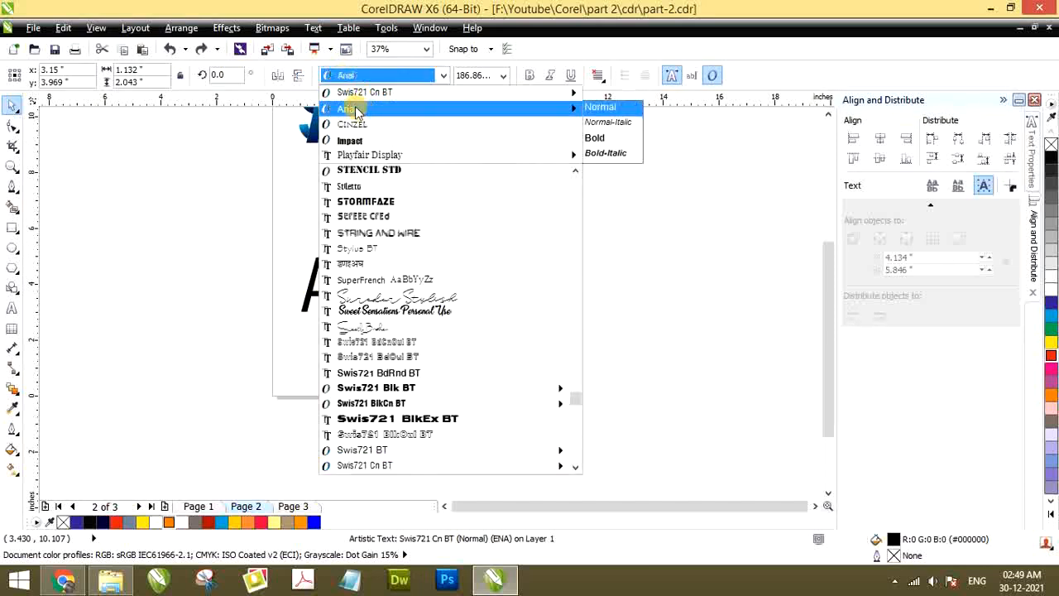
click(358, 112)
click(398, 243)
Make the separate Swis721 Cn BT letter A bold
click(325, 279)
scroll(319, 280, up, 1)
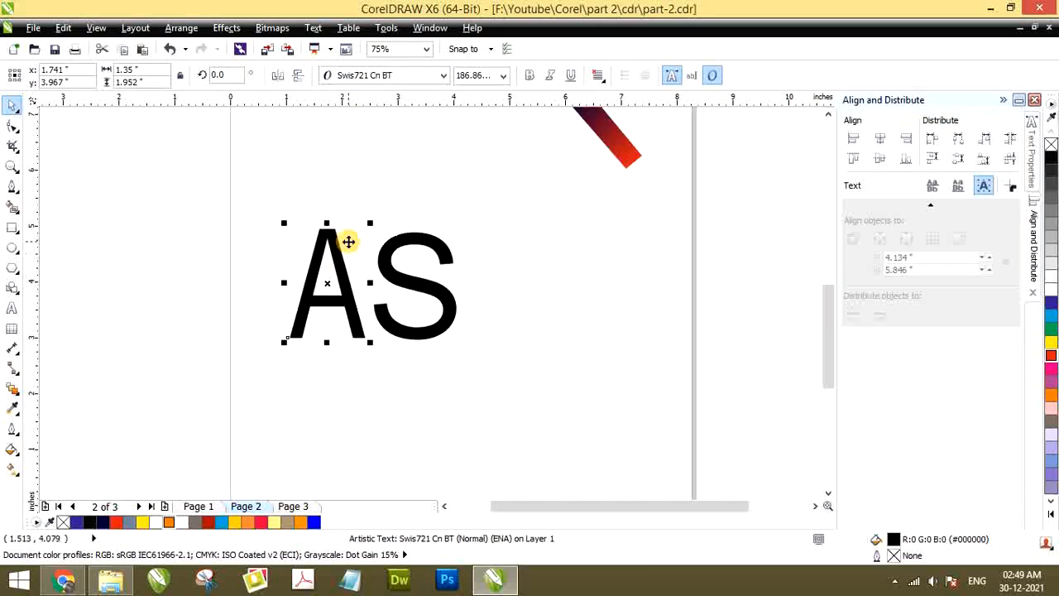
click(530, 76)
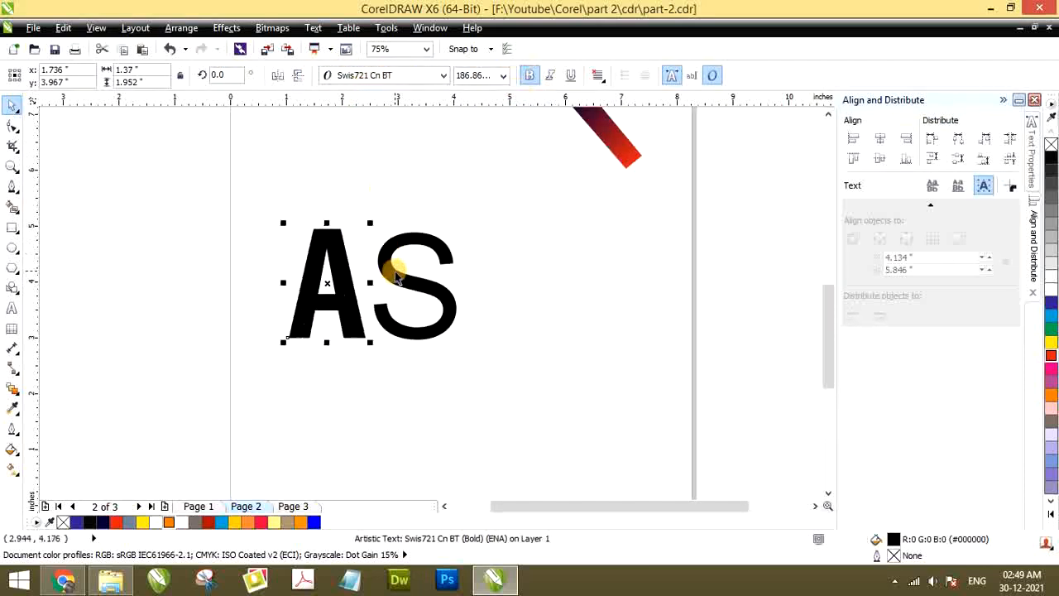
Move the S aside, shift the A toward the page's middle, and enlarge the A to about 2.26 by 3.22 inches
drag(398, 277, 548, 230)
drag(338, 279, 445, 282)
drag(387, 217, 348, 185)
scroll(345, 228, down, 3)
scroll(398, 238, up, 2)
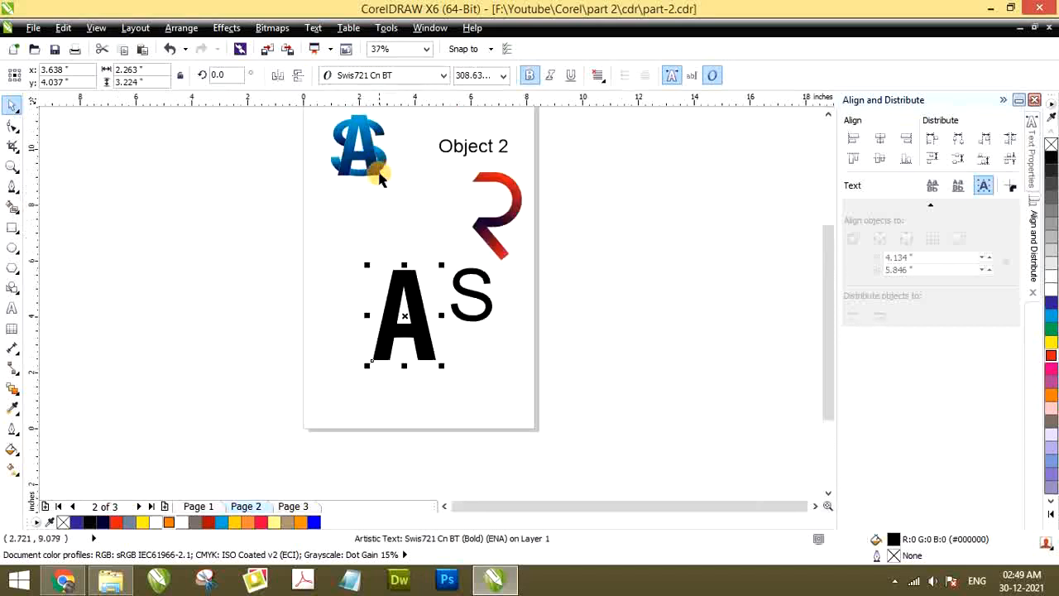
Move the S over the middle of the A and fill it with blue (C100 M100 Y0 K0)
drag(456, 278, 385, 311)
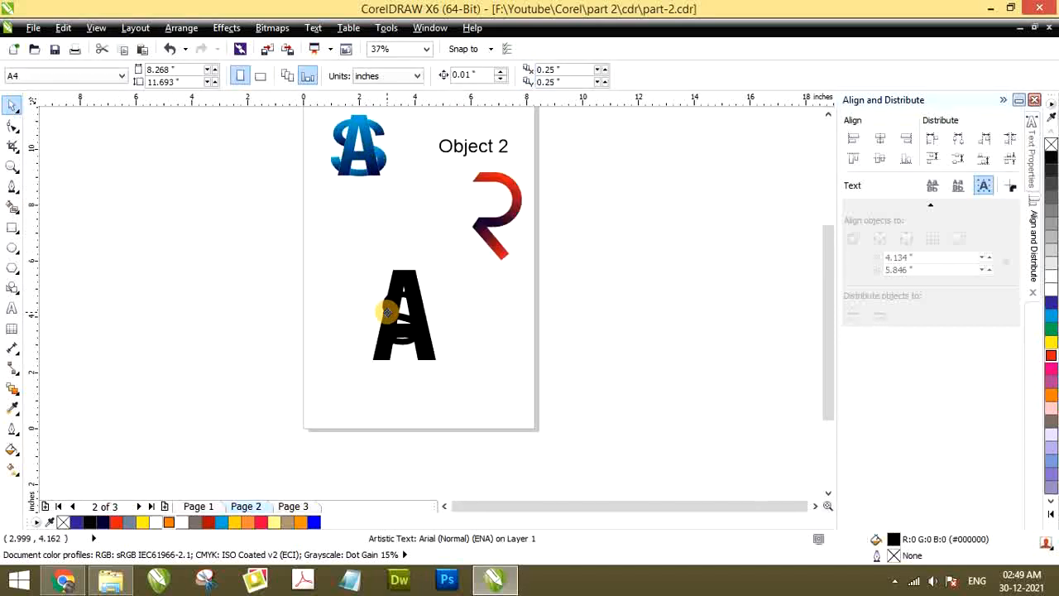
click(386, 311)
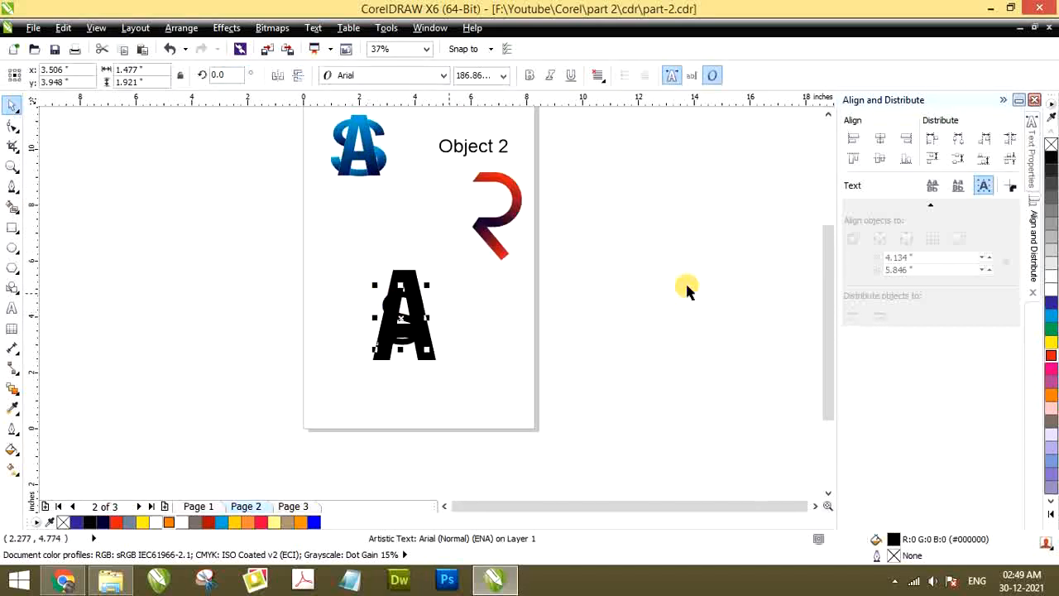
click(1052, 306)
scroll(432, 348, up, 2)
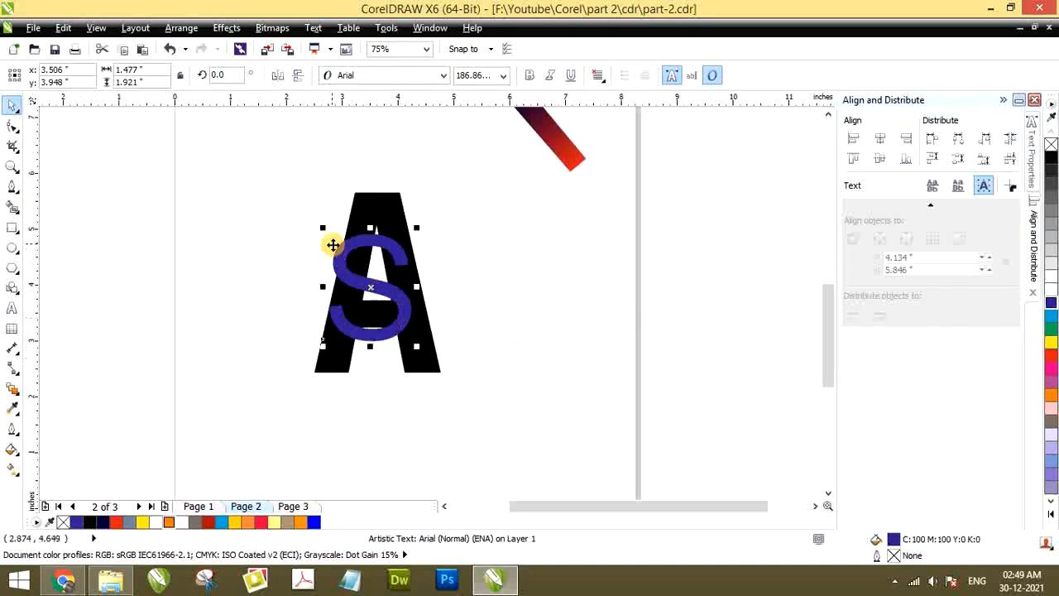
Enlarge the S over the A about its centre and widen it slightly, to about 2.49 by 2.98 inches
drag(322, 229, 248, 201)
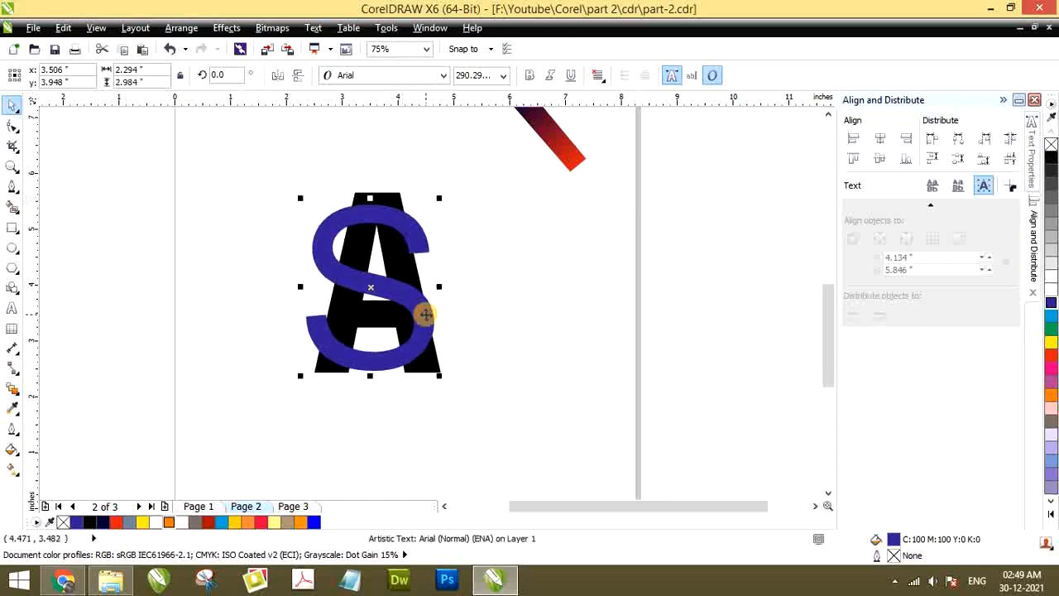
drag(440, 285, 450, 285)
click(422, 196)
scroll(390, 220, up, 1)
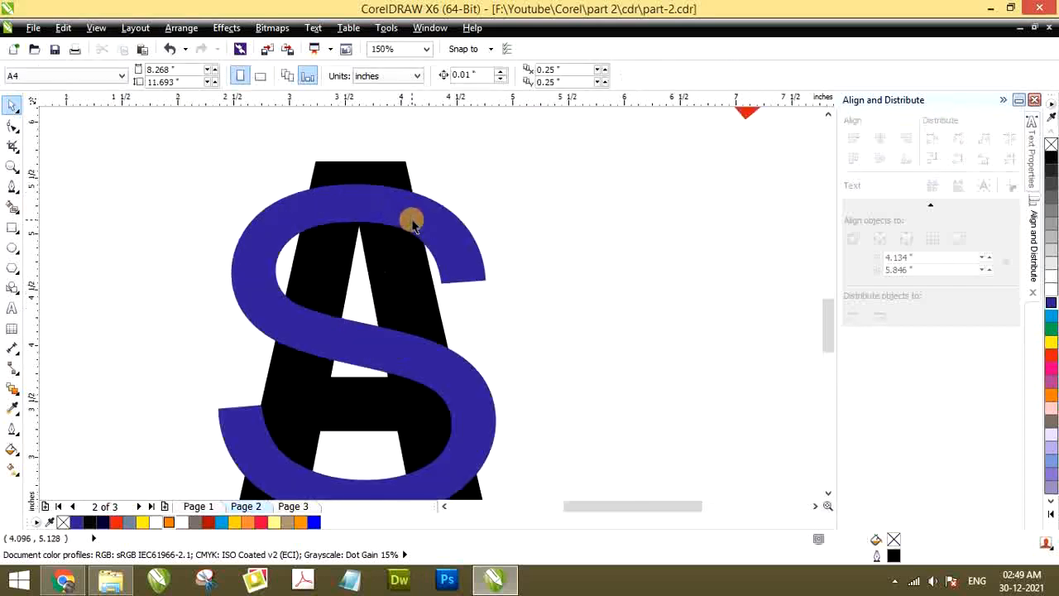
click(412, 222)
scroll(428, 239, down, 1)
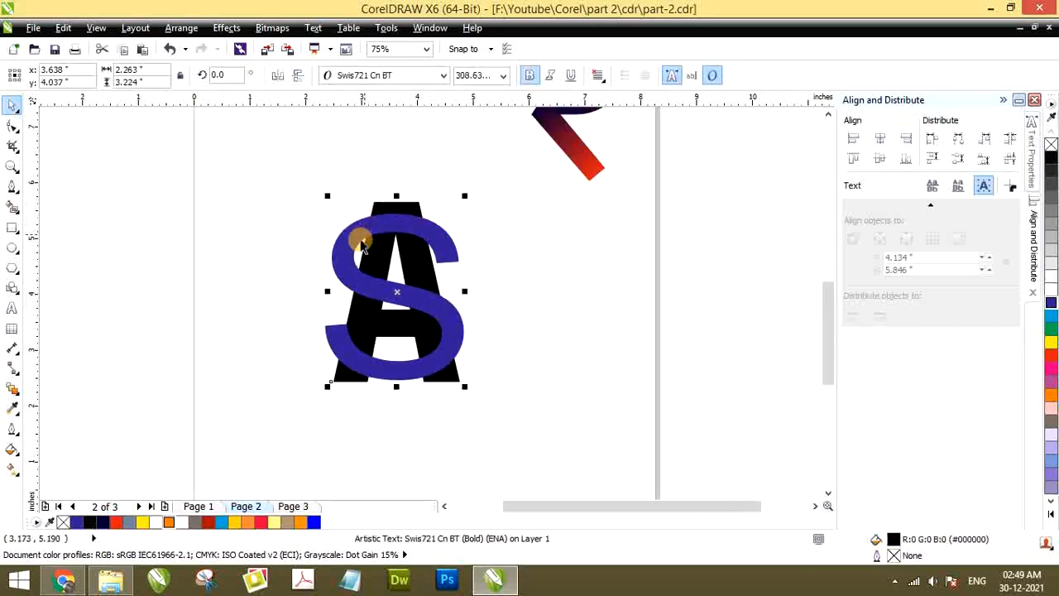
key(F8)
click(344, 228)
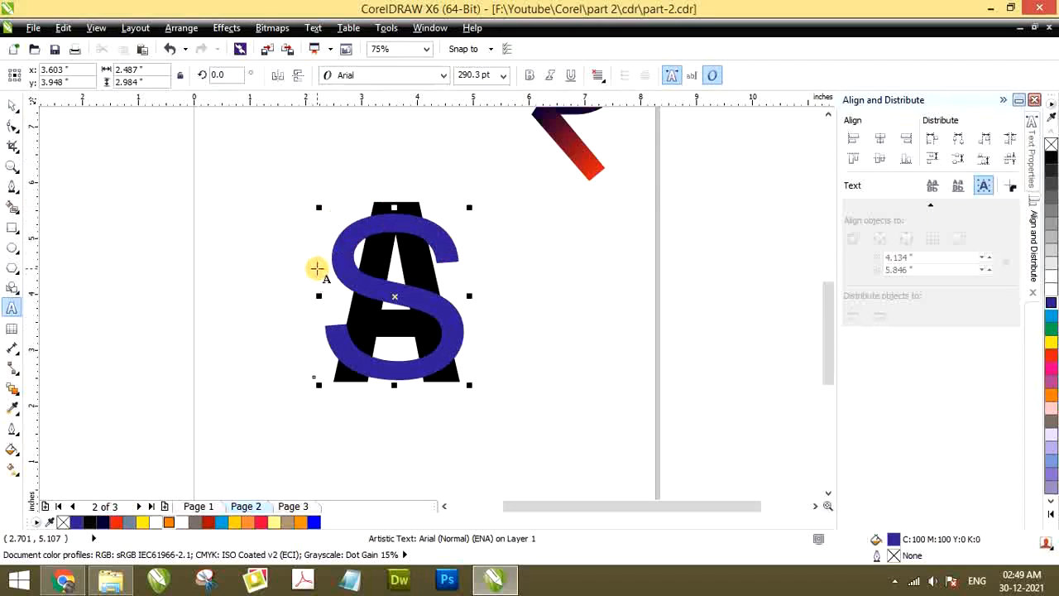
click(10, 105)
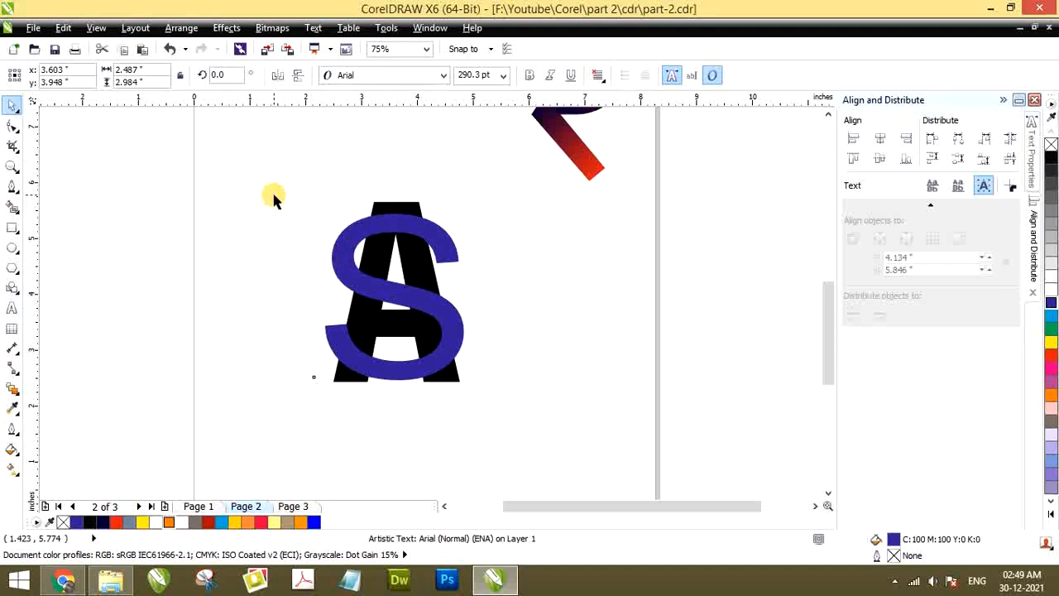
Apply a diagonal linear fountain fill to the S, from yellow at its upper-left curve to orange at its lower-right curve
click(341, 248)
key(g)
drag(341, 249, 451, 360)
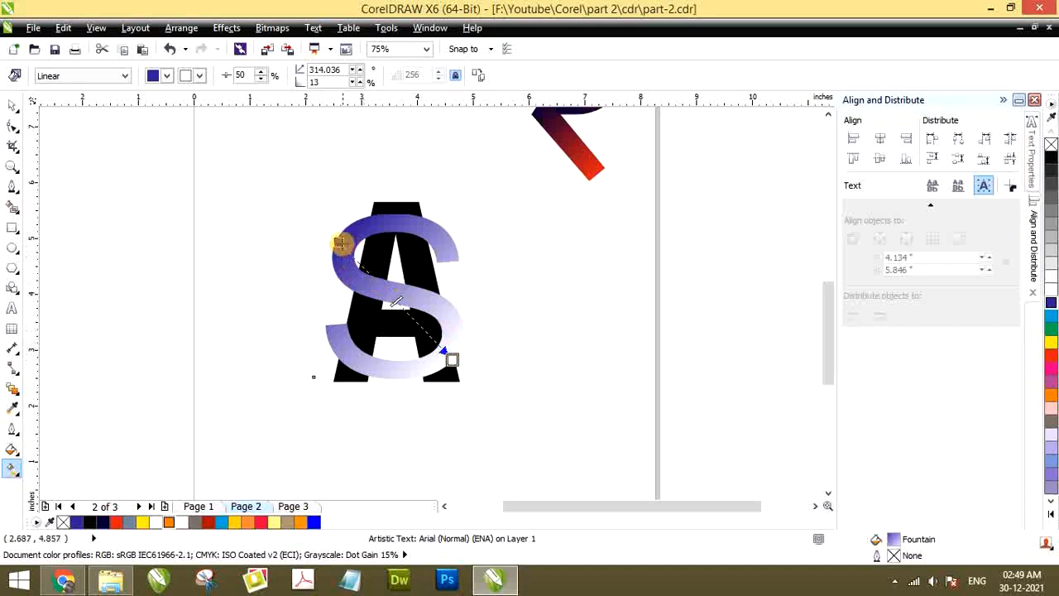
drag(343, 237, 356, 225)
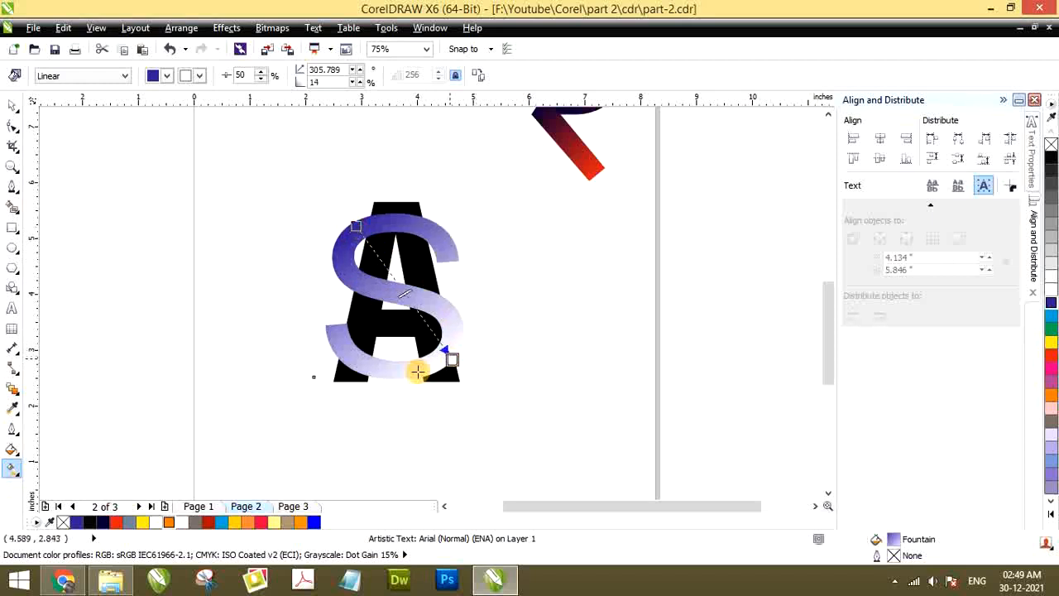
click(73, 524)
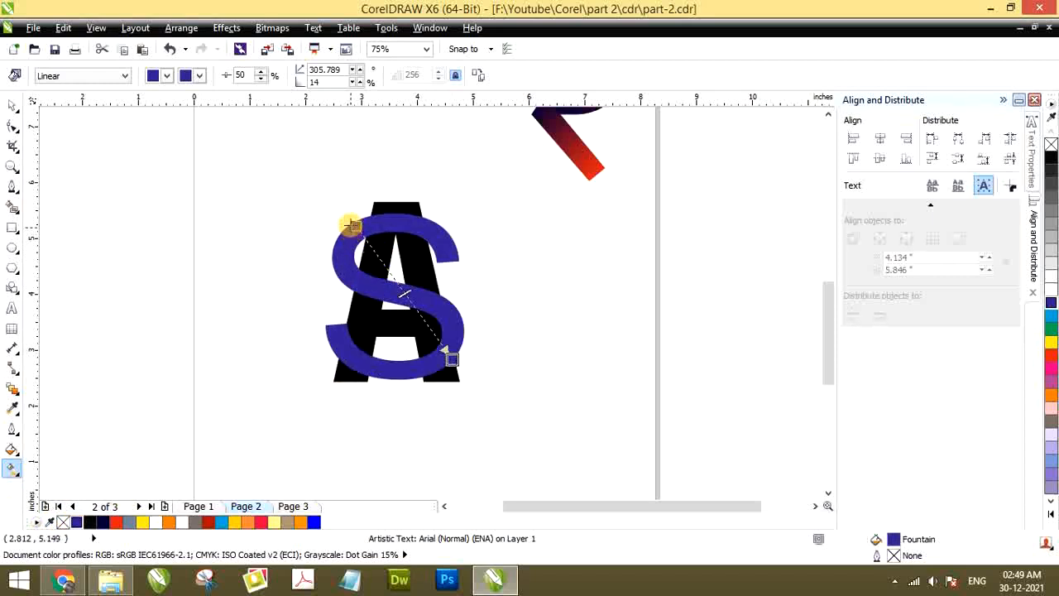
click(144, 522)
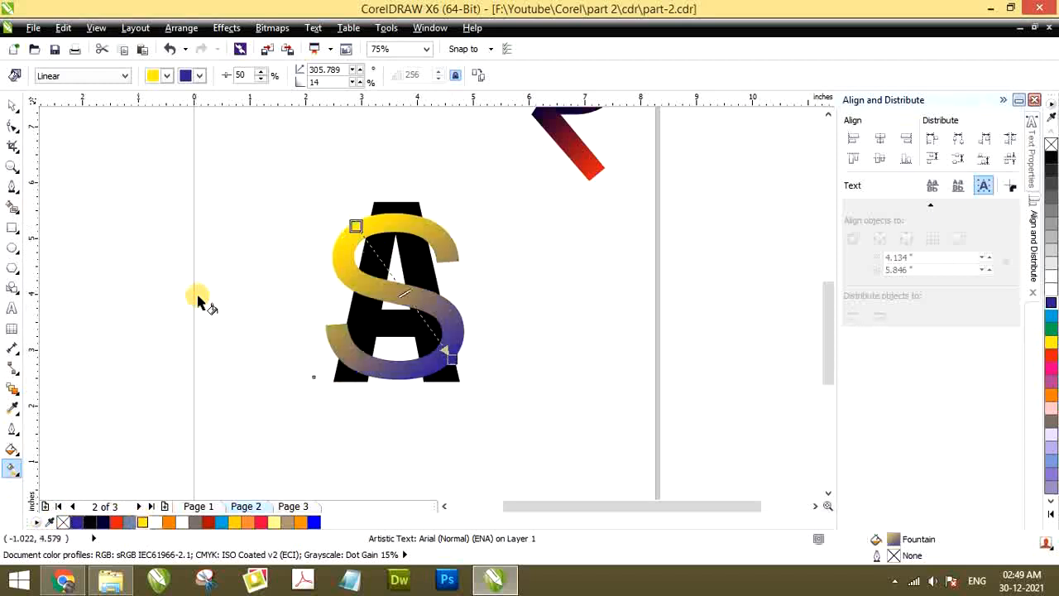
click(169, 522)
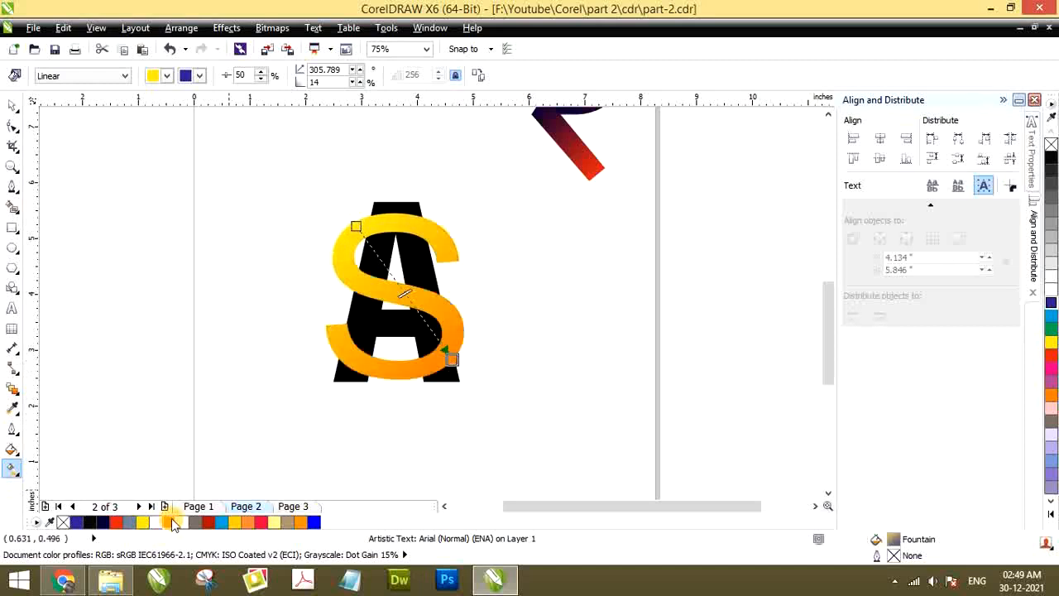
click(12, 106)
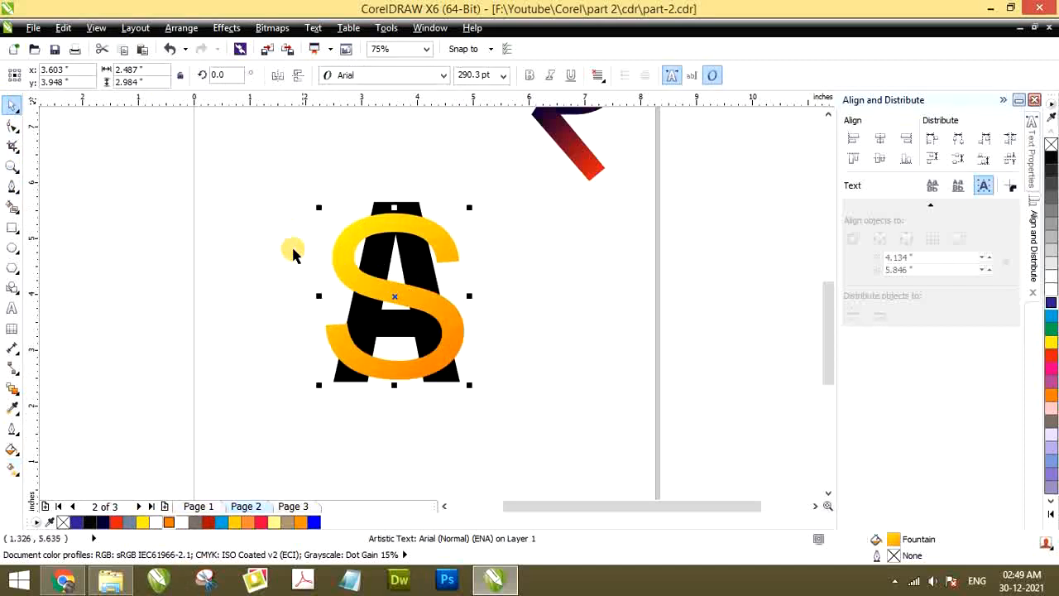
click(274, 241)
Bring the black A in front of the yellow-orange S and deselect it
scroll(373, 336, down, 2)
scroll(378, 310, up, 2)
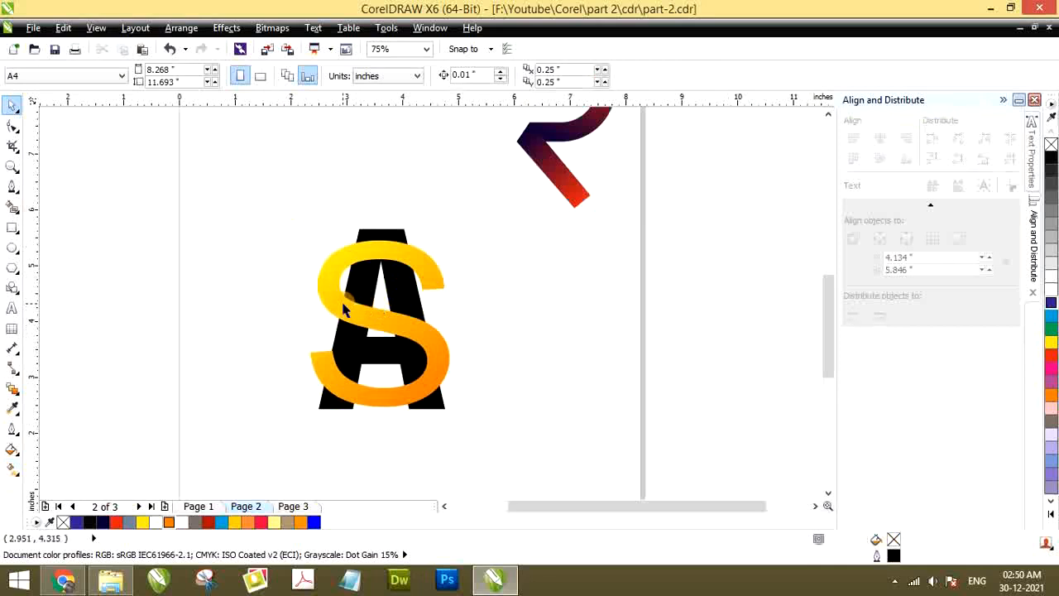
scroll(372, 240, down, 2)
scroll(346, 234, up, 2)
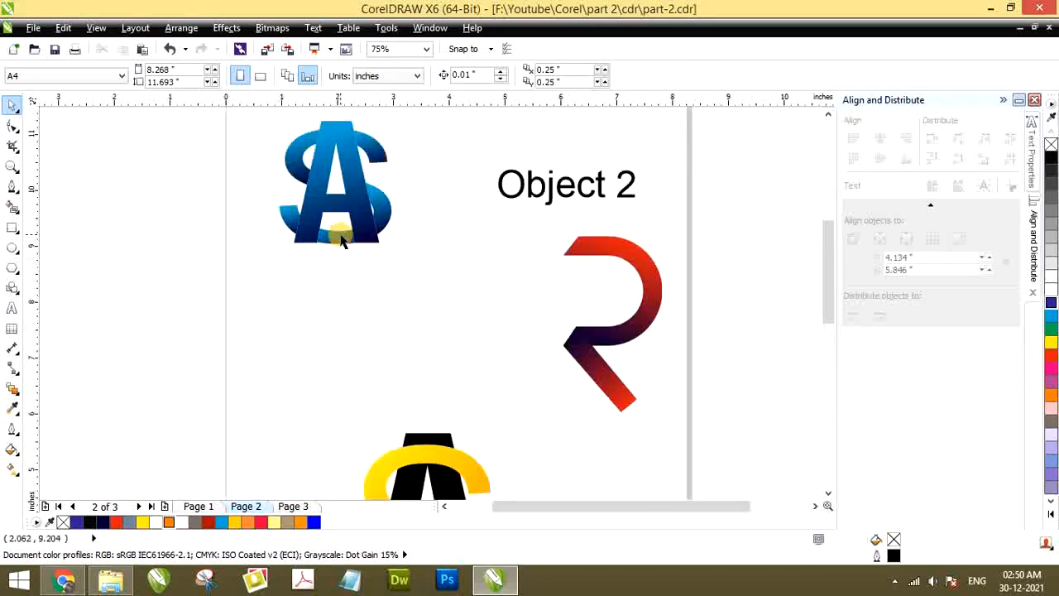
scroll(280, 155, down, 2)
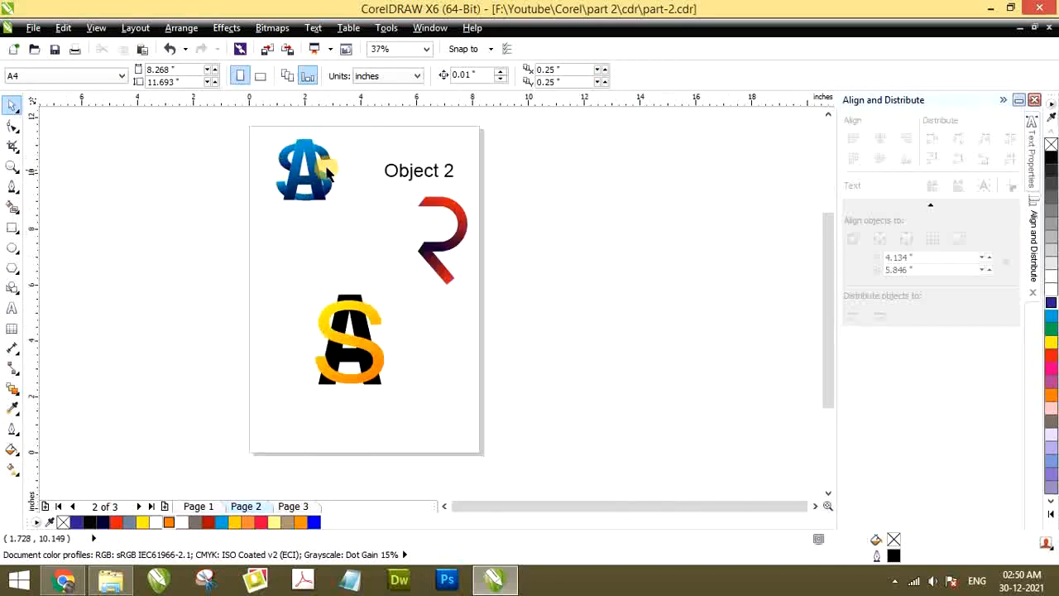
click(346, 304)
scroll(346, 303, up, 2)
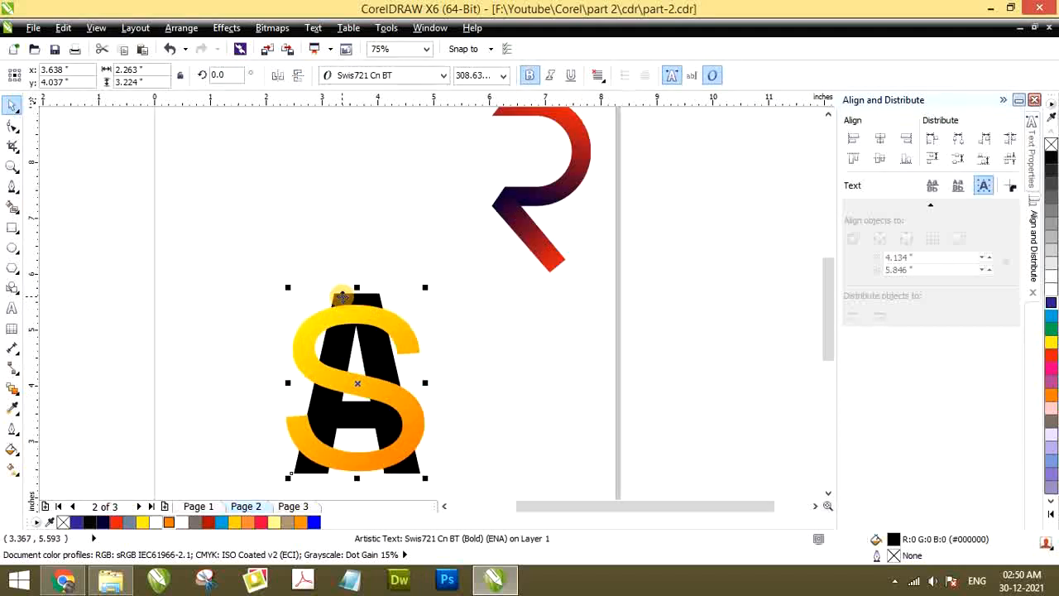
key(shift+Page_Up)
scroll(356, 303, down, 1)
click(291, 309)
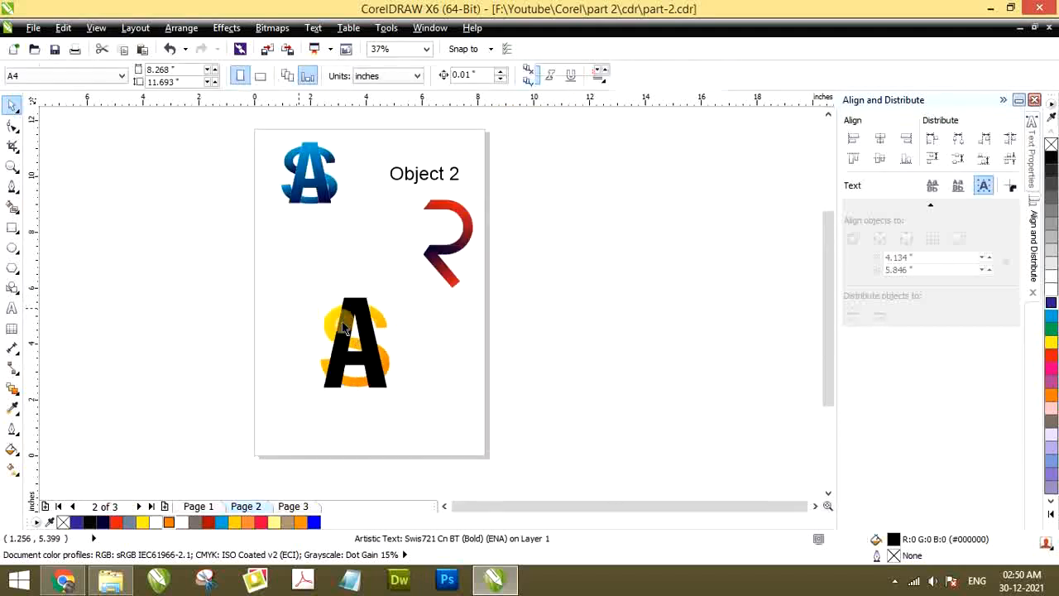
scroll(349, 351, up, 1)
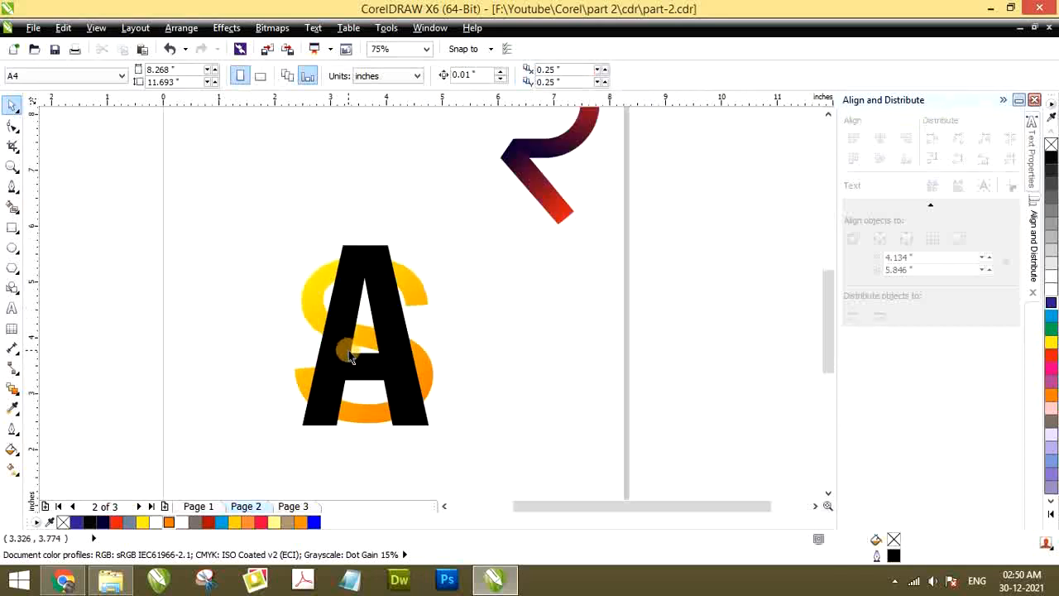
click(350, 260)
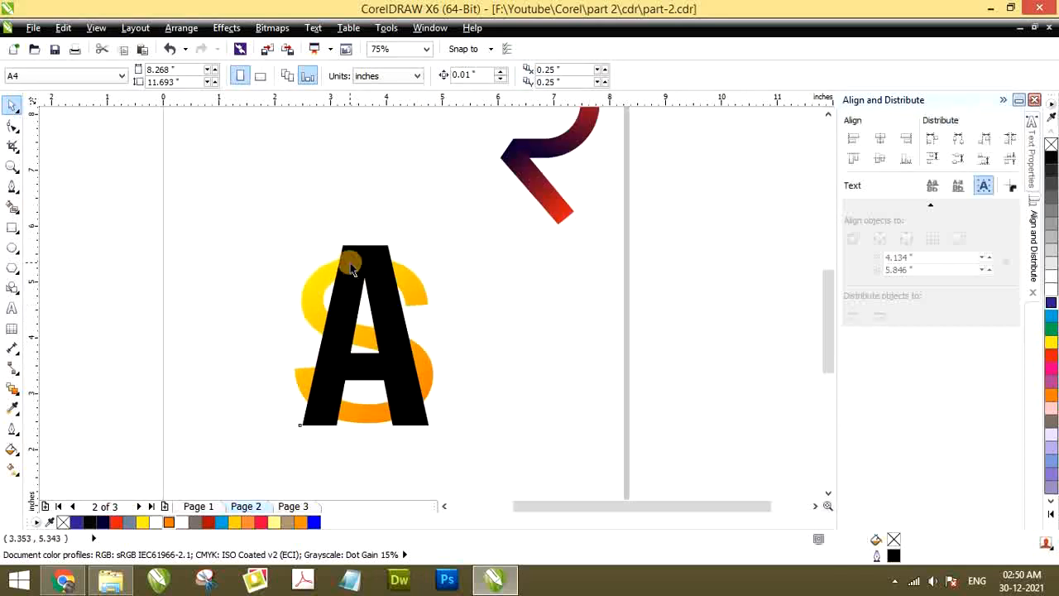
shift+click(313, 295)
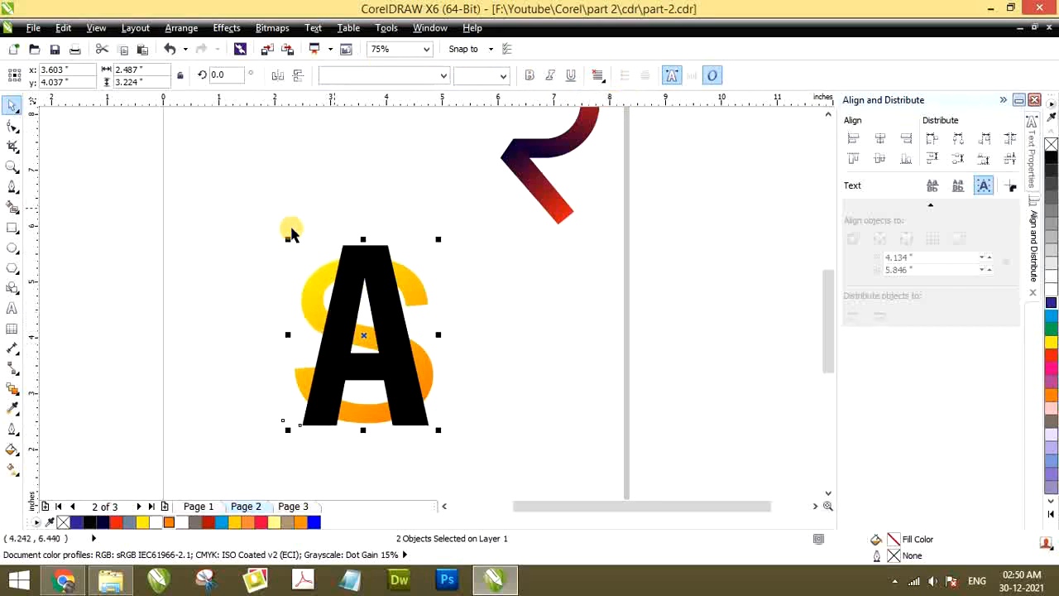
click(499, 260)
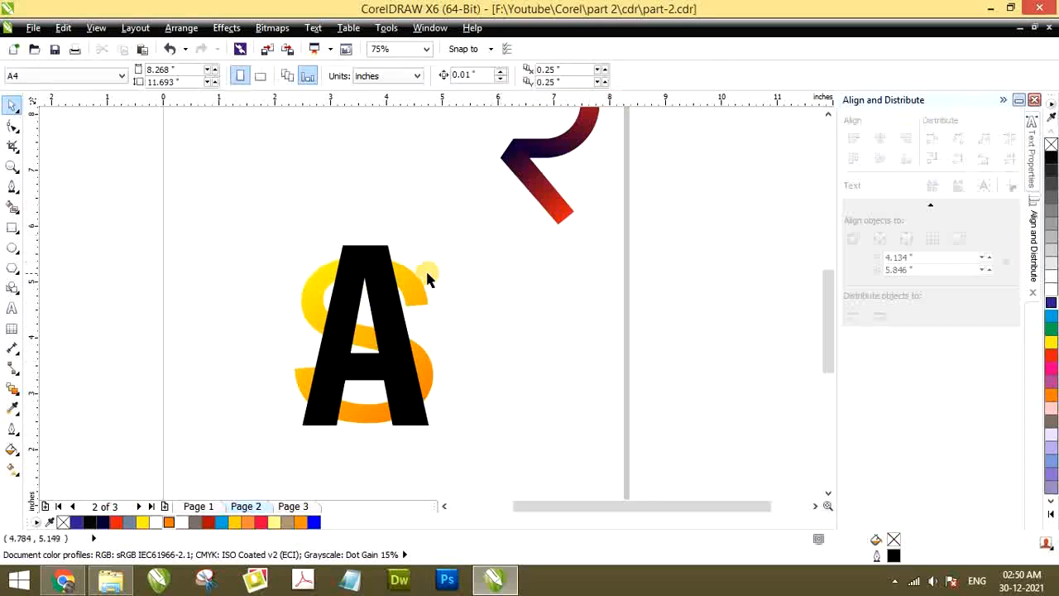
click(367, 258)
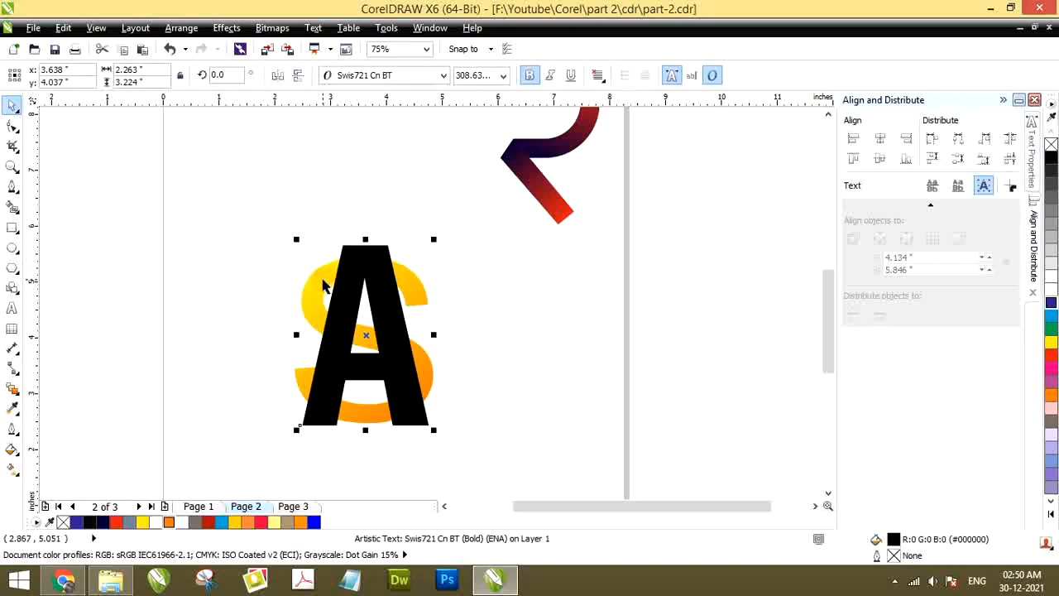
click(180, 28)
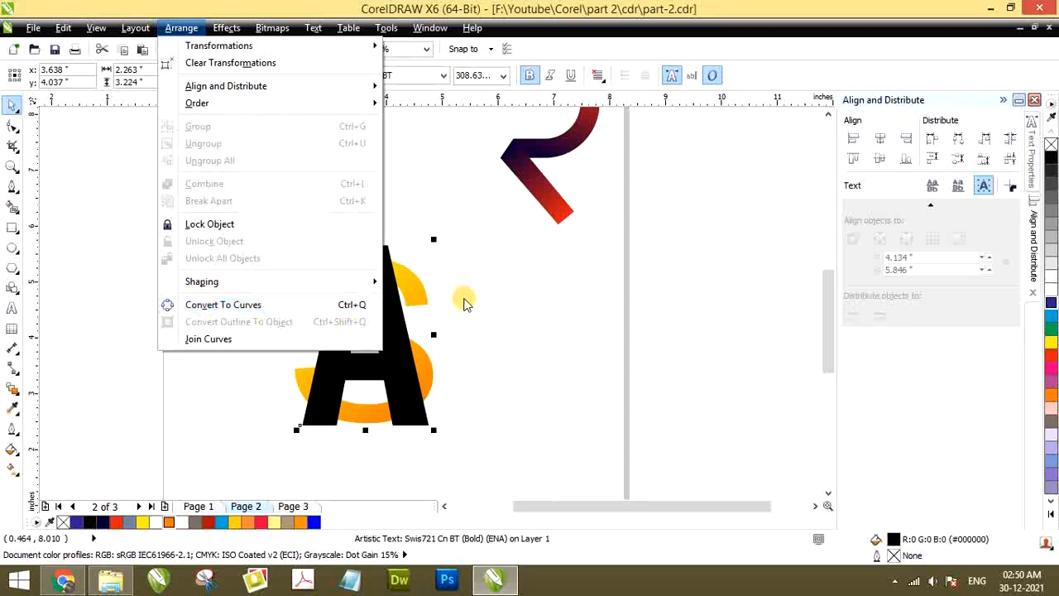
click(465, 299)
click(442, 252)
Convert both the black A and the yellow-orange S to curves and deselect them
click(389, 259)
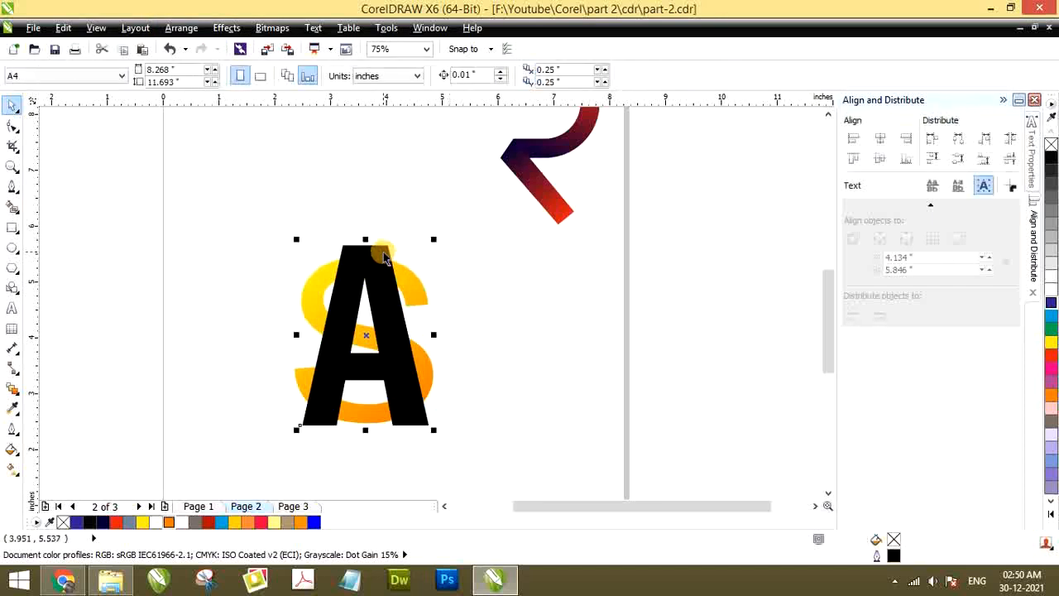
click(333, 272)
shift+click(322, 288)
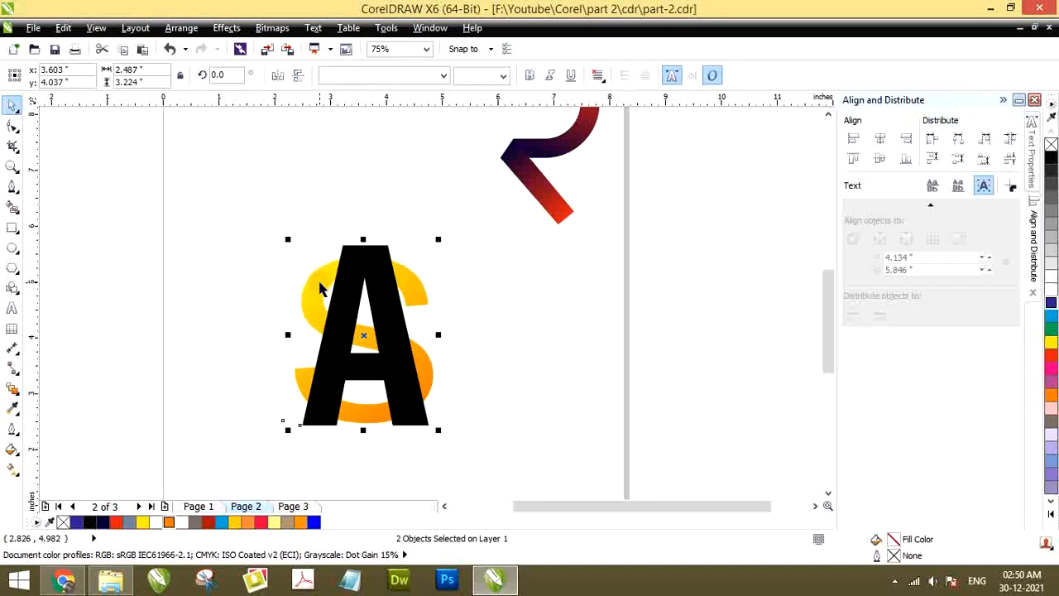
key(ctrl+q)
click(288, 261)
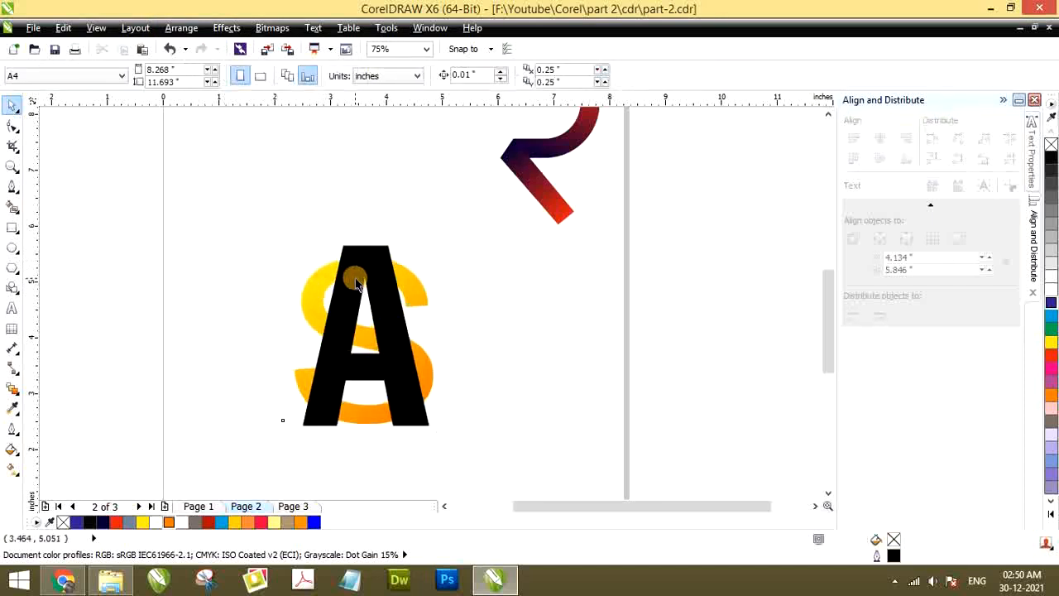
Try moving the A aside and reshaping its upper edge by shifting a corner node and converting the segment to a curve, and undo everything
drag(355, 279, 504, 256)
key(ctrl+z)
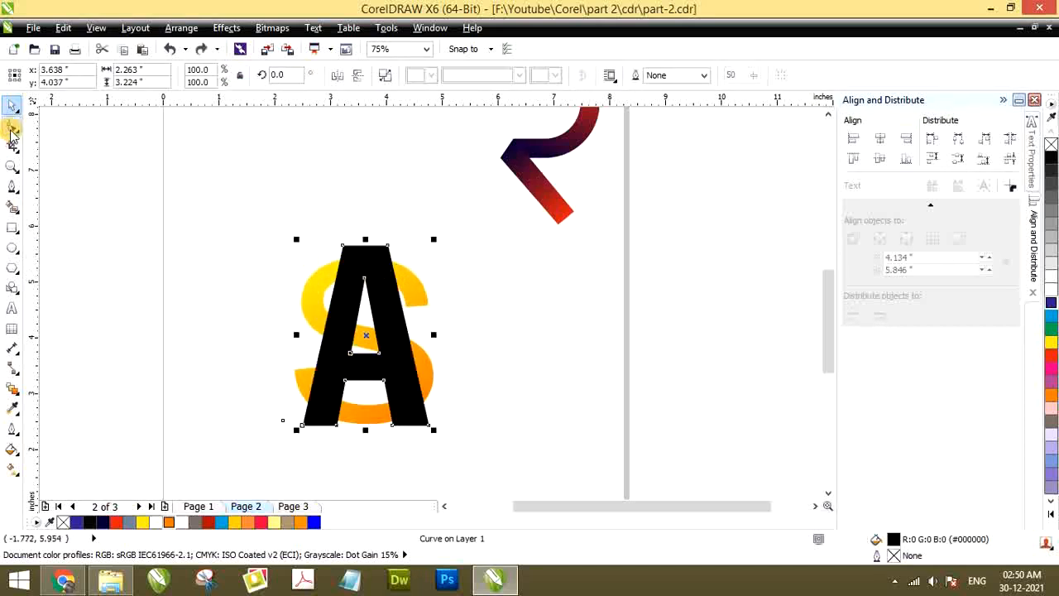
click(13, 126)
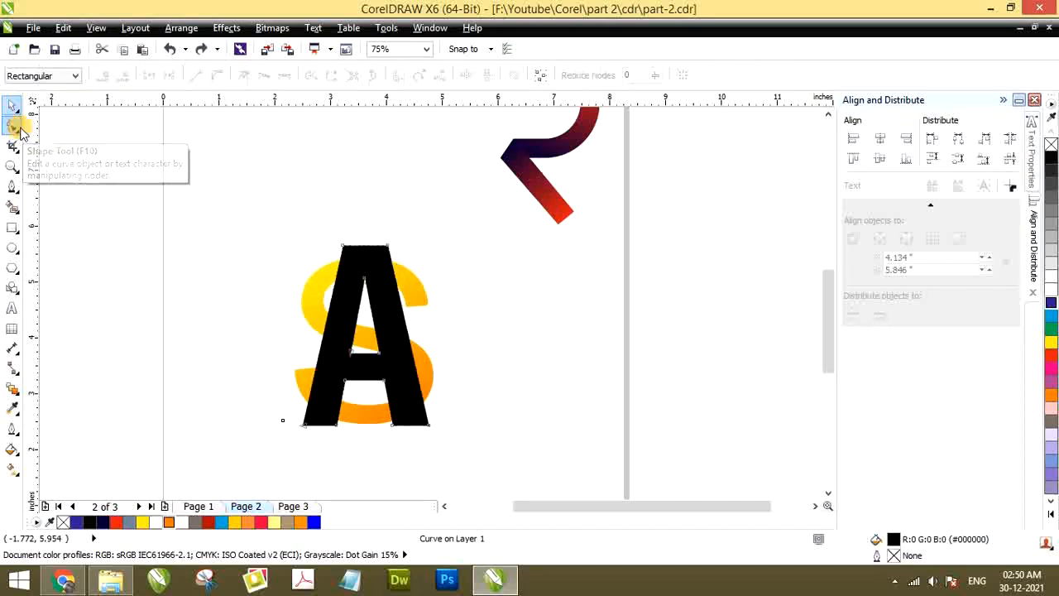
mouse_move(341, 245)
mouse_down()
mouse_move(286, 206)
mouse_move(307, 252)
mouse_move(334, 252)
mouse_move(341, 237)
mouse_up()
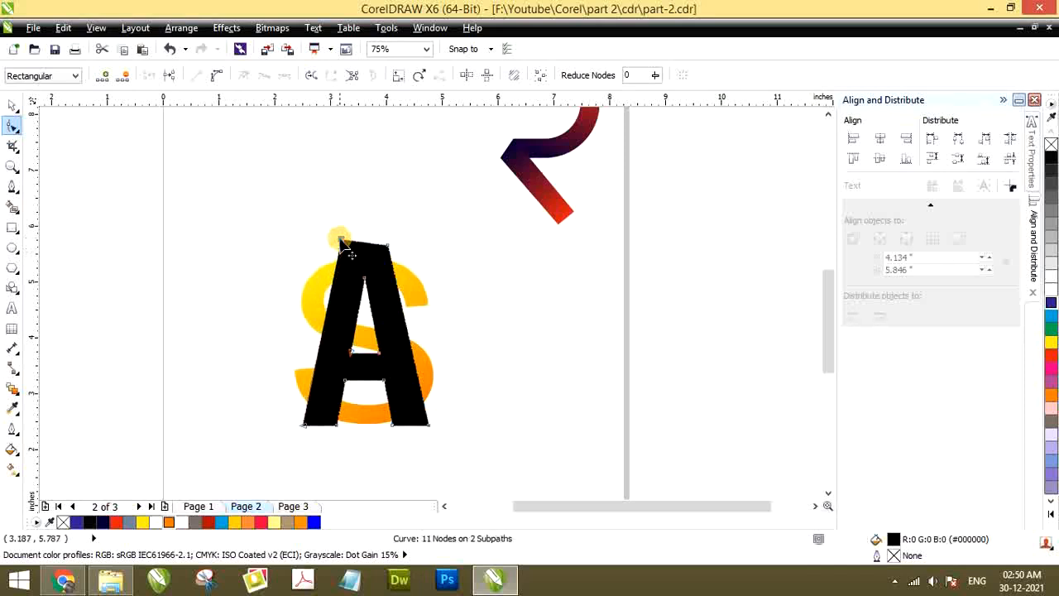
key(ctrl+z)
drag(414, 260, 418, 261)
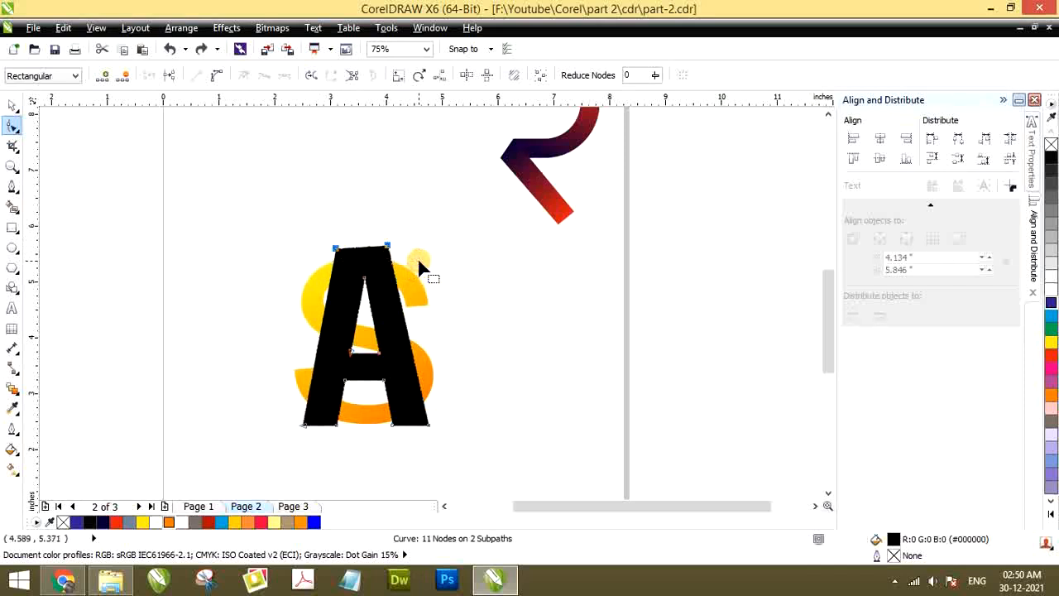
click(215, 77)
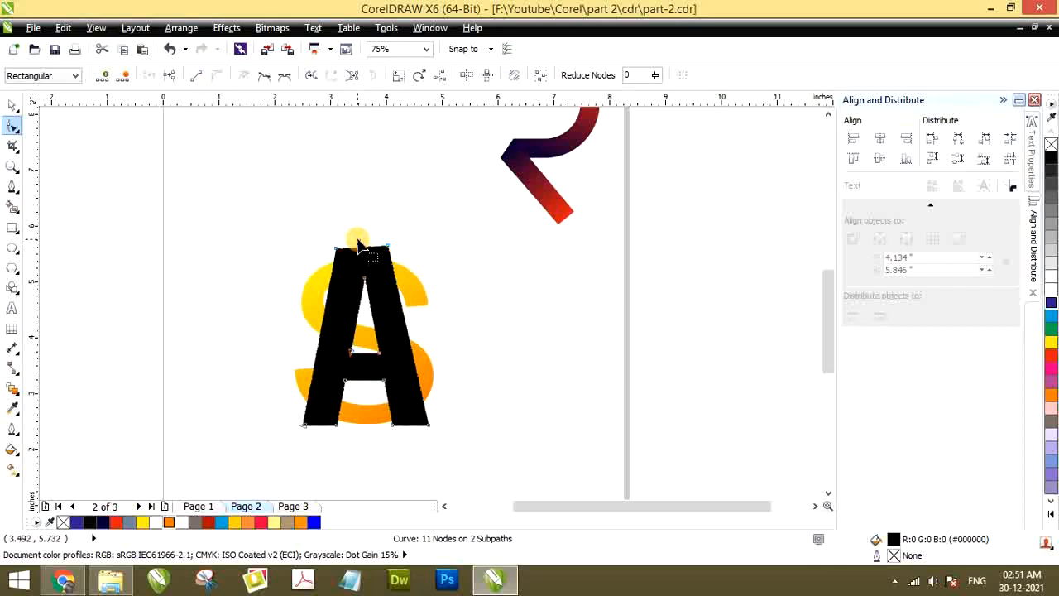
drag(363, 247, 357, 232)
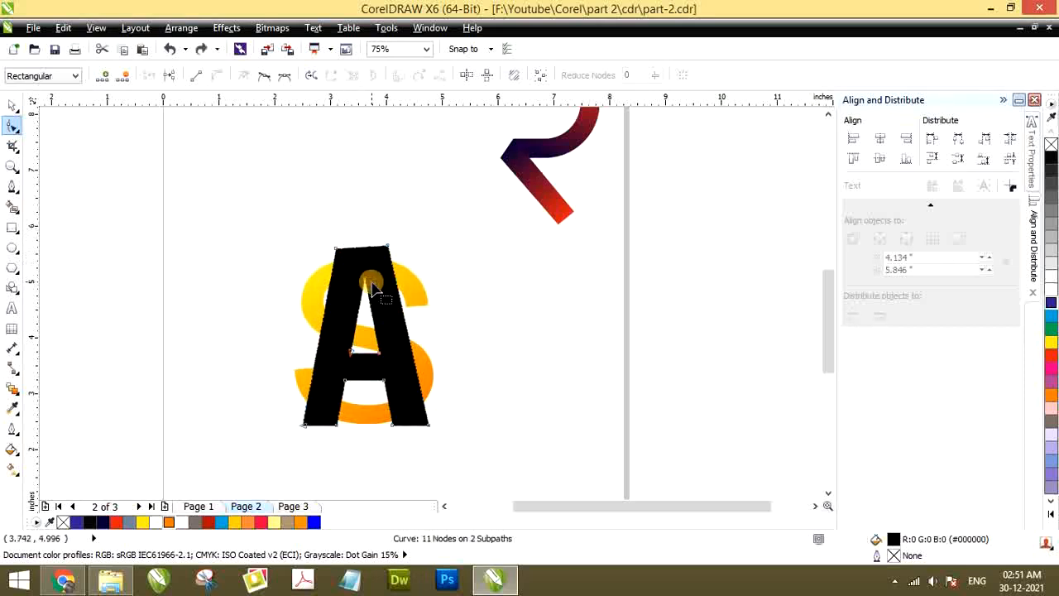
key(ctrl+z)
key(ctrl+z)
key(ctrl+z)
key(ctrl+z)
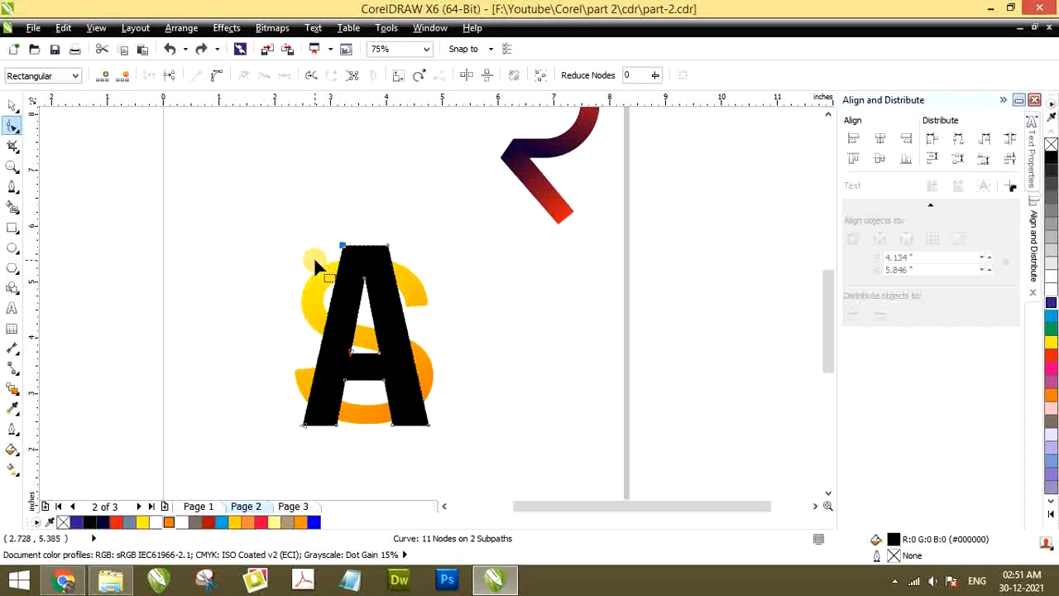
Trim the S with the shape of the black A and deselect the letters
scroll(341, 248, down, 2)
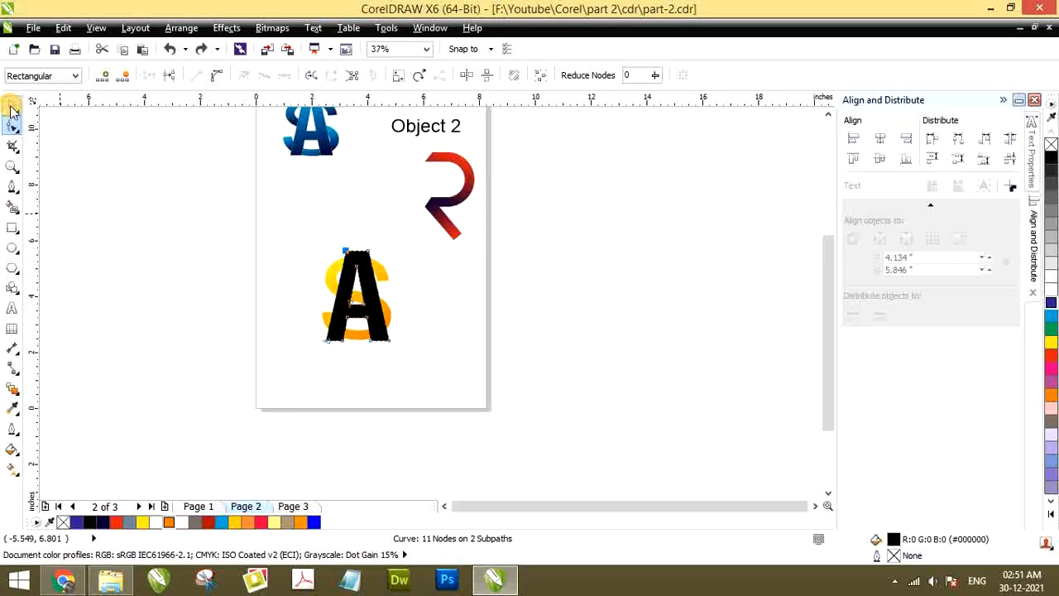
click(12, 106)
scroll(300, 162, down, 2)
scroll(279, 118, up, 4)
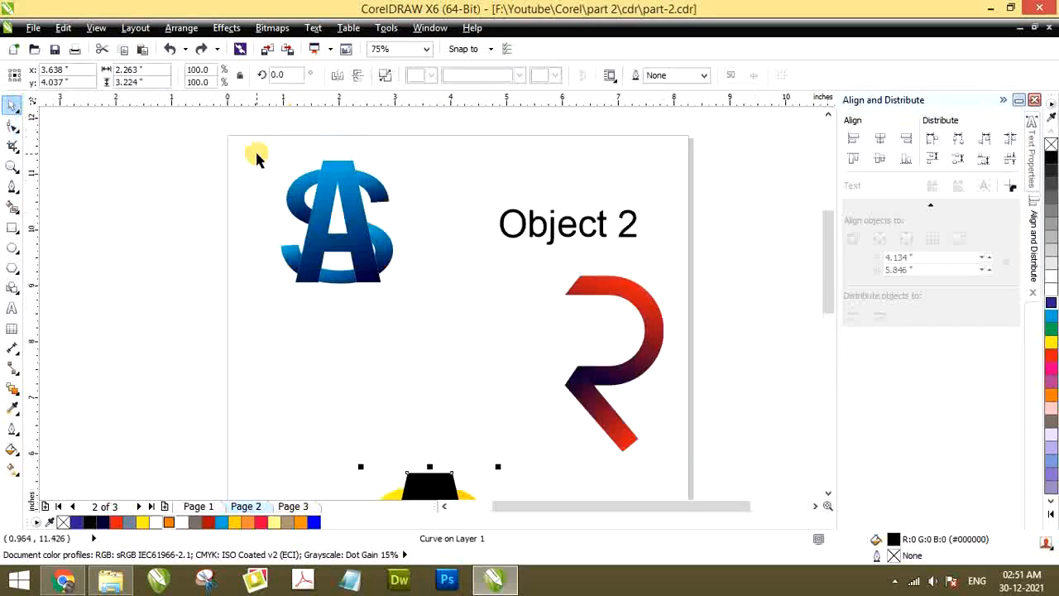
scroll(411, 319, down, 3)
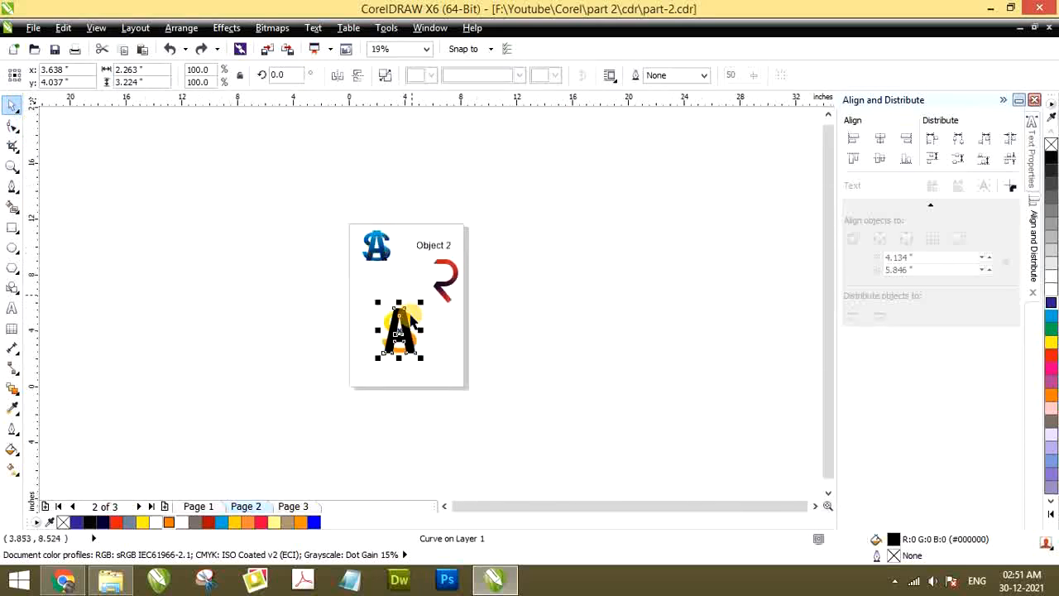
scroll(411, 318, up, 4)
click(350, 245)
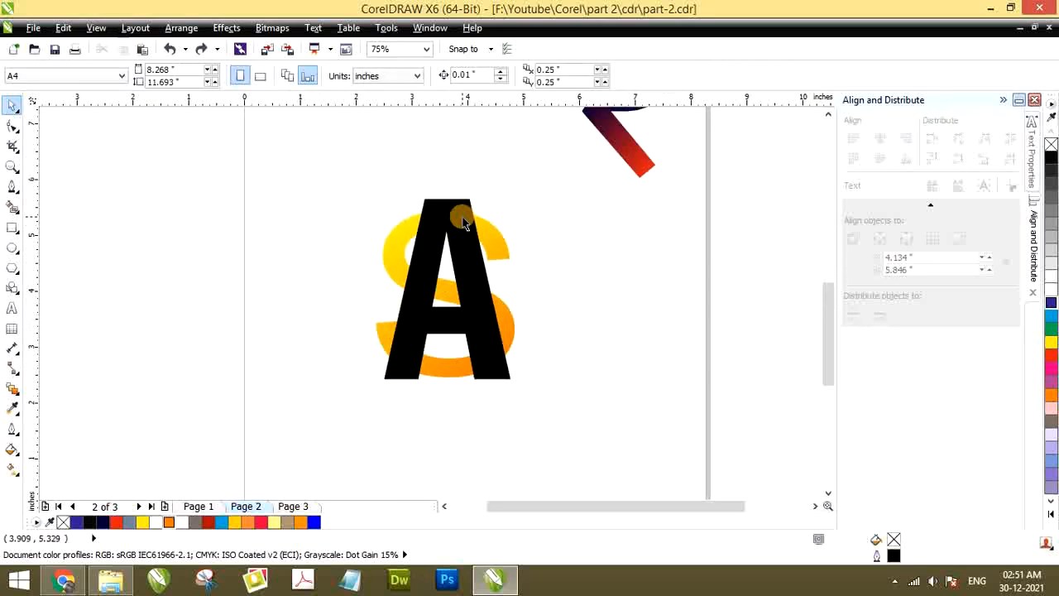
click(462, 222)
shift+click(392, 254)
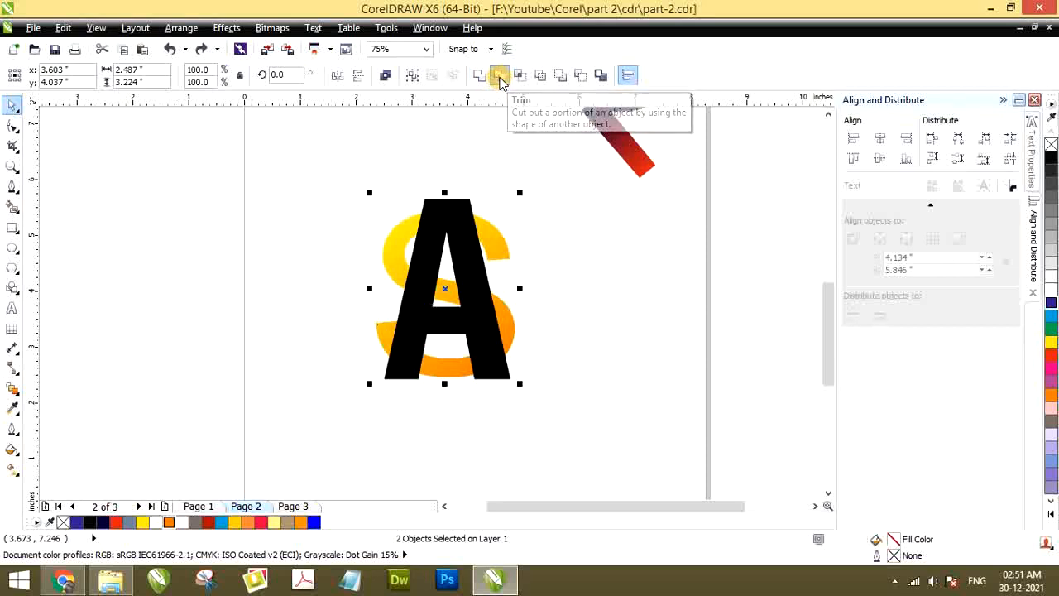
click(500, 78)
click(354, 225)
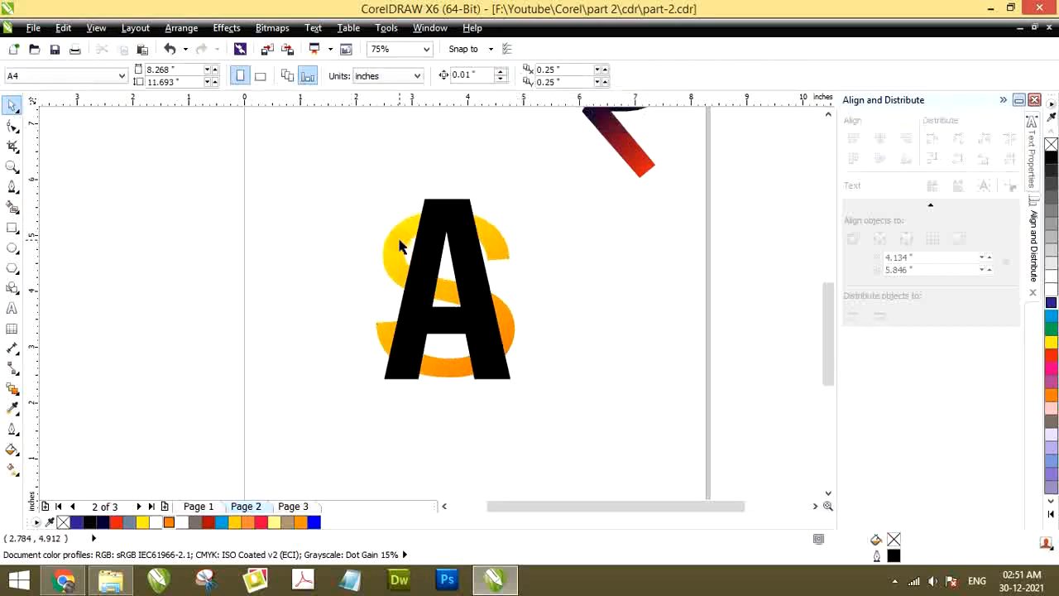
Try moving the trimmed S away from the A, and undo the move
drag(400, 246, 296, 233)
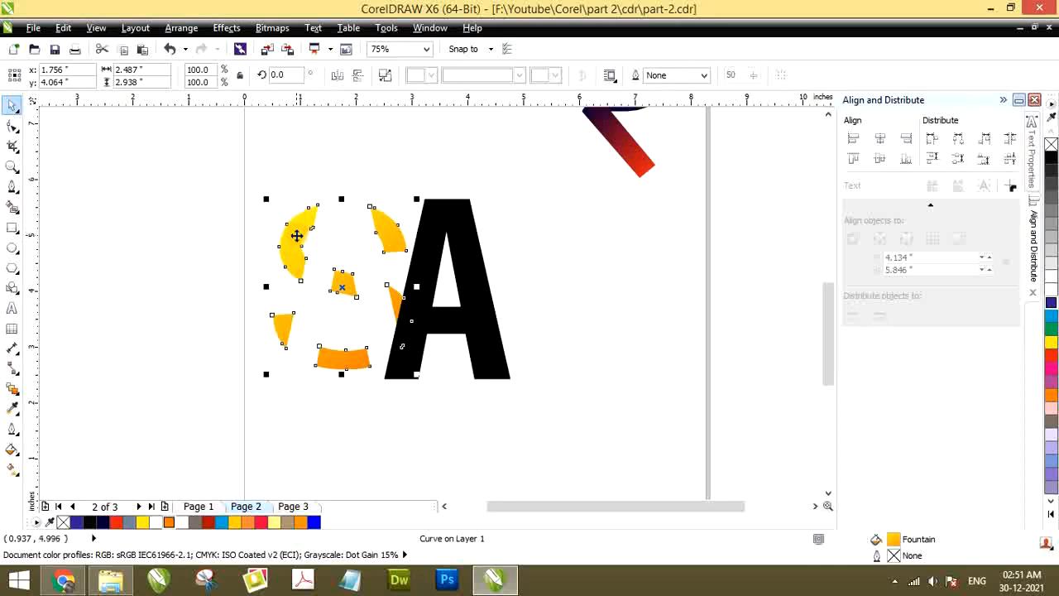
key(ctrl+z)
click(437, 207)
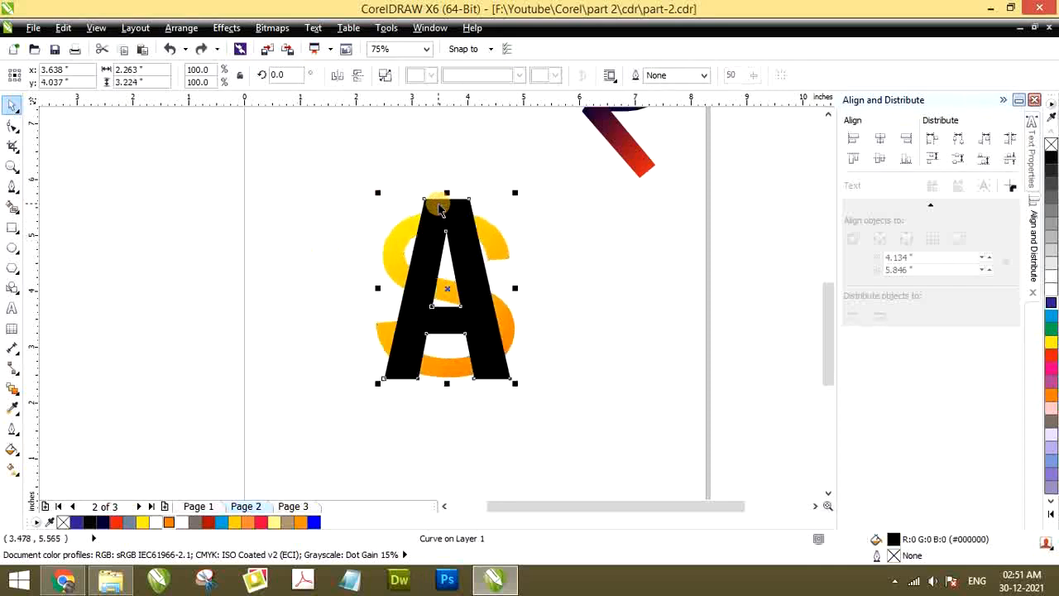
click(340, 240)
Break the trimmed S curve apart into separate pieces and deselect them
scroll(433, 224, up, 3)
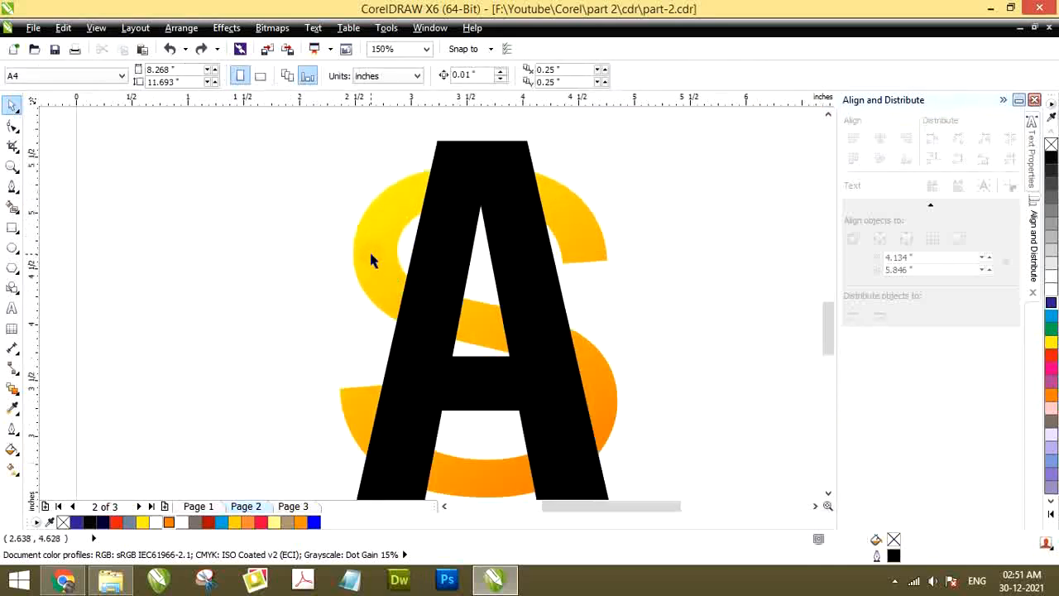
click(371, 260)
scroll(369, 256, down, 3)
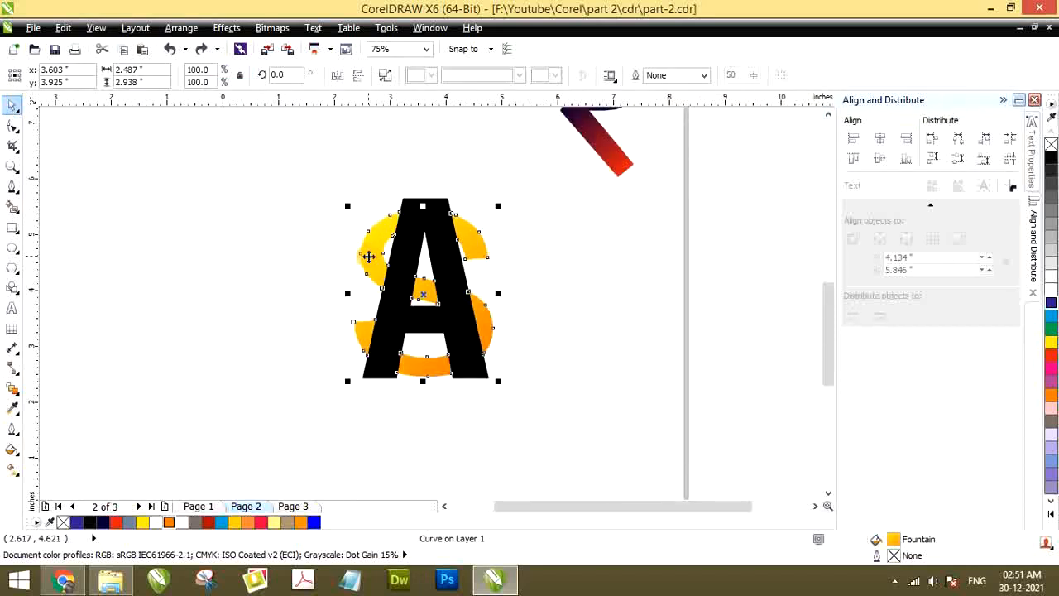
right_click(369, 257)
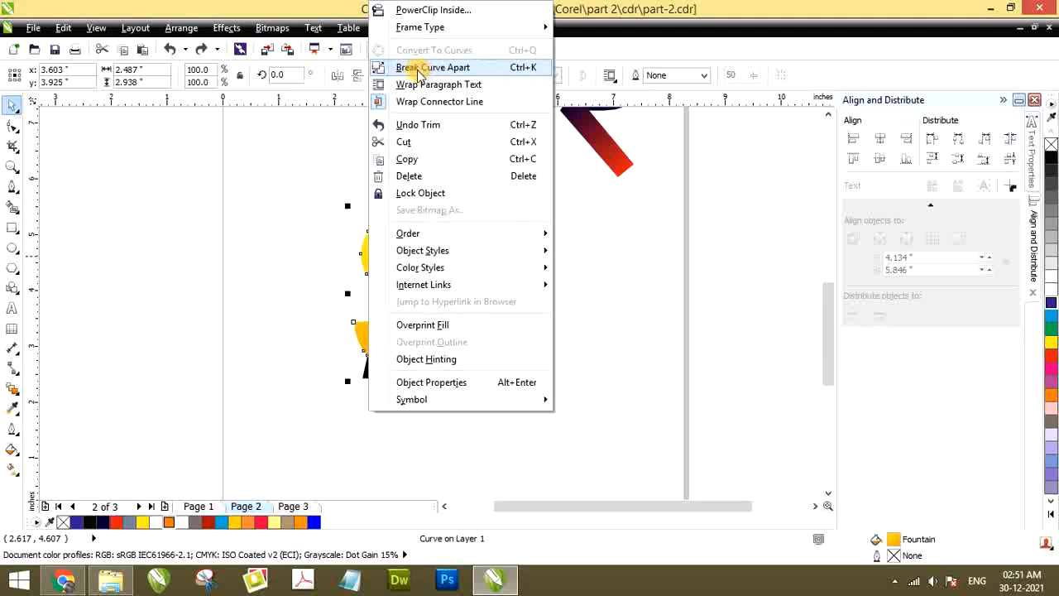
click(420, 68)
click(348, 218)
Try pulling four separate S pieces away from the A, and undo the moves
drag(369, 243, 271, 223)
drag(472, 225, 567, 196)
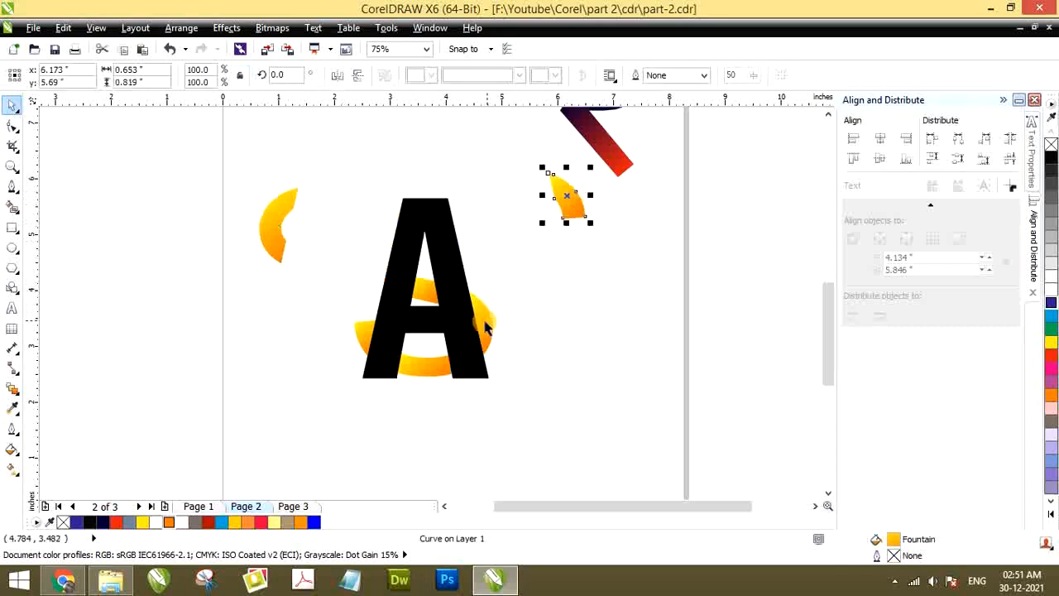
drag(486, 329, 564, 334)
drag(417, 299, 330, 213)
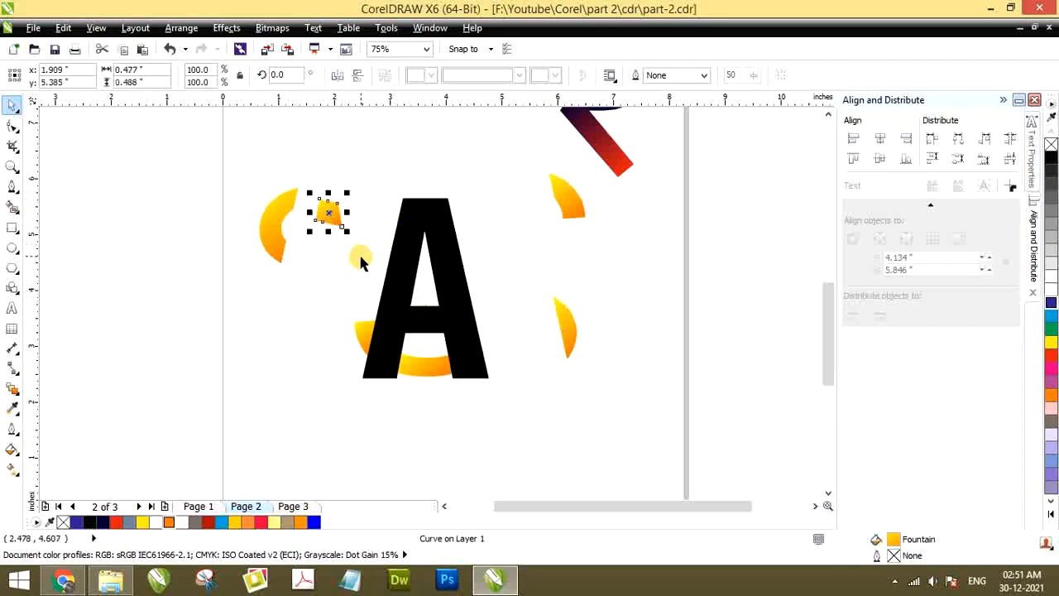
key(ctrl+z)
key(ctrl+z)
key(ctrl+z)
key(ctrl+z)
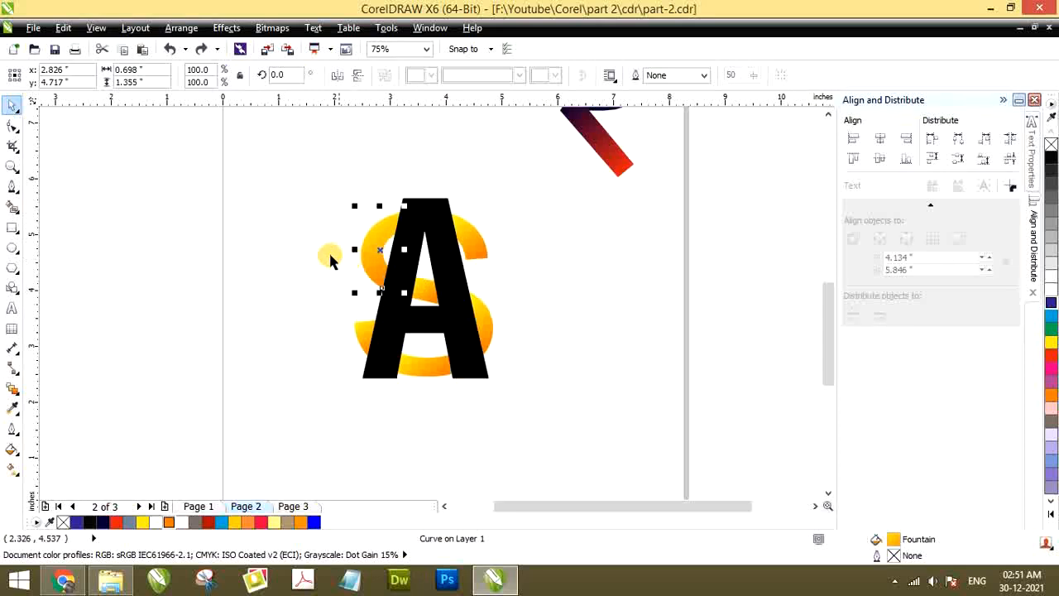
click(323, 249)
scroll(360, 292, up, 2)
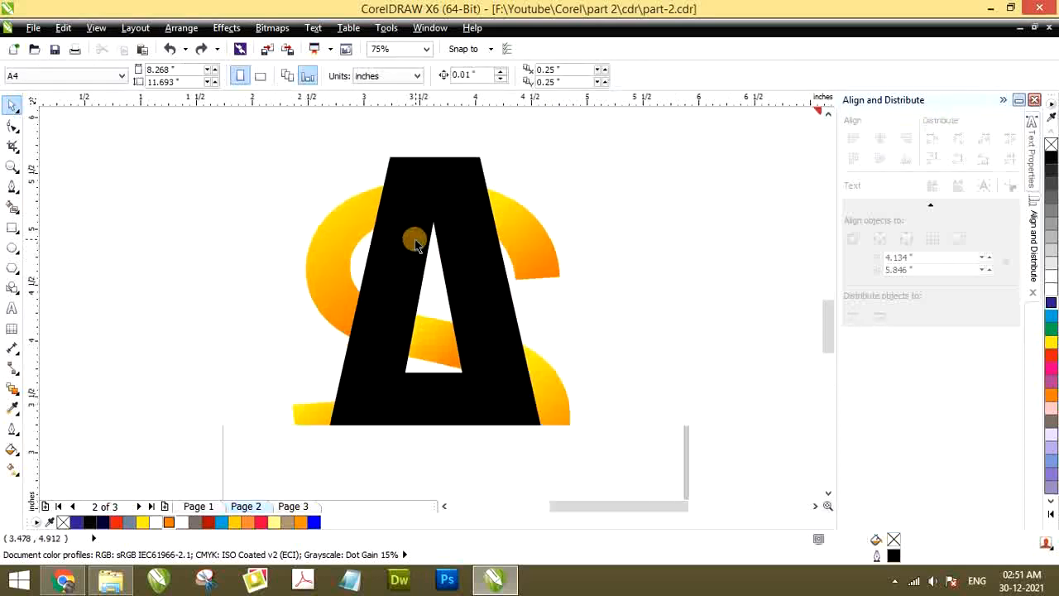
click(330, 252)
scroll(334, 300, down, 3)
scroll(334, 300, up, 2)
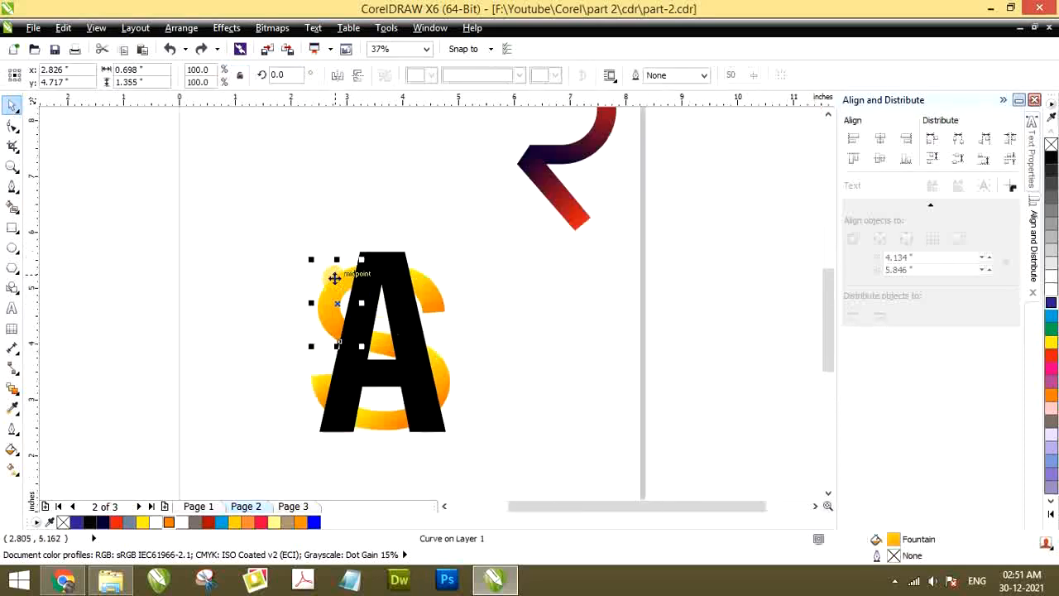
scroll(331, 289, up, 2)
scroll(335, 288, down, 2)
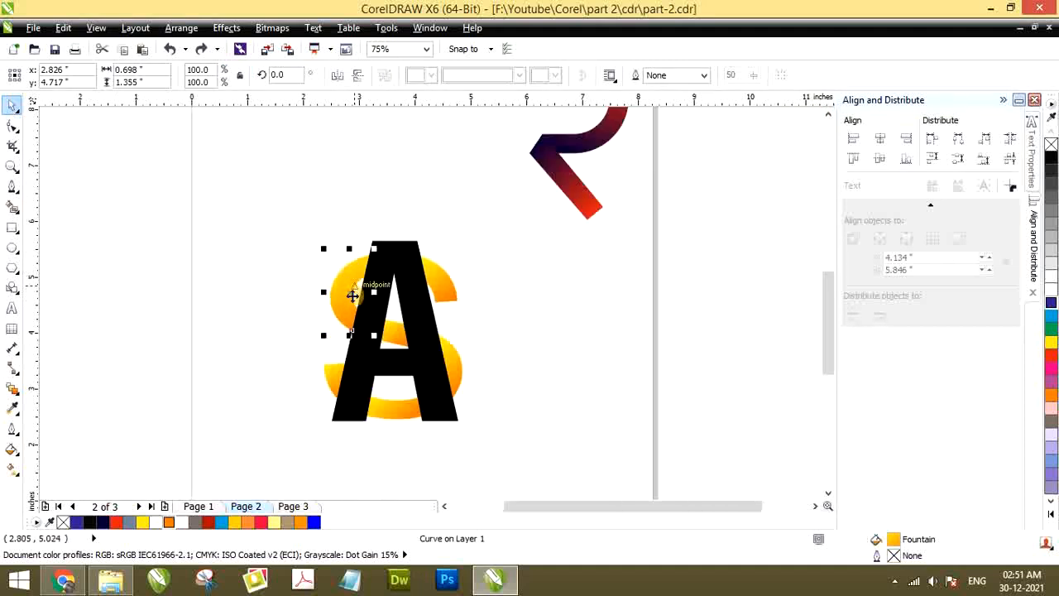
scroll(356, 295, up, 1)
scroll(367, 296, down, 3)
click(306, 335)
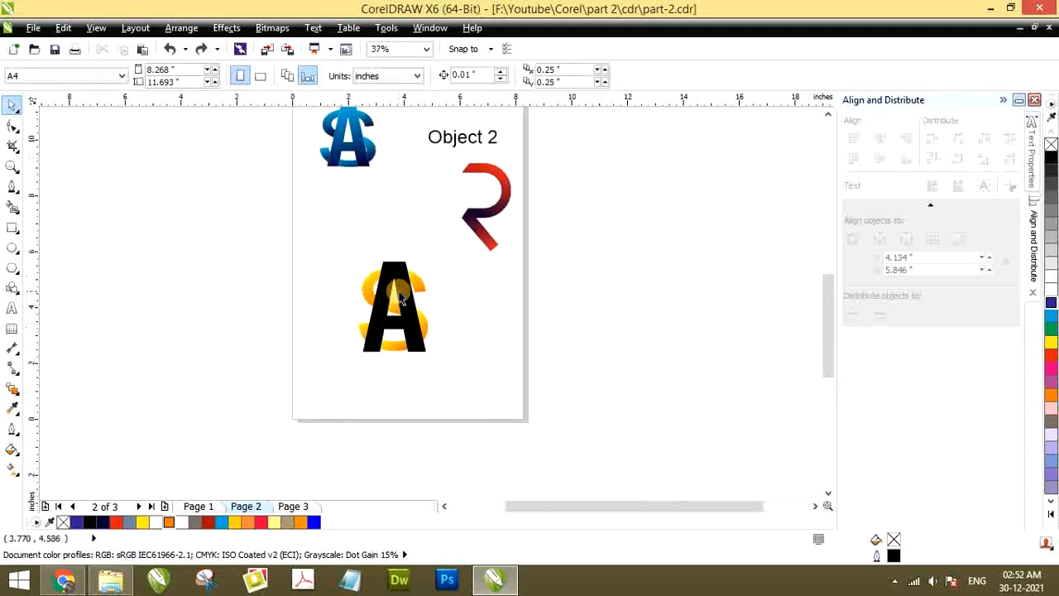
Fill the black A with red (C0 M100 Y100 K0)
scroll(401, 271, up, 1)
click(402, 267)
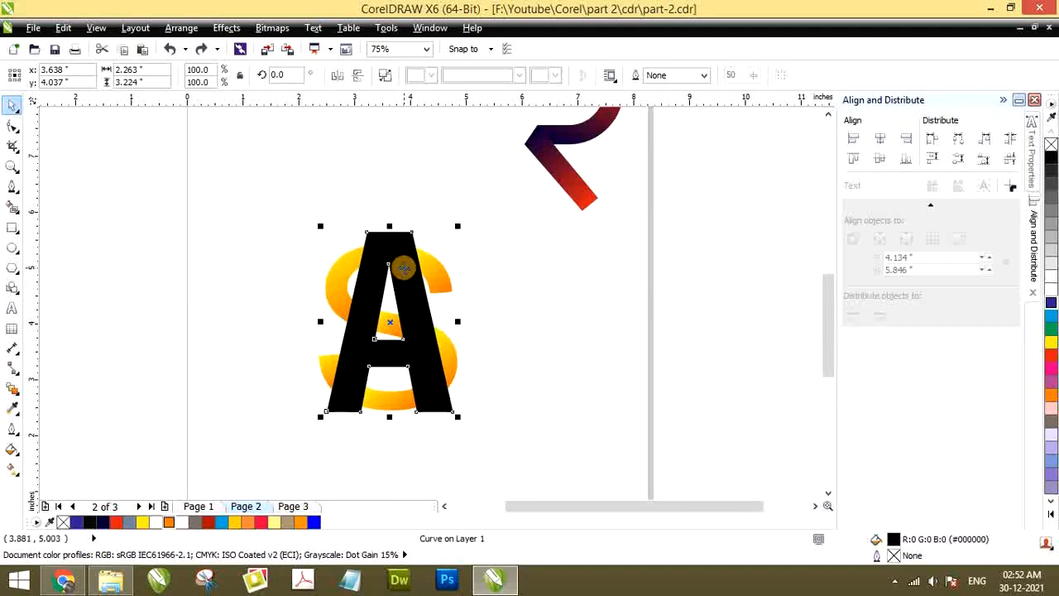
click(1049, 355)
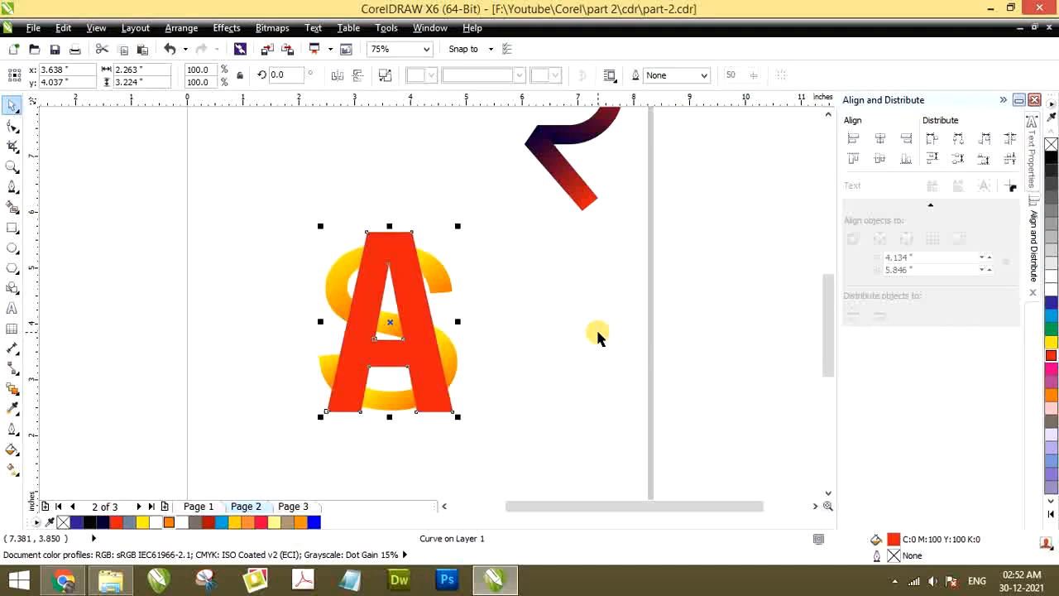
Undo the red fill on the A, deselect it, and compare the monogram with the blue AS sample
key(ctrl+z)
click(525, 322)
scroll(513, 322, down, 1)
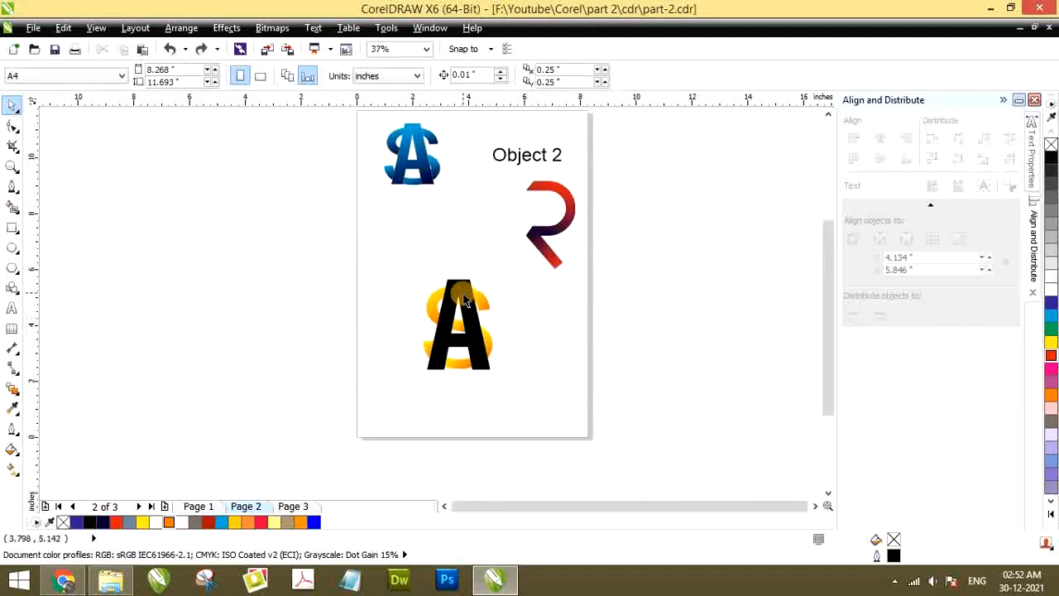
scroll(440, 265, up, 1)
scroll(443, 266, down, 1)
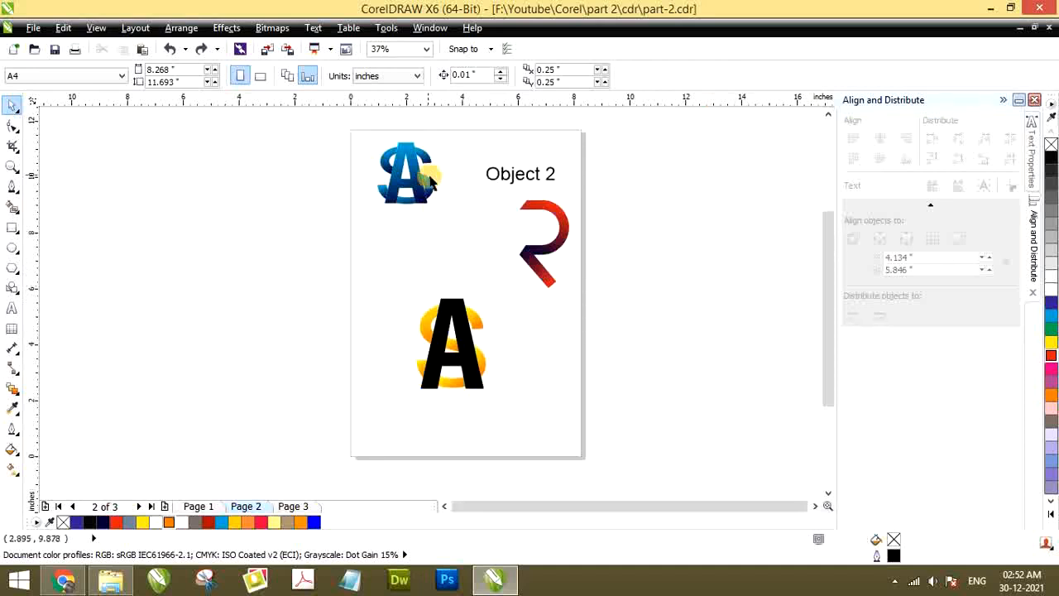
scroll(428, 325, up, 1)
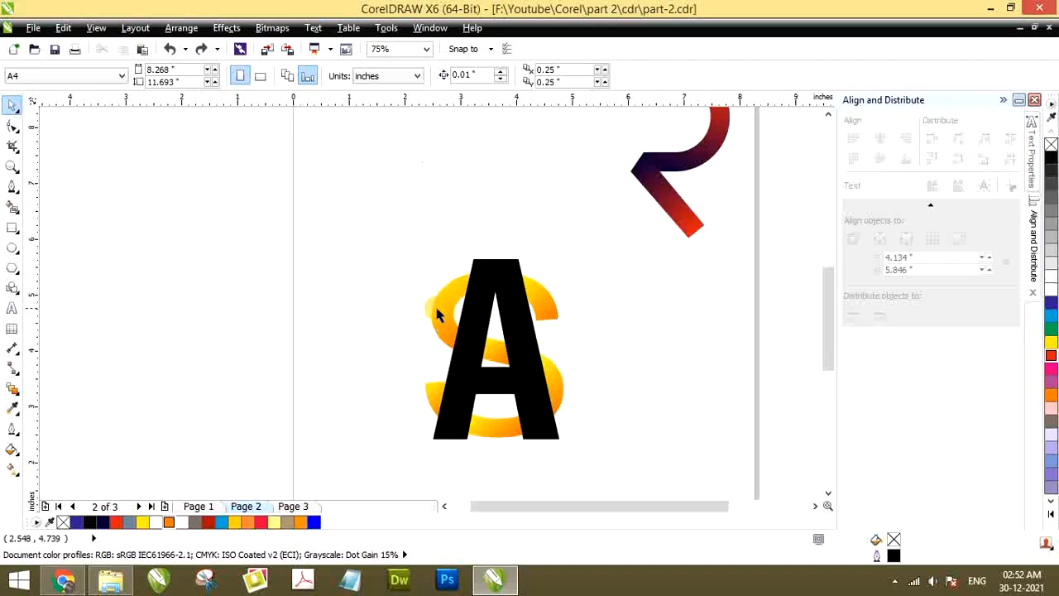
scroll(438, 312, down, 1)
scroll(401, 236, up, 1)
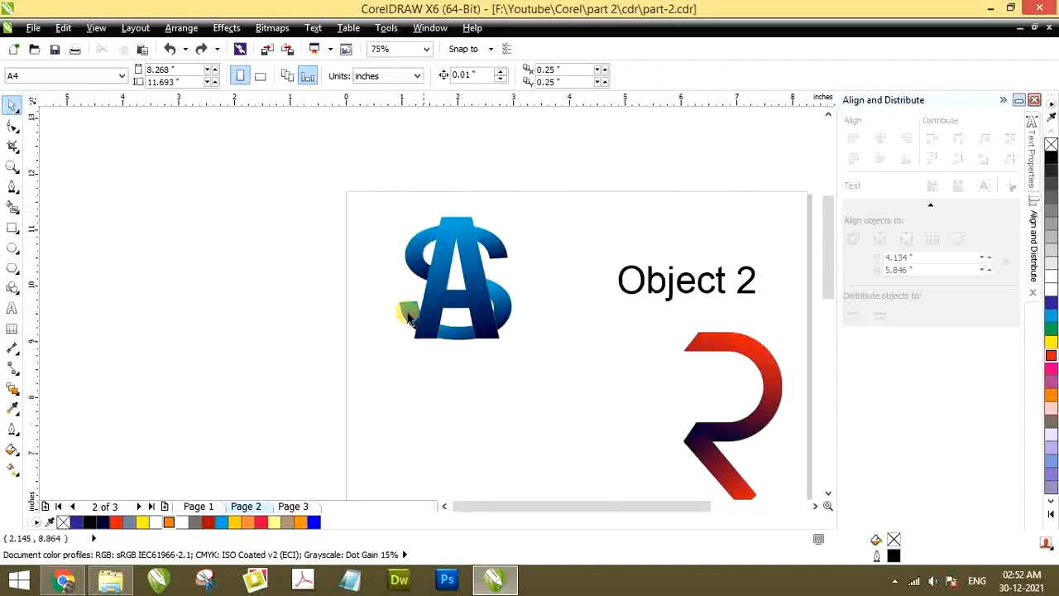
scroll(495, 271, down, 1)
scroll(485, 303, up, 1)
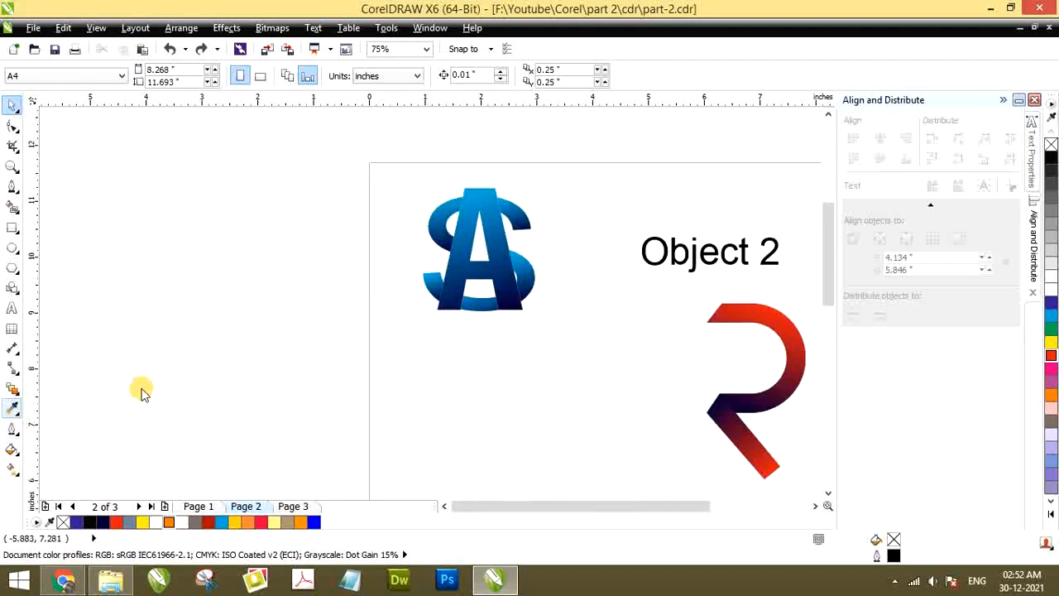
Copy the blue gradient fill from the sample's A to the large black A with the Attributes Eyedropper
click(469, 235)
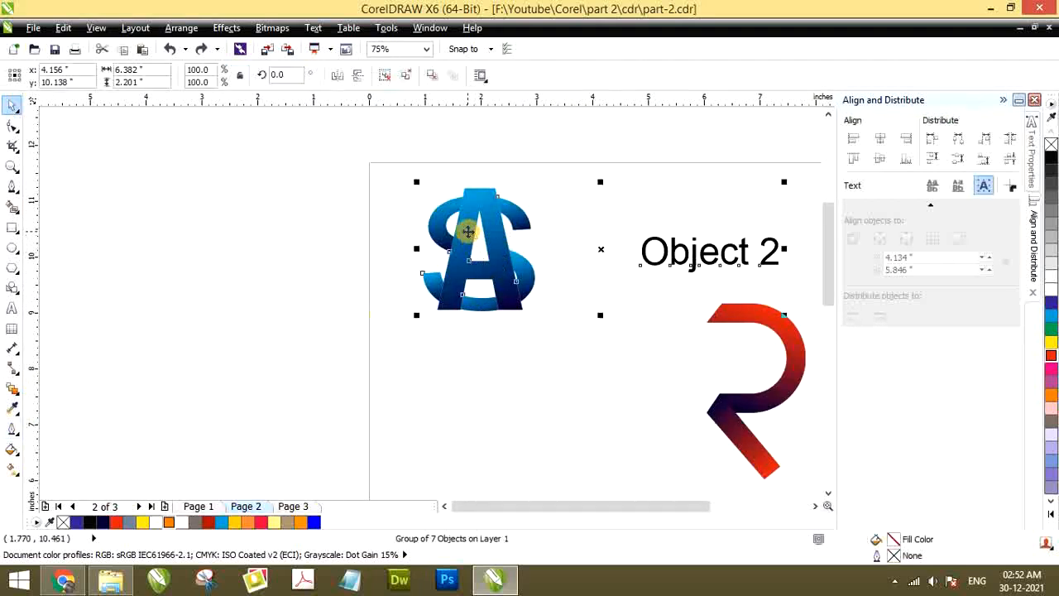
click(475, 343)
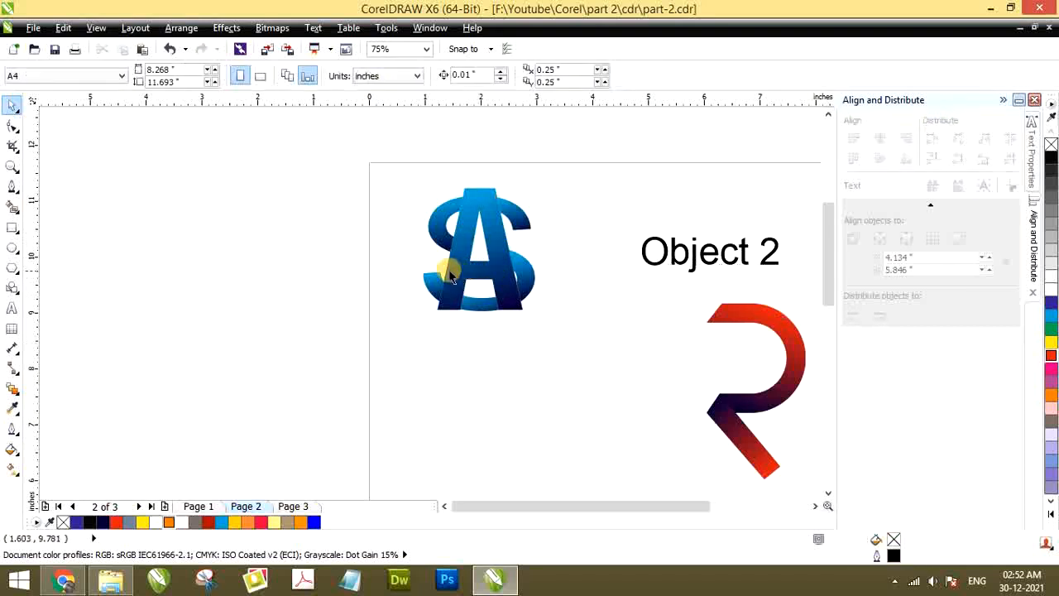
ctrl+click(452, 273)
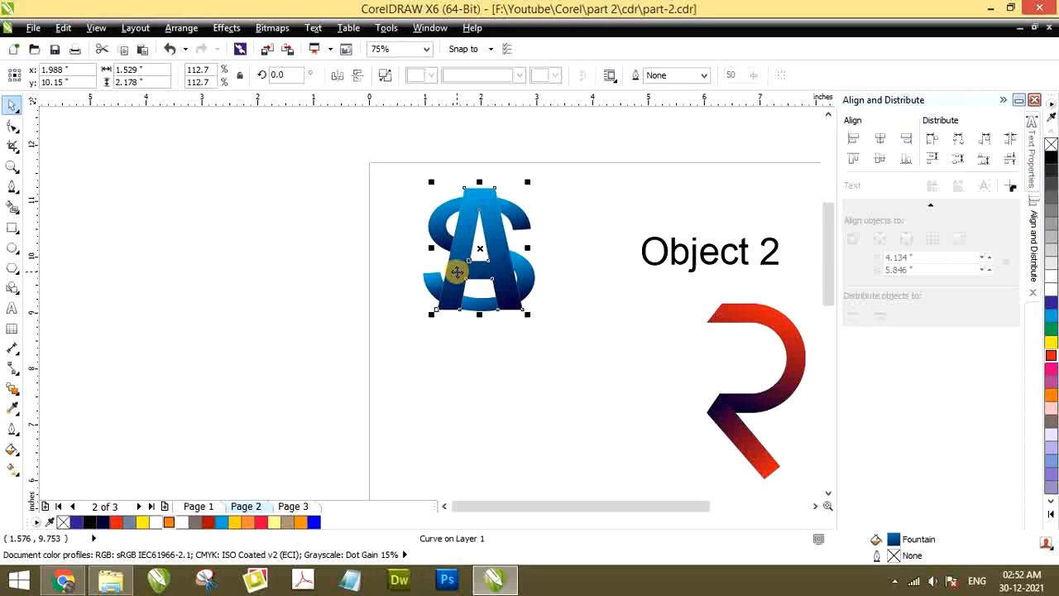
click(549, 296)
ctrl+click(501, 273)
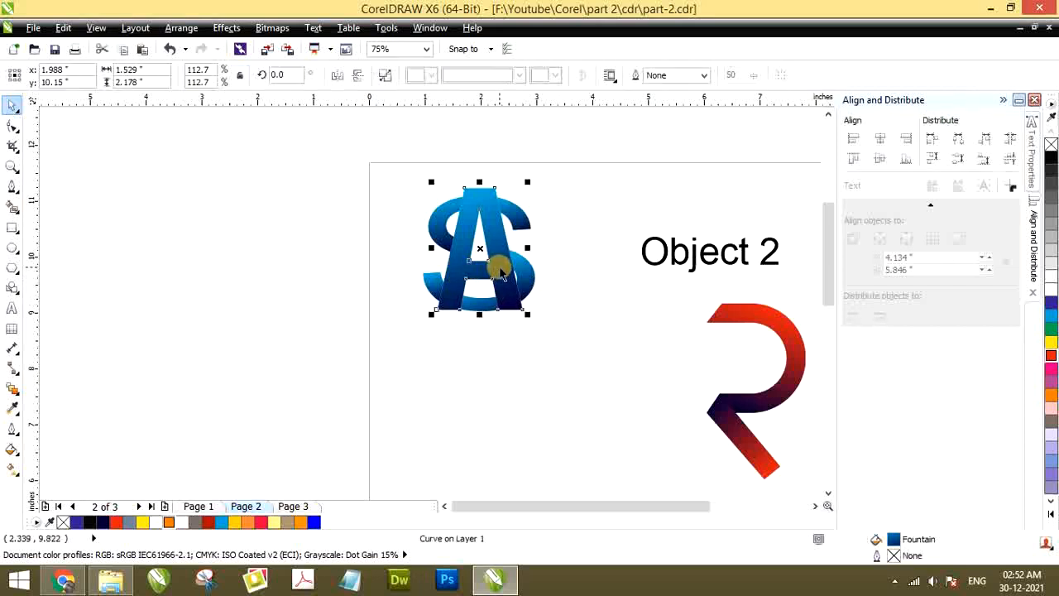
click(13, 411)
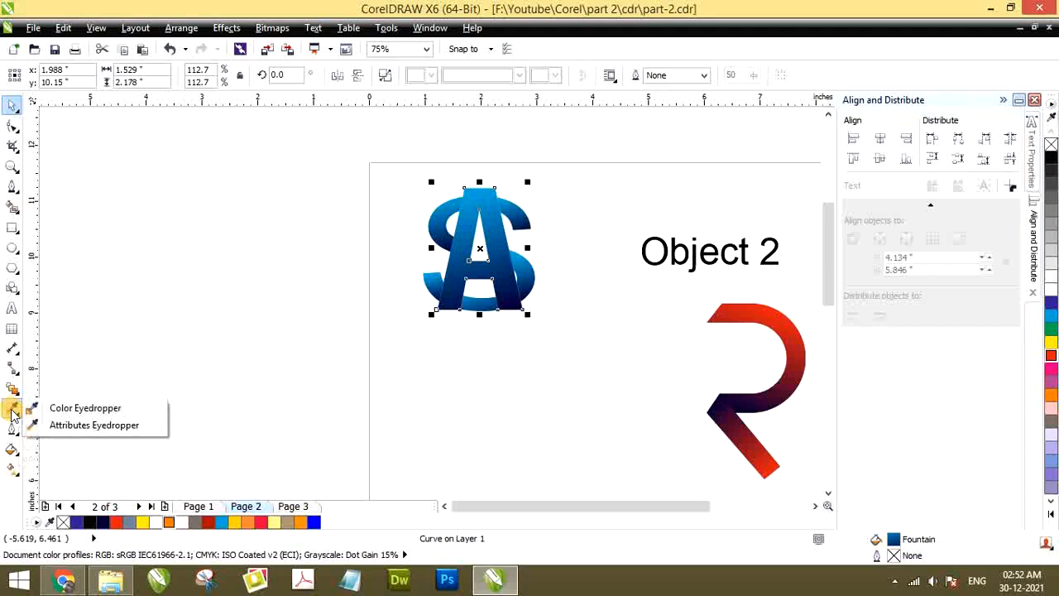
click(77, 426)
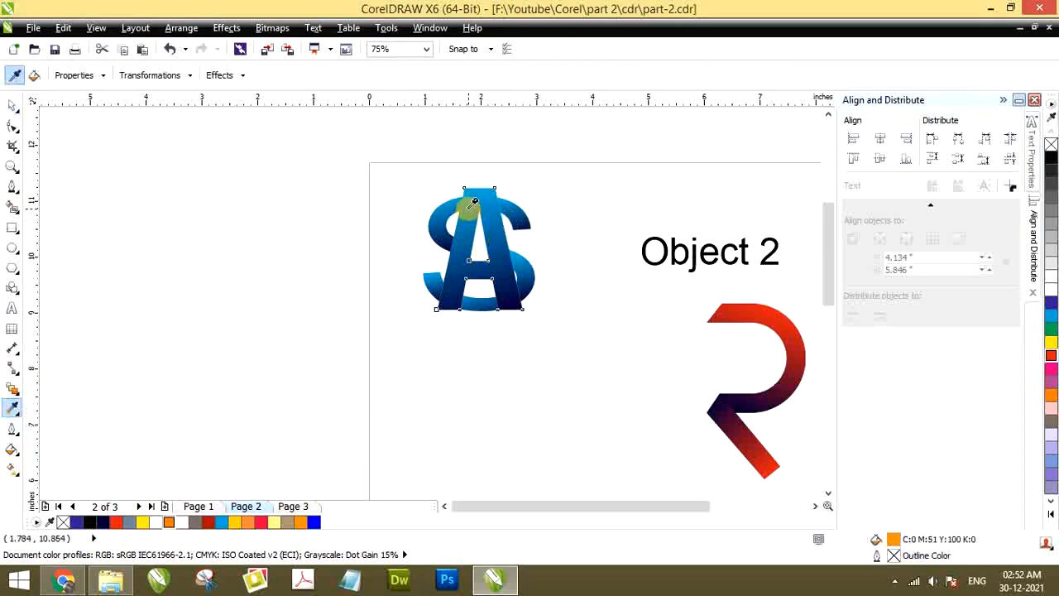
click(473, 202)
scroll(461, 220, down, 3)
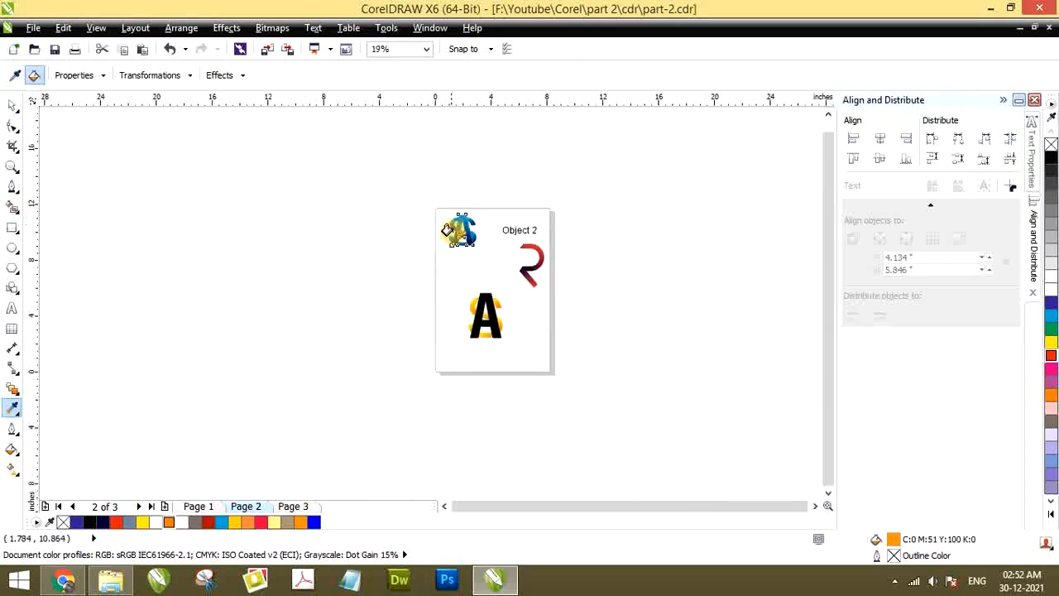
scroll(474, 273, up, 3)
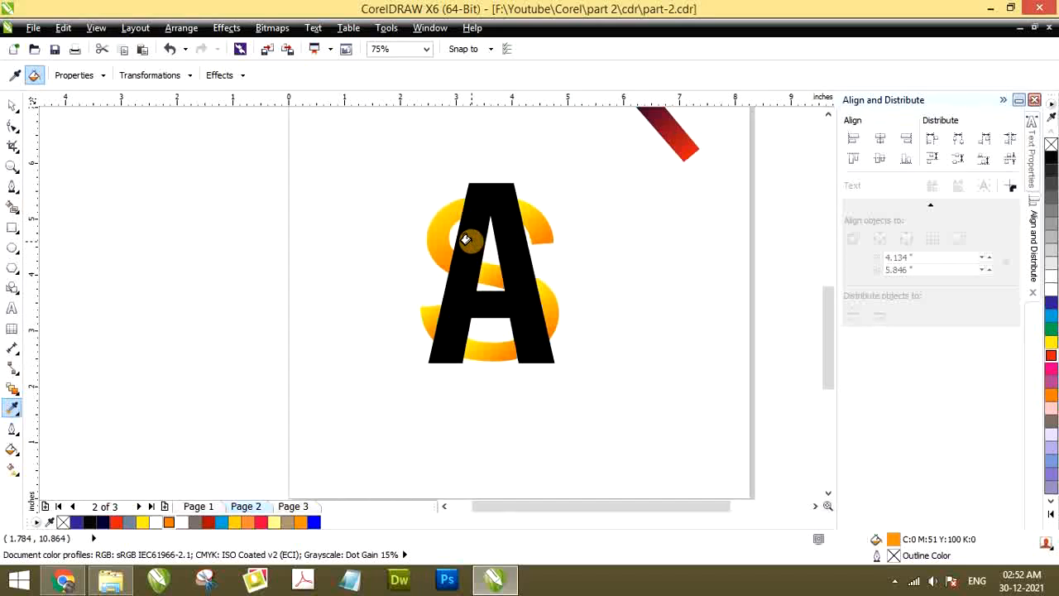
click(466, 239)
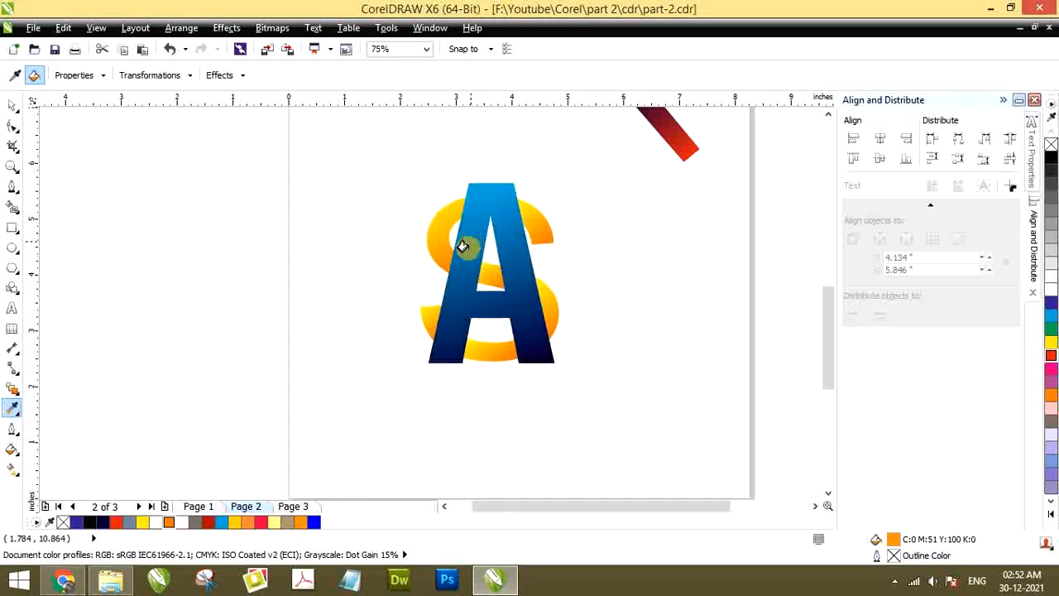
Copy the fill of the sample's upper-right S piece to the matching yellow piece of the large monogram
scroll(463, 246, down, 3)
scroll(462, 228, up, 3)
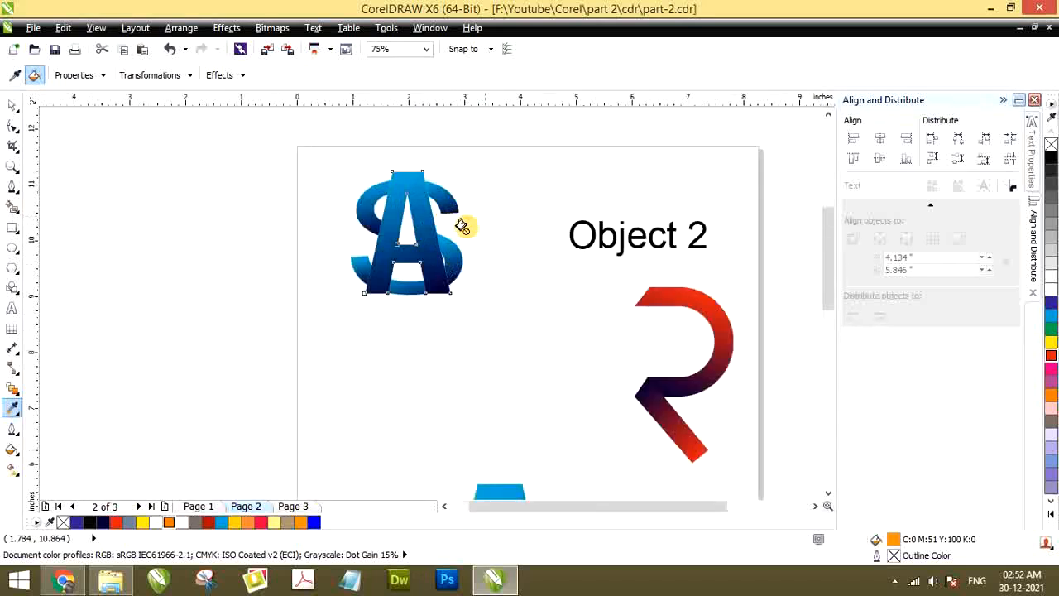
click(11, 408)
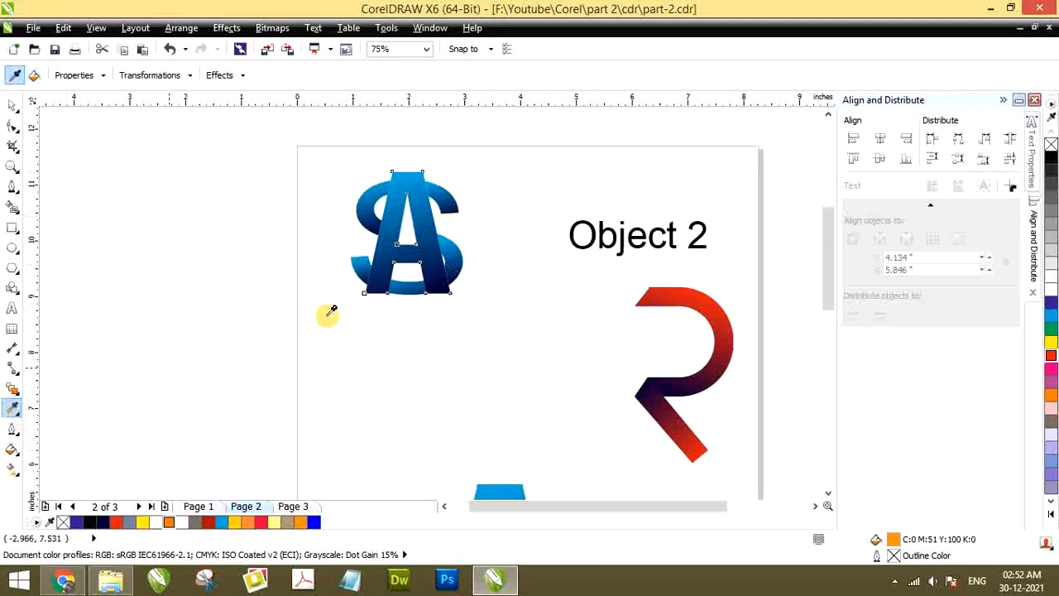
click(451, 200)
scroll(464, 240, down, 3)
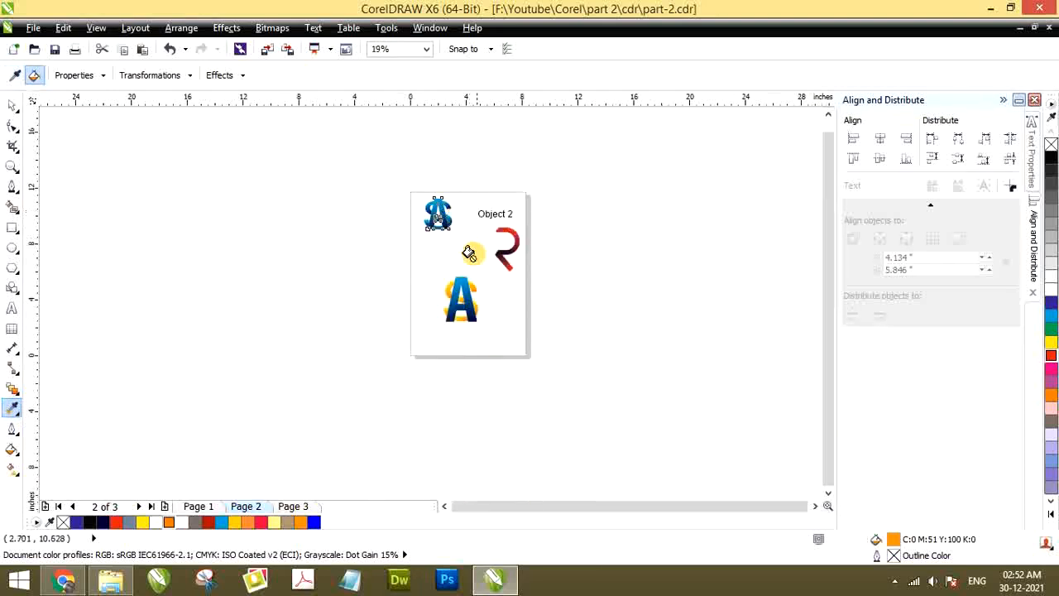
scroll(463, 277, up, 5)
click(393, 299)
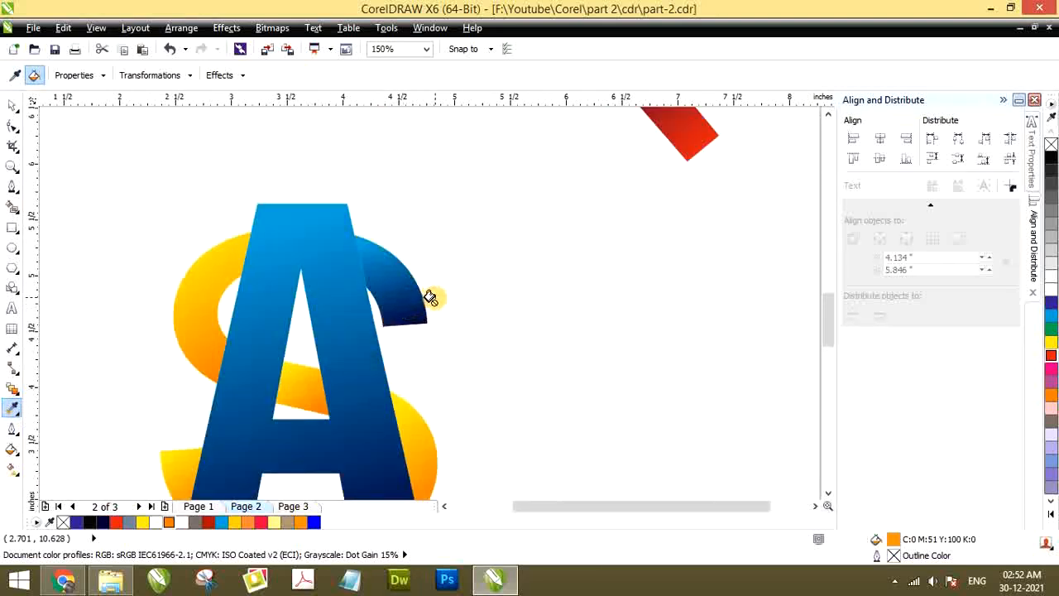
Copy the fill of the sample's upper-left S piece to the matching upper-left piece of the large monogram
scroll(432, 296, down, 4)
scroll(332, 138, up, 2)
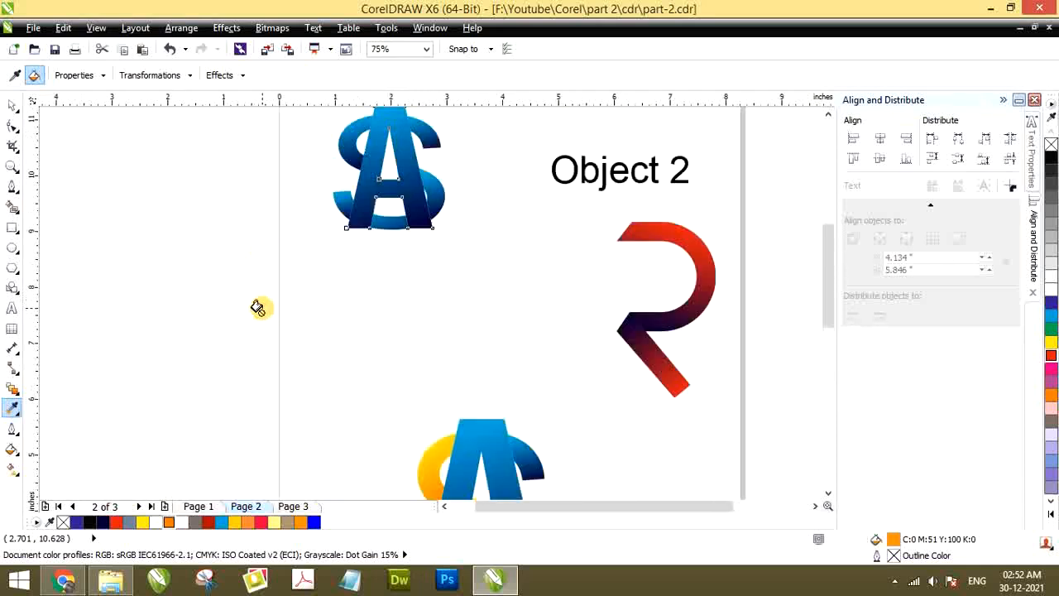
click(12, 406)
click(344, 148)
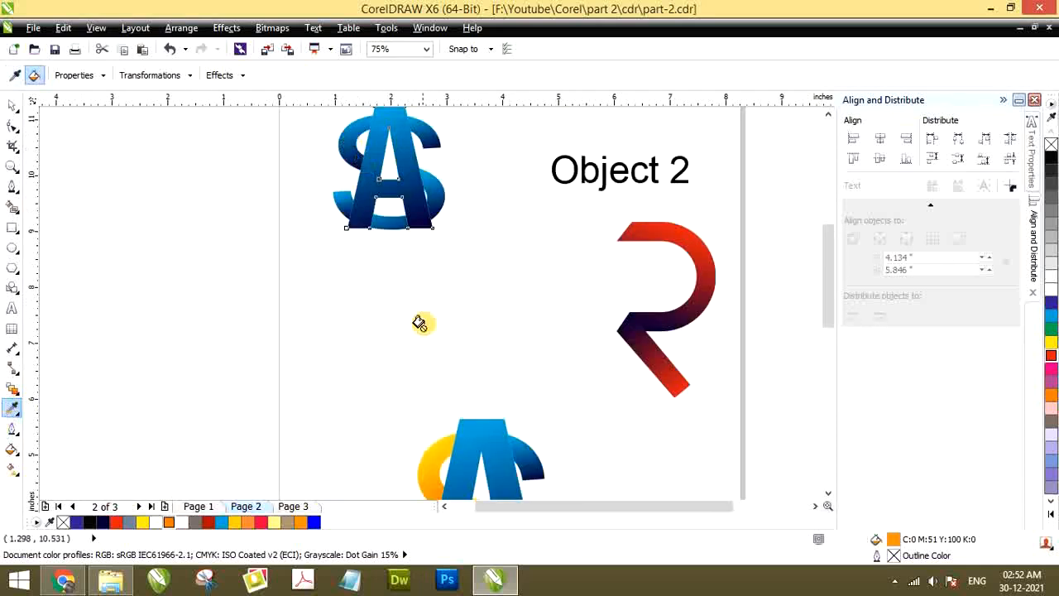
click(425, 456)
Copy the fill of the sample's lower-right S piece to the matching lower-right piece of the large monogram
scroll(432, 300, down, 2)
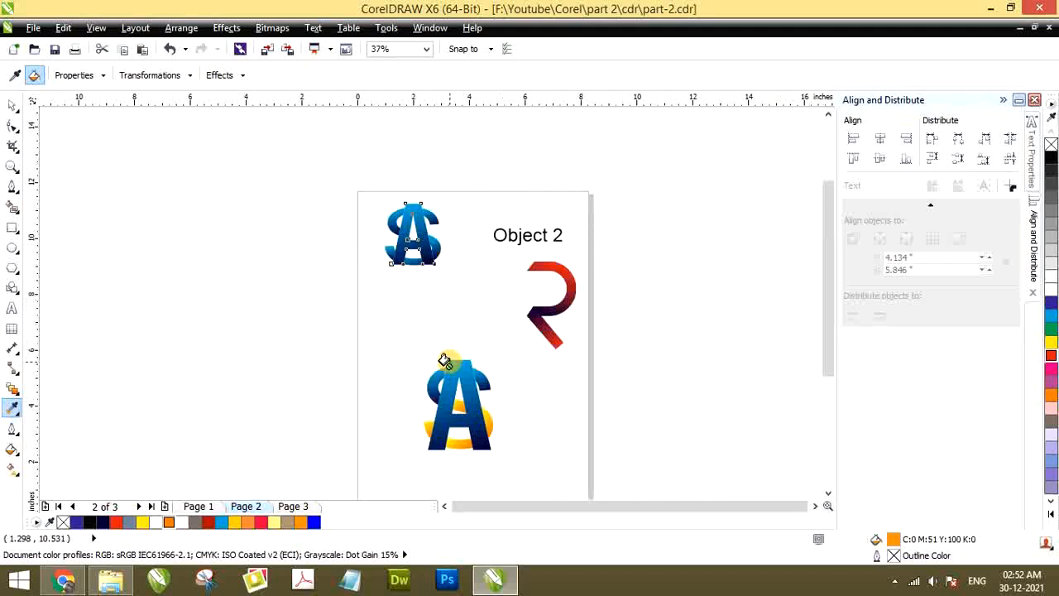
click(12, 407)
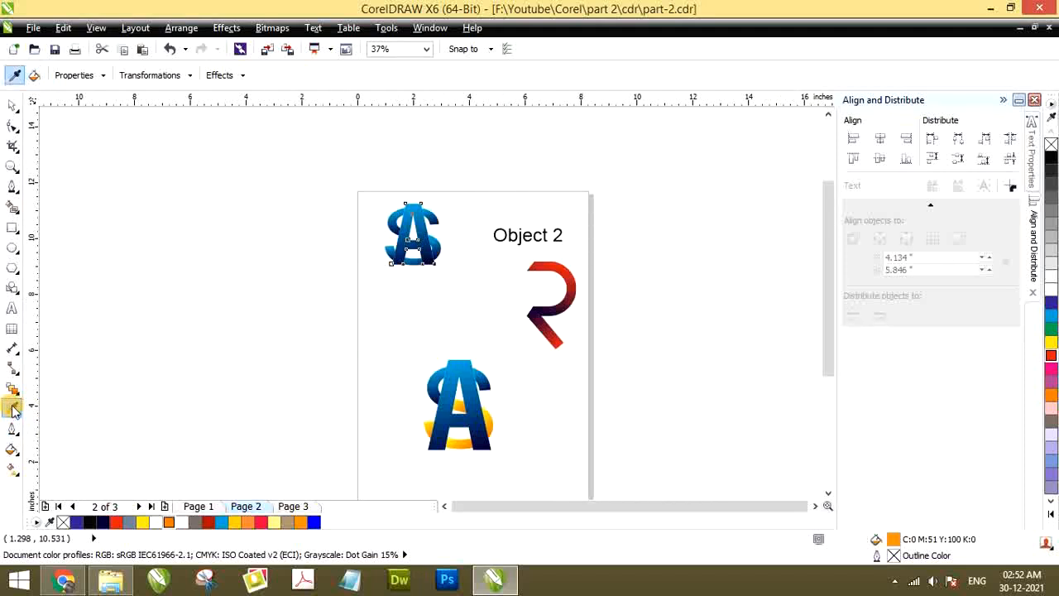
click(434, 248)
scroll(480, 405, up, 2)
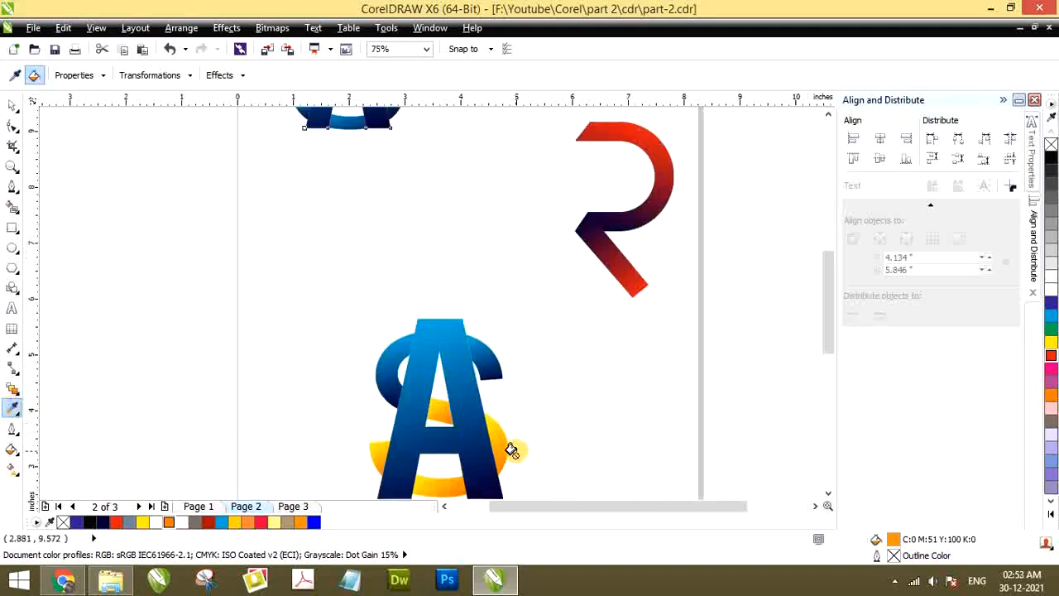
scroll(492, 404, down, 4)
scroll(484, 404, up, 4)
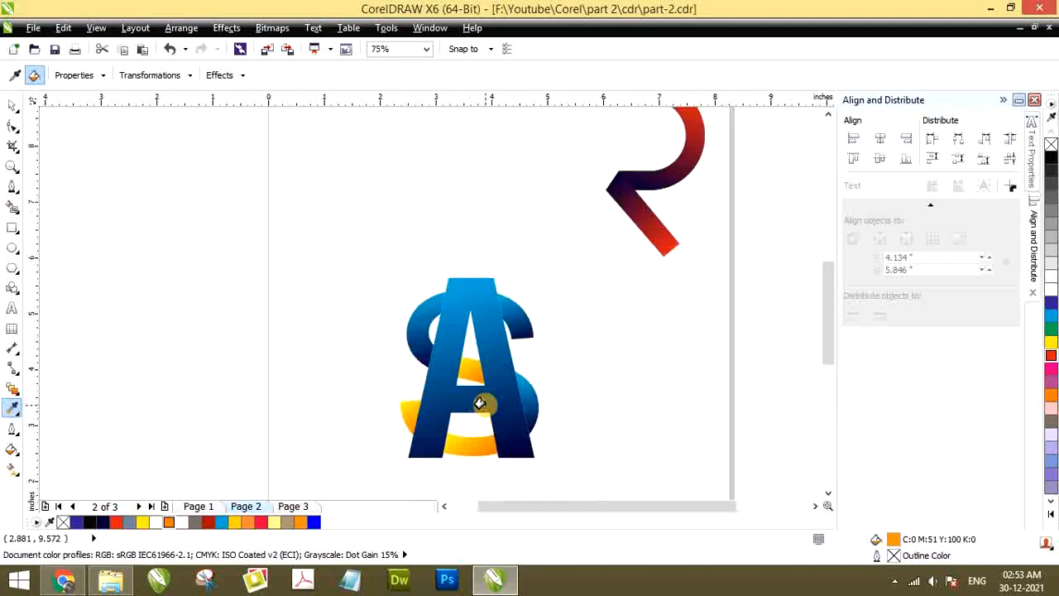
Apply the same sampled blue fill to the remaining bottom, lower-left and middle S pieces
scroll(475, 400, down, 4)
scroll(464, 397, up, 4)
scroll(456, 310, down, 4)
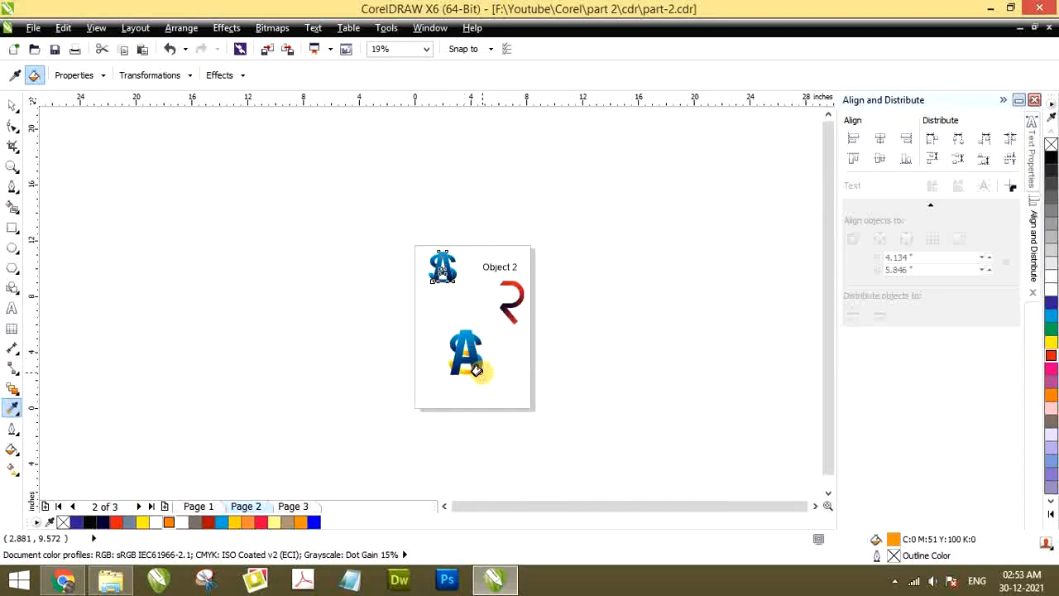
scroll(470, 366, up, 4)
click(431, 369)
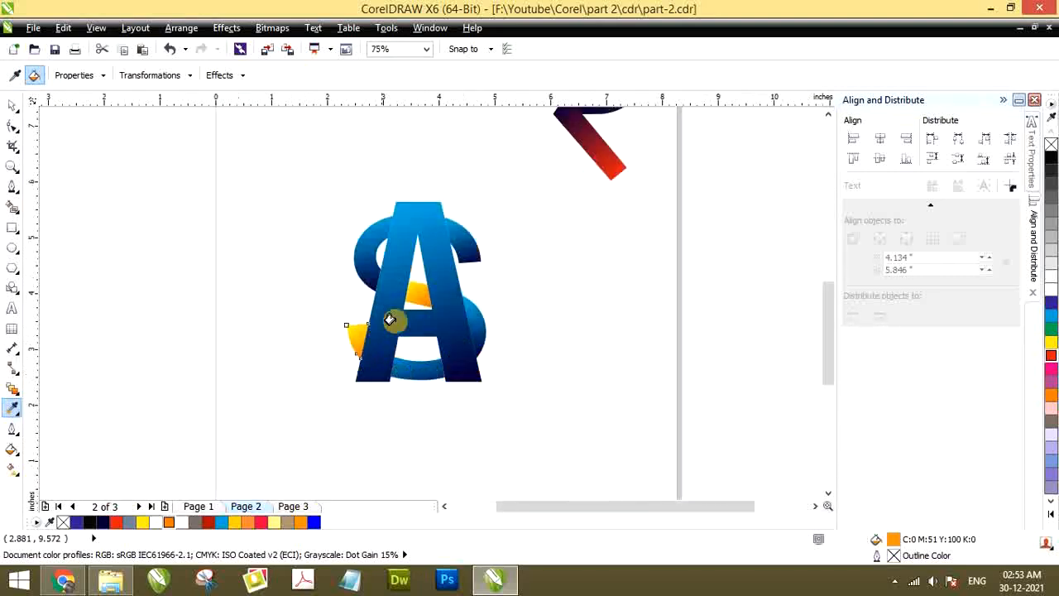
scroll(497, 326, down, 2)
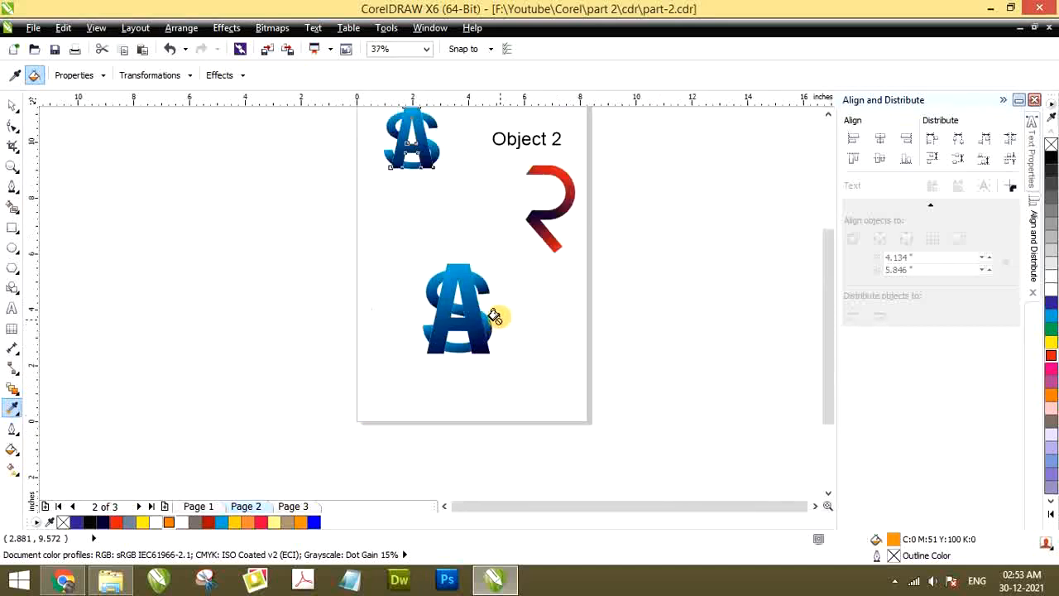
Delete the small S piece showing inside the upper opening of the large A
click(11, 106)
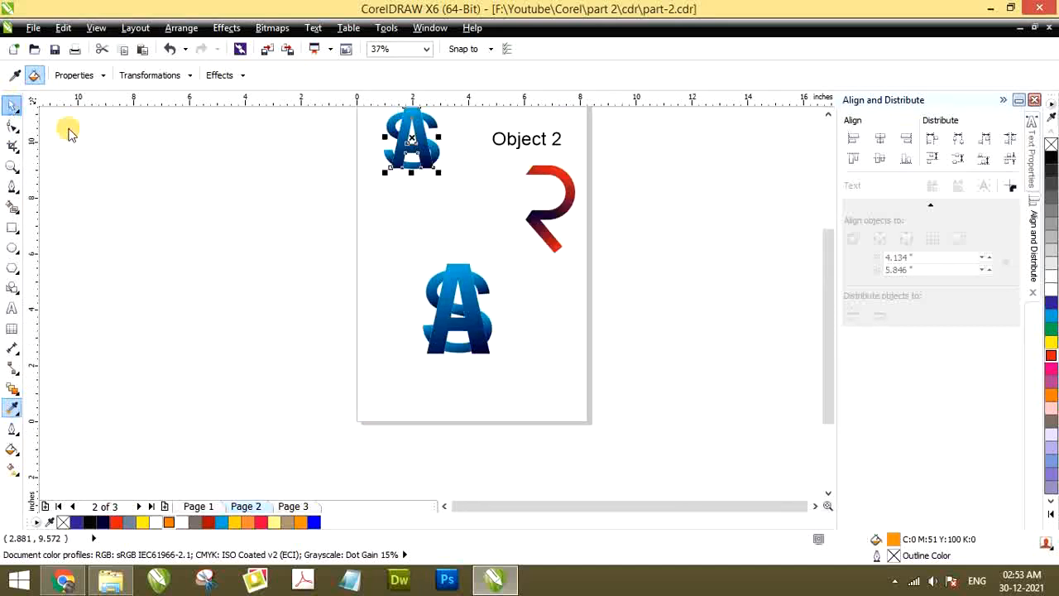
scroll(427, 238, up, 2)
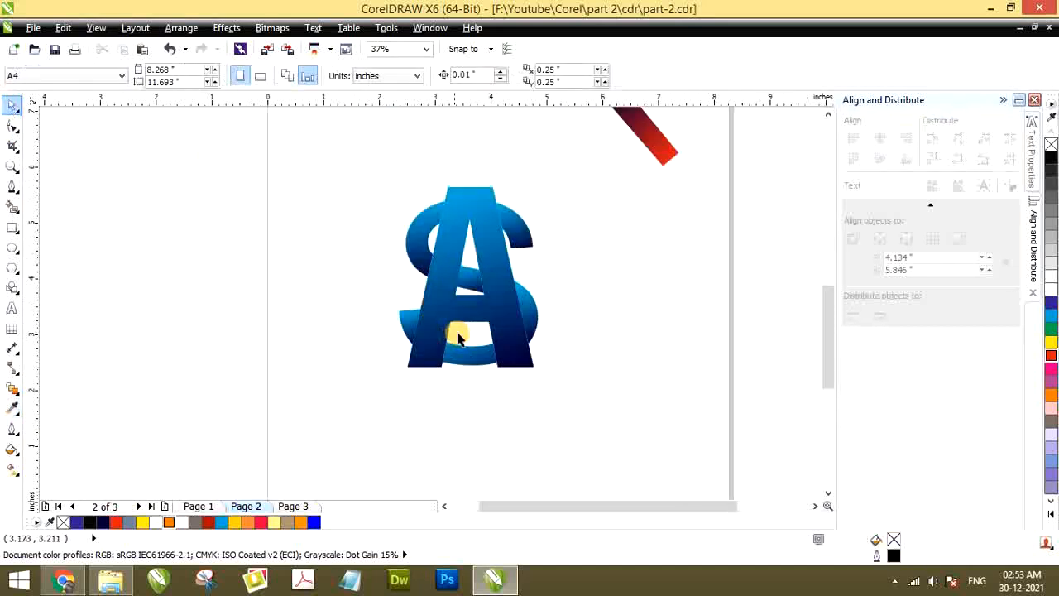
click(467, 279)
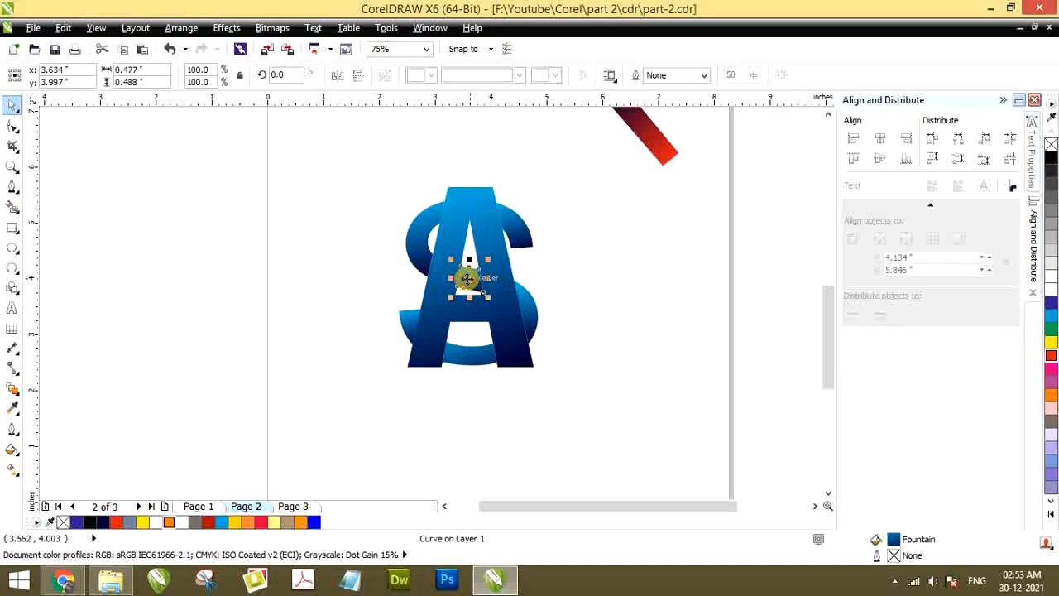
key(Delete)
scroll(413, 331, down, 1)
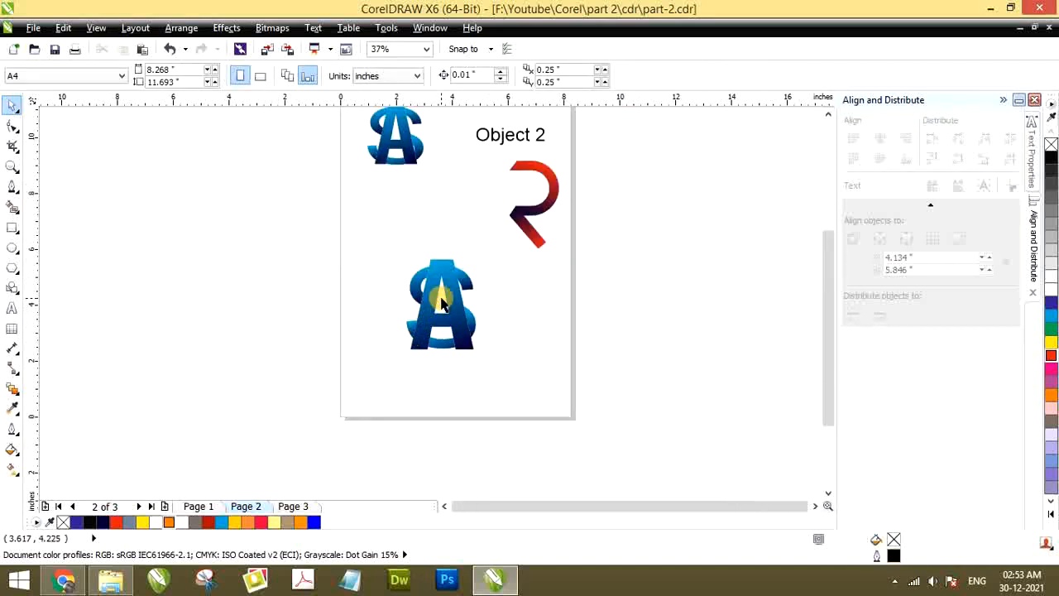
scroll(441, 305, up, 1)
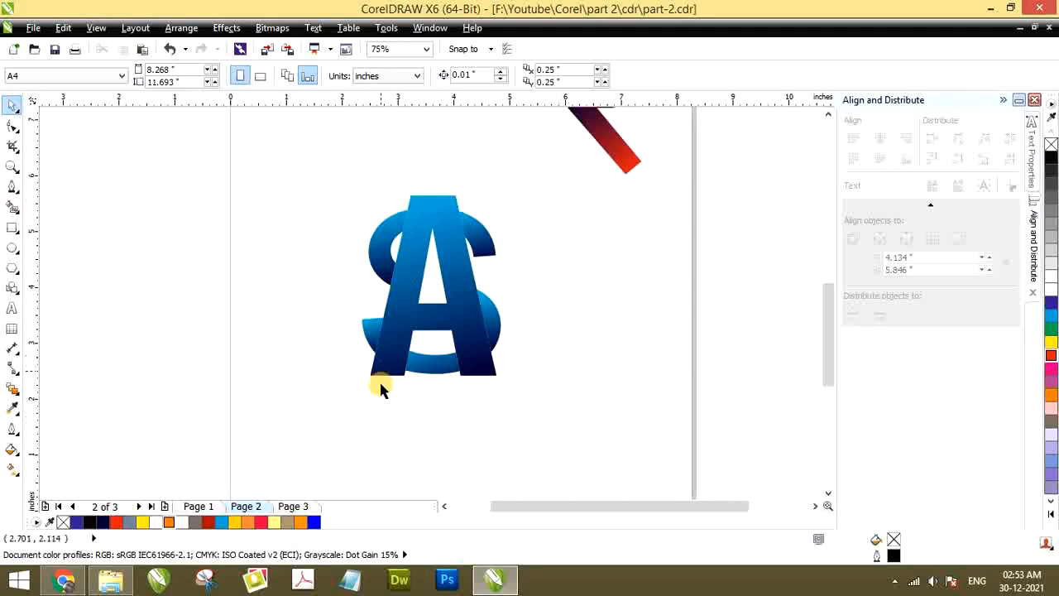
Select all pieces of the large AS monogram and move them directly beneath the sample, to about X 1.896 in, Y 6.663 in
scroll(379, 389, down, 1)
drag(344, 273, 499, 372)
drag(419, 328, 372, 253)
Scale the selected monogram down about its centre to about 2.057 by 2.667 in and compare it with the sample above
scroll(327, 205, up, 1)
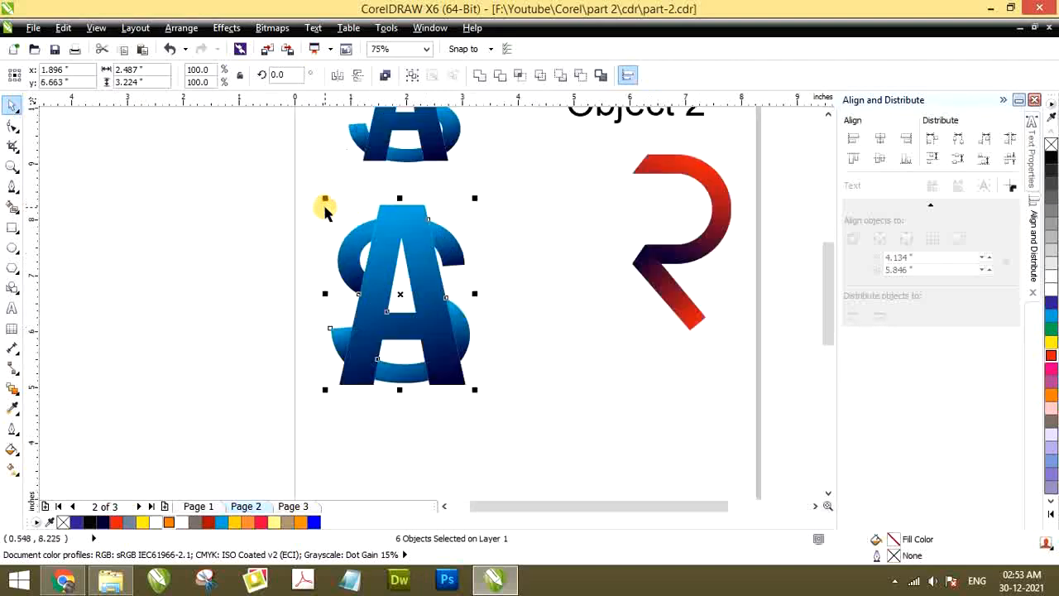
drag(324, 198, 339, 207)
scroll(387, 290, down, 1)
scroll(373, 217, up, 1)
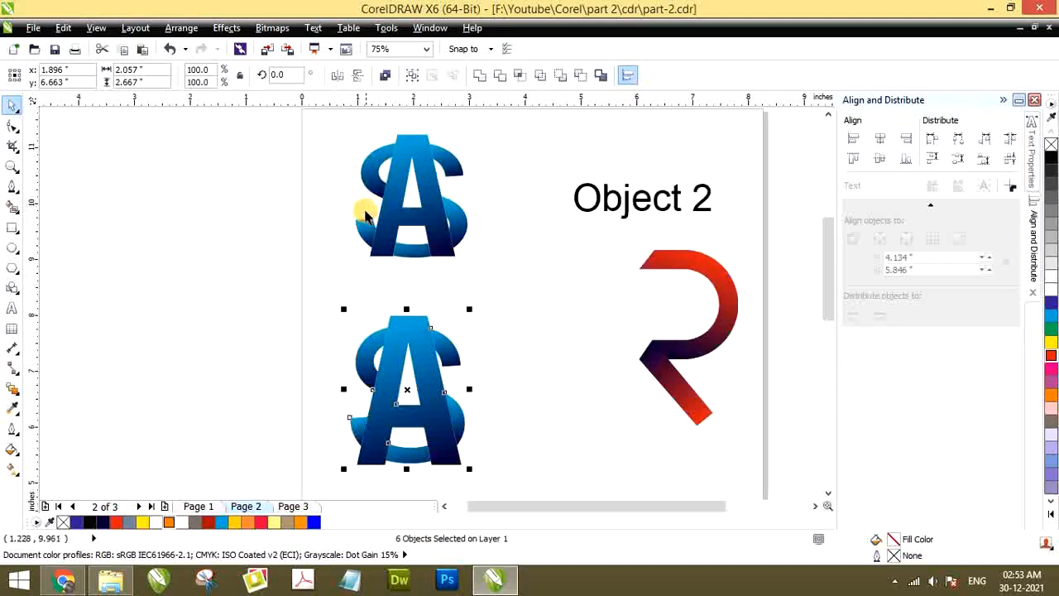
scroll(370, 232, down, 1)
scroll(378, 196, up, 1)
scroll(378, 192, down, 1)
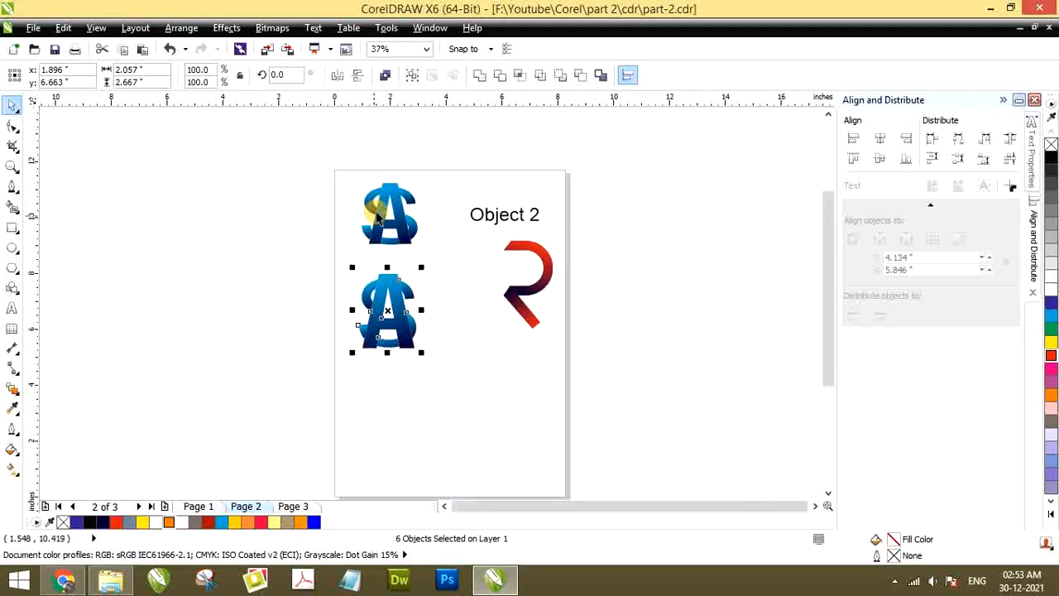
Go to page 3 and examine the orange feathered swirl sample beside the Object 3 label
scroll(360, 265, up, 1)
scroll(291, 359, down, 1)
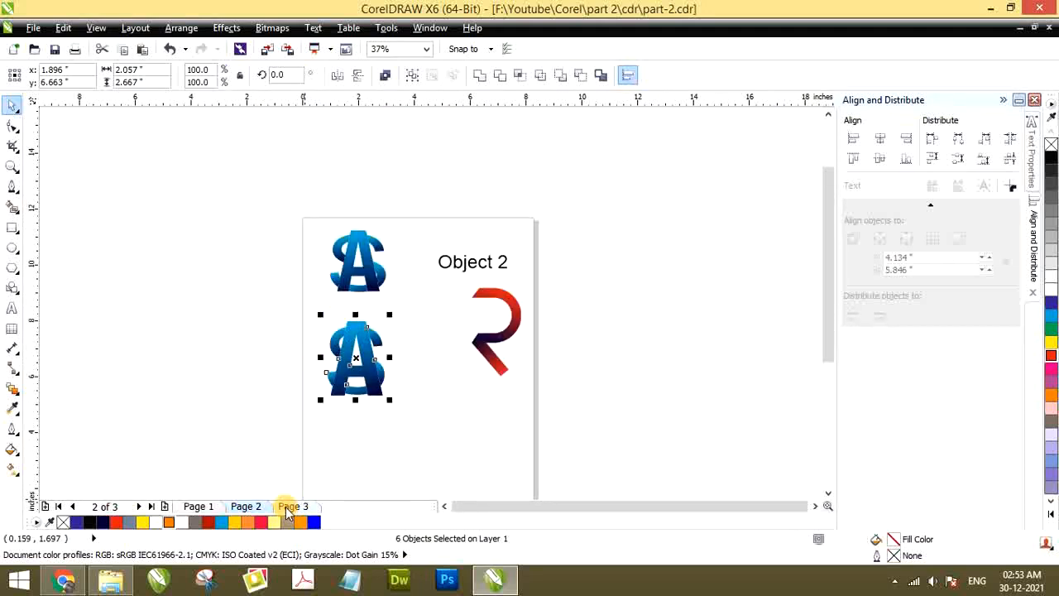
click(287, 511)
scroll(344, 242, up, 1)
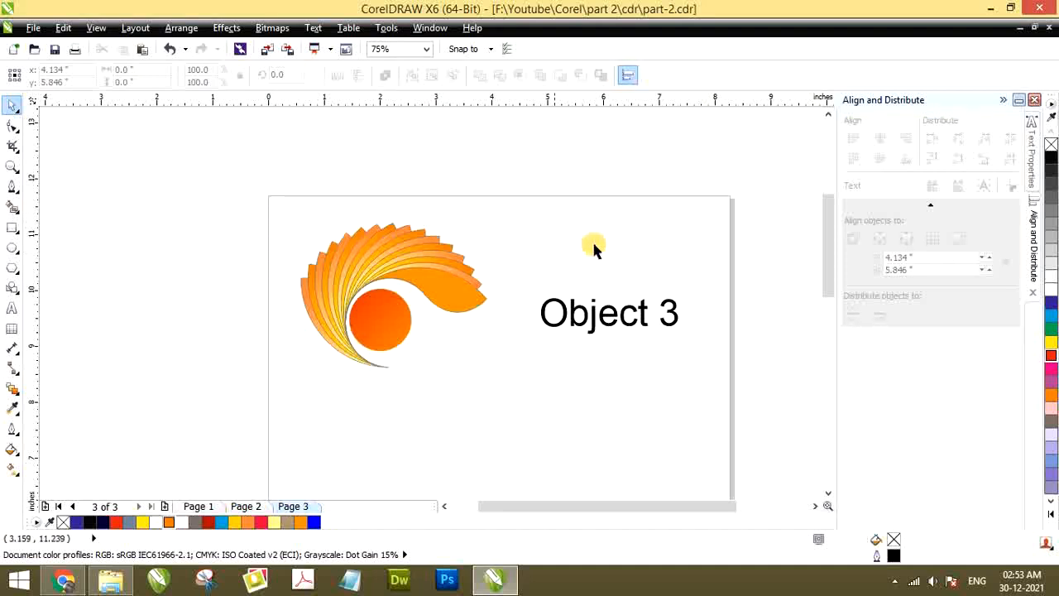
scroll(497, 172, down, 1)
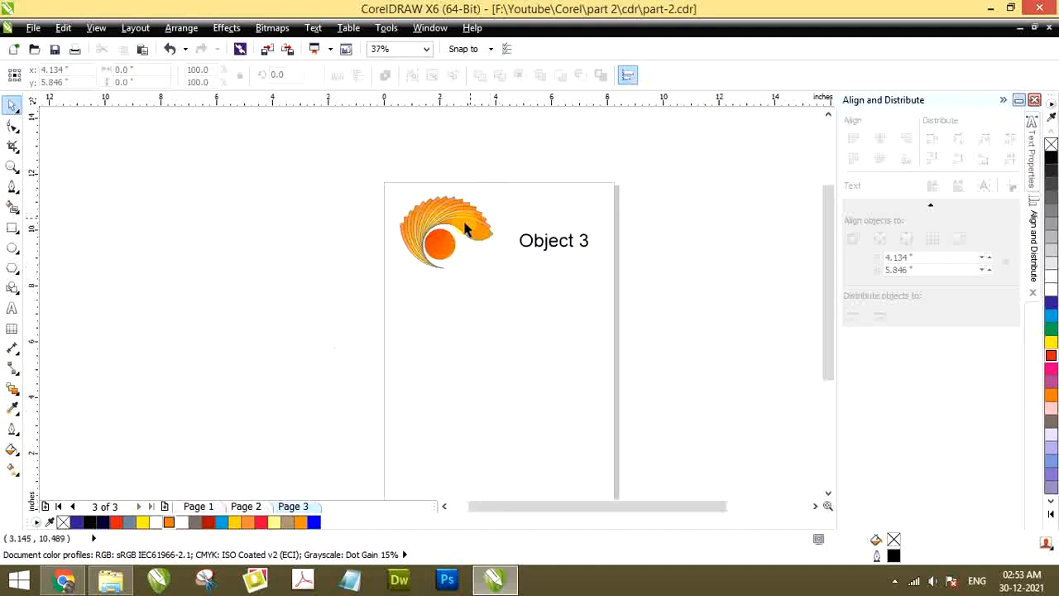
scroll(459, 217, up, 1)
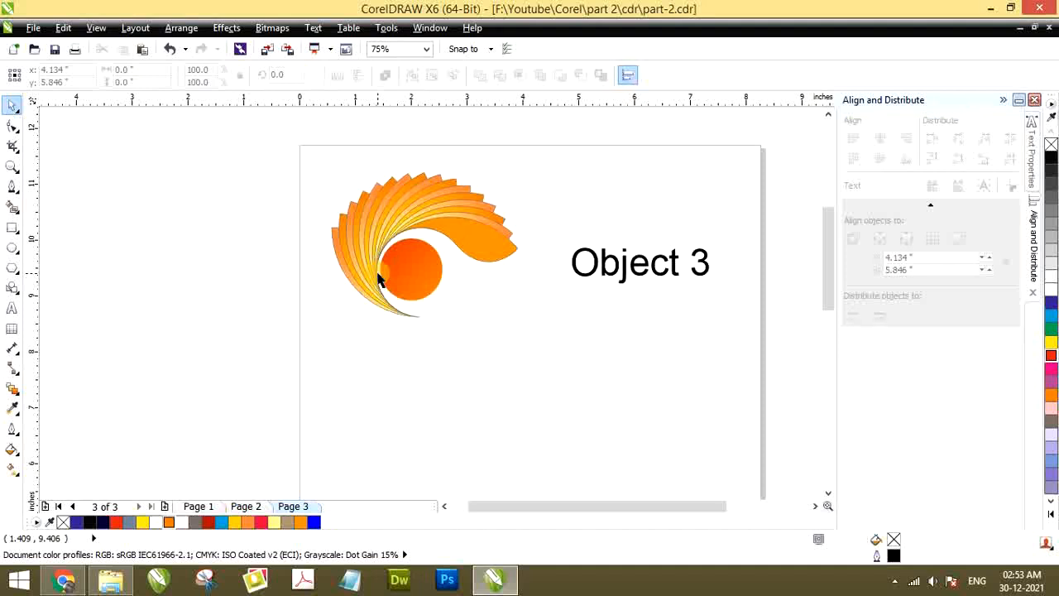
scroll(378, 279, down, 1)
scroll(402, 281, up, 1)
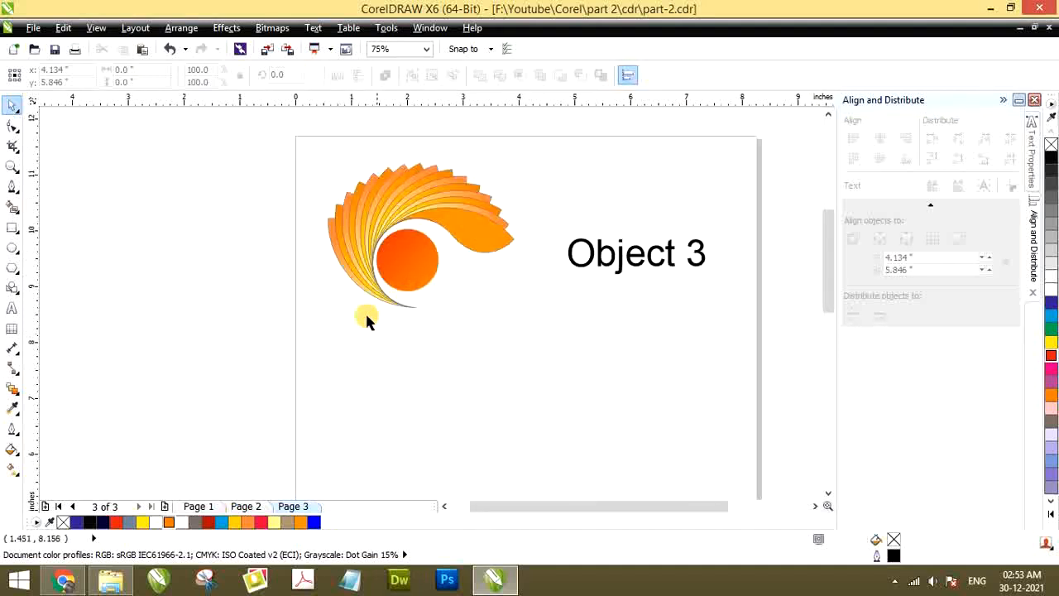
Draw a circle about 3.5 in in diameter in the empty area below the swirl sample
click(12, 252)
scroll(358, 232, down, 2)
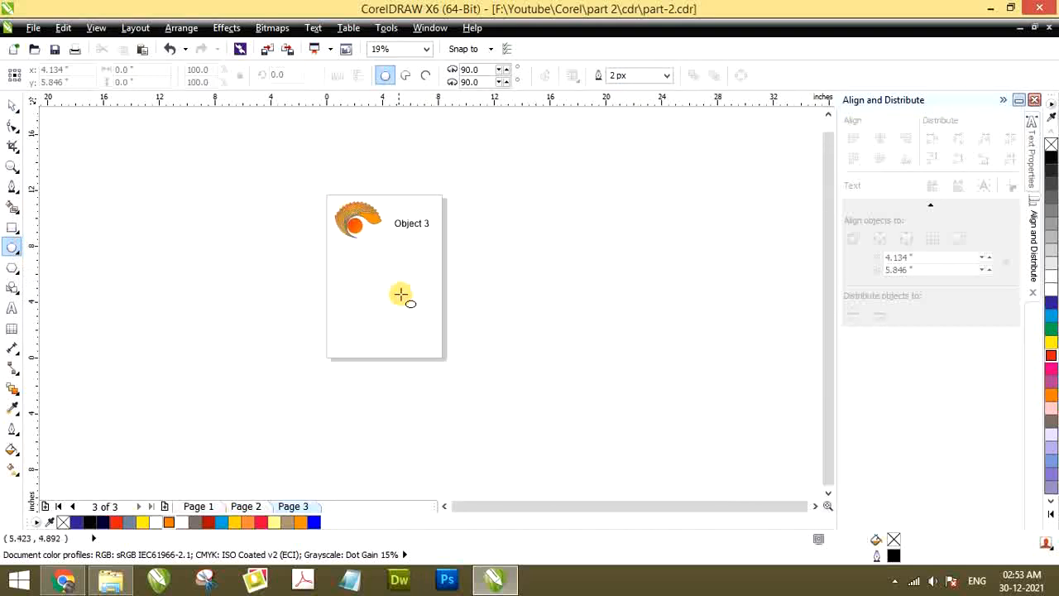
scroll(356, 265, up, 1)
scroll(375, 276, up, 1)
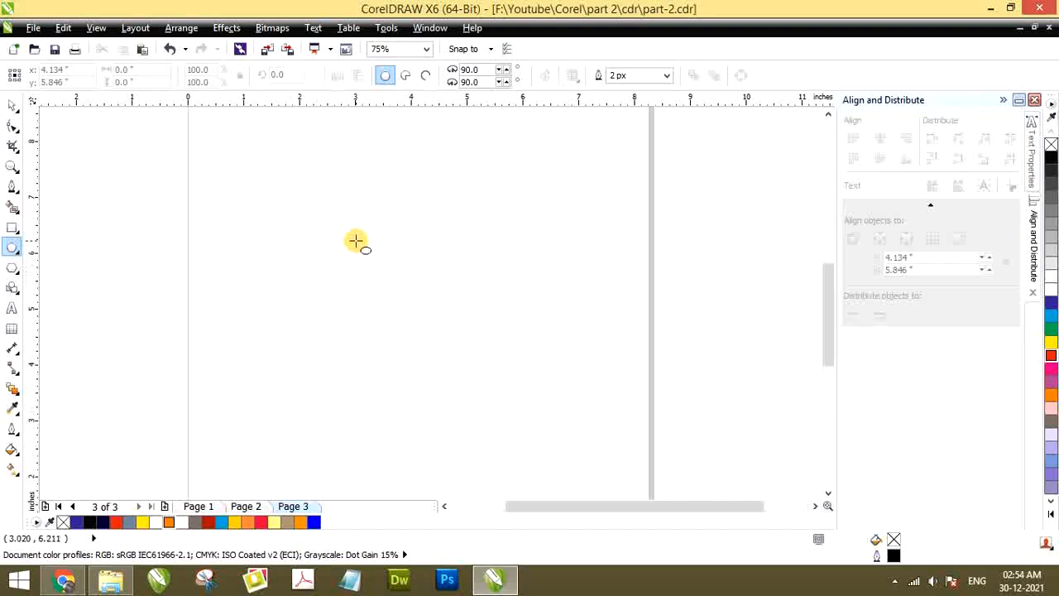
drag(370, 248, 559, 431)
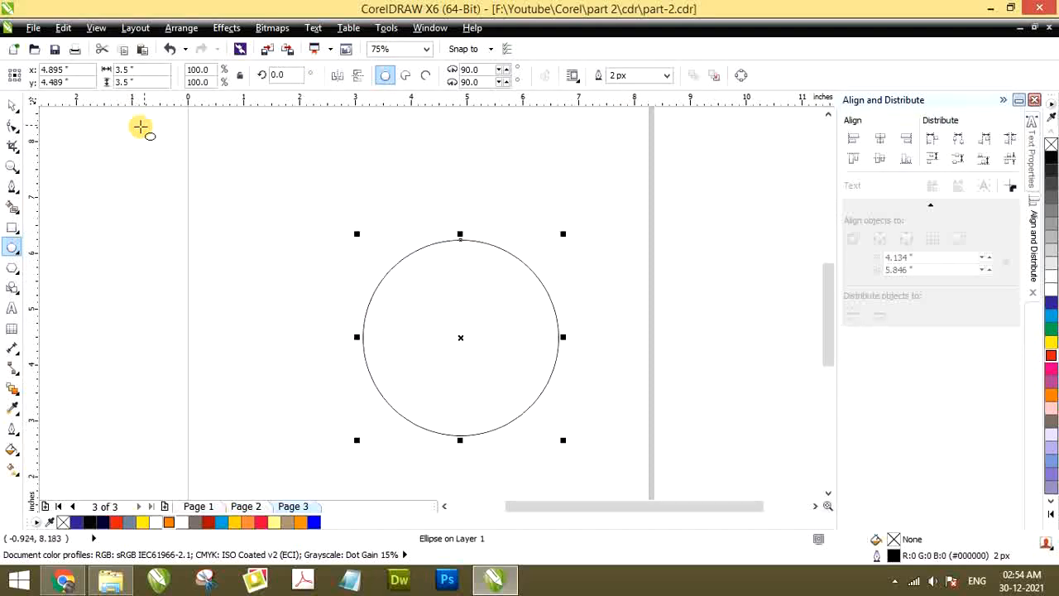
Resize the circle to 6 by 6 in and move it to about X 4.256 in, Y 4.378 in
drag(143, 73, 113, 73)
text(6)
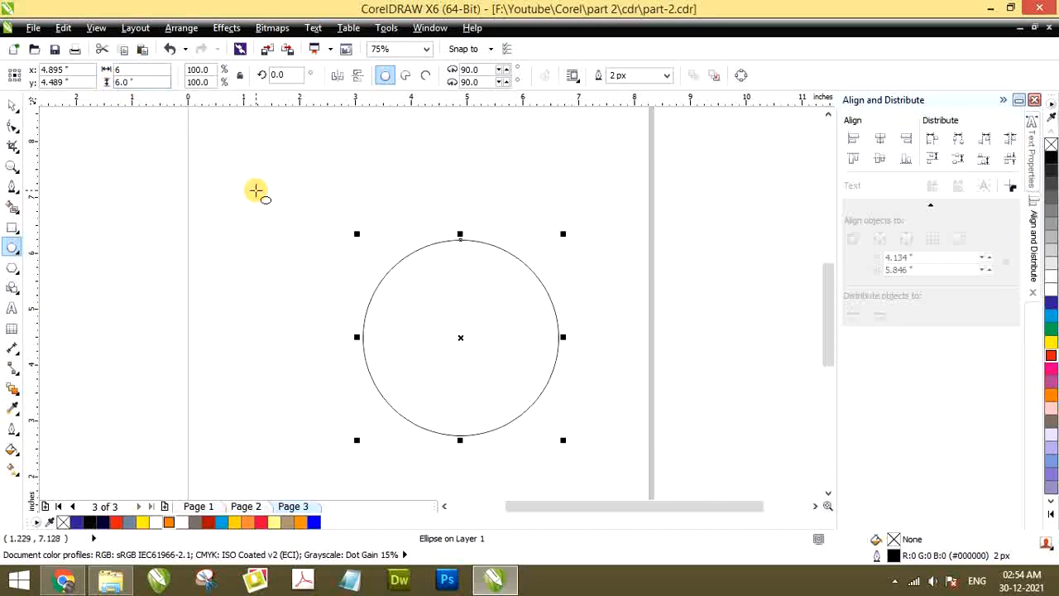
click(256, 190)
click(14, 108)
scroll(284, 158, down, 2)
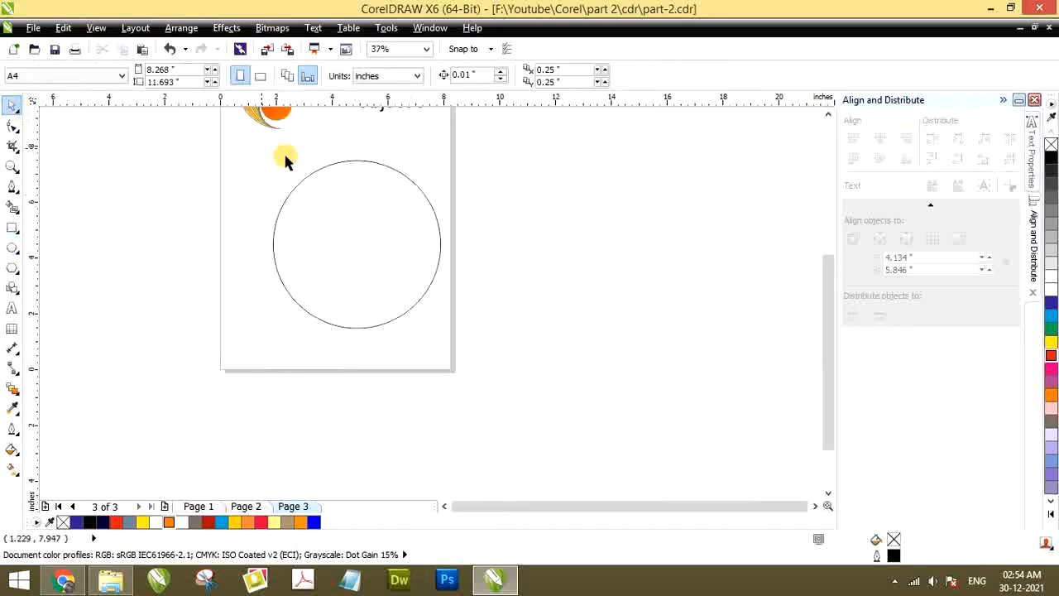
drag(342, 196, 325, 198)
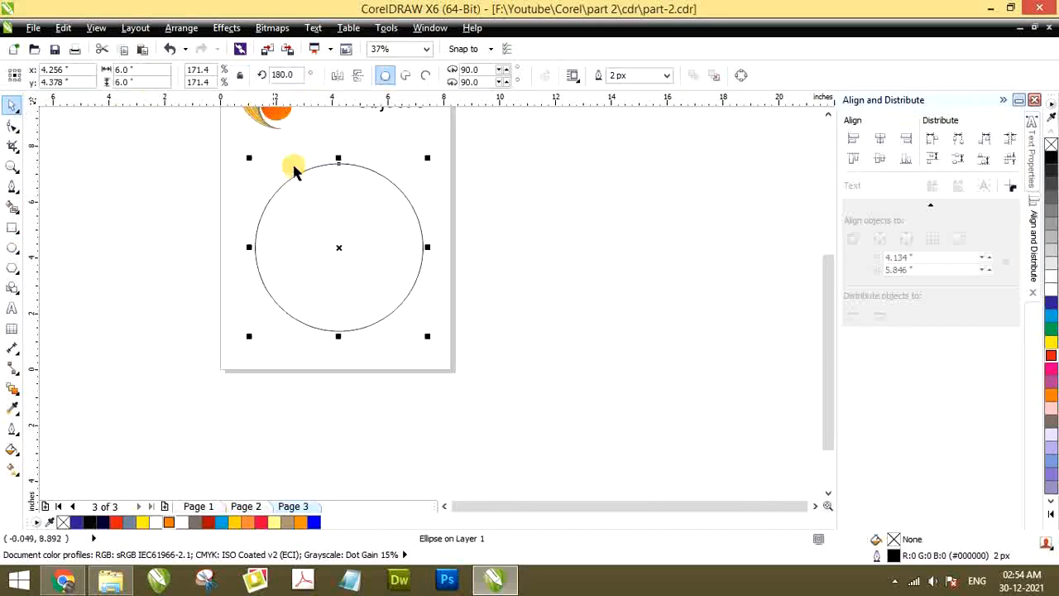
click(260, 158)
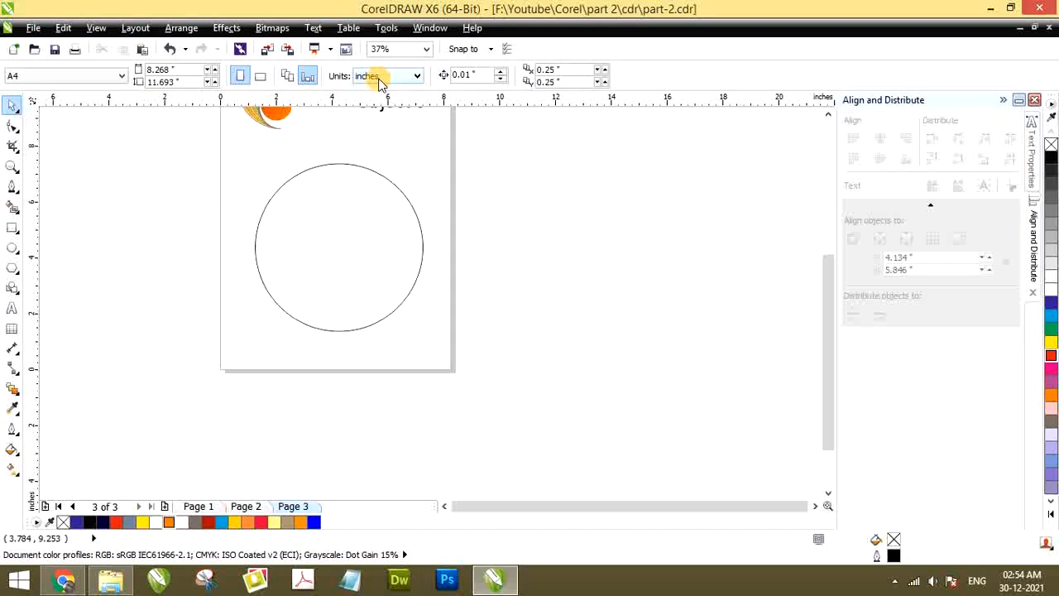
Keep the drawing units on inches and check the circle's width and height
click(379, 81)
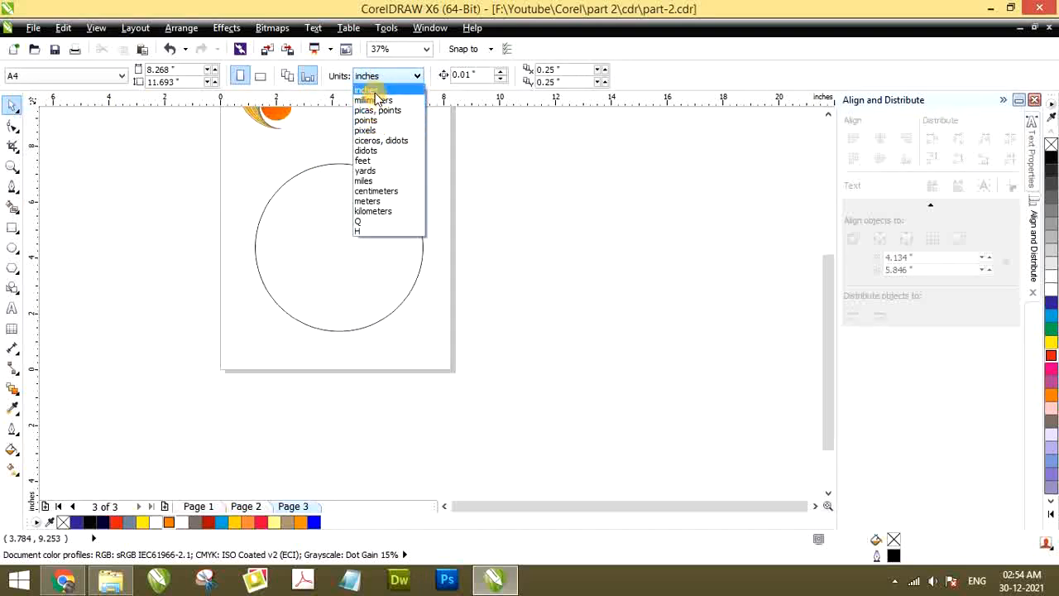
click(372, 92)
click(333, 210)
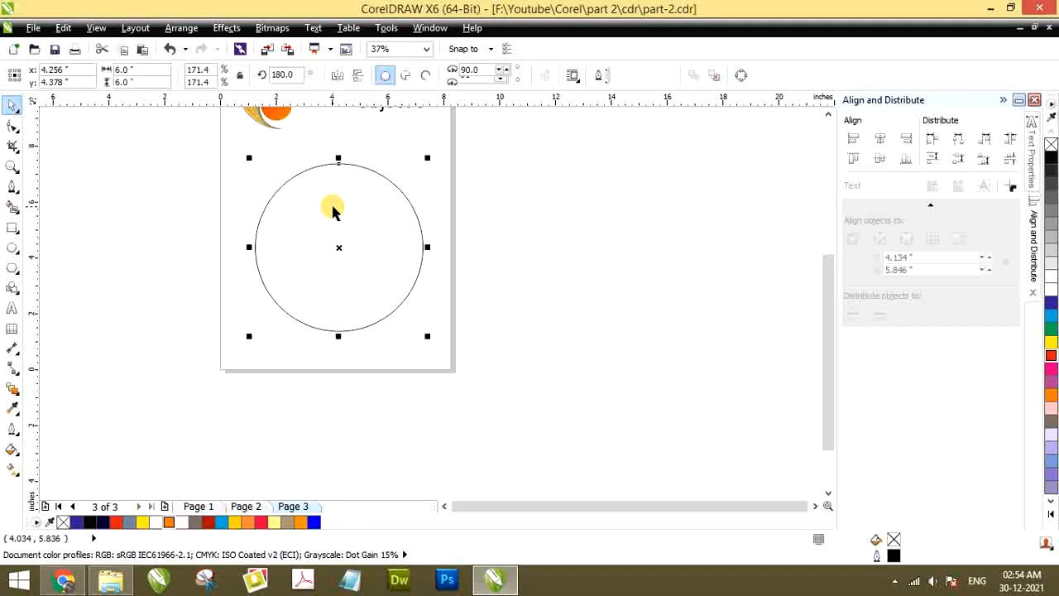
drag(137, 71, 116, 71)
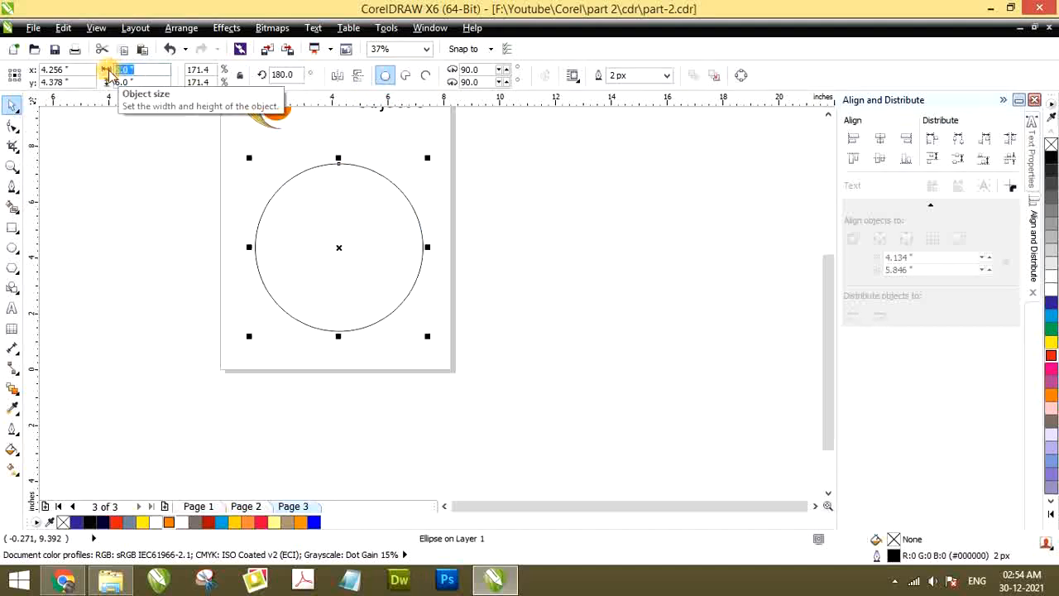
click(287, 169)
Select the large circle and view it first within the full page, then at selection zoom
scroll(136, 61, up, 2)
scroll(137, 66, down, 2)
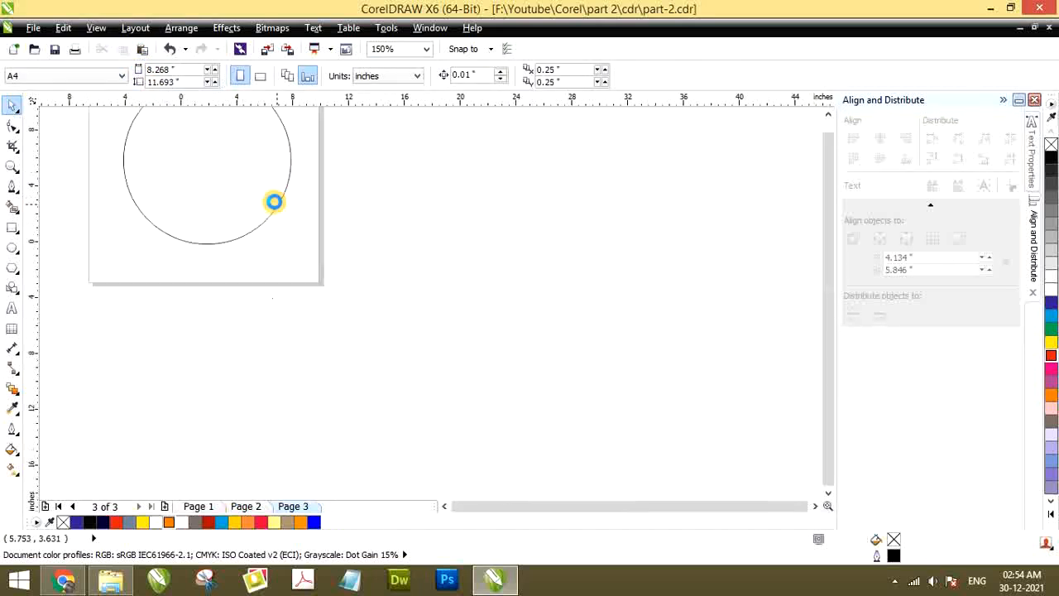
scroll(274, 204, down, 2)
click(223, 150)
scroll(106, 65, up, 2)
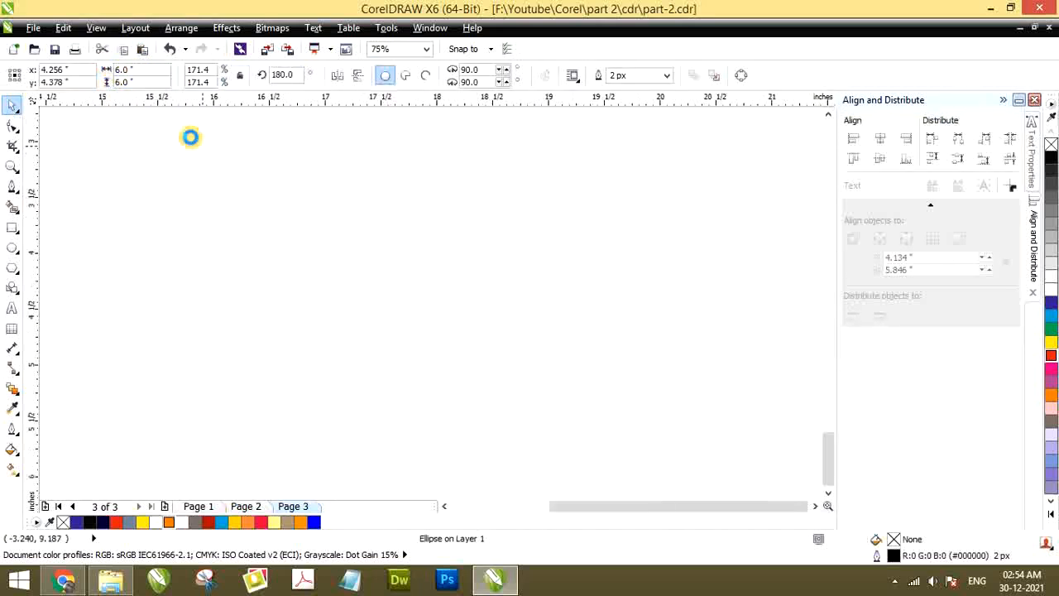
scroll(258, 175, down, 3)
scroll(261, 187, up, 2)
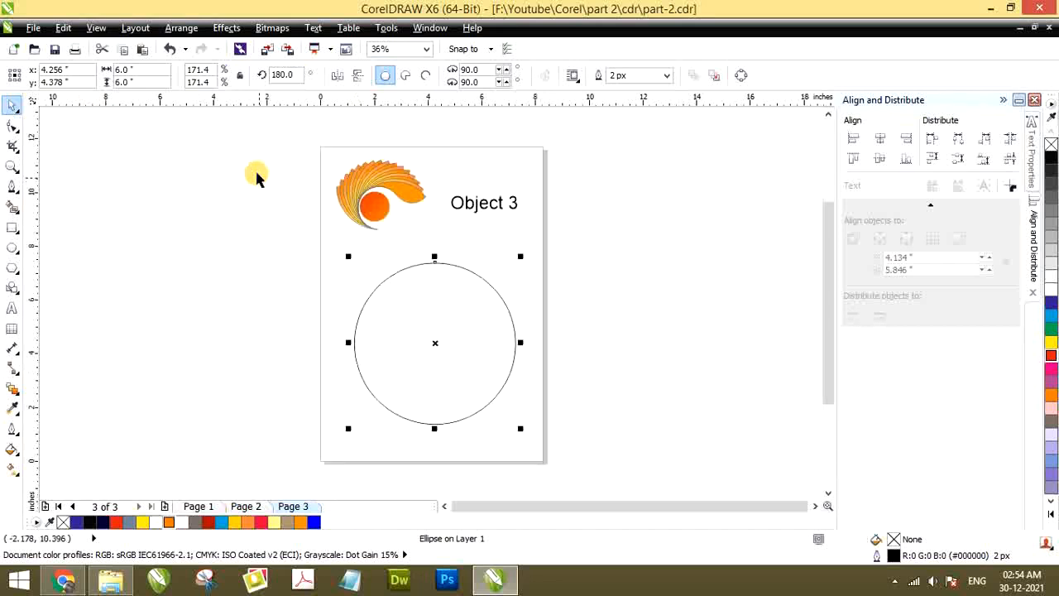
key(shift+F2)
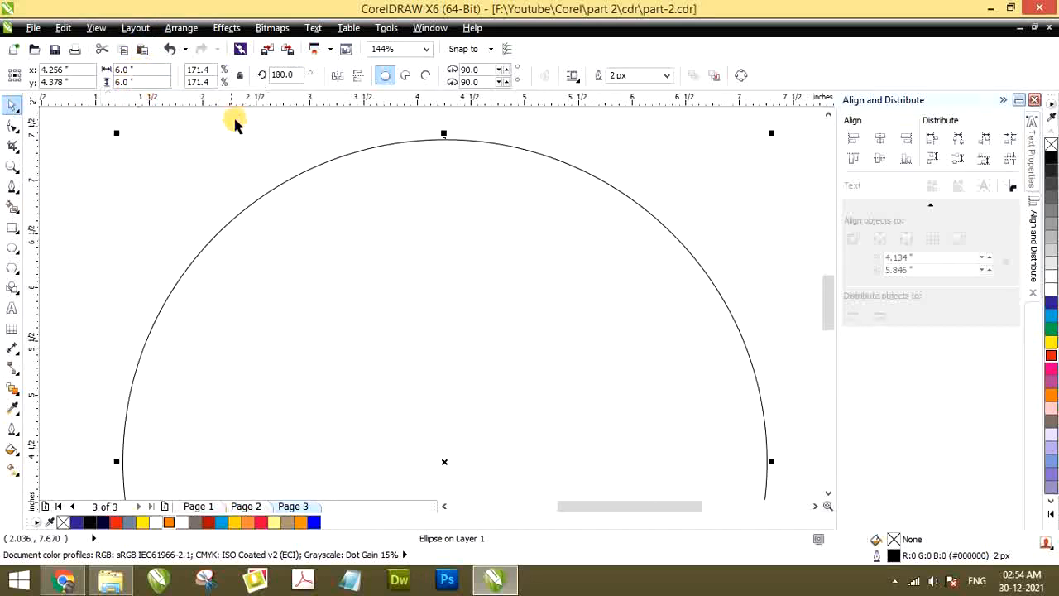
scroll(245, 137, down, 3)
scroll(245, 138, up, 1)
scroll(282, 179, down, 2)
scroll(303, 182, up, 2)
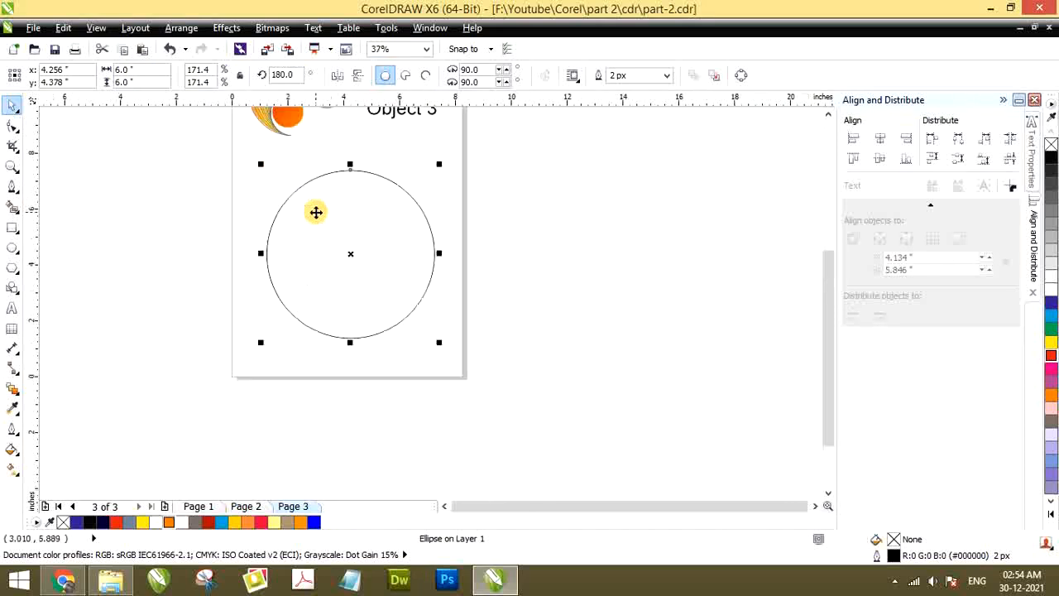
click(221, 206)
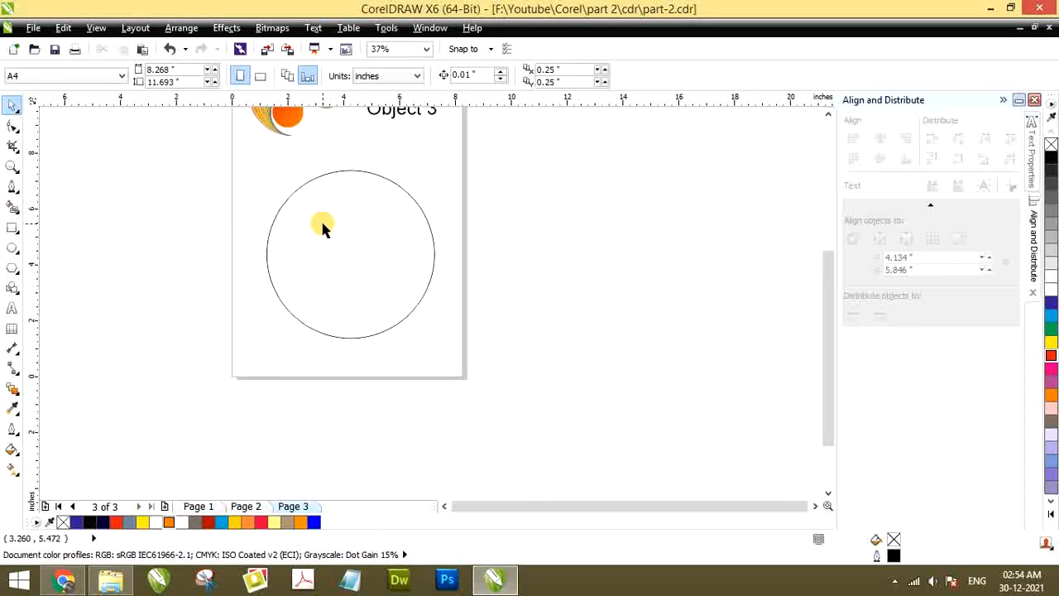
scroll(322, 231, down, 1)
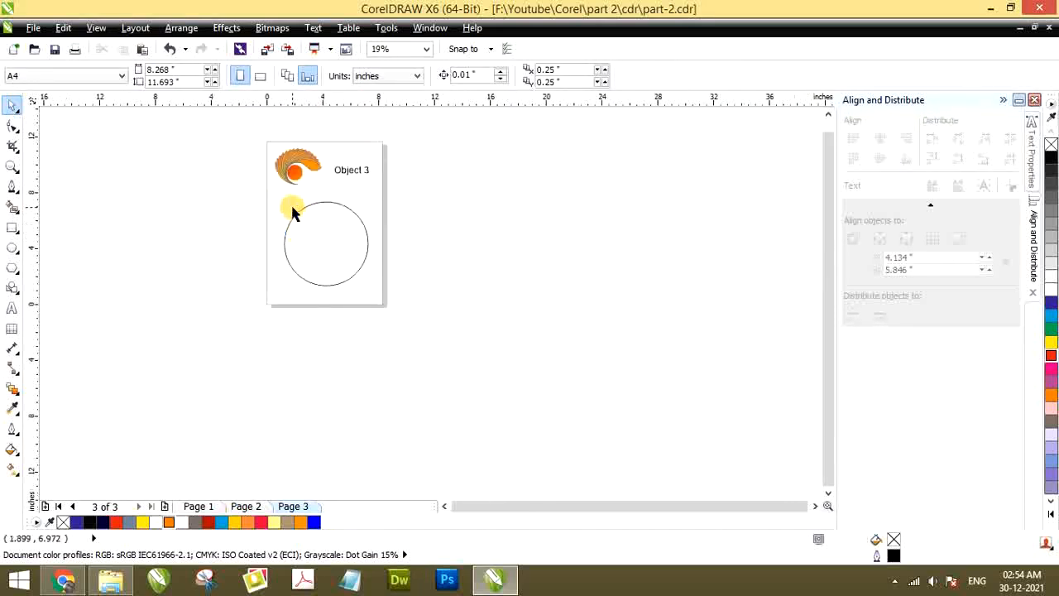
scroll(292, 213, up, 1)
scroll(290, 236, down, 1)
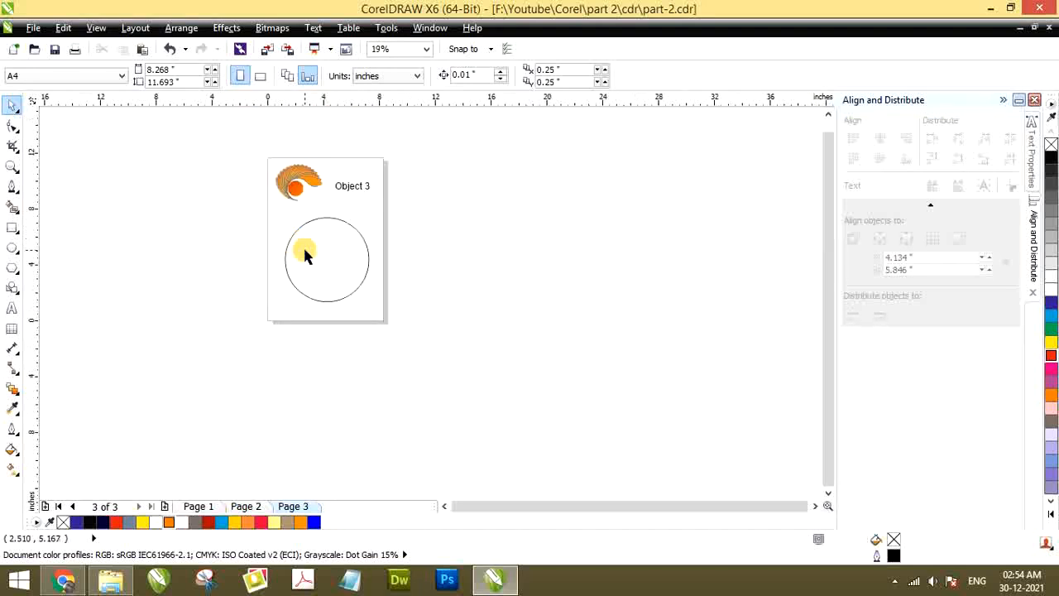
scroll(303, 248, up, 2)
scroll(305, 247, down, 2)
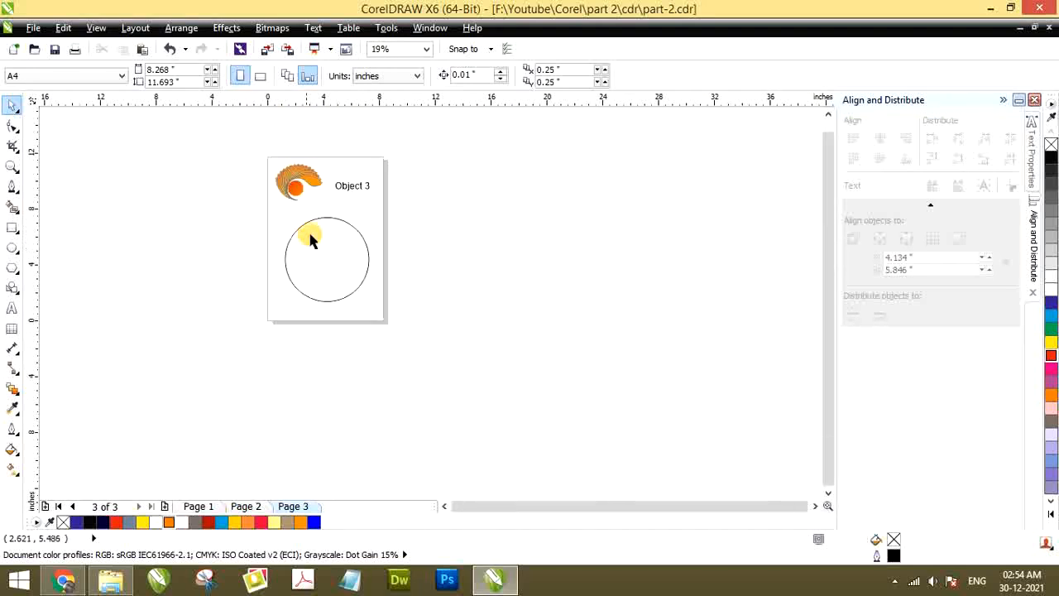
scroll(310, 234, up, 1)
scroll(313, 229, down, 1)
scroll(312, 229, up, 1)
scroll(310, 222, down, 1)
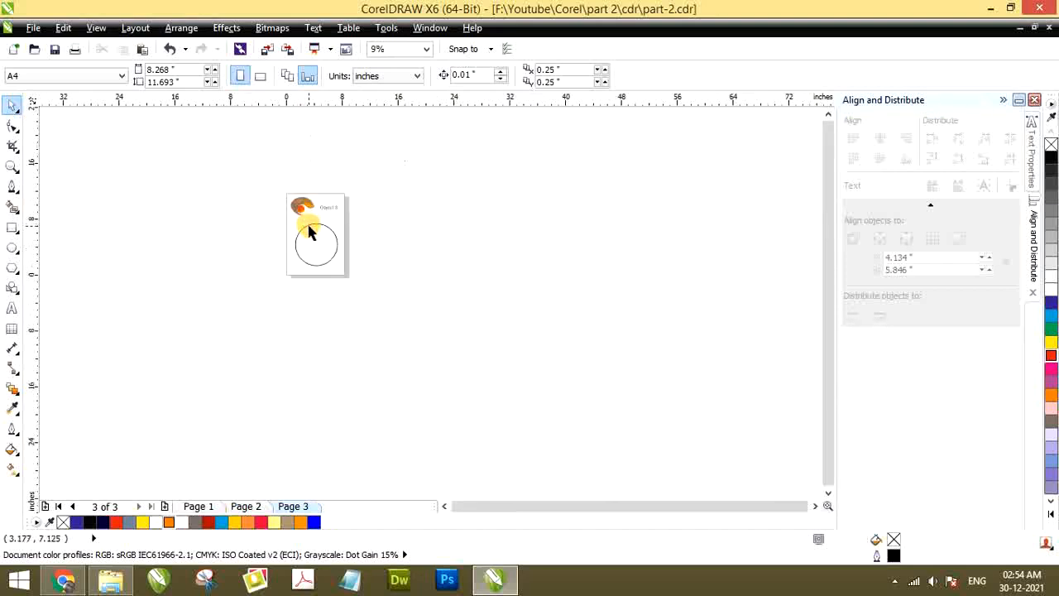
scroll(312, 229, up, 2)
scroll(292, 244, down, 3)
scroll(289, 240, up, 4)
scroll(288, 246, down, 5)
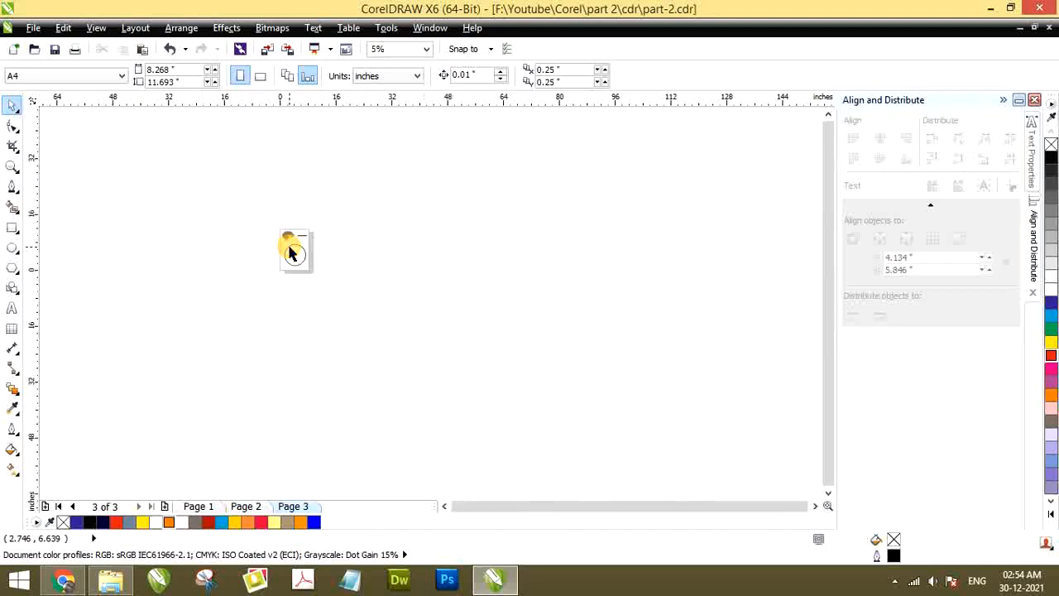
scroll(289, 248, up, 3)
scroll(289, 248, up, 3)
scroll(288, 249, down, 5)
scroll(289, 248, up, 3)
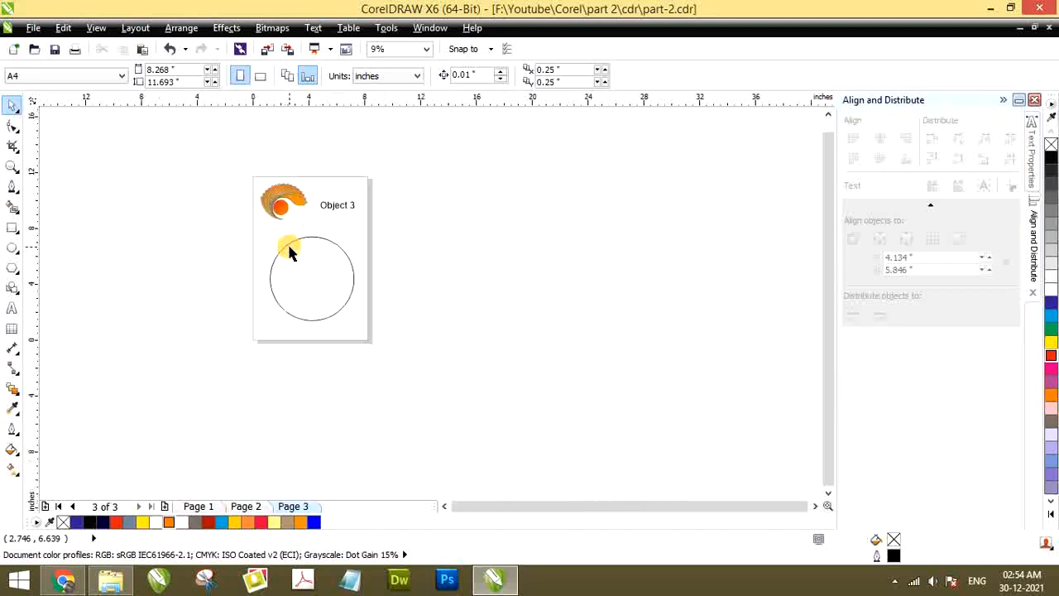
scroll(289, 248, up, 1)
scroll(289, 248, down, 2)
scroll(289, 248, up, 1)
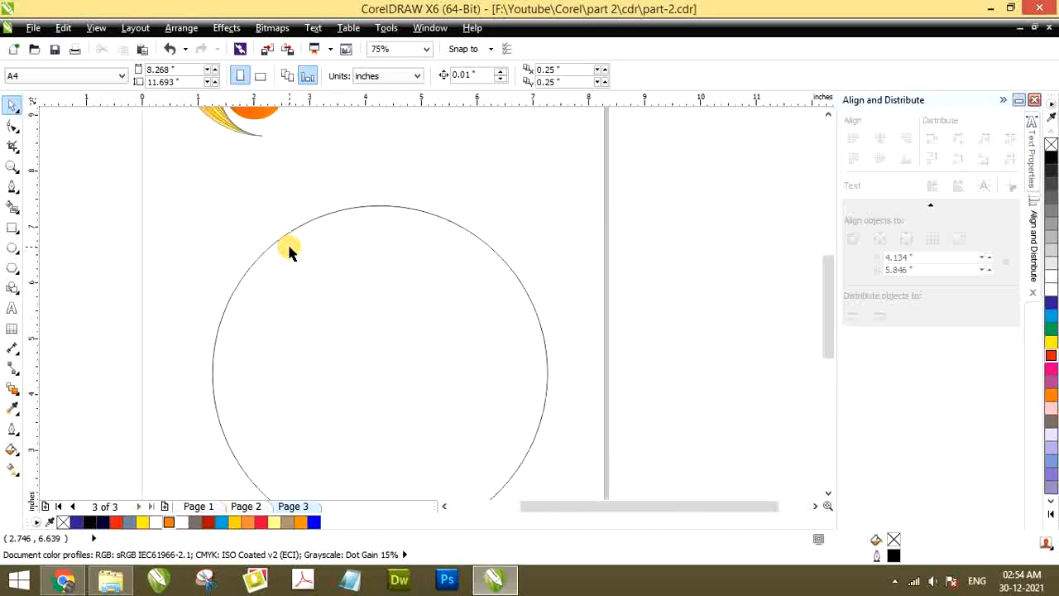
scroll(289, 249, up, 3)
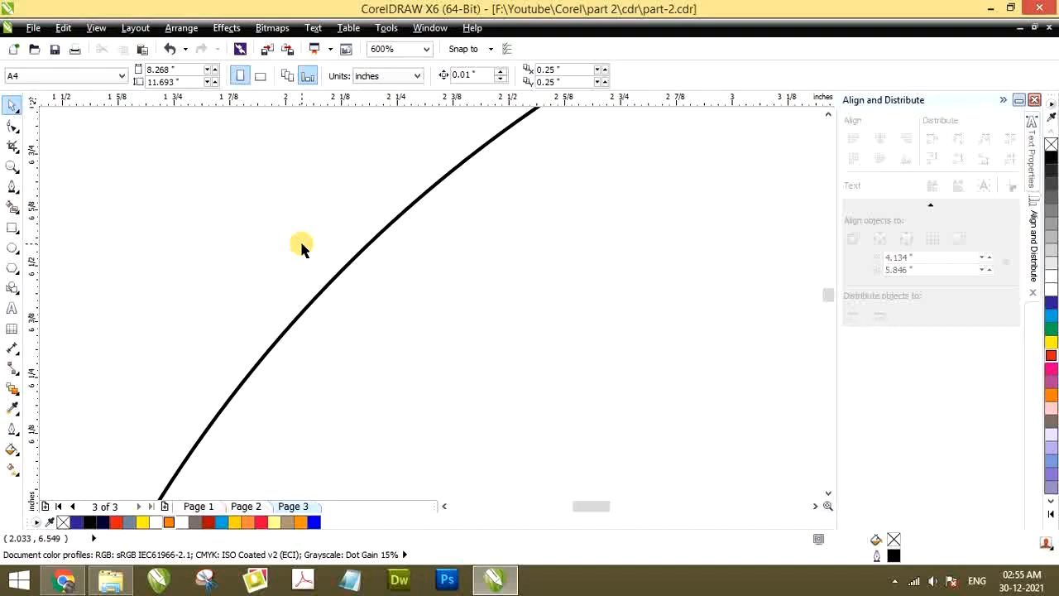
View the whole page, all objects and a full-screen preview, and return to the large circle
key(shift+F4)
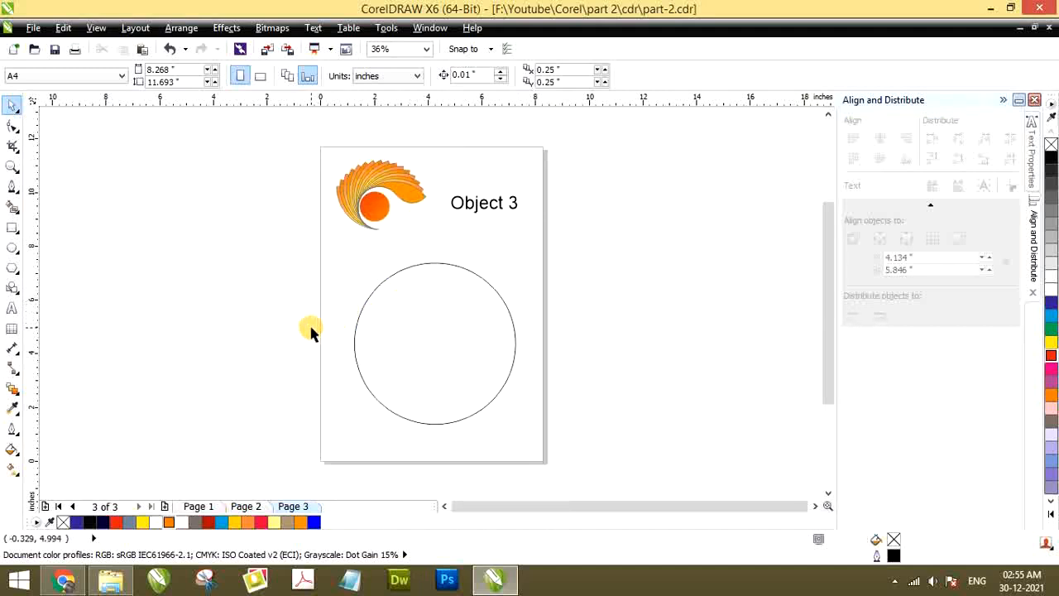
key(F4)
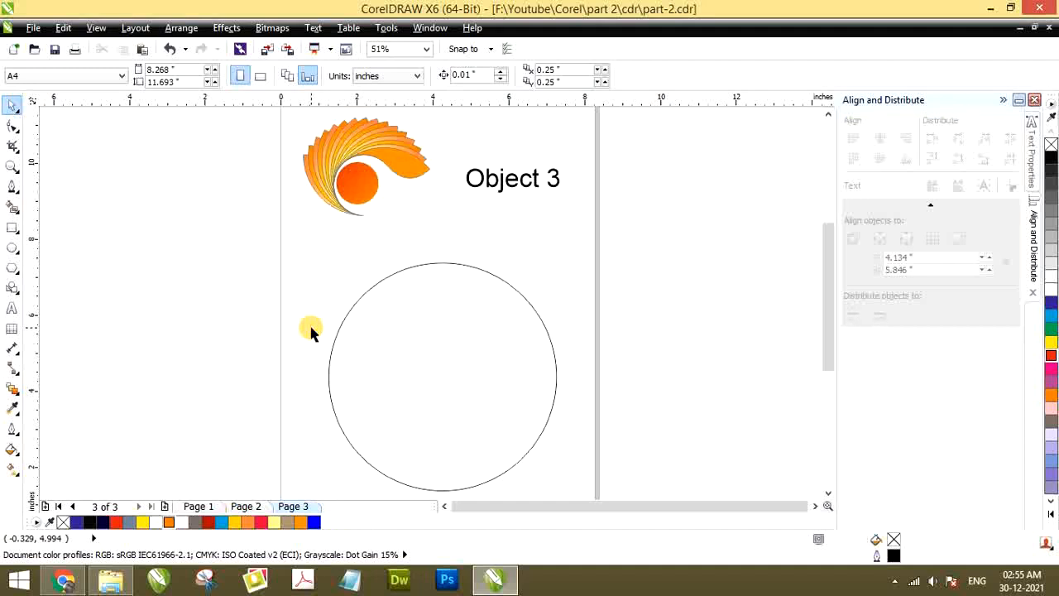
key(F9)
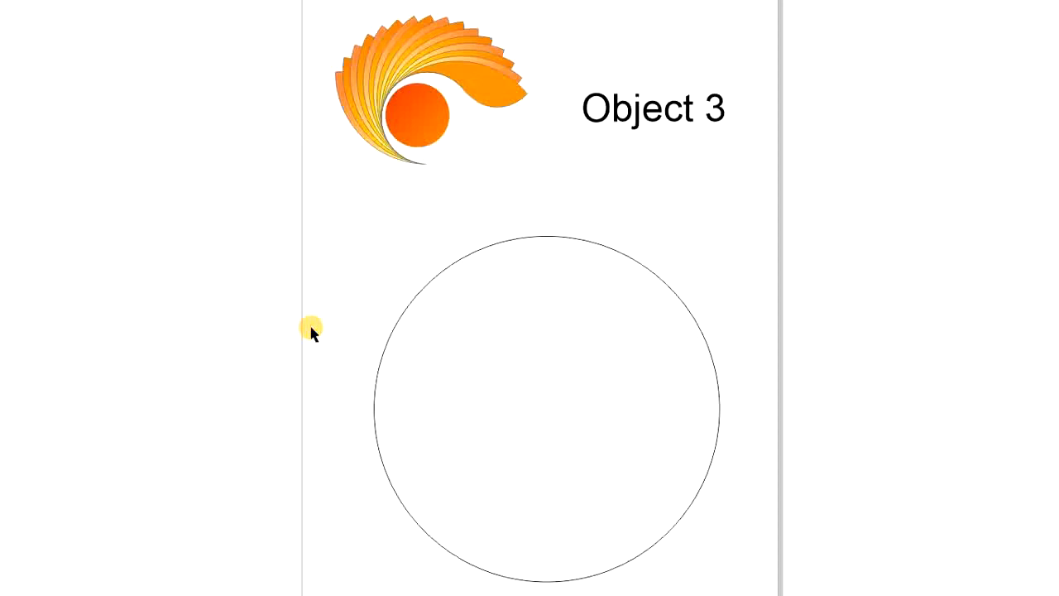
key(F9)
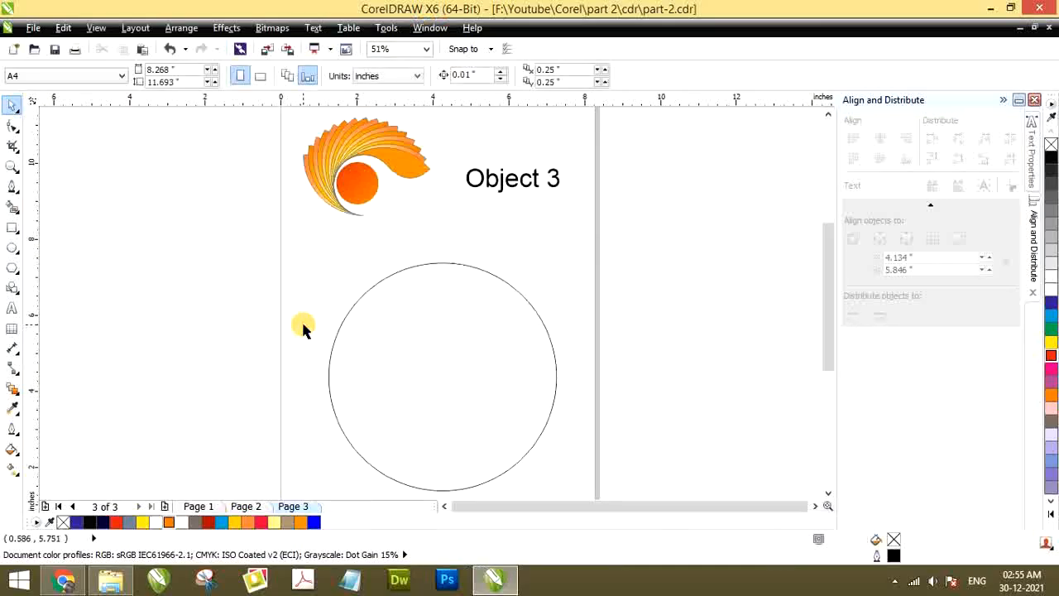
key(shift+F4)
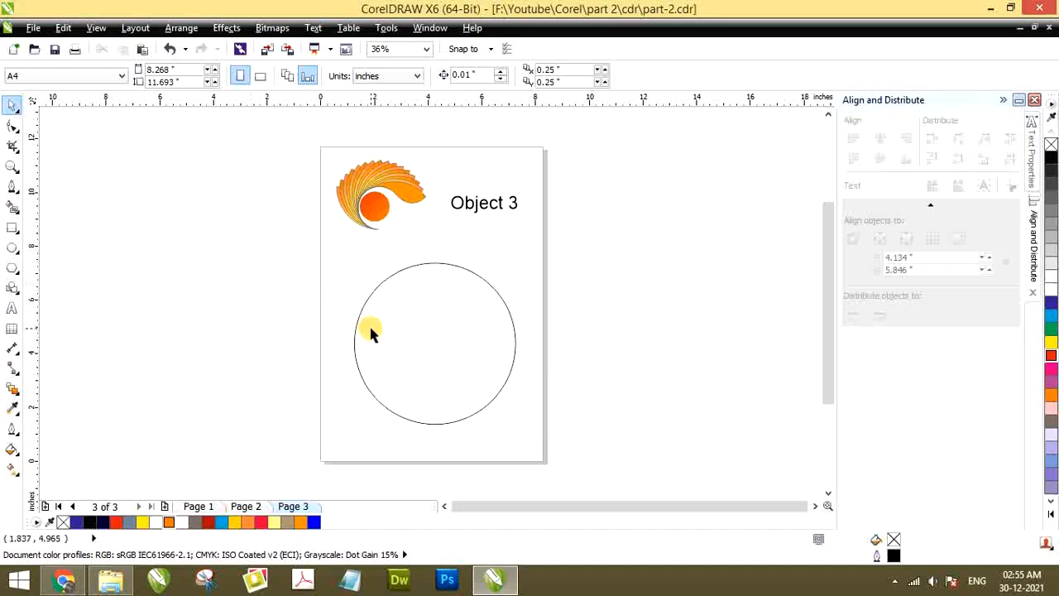
scroll(451, 372, up, 2)
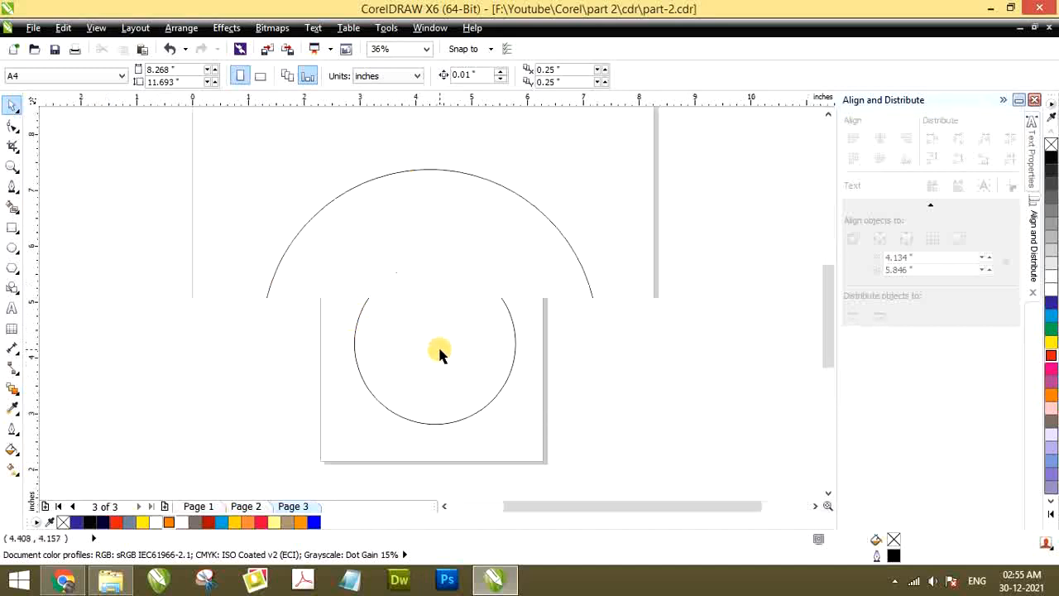
Select the large circle within the full page view and check its width and height
scroll(395, 277, down, 2)
click(398, 274)
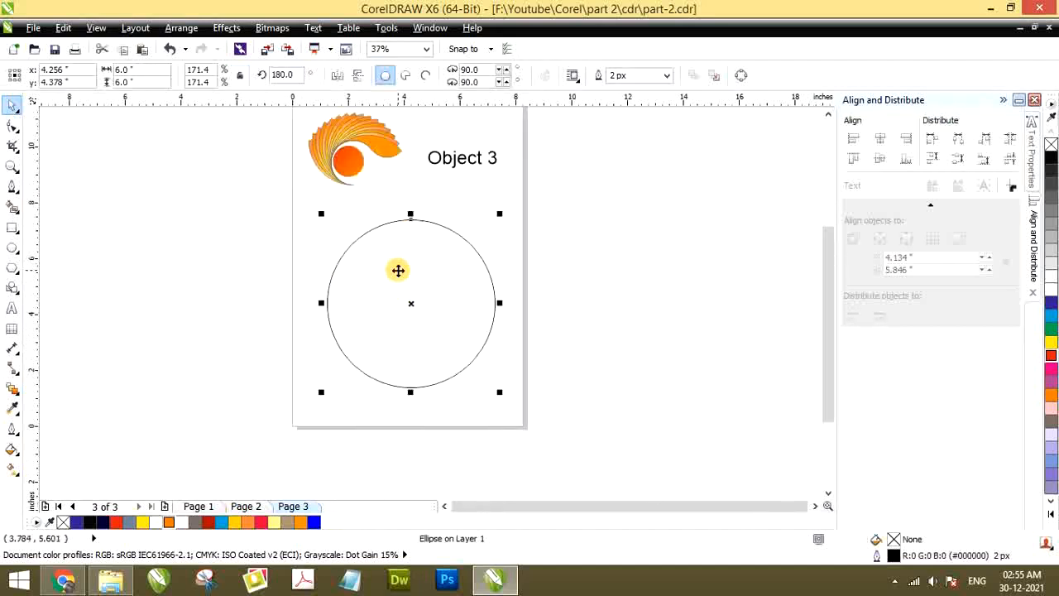
click(143, 71)
drag(144, 70, 111, 91)
click(307, 265)
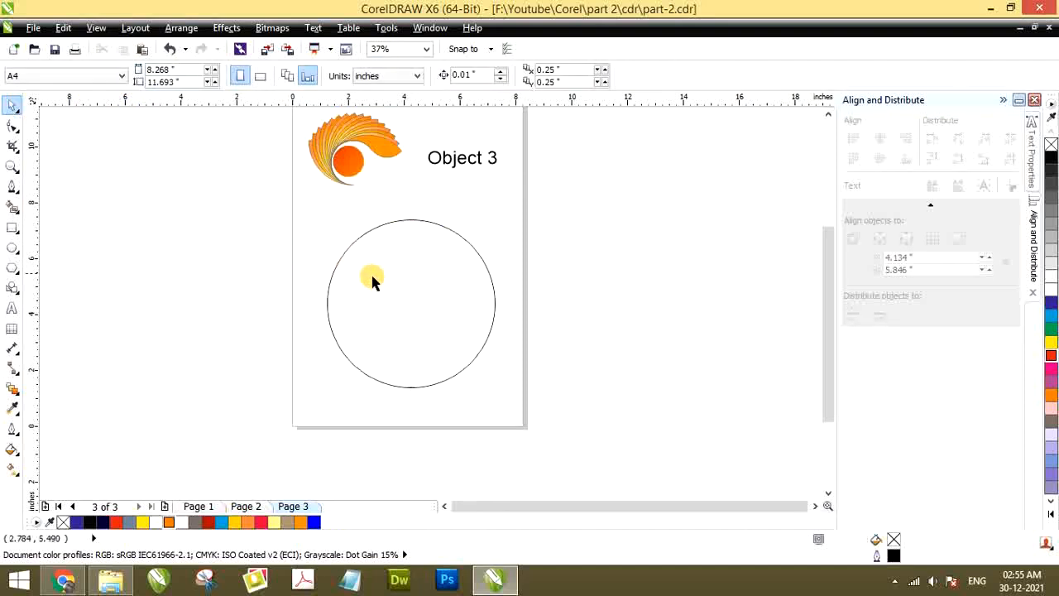
click(374, 277)
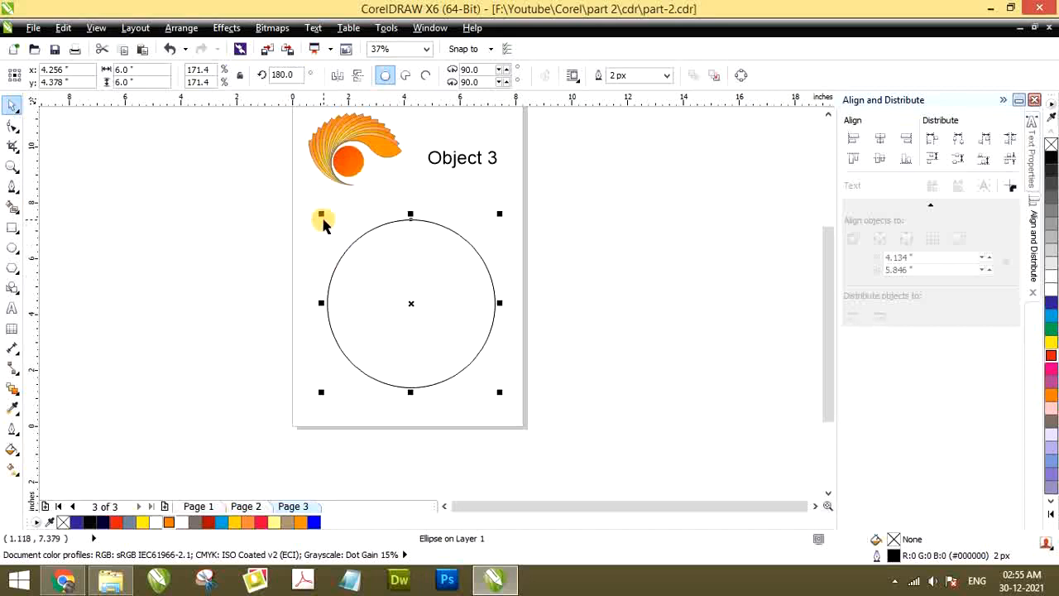
click(320, 253)
drag(380, 275, 546, 248)
key(ctrl+z)
click(324, 240)
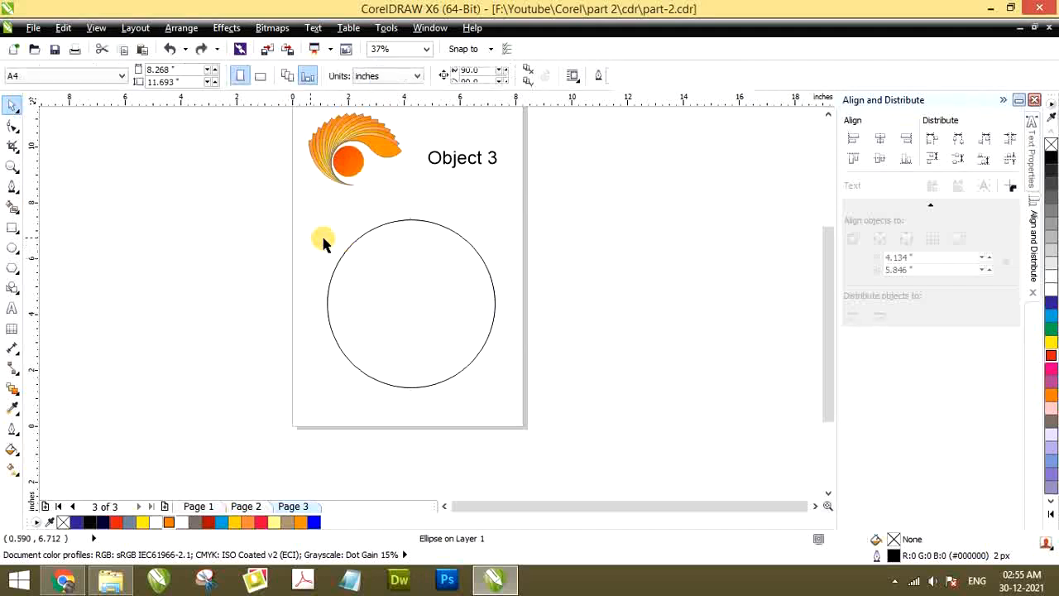
Create a smaller concentric copy of the large circle, about 3.67 in across, keeping the original
click(365, 261)
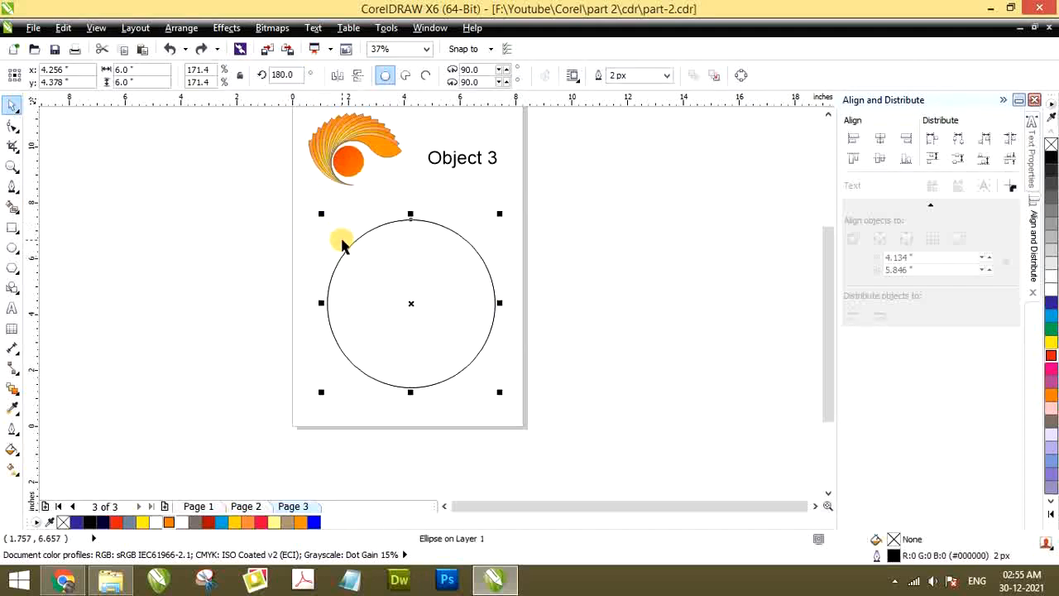
drag(321, 213, 354, 219)
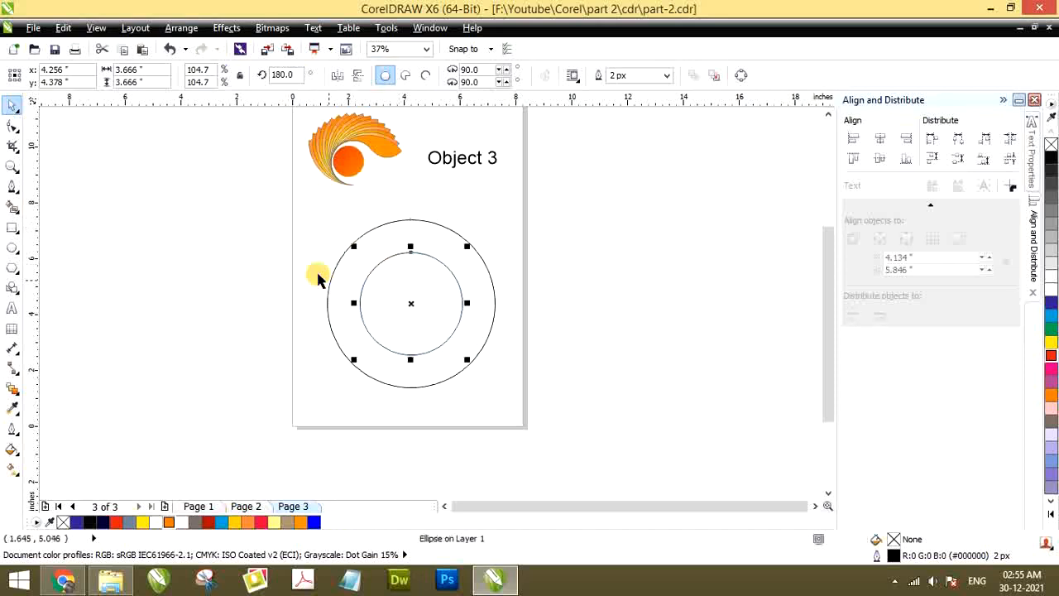
double_click(145, 70)
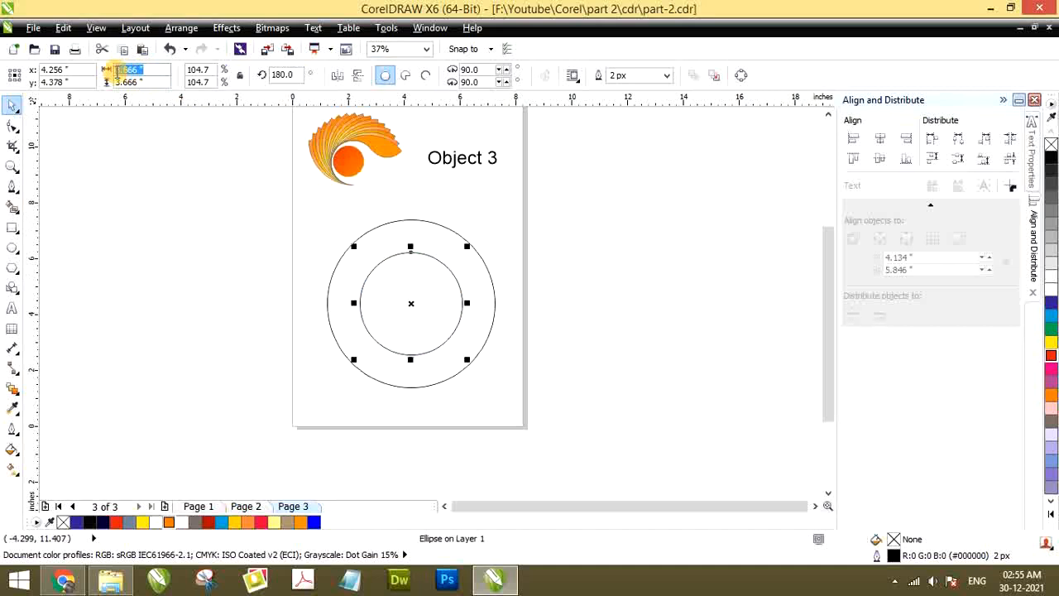
click(366, 236)
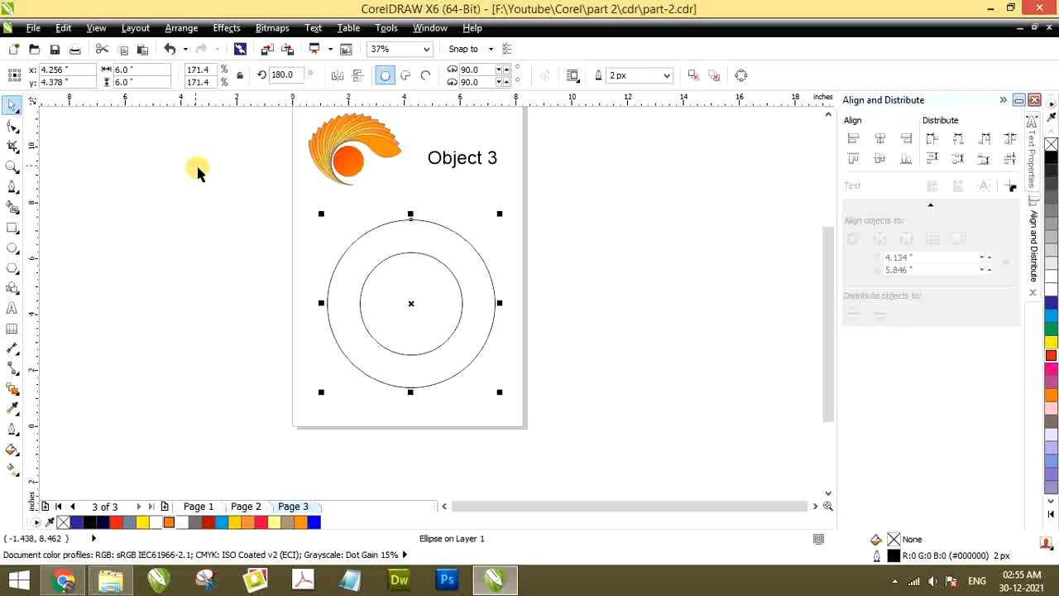
Set the inner circle's width and height to 3 in, keeping it centred in the large circle
click(449, 304)
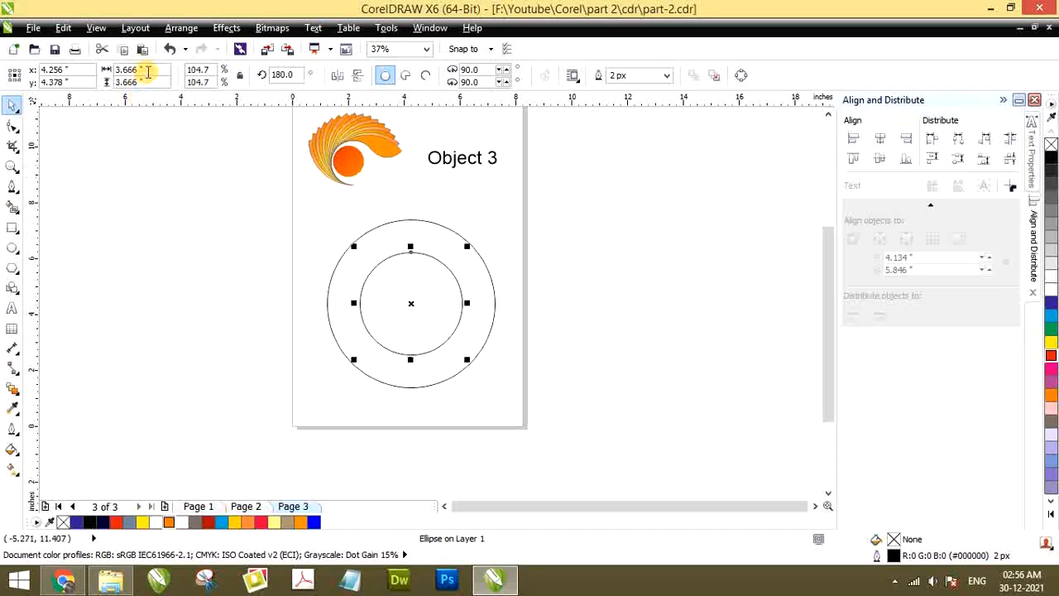
double_click(122, 69)
text(3)
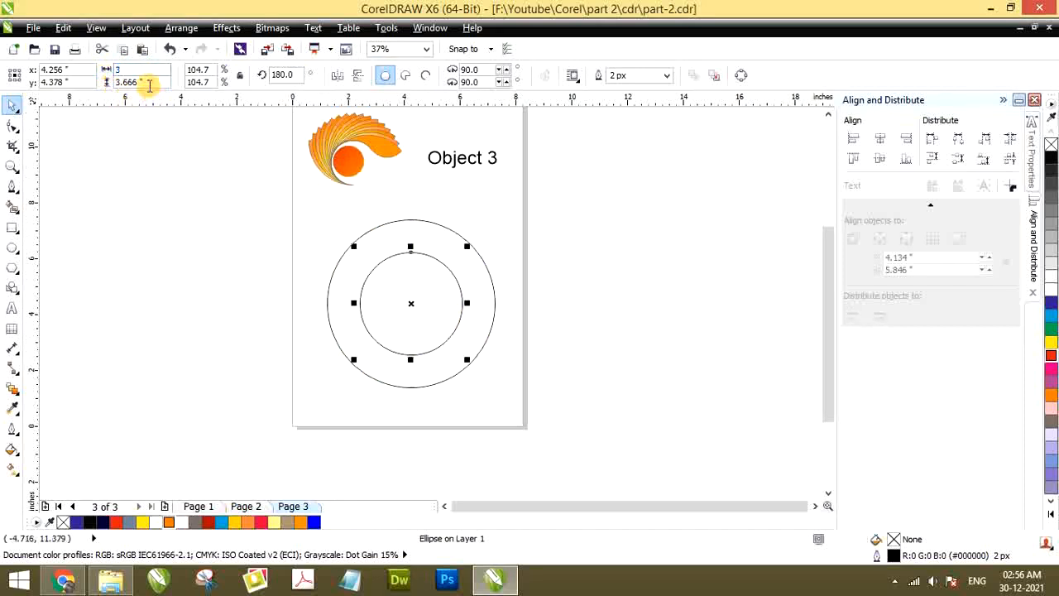
double_click(128, 82)
text(3)
click(303, 266)
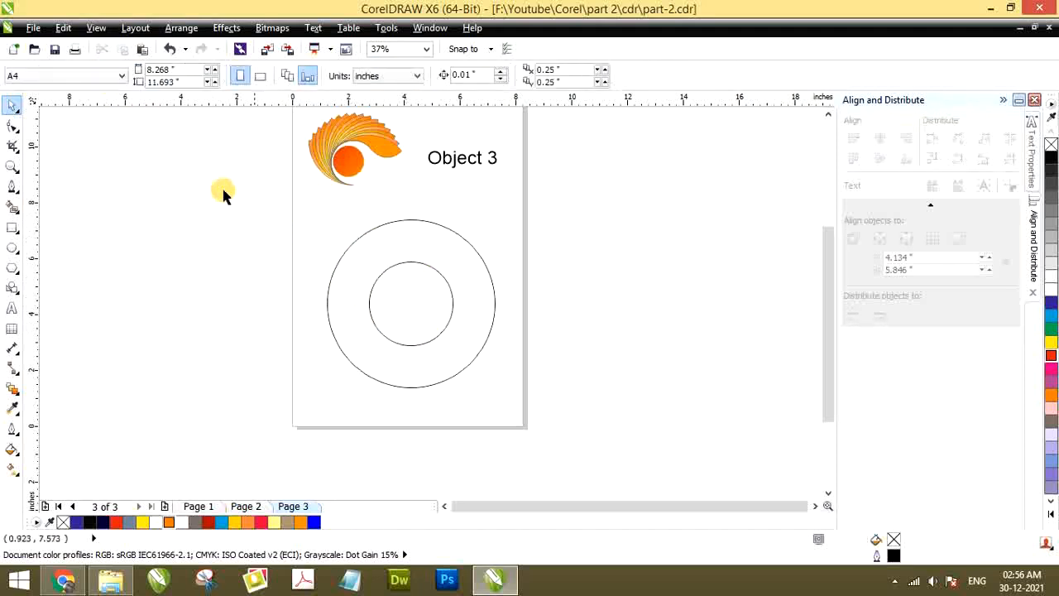
Align the bottom edge of the 3 in circle with the bottom edge of the 6 in circle
click(369, 249)
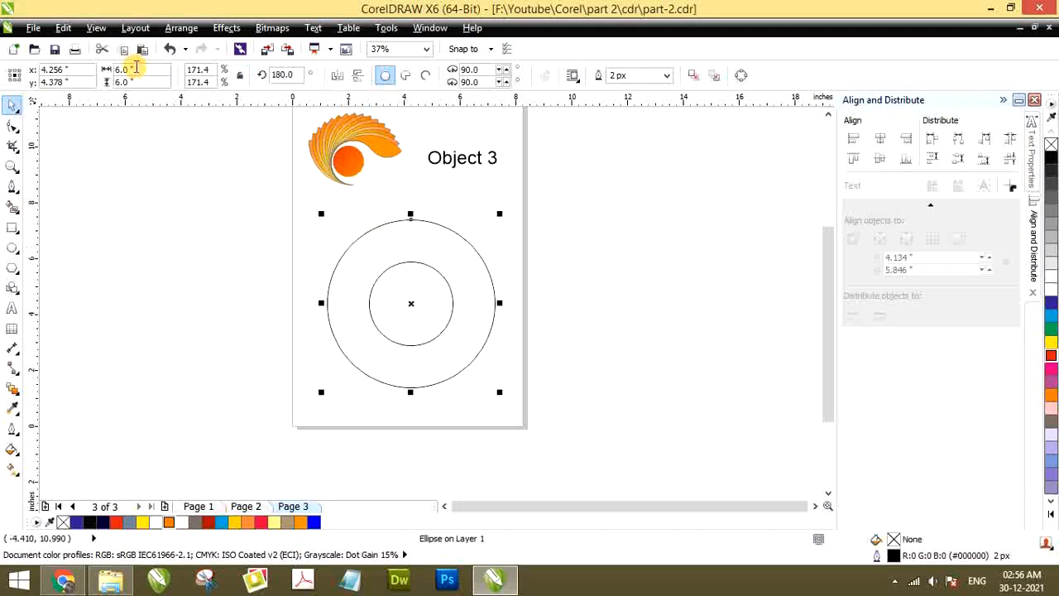
click(423, 268)
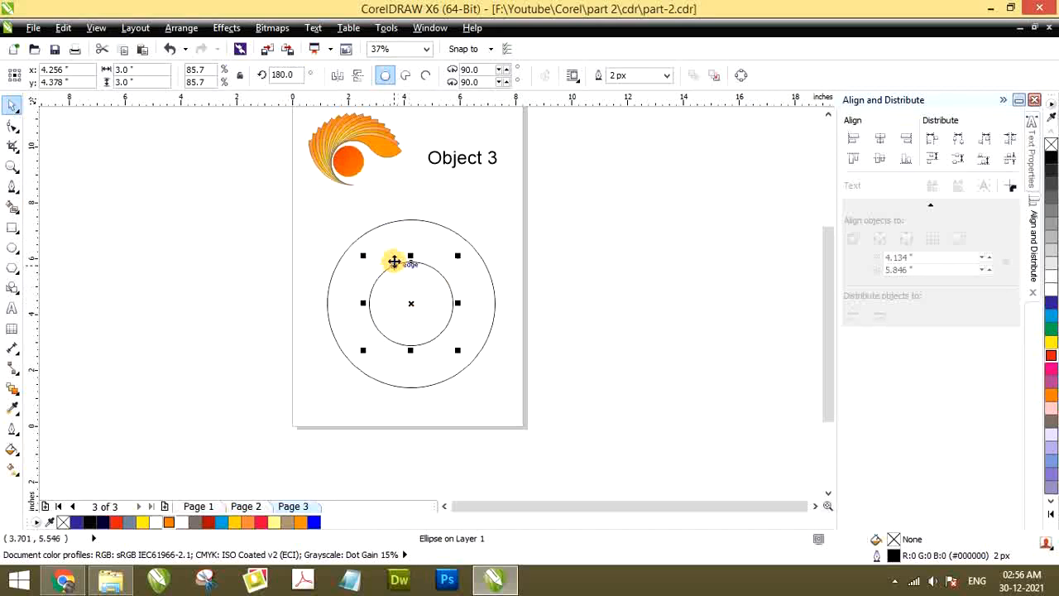
shift+click(397, 231)
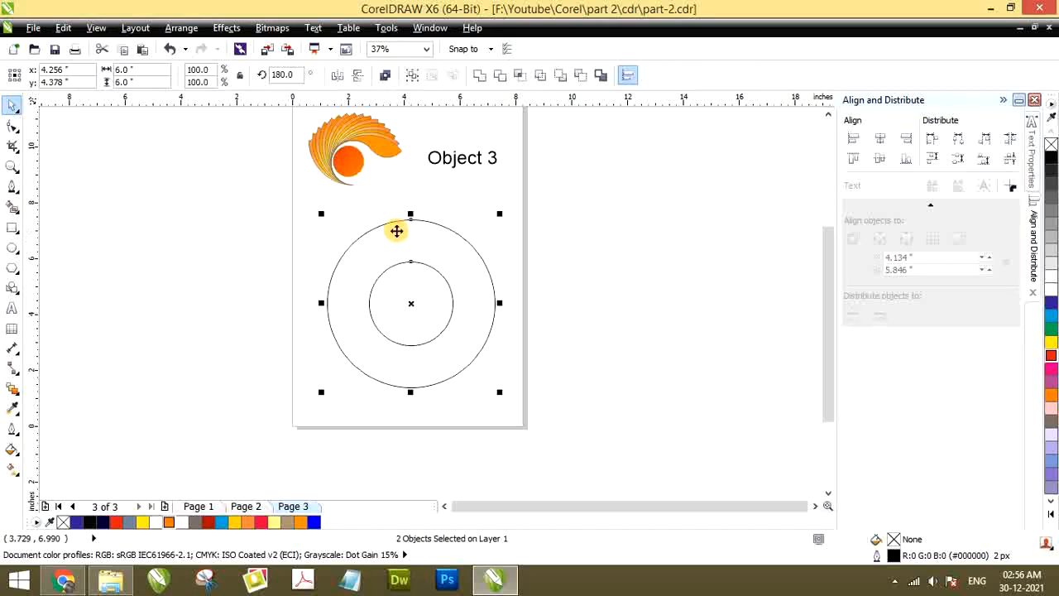
key(b)
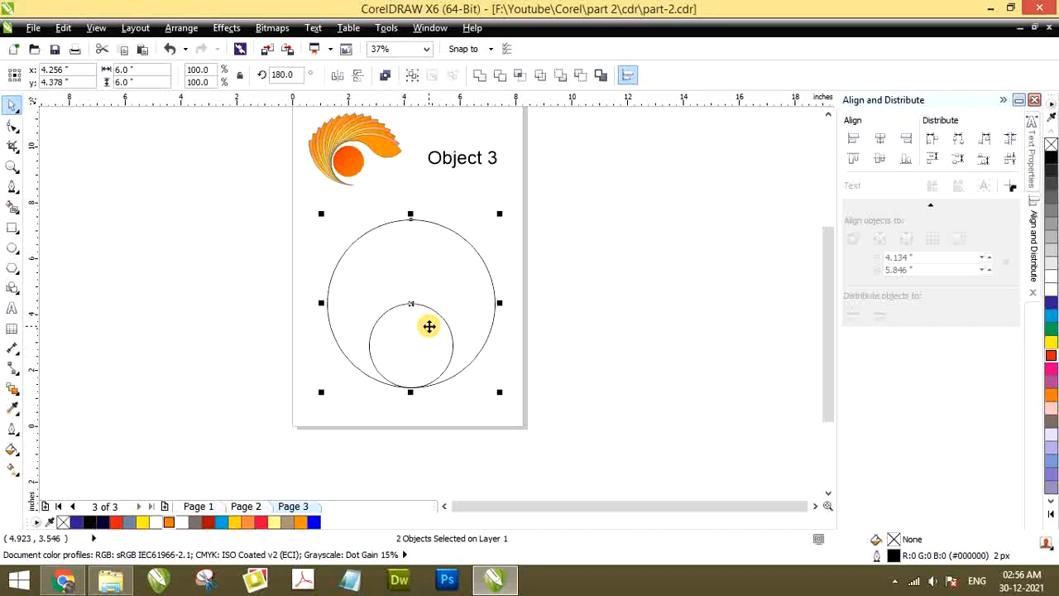
key(ctrl+z)
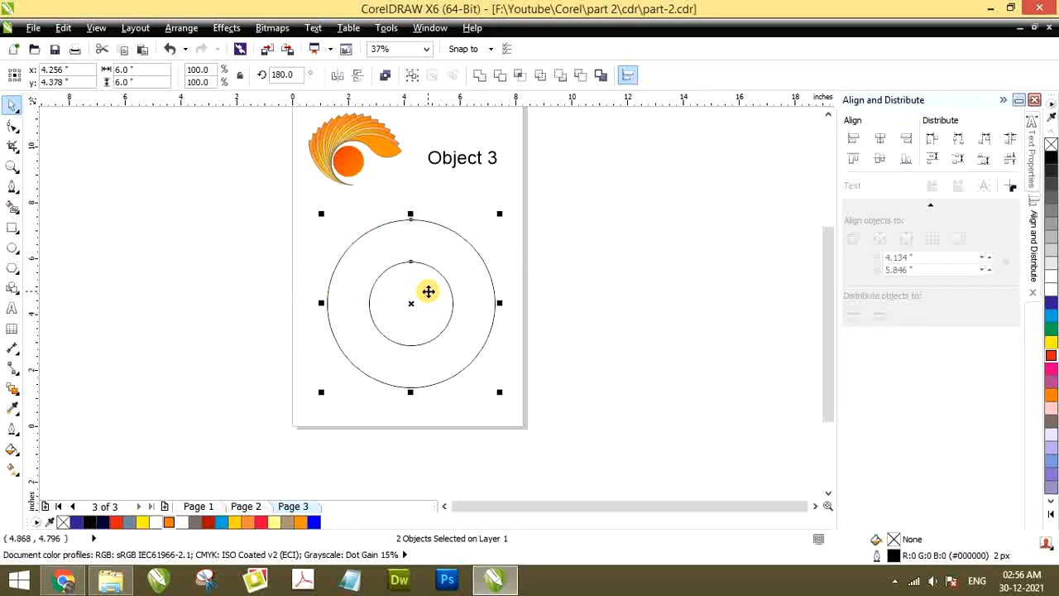
key(b)
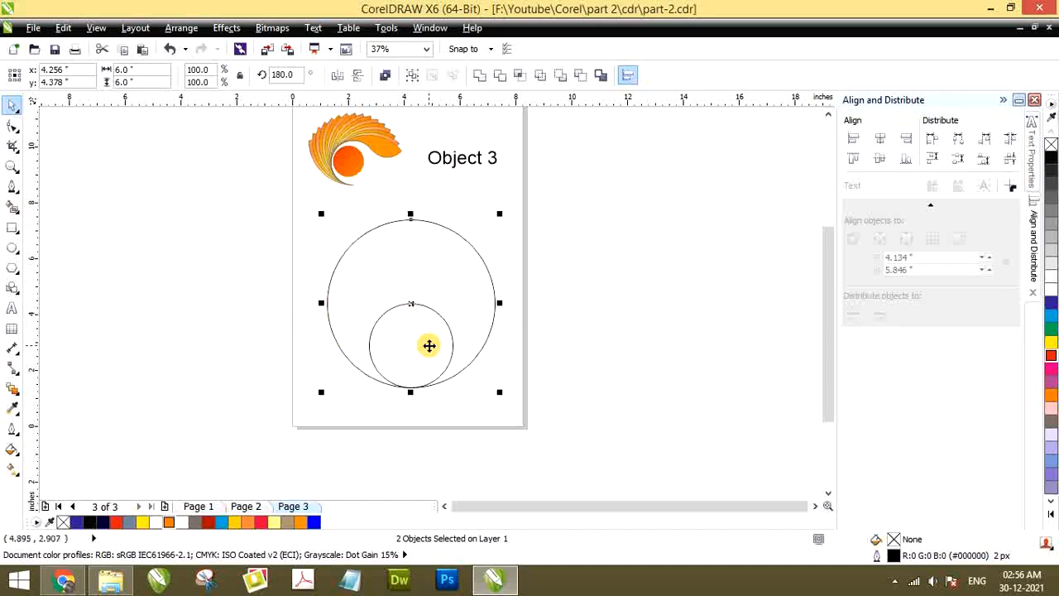
Check the small circle, then select the large circle around it
click(565, 295)
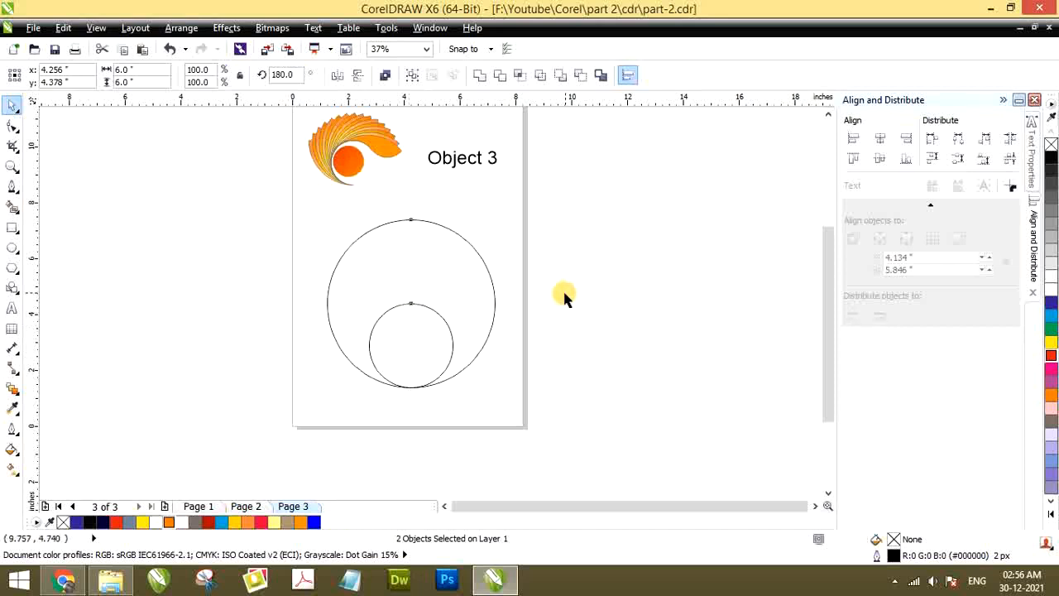
click(406, 346)
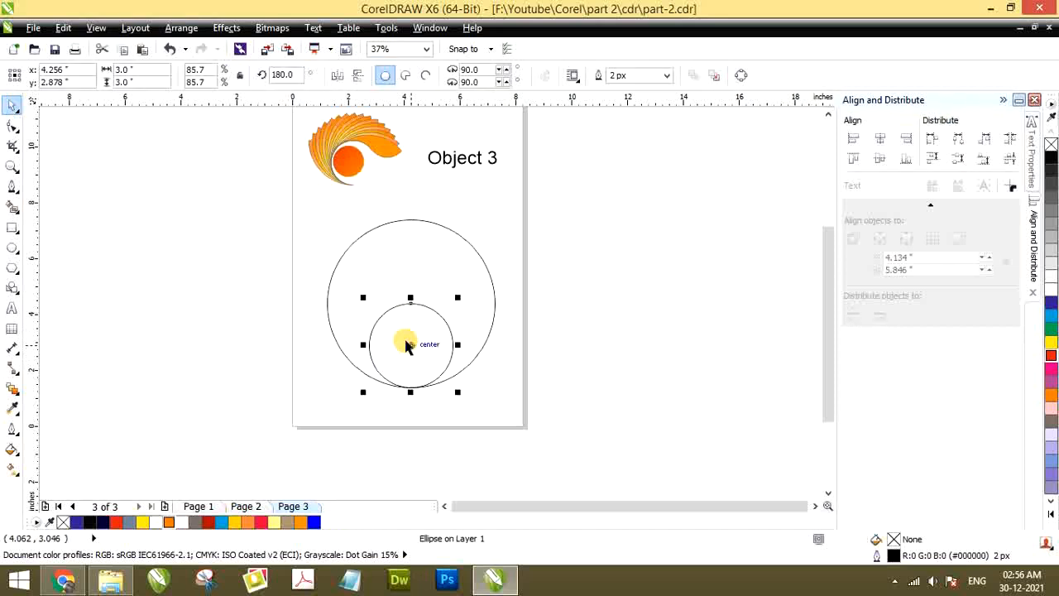
click(414, 261)
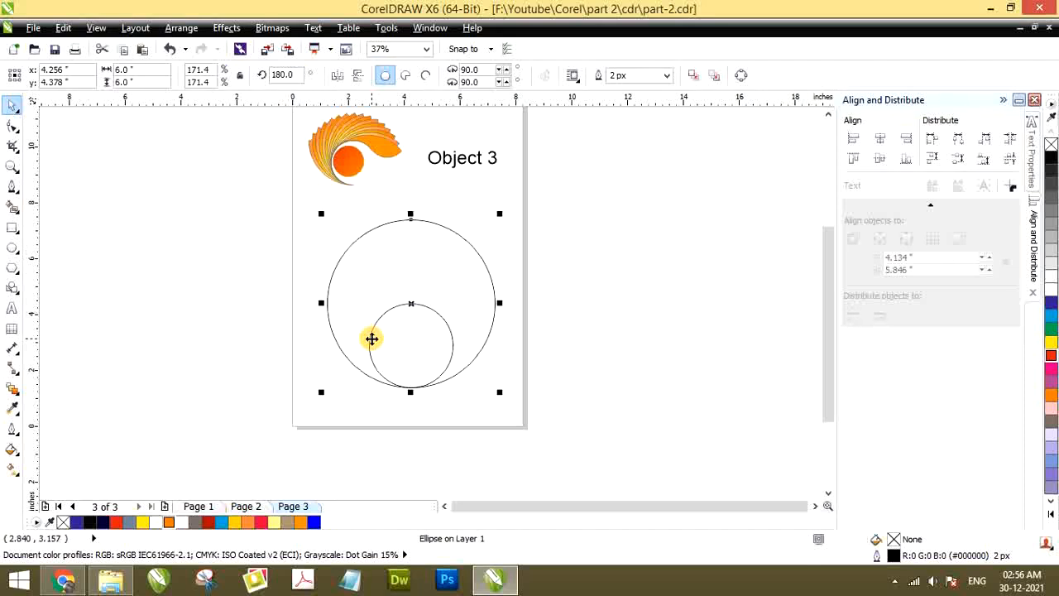
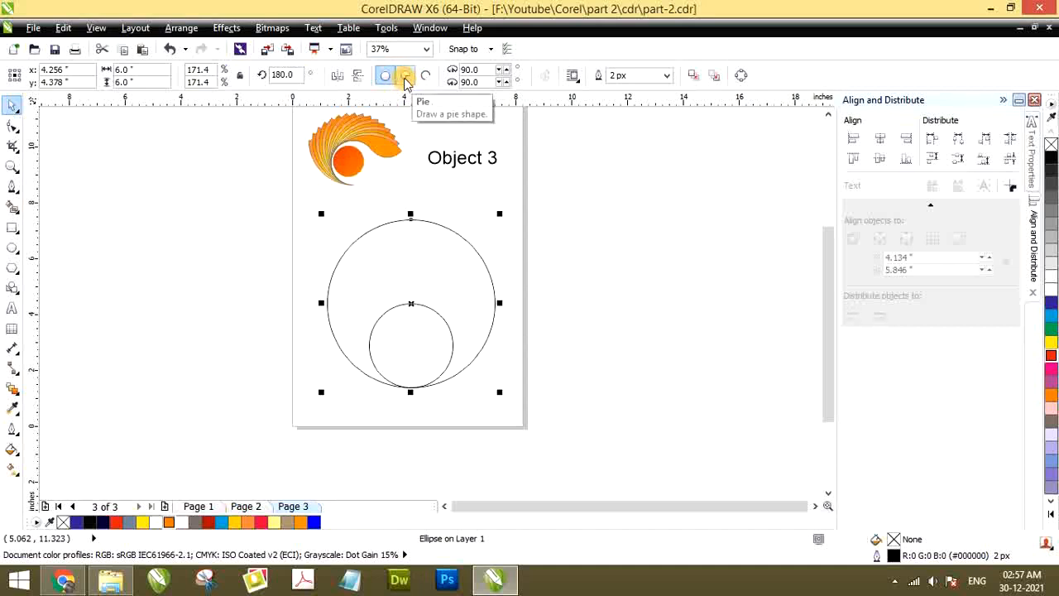
Try to turn the large circle into a quarter pie spanning 180 to 270 degrees, and undo it back to a full circle
click(405, 77)
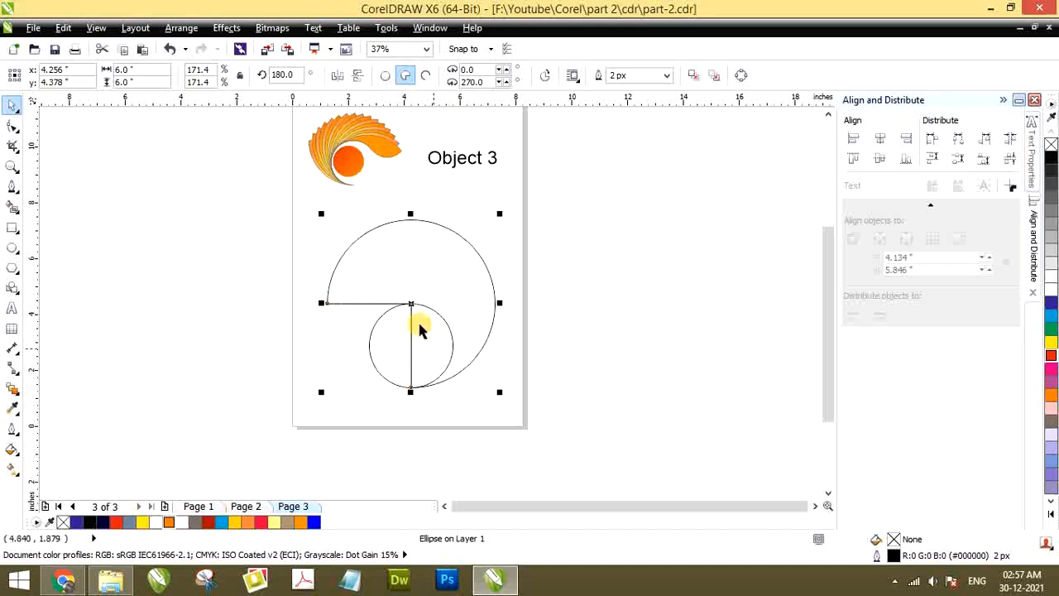
click(12, 126)
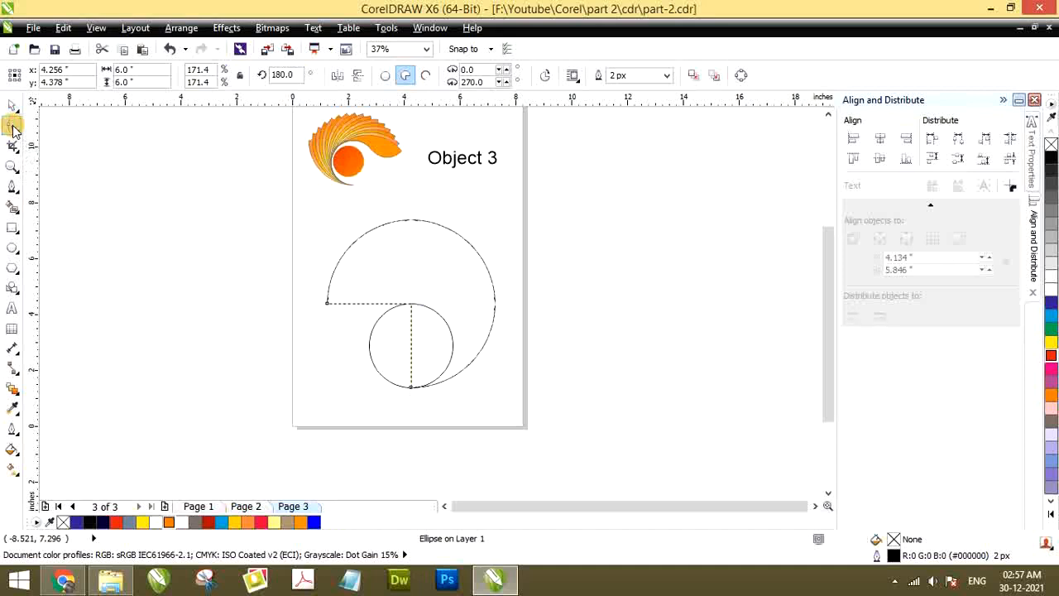
click(408, 387)
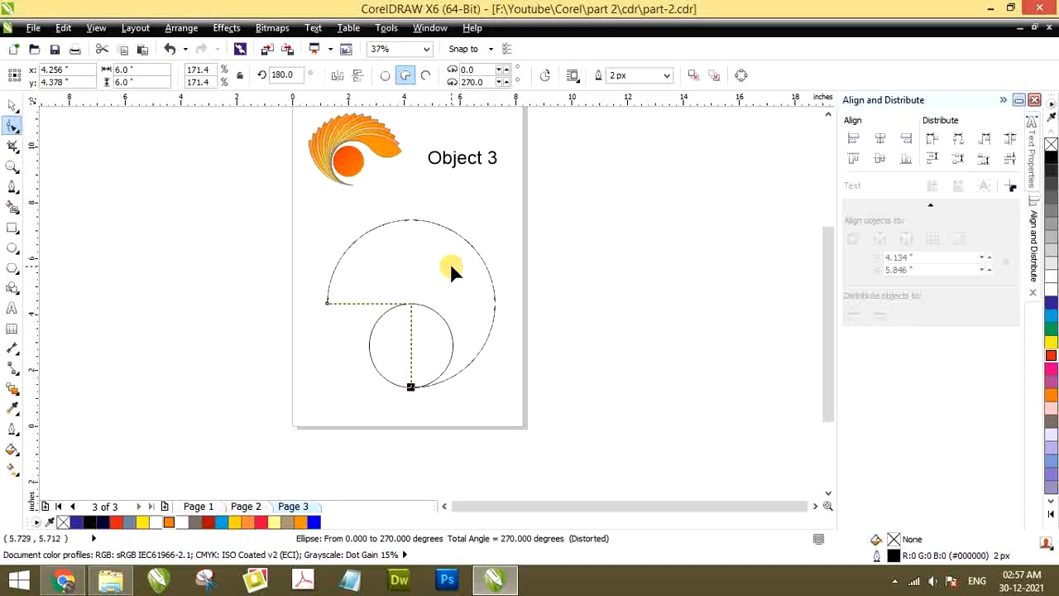
drag(328, 305, 367, 269)
drag(465, 252, 494, 305)
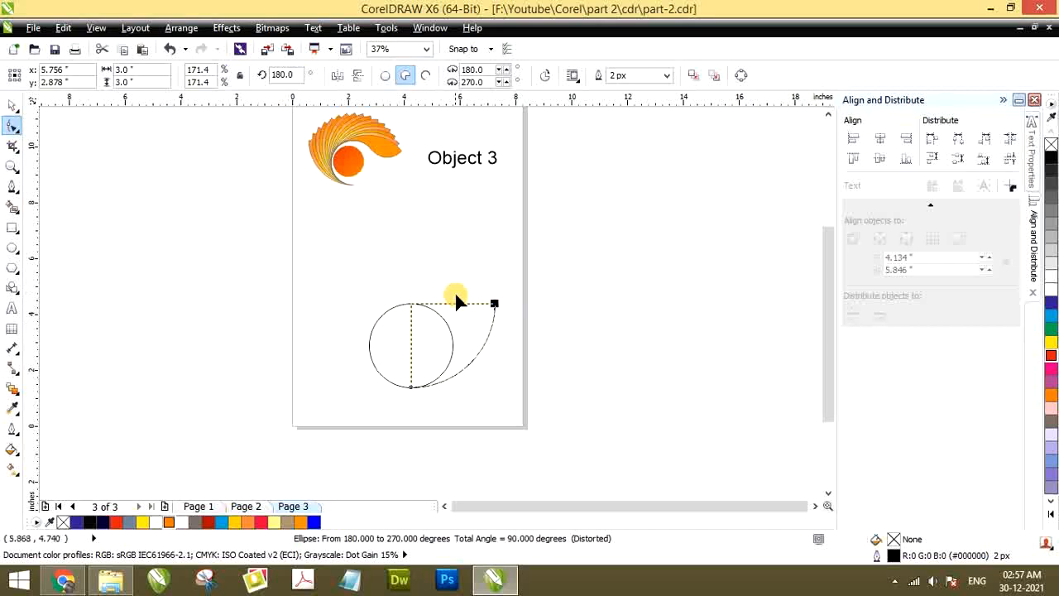
key(ctrl+z)
click(12, 106)
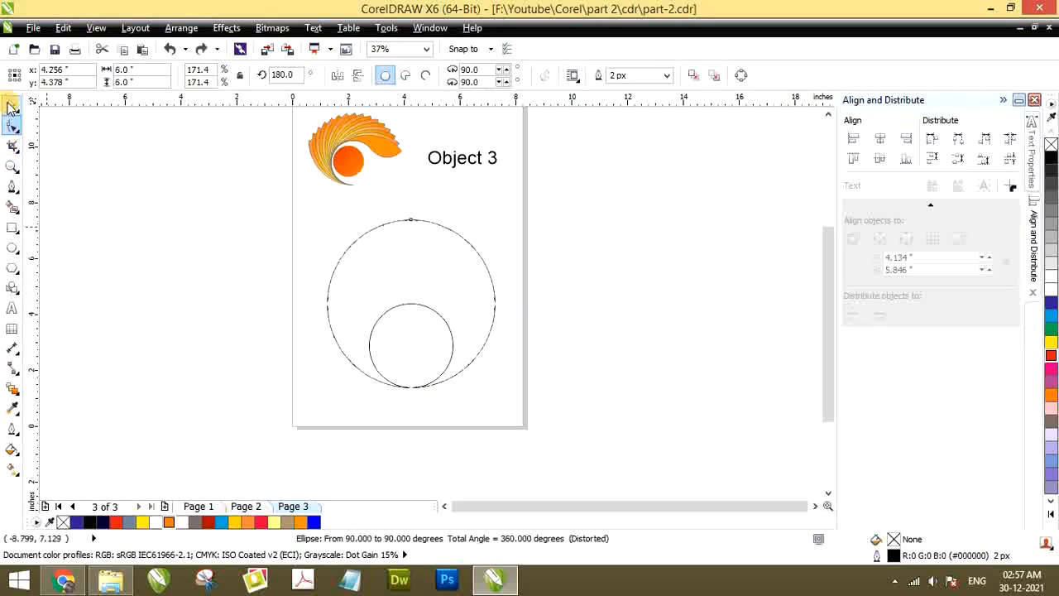
click(220, 259)
Convert the large circle to a pie and cut it down to a quarter from about 178 to 270 degrees
click(426, 346)
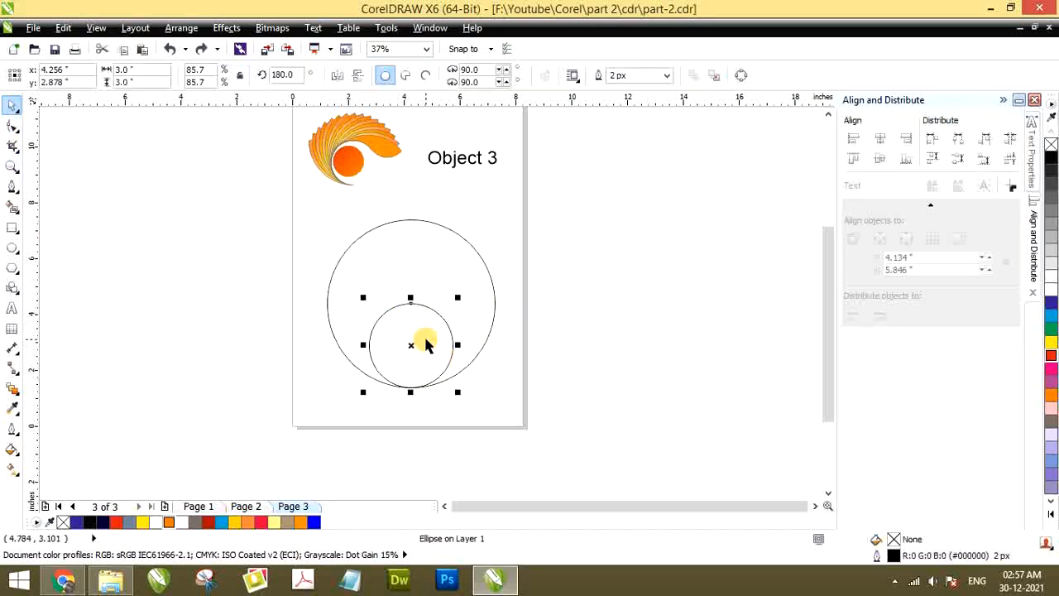
click(403, 249)
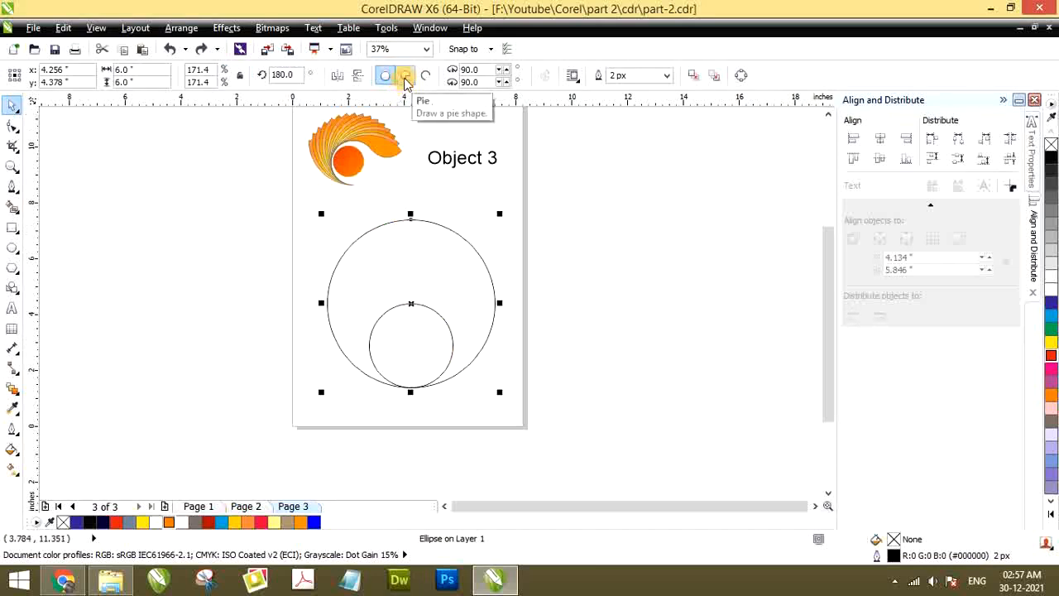
click(405, 76)
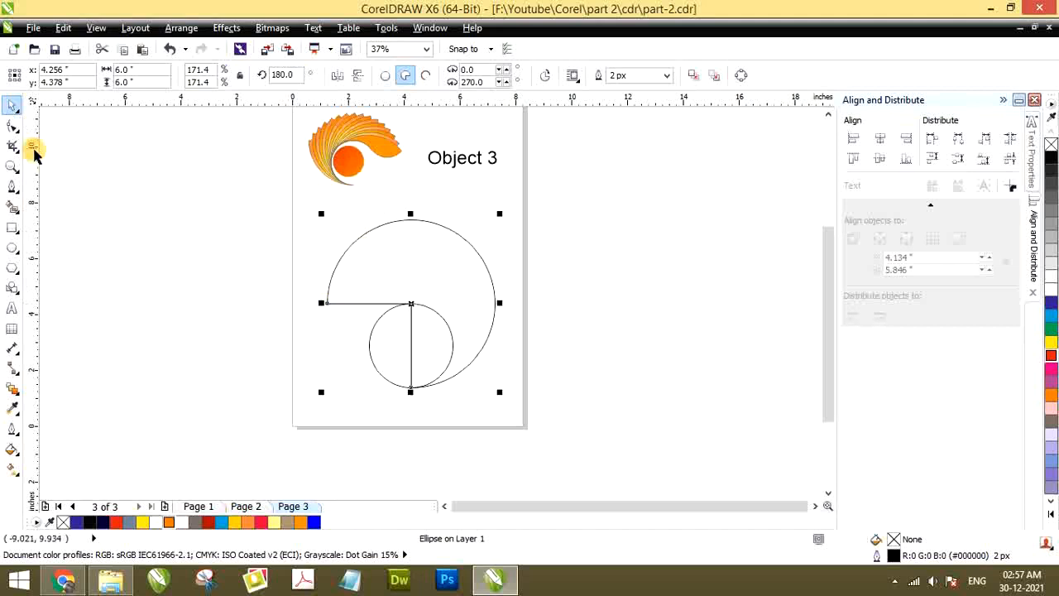
click(11, 126)
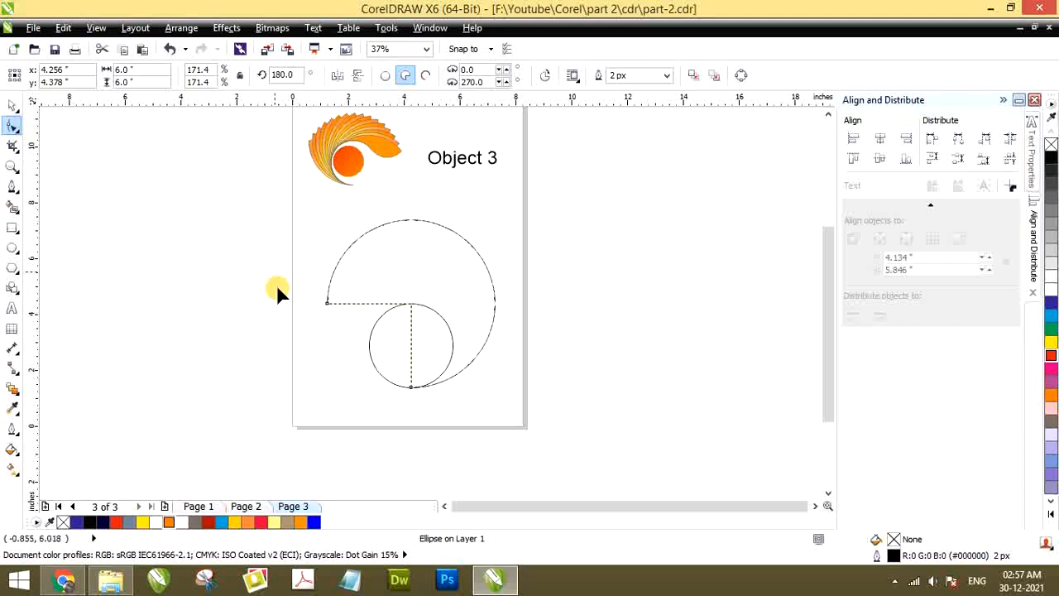
drag(327, 303, 331, 287)
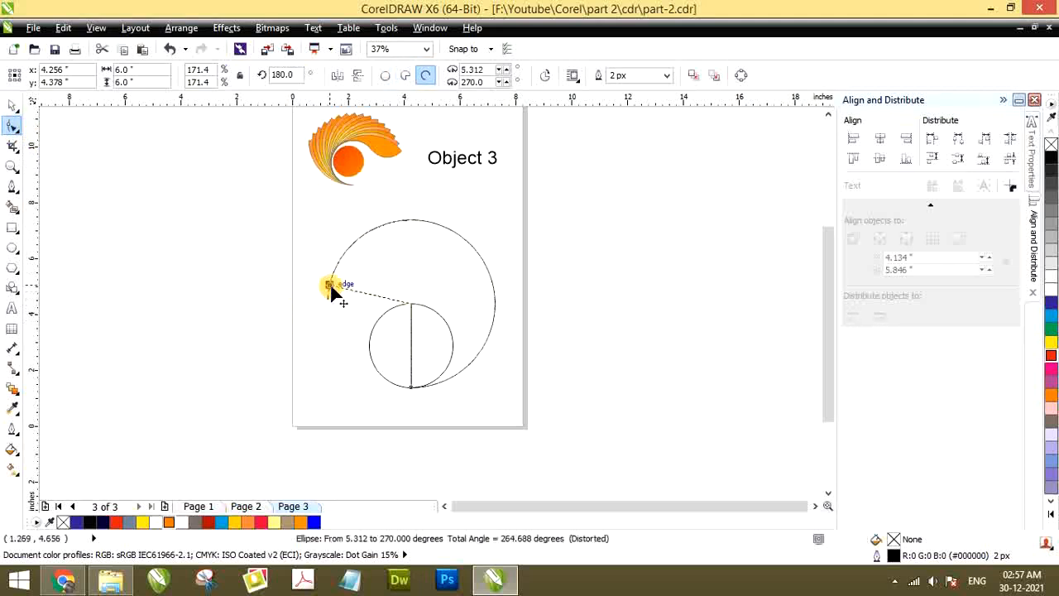
drag(467, 253, 488, 301)
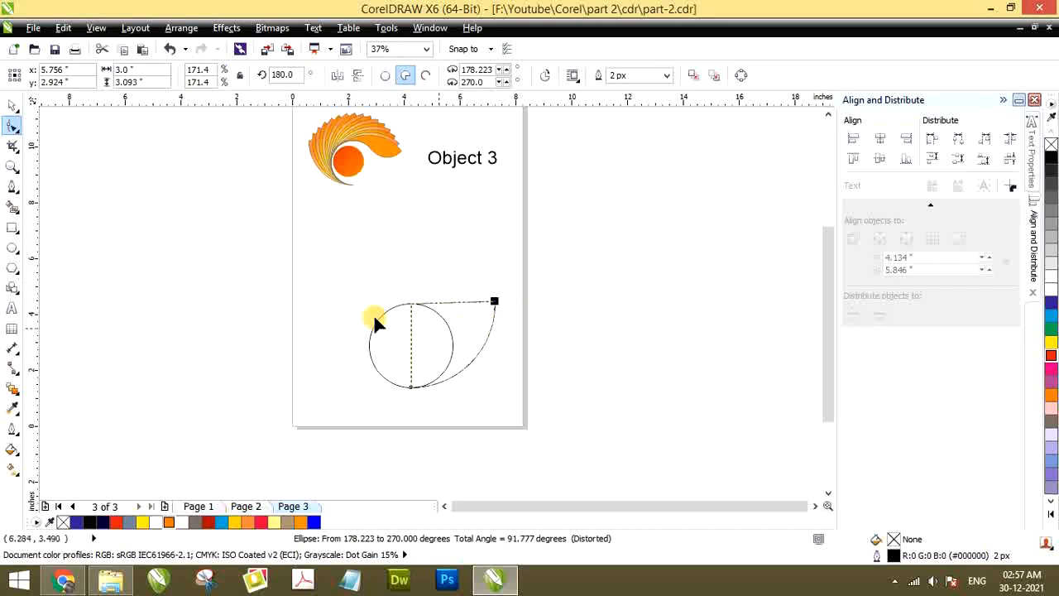
Mirror the quarter pie and small circle horizontally, and move both to about x 3.87 in, y 3.01 in
click(13, 106)
drag(279, 274, 549, 421)
click(337, 75)
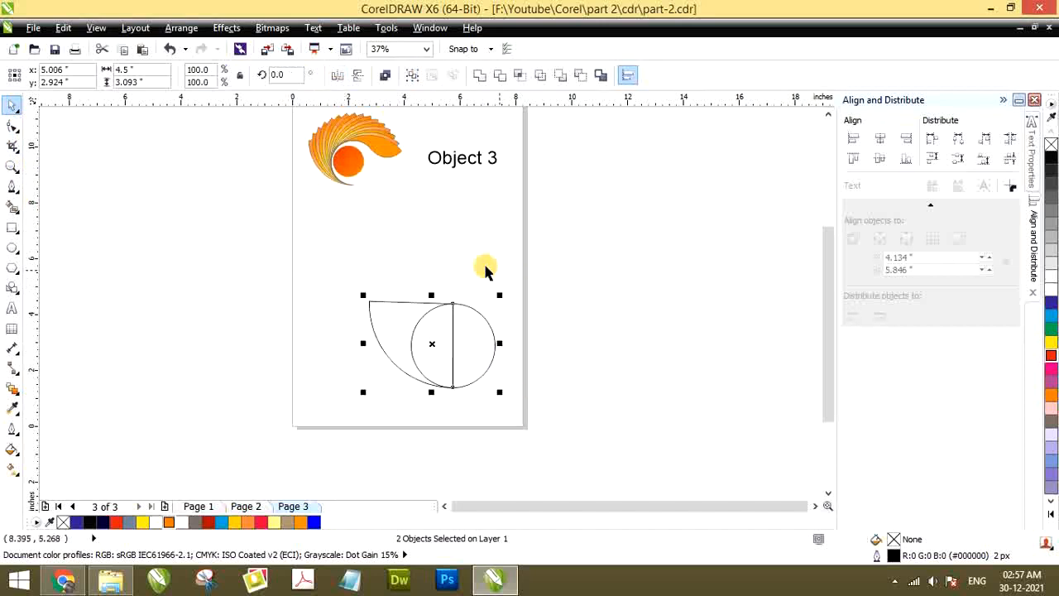
click(323, 283)
drag(323, 283, 515, 401)
drag(456, 339, 394, 334)
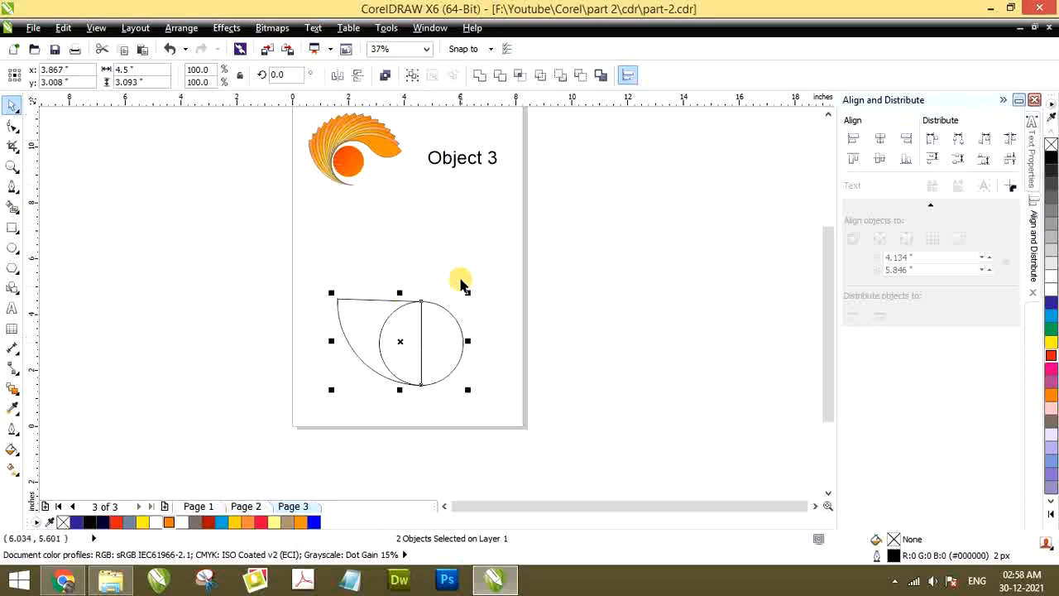
Correct the pie's outer upper node so the pie runs exactly from 180 to 270 degrees
click(403, 314)
scroll(403, 315, up, 2)
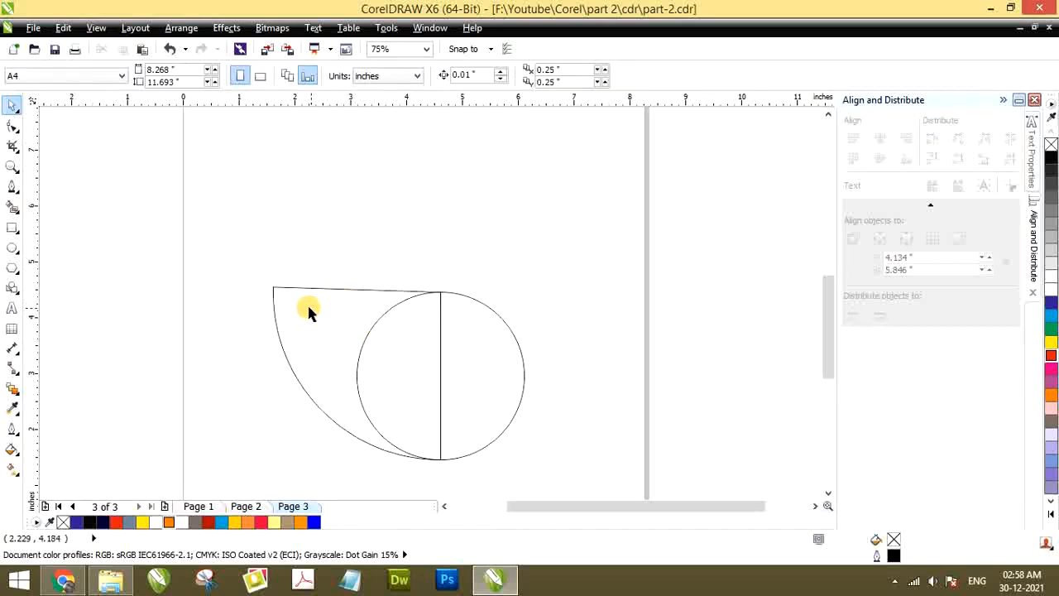
click(282, 323)
click(13, 124)
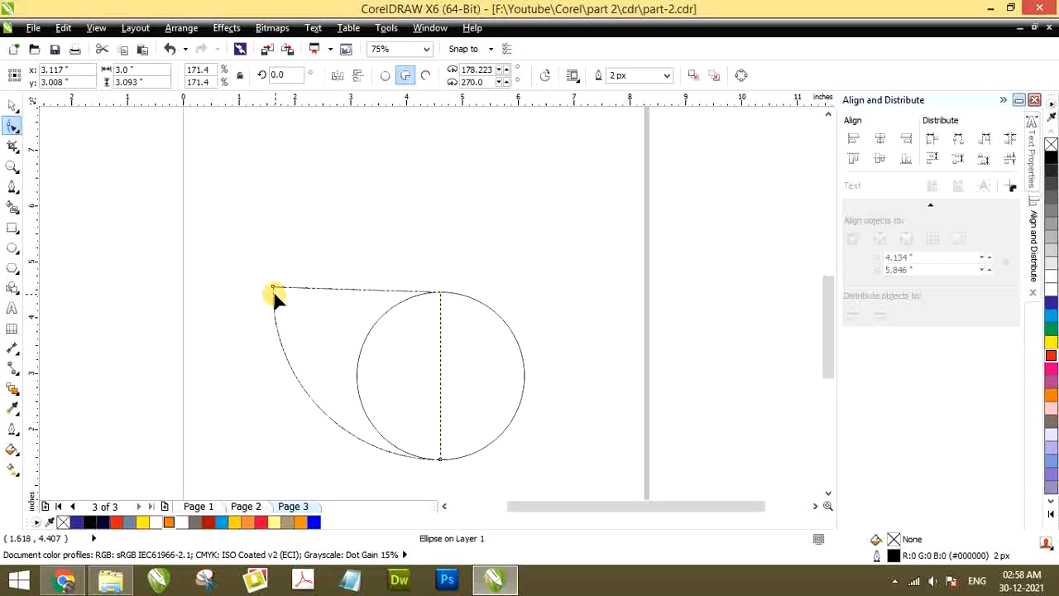
drag(274, 288, 275, 295)
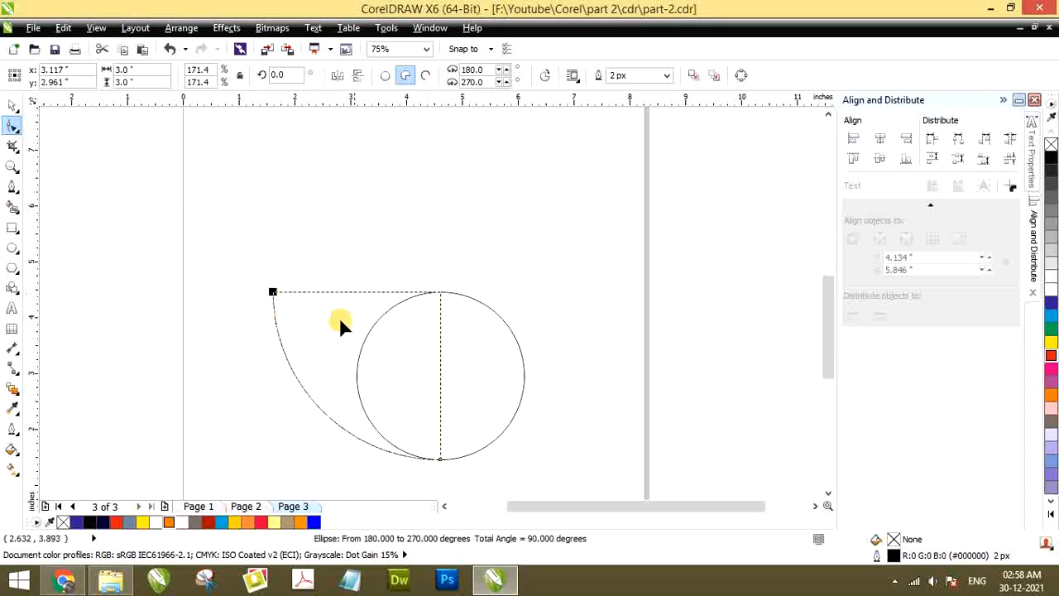
click(12, 106)
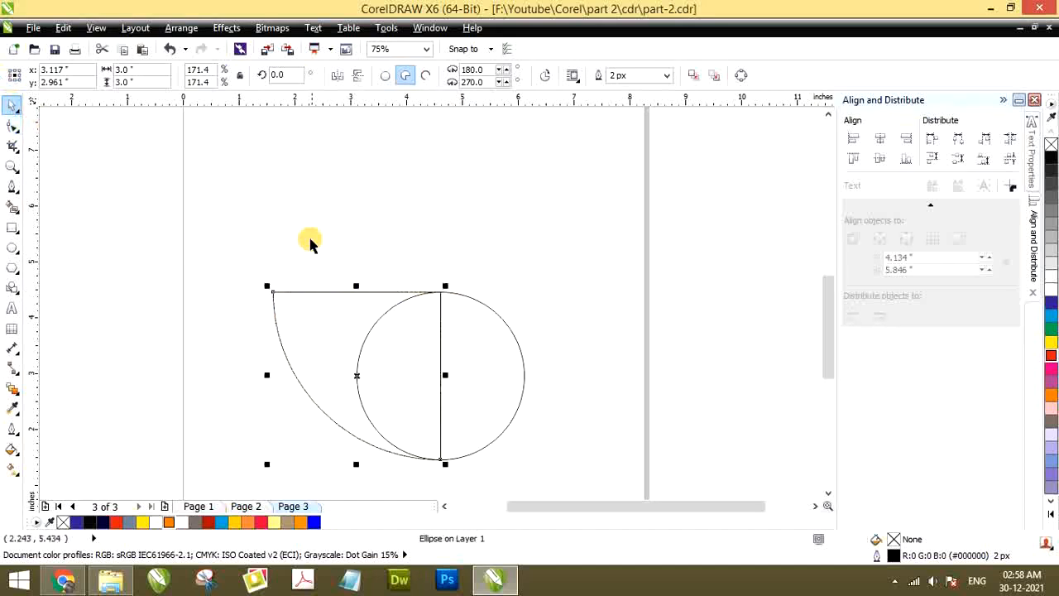
Try to reshape the pie's corner where it meets the top of the small circle, and undo the change to the circle
click(309, 239)
click(324, 327)
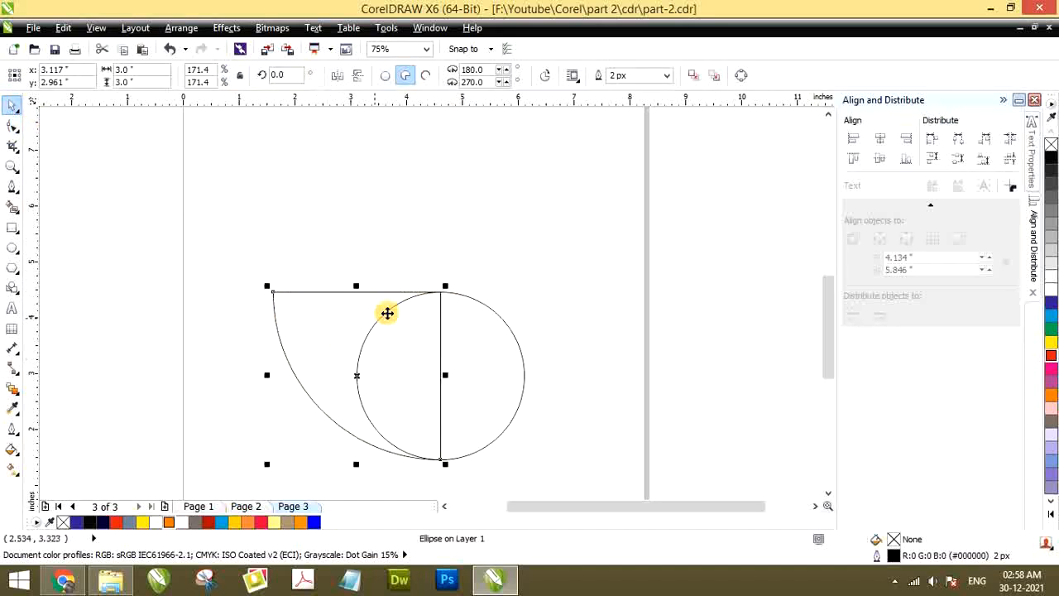
click(14, 128)
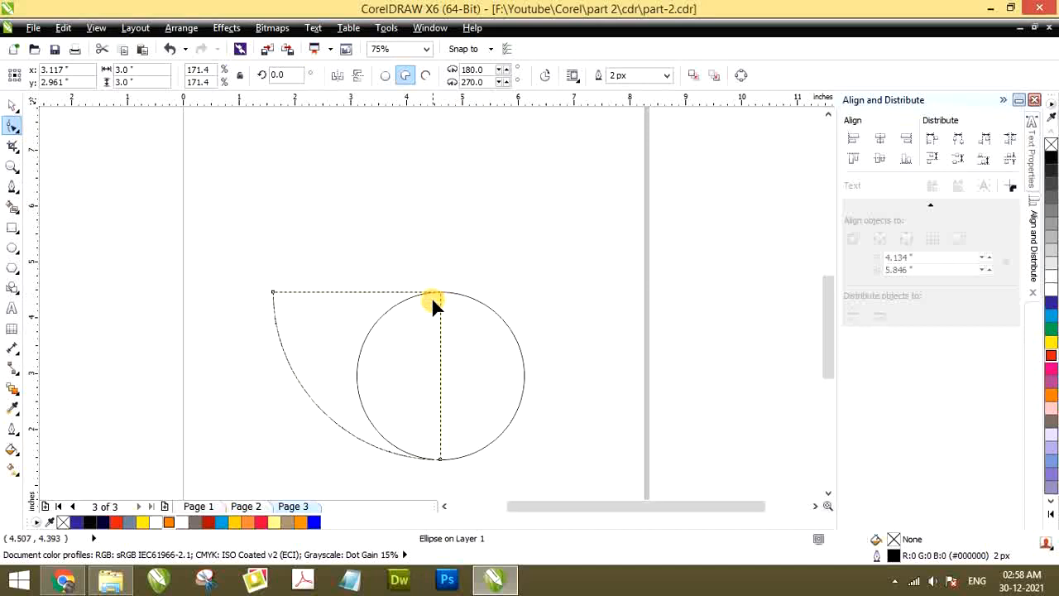
drag(432, 296, 439, 292)
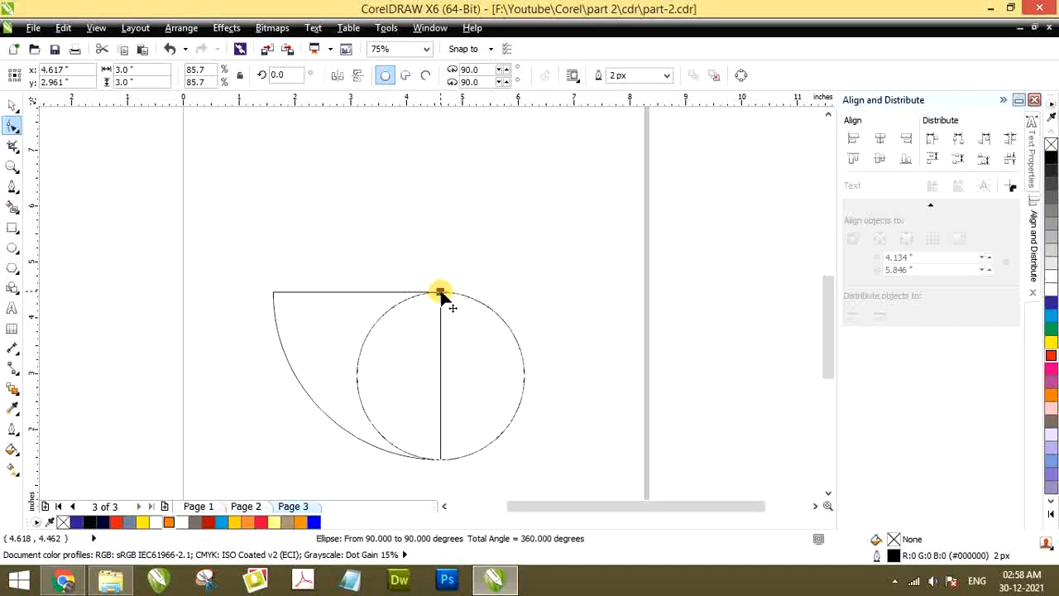
mouse_move(440, 292)
mouse_down()
mouse_move(419, 289)
mouse_move(441, 292)
mouse_up()
drag(420, 286, 419, 286)
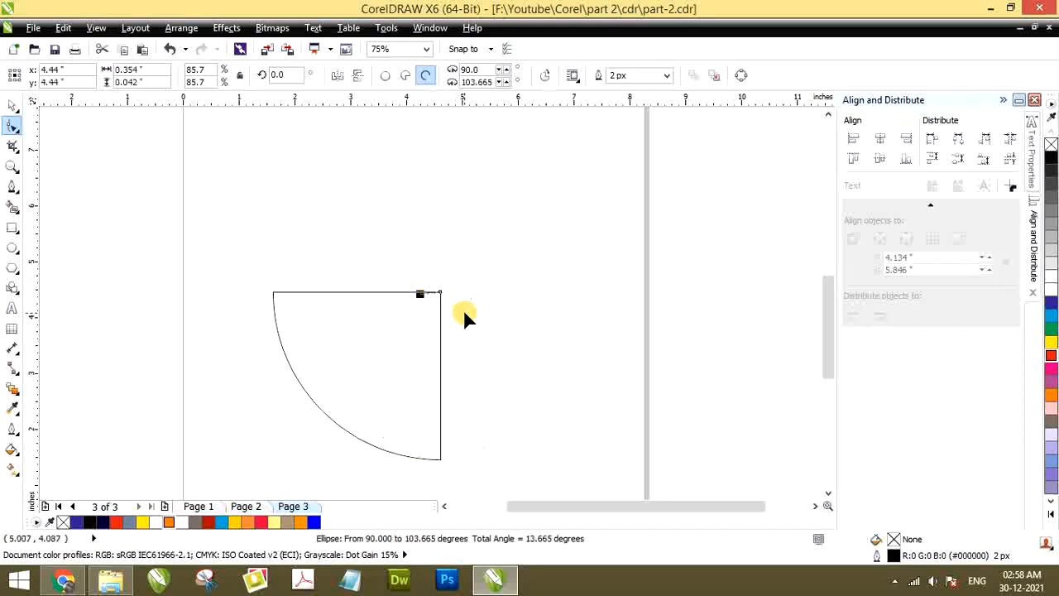
key(ctrl+z)
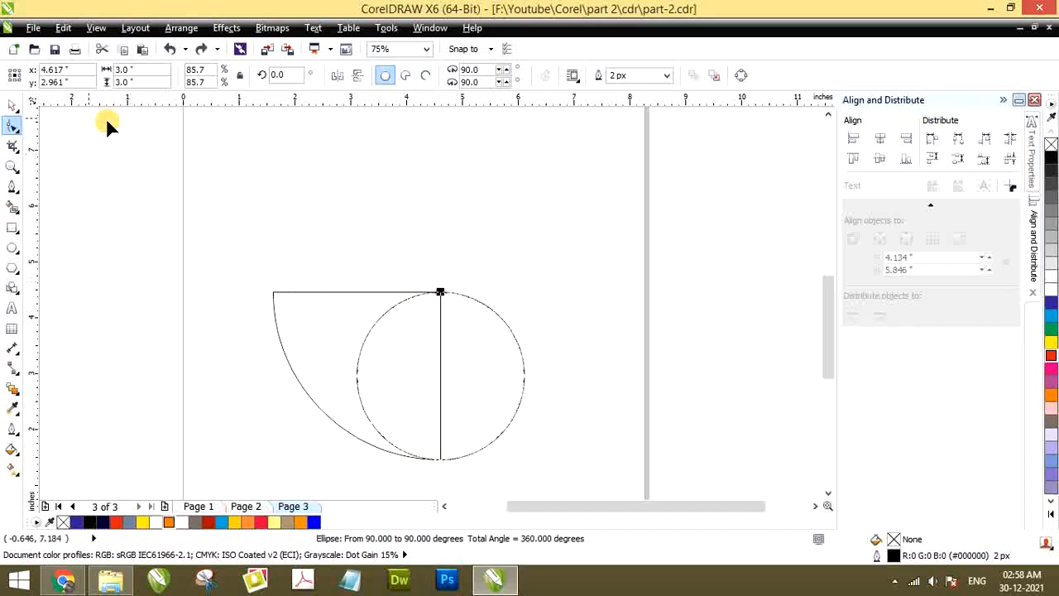
click(12, 106)
Select the small circle and the quarter pie in turn to examine the two overlapping shapes
click(214, 253)
click(350, 306)
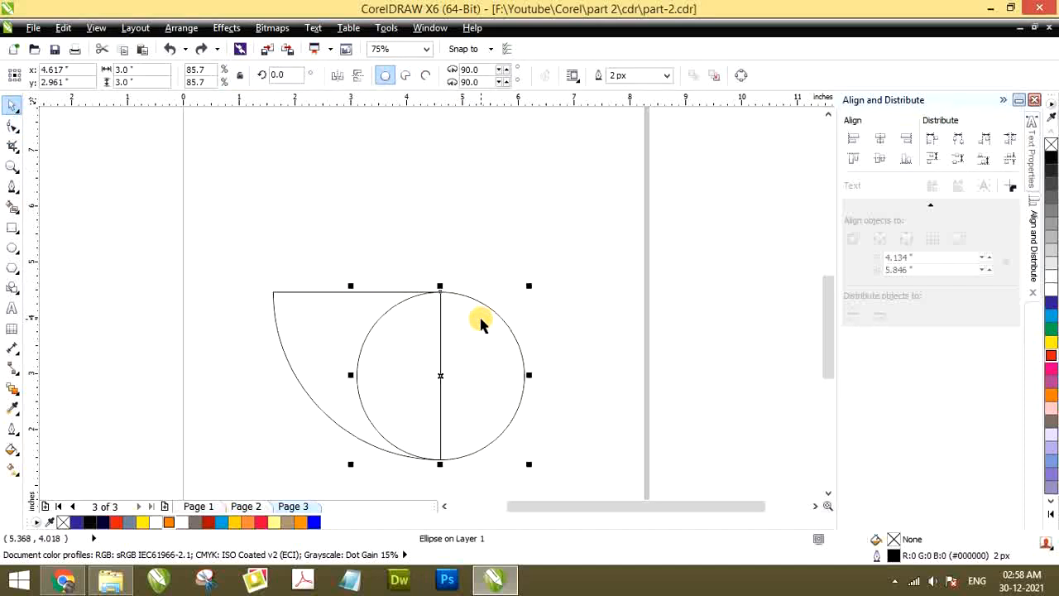
click(376, 244)
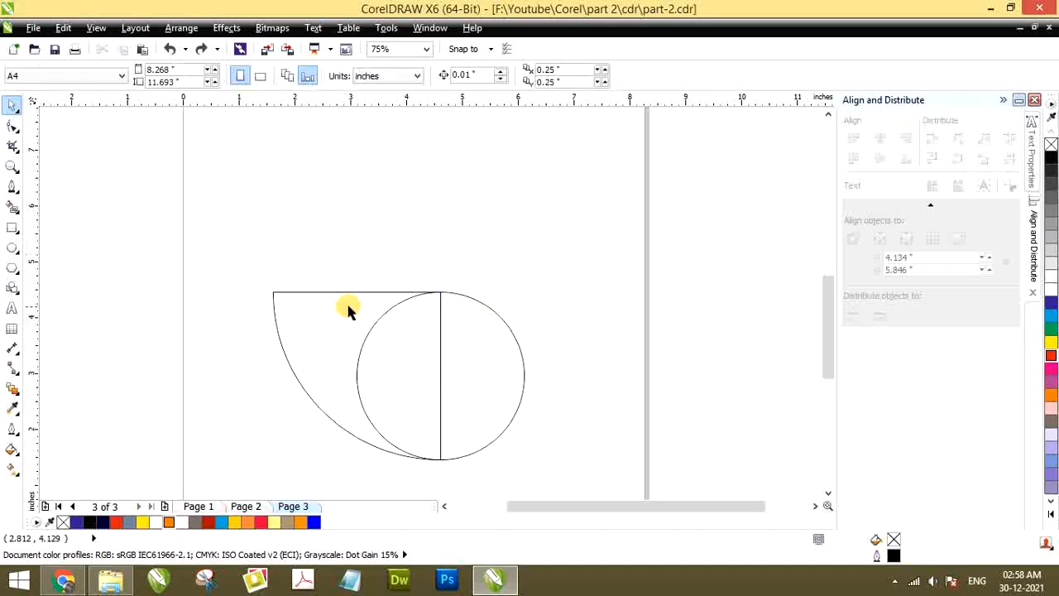
click(438, 295)
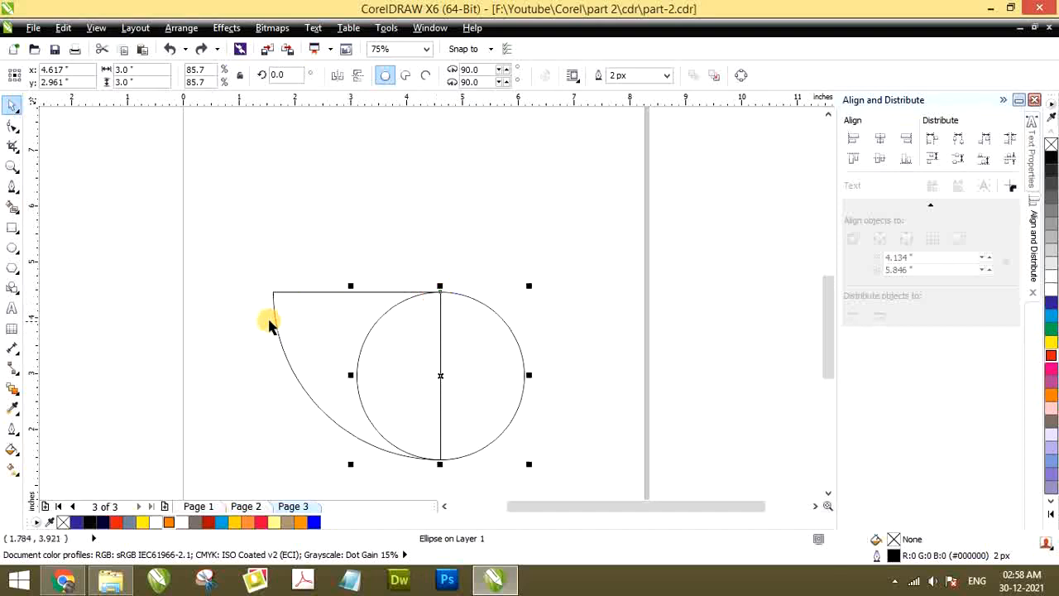
click(302, 316)
click(468, 324)
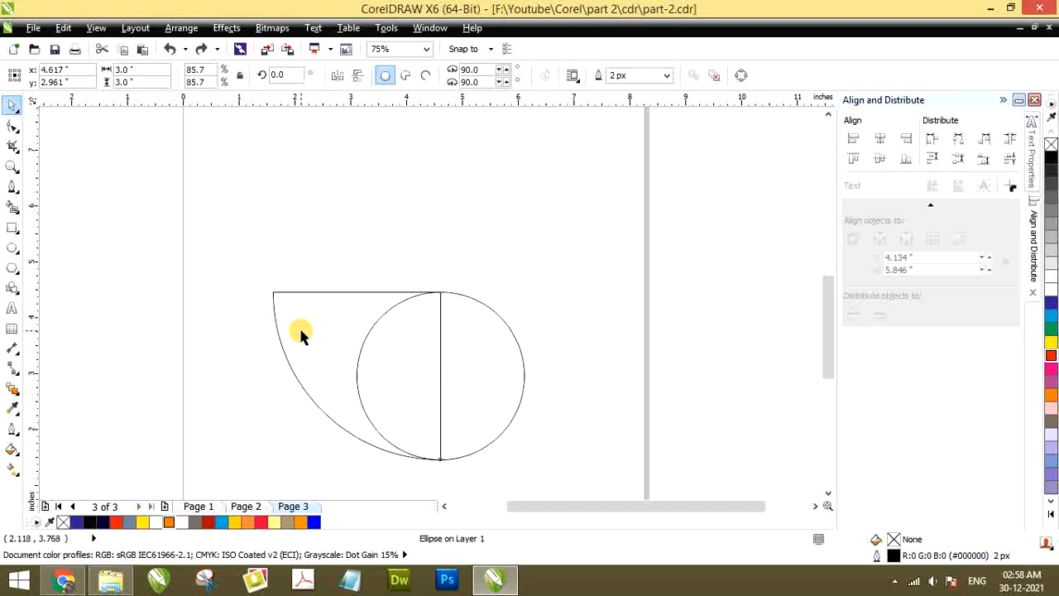
click(300, 328)
click(461, 327)
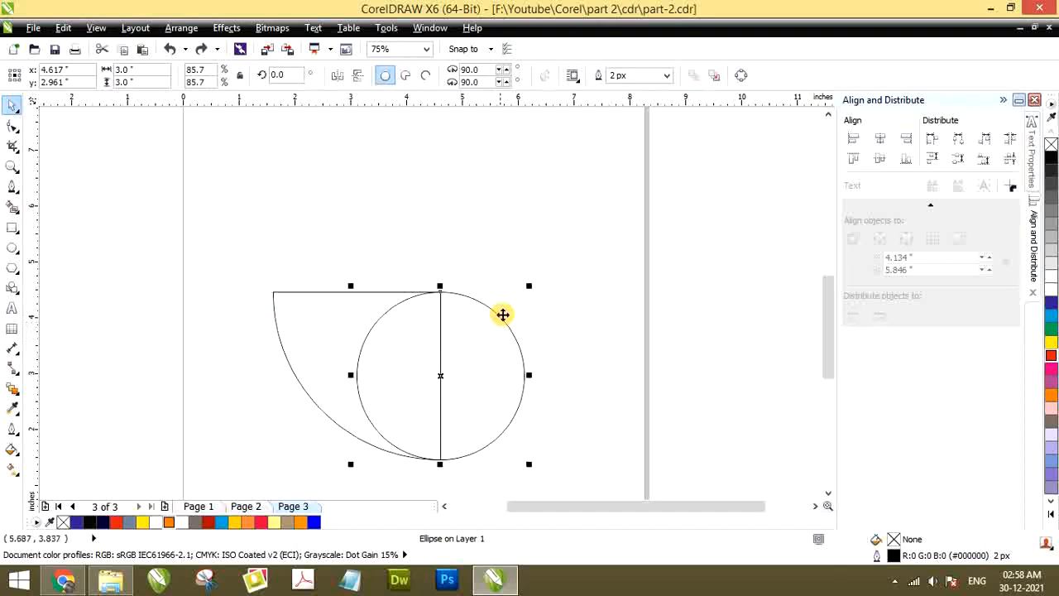
click(521, 256)
Trim the quarter pie with the small circle, moving the circle aside to check the cut and undoing that move
click(482, 328)
shift+click(319, 328)
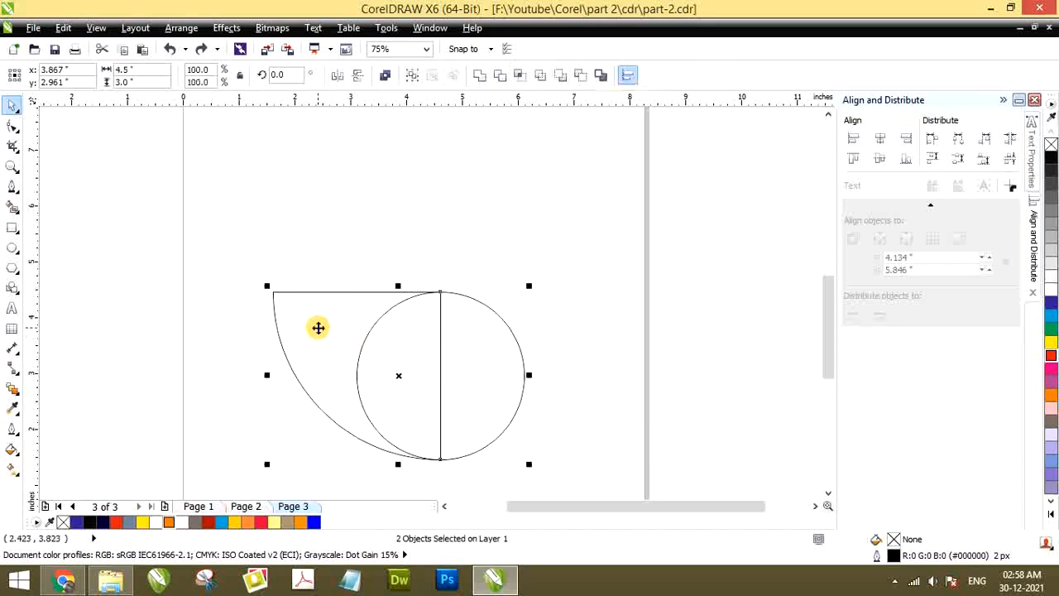
click(500, 75)
click(503, 220)
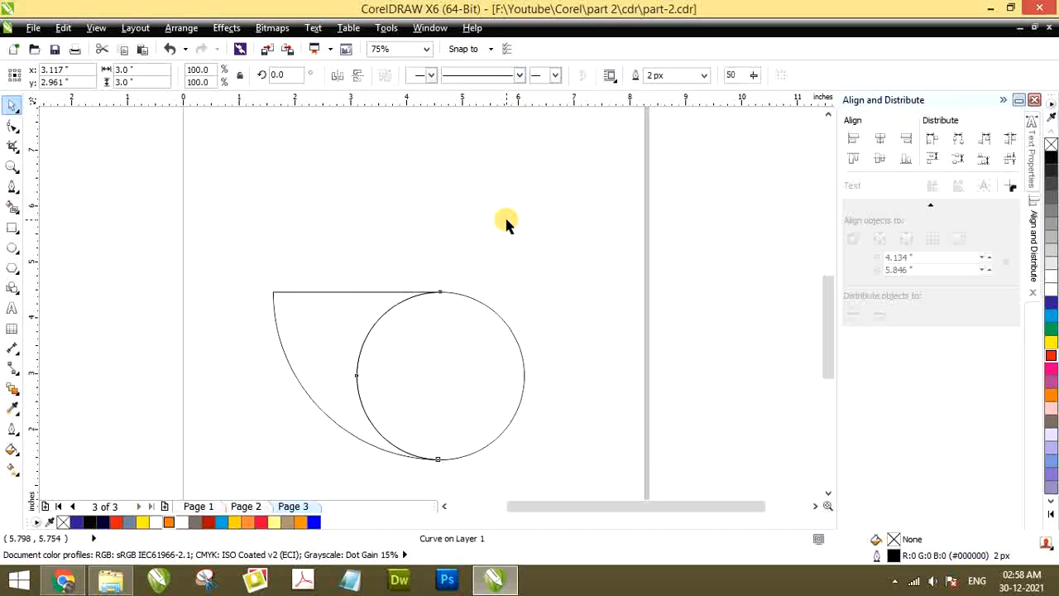
drag(439, 370, 579, 333)
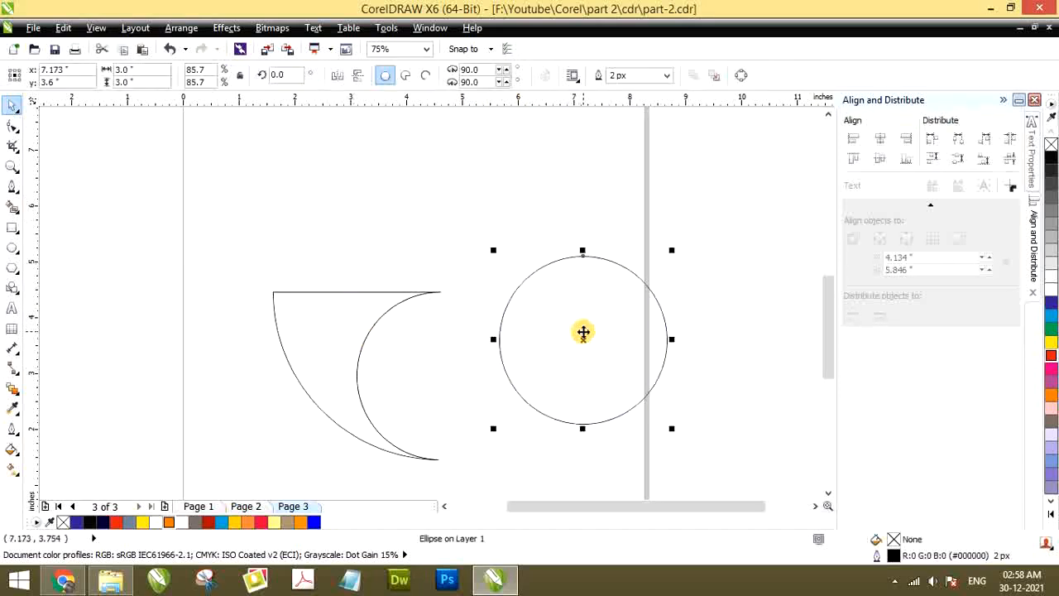
key(ctrl+z)
Pull the trimmed shape's node at the top of the small circle inward along the straight edge and delete it
click(321, 303)
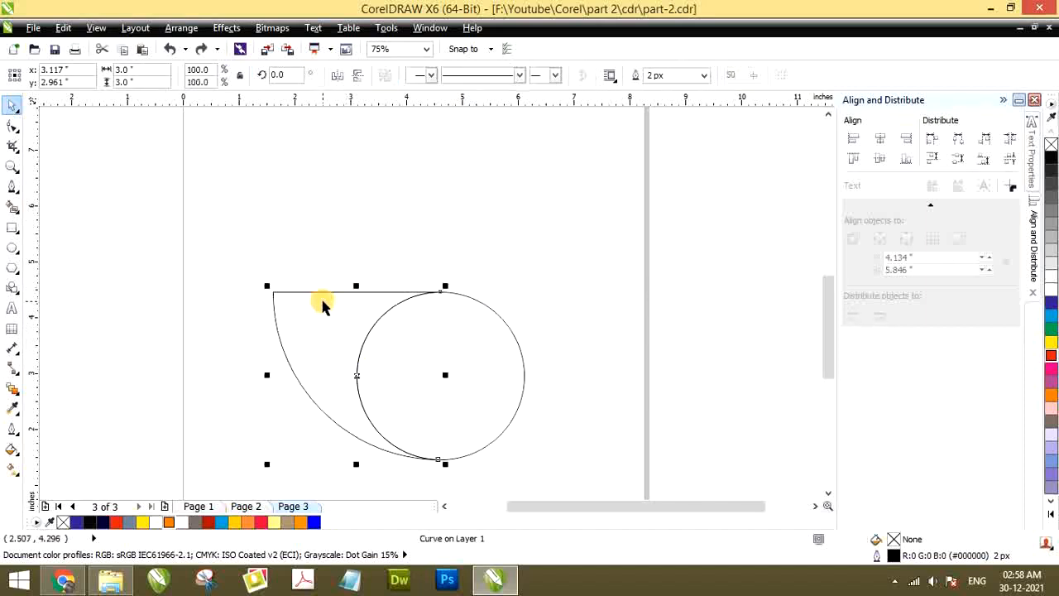
click(11, 126)
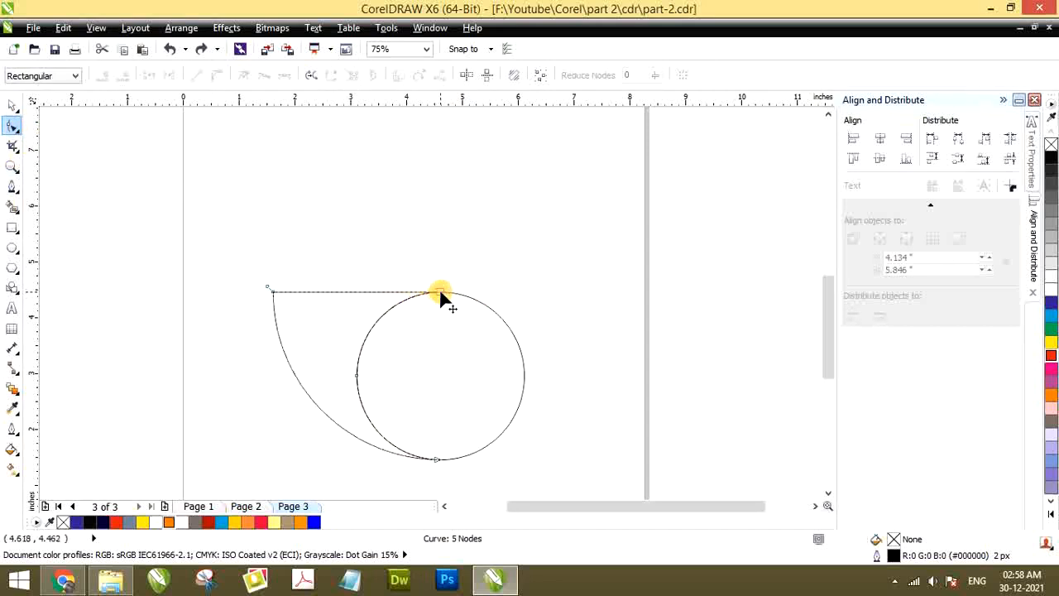
drag(441, 293, 396, 295)
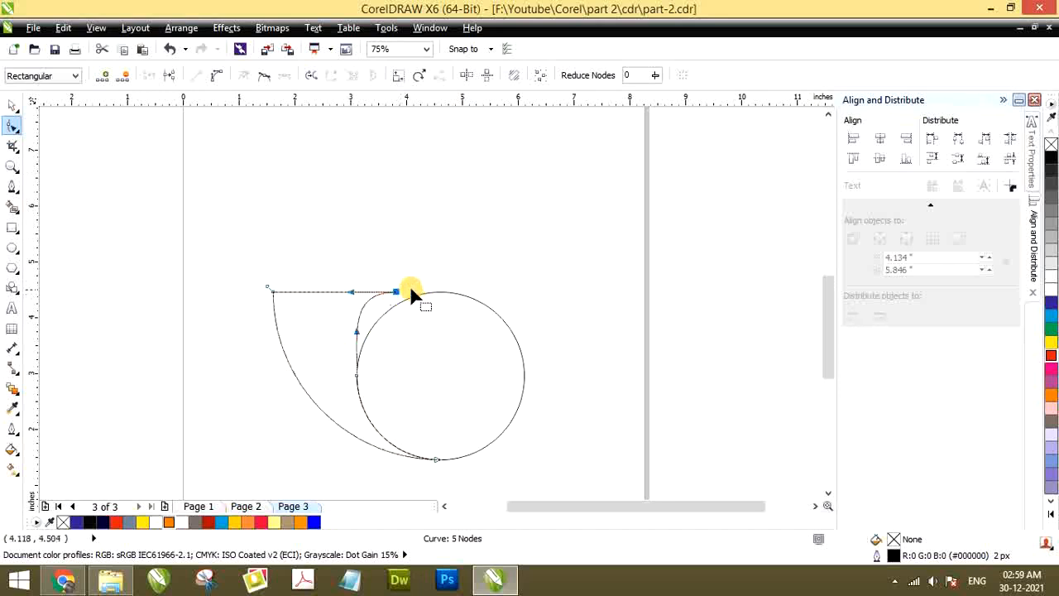
click(123, 78)
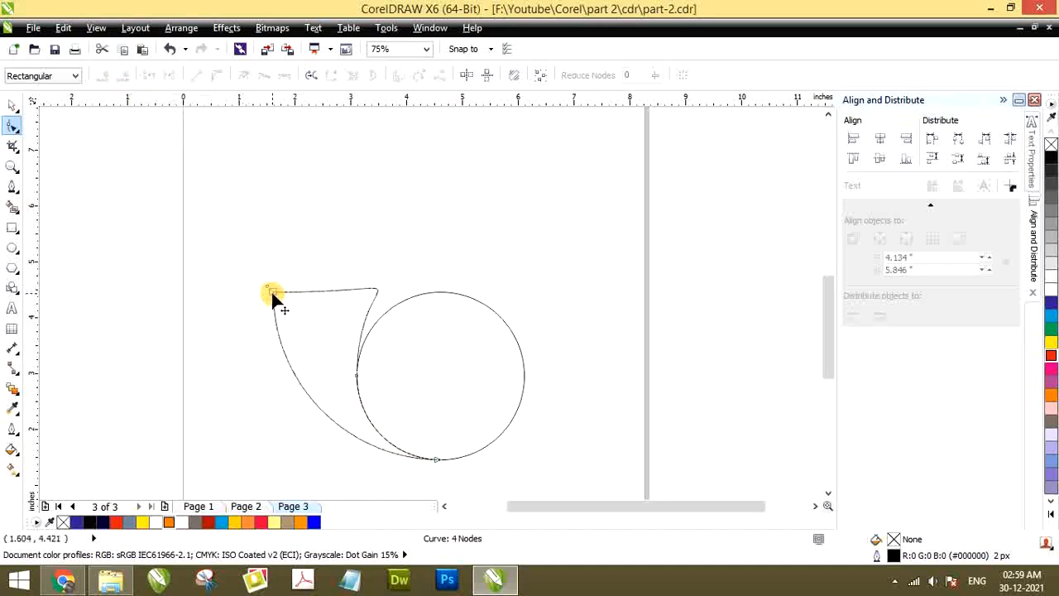
Try to round the feather's upper corner by bending the curve handles at its tip and inner node, and undo the changes
click(356, 381)
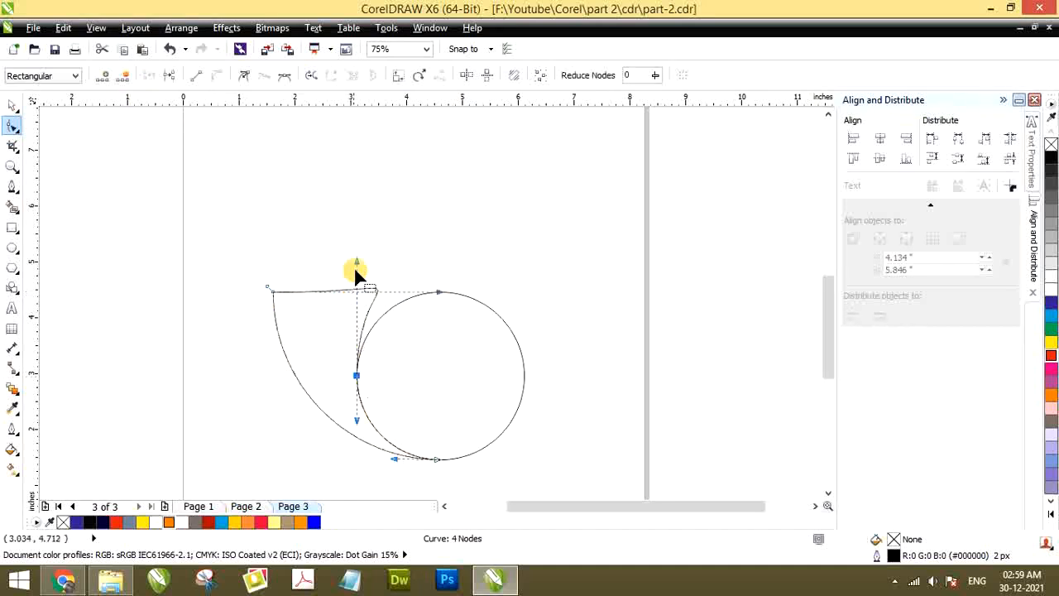
drag(356, 262, 320, 270)
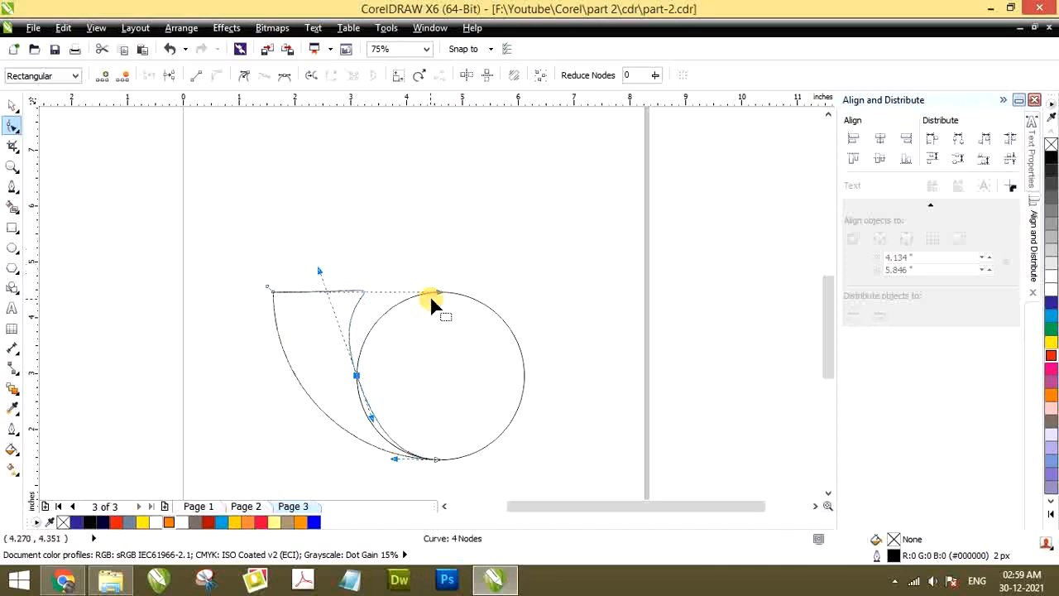
drag(439, 291, 331, 305)
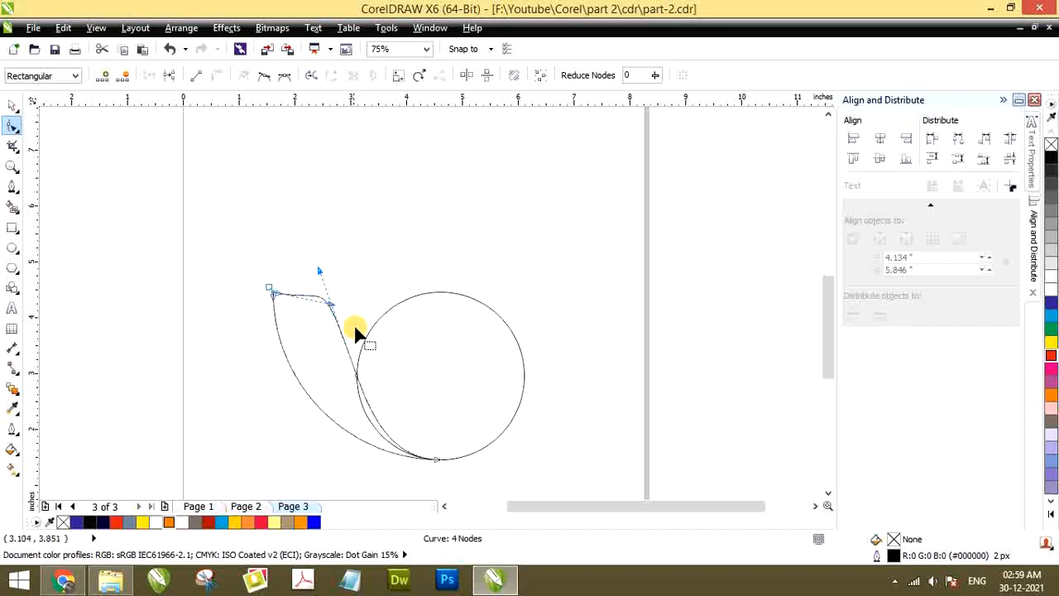
drag(356, 371, 385, 335)
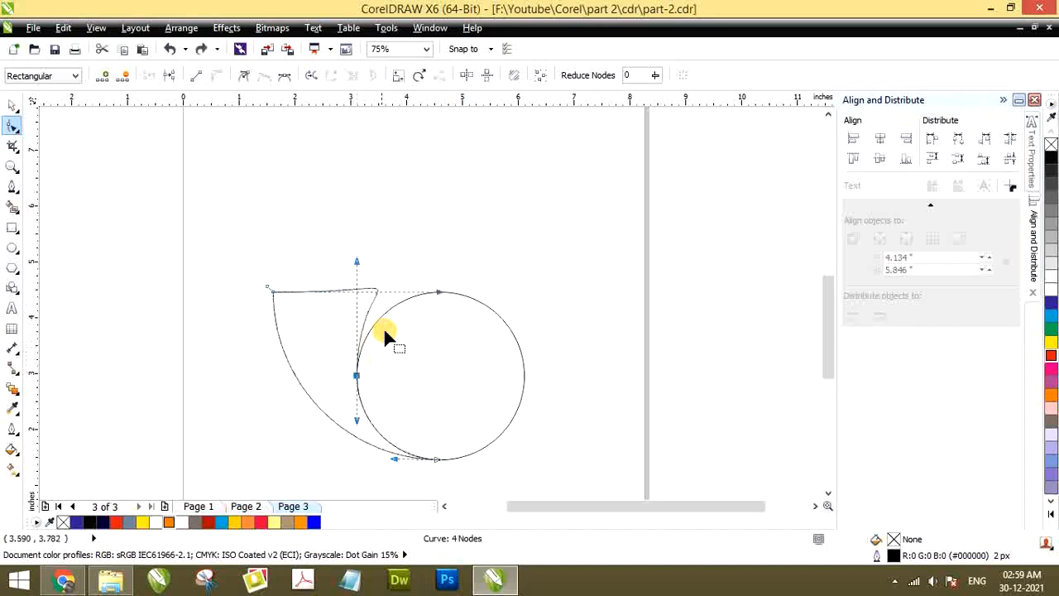
drag(358, 265, 331, 266)
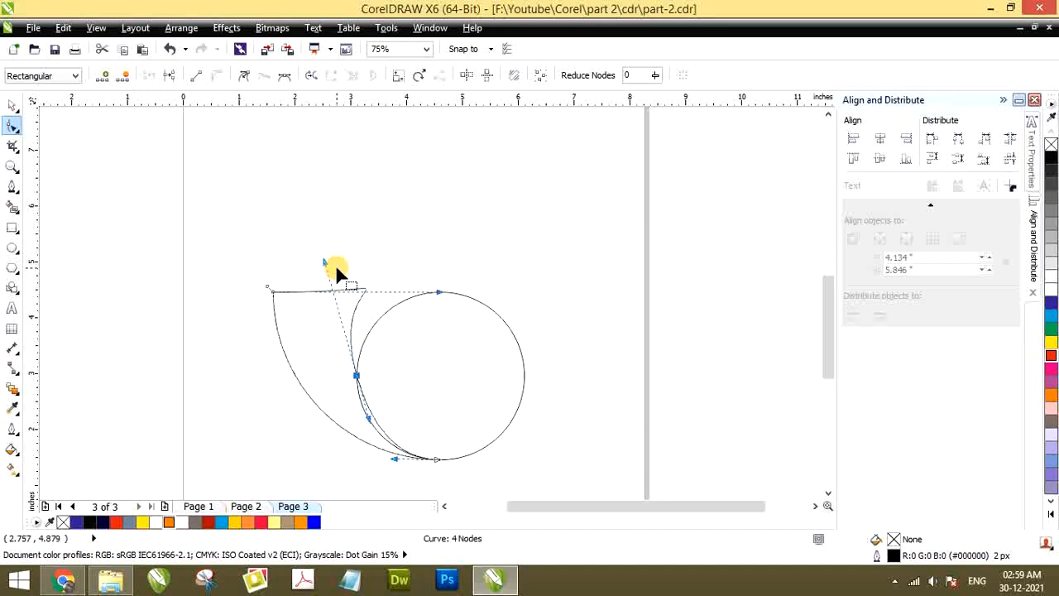
drag(437, 292, 383, 257)
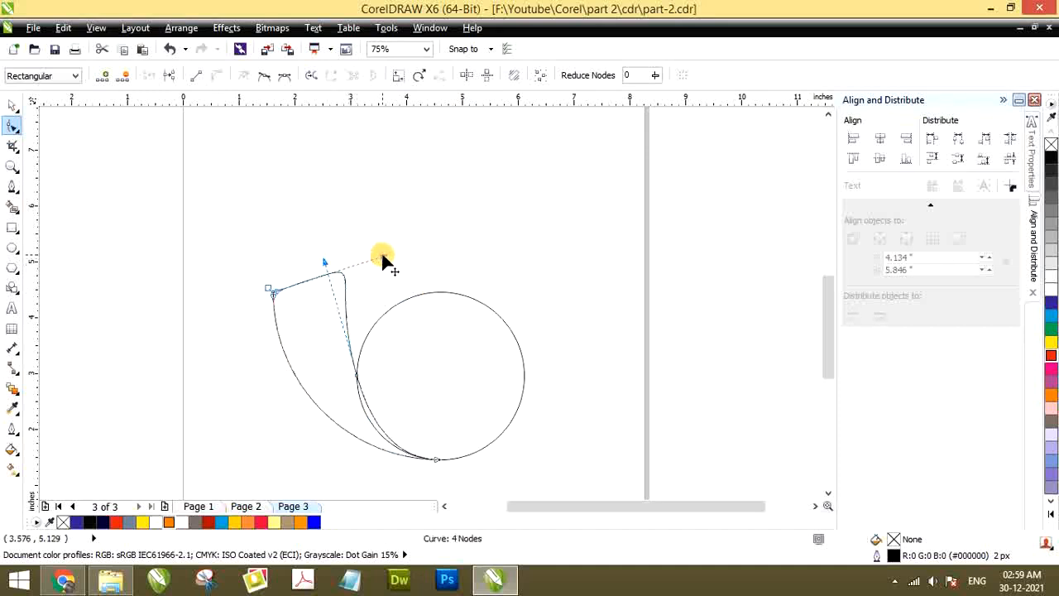
key(ctrl+z)
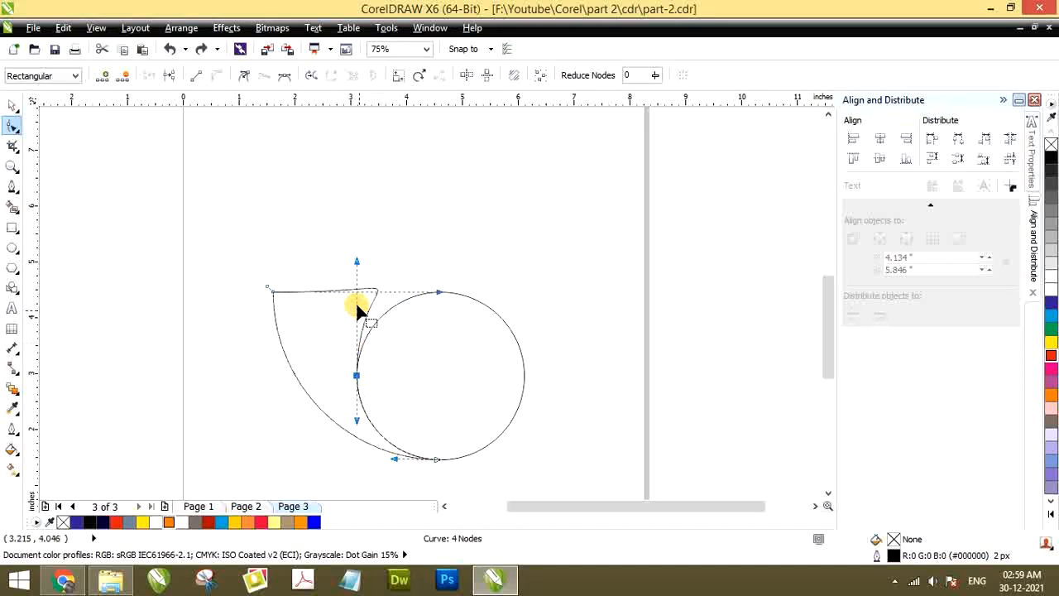
Shorten and redirect the feather's upper curve handles so its top edge flows smoothly down to the circle's side, and deselect the shape
drag(438, 292, 346, 291)
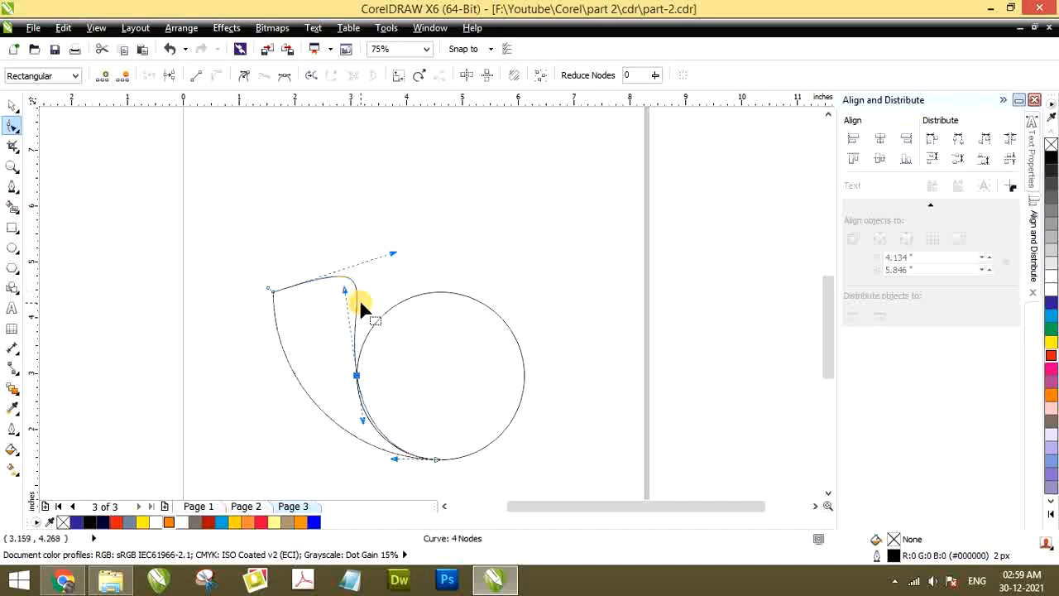
drag(395, 252, 313, 289)
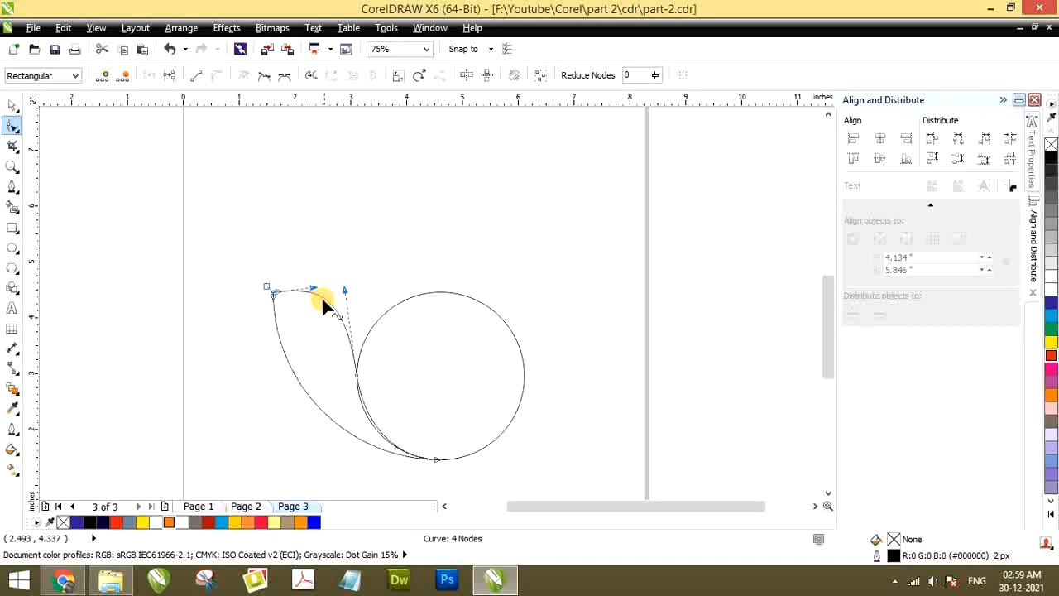
click(11, 105)
click(232, 263)
Move the feather away from the circle to check its outline, and undo the move
scroll(383, 362, down, 2)
scroll(350, 354, up, 2)
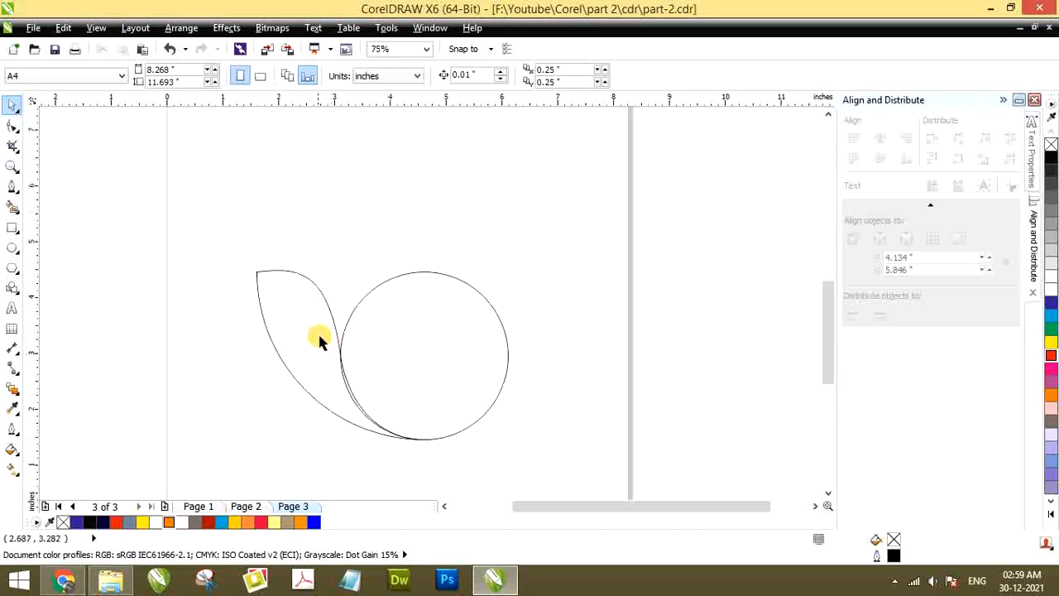
click(318, 332)
drag(296, 313, 206, 310)
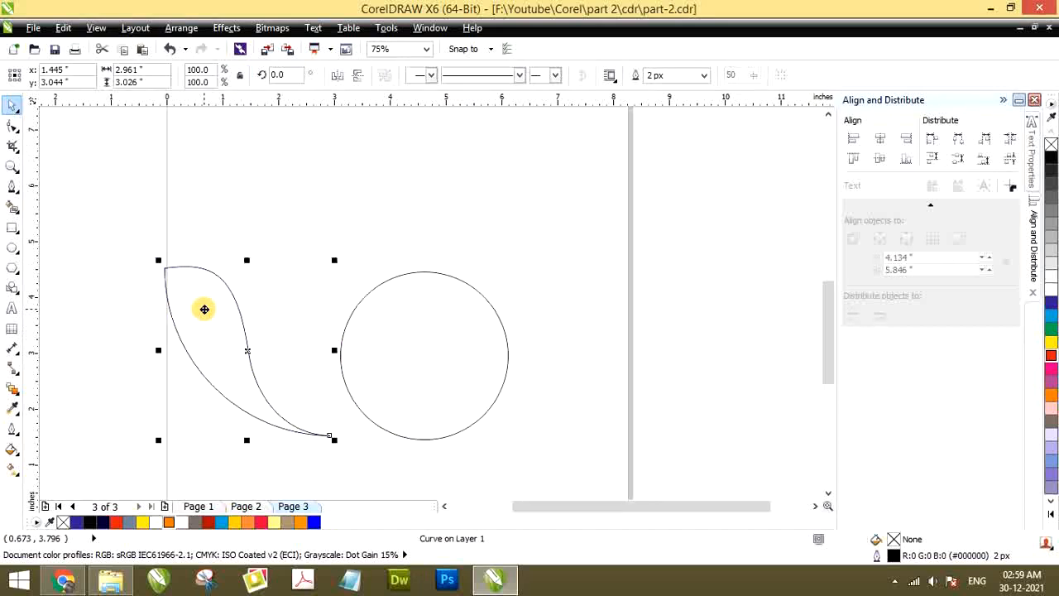
key(ctrl+z)
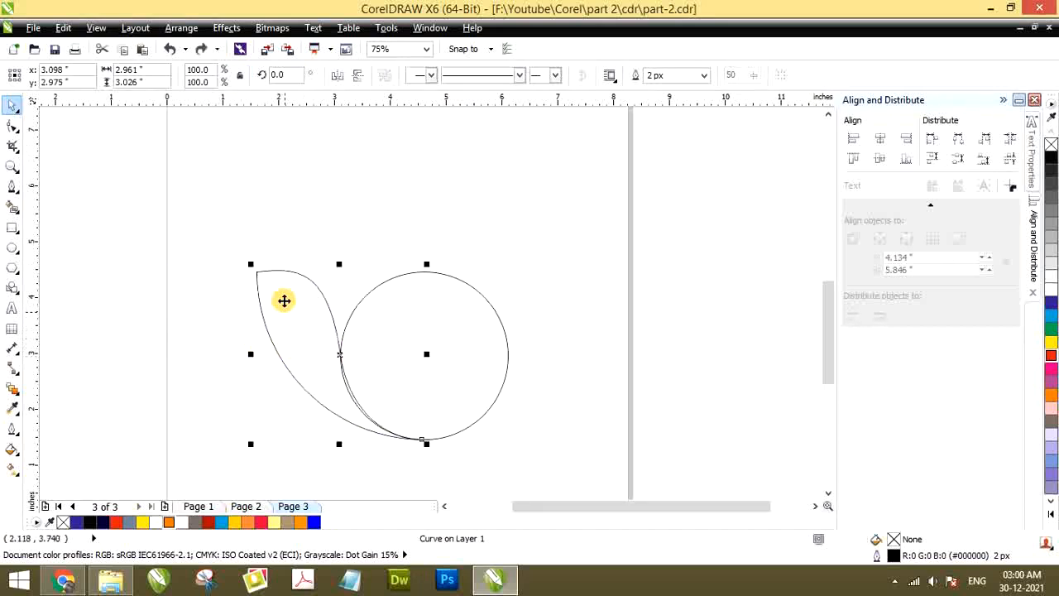
click(289, 308)
click(298, 275)
scroll(291, 351, down, 1)
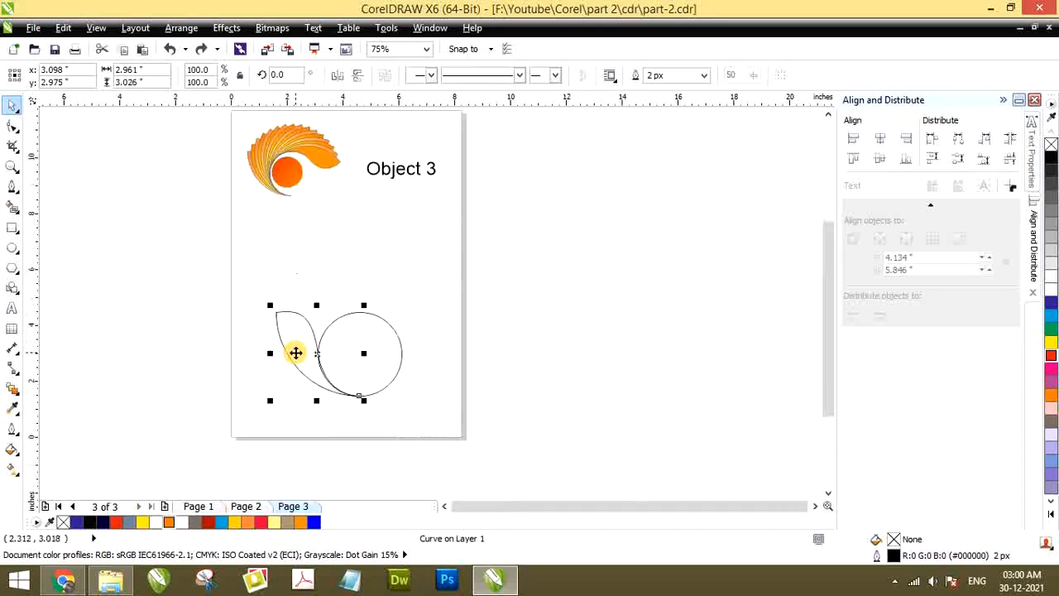
scroll(288, 311, up, 2)
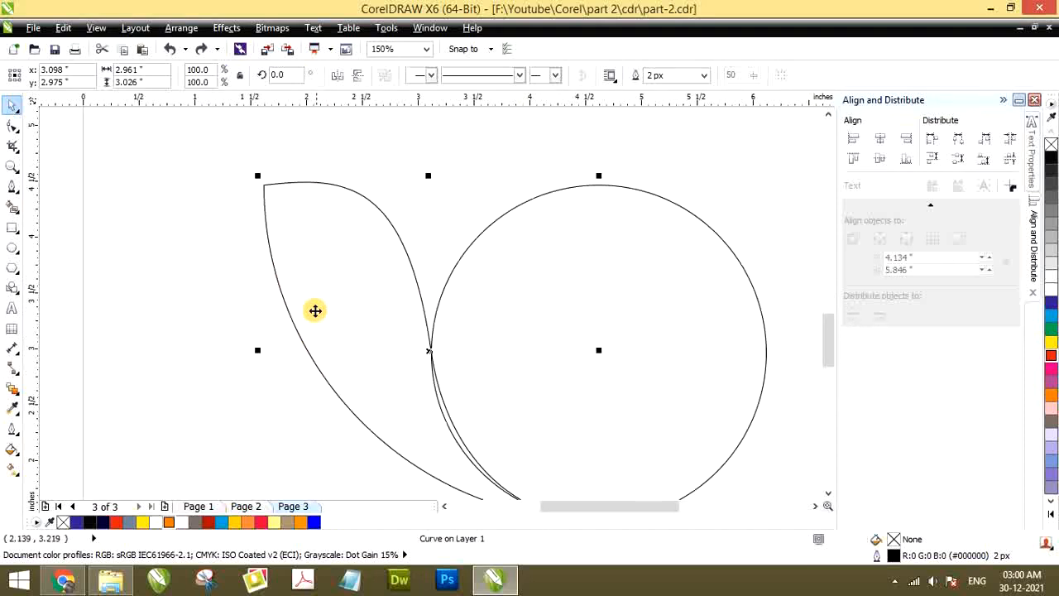
scroll(314, 307, down, 1)
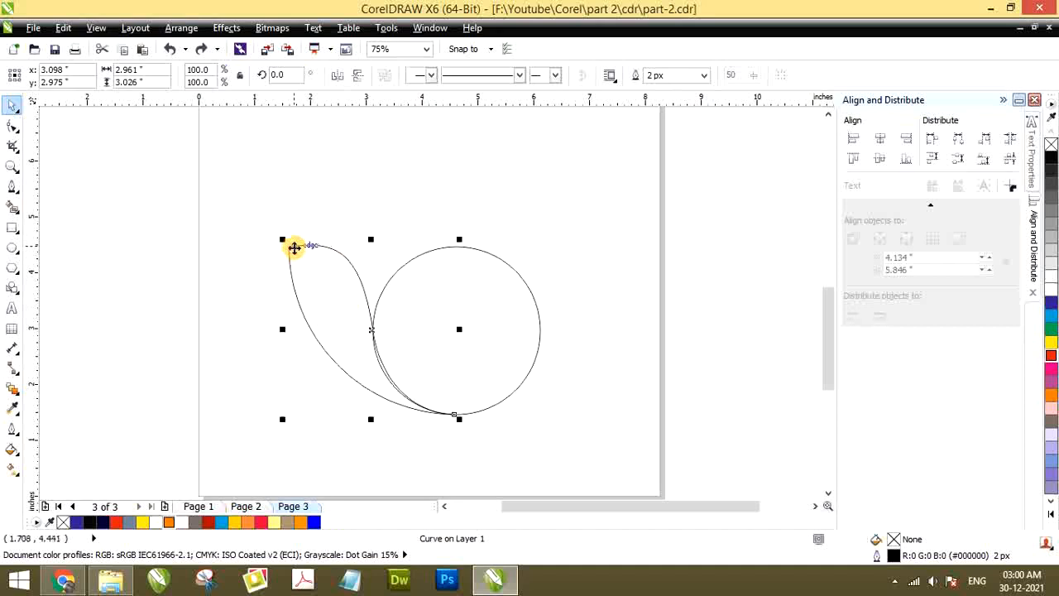
Apply a linear fountain fill to the feather, from orange at the upper tip to yellow at the lower point
key(g)
drag(298, 246, 444, 417)
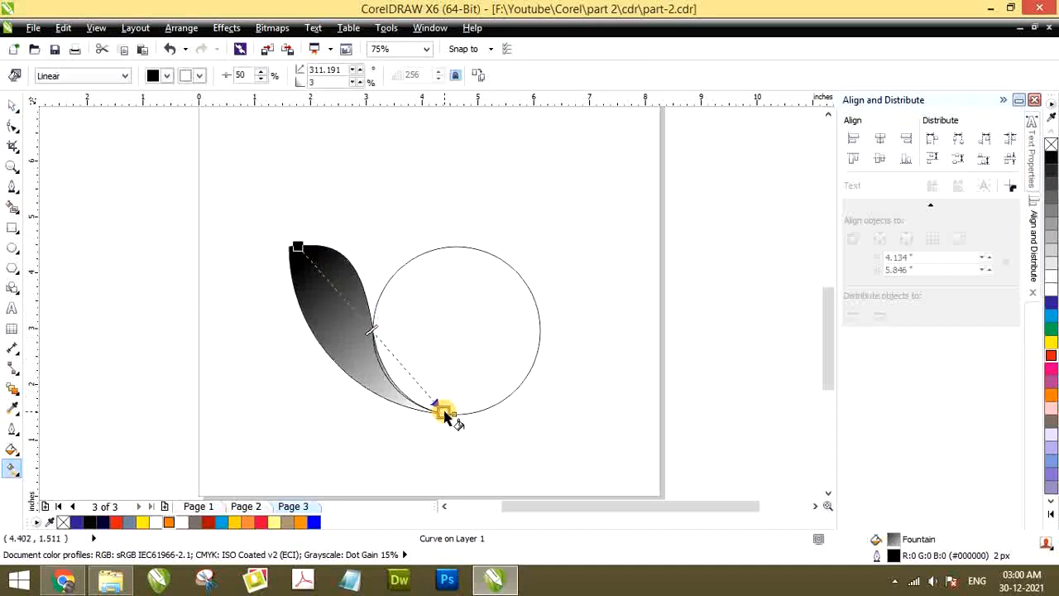
click(298, 247)
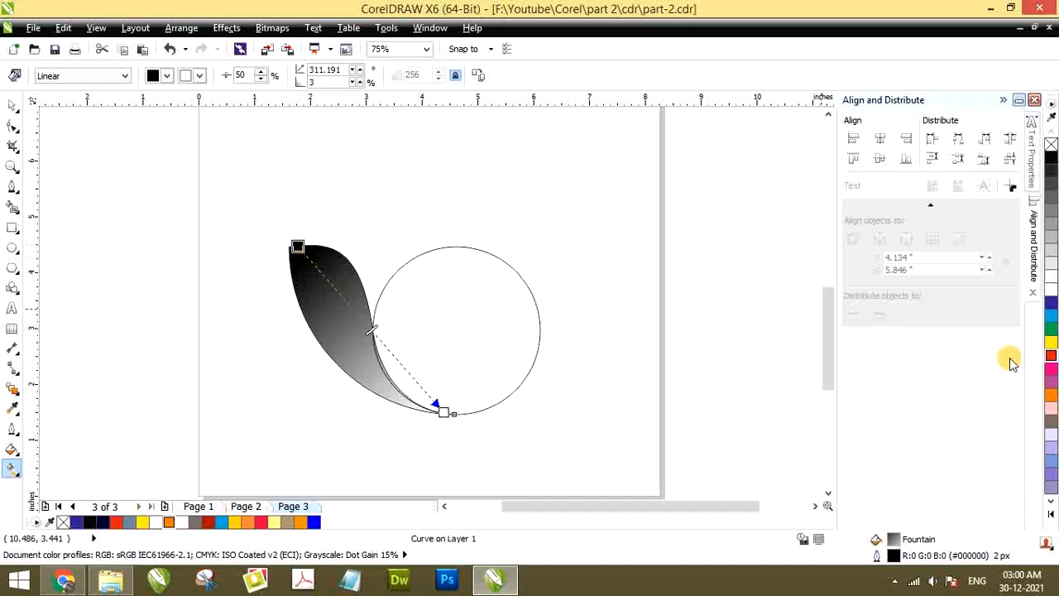
click(1051, 394)
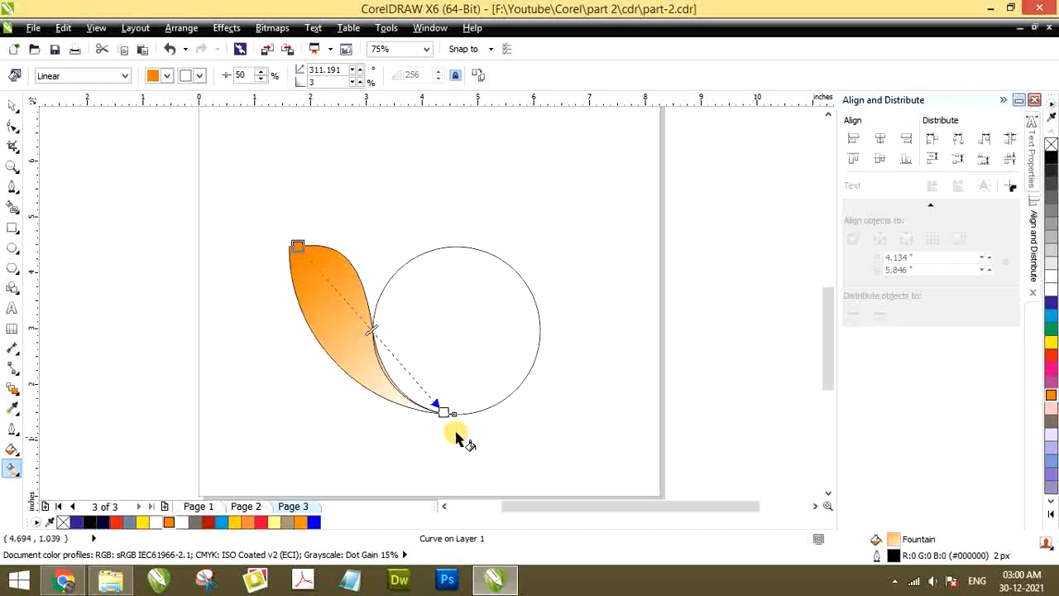
click(443, 412)
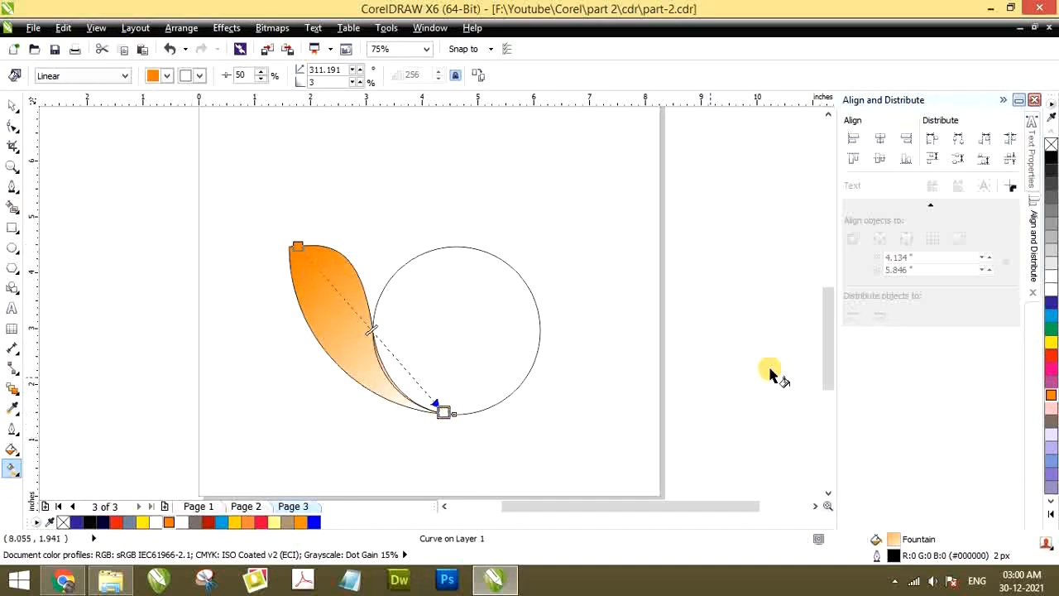
click(1052, 345)
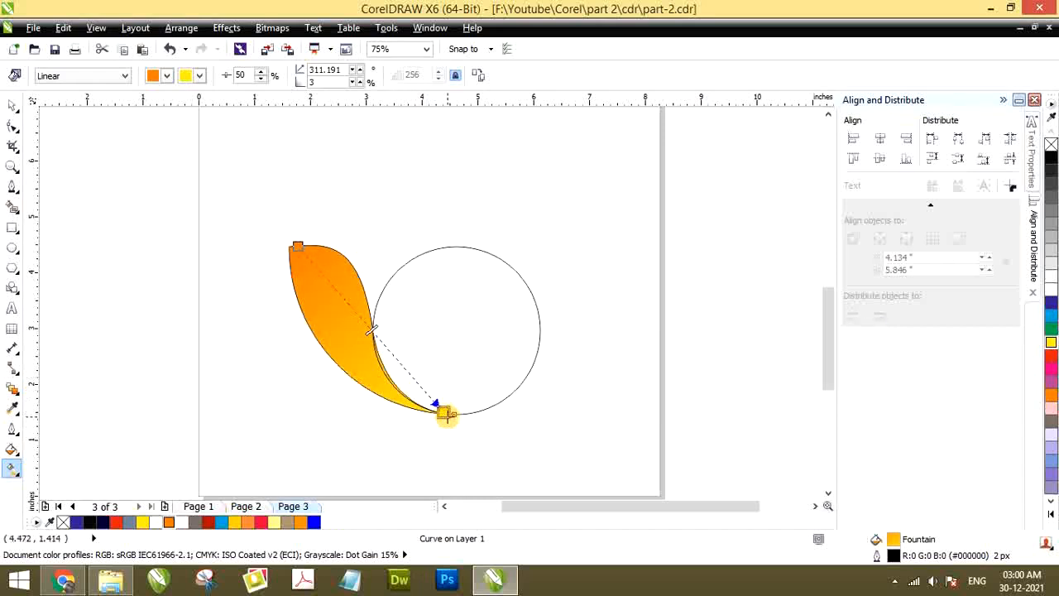
drag(446, 416, 453, 414)
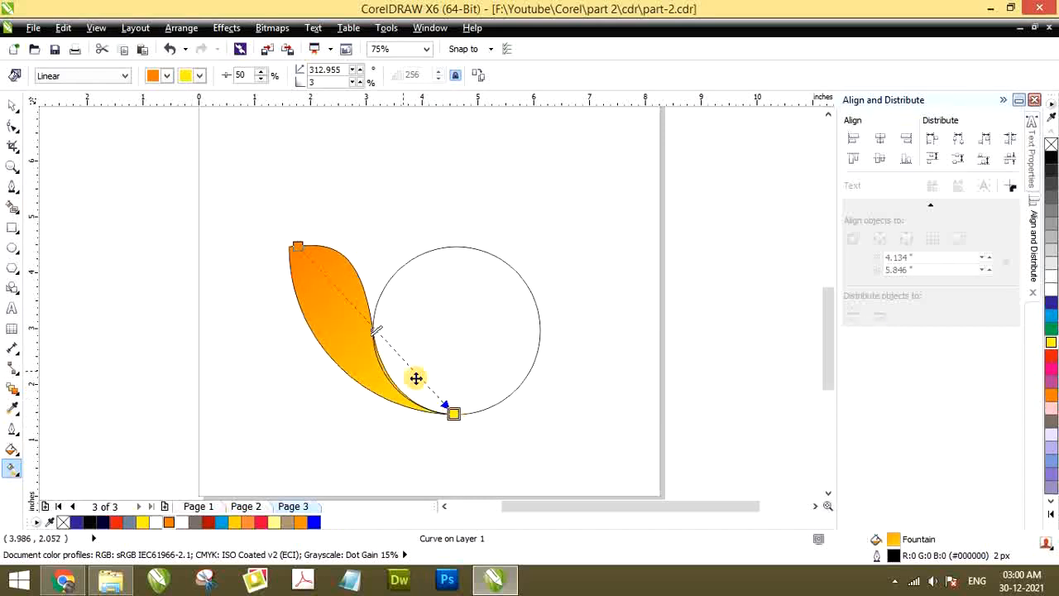
Place the feather's rotation centre at the circle's centre and rotate a copy about 15 degrees clockwise, keeping the original
click(11, 106)
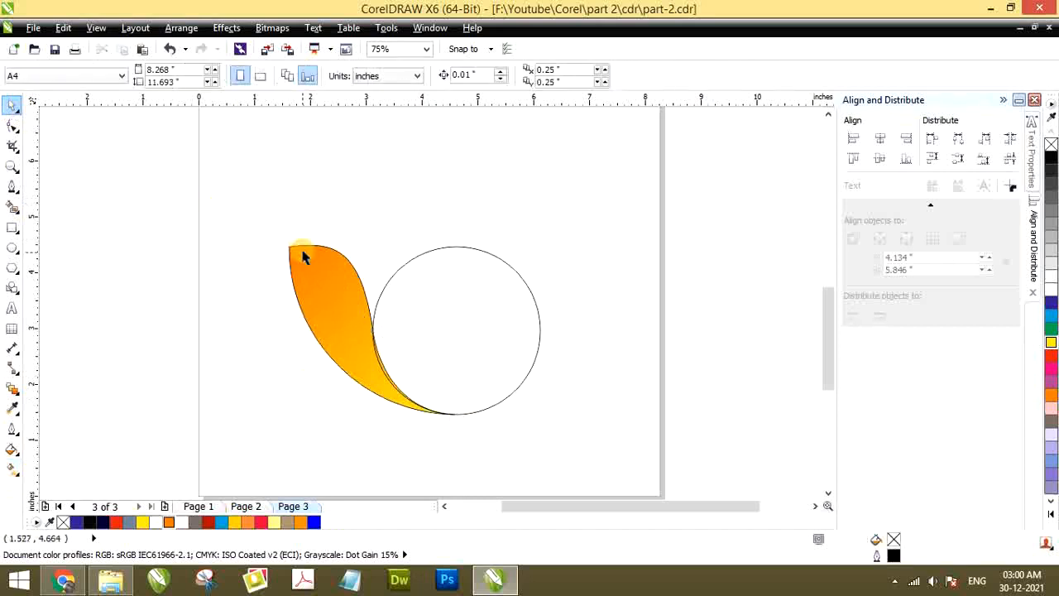
click(318, 271)
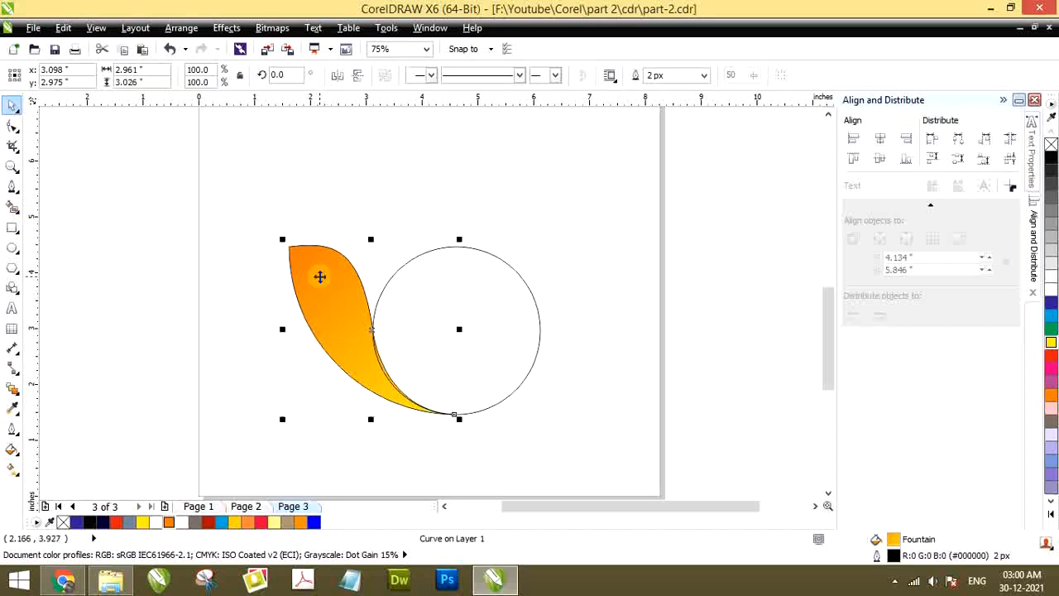
click(319, 276)
scroll(379, 331, up, 7)
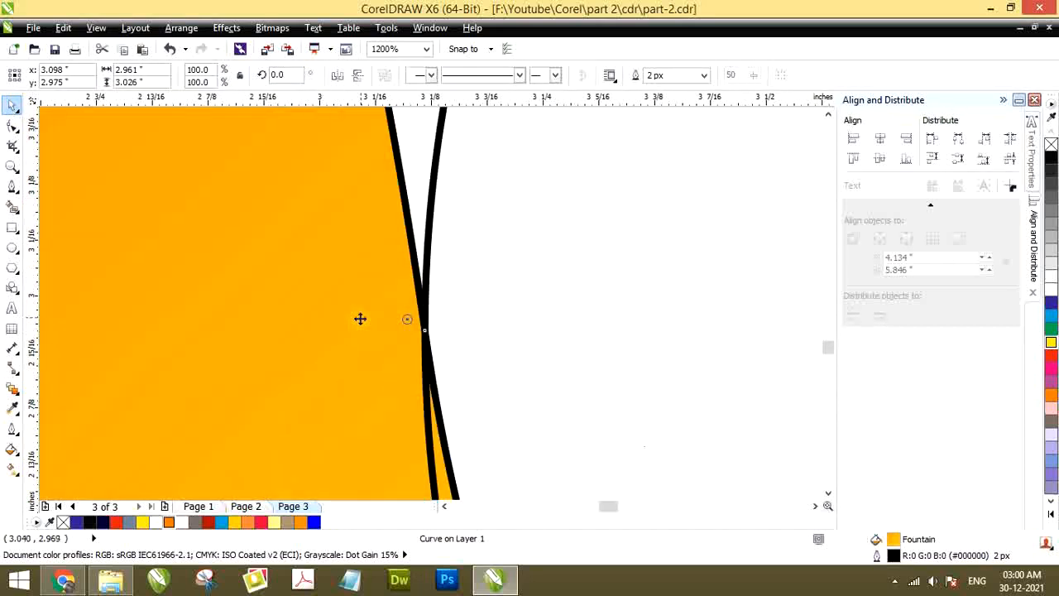
scroll(389, 318, down, 7)
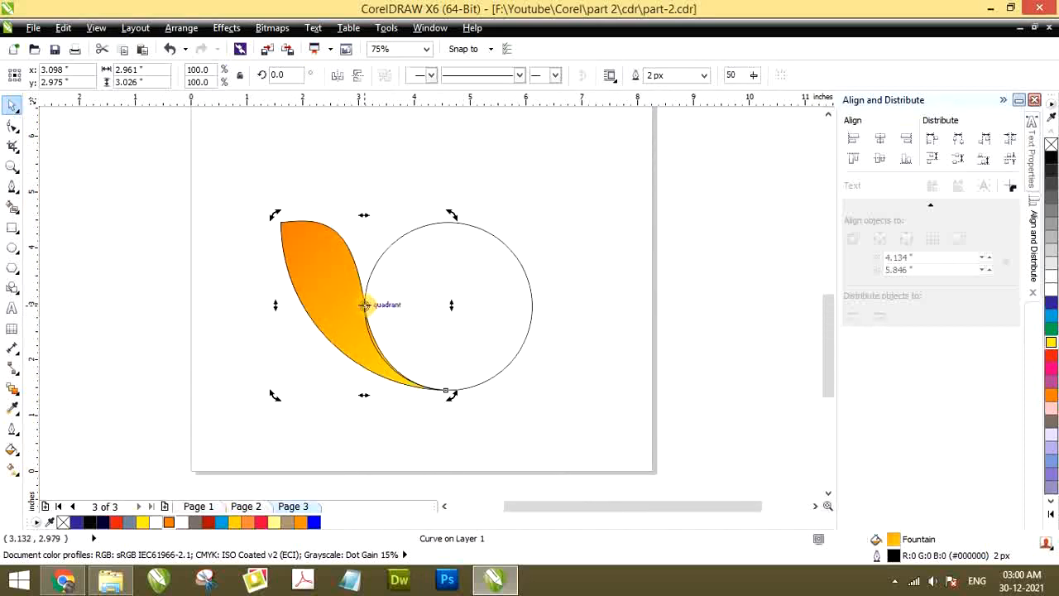
drag(365, 305, 447, 304)
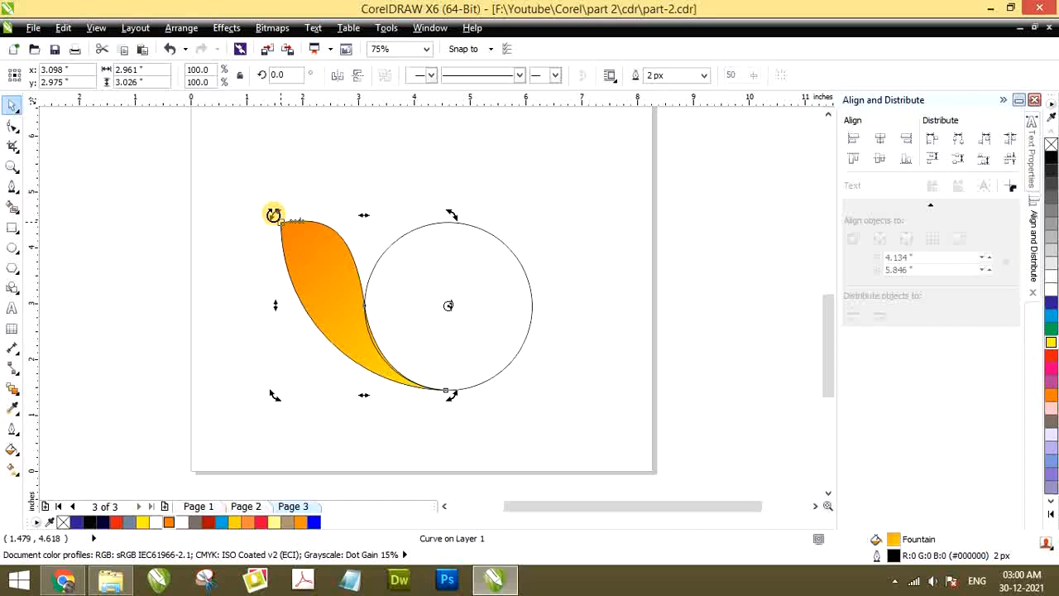
drag(280, 219, 330, 192)
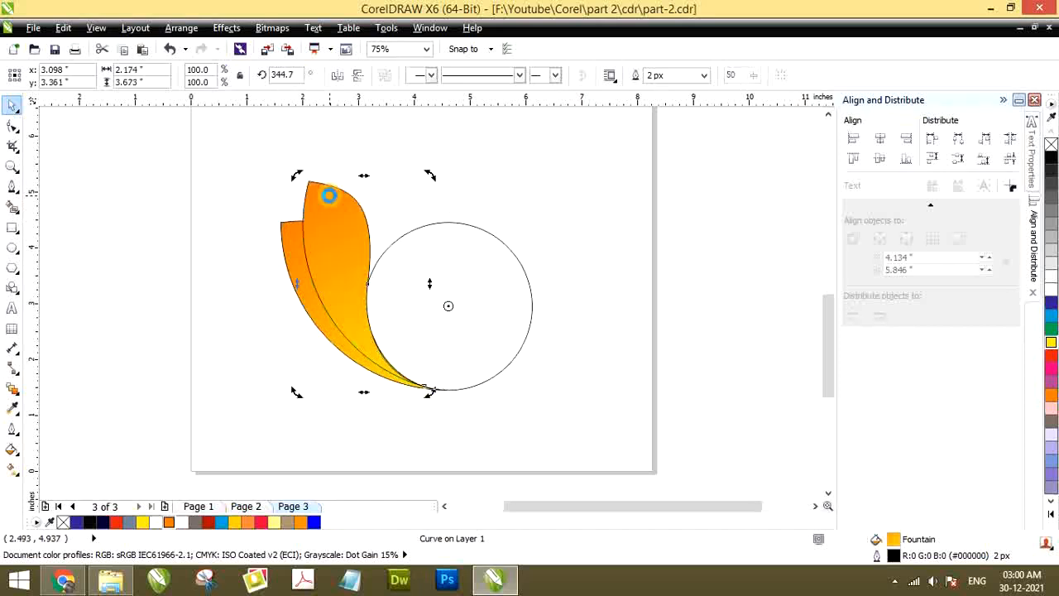
Repeat the rotated copy around the circle to build a fan of eight feathers
key(ctrl+r)
key(ctrl+r)
key(ctrl+r)
key(ctrl+r)
key(ctrl+r)
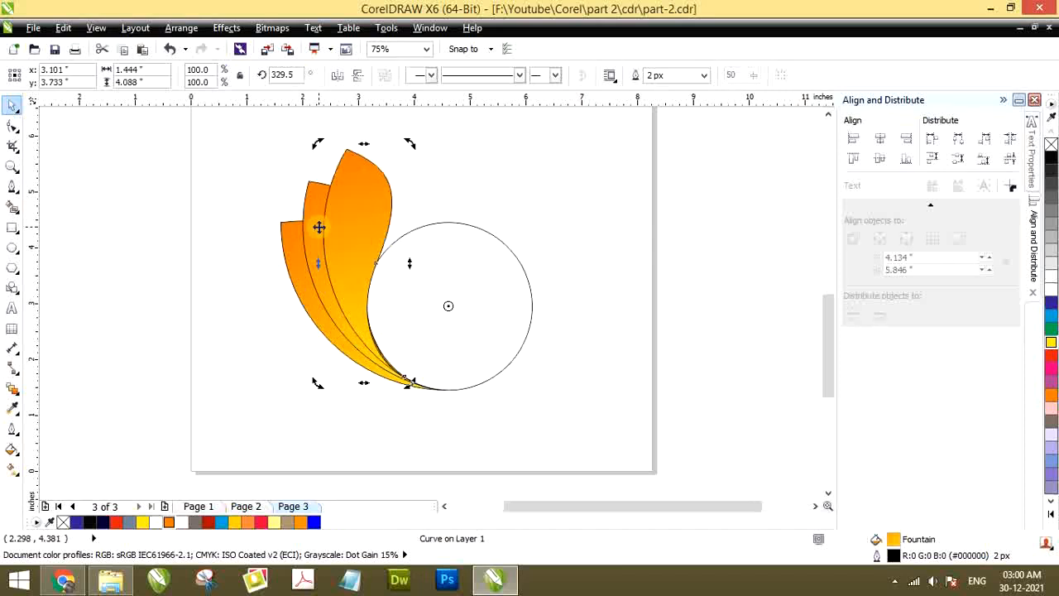
key(ctrl+r)
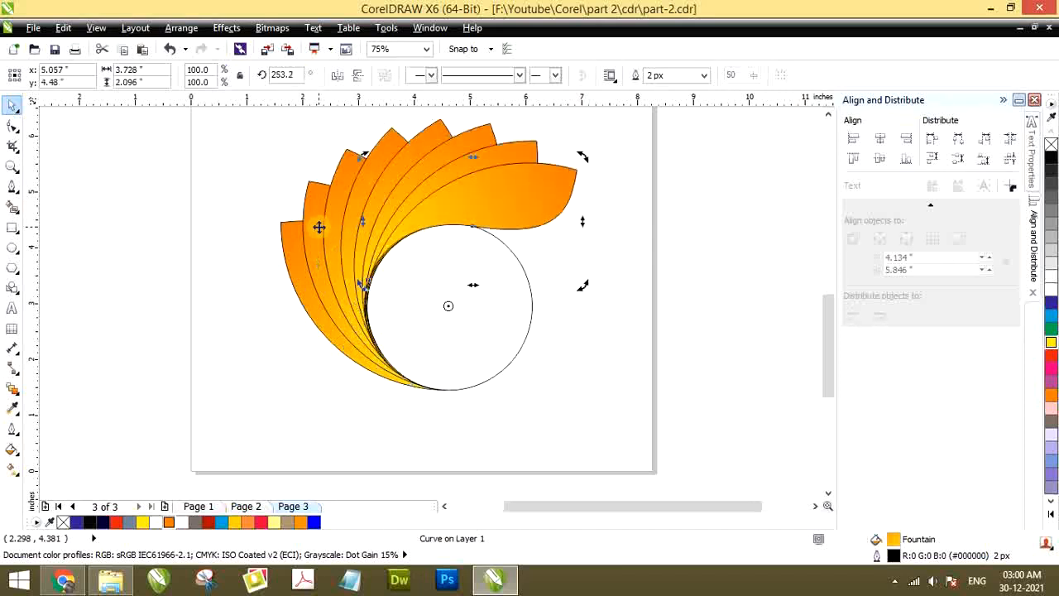
Delete the guide circle inside the feather fan and compare the selected feathers with the Object 3 sample
click(123, 187)
click(442, 305)
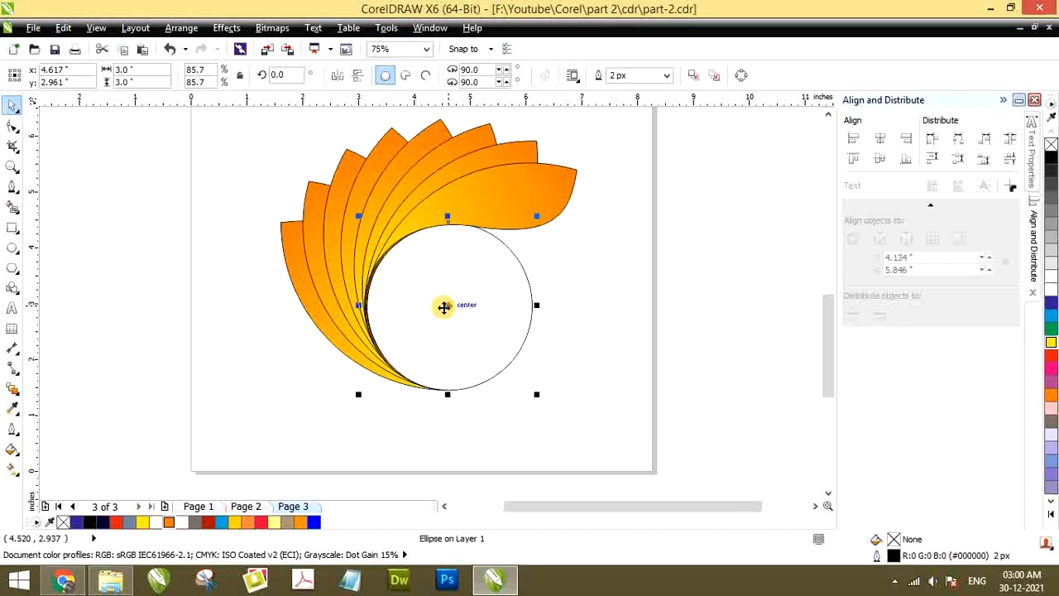
key(Delete)
scroll(336, 296, down, 2)
drag(190, 188, 504, 385)
scroll(342, 208, down, 2)
scroll(339, 192, up, 2)
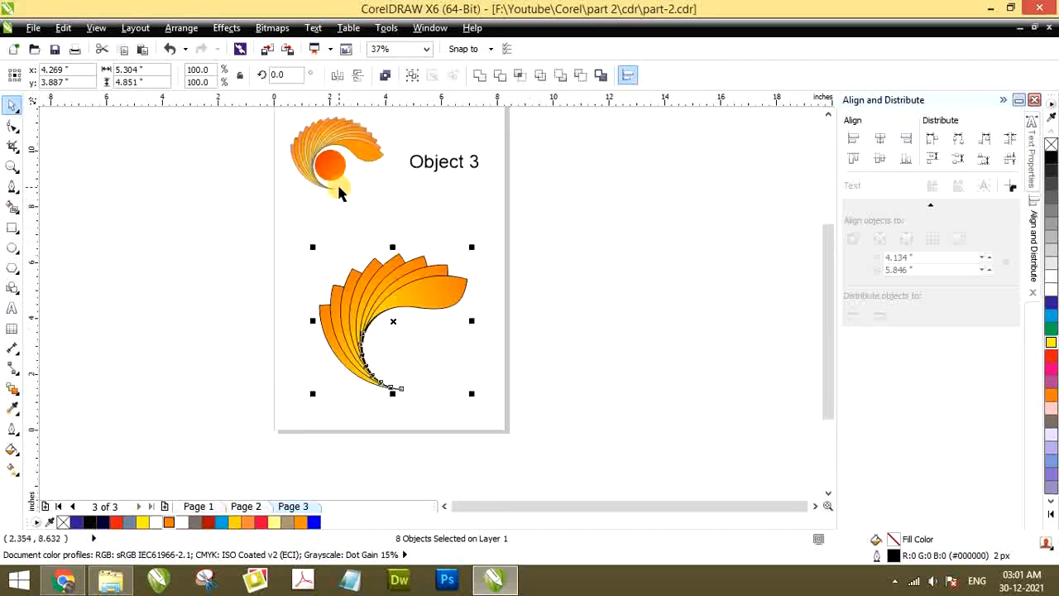
click(322, 236)
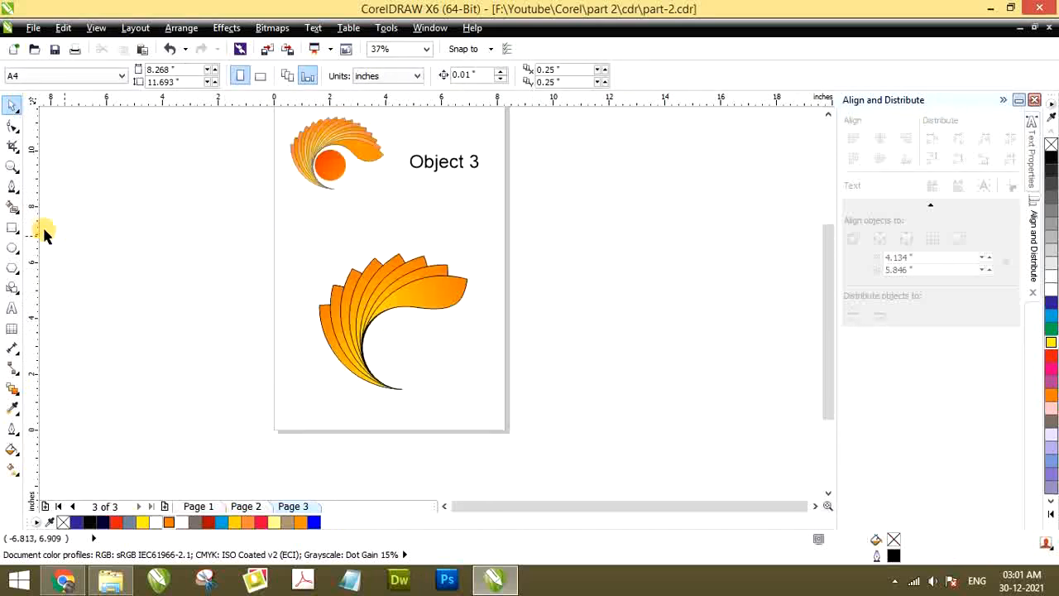
Draw a circle about 1.9 inches in diameter and place it inside the curve of the feather swirl
click(12, 247)
scroll(376, 331, up, 2)
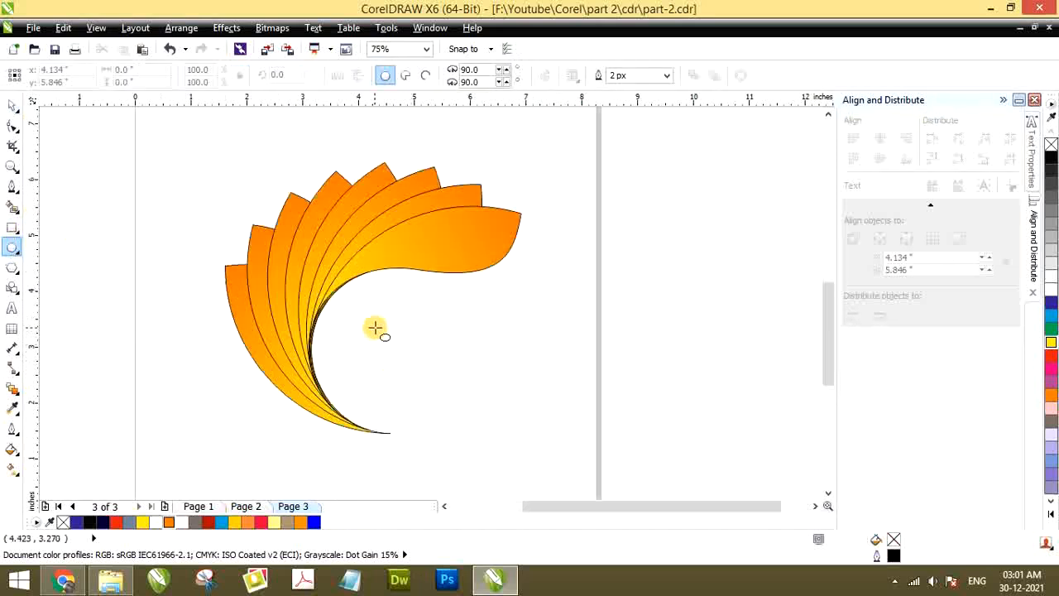
drag(373, 327, 480, 427)
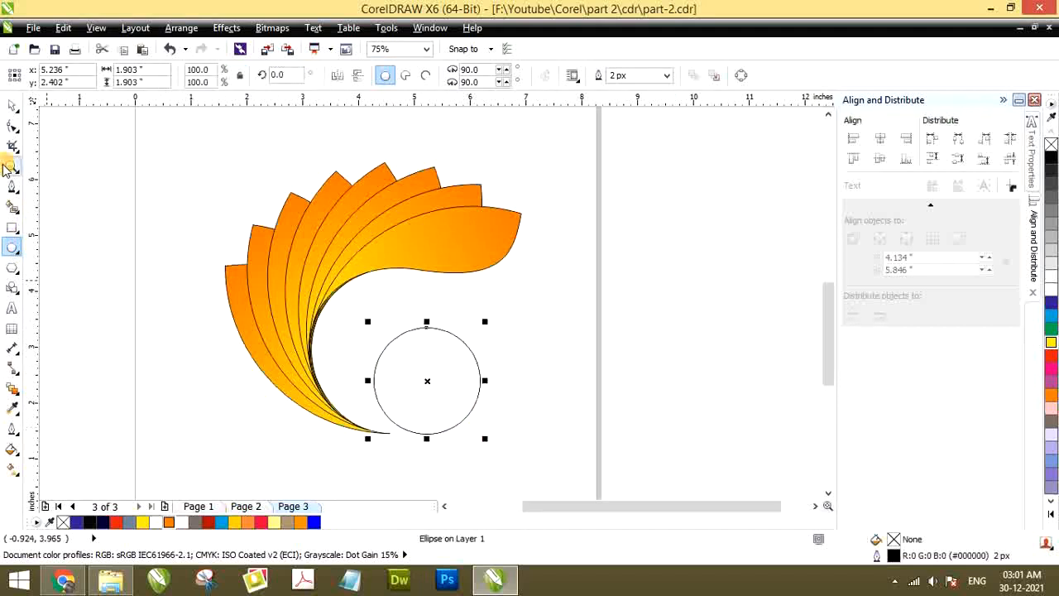
click(12, 106)
drag(427, 381, 385, 371)
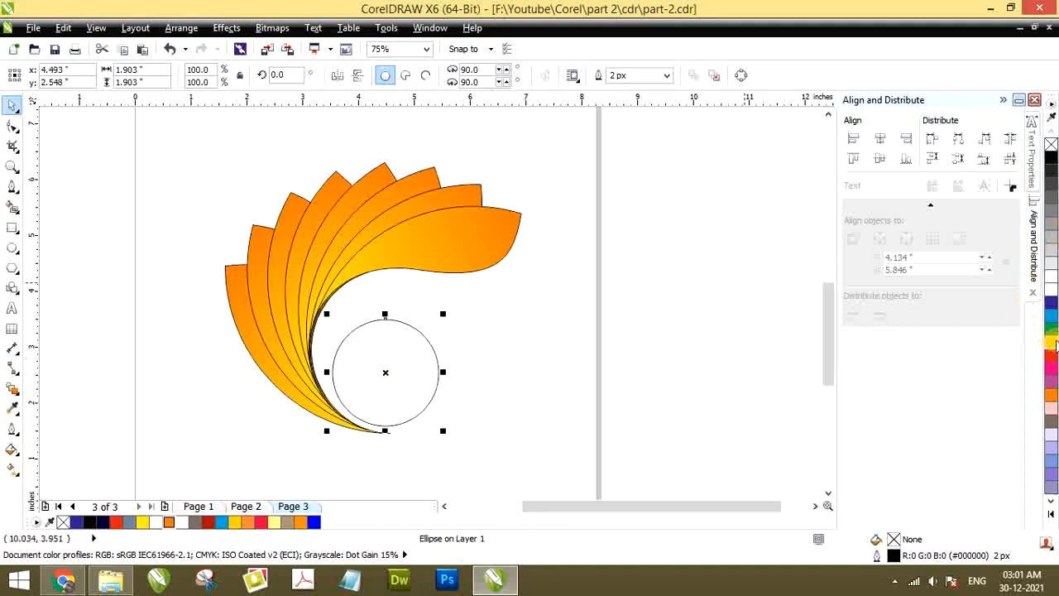
Fill the circle inside the feather swirl with red (C:0 M:100 Y:100 K:0)
click(1052, 395)
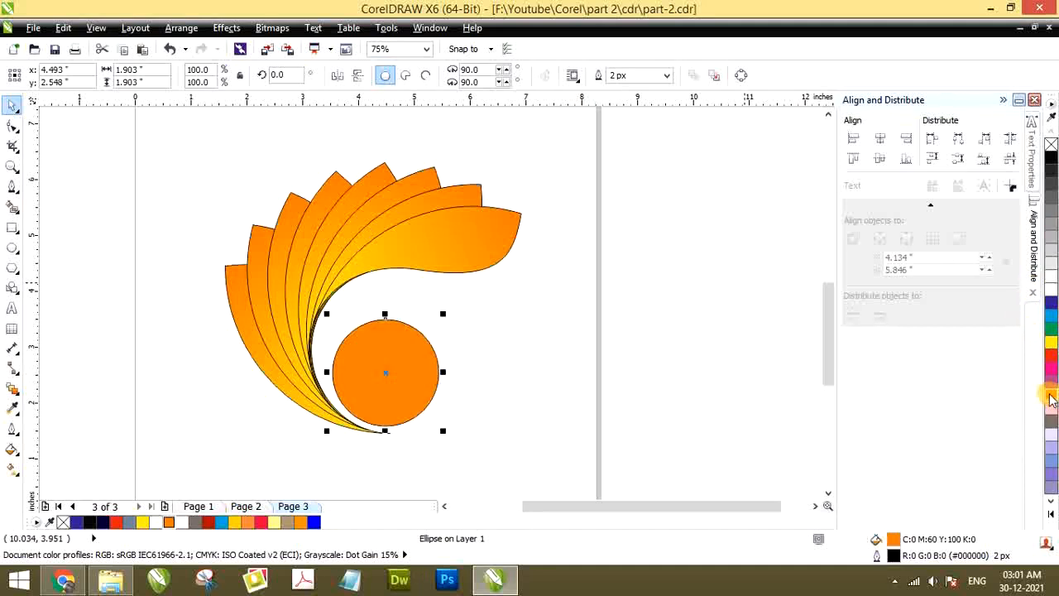
click(460, 332)
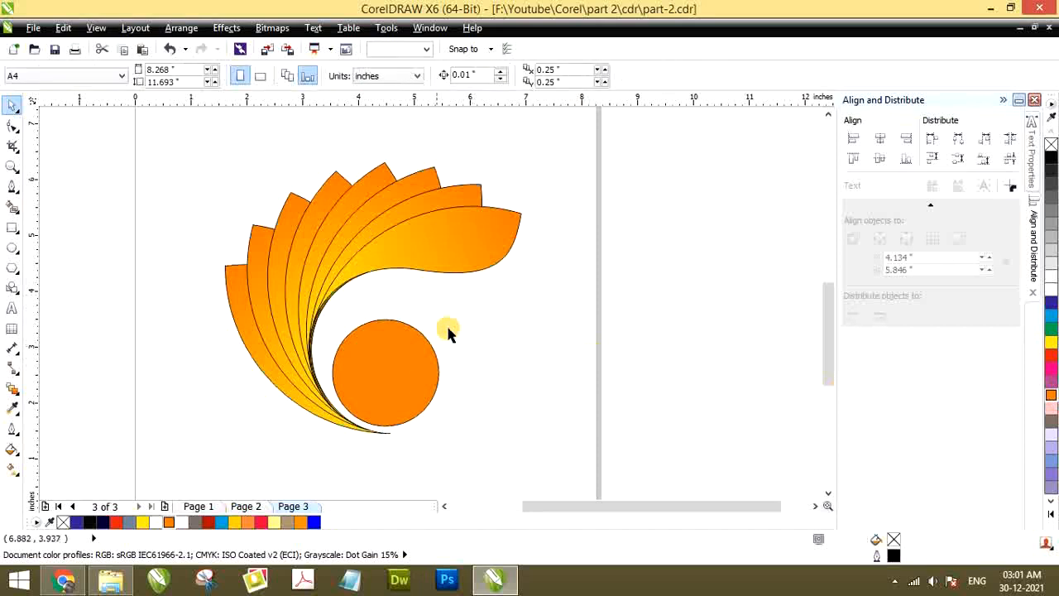
click(411, 355)
click(1052, 357)
click(492, 376)
Select all eight feathers without the circle and remove their outlines
scroll(422, 242, down, 2)
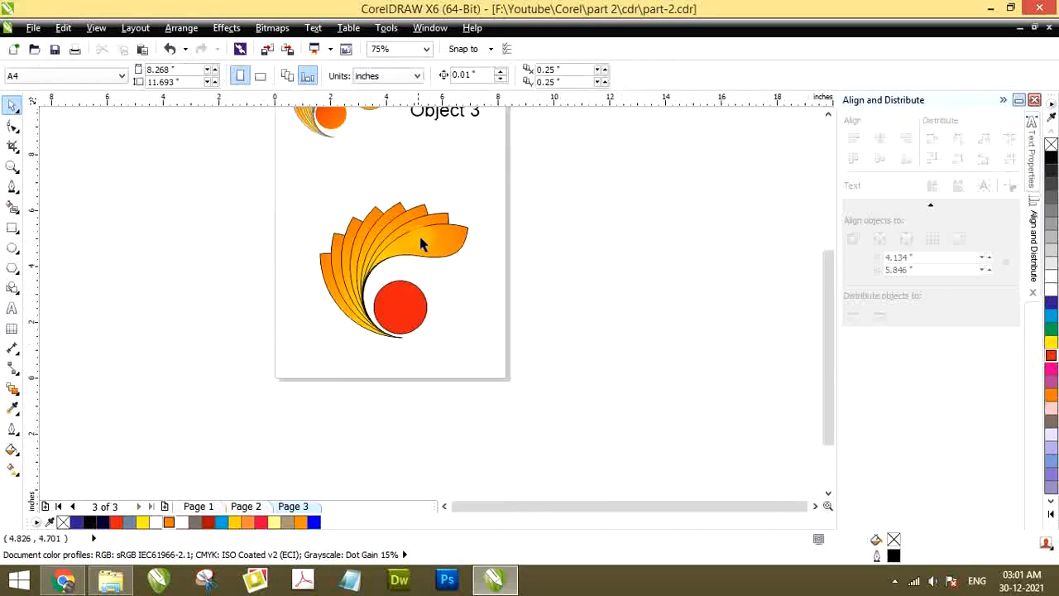
drag(256, 177, 495, 337)
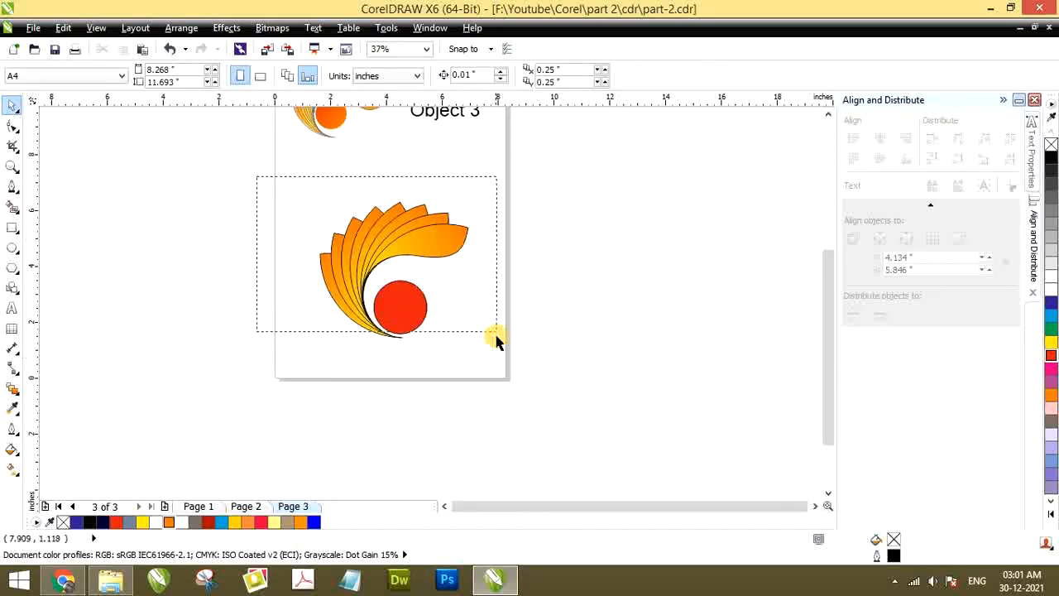
scroll(365, 244, up, 1)
click(467, 229)
shift+click(450, 203)
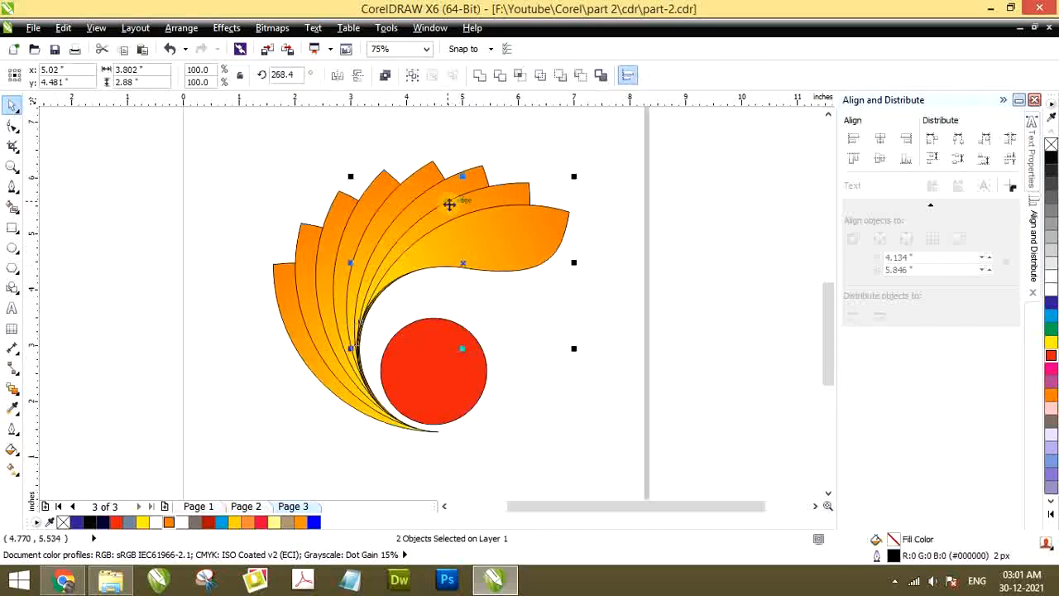
shift+click(419, 205)
shift+click(397, 207)
shift+click(331, 234)
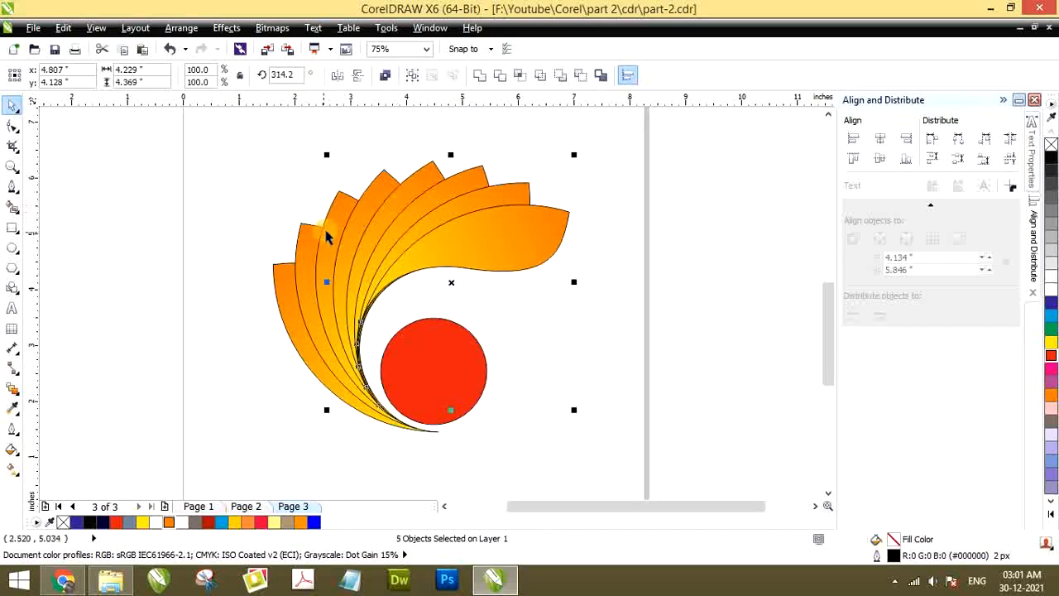
shift+click(304, 251)
shift+click(303, 252)
shift+click(284, 291)
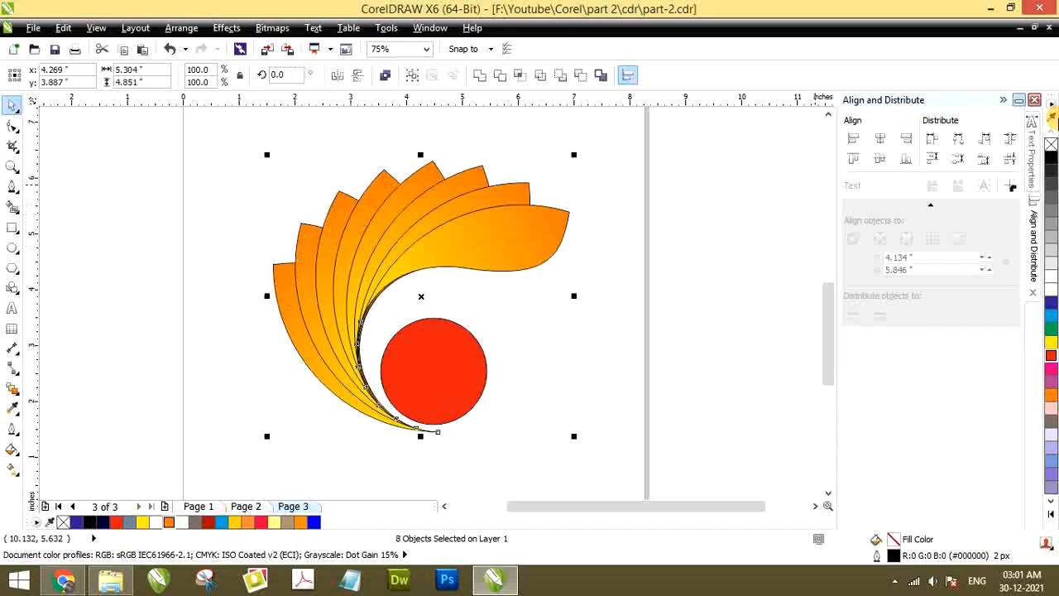
right_click(1053, 164)
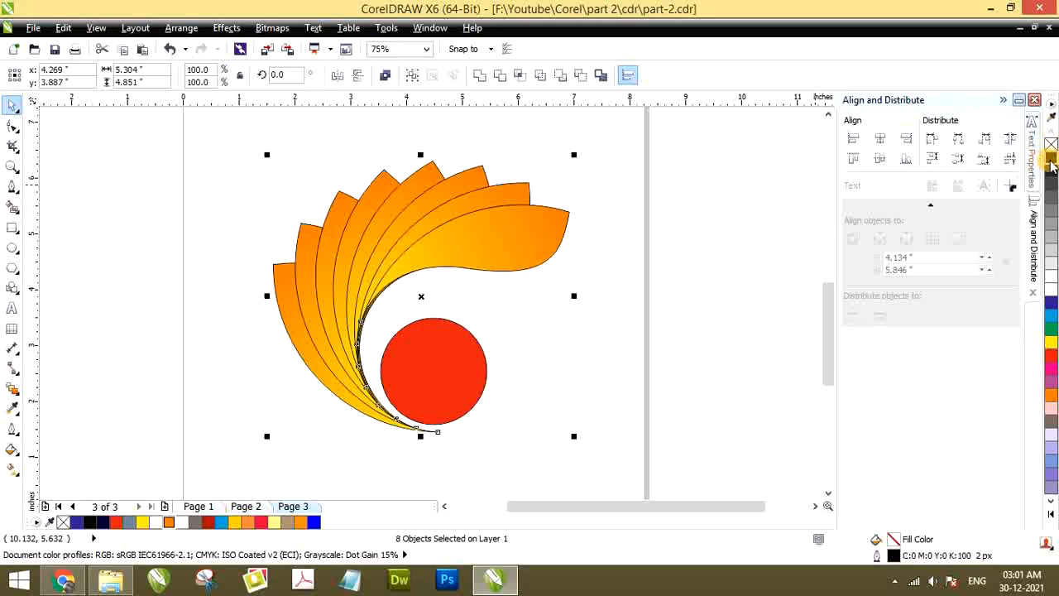
right_click(1052, 145)
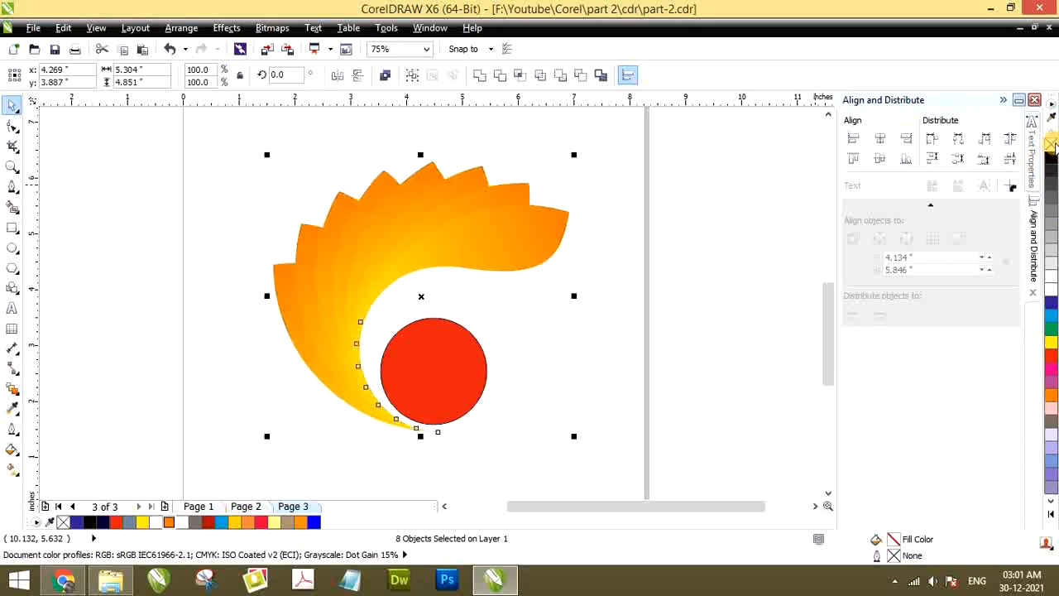
scroll(428, 247, up, 3)
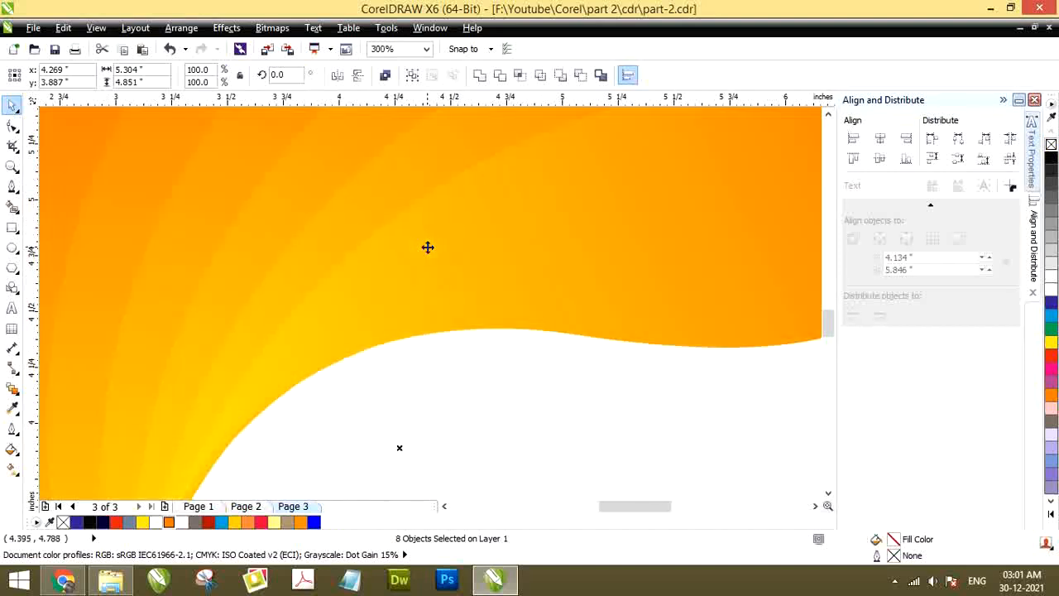
scroll(427, 247, down, 5)
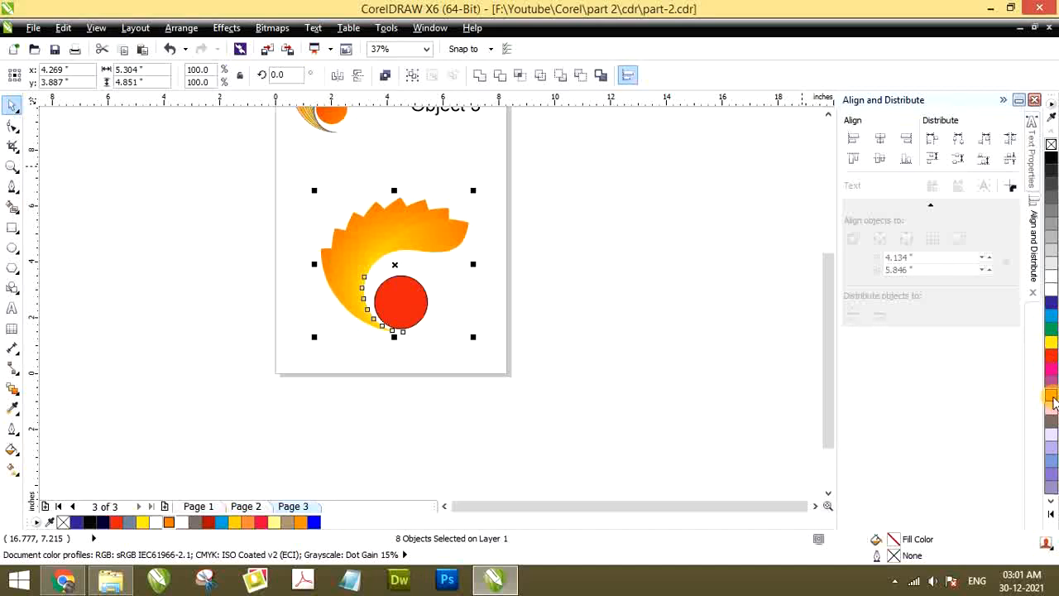
Give the eight feathers a brown hairline outline and check the result up close
drag(1054, 403, 1039, 436)
key(ctrl+z)
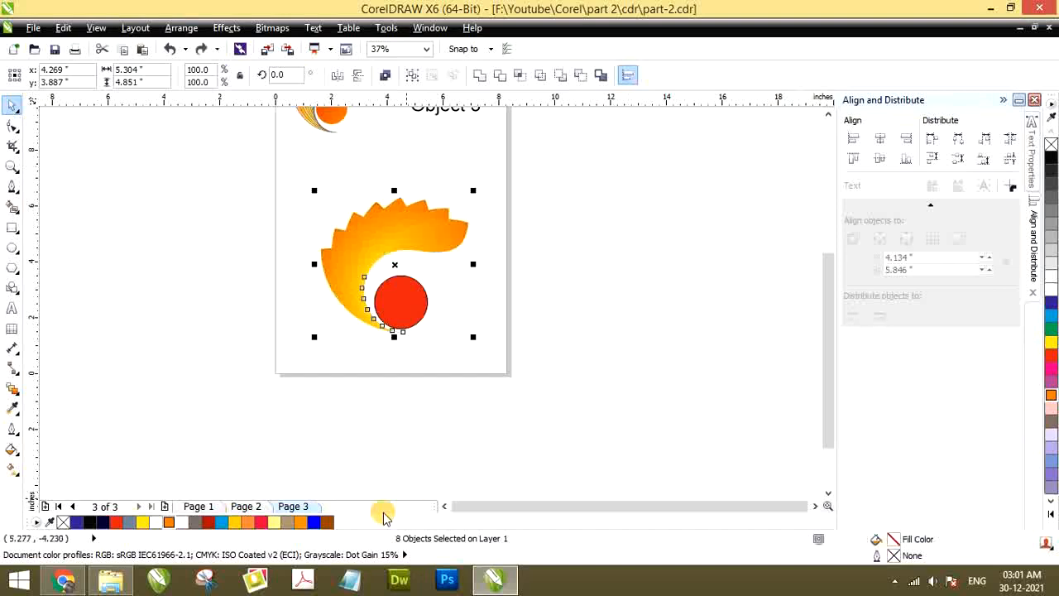
right_click(328, 524)
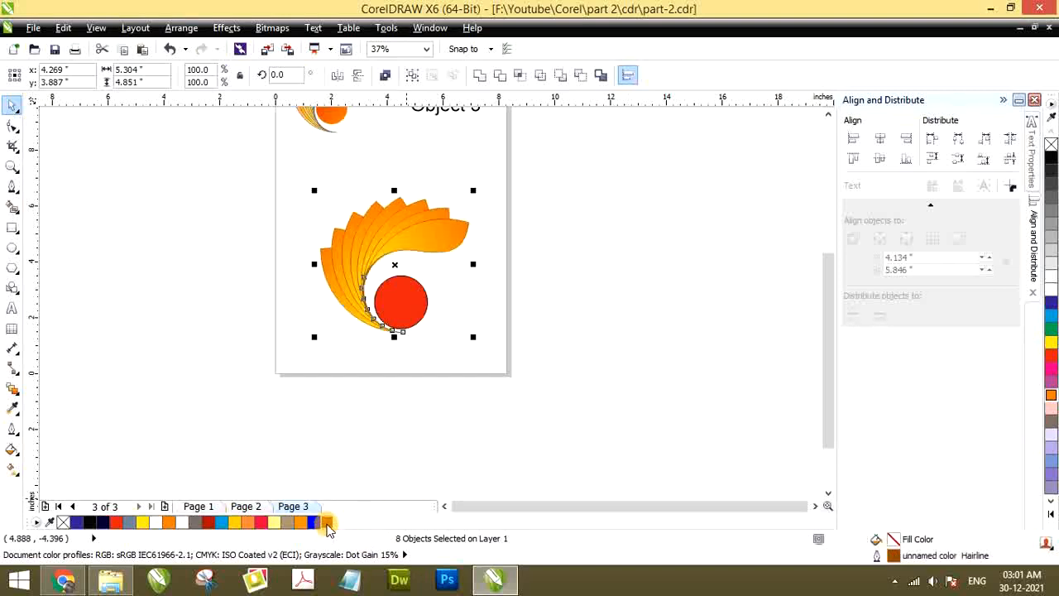
click(259, 287)
scroll(398, 201, up, 1)
scroll(364, 244, up, 2)
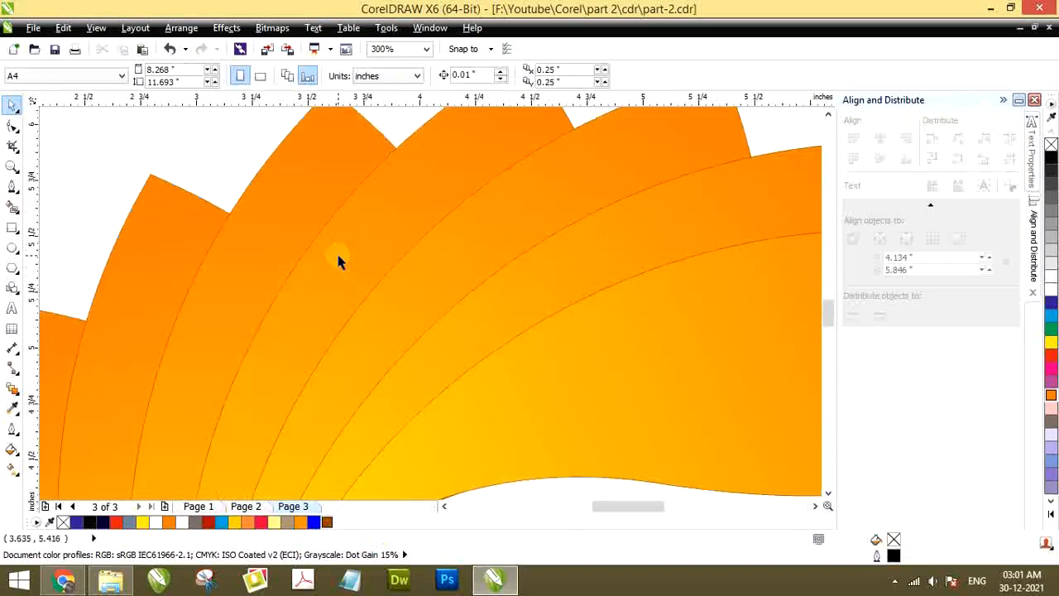
scroll(406, 220, down, 2)
scroll(370, 327, up, 2)
scroll(369, 339, down, 2)
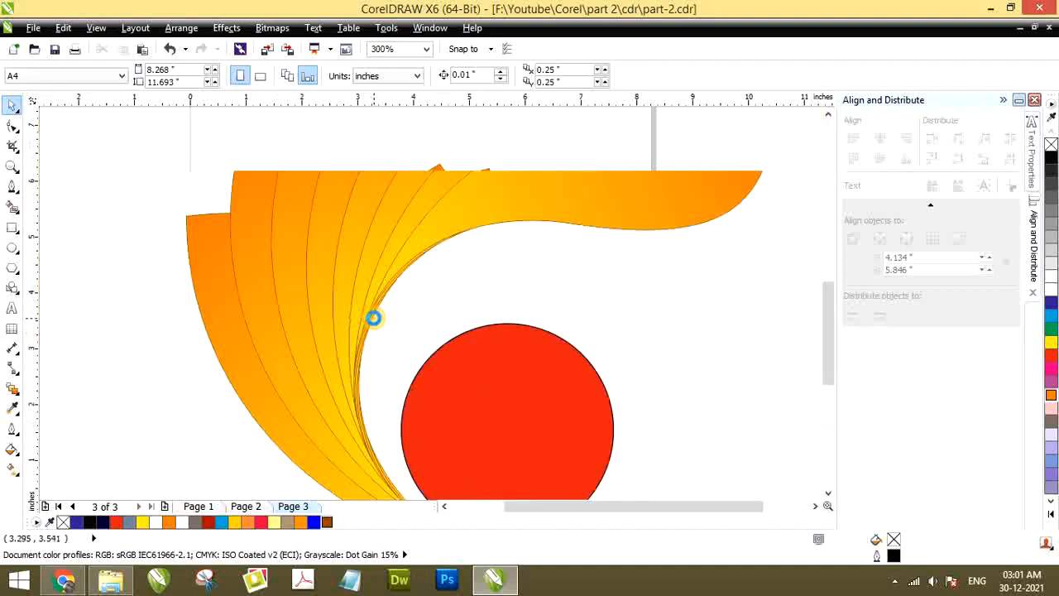
Shift the red circle slightly up and towards the swirl's inner curve, centred at about x 4.42, y 2.60 inches
click(405, 373)
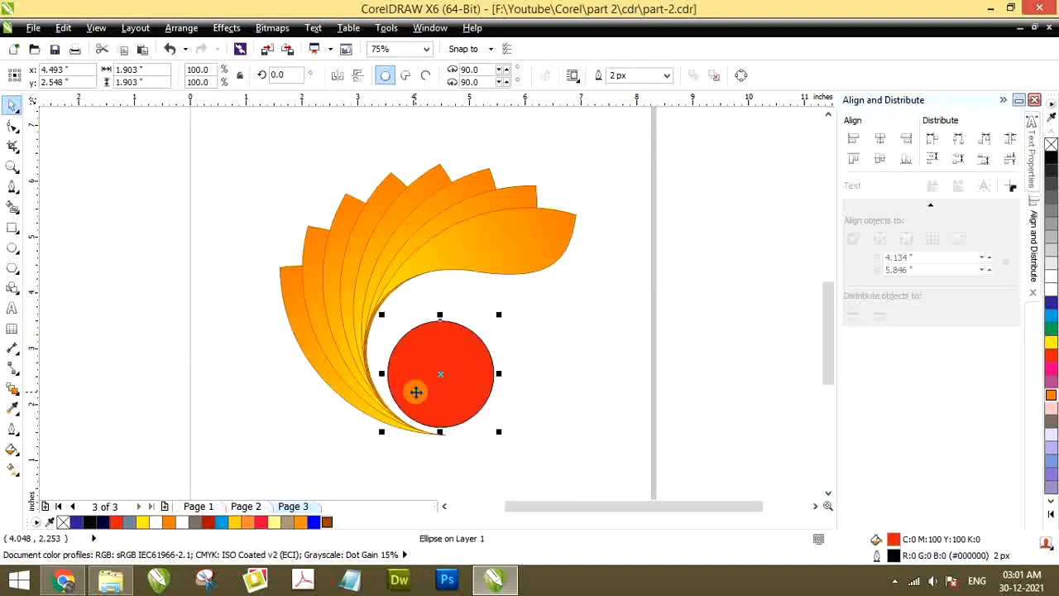
drag(416, 392, 412, 388)
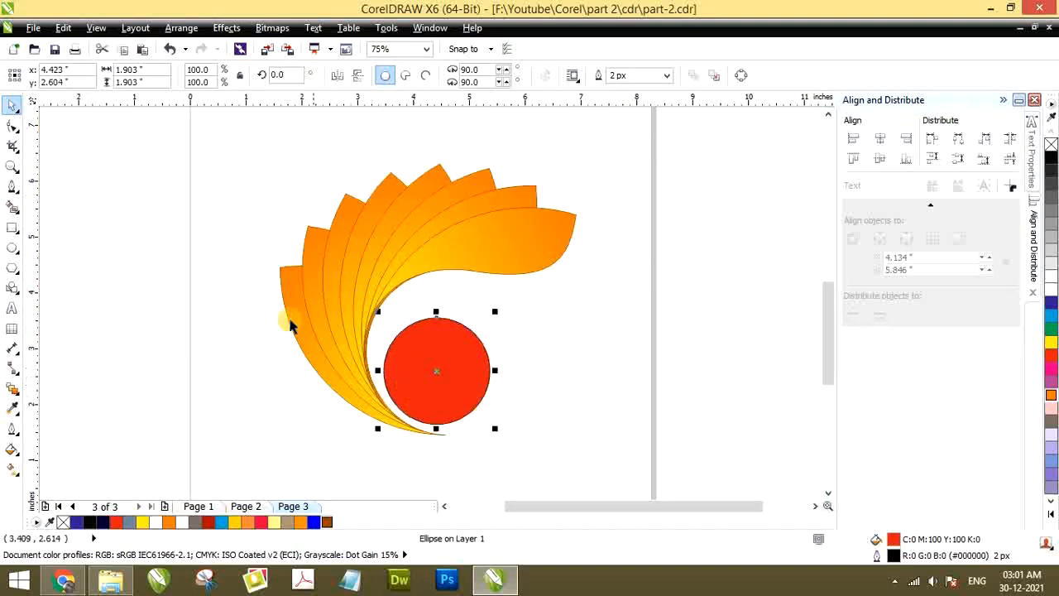
click(167, 320)
Move the red circle out of the swirl to the page's lower-left corner, centred at about x 0.95, y 1.35 inches
scroll(378, 219, down, 1)
scroll(431, 305, up, 1)
drag(391, 285, 158, 355)
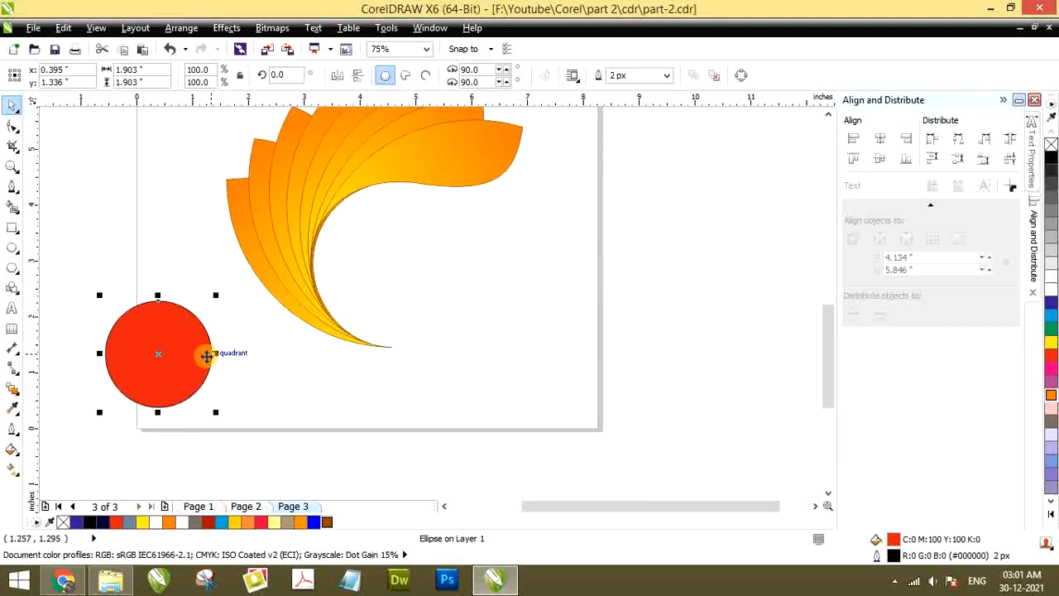
key(ctrl+z)
scroll(451, 315, down, 2)
click(420, 256)
scroll(434, 298, up, 1)
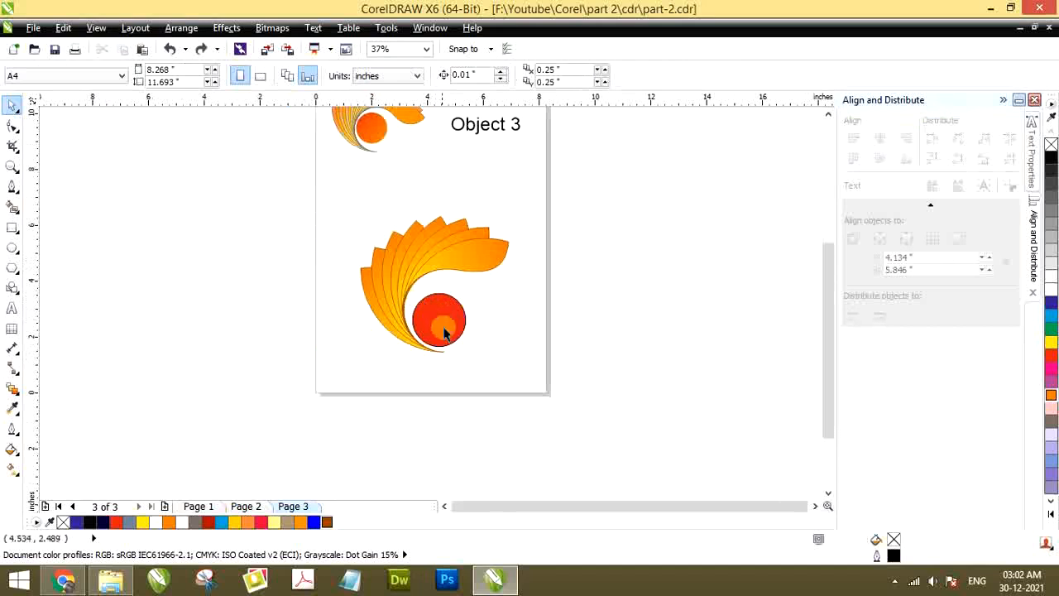
scroll(444, 332, up, 1)
drag(438, 325, 241, 327)
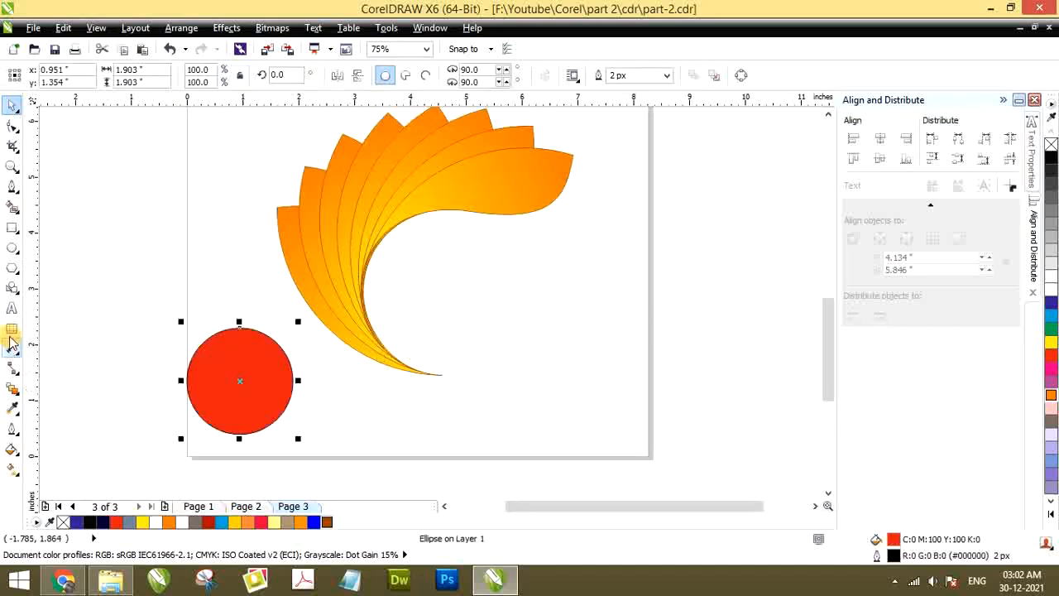
Add the artistic text "Learning Pristine" inside the swirl's curve, with each word on its own line
click(12, 308)
click(429, 283)
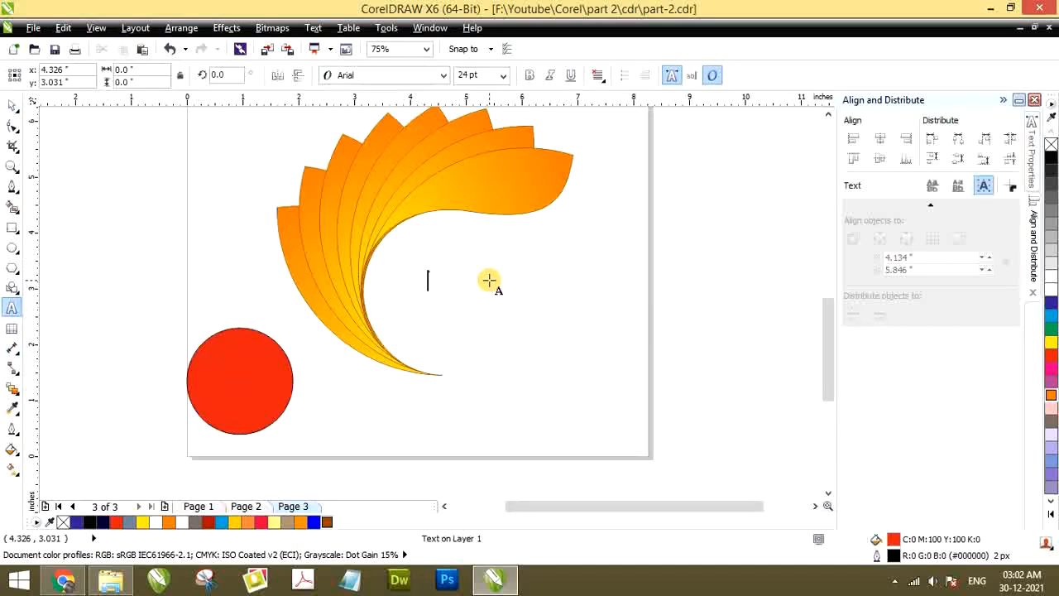
text(4)
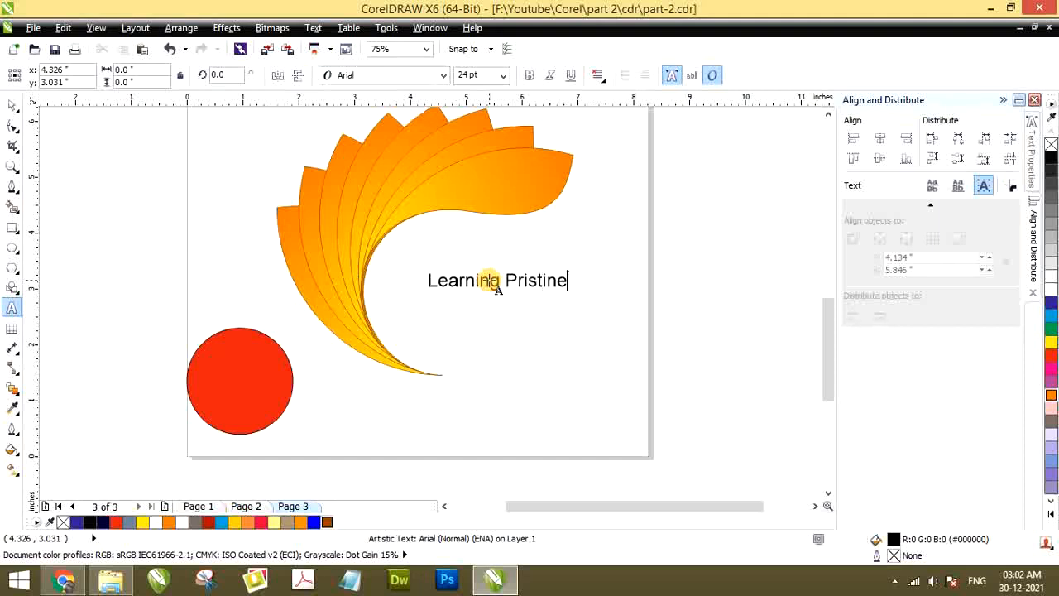
click(512, 281)
key(Return)
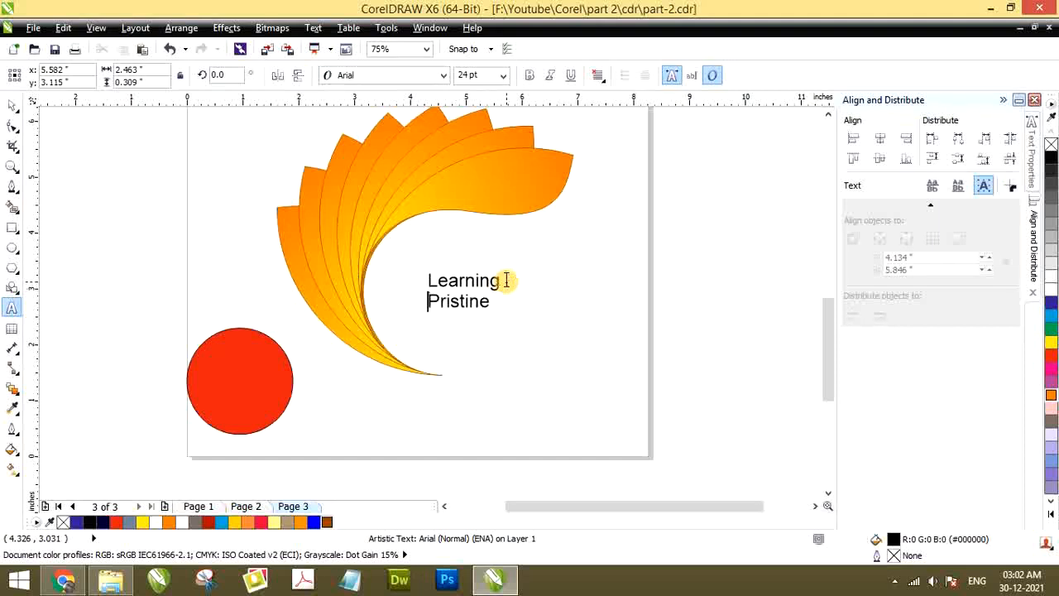
Try the Arimo font and Museo 700 on the "Learning Pristine" text
click(12, 110)
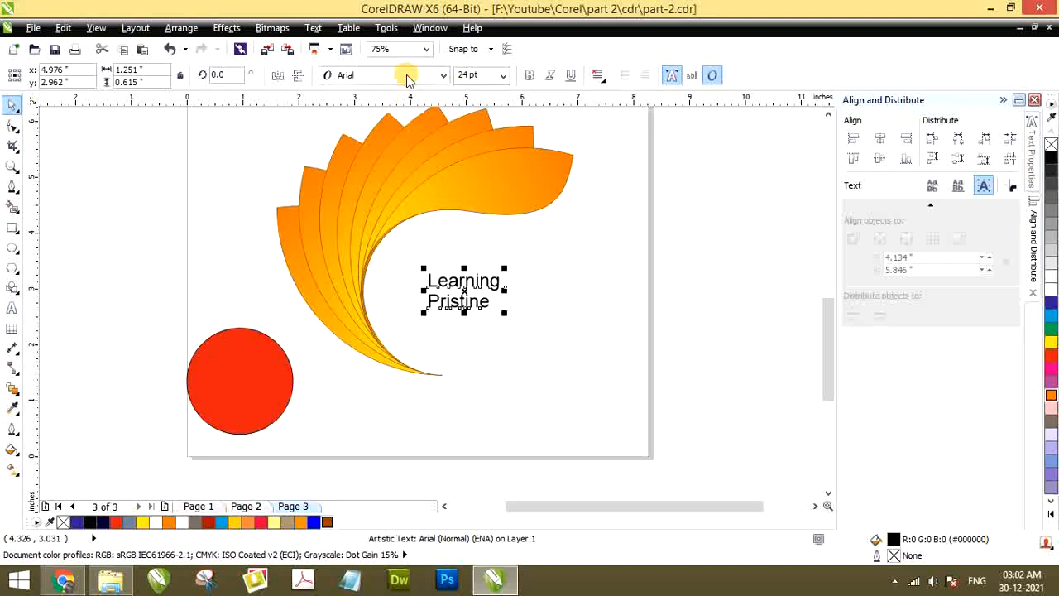
click(403, 75)
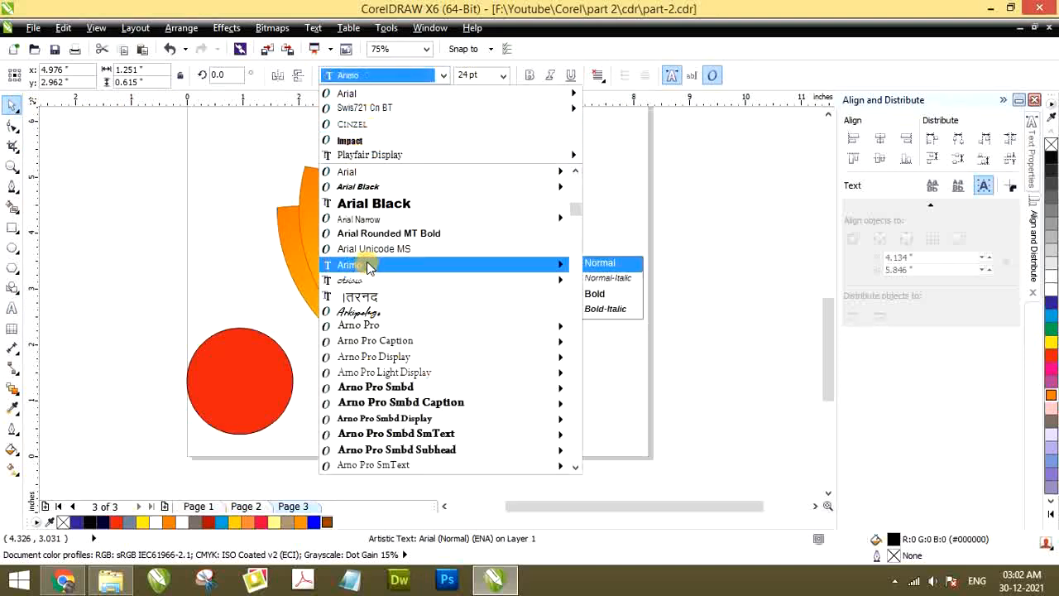
click(364, 265)
click(380, 76)
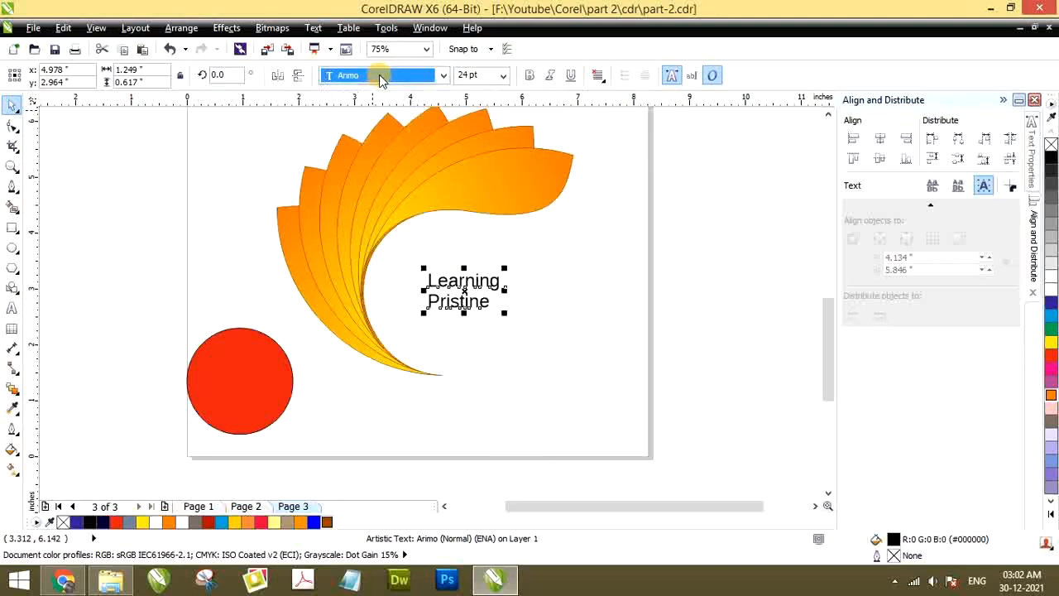
text(Muse)
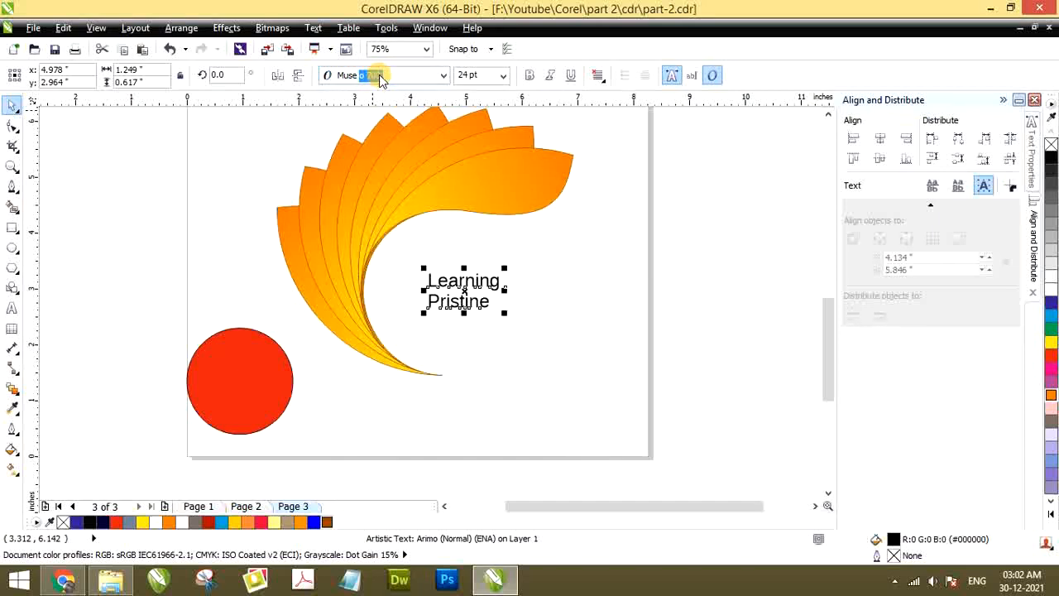
key(Return)
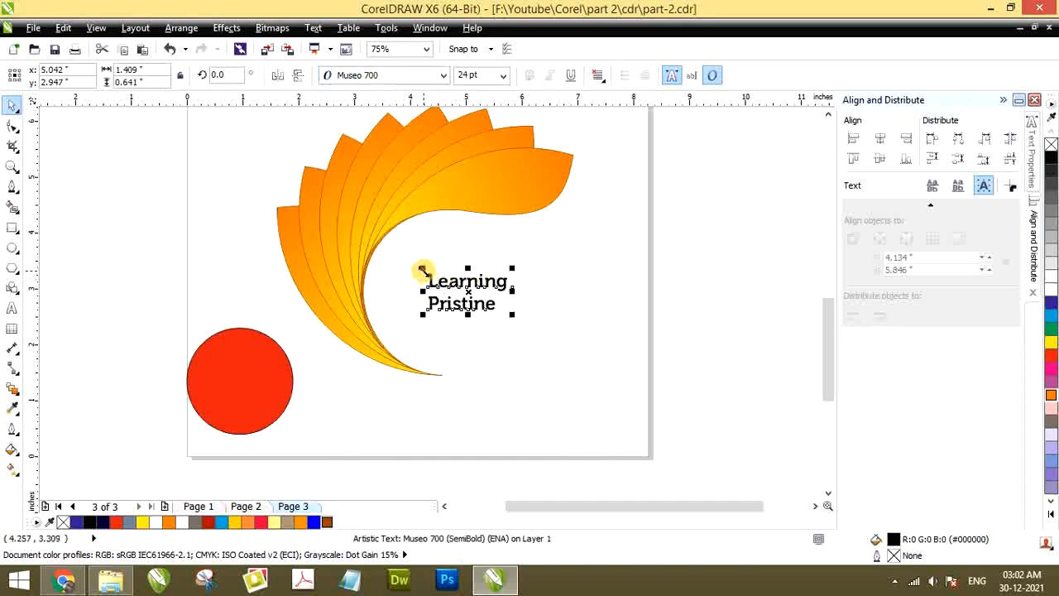
Set the text's font to Impact and enlarge it to about 60 pt within the swirl
drag(422, 270, 394, 246)
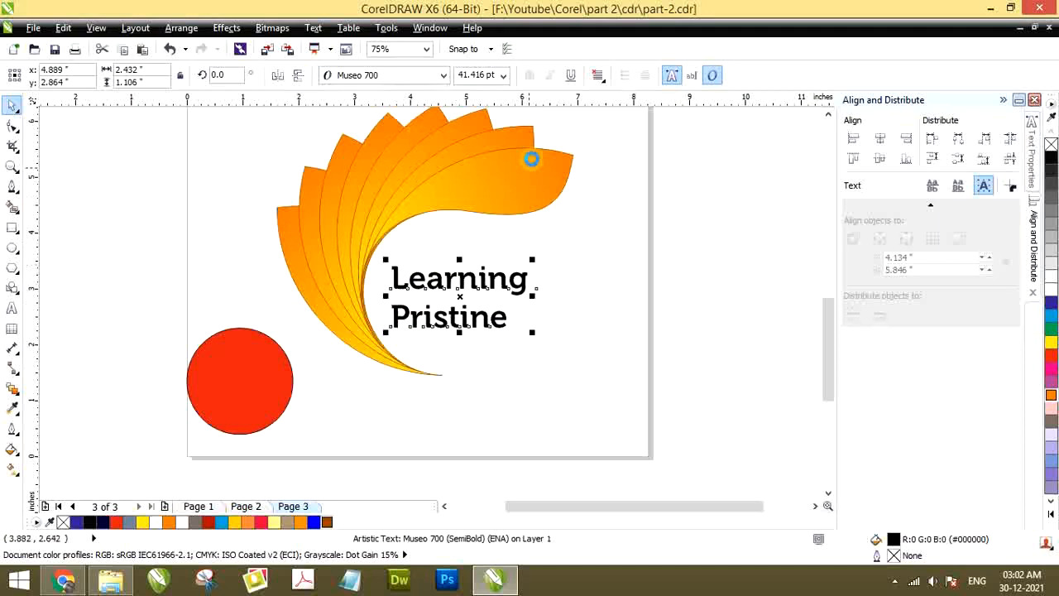
click(395, 76)
click(395, 75)
text(I)
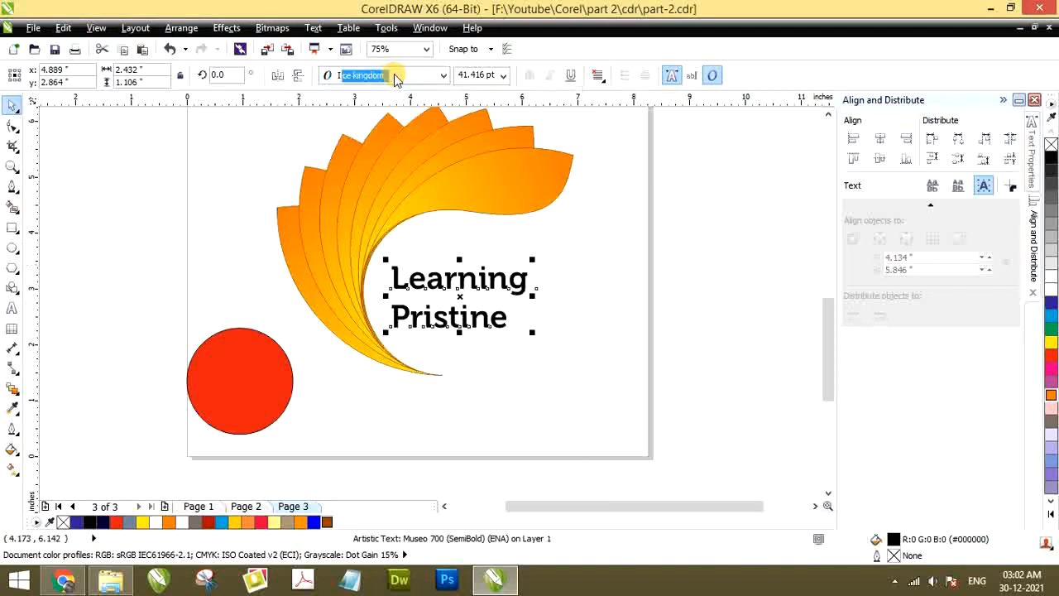
text(mpact)
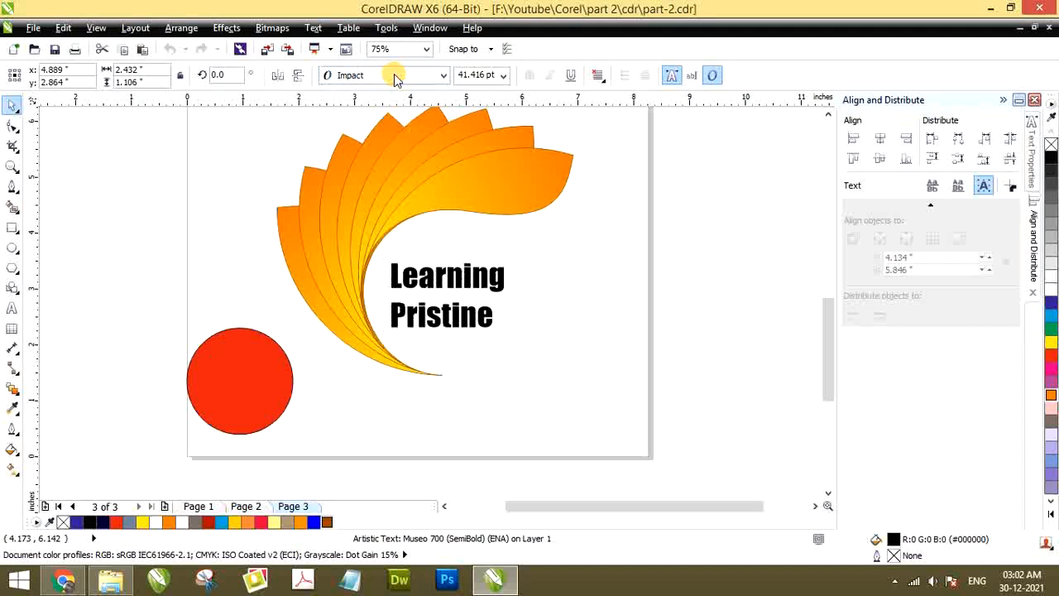
key(Return)
drag(505, 331, 562, 374)
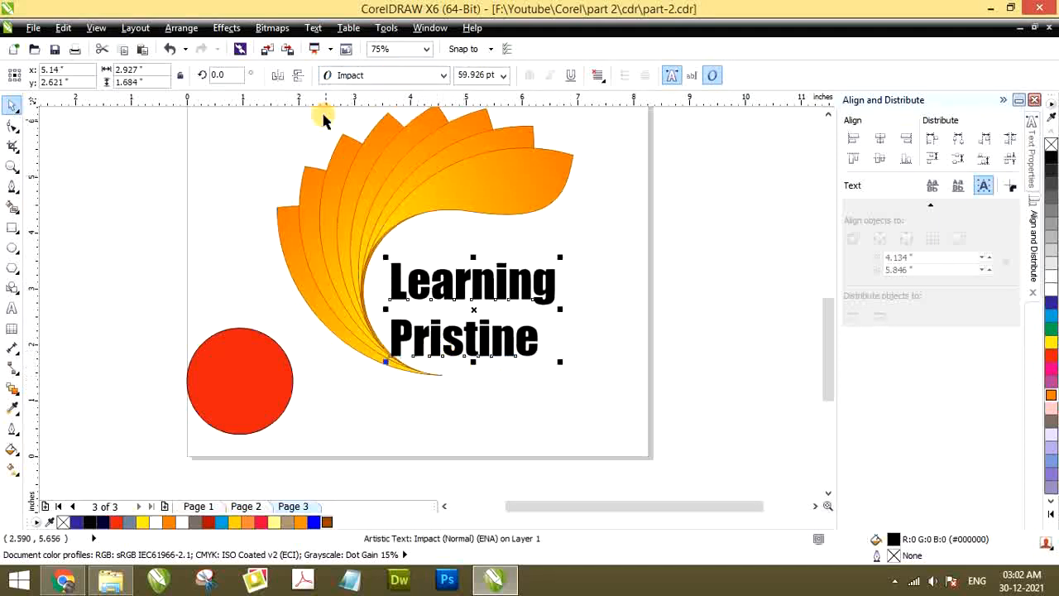
Change the text's font to ZapfChan Bd BT and move it slightly up inside the swirl's curve
click(346, 79)
click(346, 78)
text(ZapfChan Bd BT)
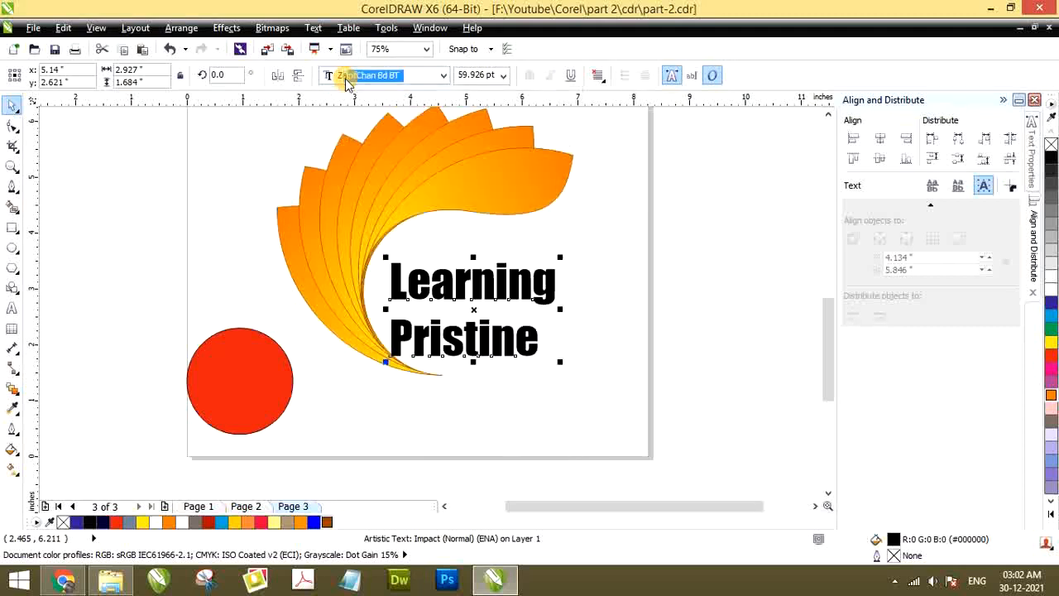
key(Return)
key(Escape)
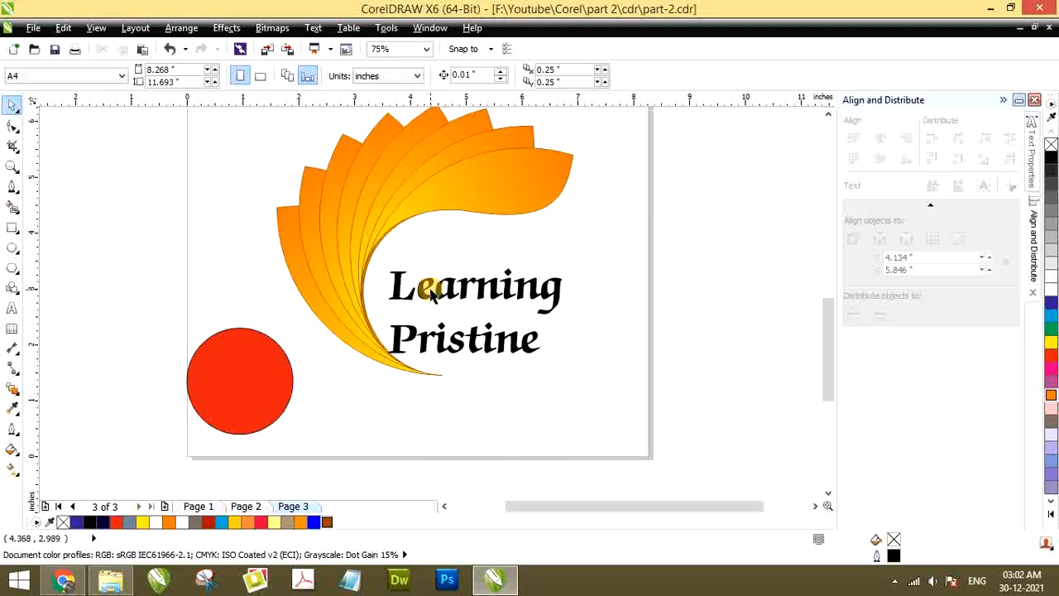
drag(431, 294, 421, 274)
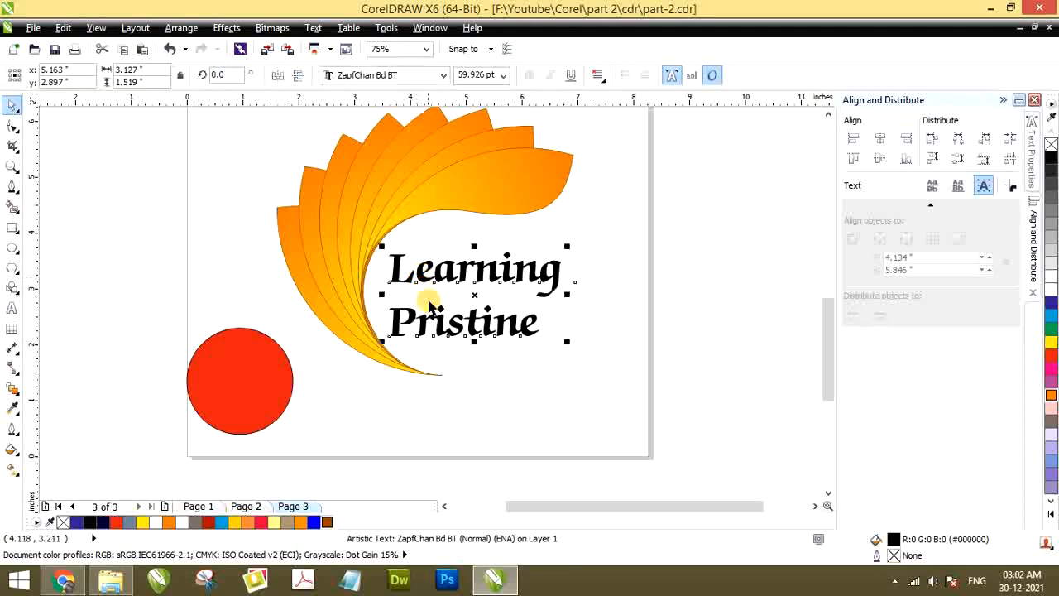
Break the two-line "Learning Pristine" artistic text apart so each word is a separate text object
click(614, 295)
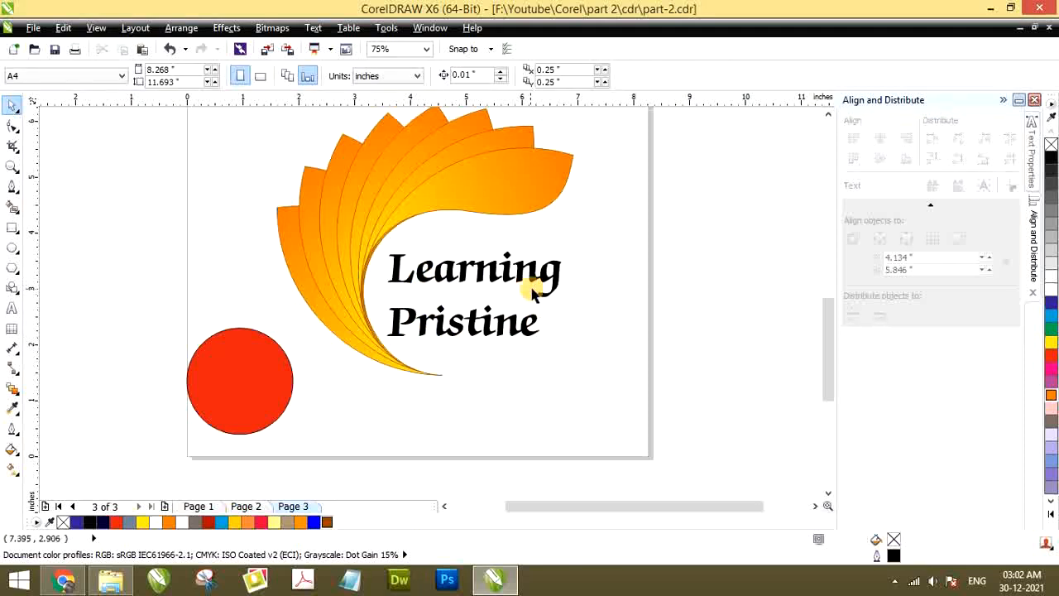
click(490, 266)
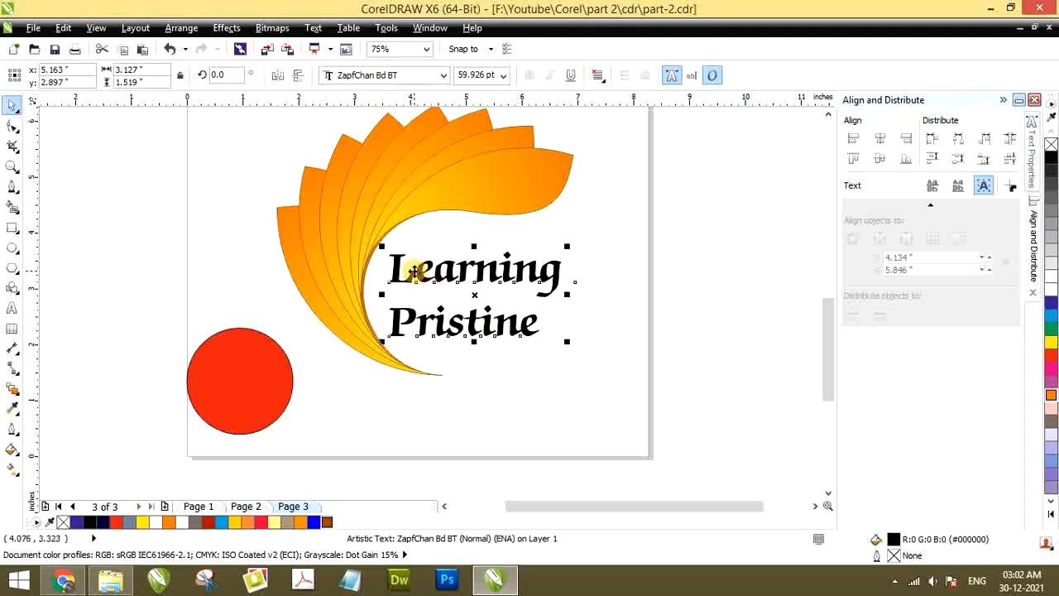
click(597, 344)
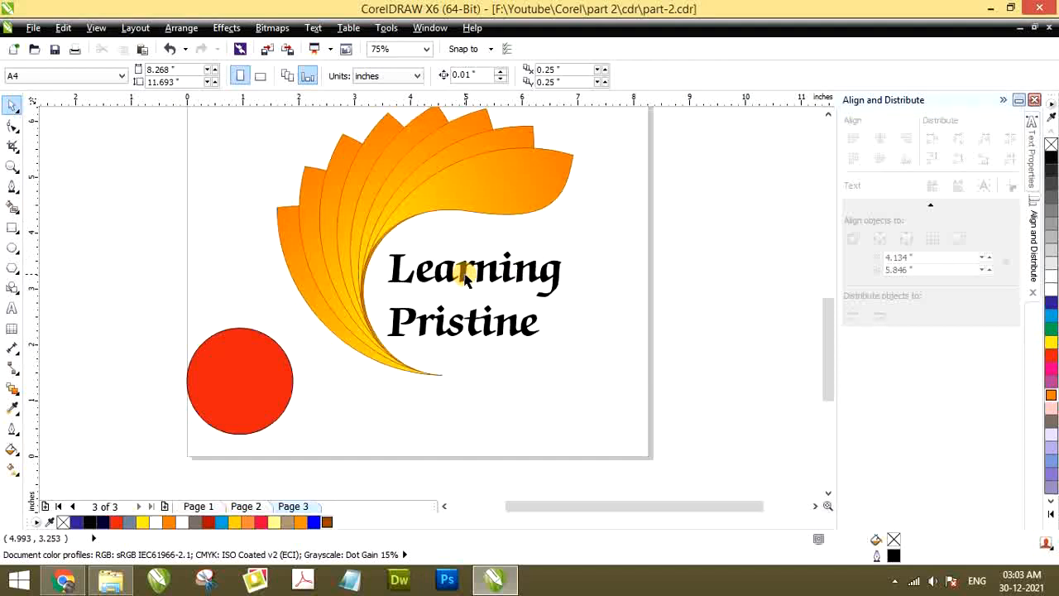
click(465, 279)
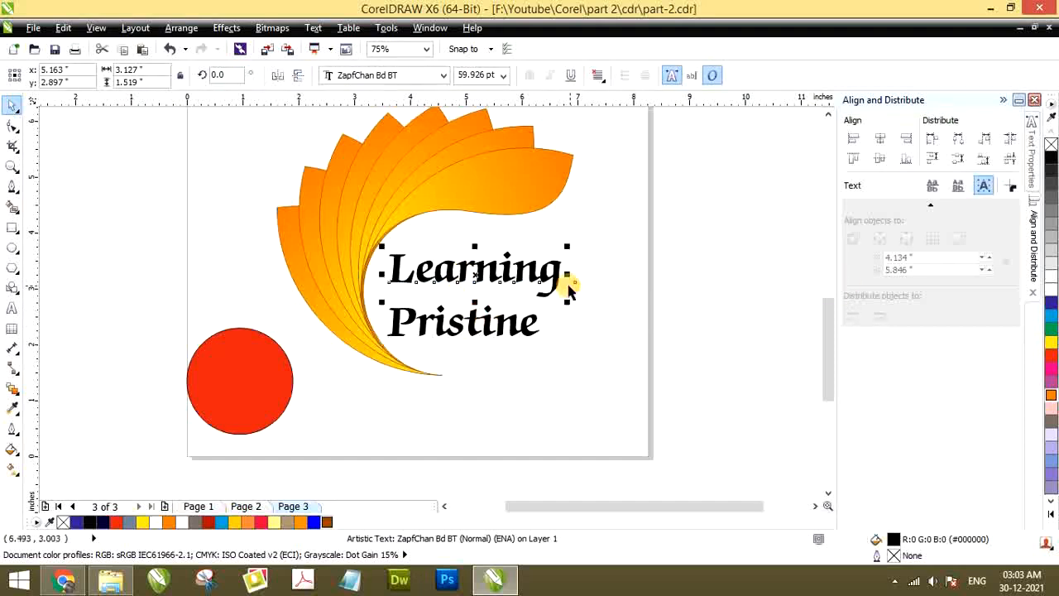
click(612, 278)
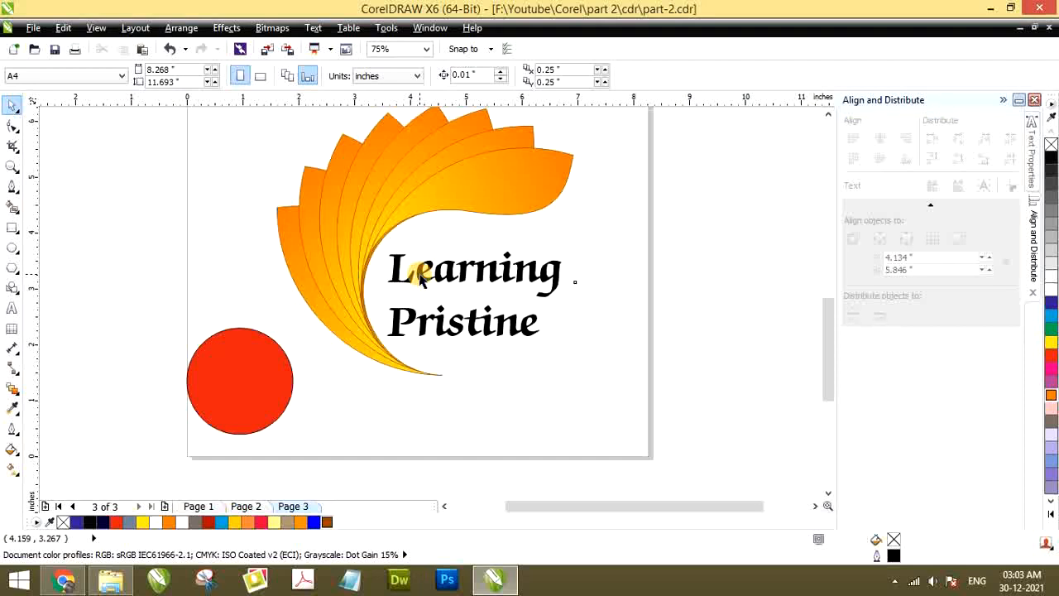
Try moving the word "Learning" away from "Pristine", and undo the move
click(421, 282)
click(418, 323)
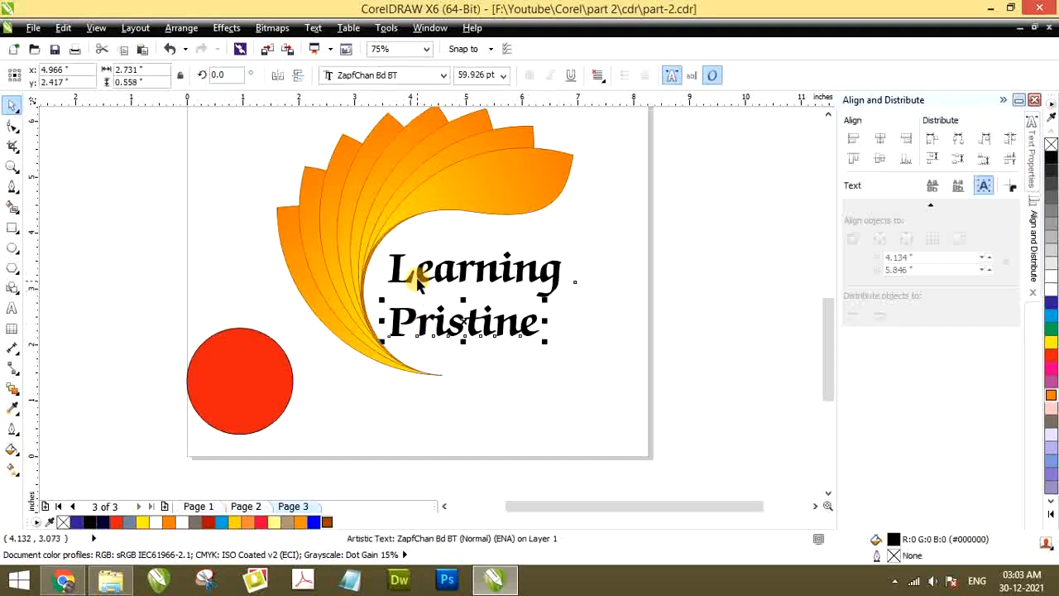
drag(423, 281, 549, 246)
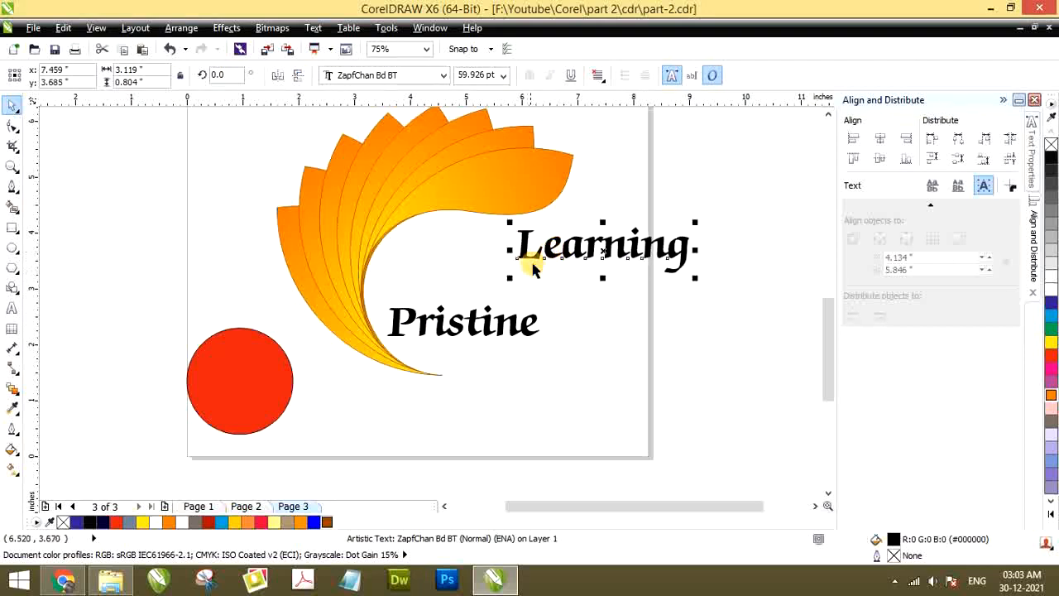
key(ctrl+z)
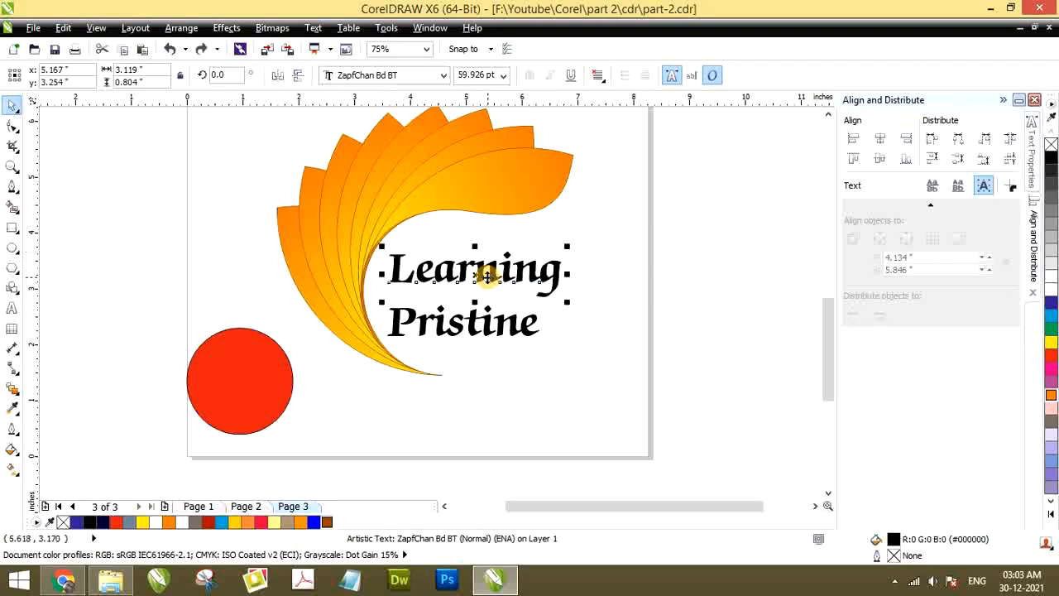
Fill the word "Learning" with red, leaving "Pristine" black
click(1051, 304)
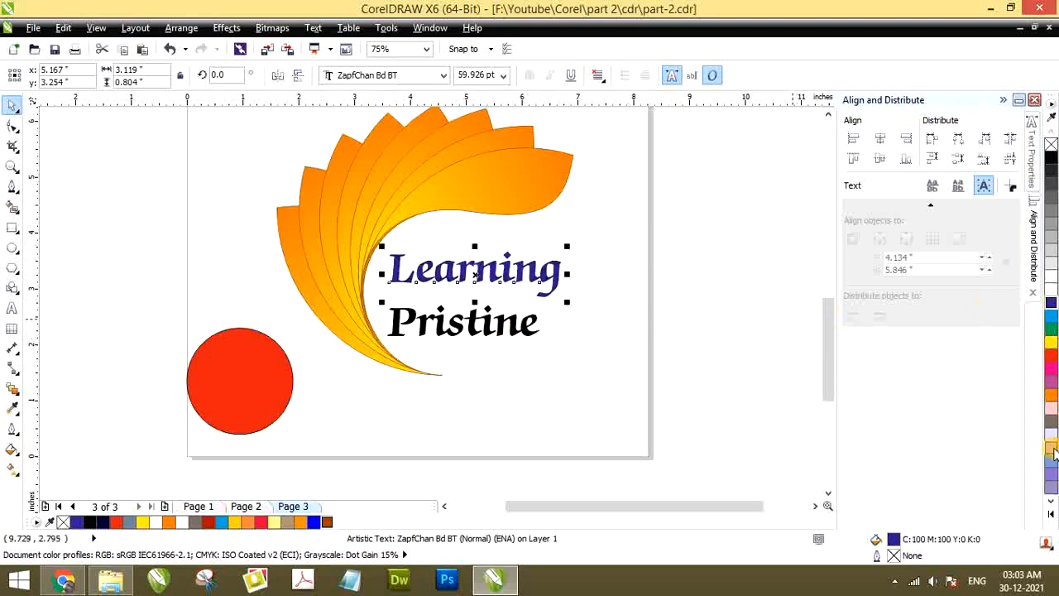
click(1051, 355)
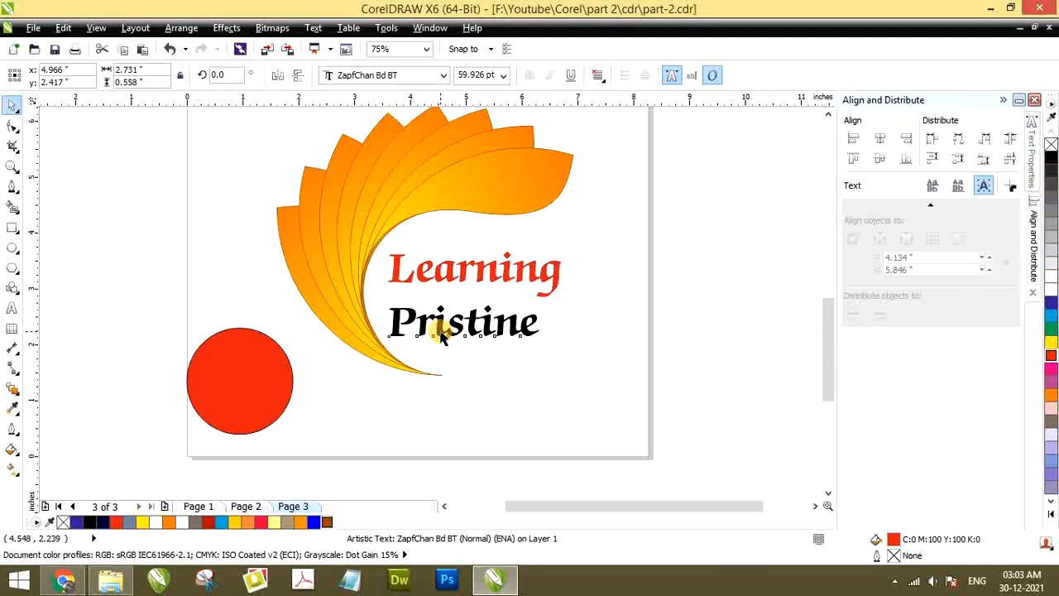
Scale down the word "Pristine" and place it under the right end of "Learning"
drag(441, 334, 483, 315)
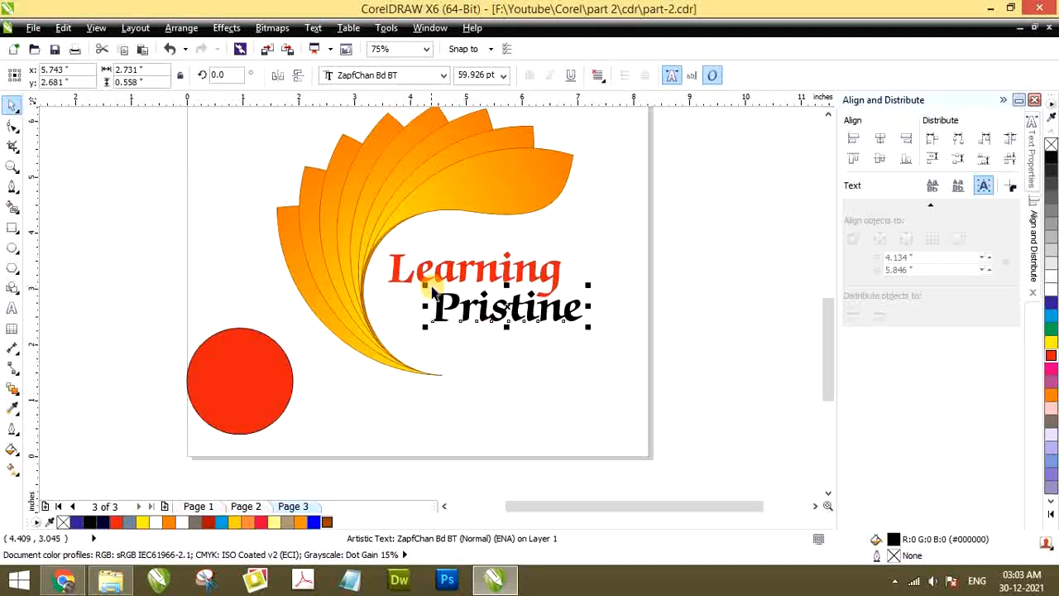
drag(425, 287, 504, 305)
scroll(557, 295, up, 2)
click(618, 333)
scroll(479, 295, down, 1)
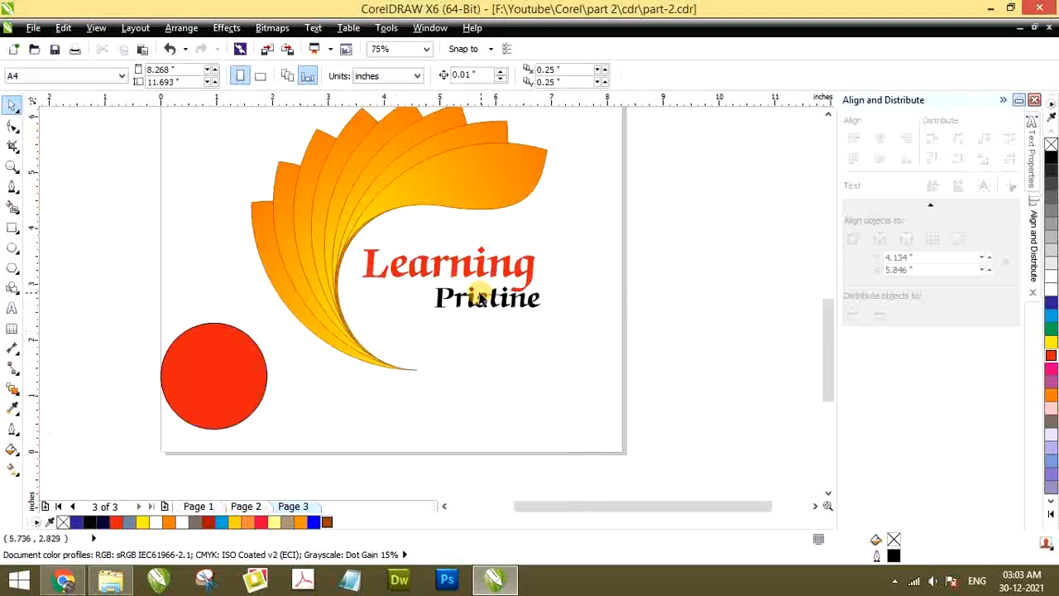
Draw a horizontal line about 1.28 inches long with the 2-Point Line tool, ending at the left edge of "Pristine"
scroll(435, 313, up, 1)
scroll(556, 303, down, 2)
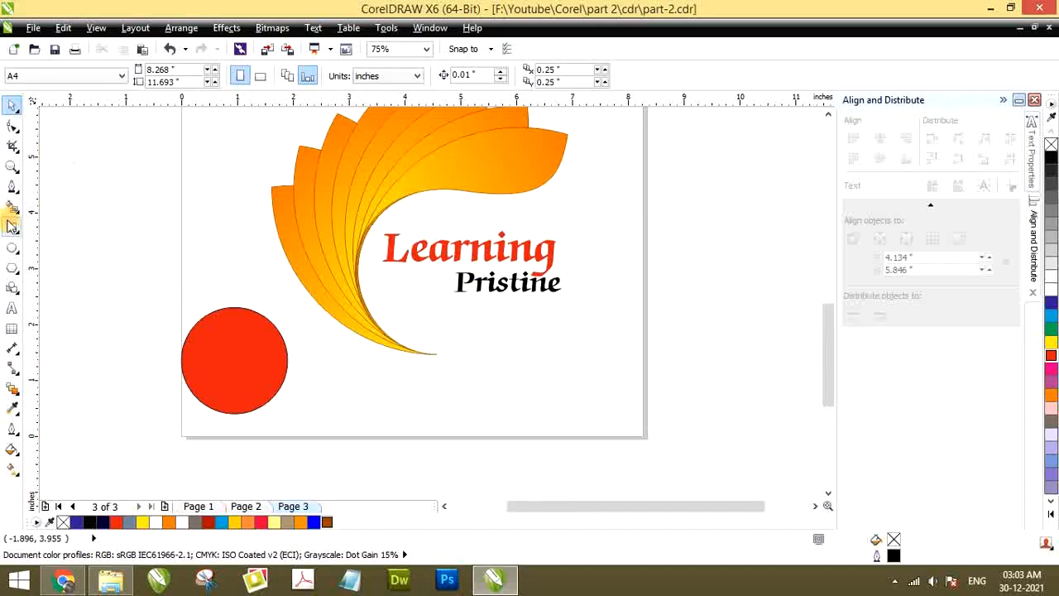
click(13, 186)
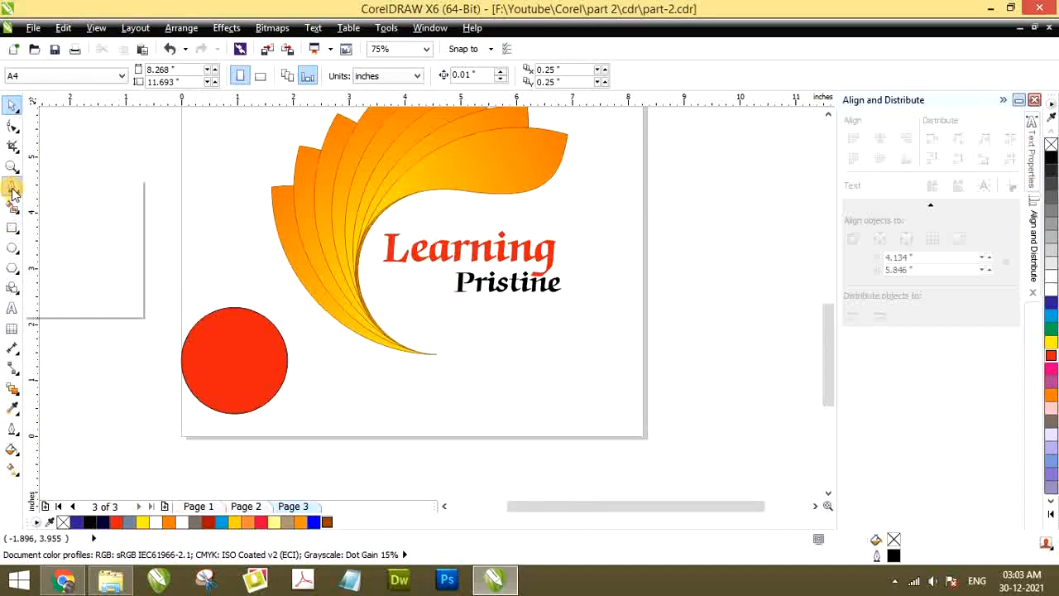
click(79, 203)
scroll(378, 303, up, 2)
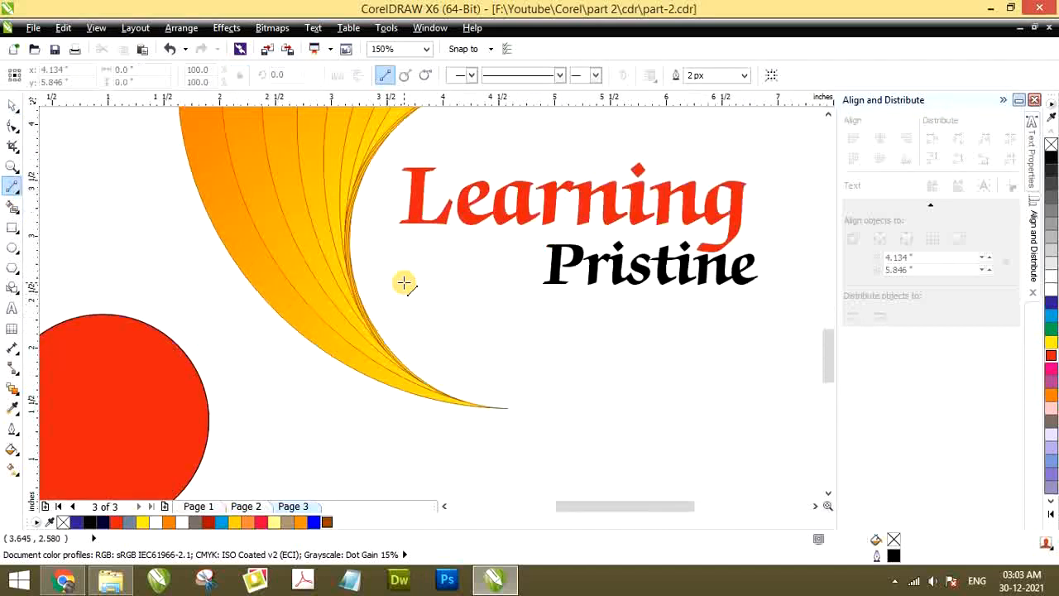
click(12, 189)
click(38, 185)
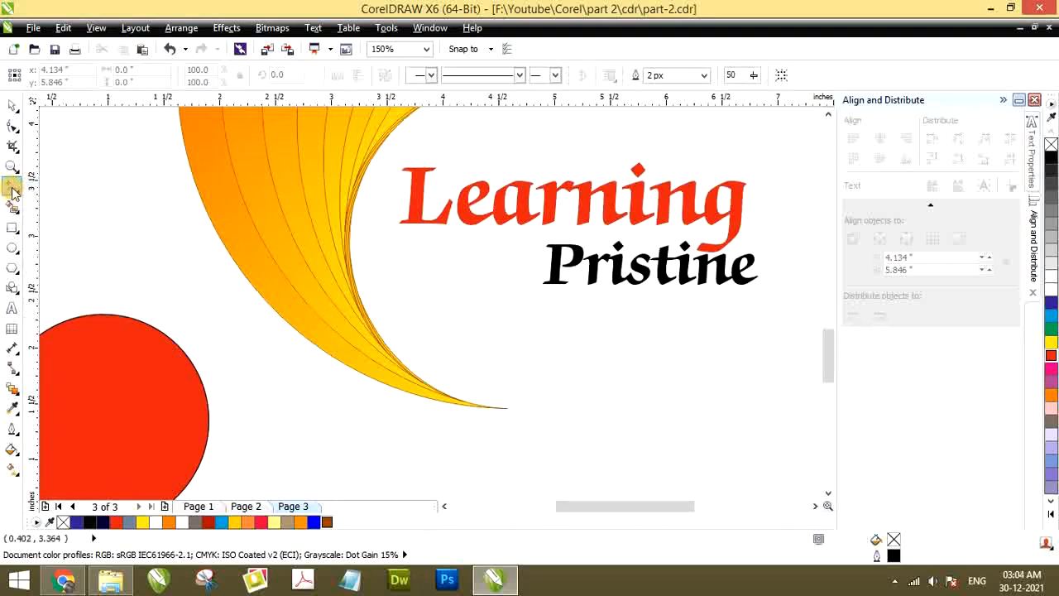
click(12, 188)
click(81, 204)
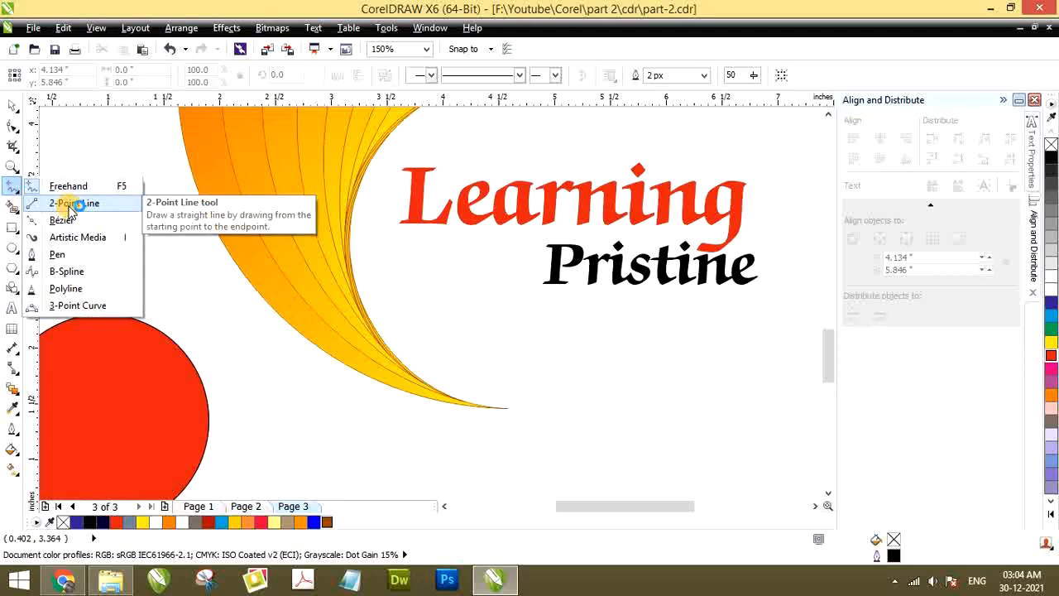
click(70, 205)
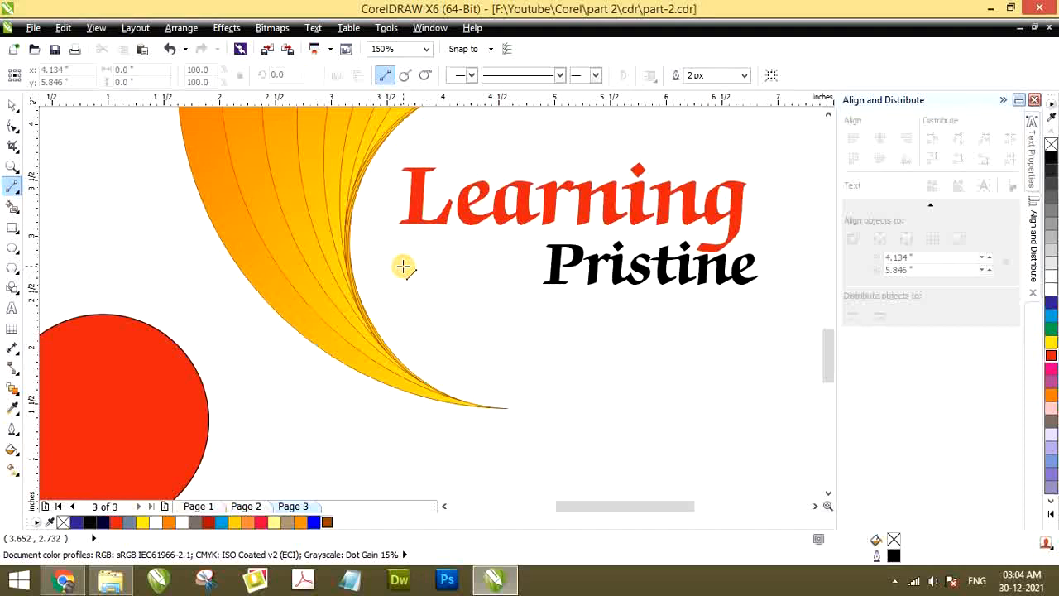
drag(403, 265, 548, 267)
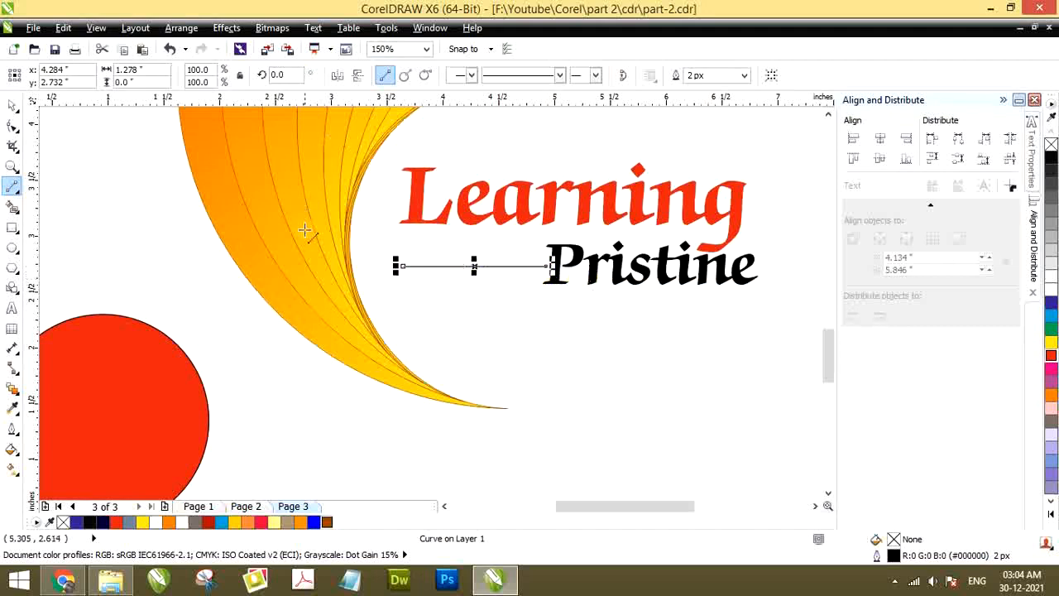
Stack three evenly spaced copies of the horizontal line below the original
click(12, 105)
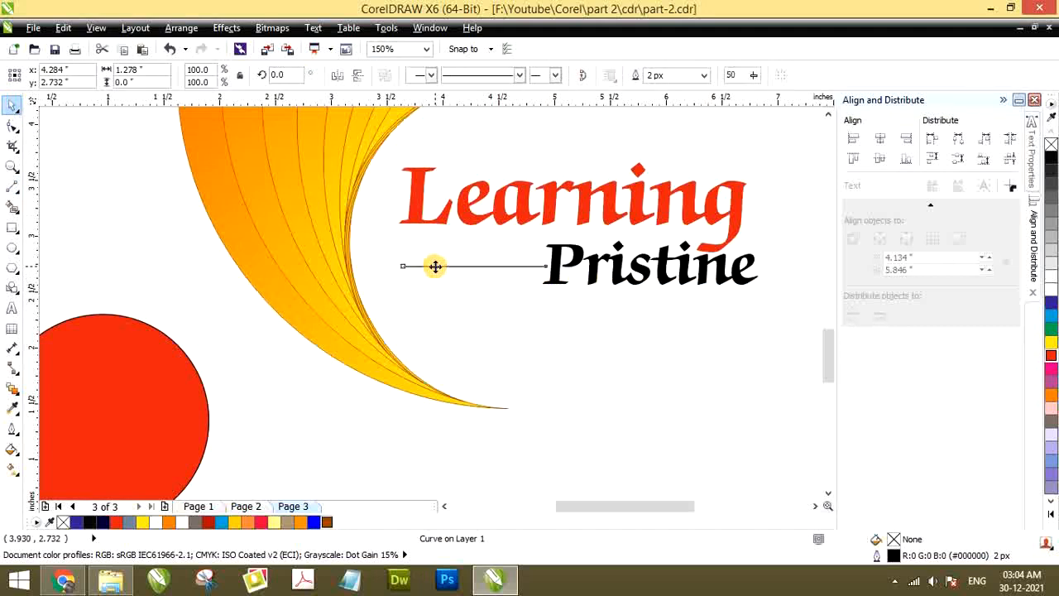
drag(435, 264, 418, 283)
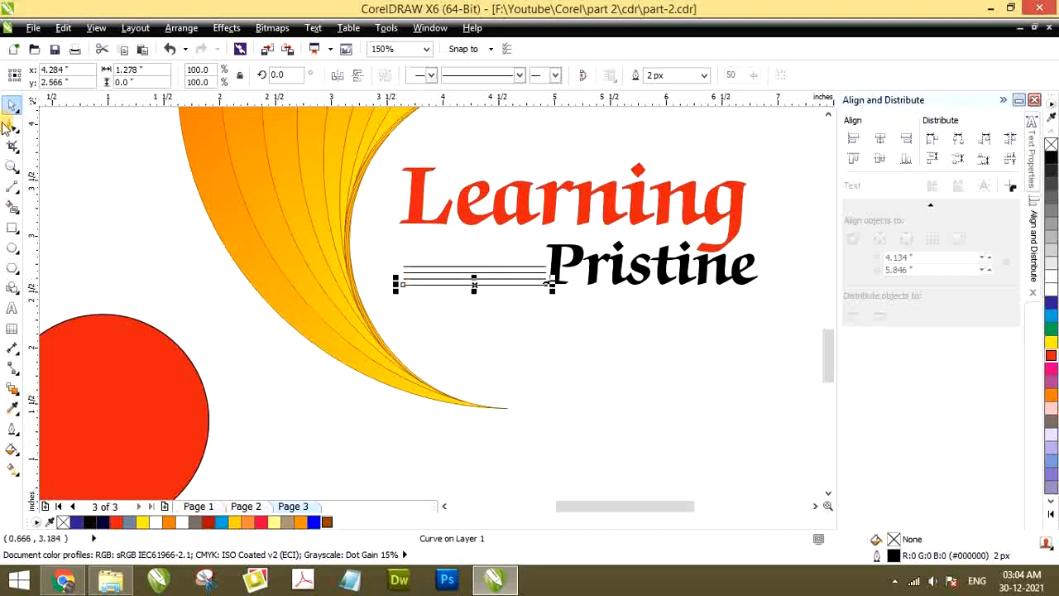
Shorten all four lines to about 1.21 inches and move them up level with the top of "Pristine"
scroll(410, 257, up, 2)
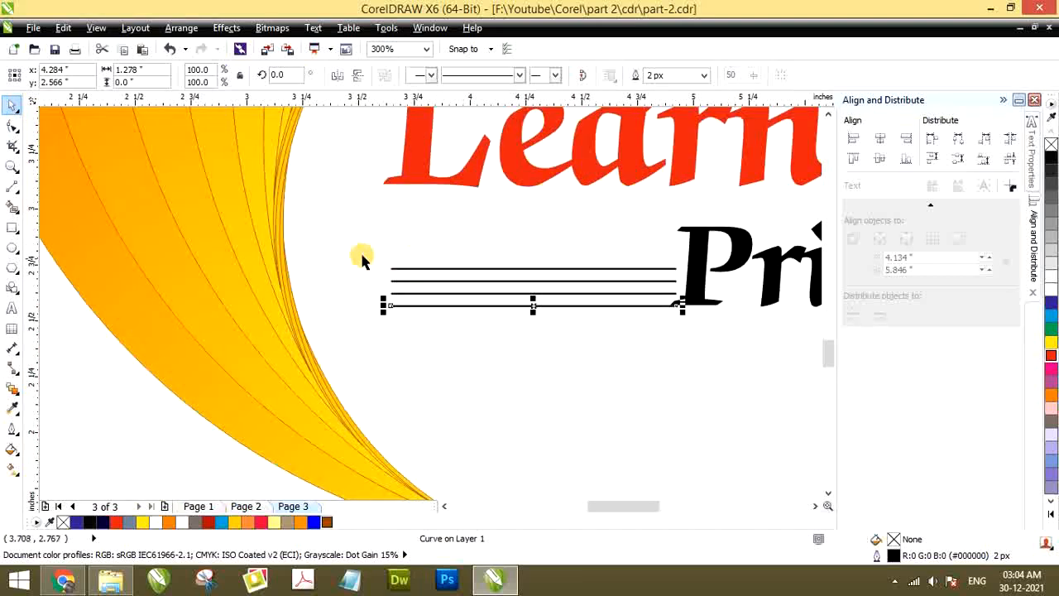
drag(354, 245, 665, 285)
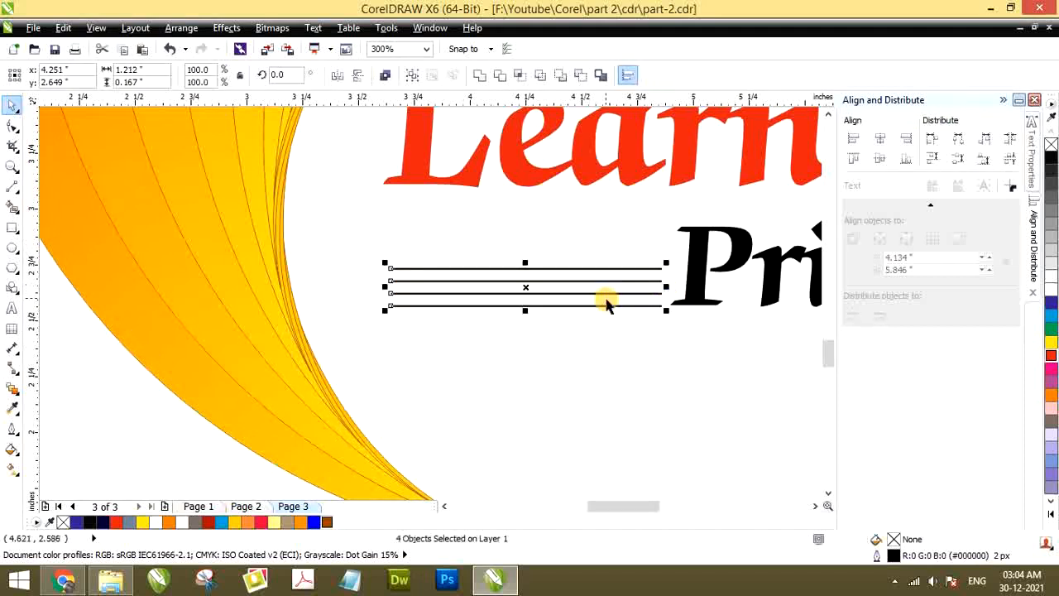
drag(599, 282, 610, 241)
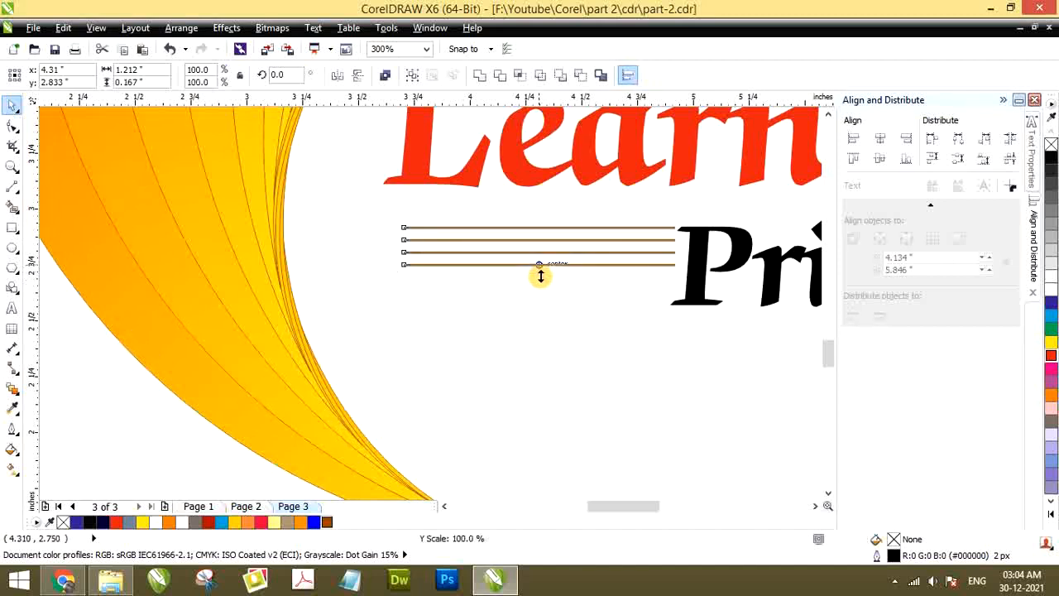
Copy the lowest line three more times downward to make a stack of seven lines beside "Pristine"
click(423, 286)
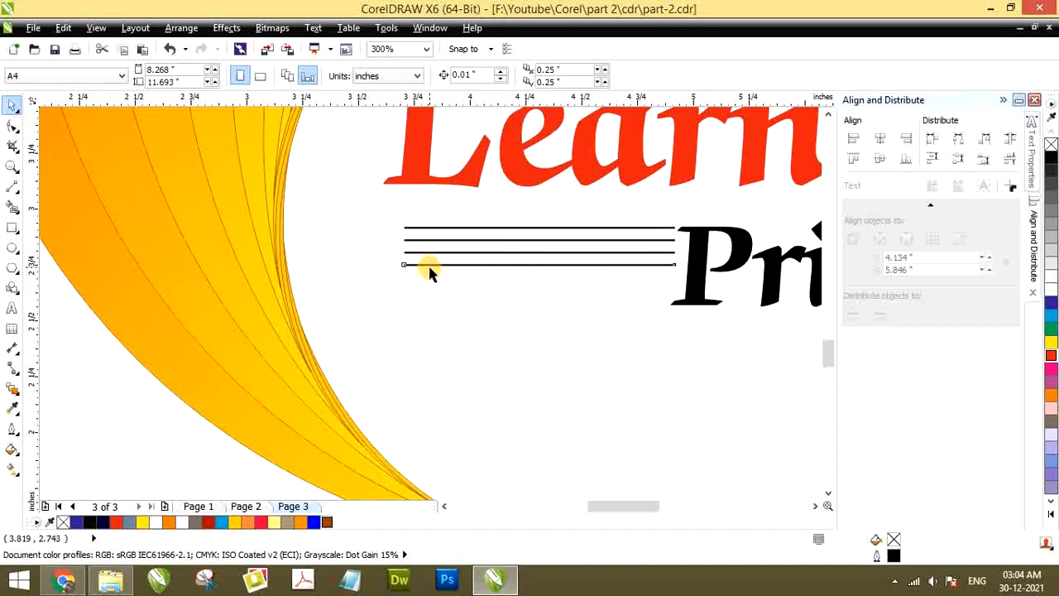
drag(428, 266, 432, 276)
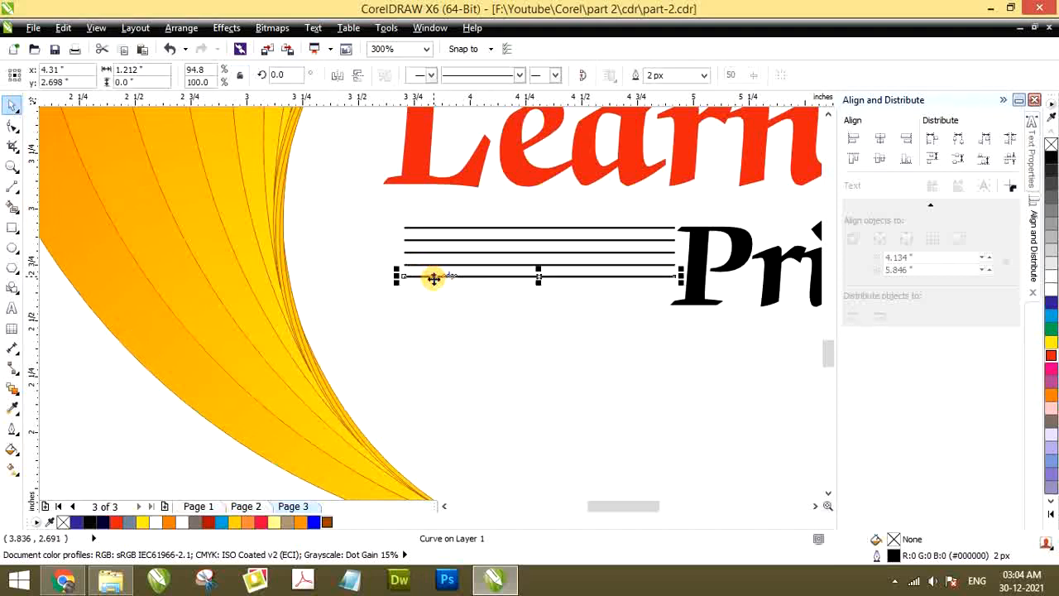
key(ctrl+r)
key(ctrl+r)
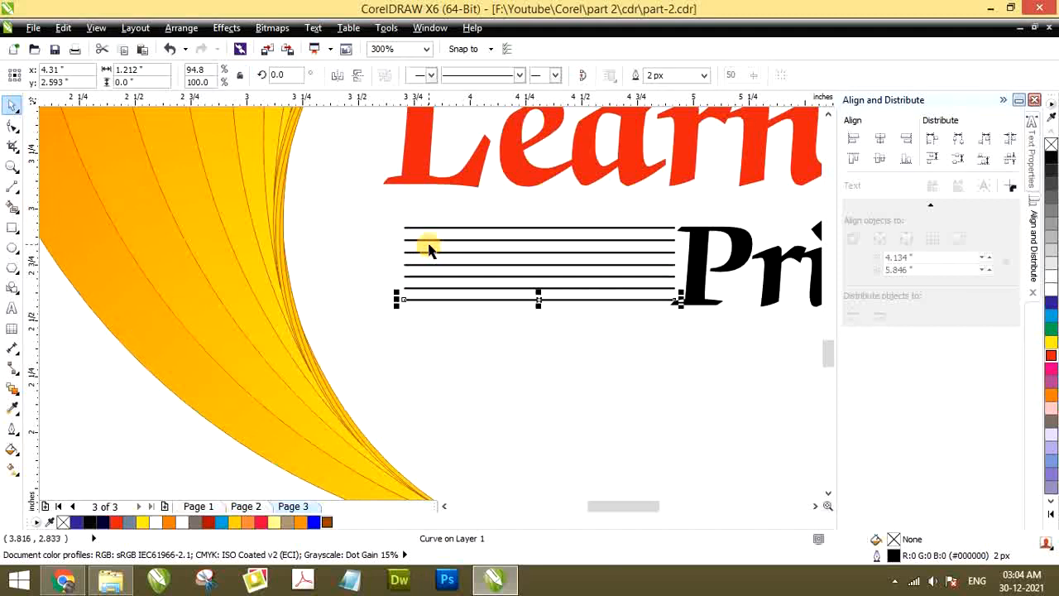
Distribute the seven lines with equal vertical spacing
drag(362, 214, 683, 328)
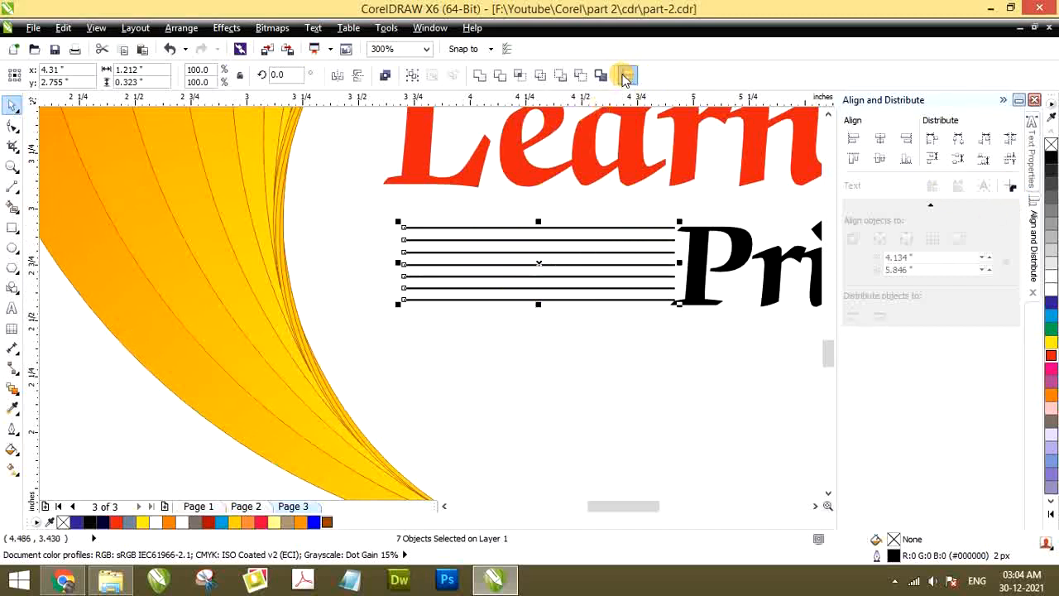
click(625, 76)
click(627, 76)
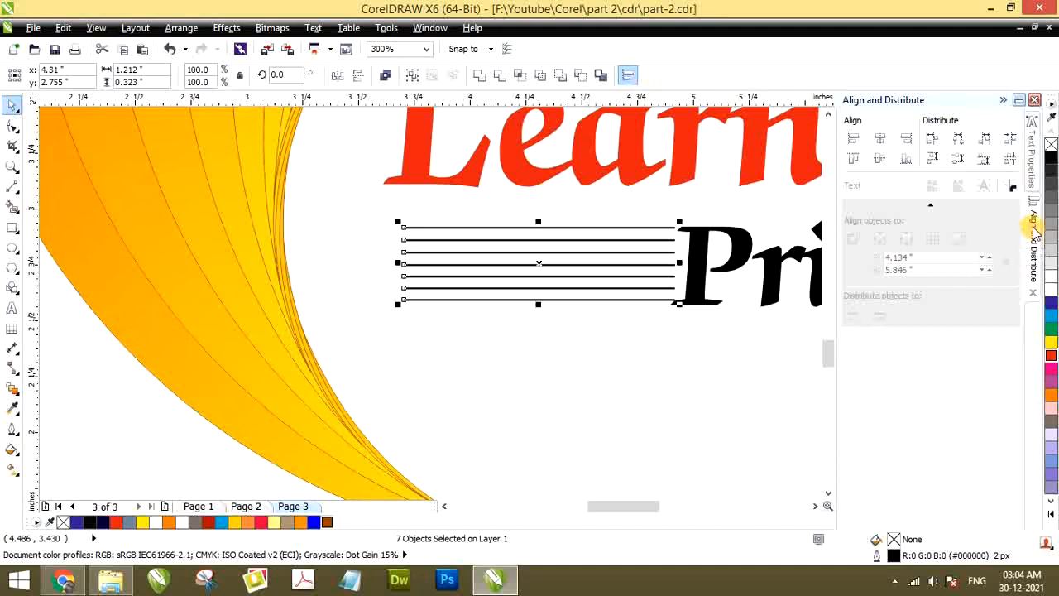
click(1011, 161)
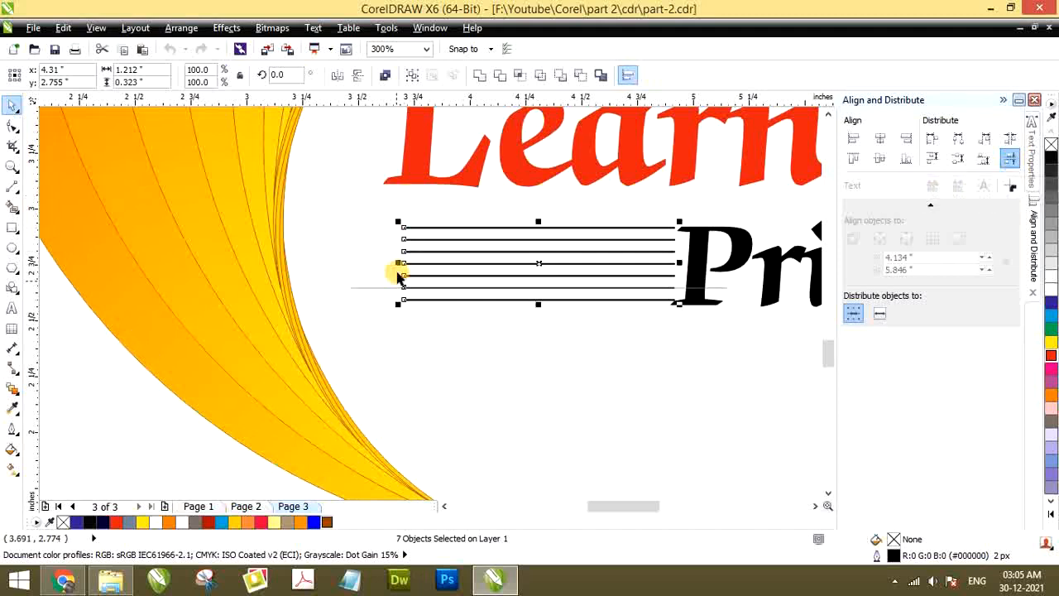
Move the seven lines slightly down and left beside the "P" of "Pristine" and group them
click(363, 230)
drag(361, 216, 633, 304)
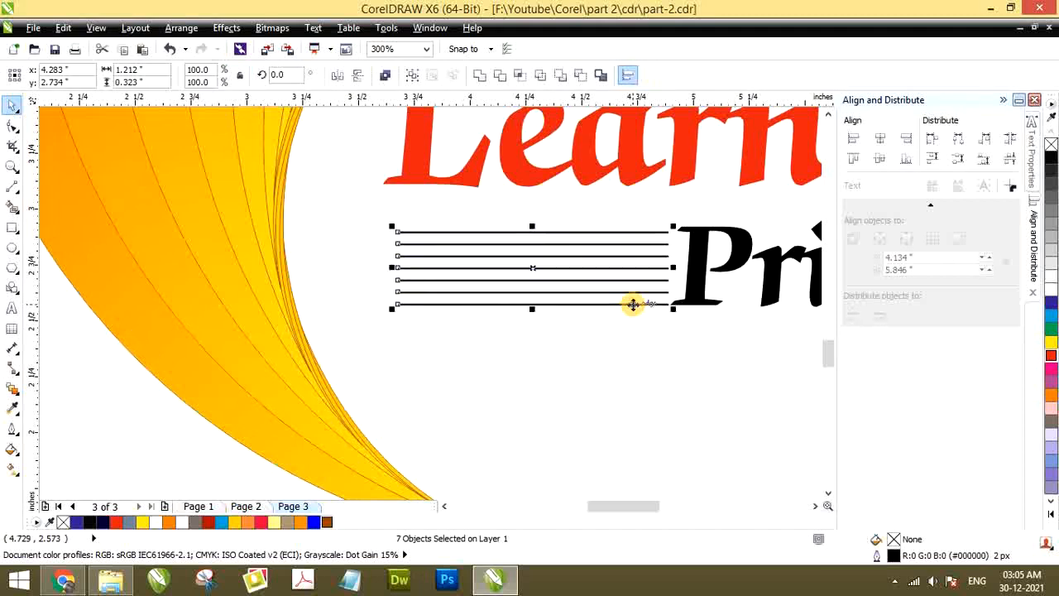
key(ctrl+g)
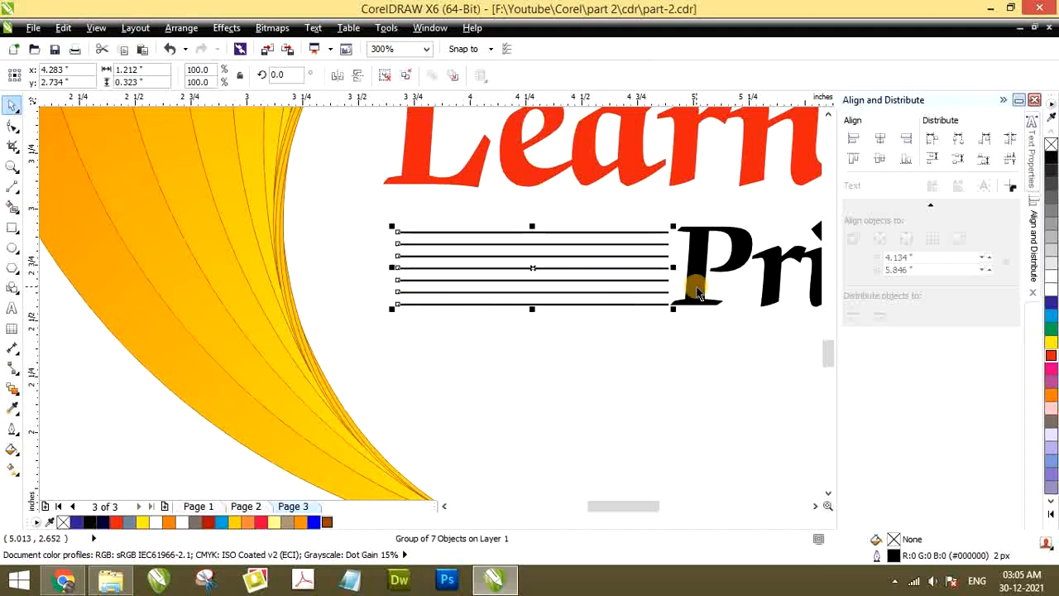
Align the bottom of the line group with the bottom of the word "Pristine"
shift+click(698, 274)
key(b)
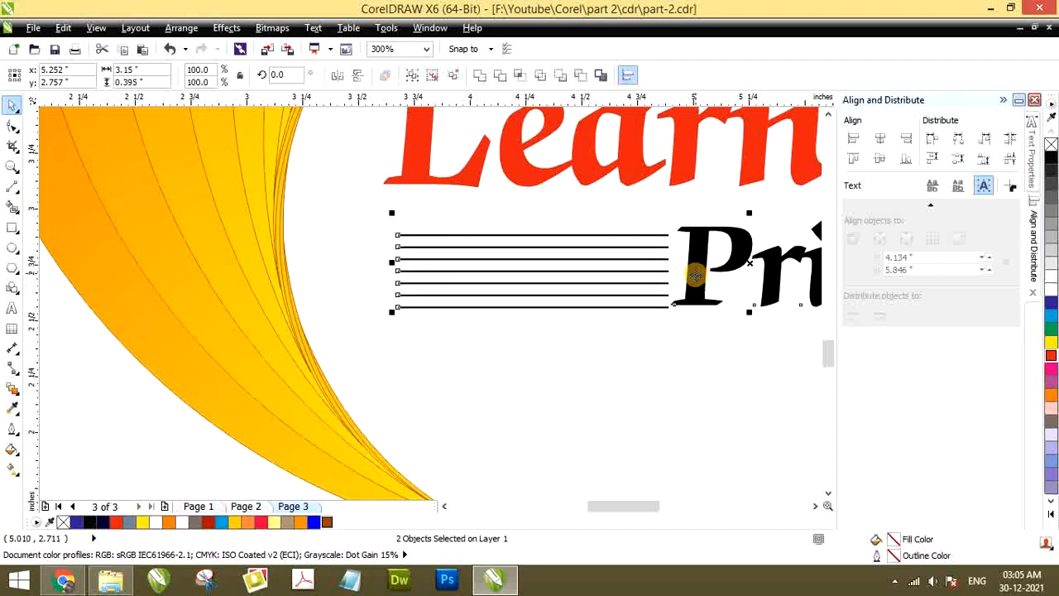
click(664, 332)
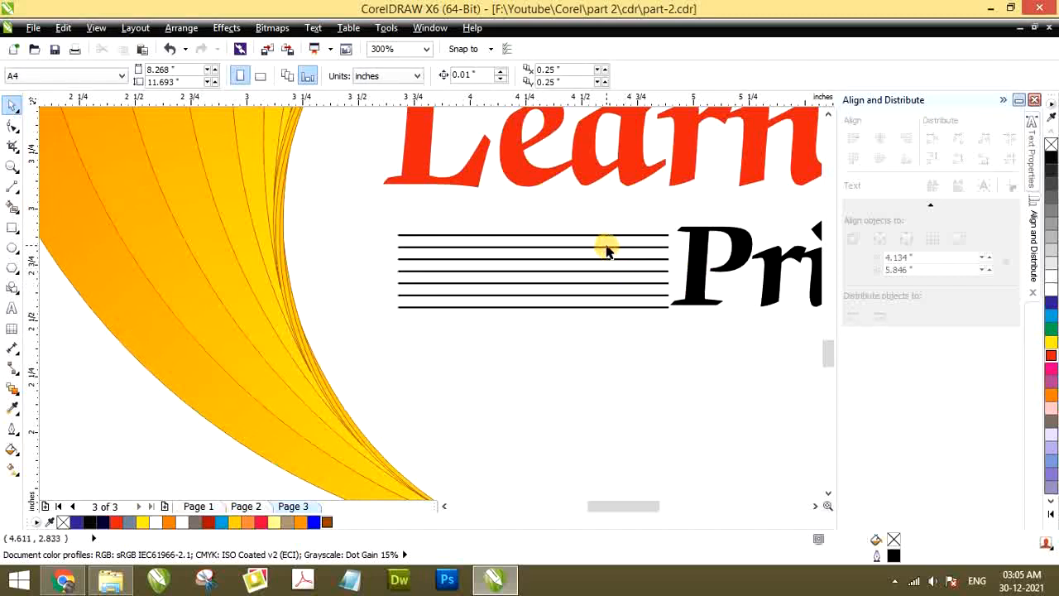
Move the line group up slightly so its lowest line meets the bottom edge of the "P" in "Pristine"
click(607, 248)
scroll(648, 328, up, 3)
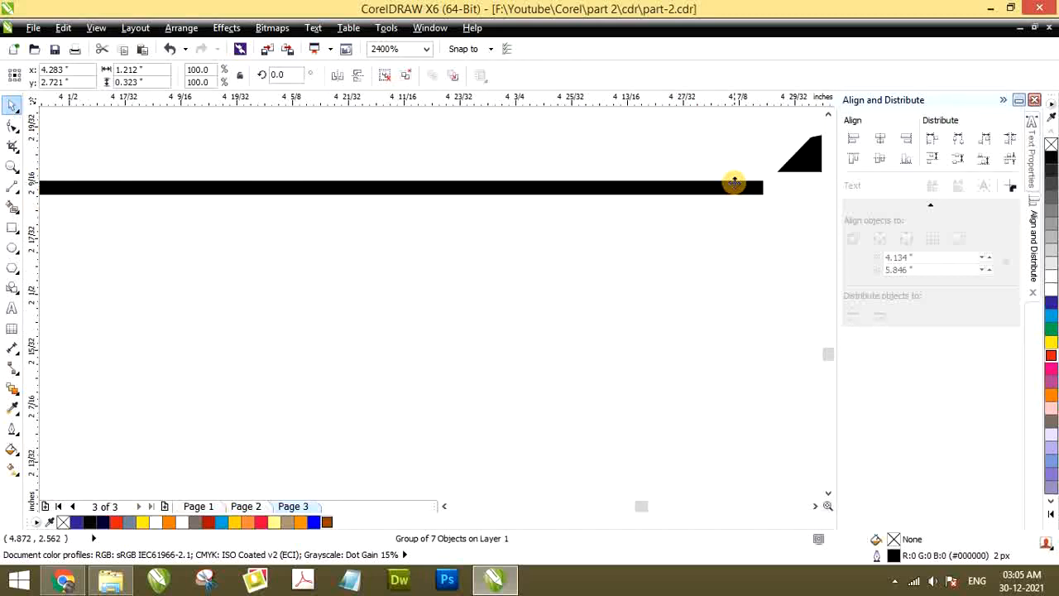
drag(734, 182, 735, 165)
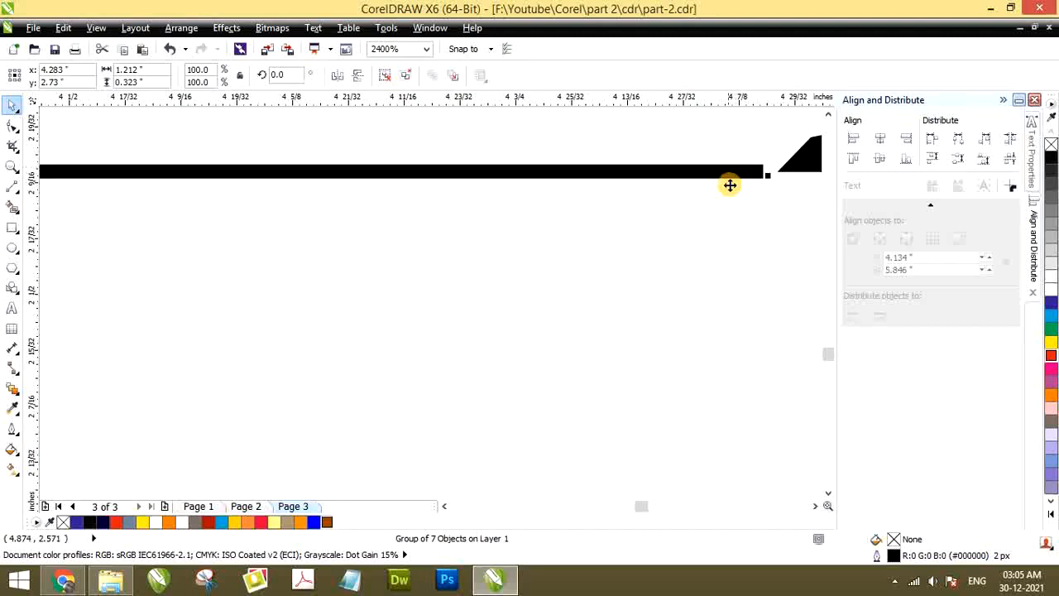
scroll(730, 185, down, 5)
click(681, 208)
scroll(681, 208, up, 2)
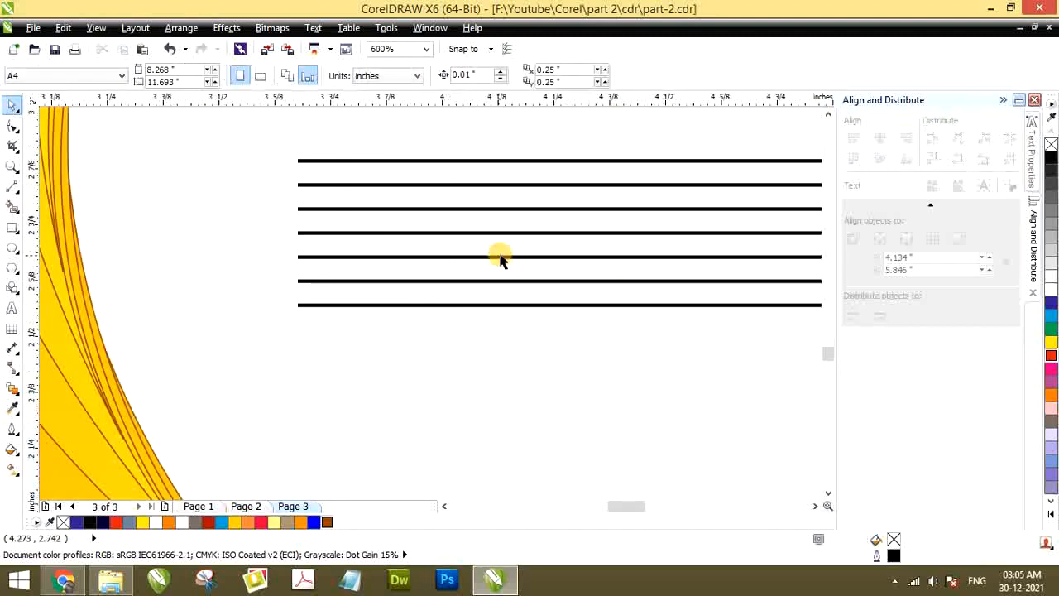
scroll(501, 260, down, 2)
Stretch the line group leftward to about 1.27 inches wide and colour its outlines dark red
click(571, 247)
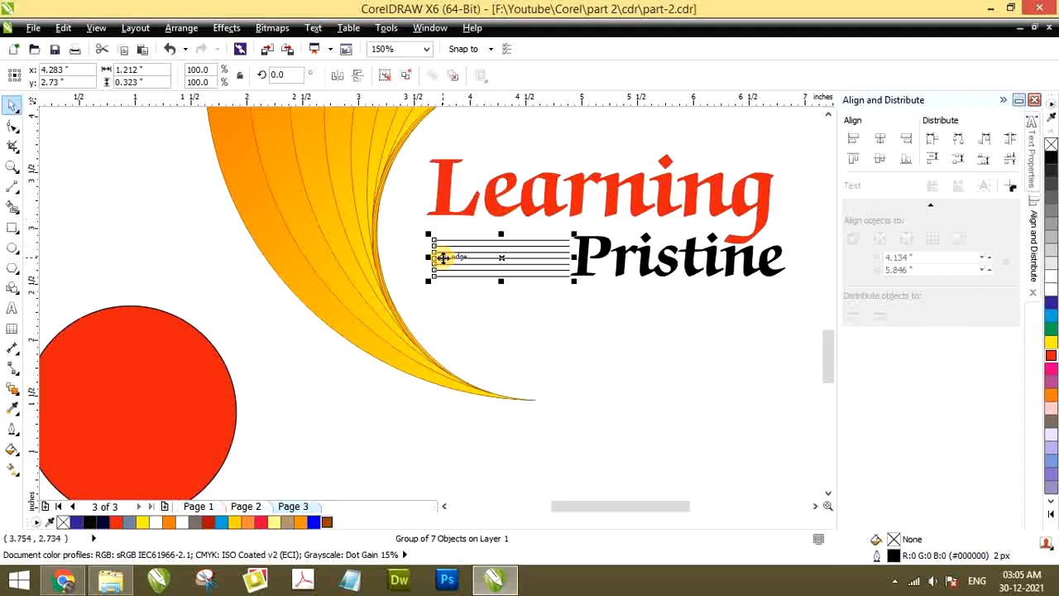
scroll(443, 259, up, 1)
drag(429, 262, 415, 261)
right_click(208, 523)
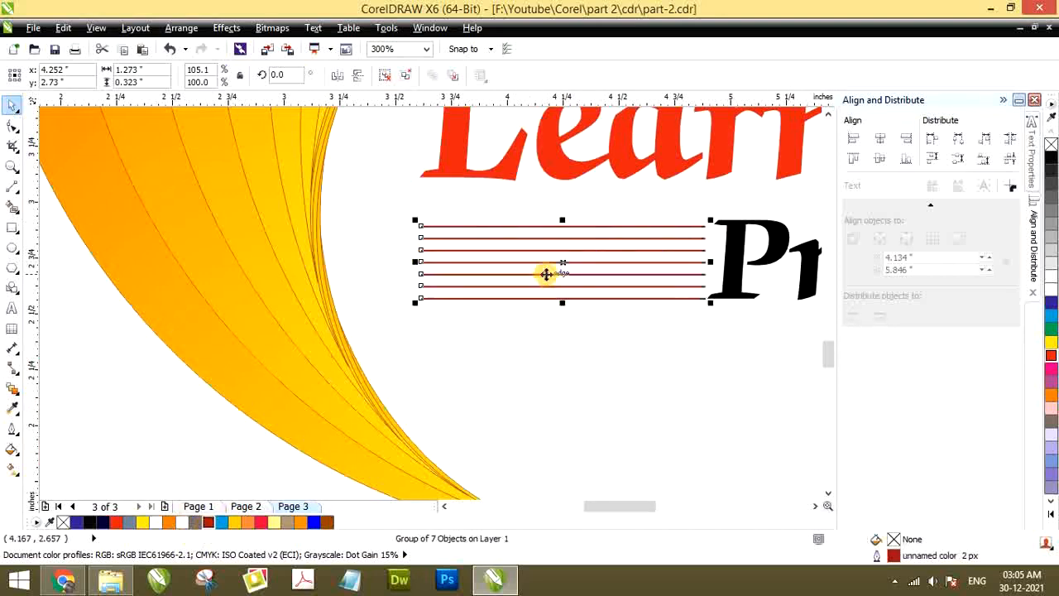
scroll(547, 274, down, 3)
click(486, 302)
scroll(486, 305, up, 1)
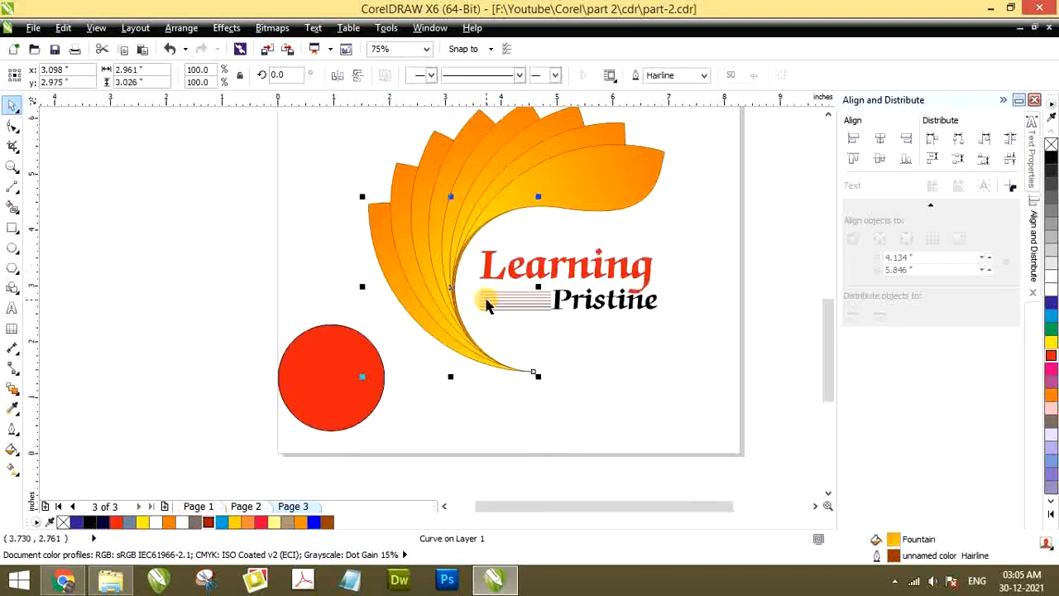
click(574, 325)
Shrink the red circle to about 0.83 inches in diameter and place it below the lines, inside the swirl's lower tip
scroll(576, 323, down, 1)
scroll(577, 315, up, 1)
scroll(573, 313, down, 1)
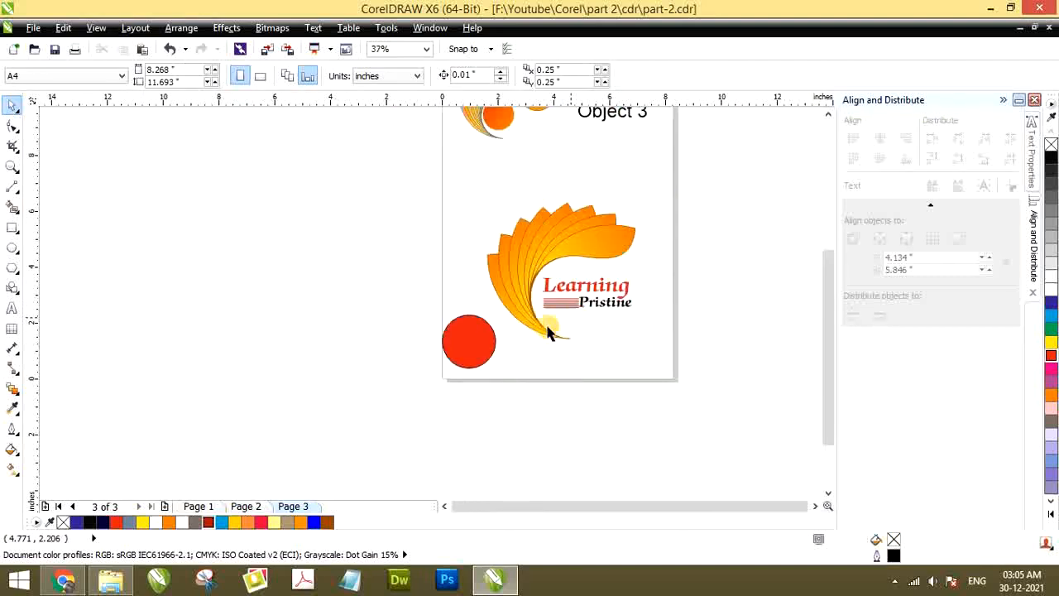
drag(466, 348, 601, 350)
scroll(602, 350, up, 1)
drag(560, 273, 588, 288)
drag(616, 327, 536, 302)
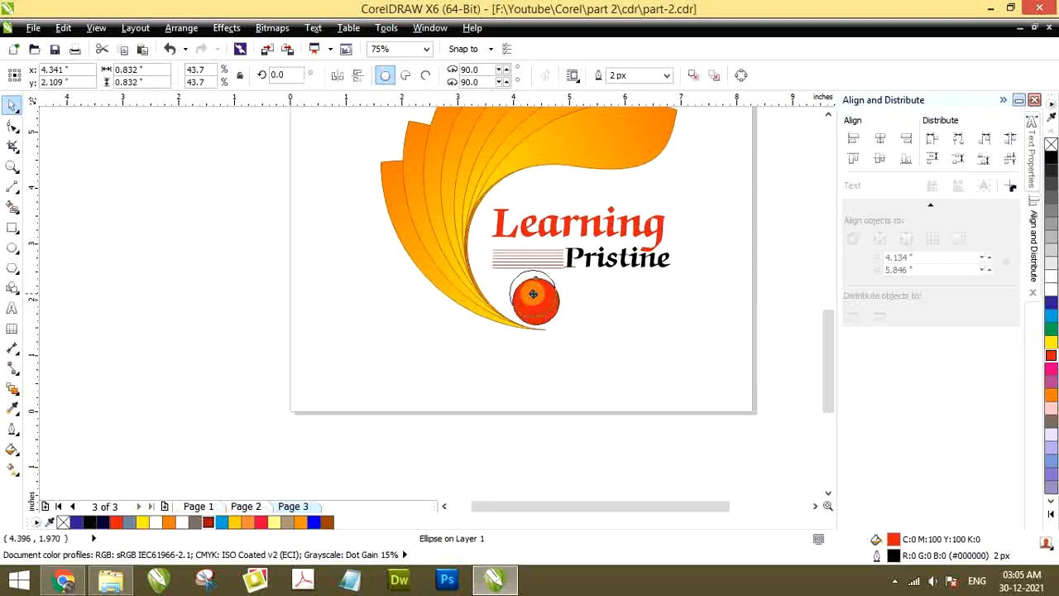
scroll(533, 295, up, 2)
drag(528, 282, 532, 289)
scroll(521, 317, down, 5)
Compare the recreated feather swirl logo with the "Object 3" sample on page 3
scroll(514, 270, up, 3)
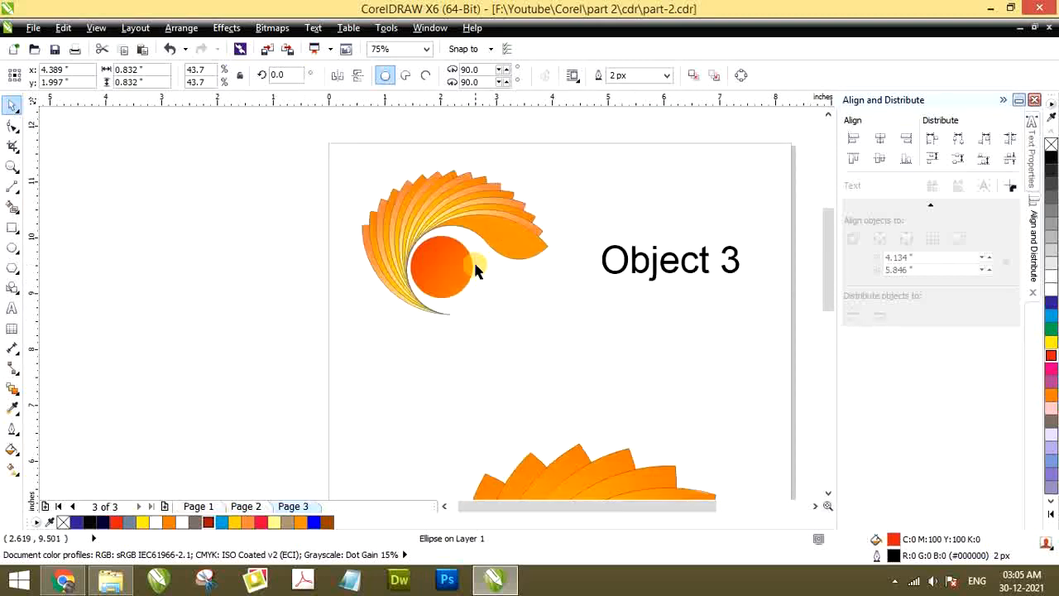
scroll(496, 364, down, 3)
scroll(556, 300, up, 3)
scroll(533, 352, down, 2)
click(560, 372)
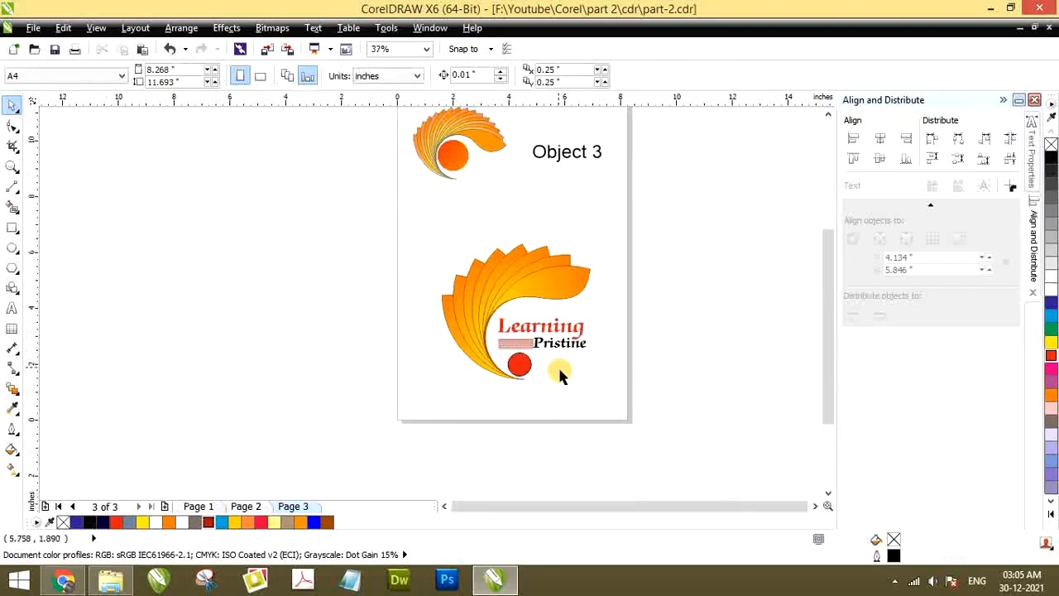
scroll(563, 372, up, 1)
scroll(556, 369, down, 1)
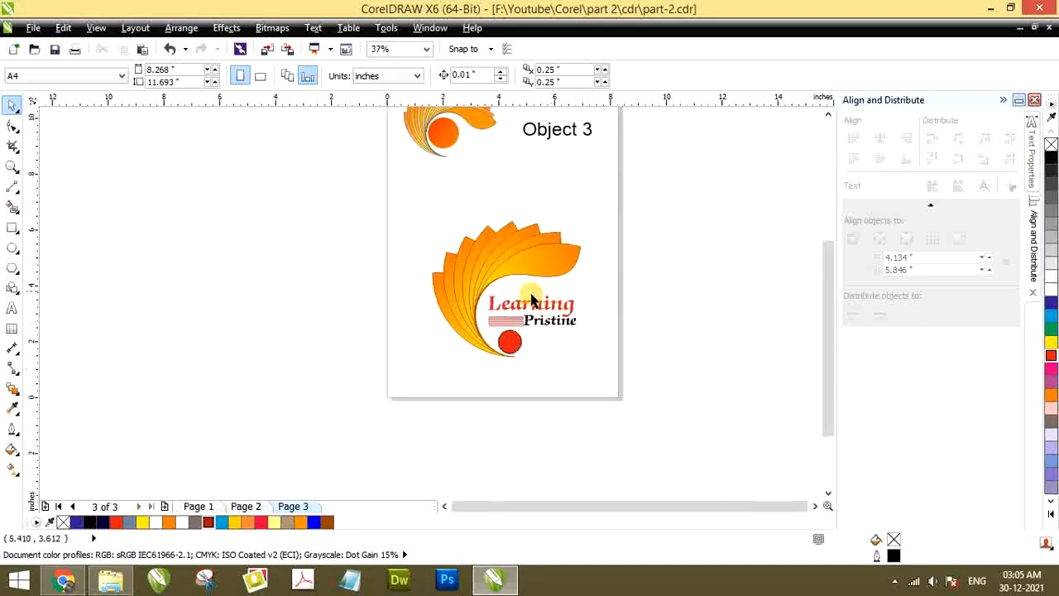
scroll(437, 240, down, 1)
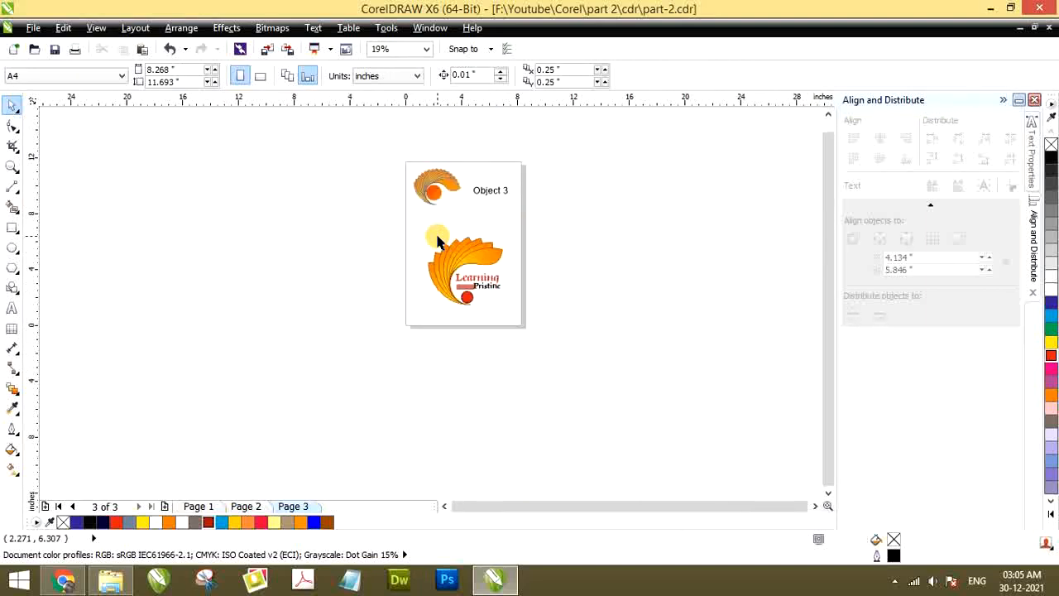
scroll(437, 240, up, 2)
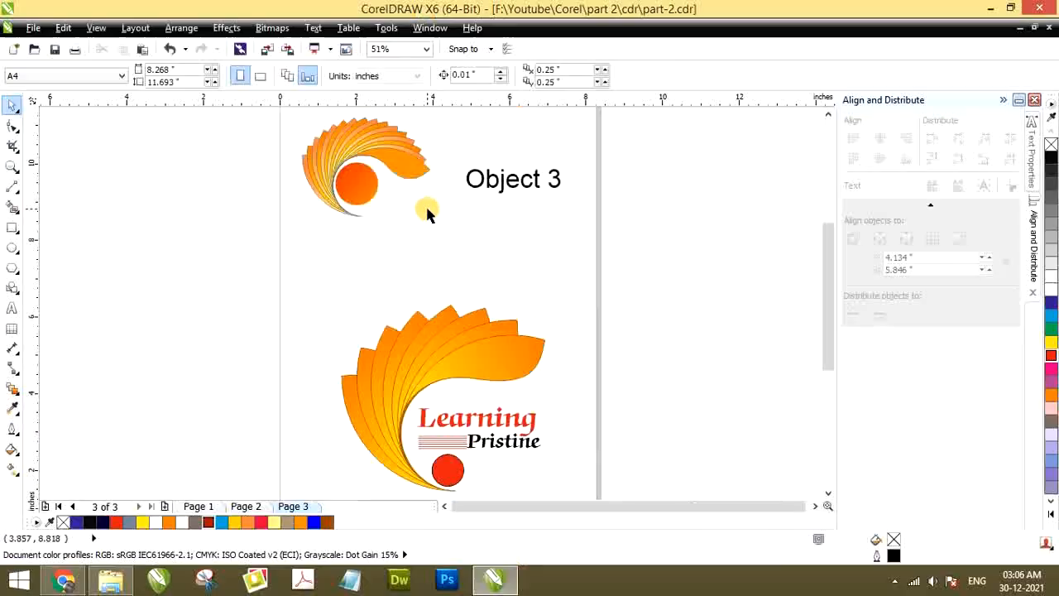
scroll(455, 312, down, 1)
scroll(473, 356, up, 1)
scroll(497, 354, down, 1)
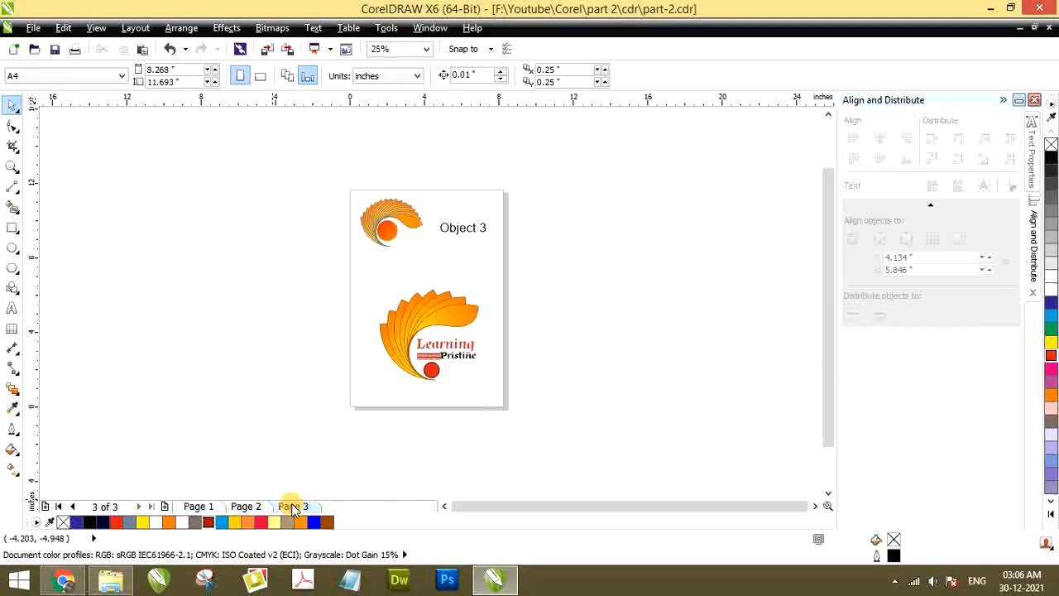
Review the finished artwork on page 1, page 2 and page 3 in turn
click(199, 506)
scroll(447, 232, up, 1)
scroll(466, 208, down, 1)
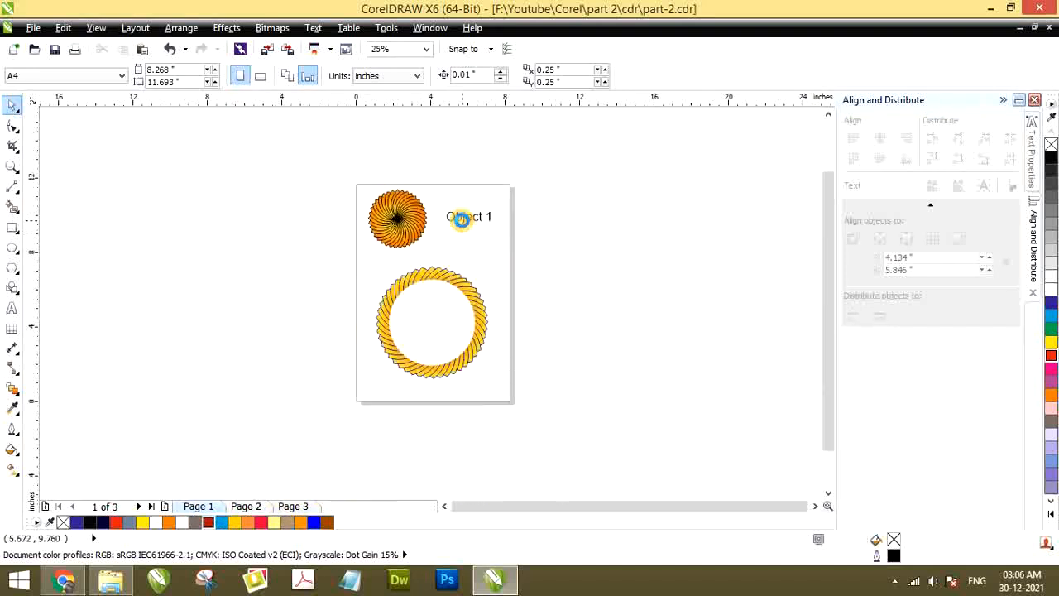
scroll(466, 208, up, 1)
scroll(437, 284, down, 1)
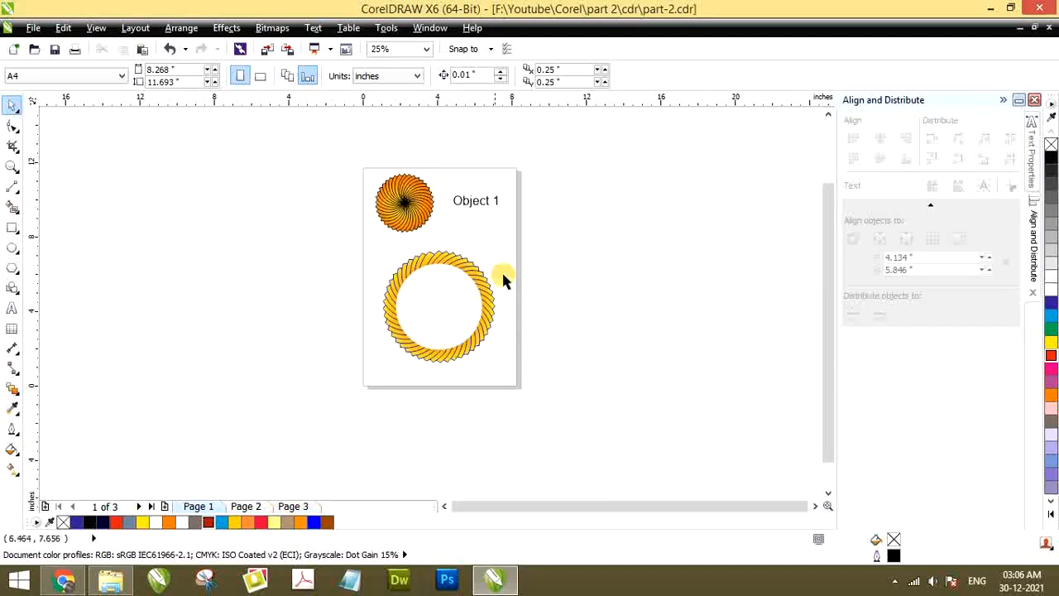
click(240, 505)
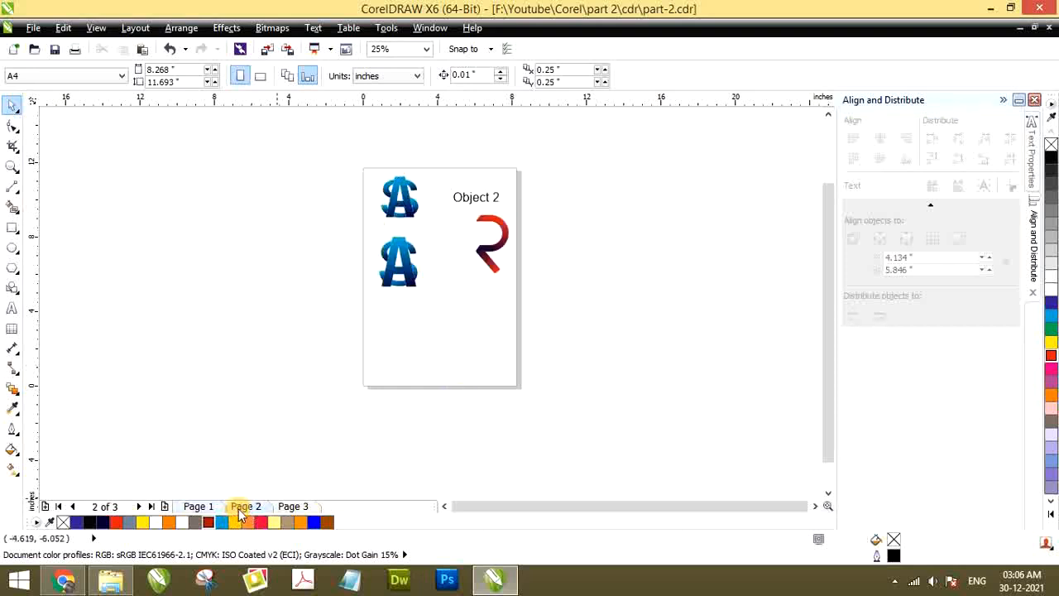
scroll(492, 217, up, 1)
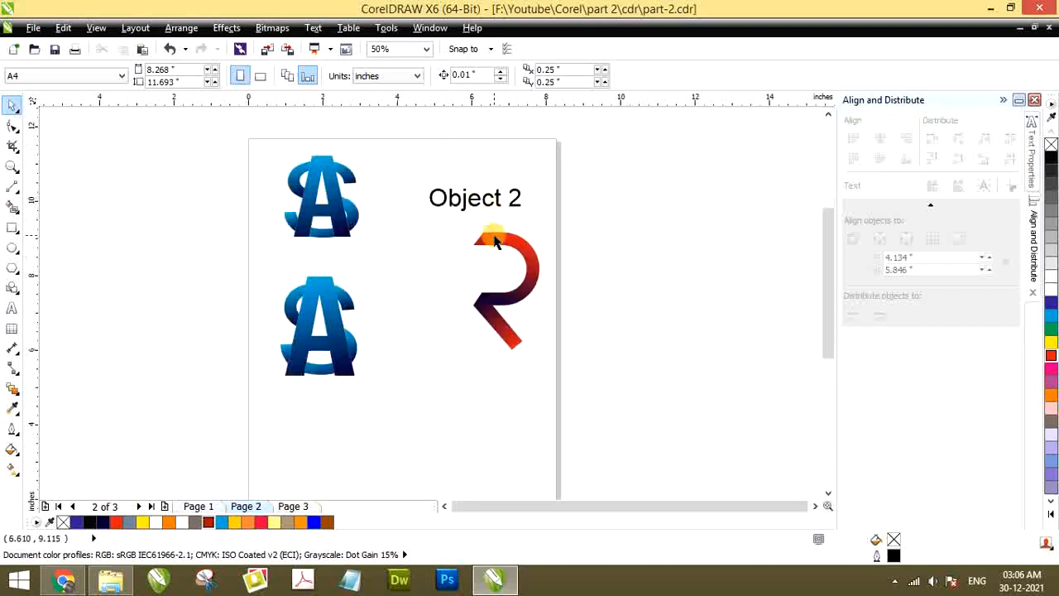
scroll(497, 236, up, 1)
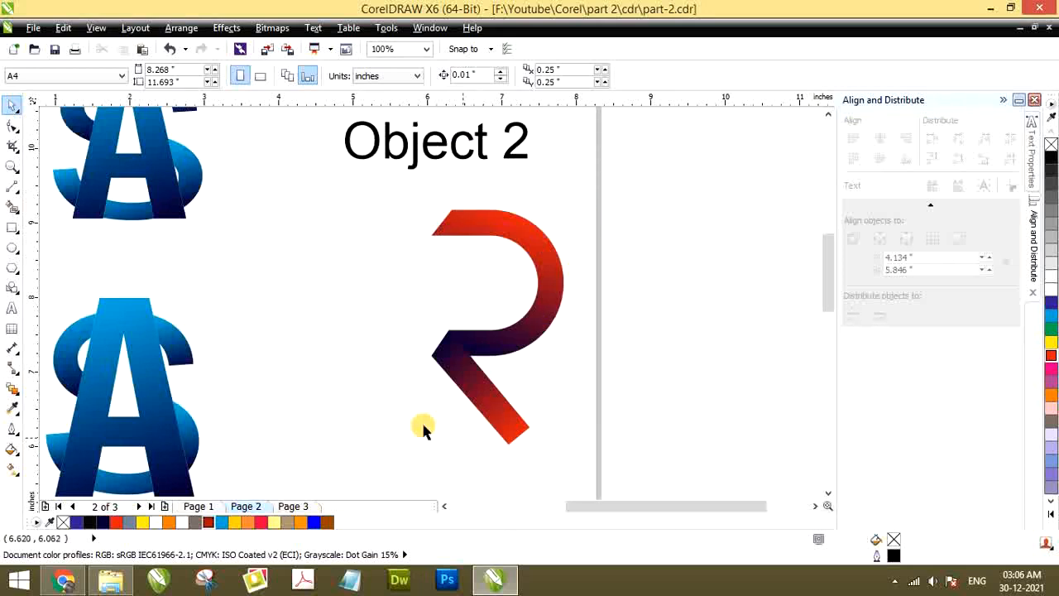
scroll(451, 354, down, 2)
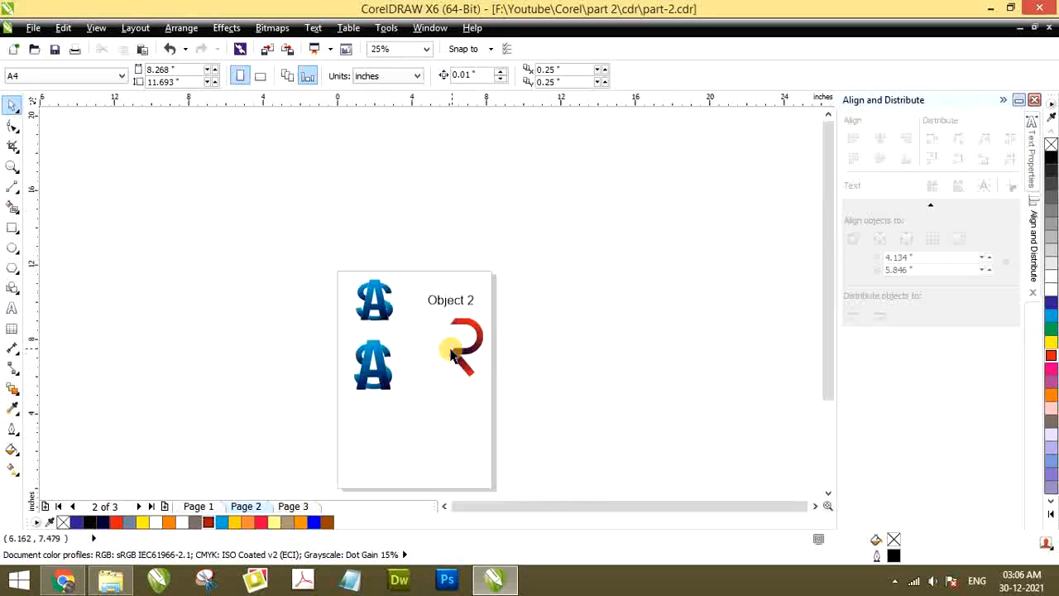
click(287, 506)
scroll(389, 449, up, 1)
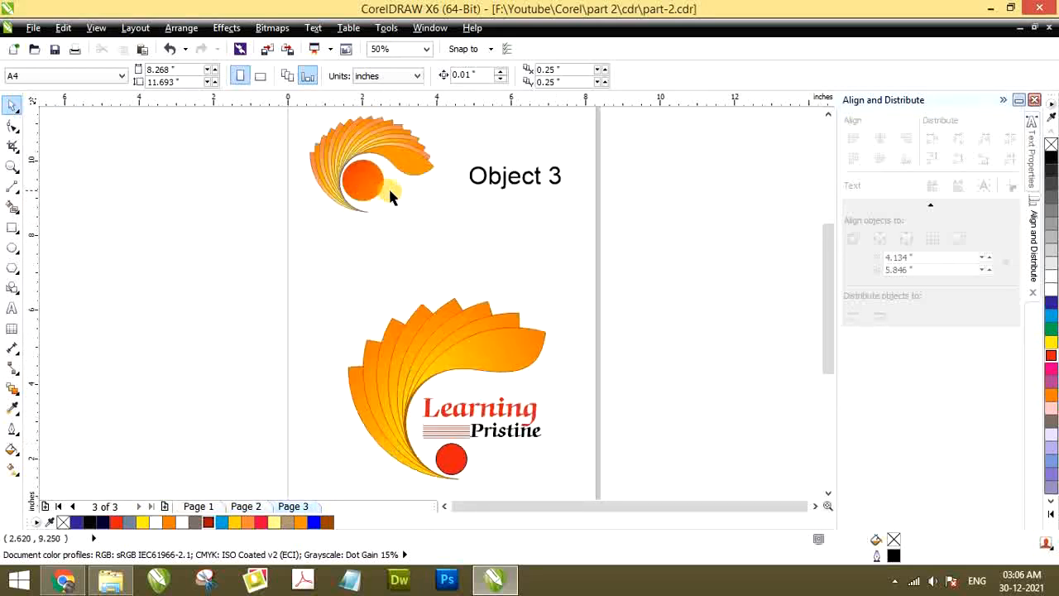
scroll(390, 195, down, 1)
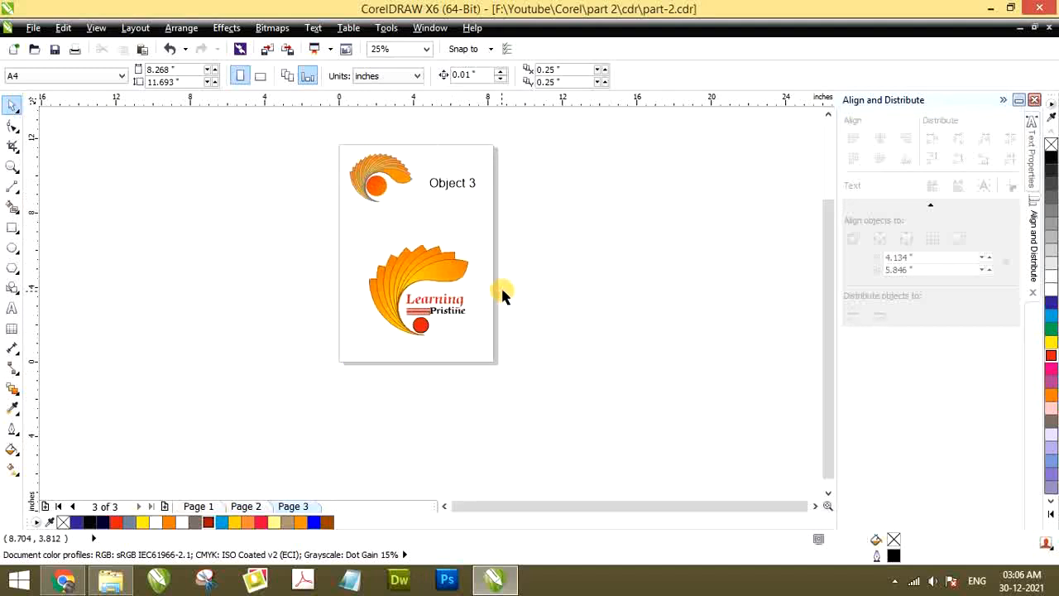